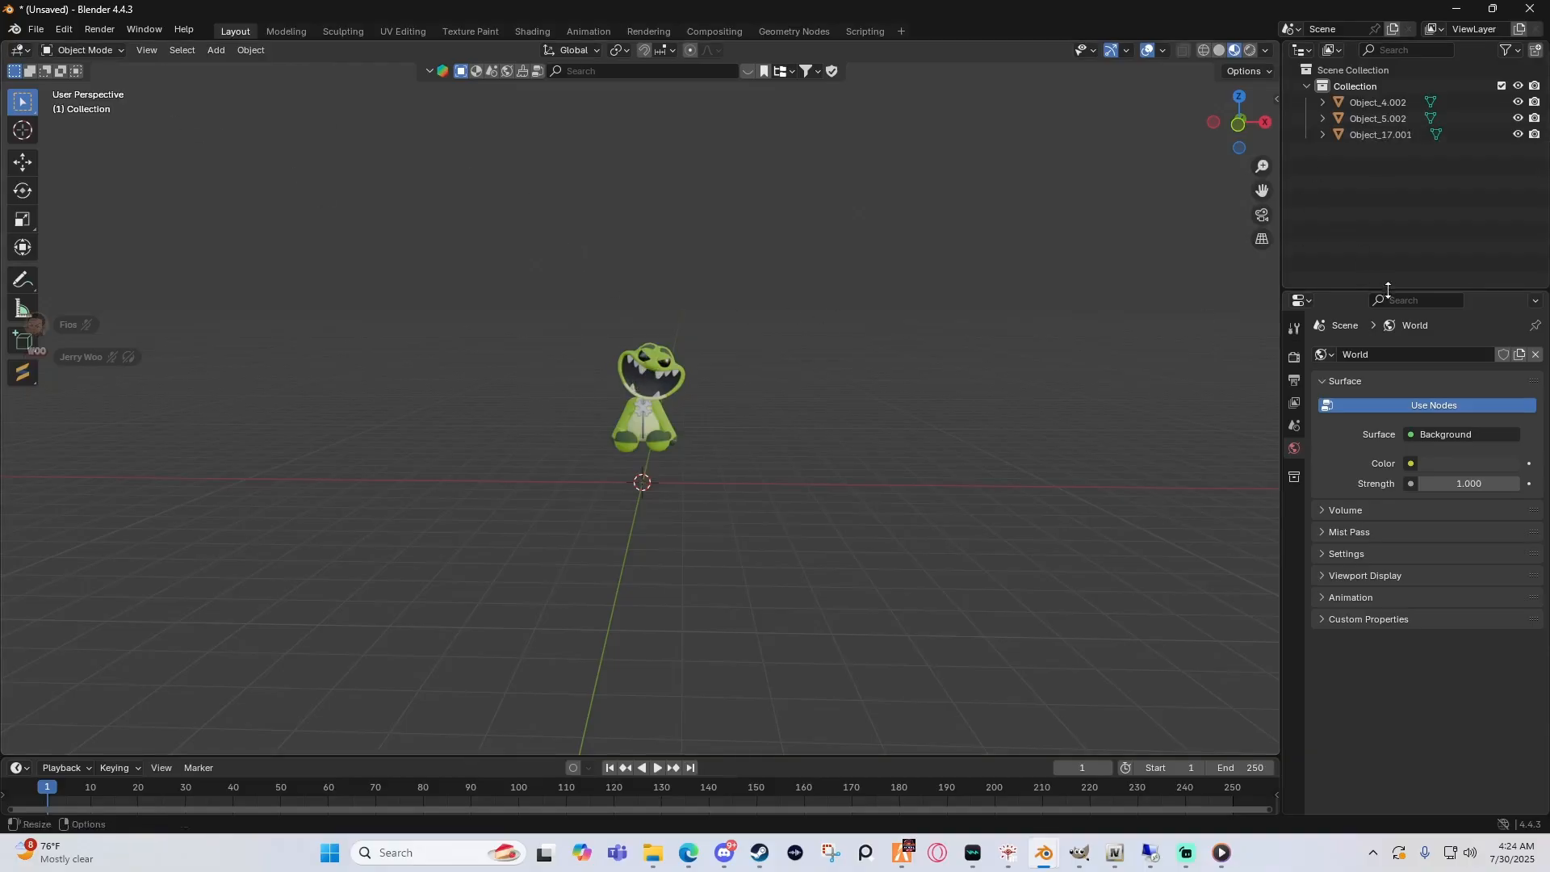
# Step: Examine which parts of the crocodile model belong to Object_4.002, Object_5.002 and Object_17.001
pyautogui.click(1374, 104)
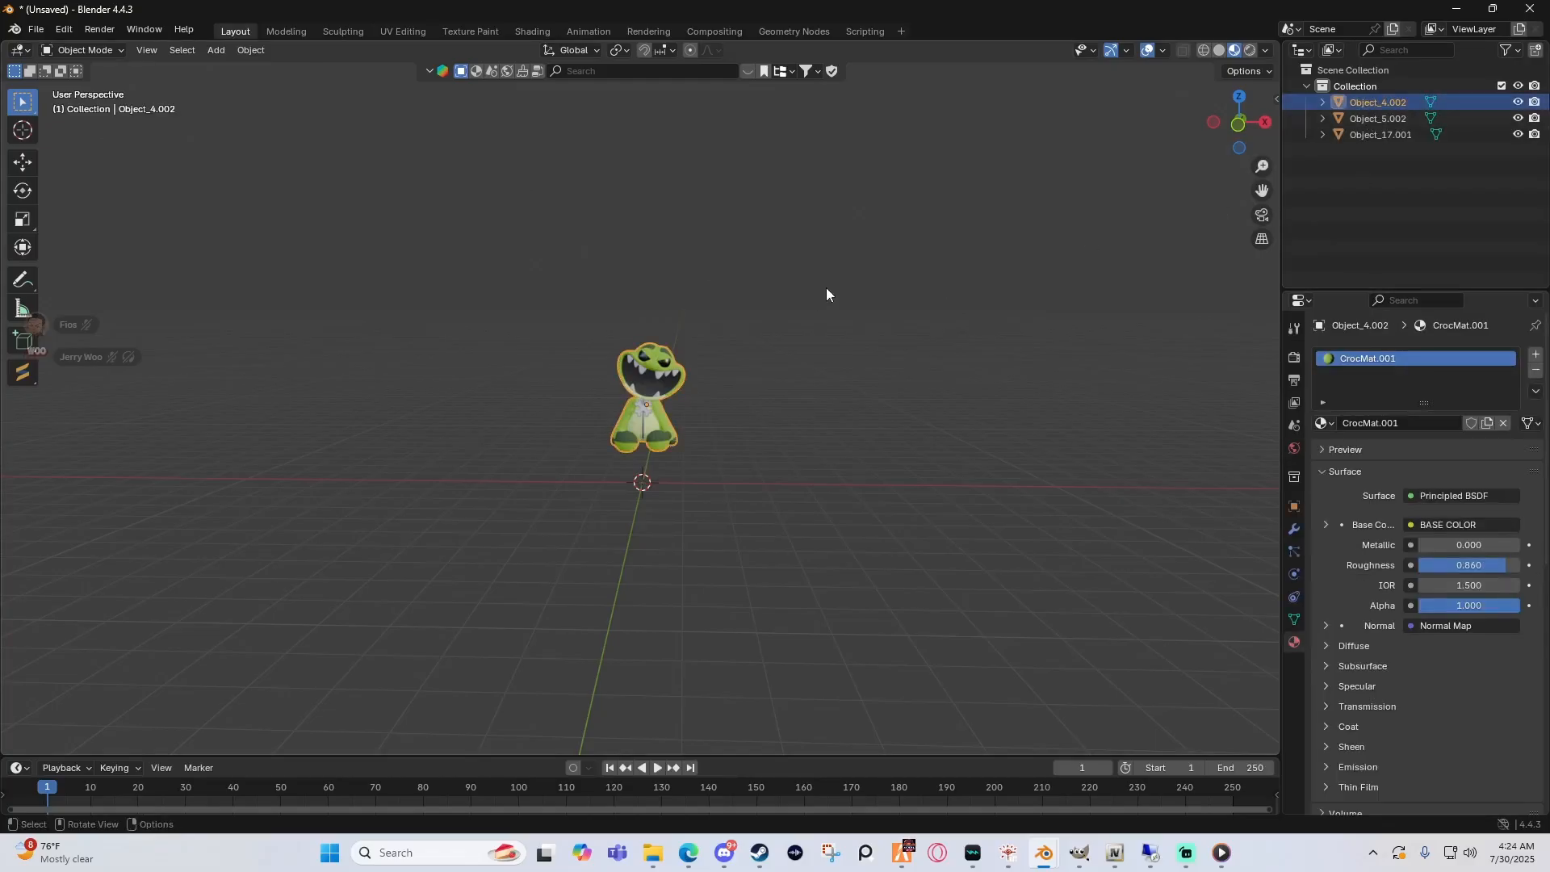
pyautogui.click(583, 289)
pyautogui.moveTo(552, 291); pyautogui.dragTo(551, 262, button='middle')
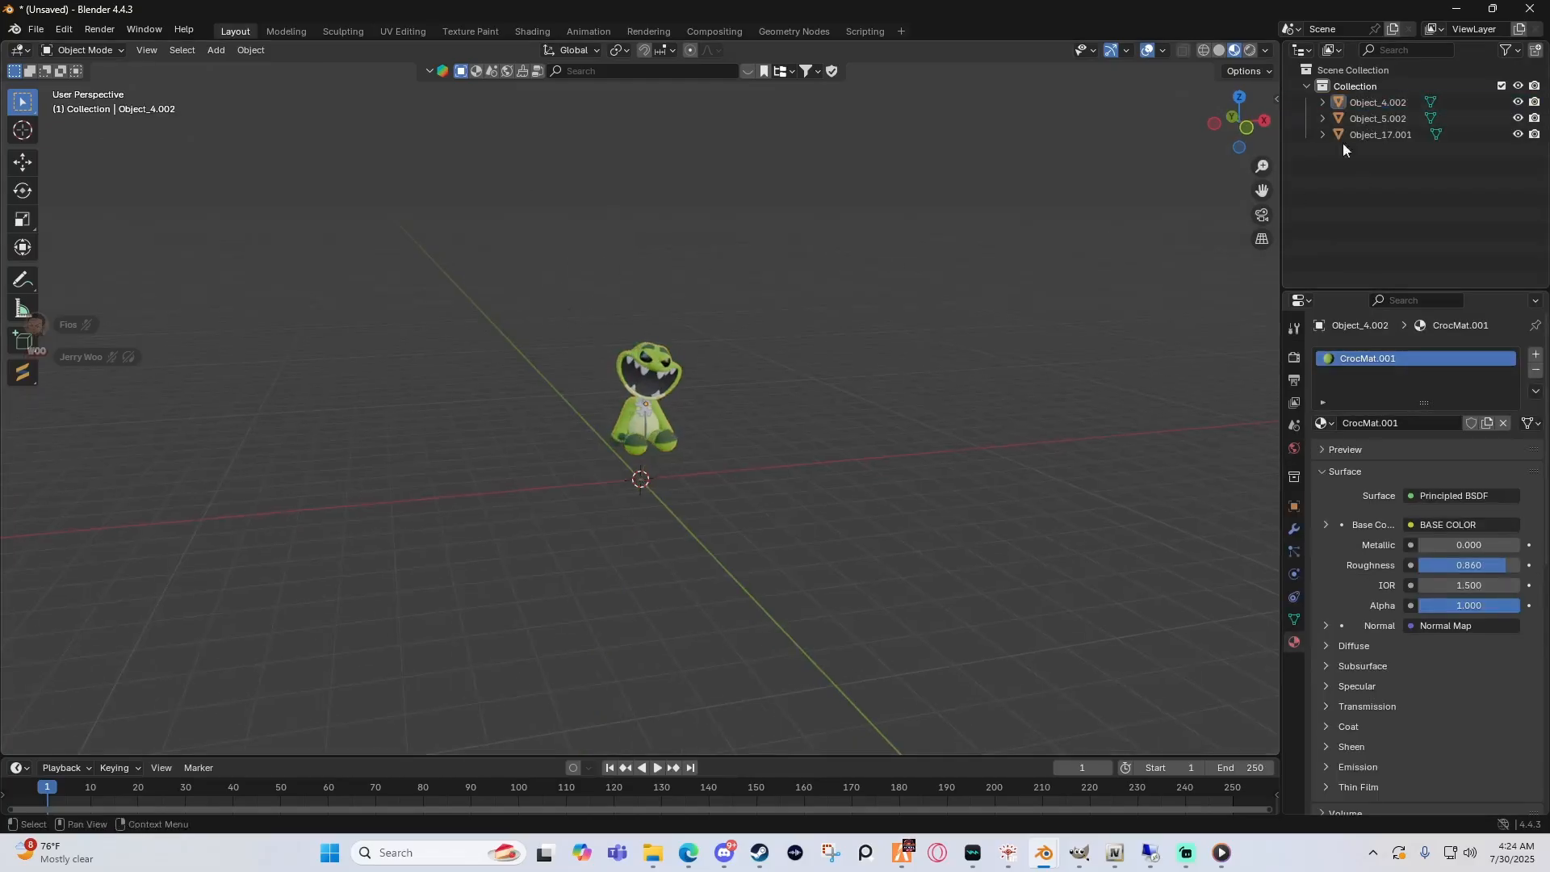
pyautogui.click(1365, 103)
pyautogui.scroll(5, 792, 333)
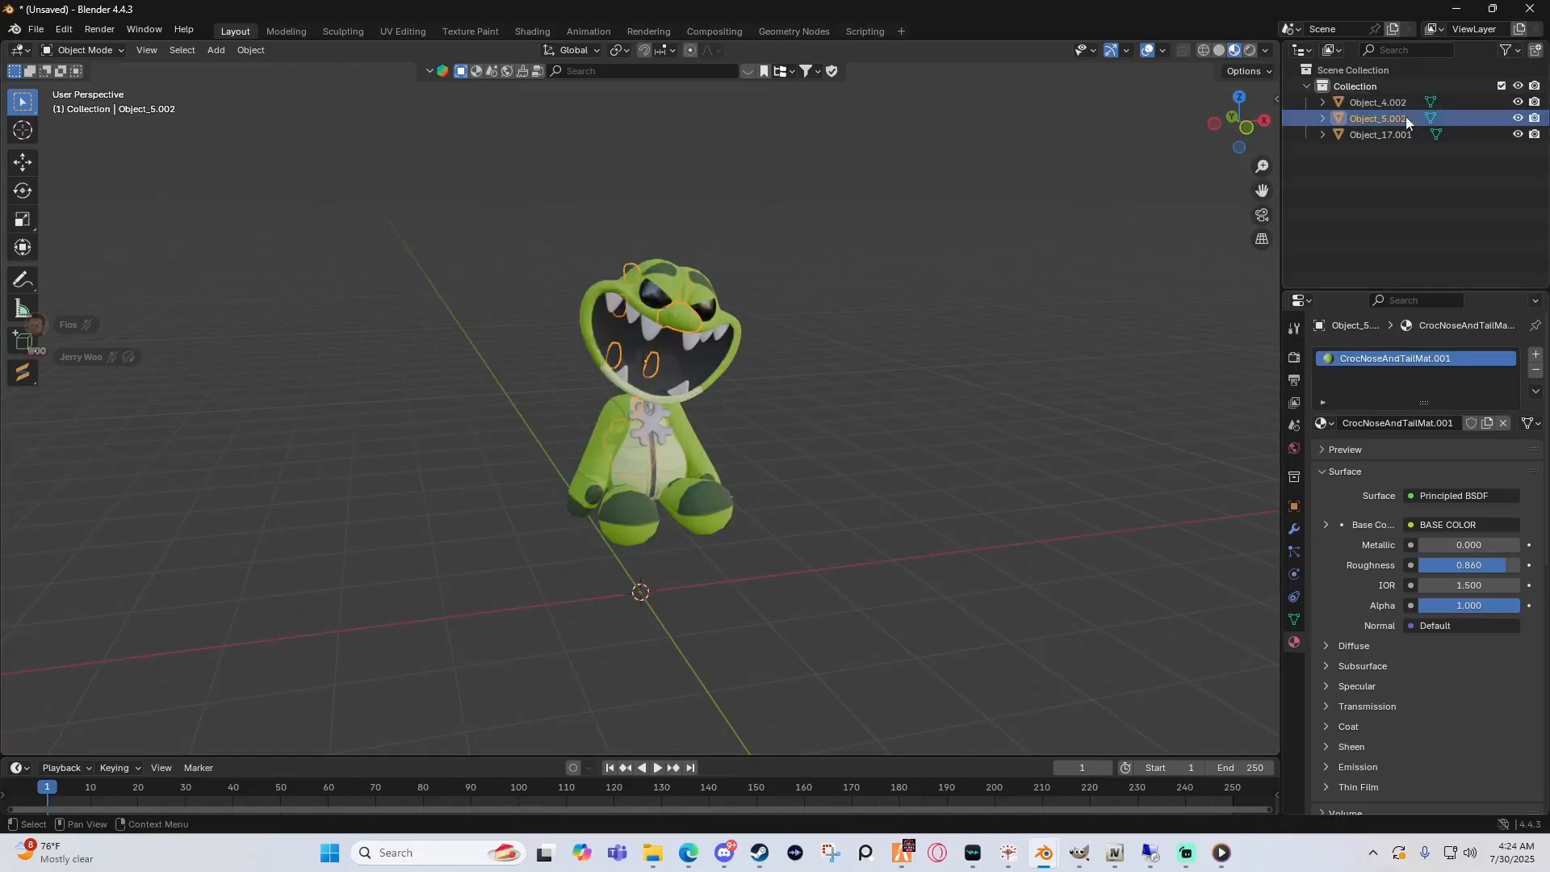
pyautogui.click(1381, 134)
pyautogui.click(1377, 121)
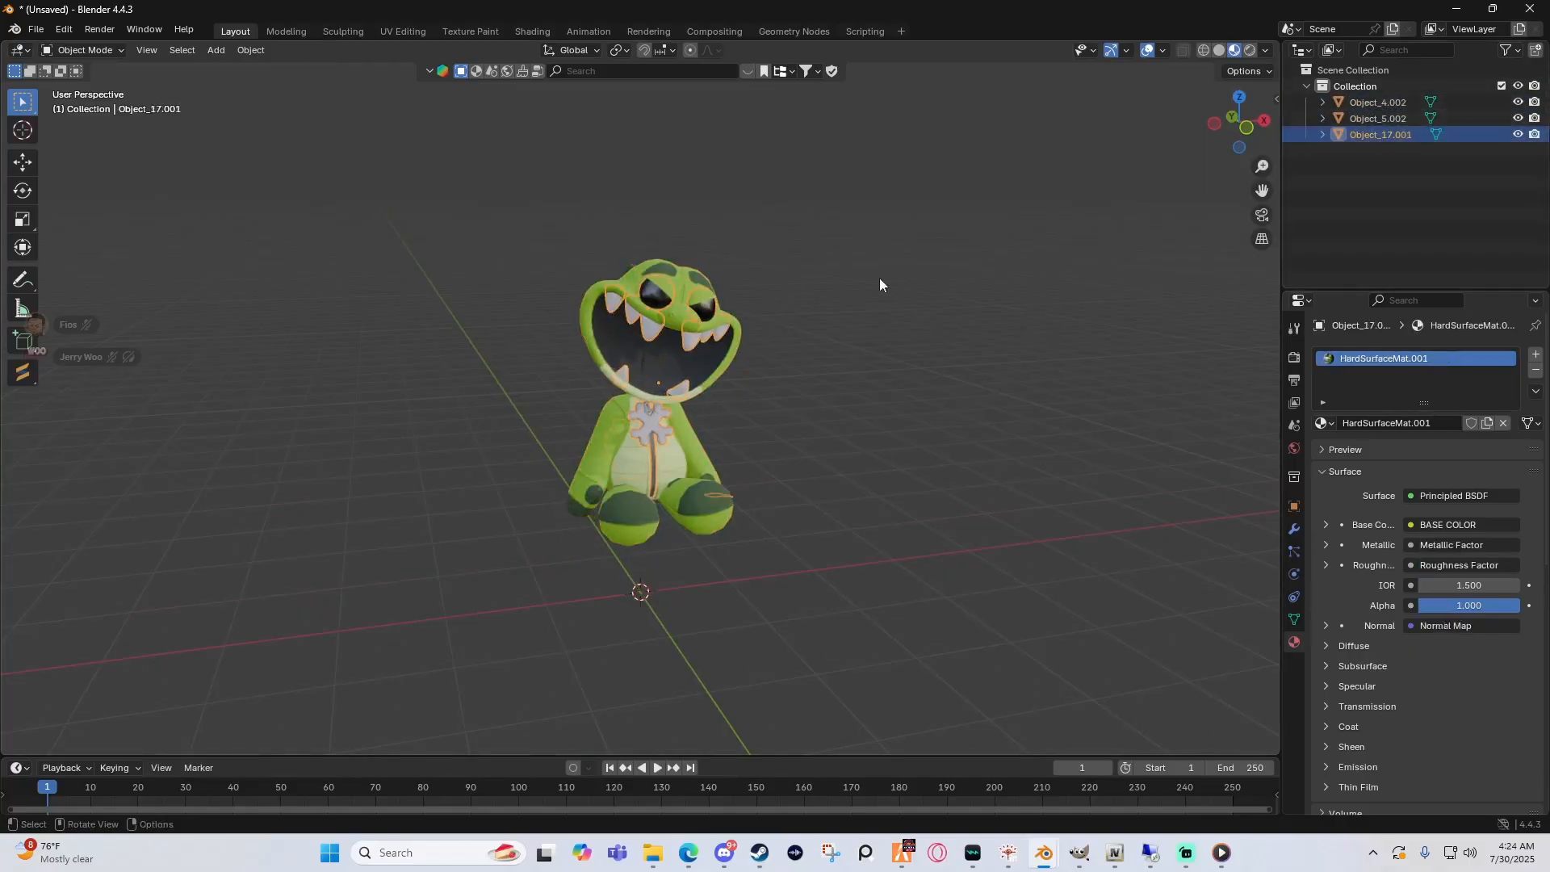
pyautogui.click(1377, 104)
pyautogui.click(1382, 121)
pyautogui.click(1380, 134)
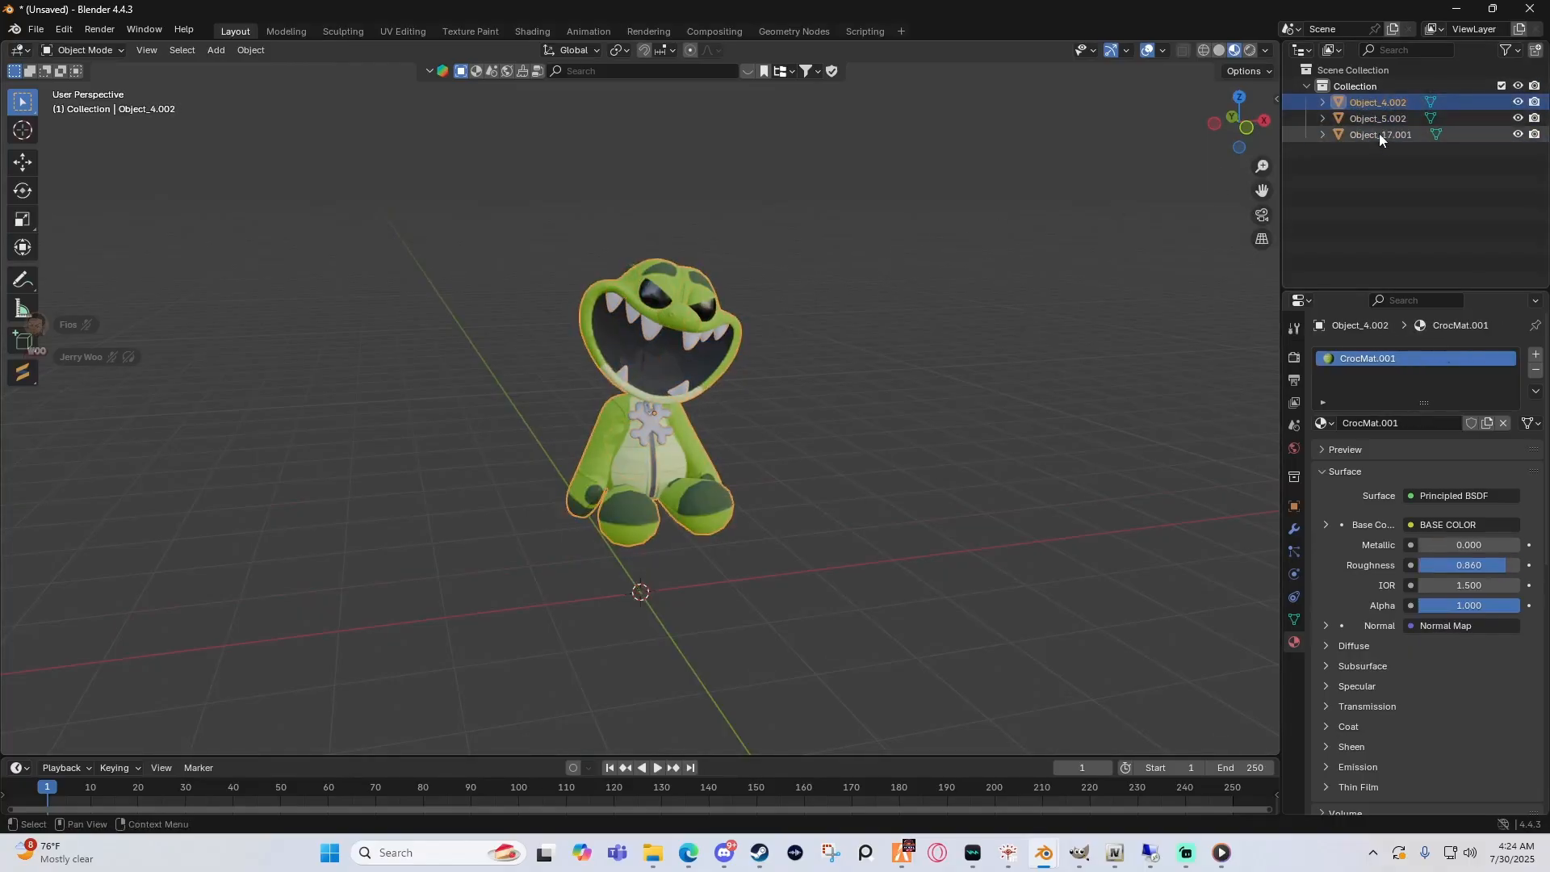
pyautogui.moveTo(723, 234); pyautogui.dragTo(904, 305, button='middle')
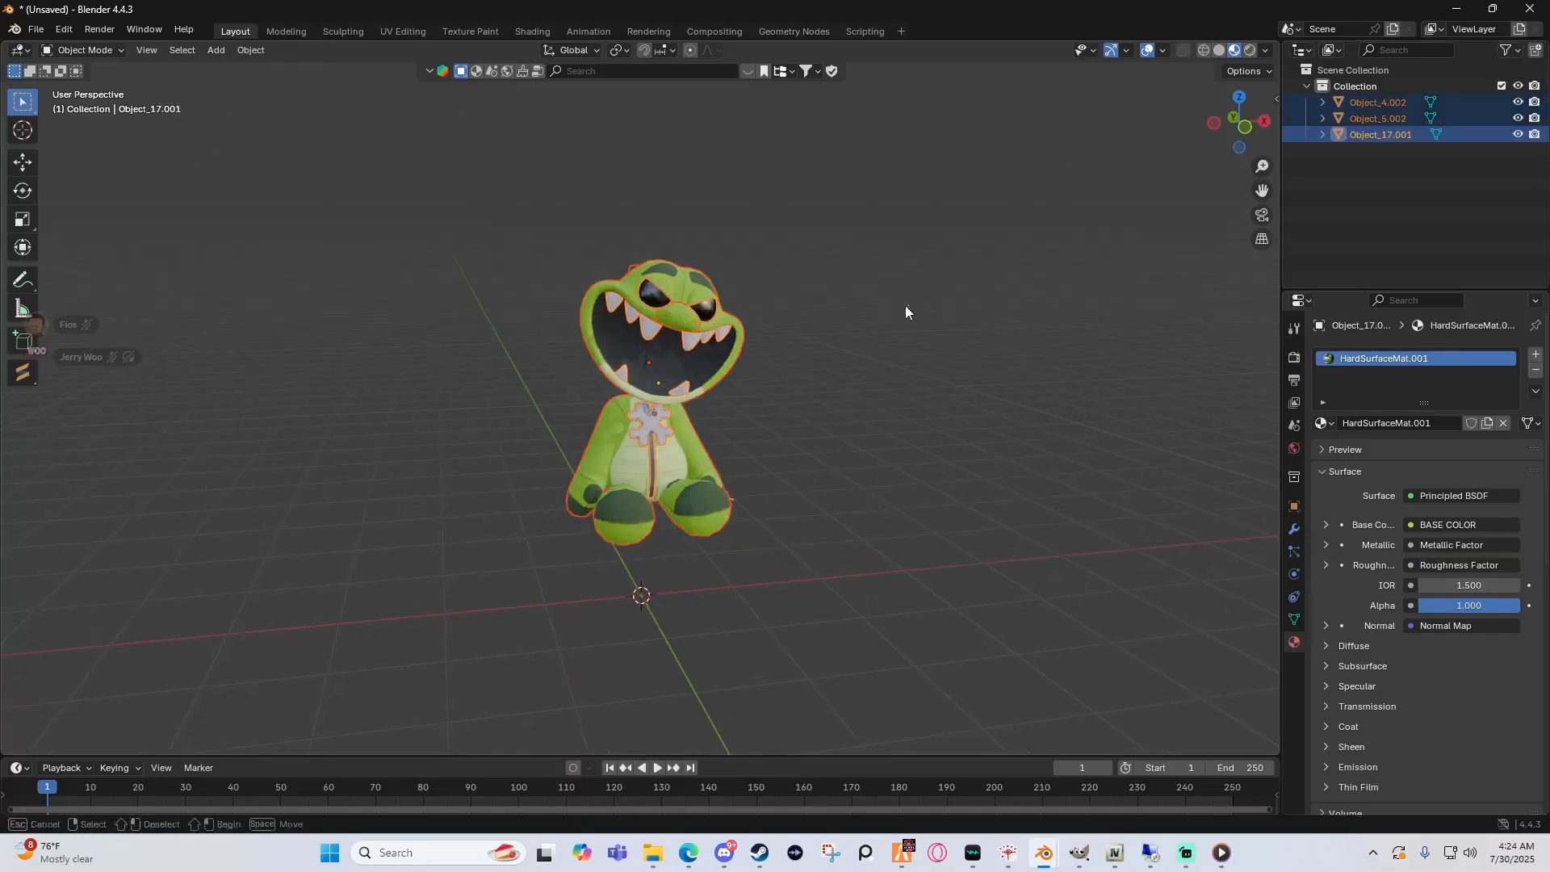
pyautogui.click(1384, 156)
pyautogui.click(1360, 104)
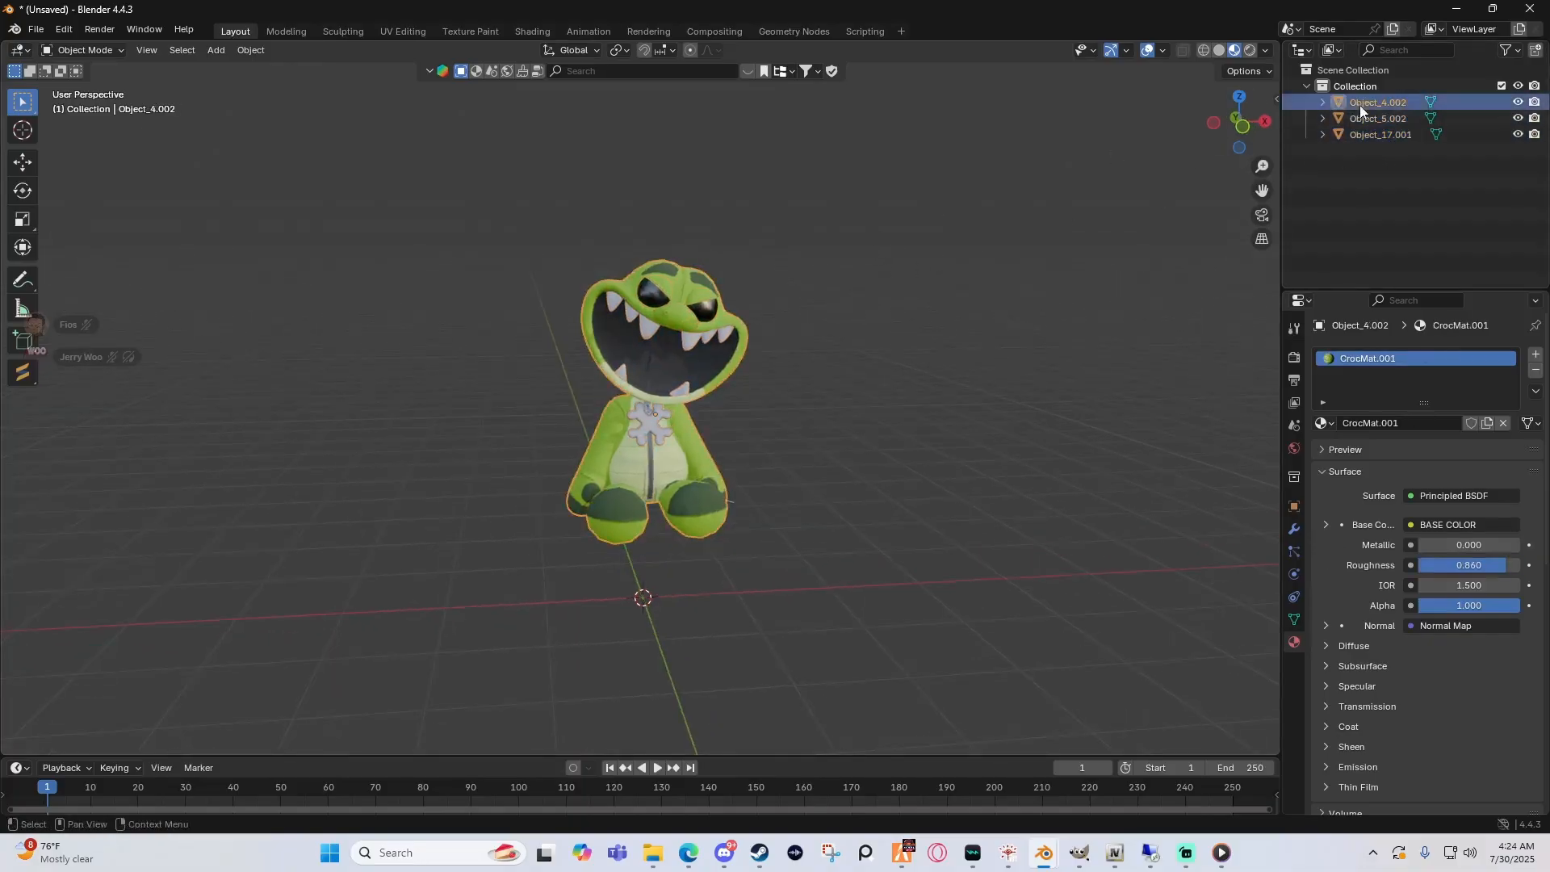
# Step: Expand the three crocodile objects in the scene hierarchy and inspect the mesh data and material of each
pyautogui.click(1322, 103)
pyautogui.click(1323, 135)
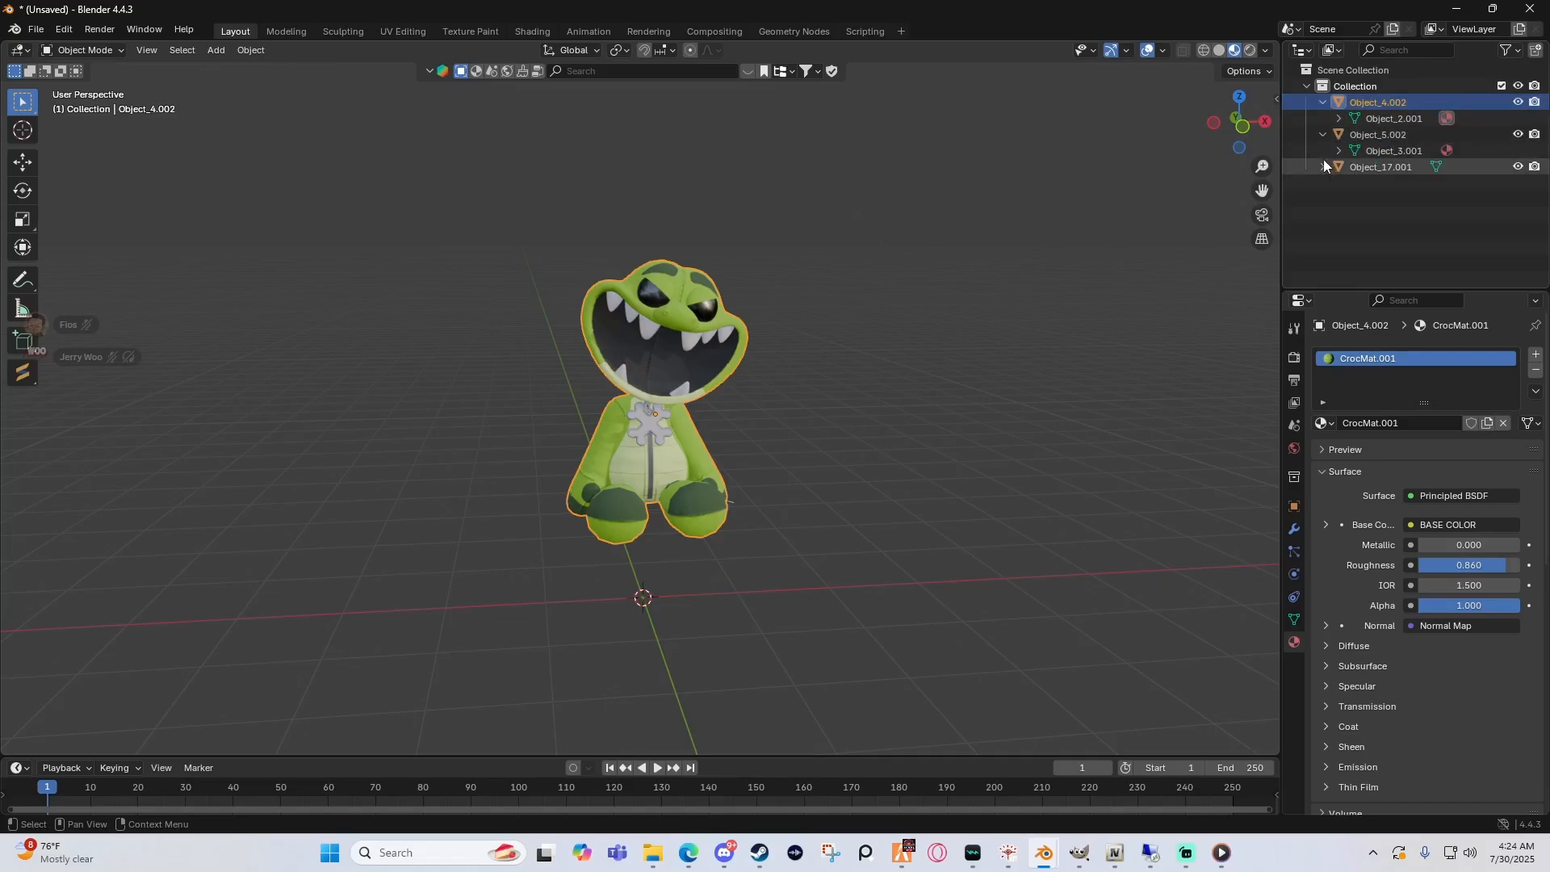
pyautogui.click(1322, 167)
pyautogui.click(1382, 119)
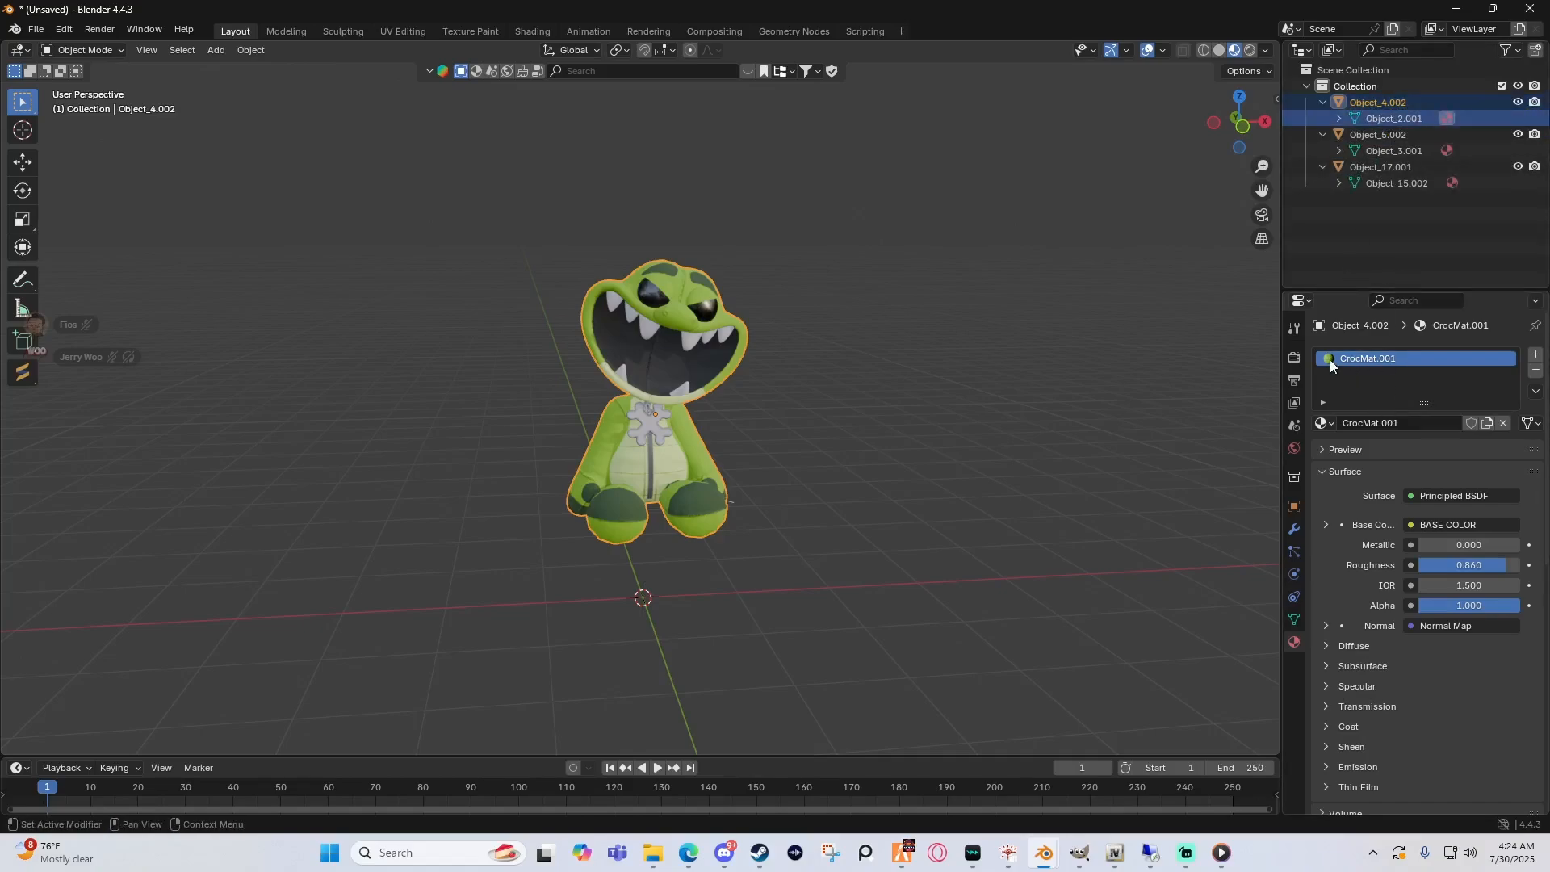
pyautogui.click(1392, 151)
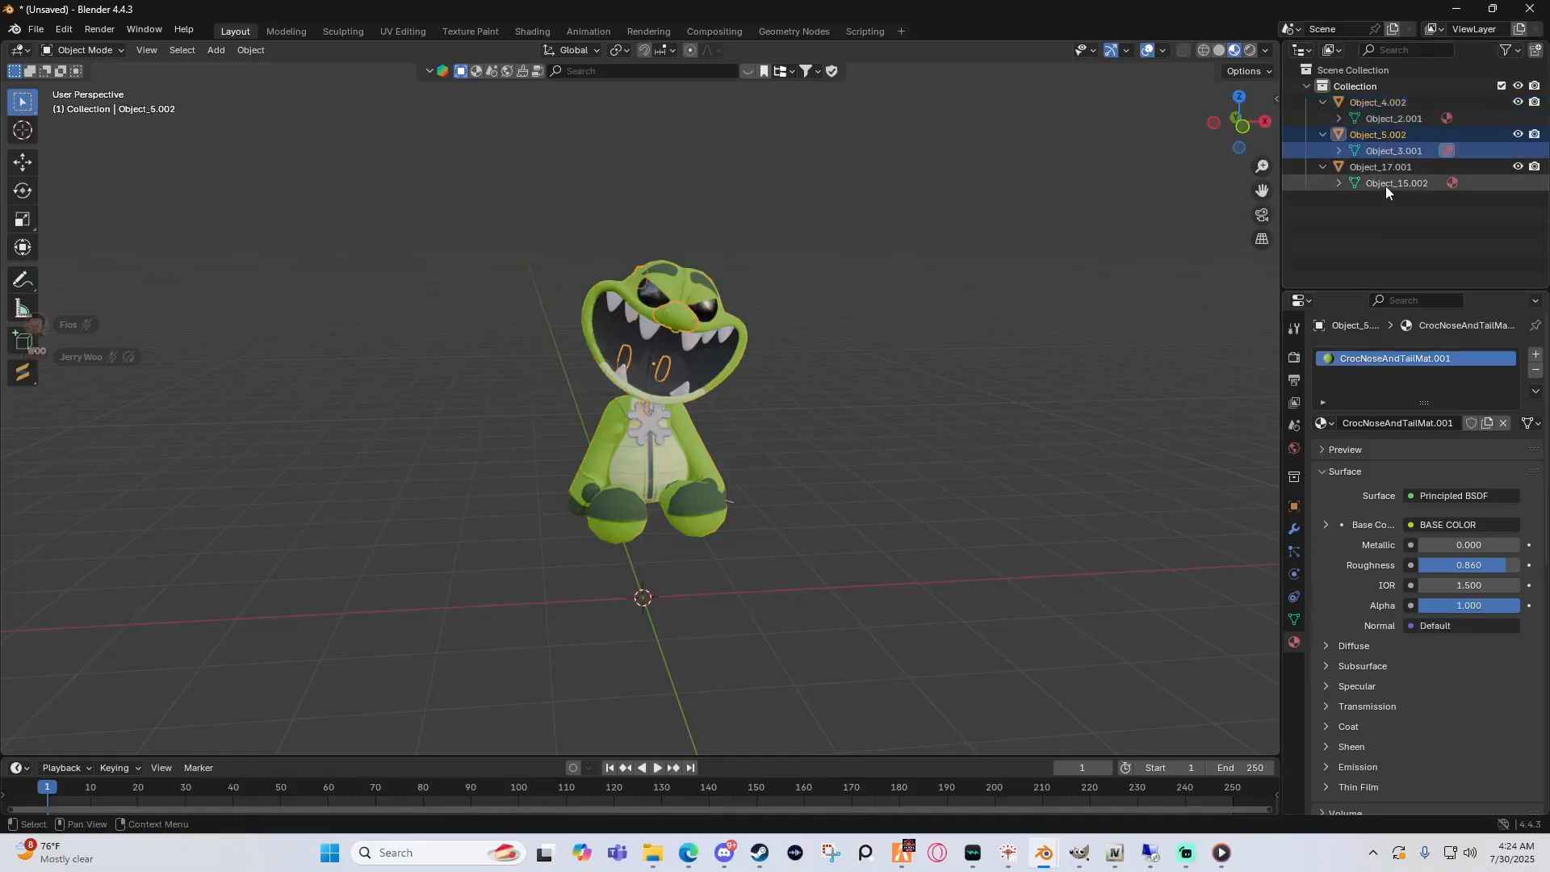
pyautogui.click(1385, 184)
pyautogui.click(1386, 149)
pyautogui.click(1379, 117)
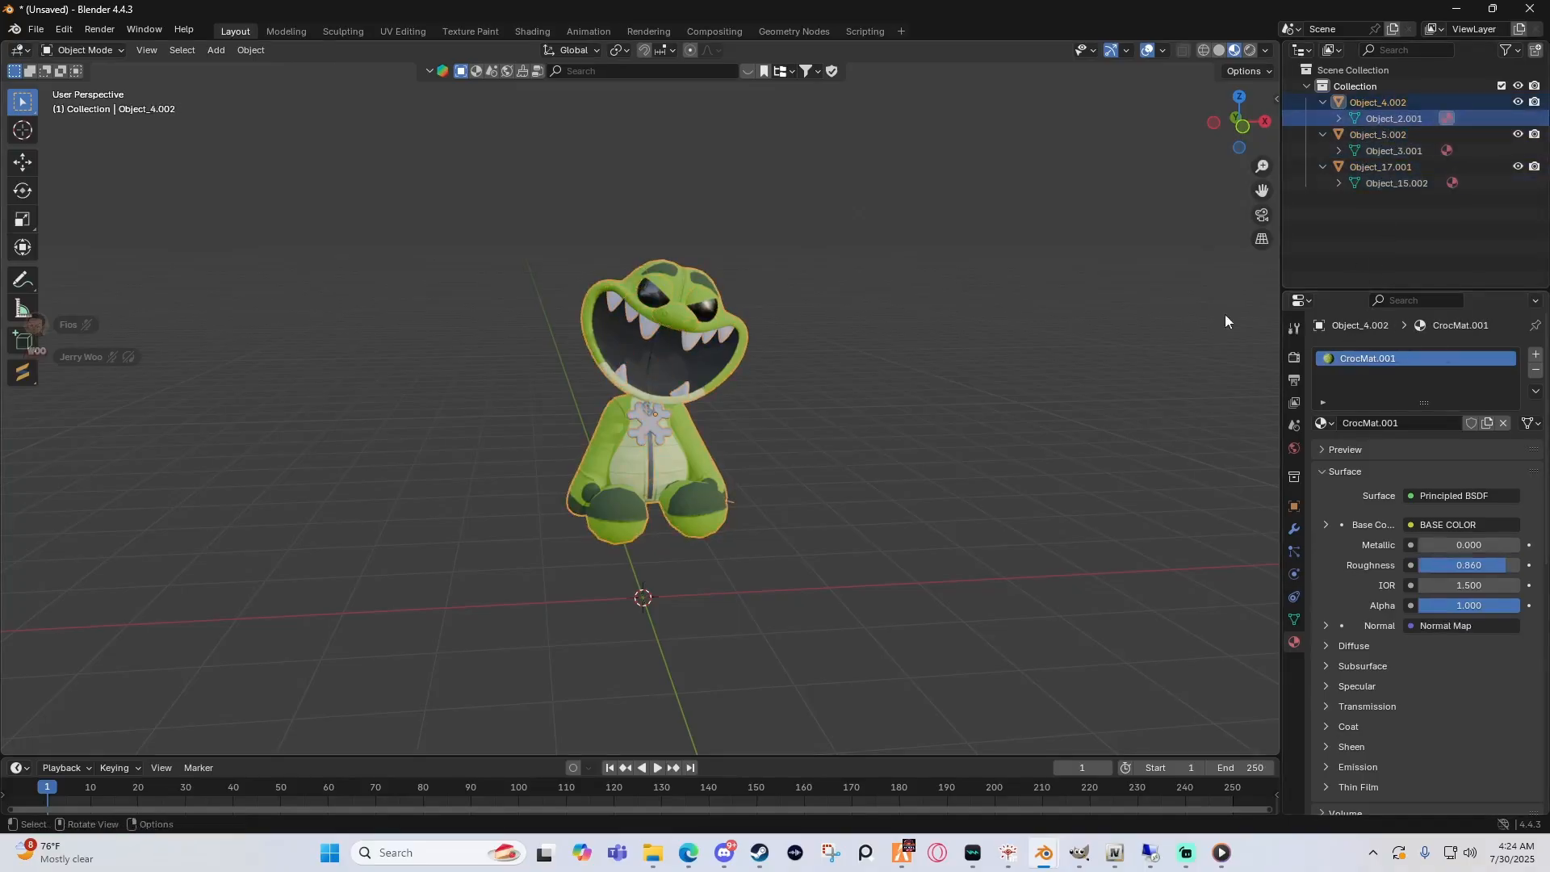
pyautogui.moveTo(996, 357); pyautogui.dragTo(949, 338, button='middle')
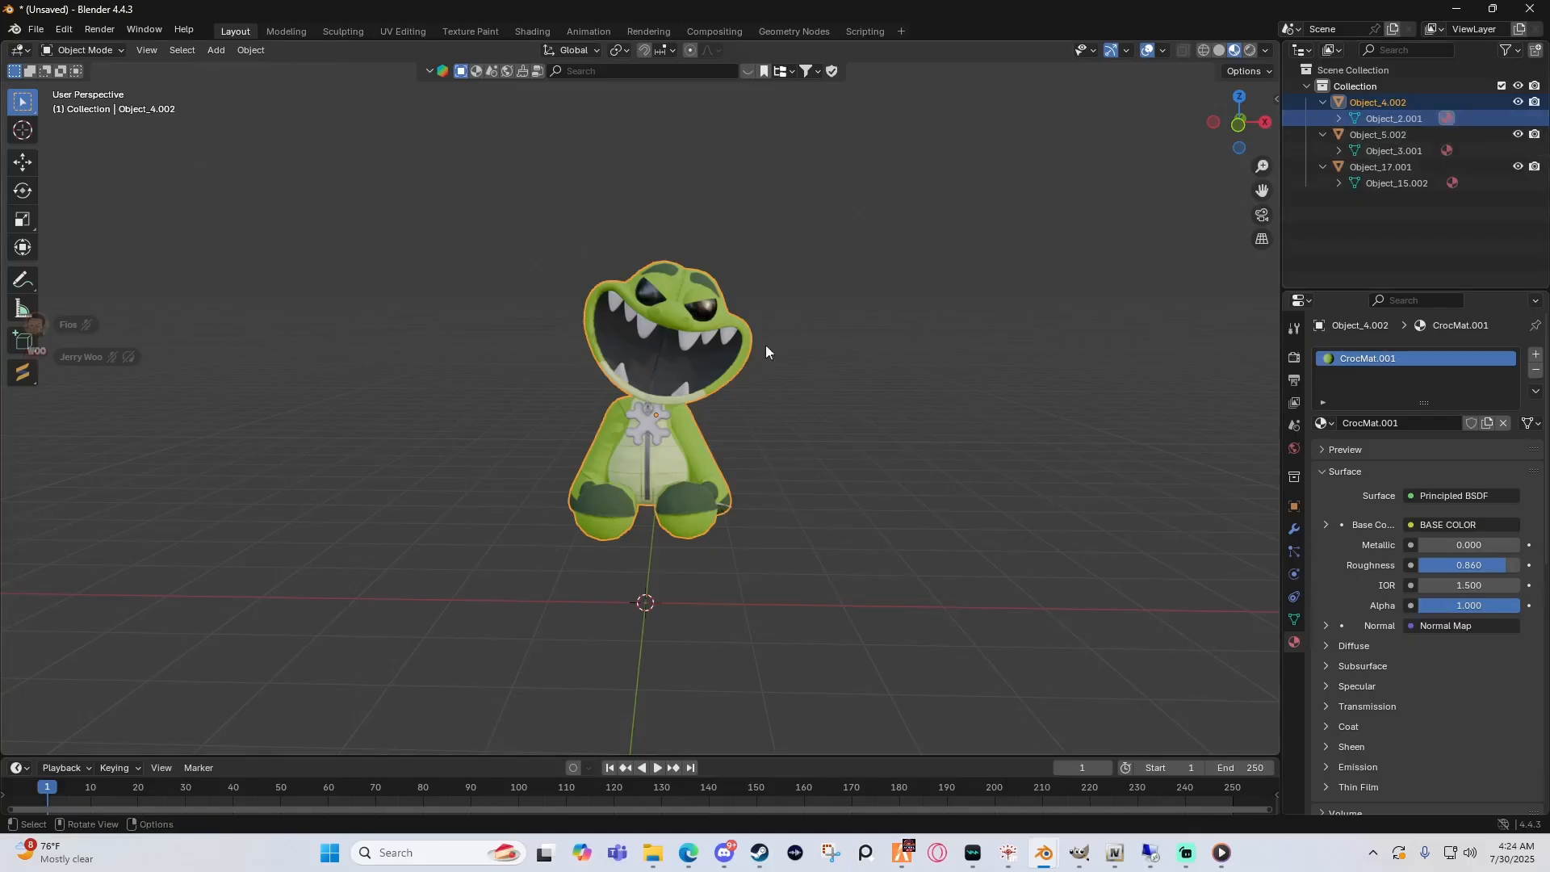
pyautogui.click(795, 366)
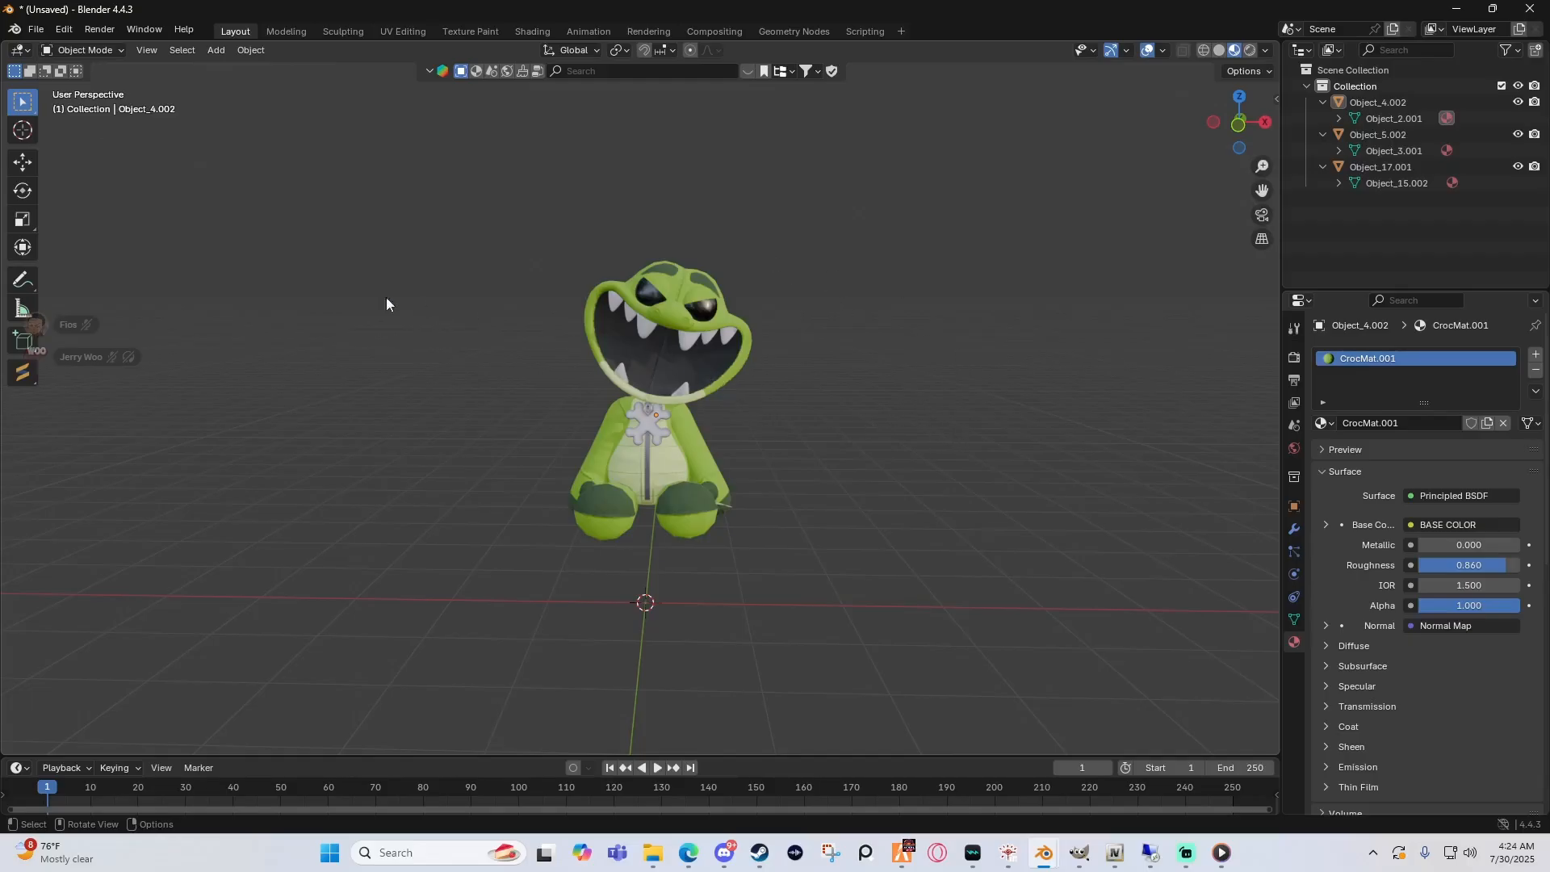
pyautogui.click(1379, 117)
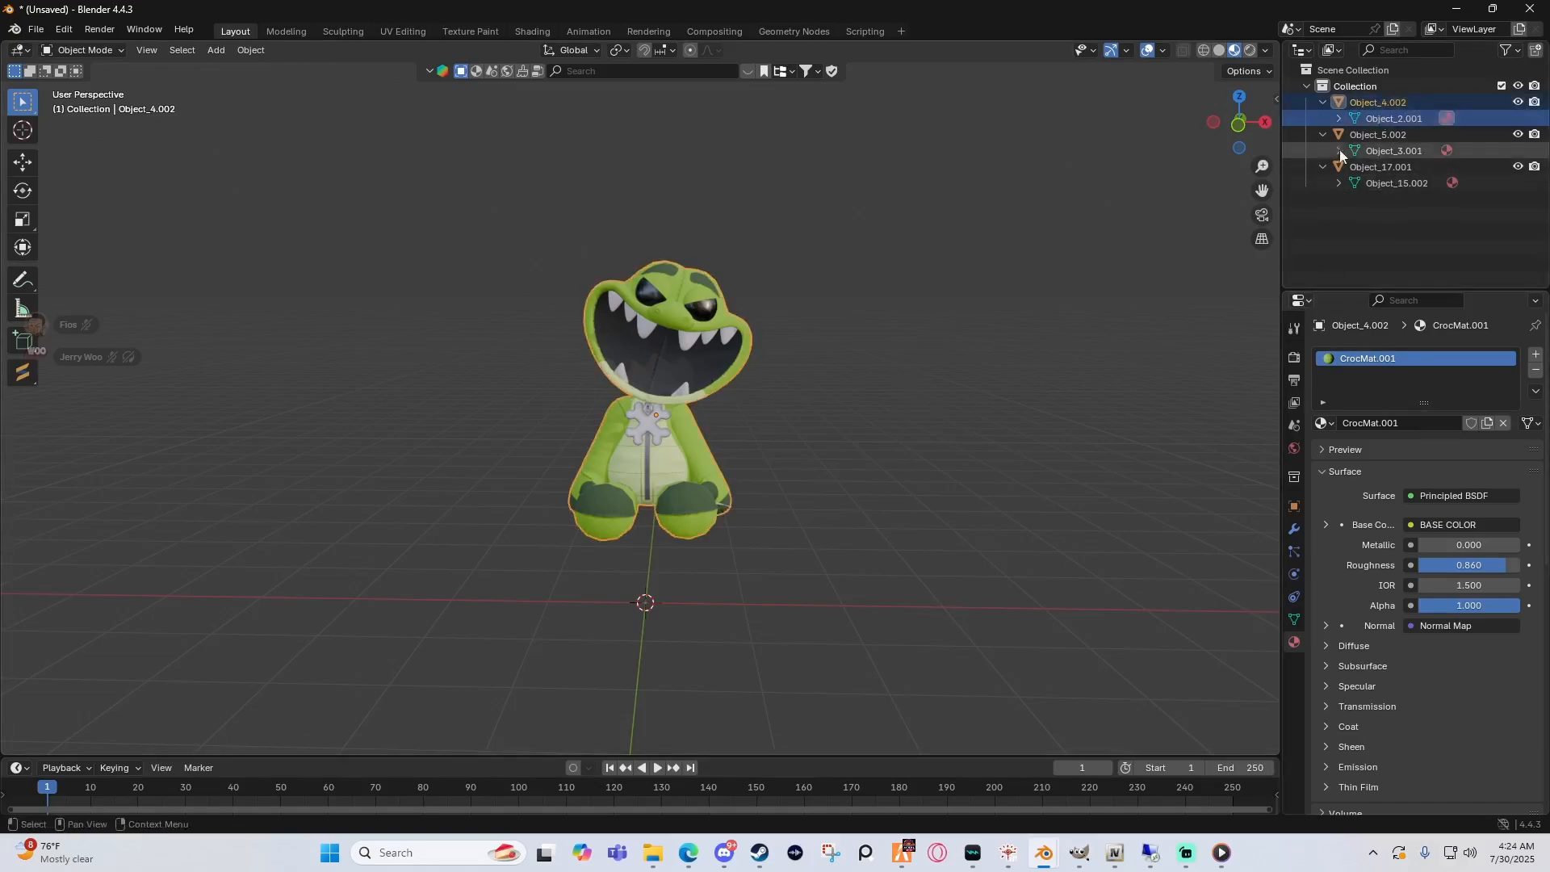
pyautogui.click(1384, 186)
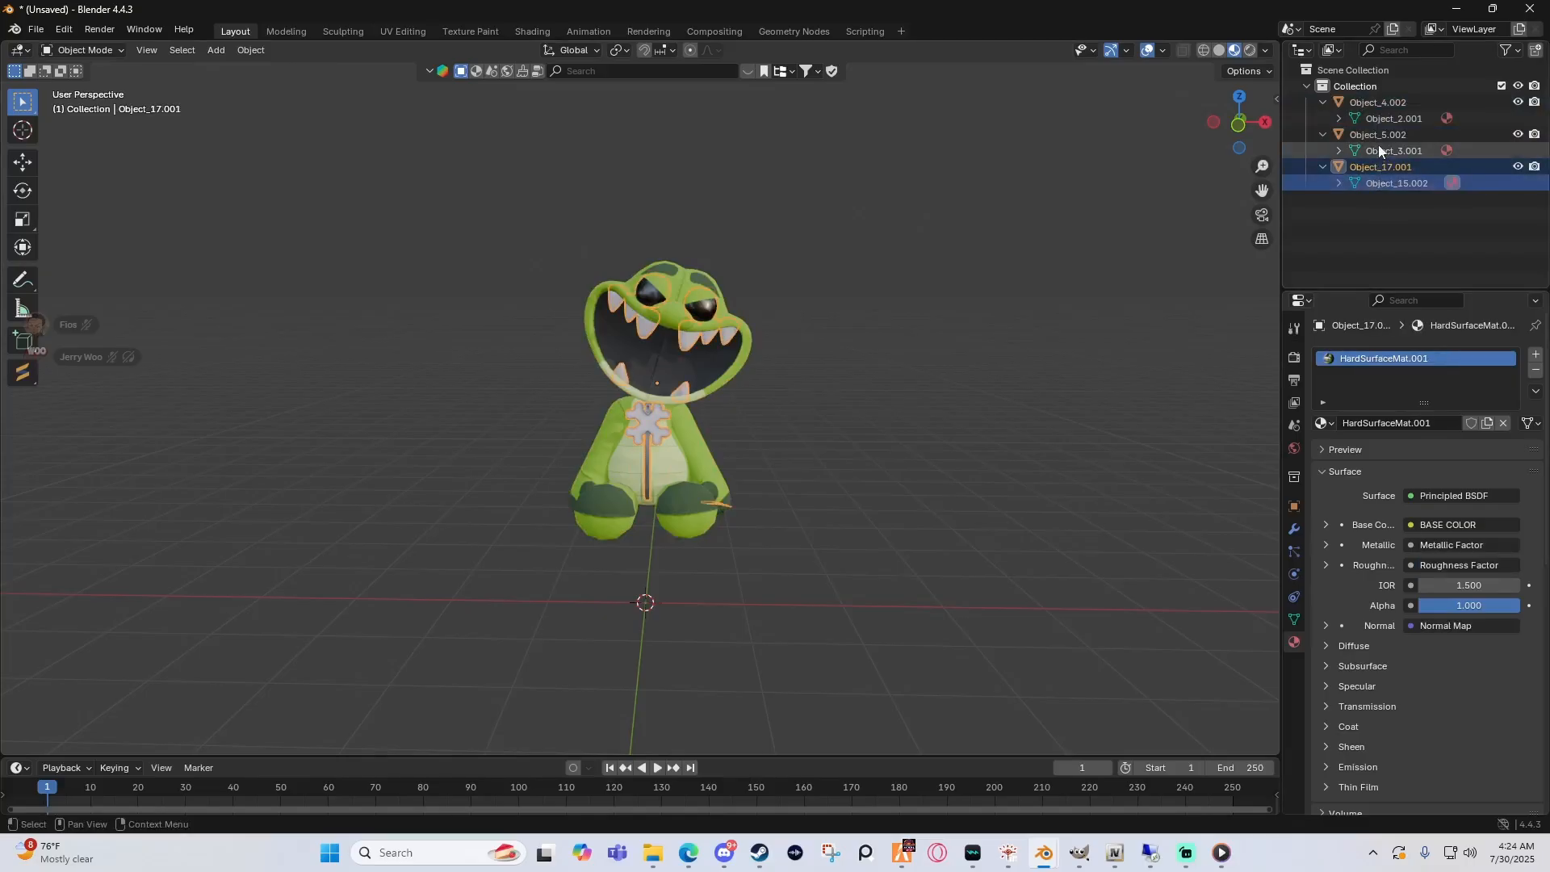
pyautogui.click(1378, 135)
pyautogui.click(1377, 120)
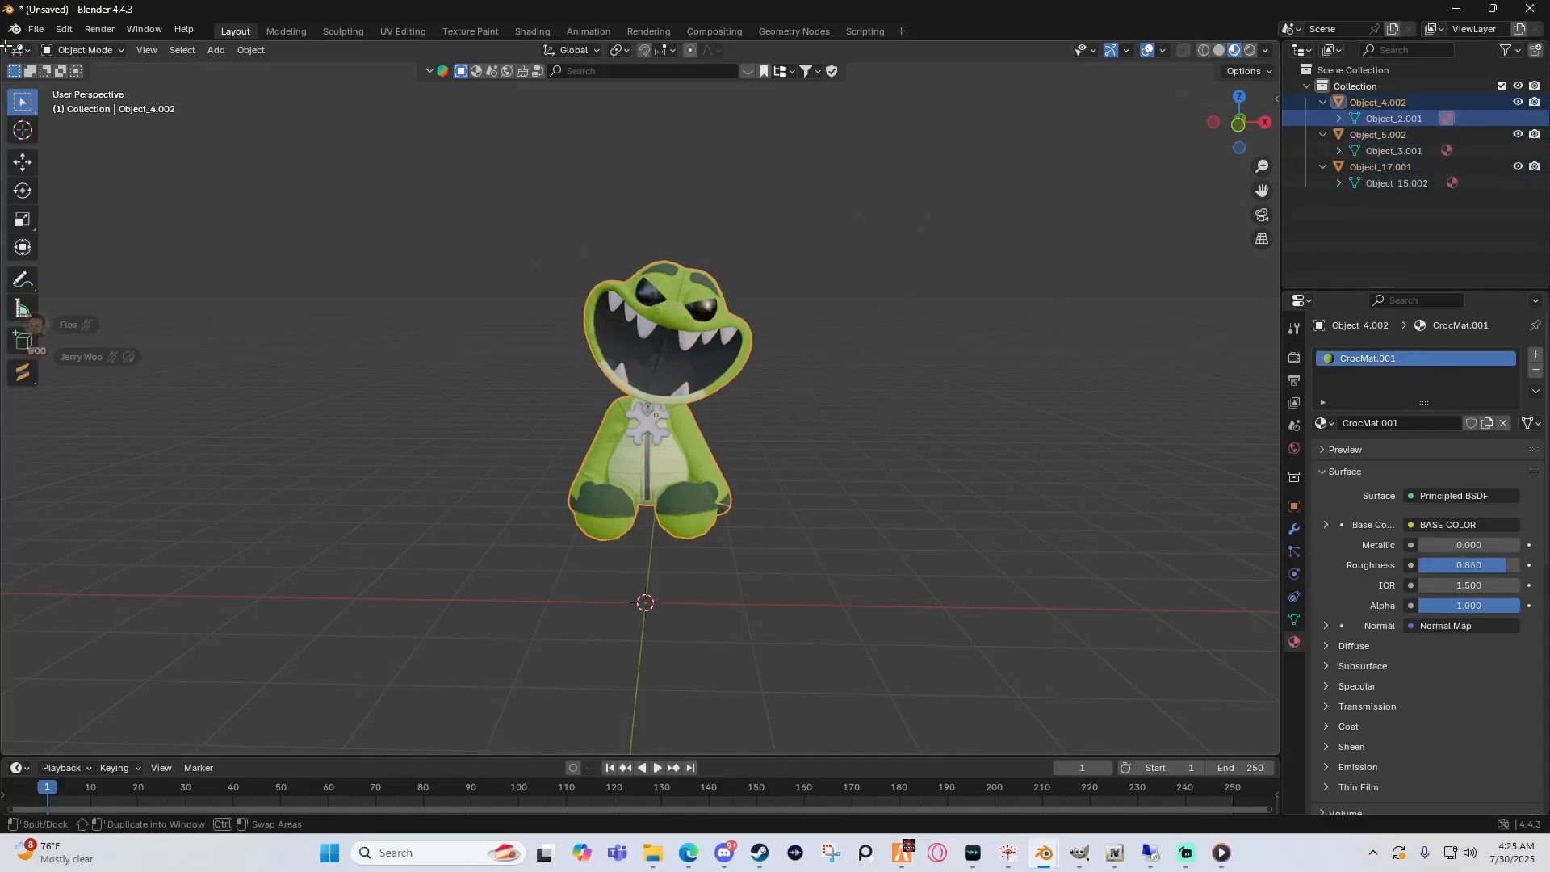
# Step: Split the 3D viewport vertically and turn the new left-hand area into a UV Editor
pyautogui.moveTo(6, 47); pyautogui.dragTo(492, 141)
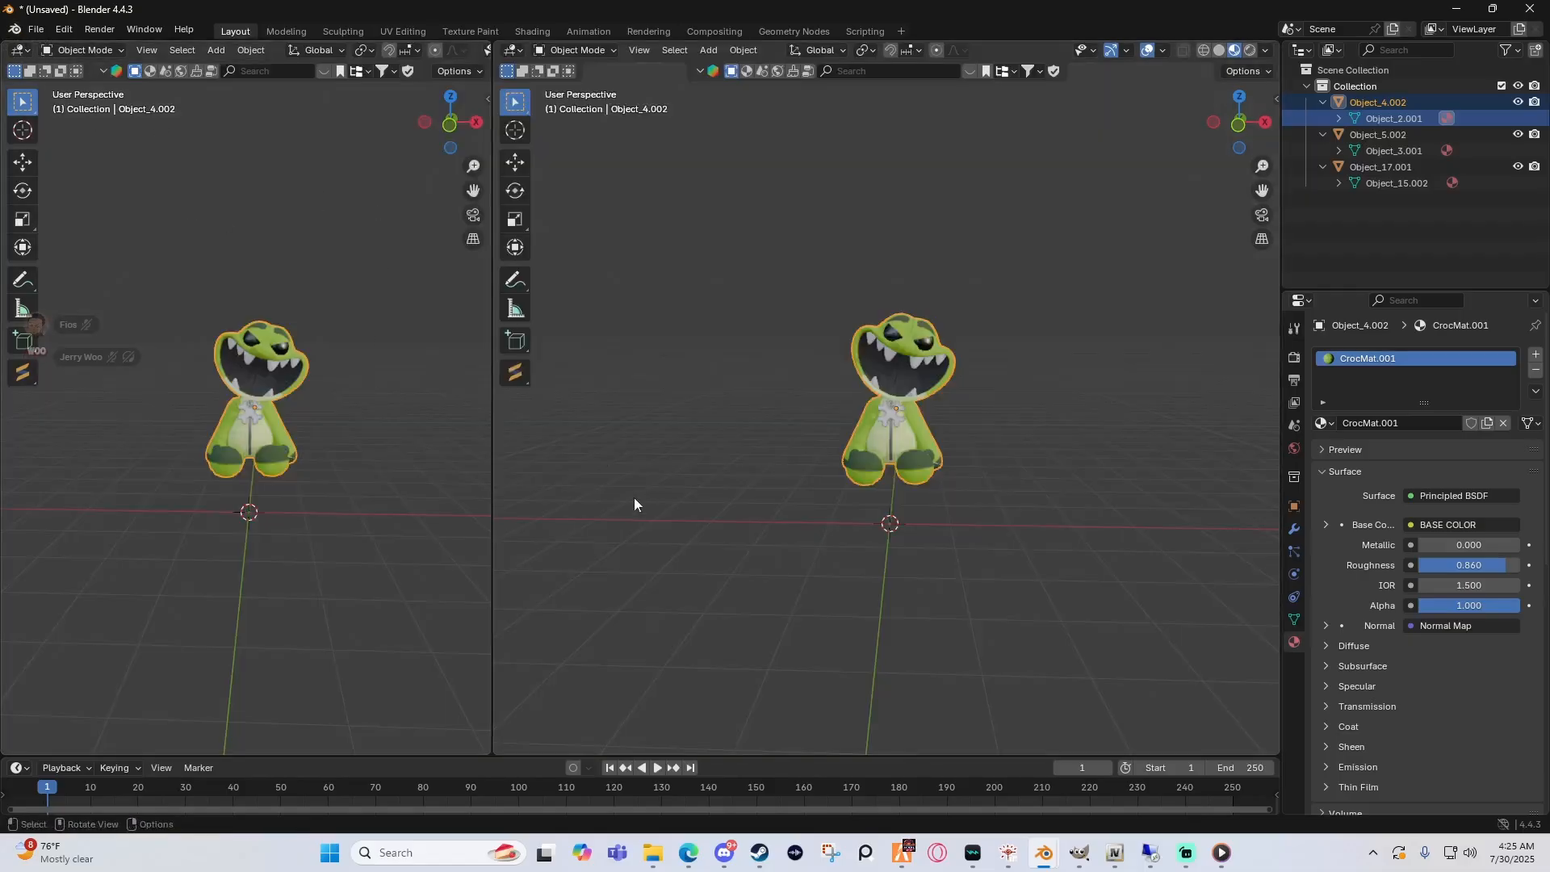
pyautogui.click(26, 53)
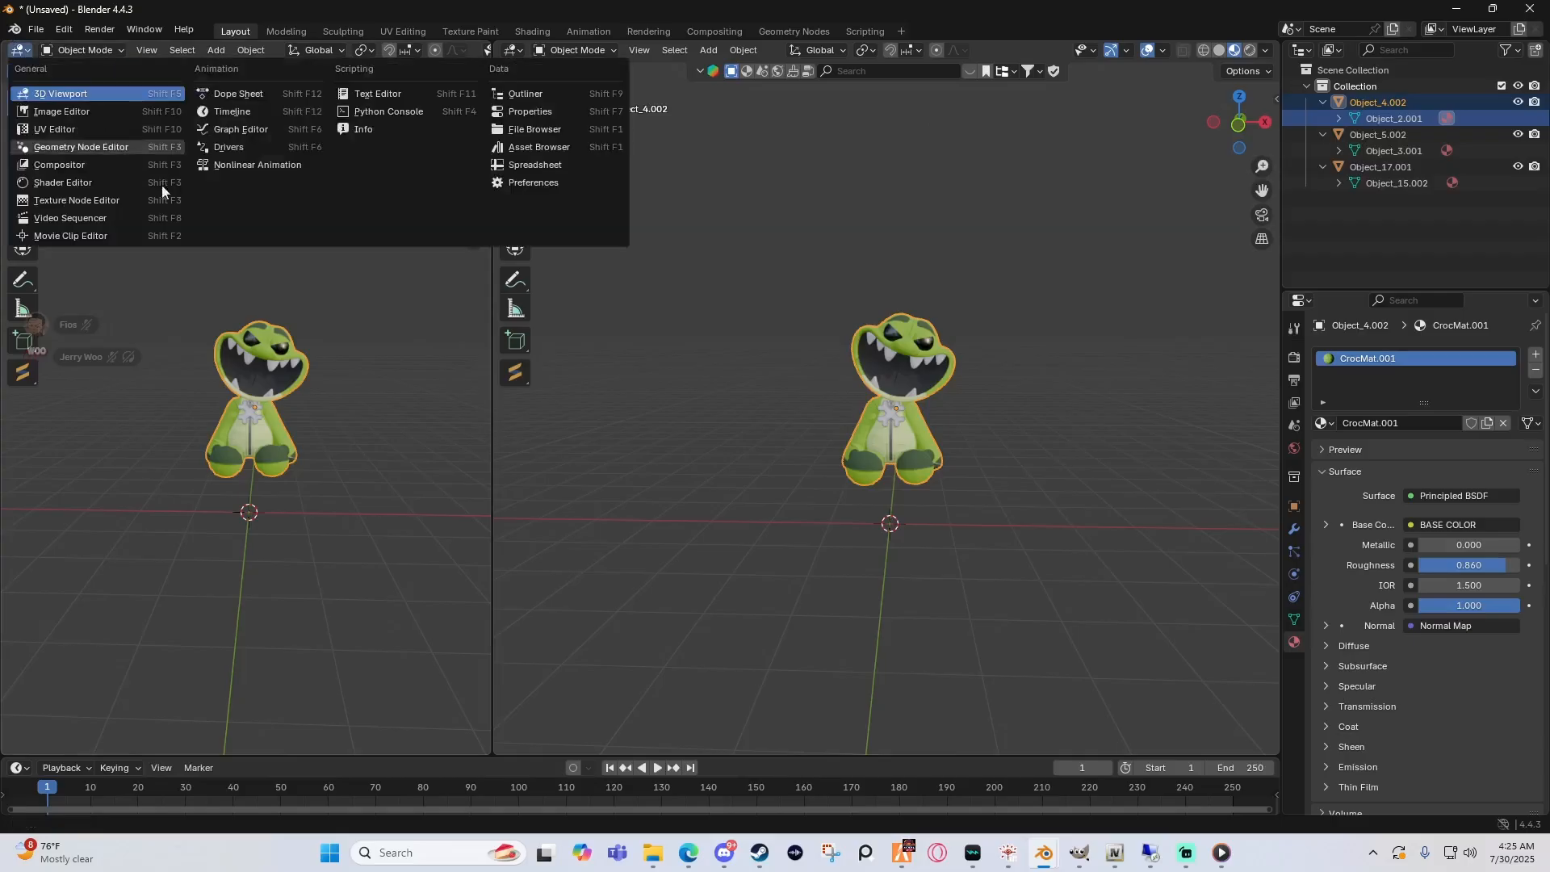
pyautogui.click(25, 53)
pyautogui.click(23, 53)
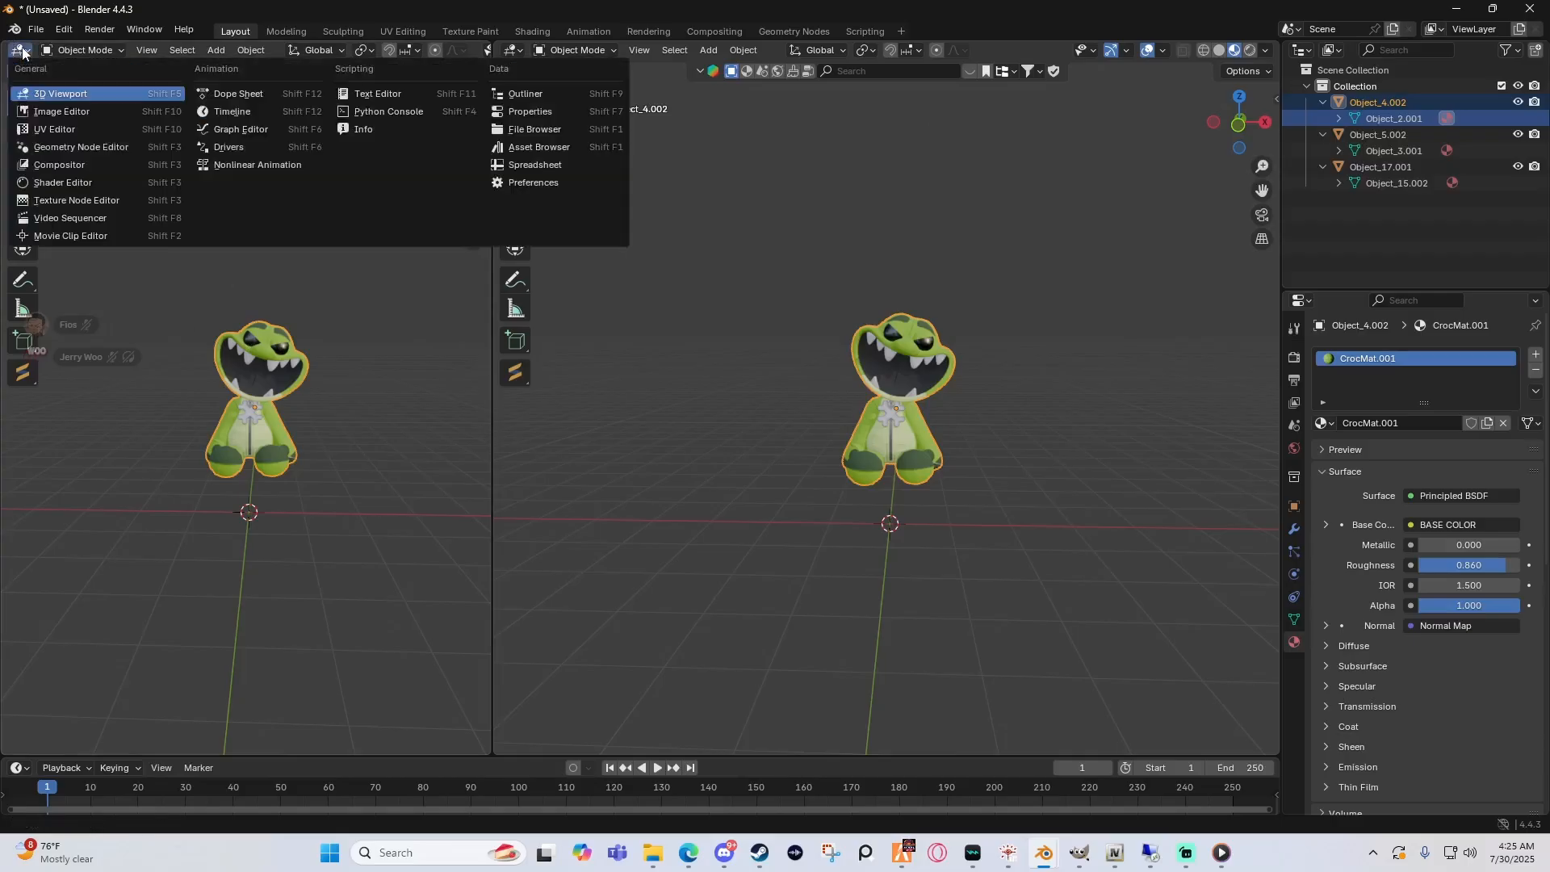
pyautogui.click(66, 129)
pyautogui.scroll(-1, 374, 312)
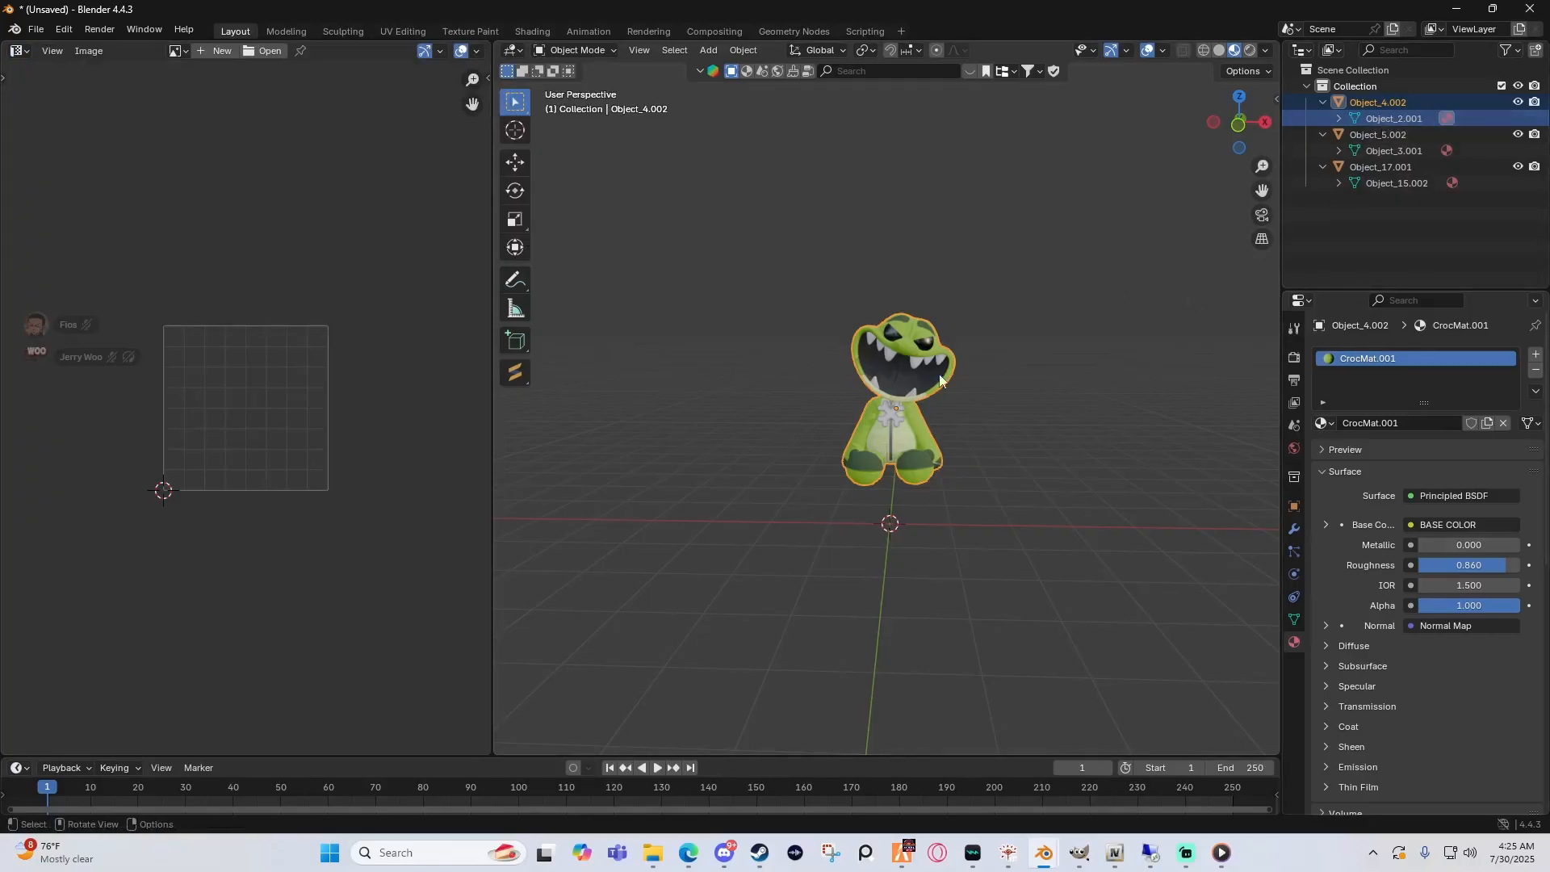
# Step: Enter Edit Mode on Object_4.002 and select all its geometry to display the UV layout over its texture
pyautogui.click(1384, 102)
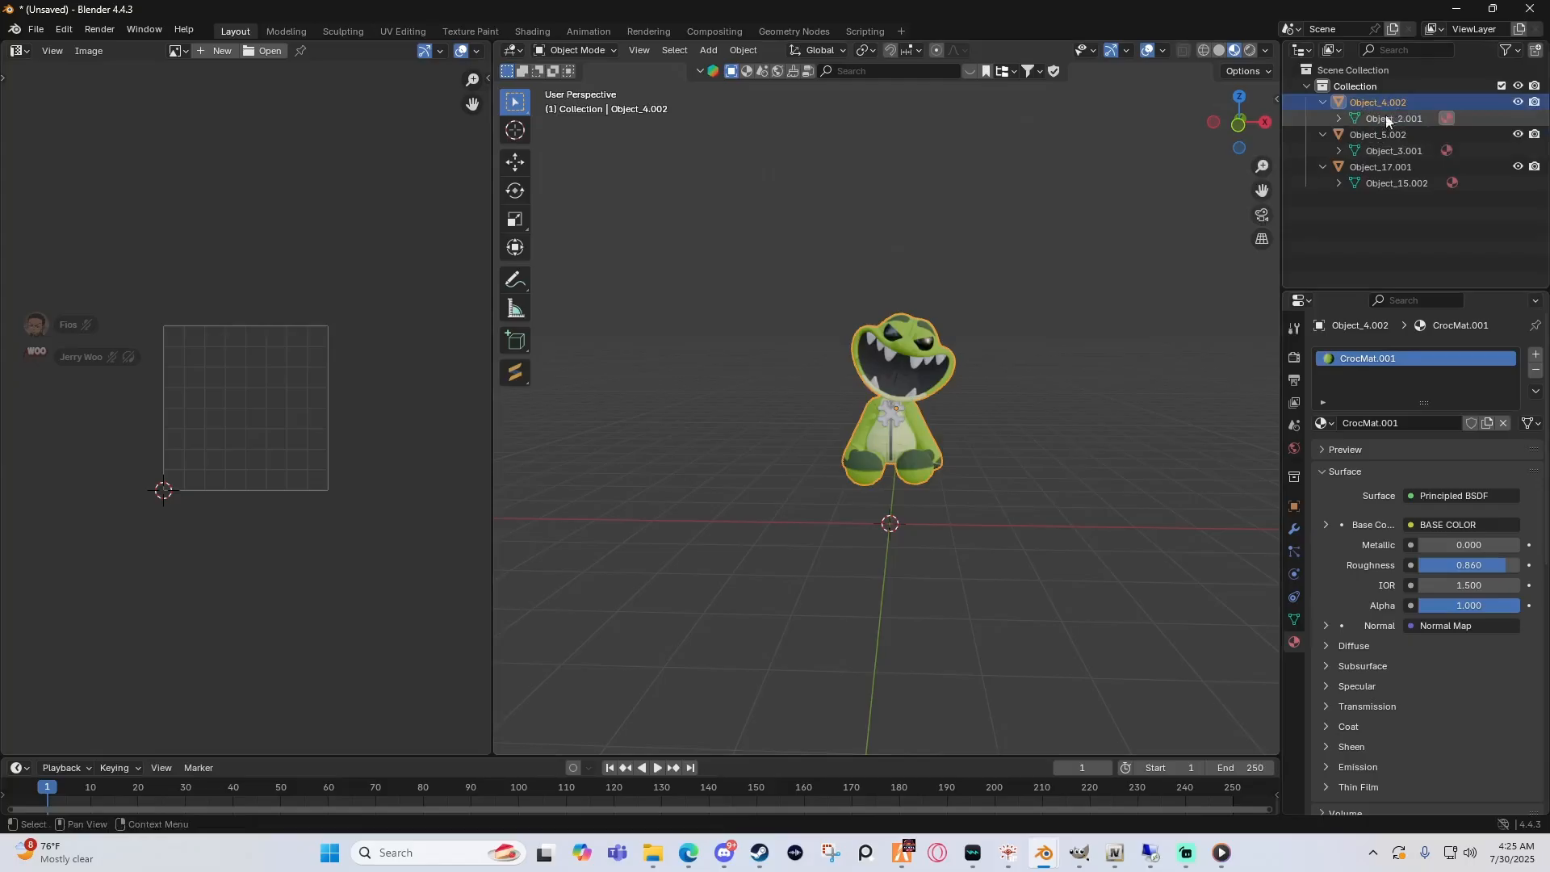
pyautogui.moveTo(898, 318); pyautogui.dragTo(904, 329, button='middle')
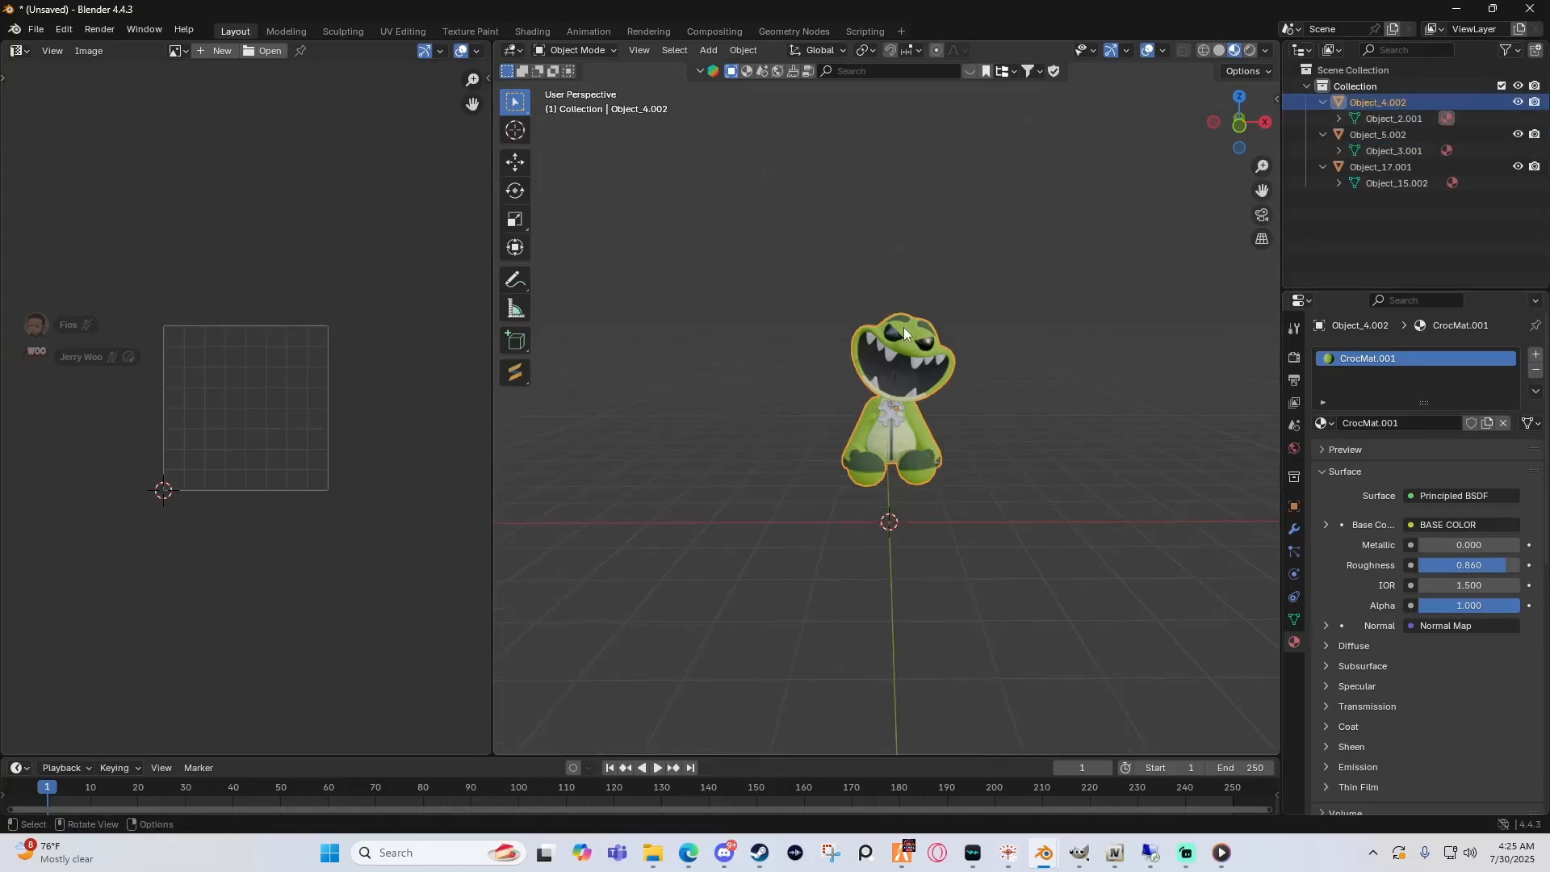
pyautogui.press('Tab')
pyautogui.scroll(5, 903, 327)
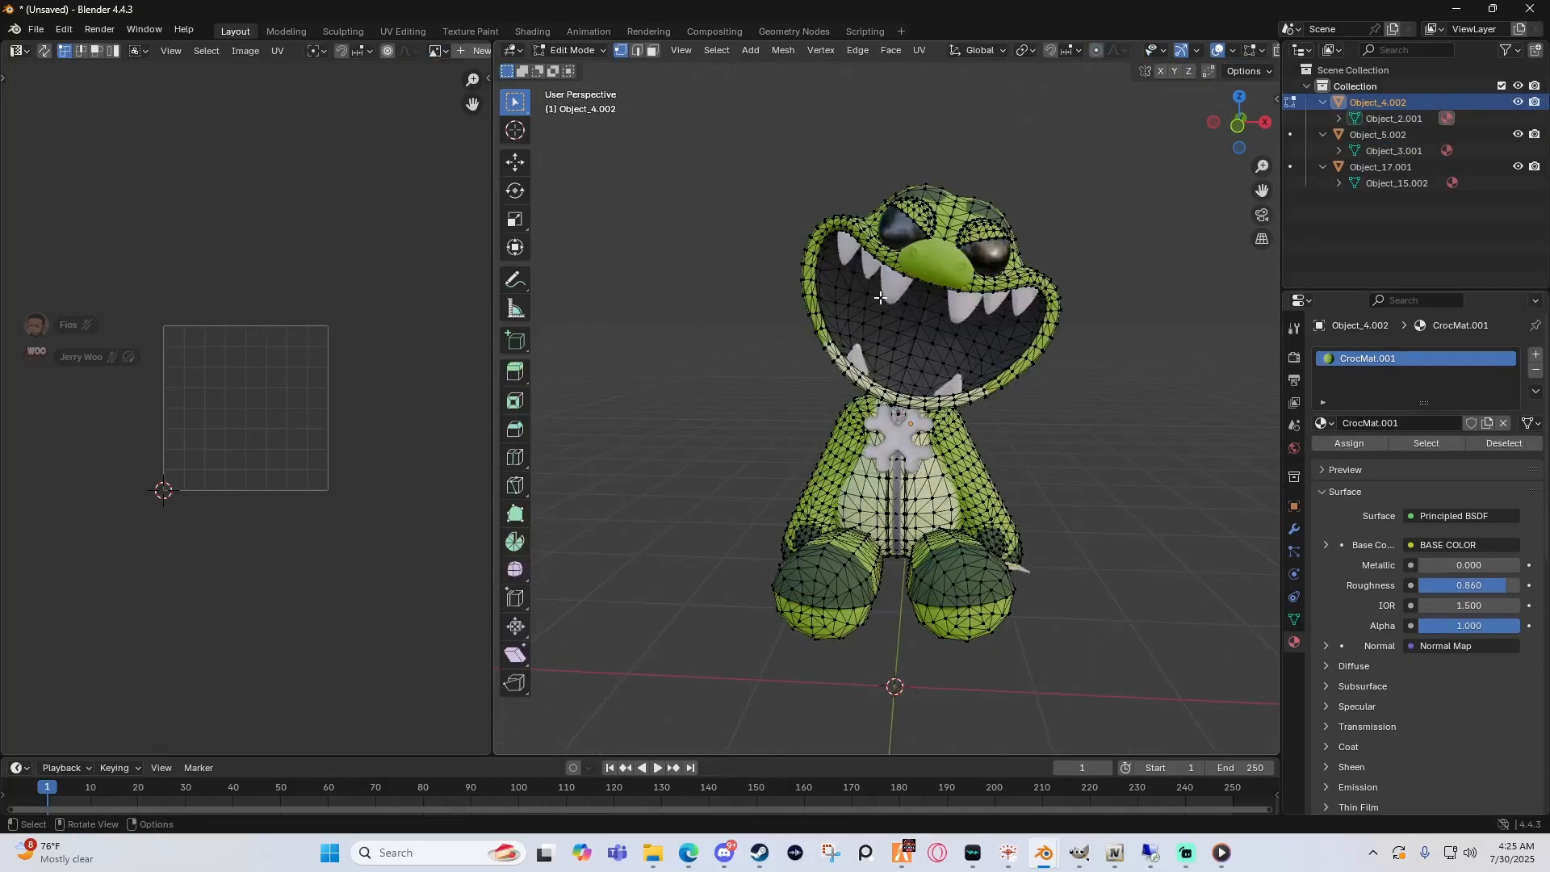
pyautogui.press('a')
pyautogui.scroll(-4, 879, 298)
pyautogui.scroll(-4, 297, 329)
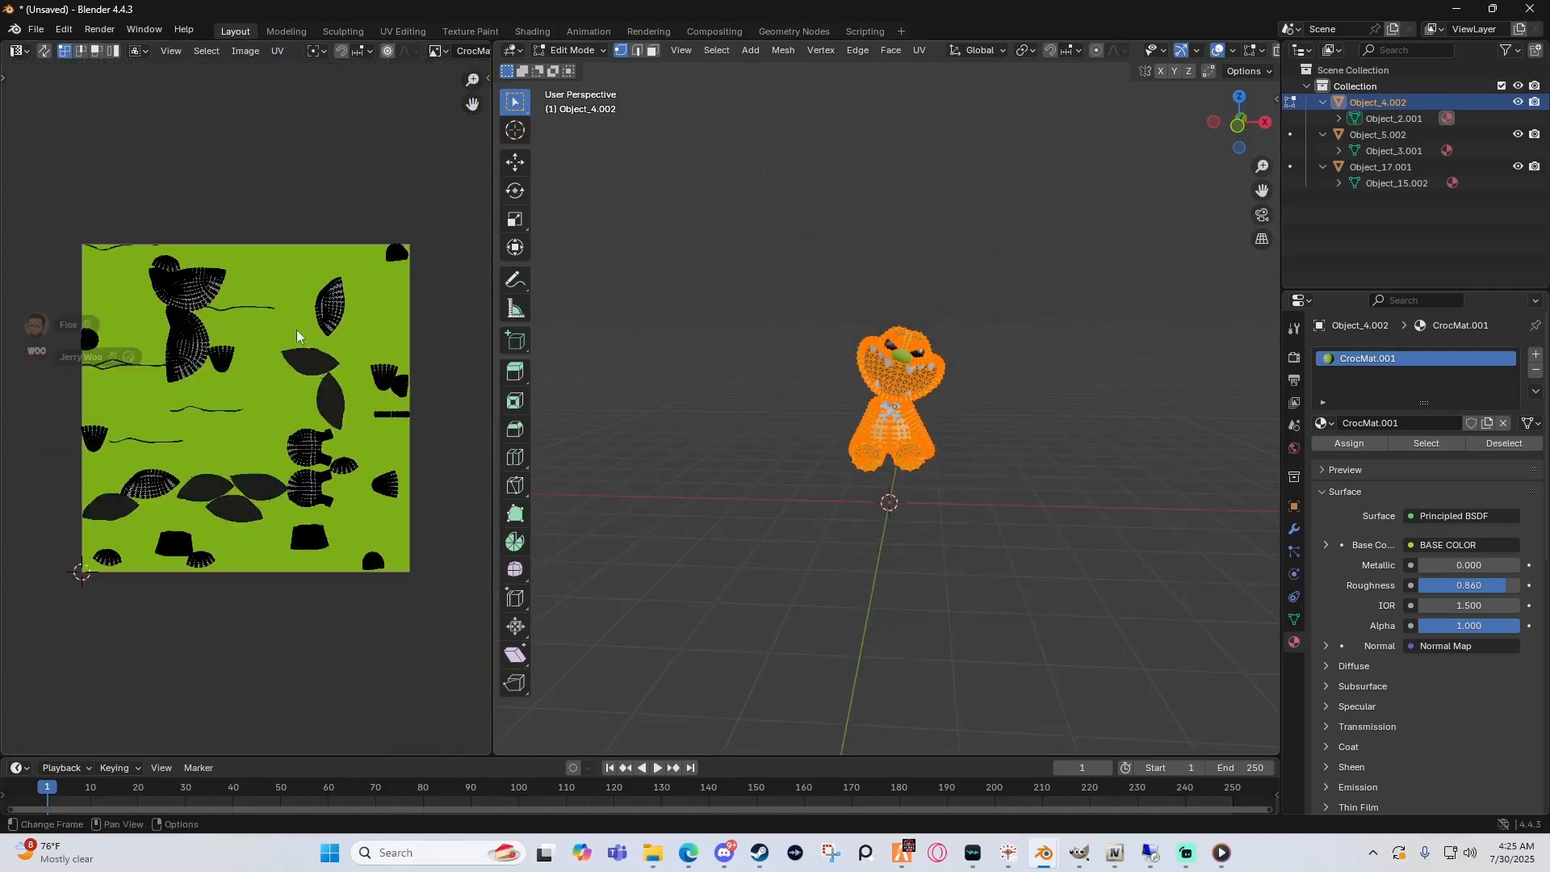
pyautogui.scroll(5, 302, 331)
pyautogui.scroll(-3, 315, 323)
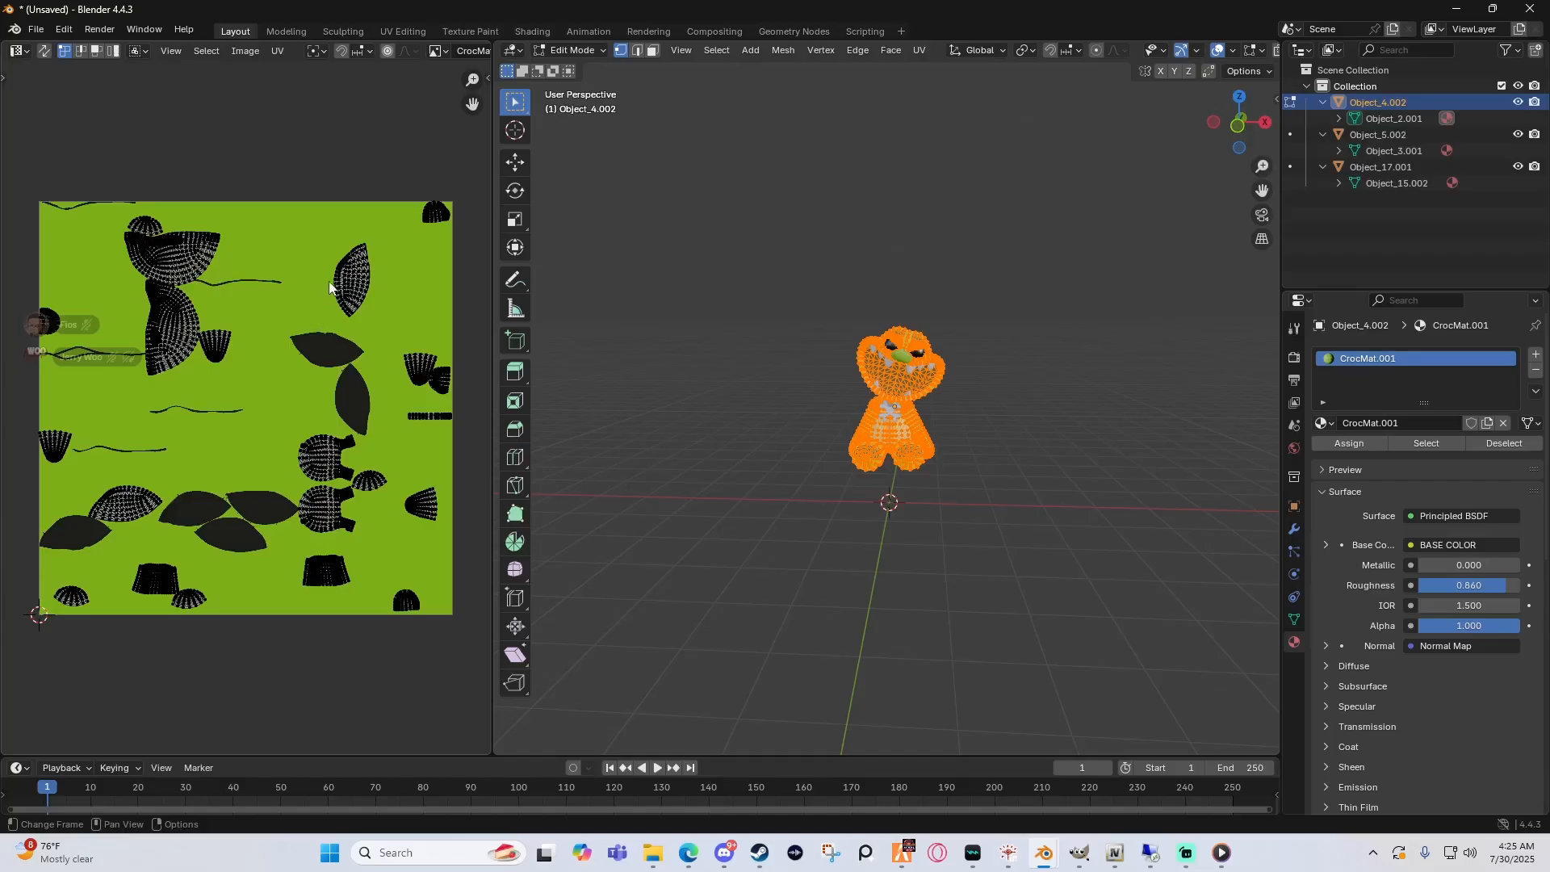
pyautogui.scroll(2, 330, 269)
pyautogui.scroll(-2, 330, 266)
# Step: Save the crocodile's base color texture as tutorial2.png in D:\blender_textures\pngs, then deselect the mesh and return to Object Mode
pyautogui.click(247, 52)
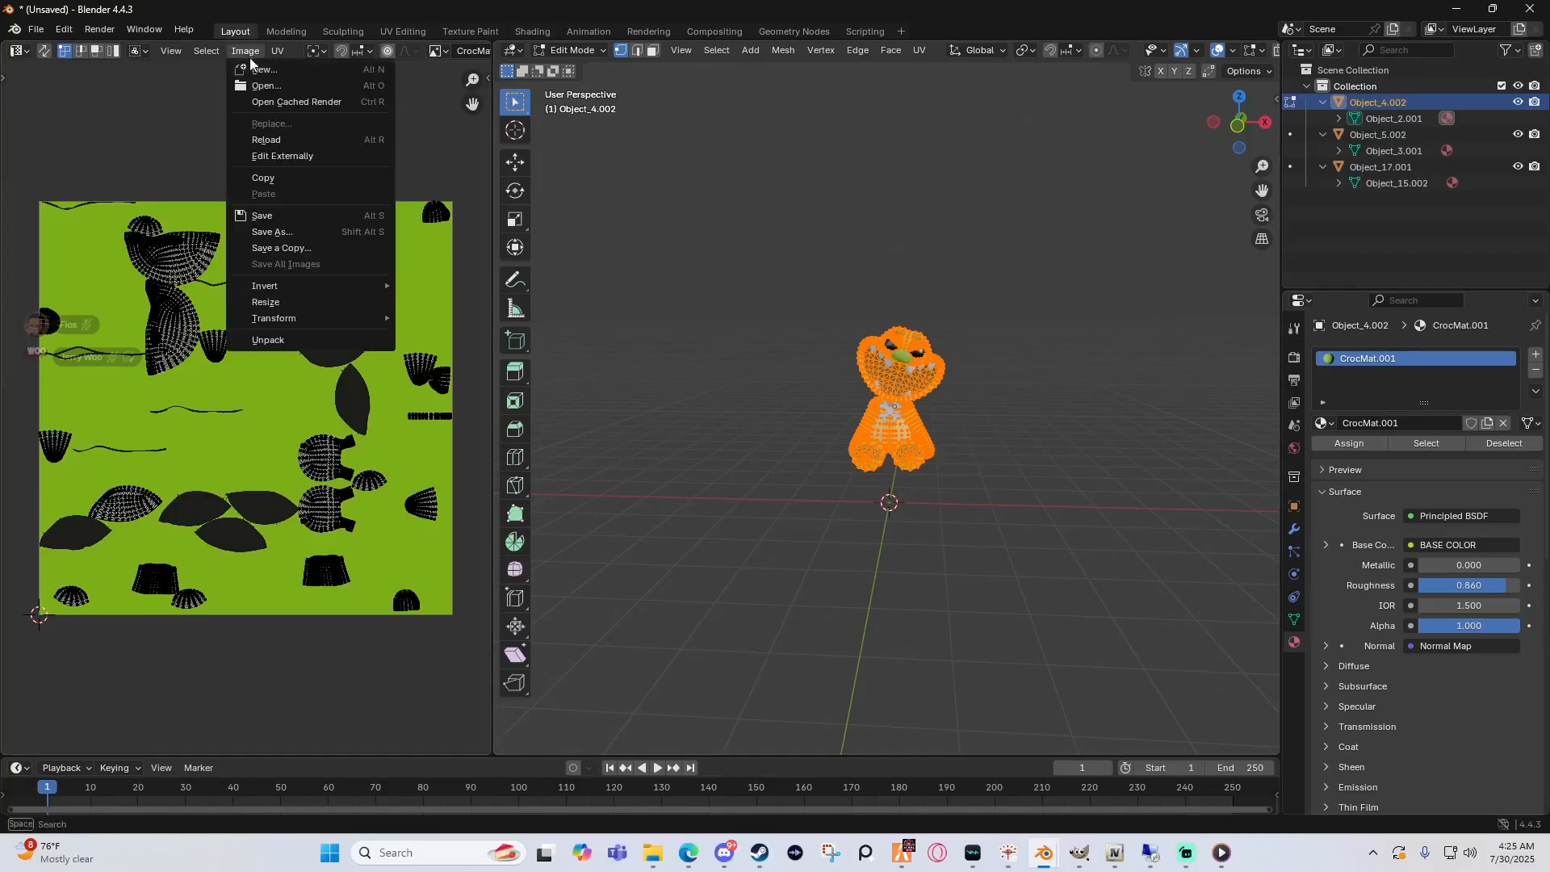
pyautogui.click(273, 233)
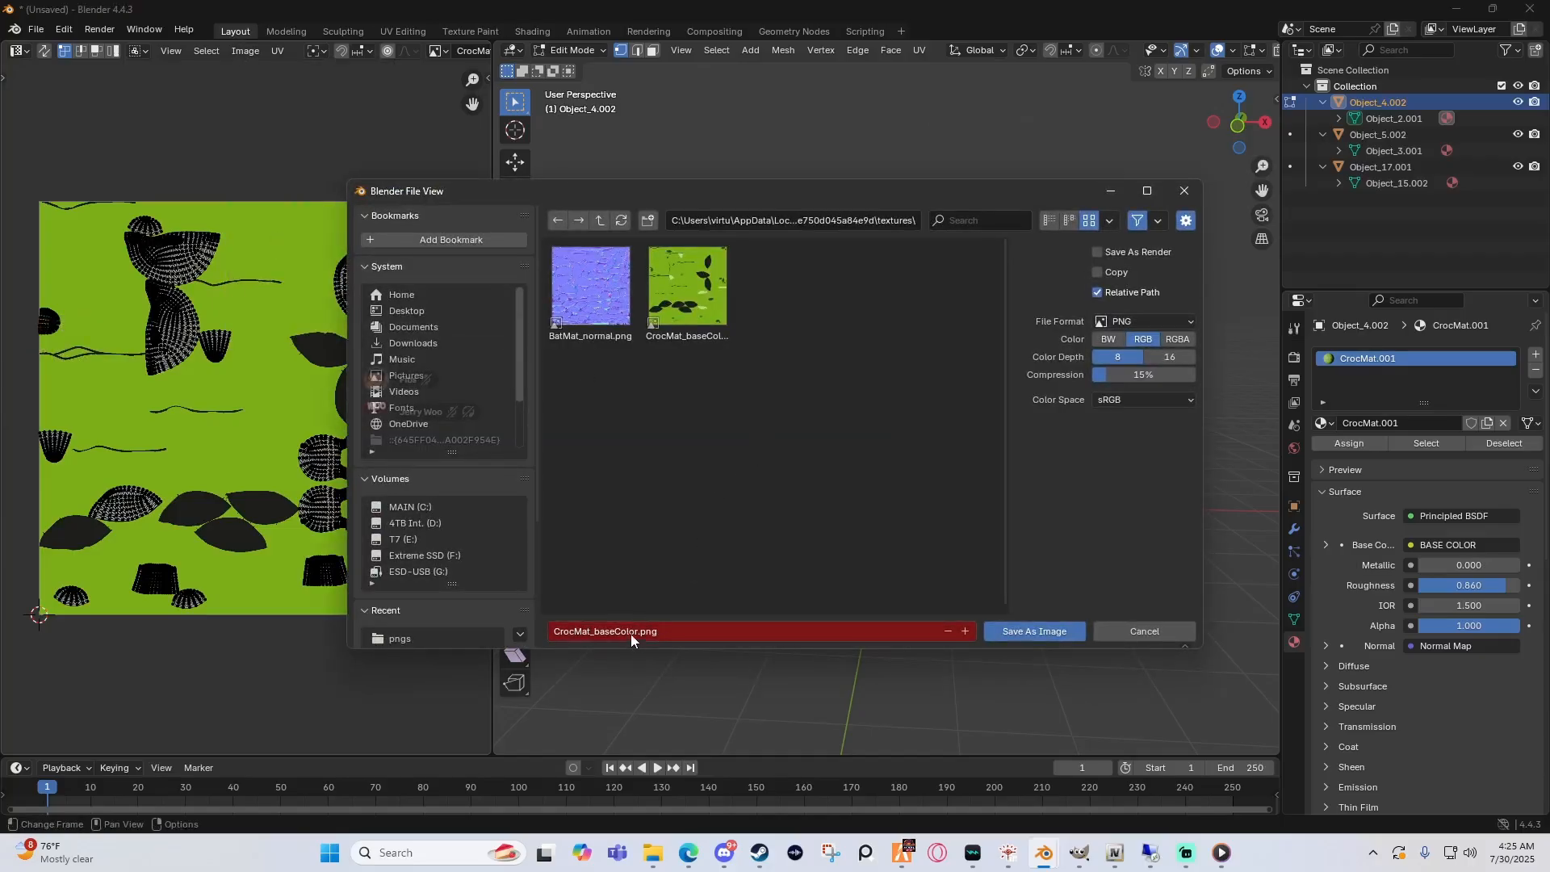
pyautogui.click(423, 637)
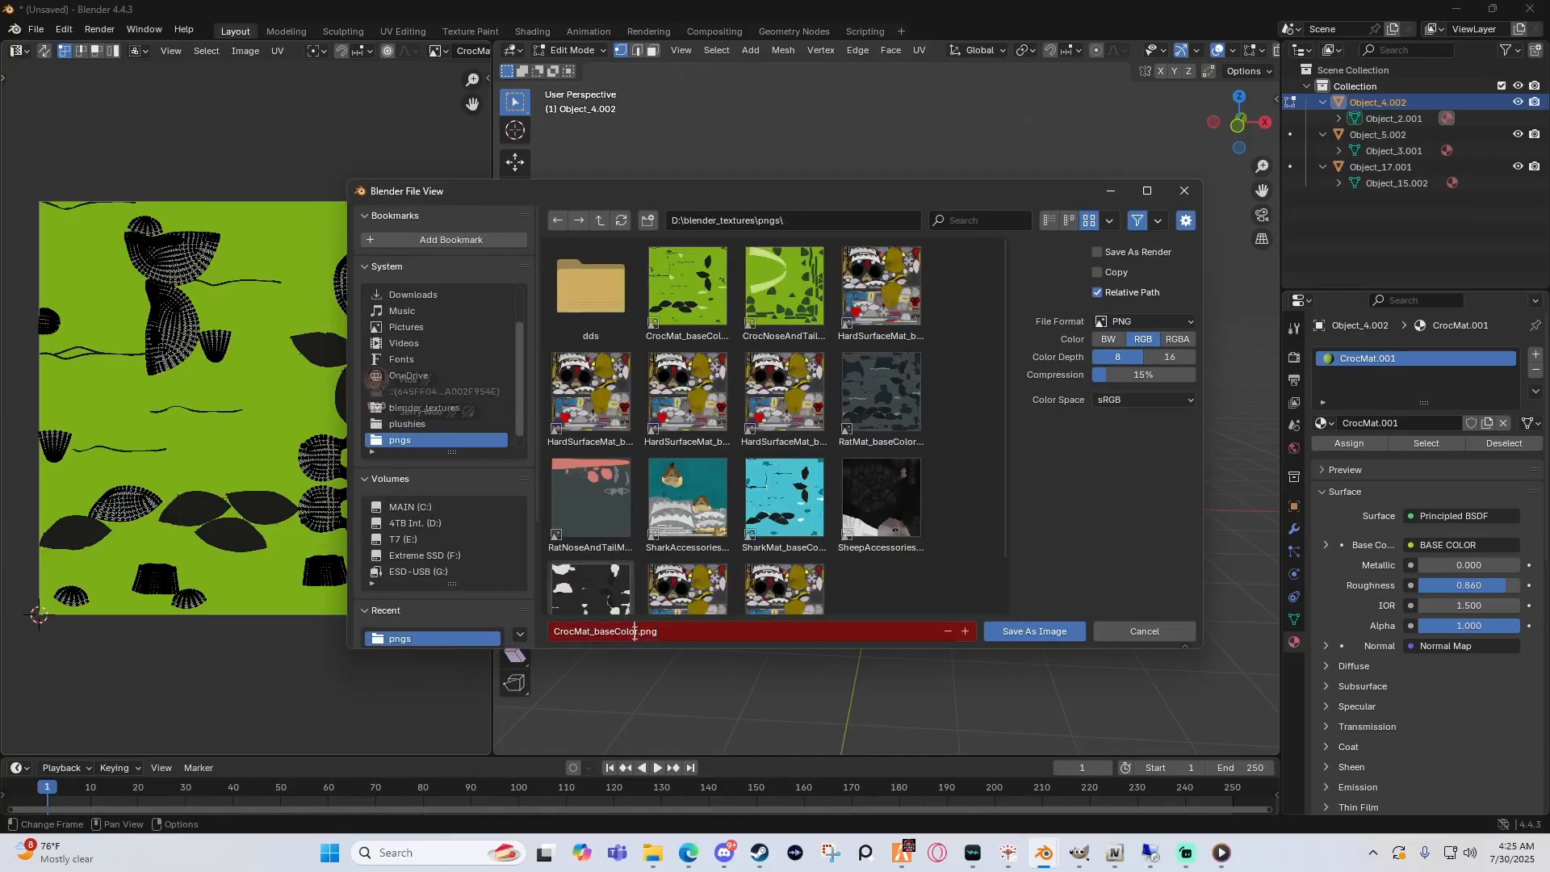
pyautogui.moveTo(636, 631); pyautogui.dragTo(554, 629)
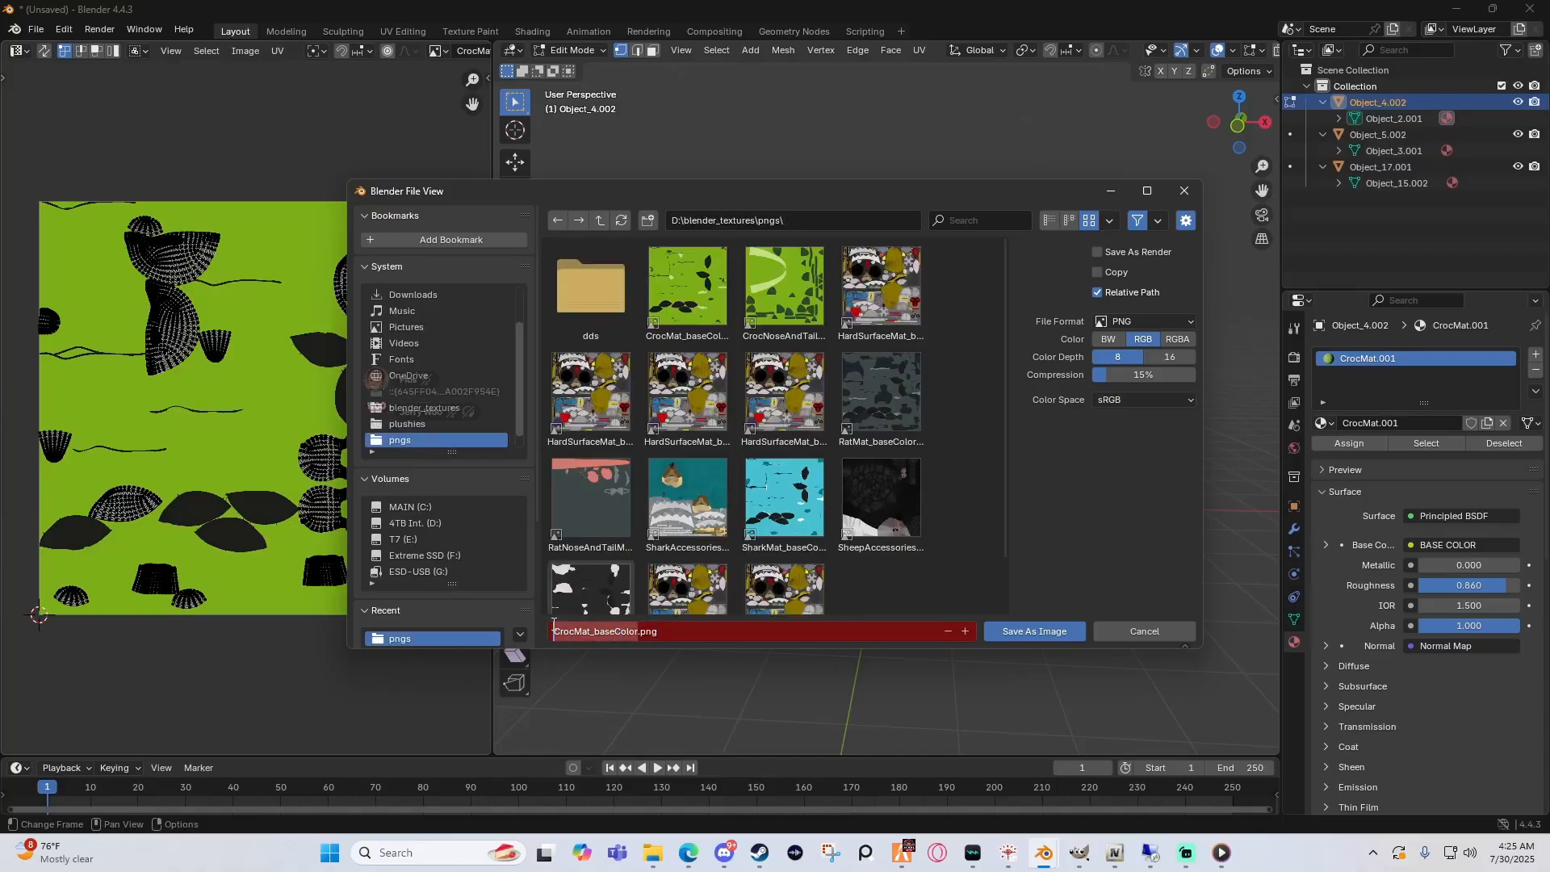
pyautogui.write('tutorial')
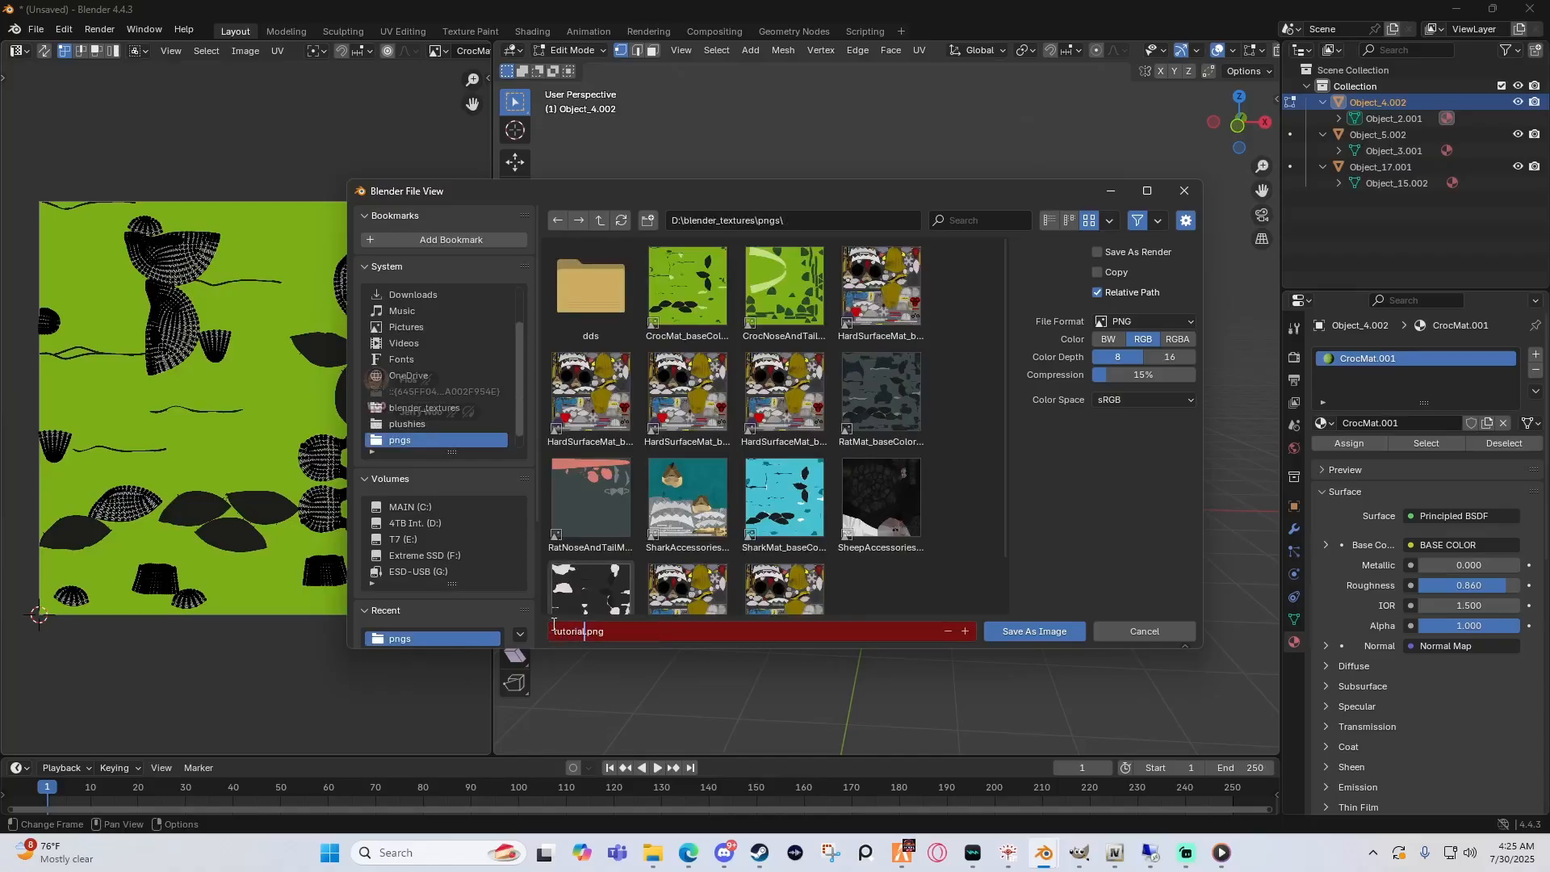
pyautogui.write('2')
pyautogui.press('Return')
pyautogui.click(1045, 633)
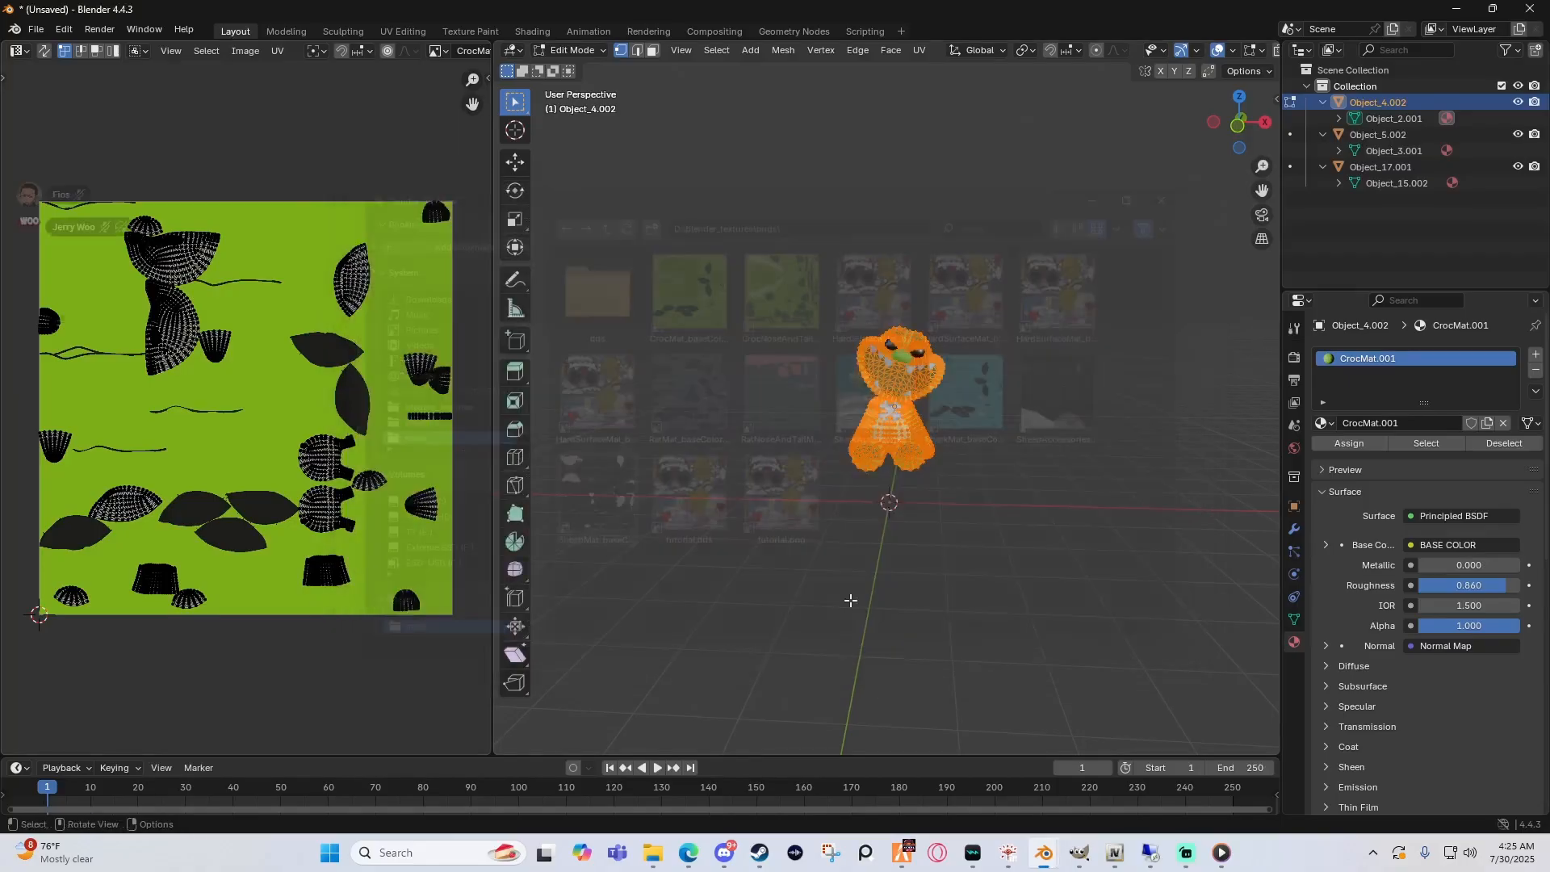
pyautogui.hotkey('alt', 'a')
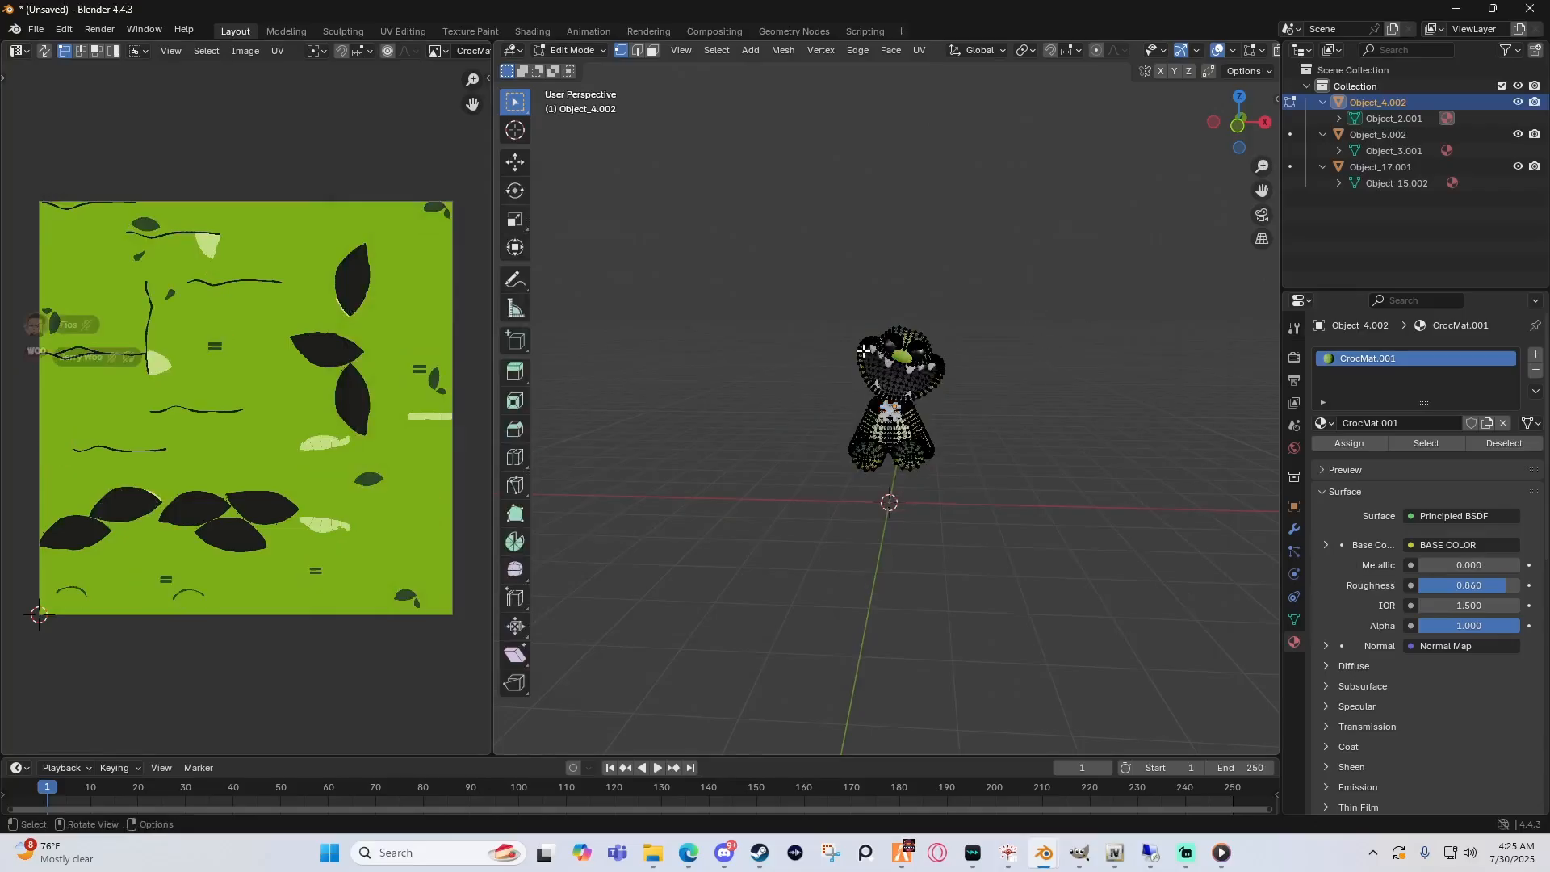
pyautogui.press('Tab')
# Step: Check the materials of the crocodile's nose-and-tail and hard-surface meshes against the body mesh
pyautogui.click(1382, 152)
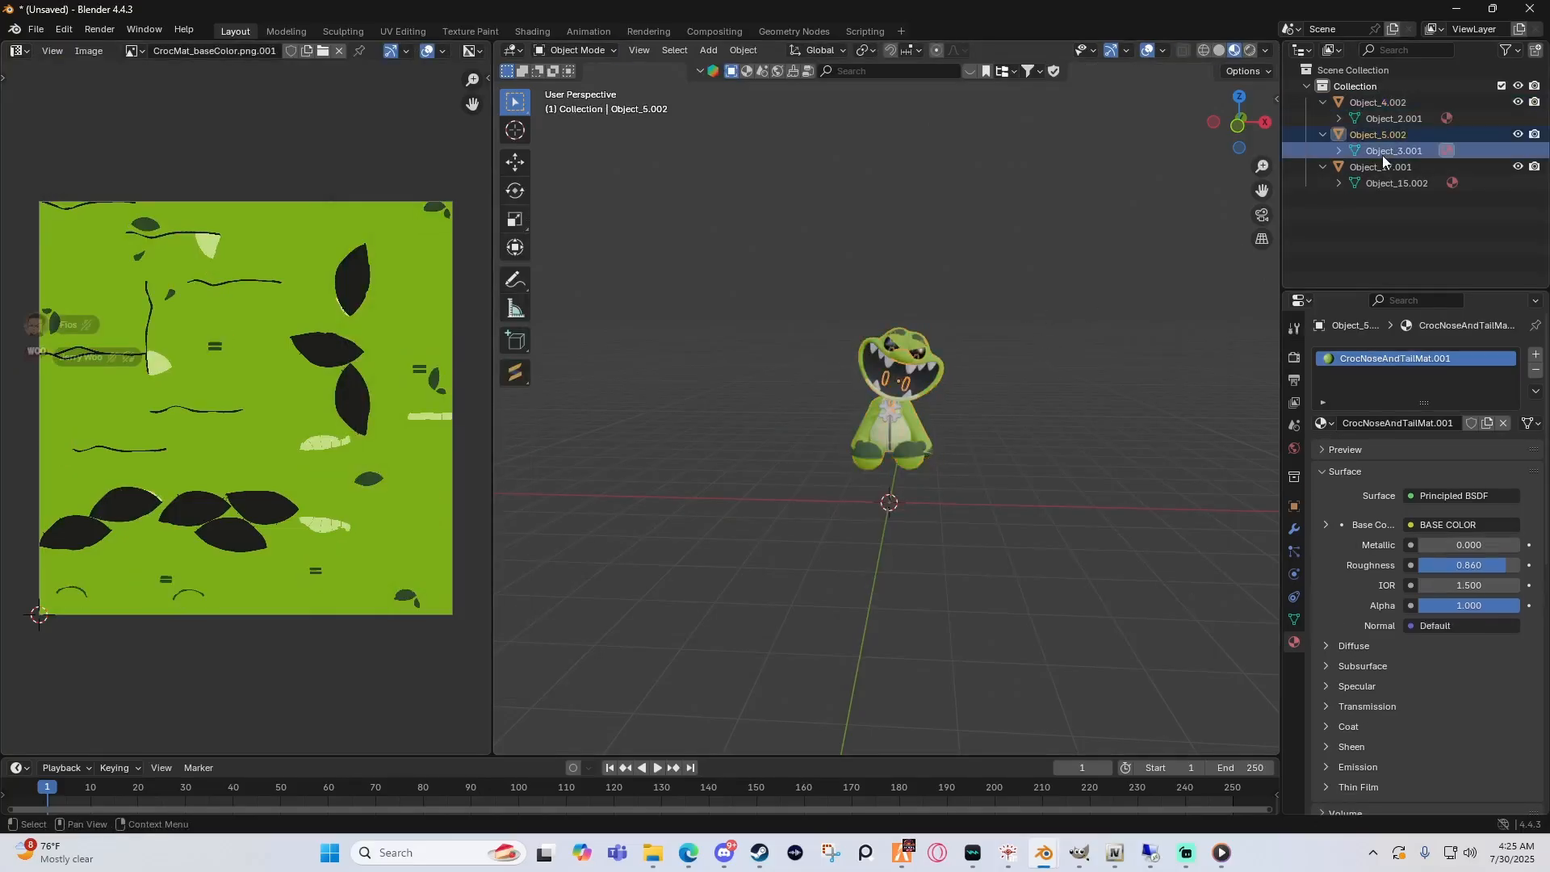
pyautogui.click(1383, 177)
pyautogui.click(1389, 117)
pyautogui.click(1392, 169)
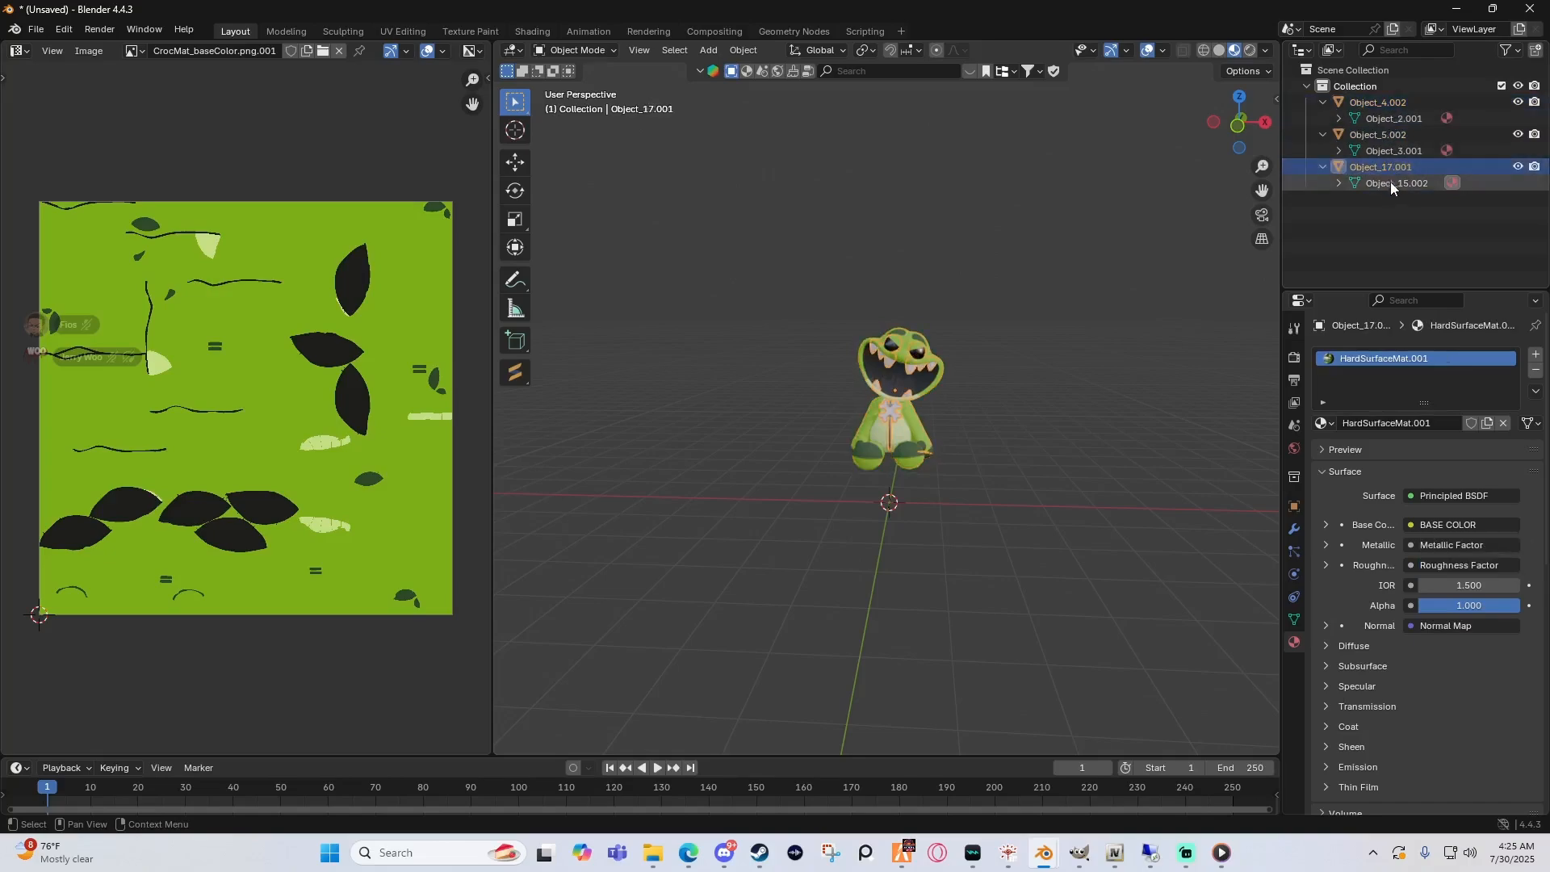
pyautogui.click(1391, 182)
pyautogui.click(1387, 149)
pyautogui.click(1392, 181)
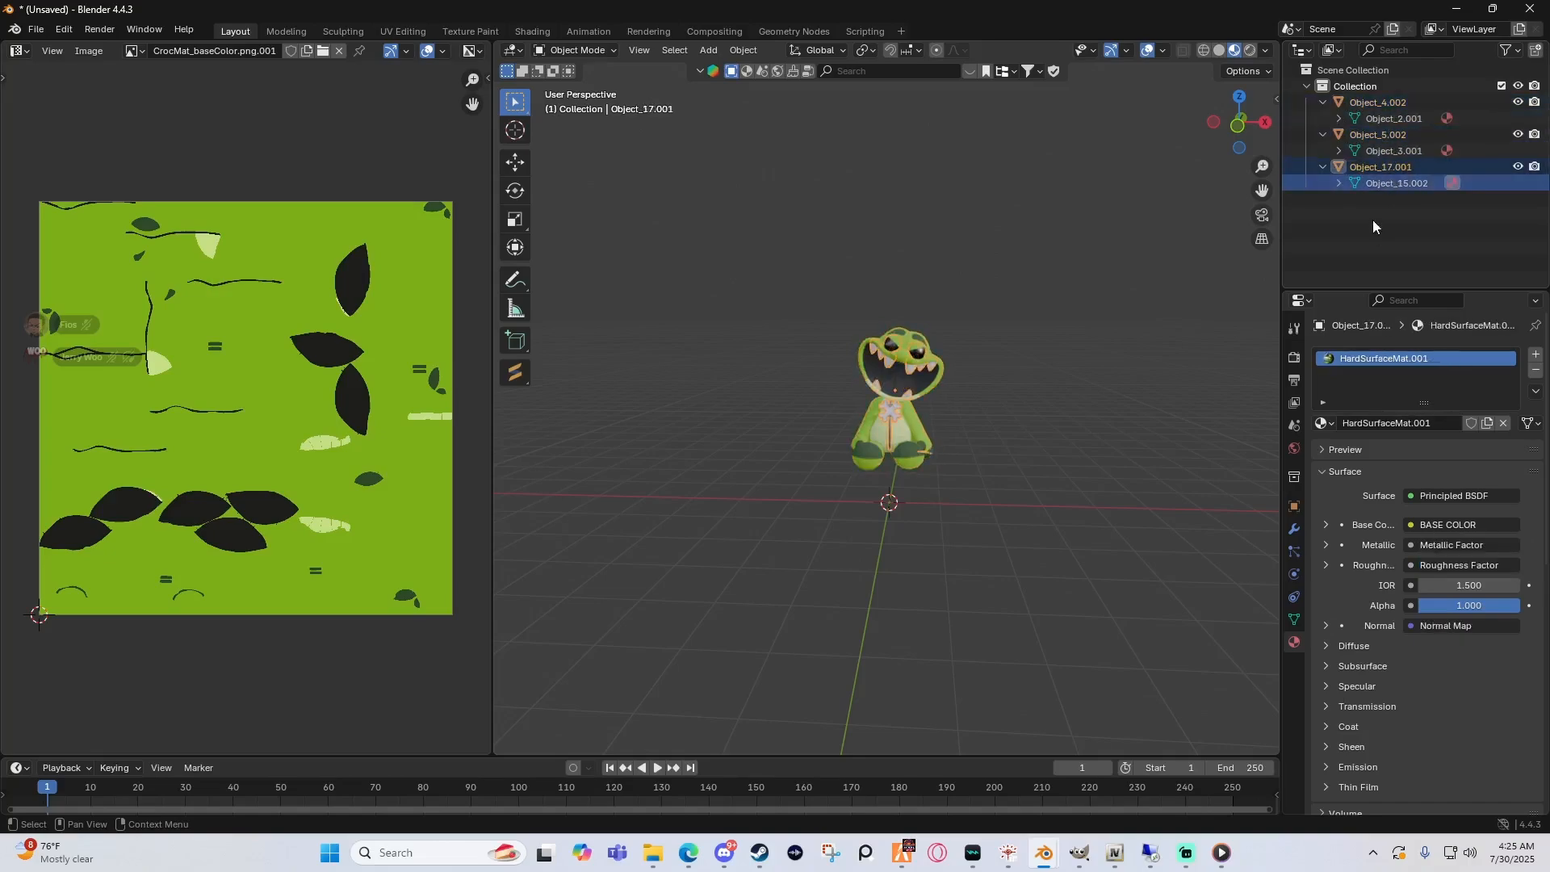
# Step: Select the crocodile's body mesh Object_2.001, then switch to File Explorer at the D:\blender_textures\pngs folder
pyautogui.click(1385, 120)
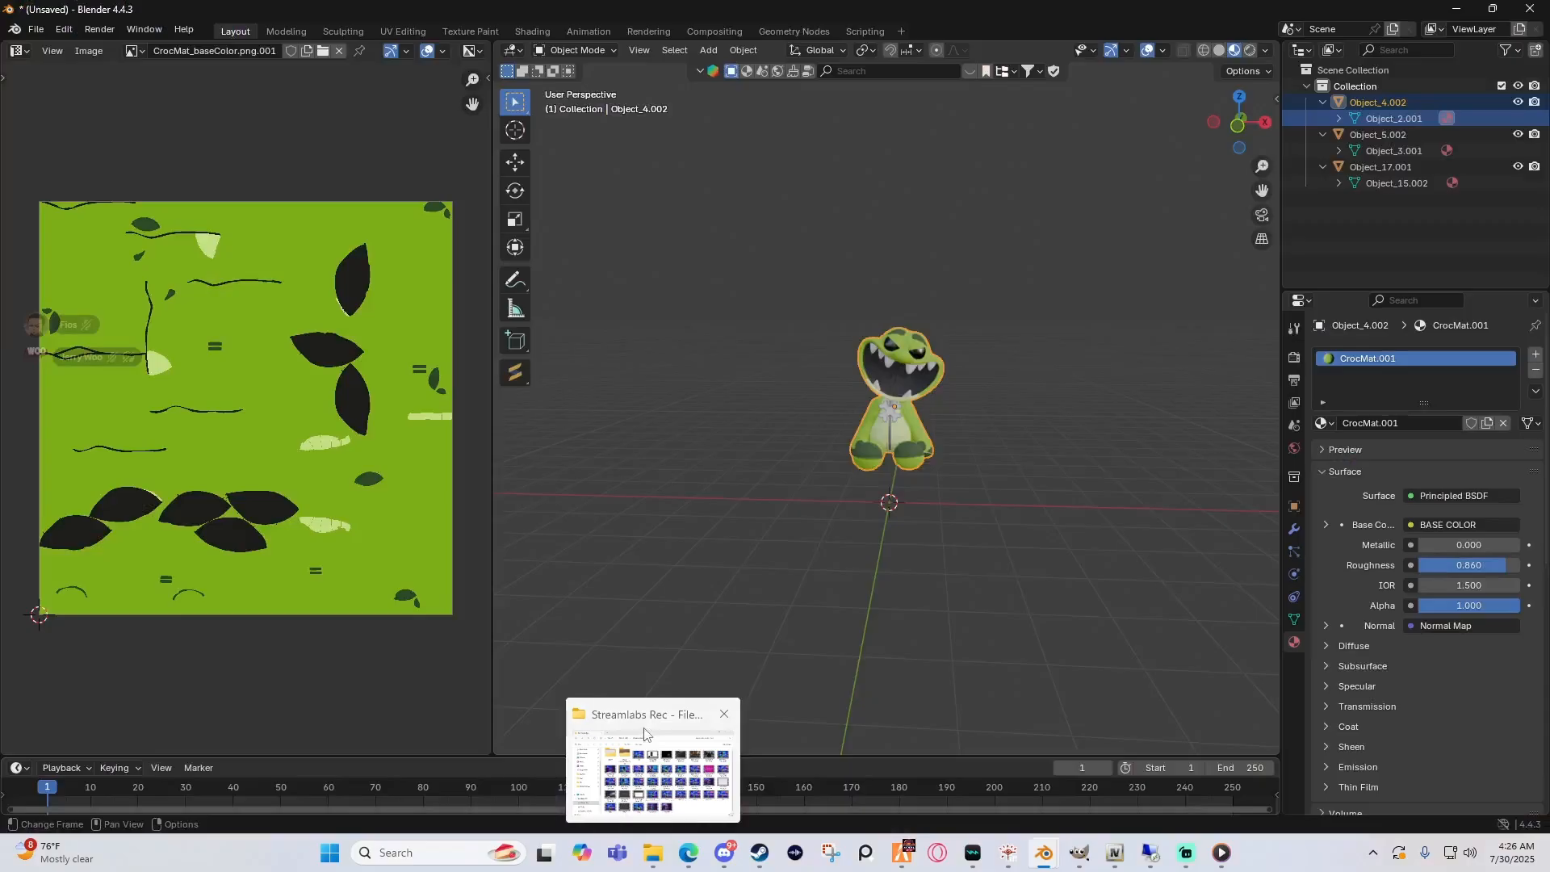
pyautogui.click(652, 771)
pyautogui.moveTo(1542, 255); pyautogui.dragTo(1549, 255)
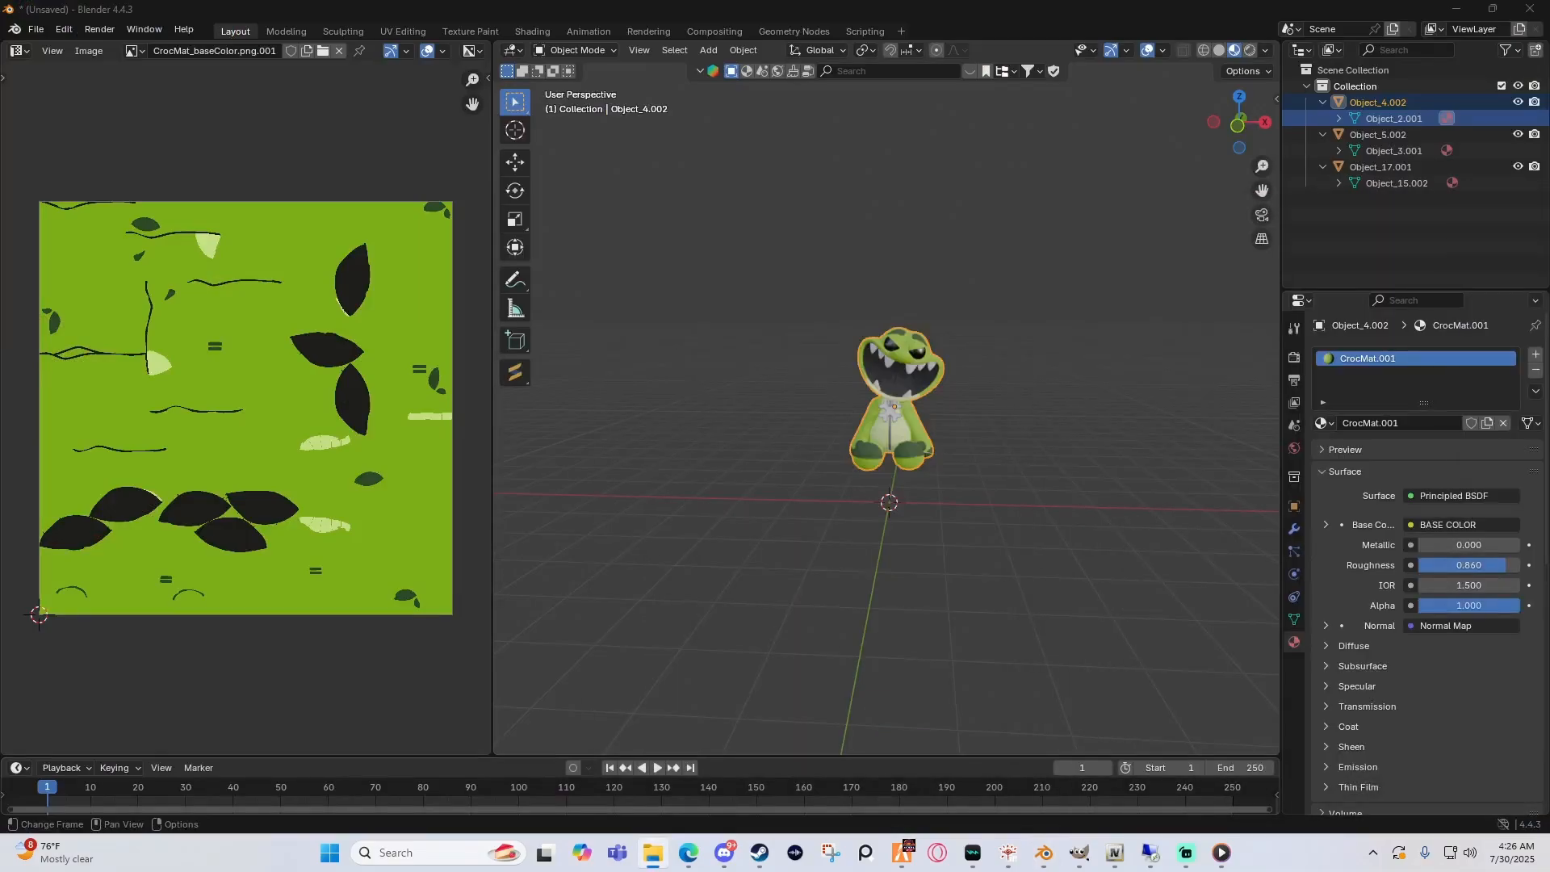
pyautogui.moveTo(1549, 272); pyautogui.dragTo(778, 1)
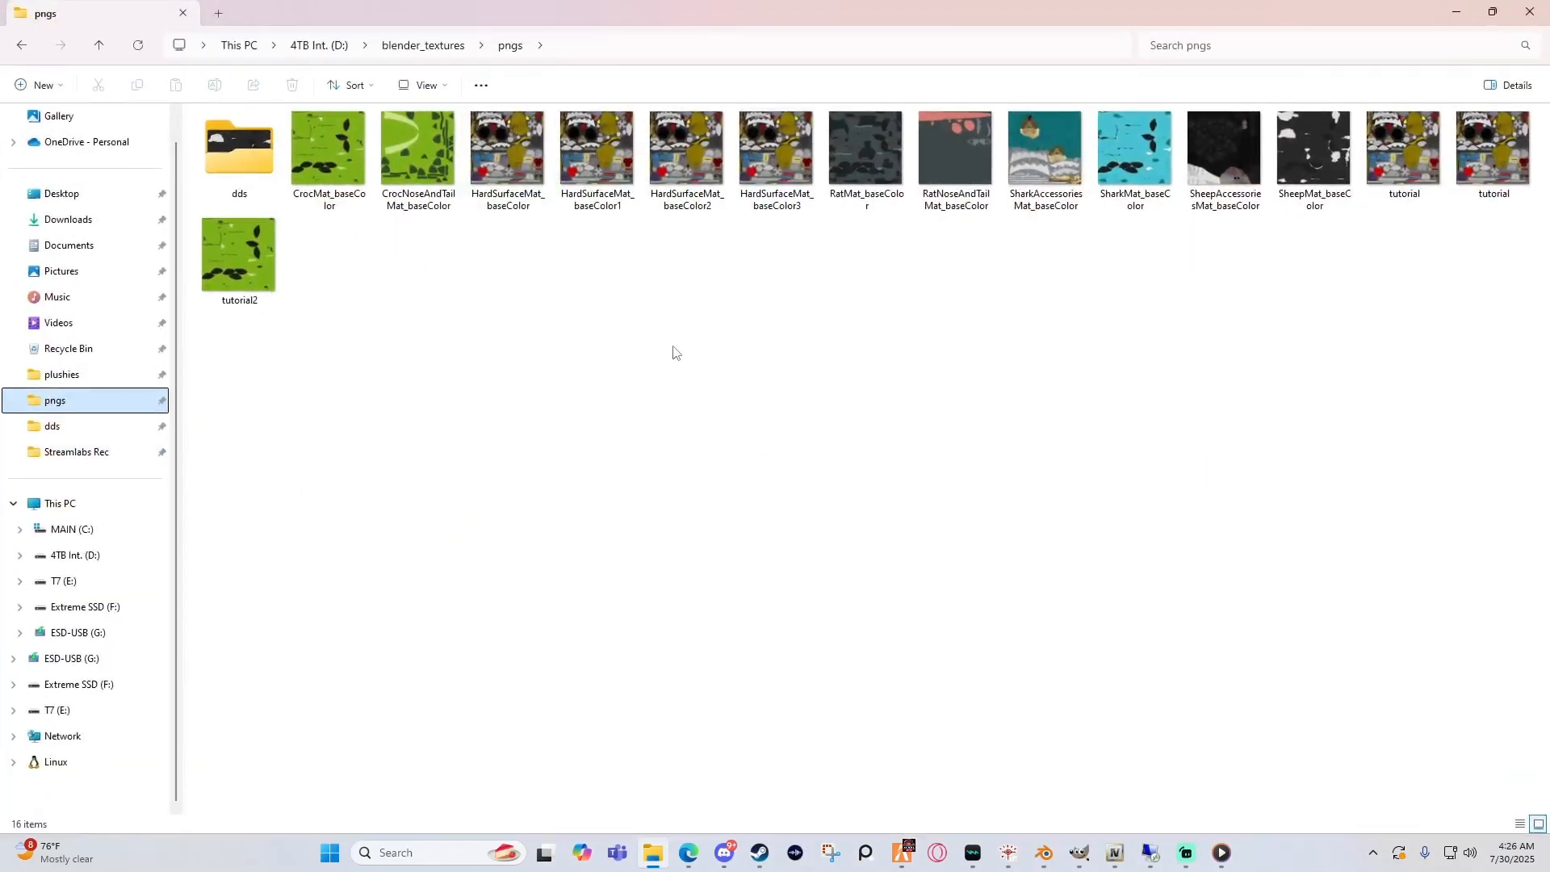
# Step: Check the file type of the exported tutorial2 image in its properties and close them
pyautogui.rightClick(247, 293)
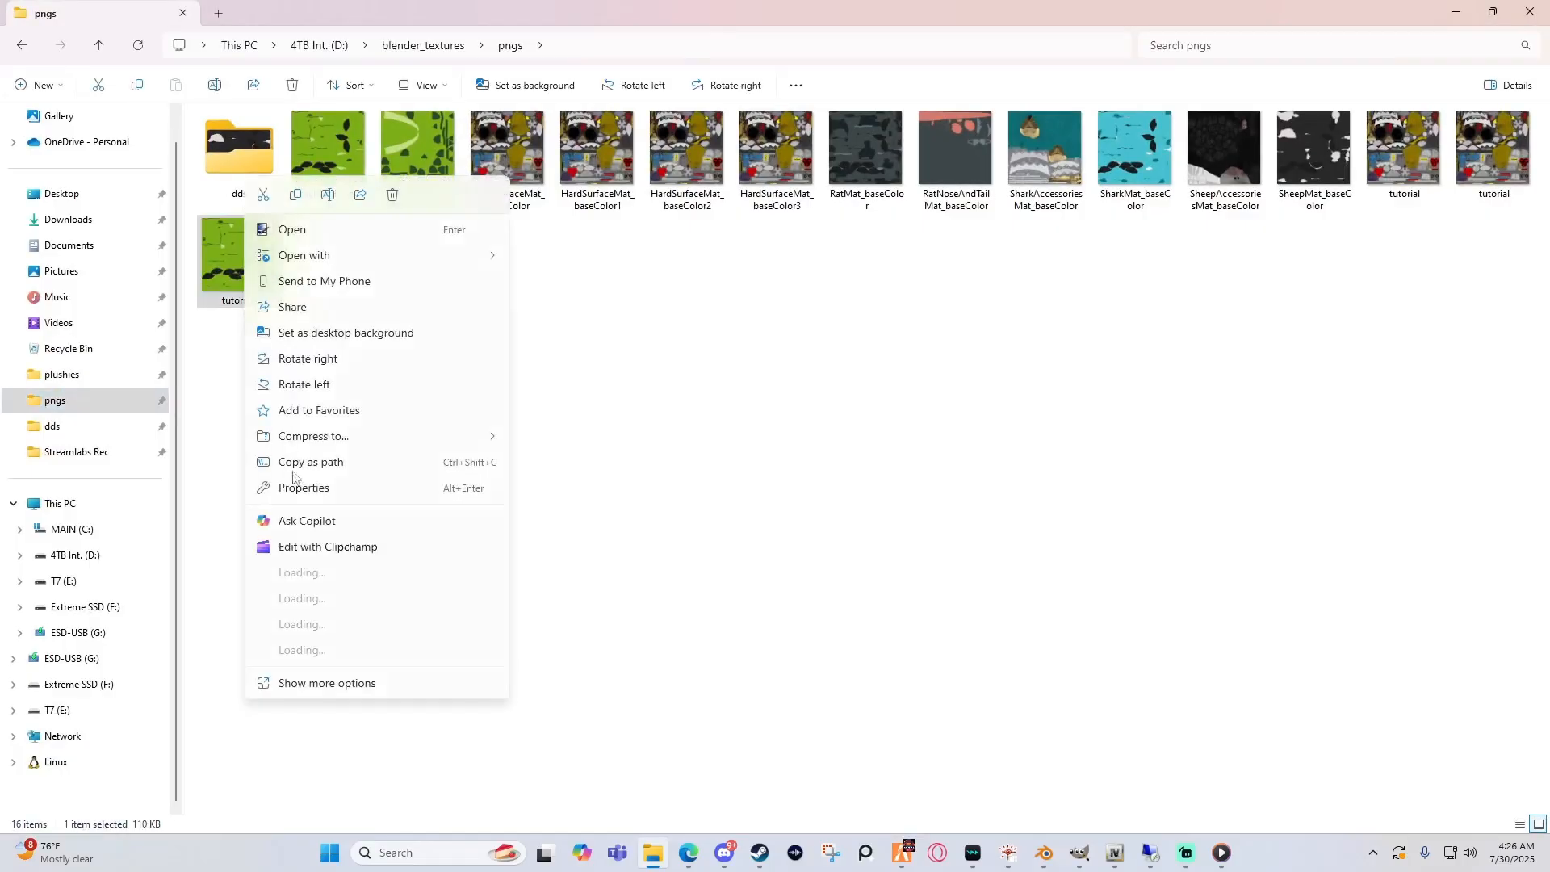
pyautogui.click(321, 489)
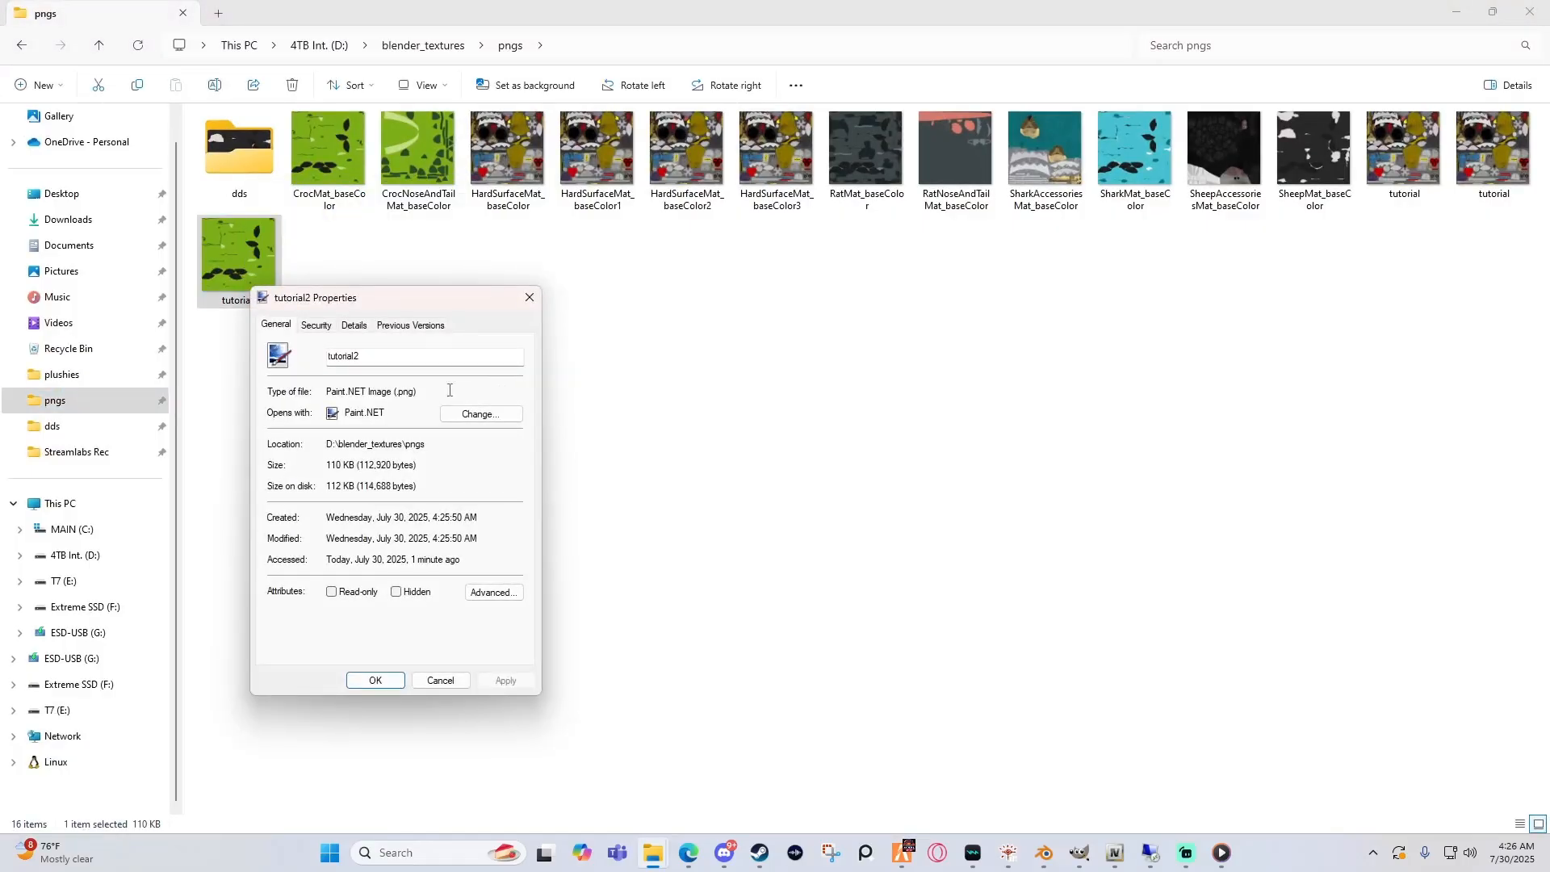
pyautogui.click(529, 297)
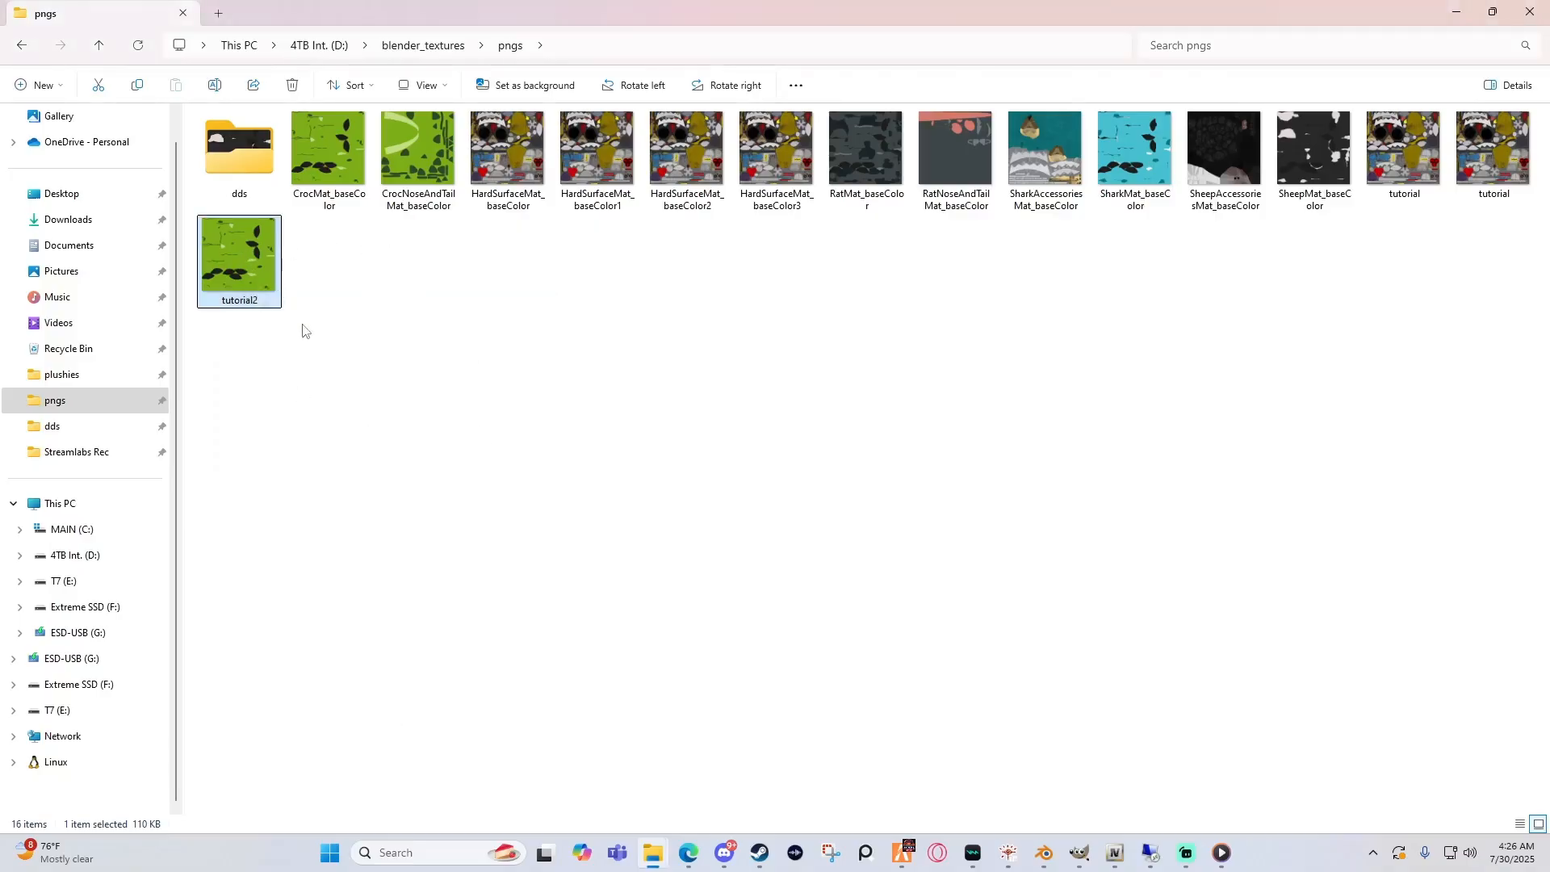
# Step: Open the tutorial2 image from the pngs folder in Paint.NET
pyautogui.rightClick(250, 270)
pyautogui.moveTo(331, 257)
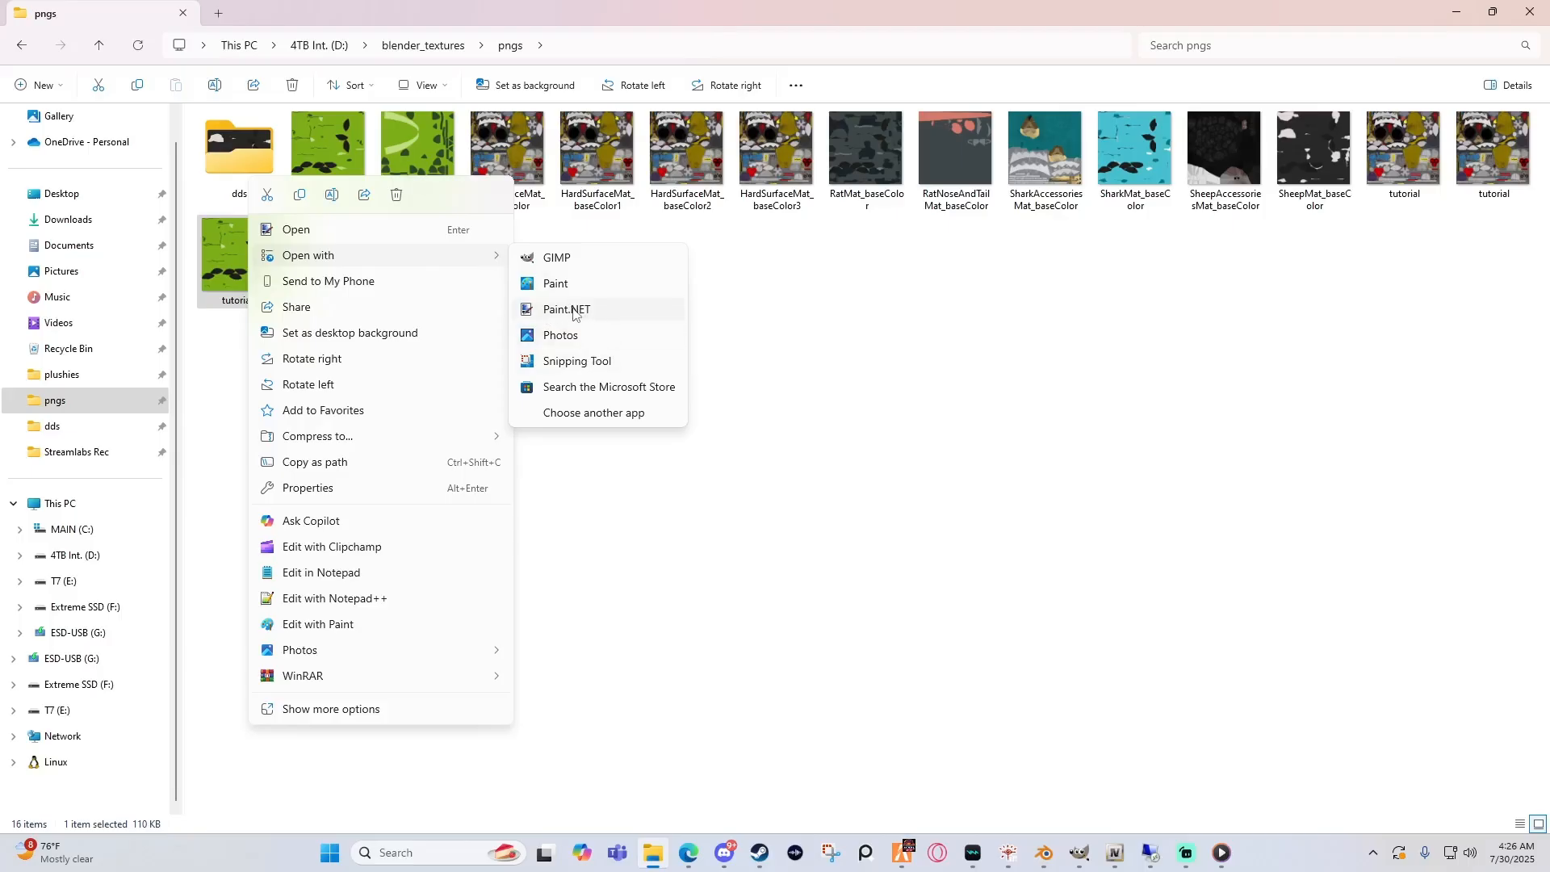
pyautogui.click(566, 311)
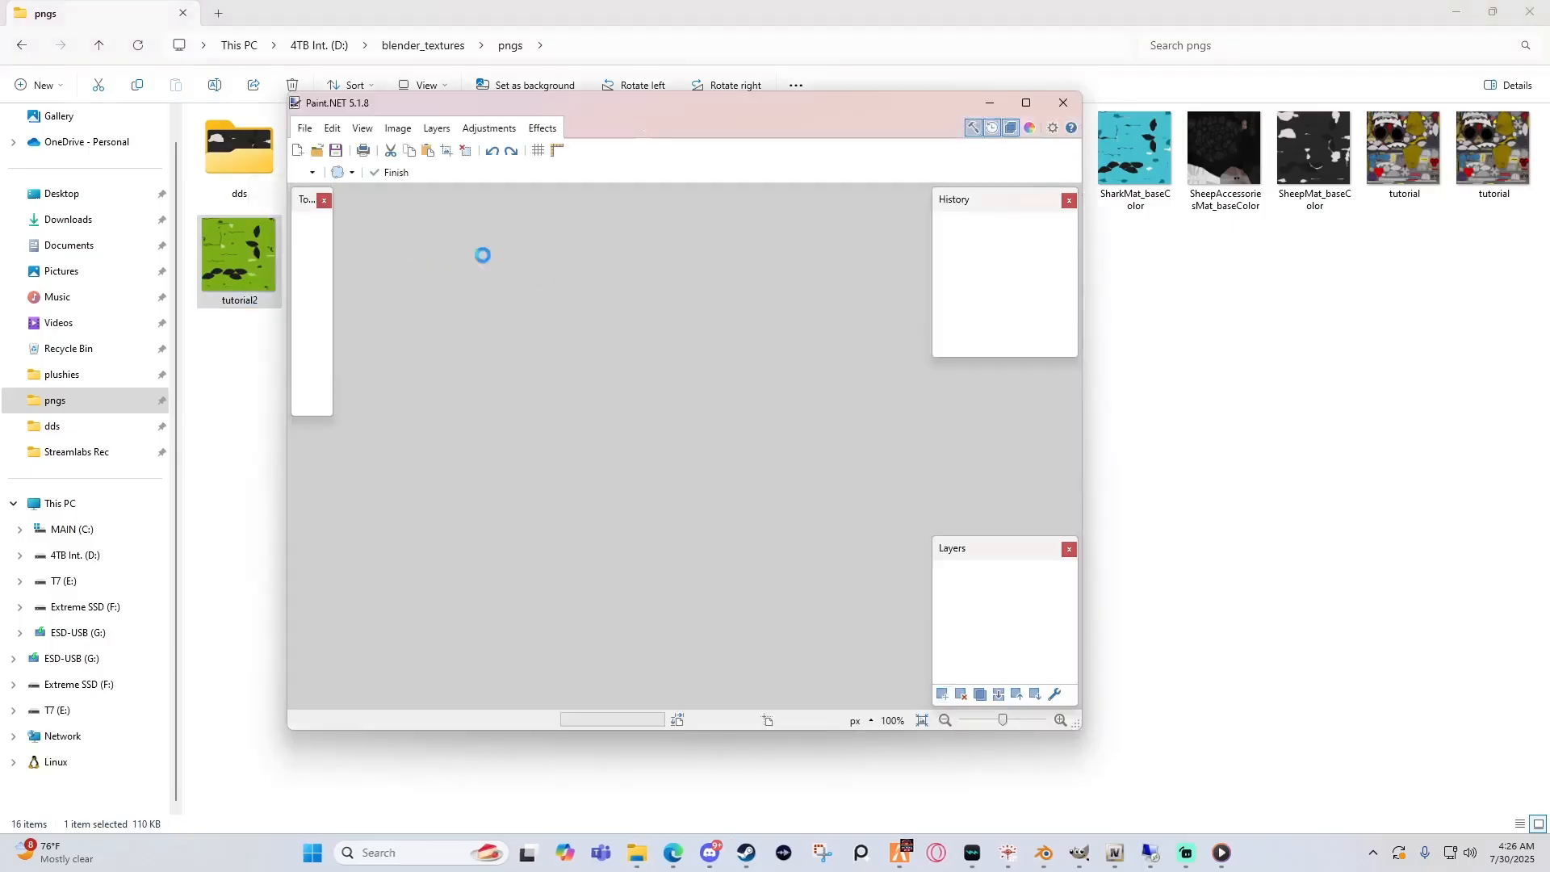
pyautogui.moveTo(704, 113); pyautogui.dragTo(696, 116)
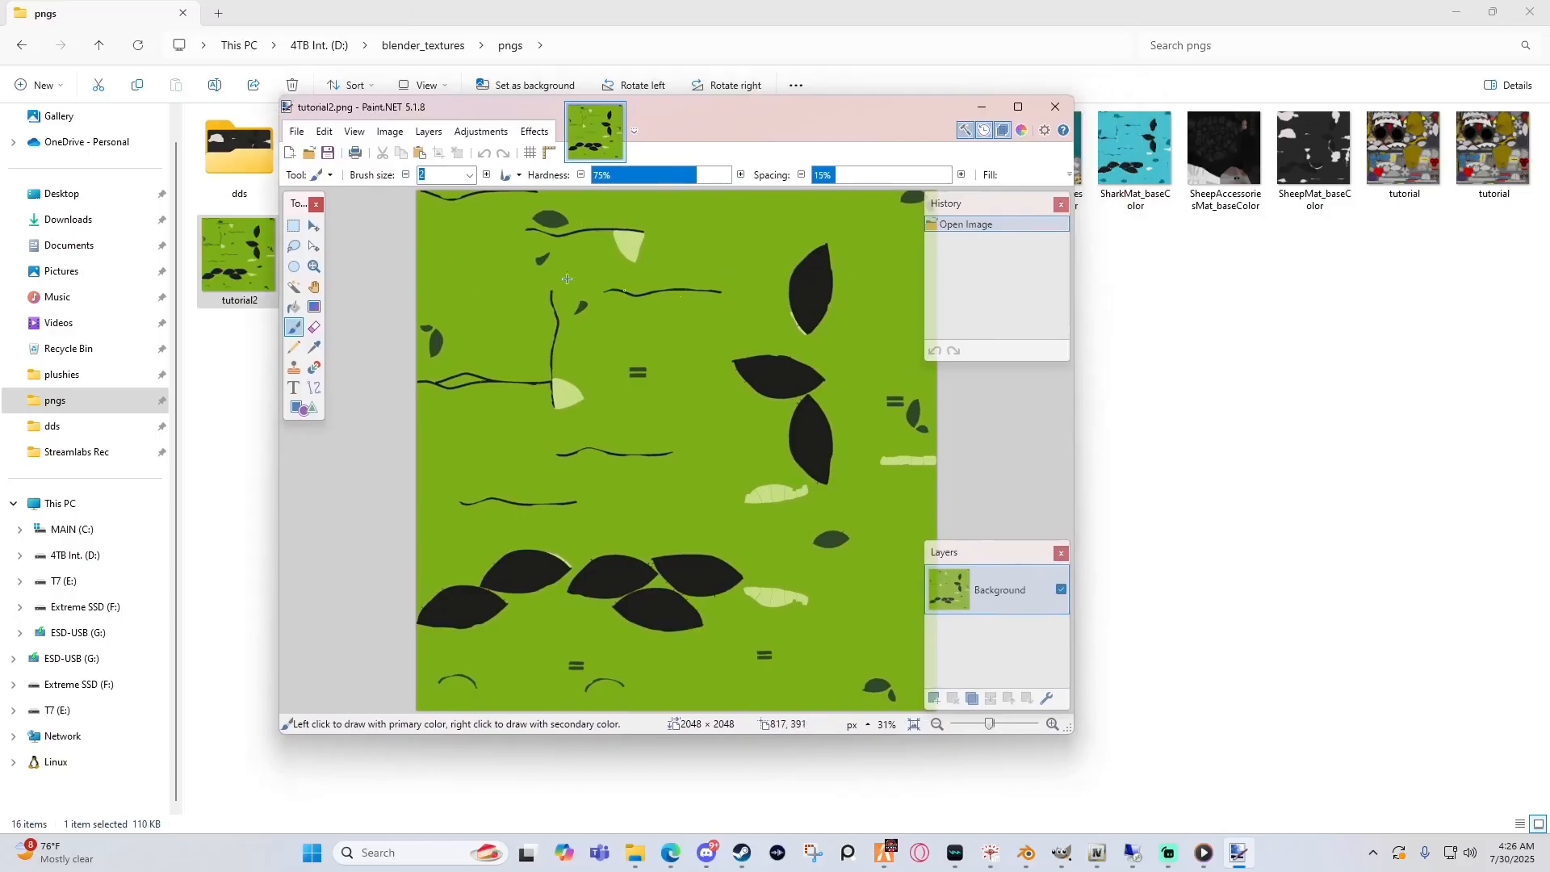
# Step: Save the texture under a new format as tutorial2 of type DirectDraw Surface (DDS) in the pngs folder
pyautogui.click(304, 133)
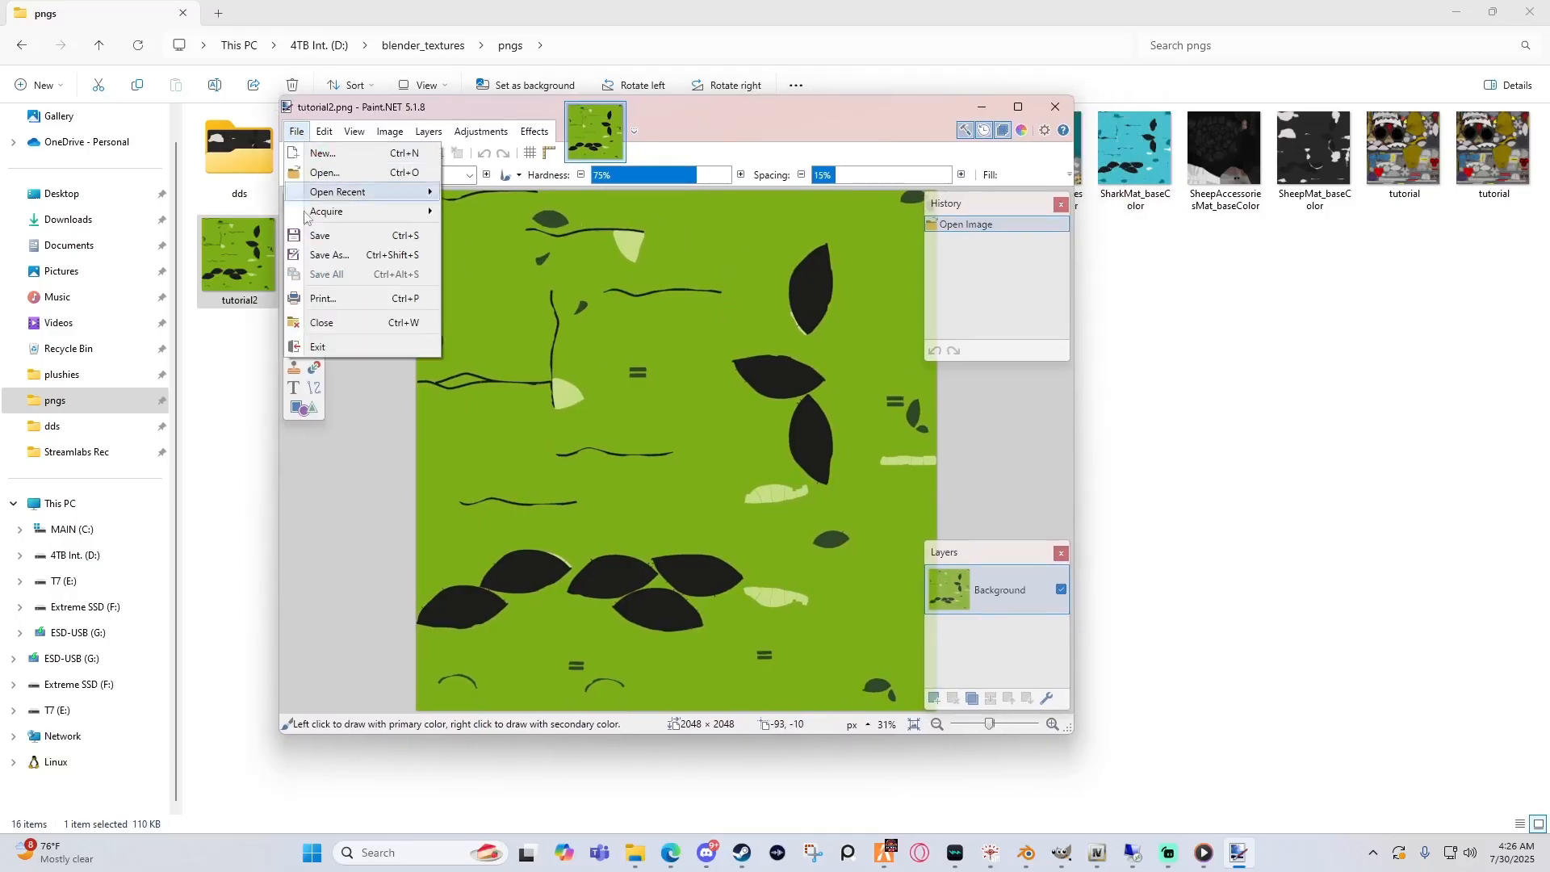
pyautogui.click(331, 256)
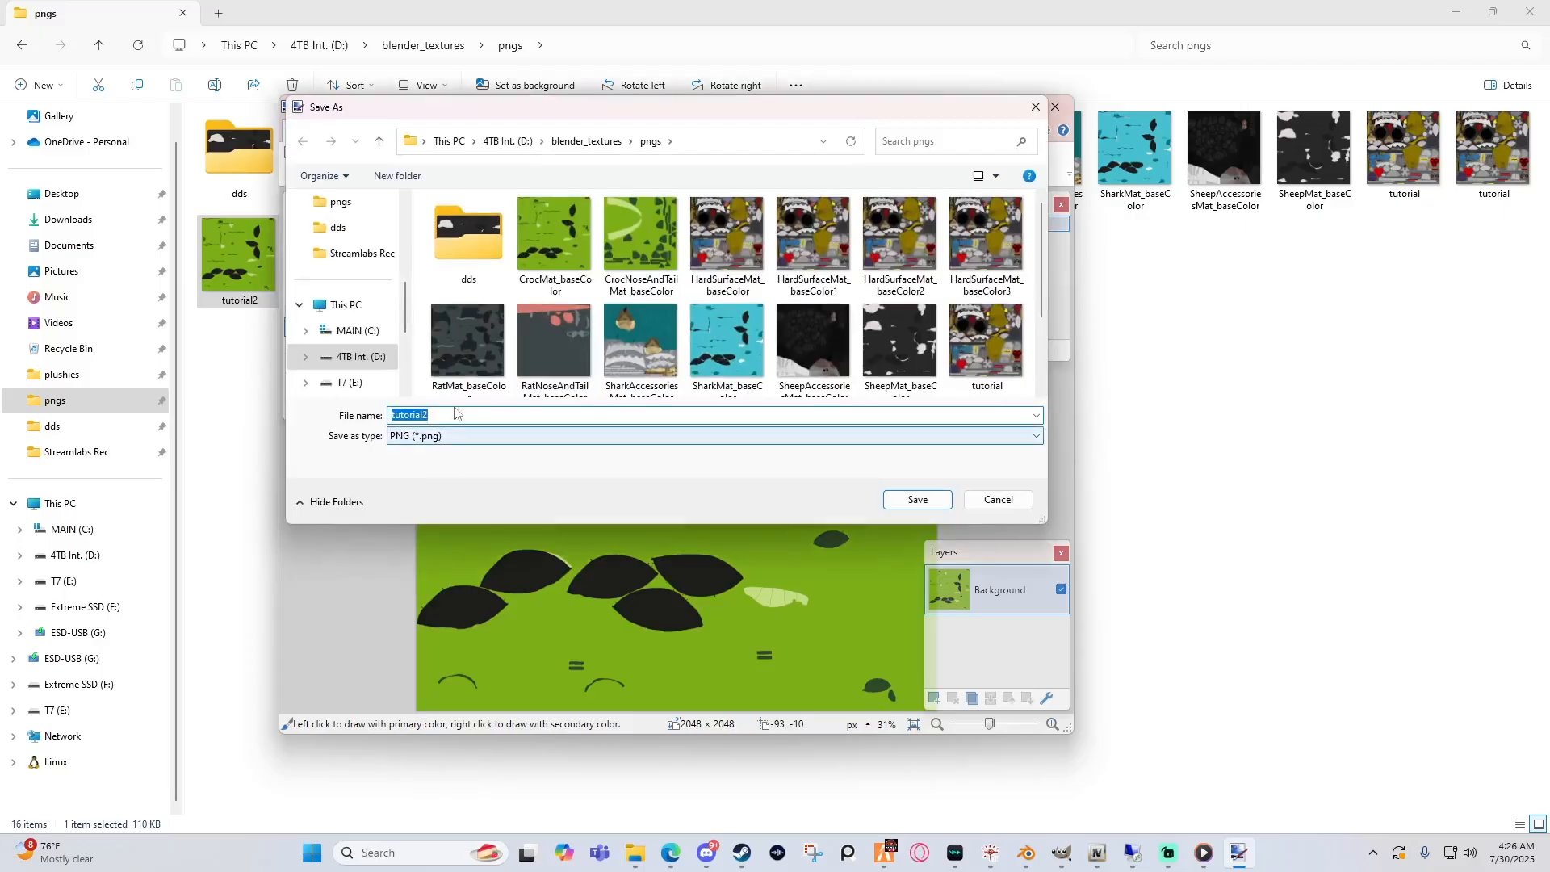
pyautogui.click(456, 436)
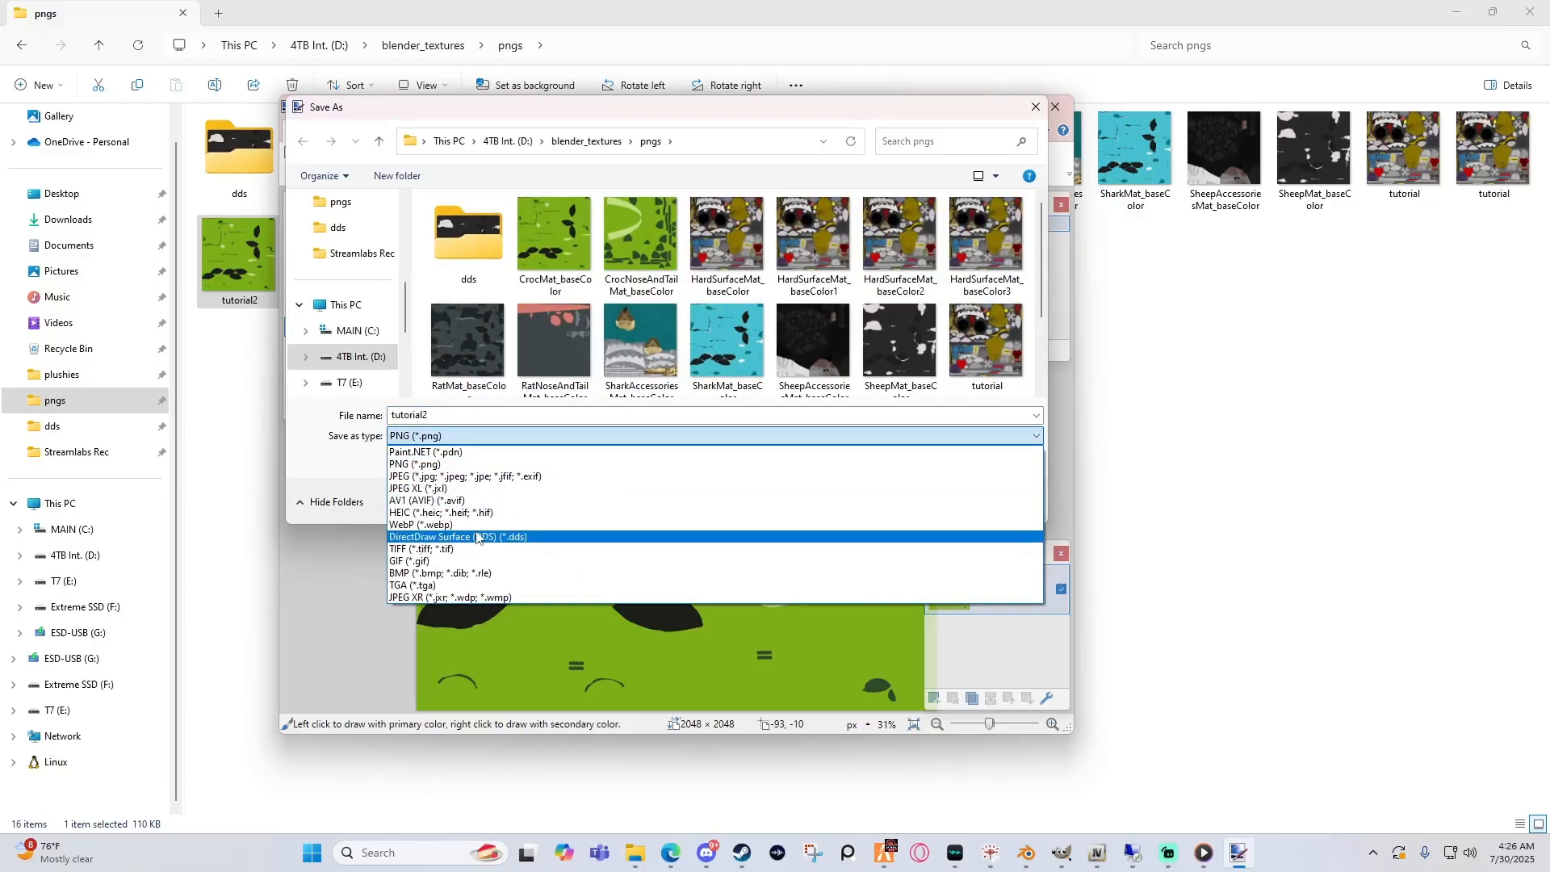
pyautogui.click(465, 538)
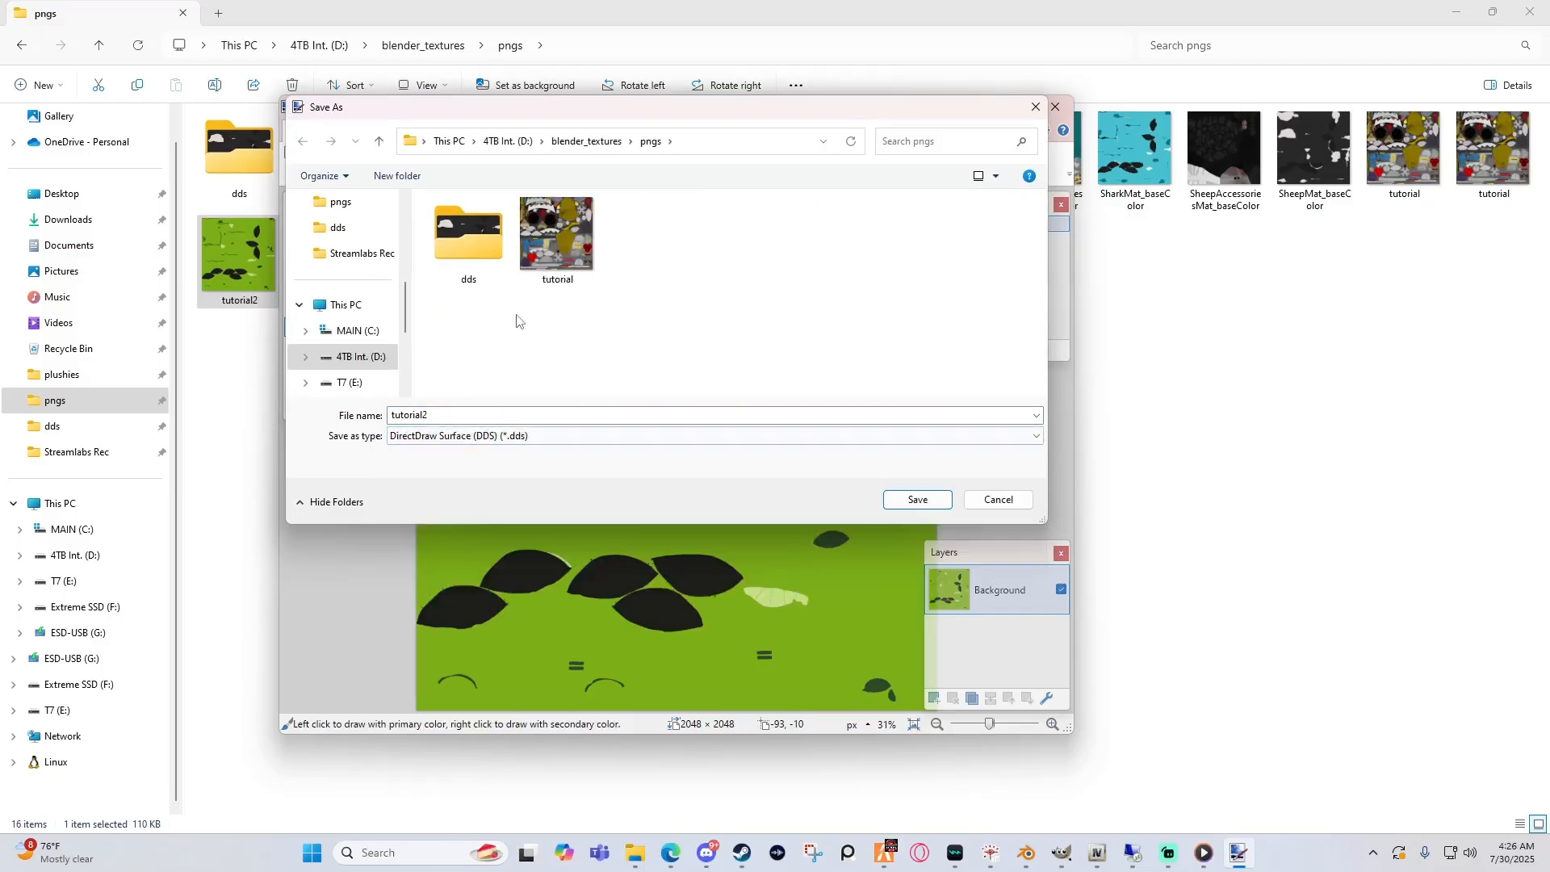
pyautogui.click(912, 503)
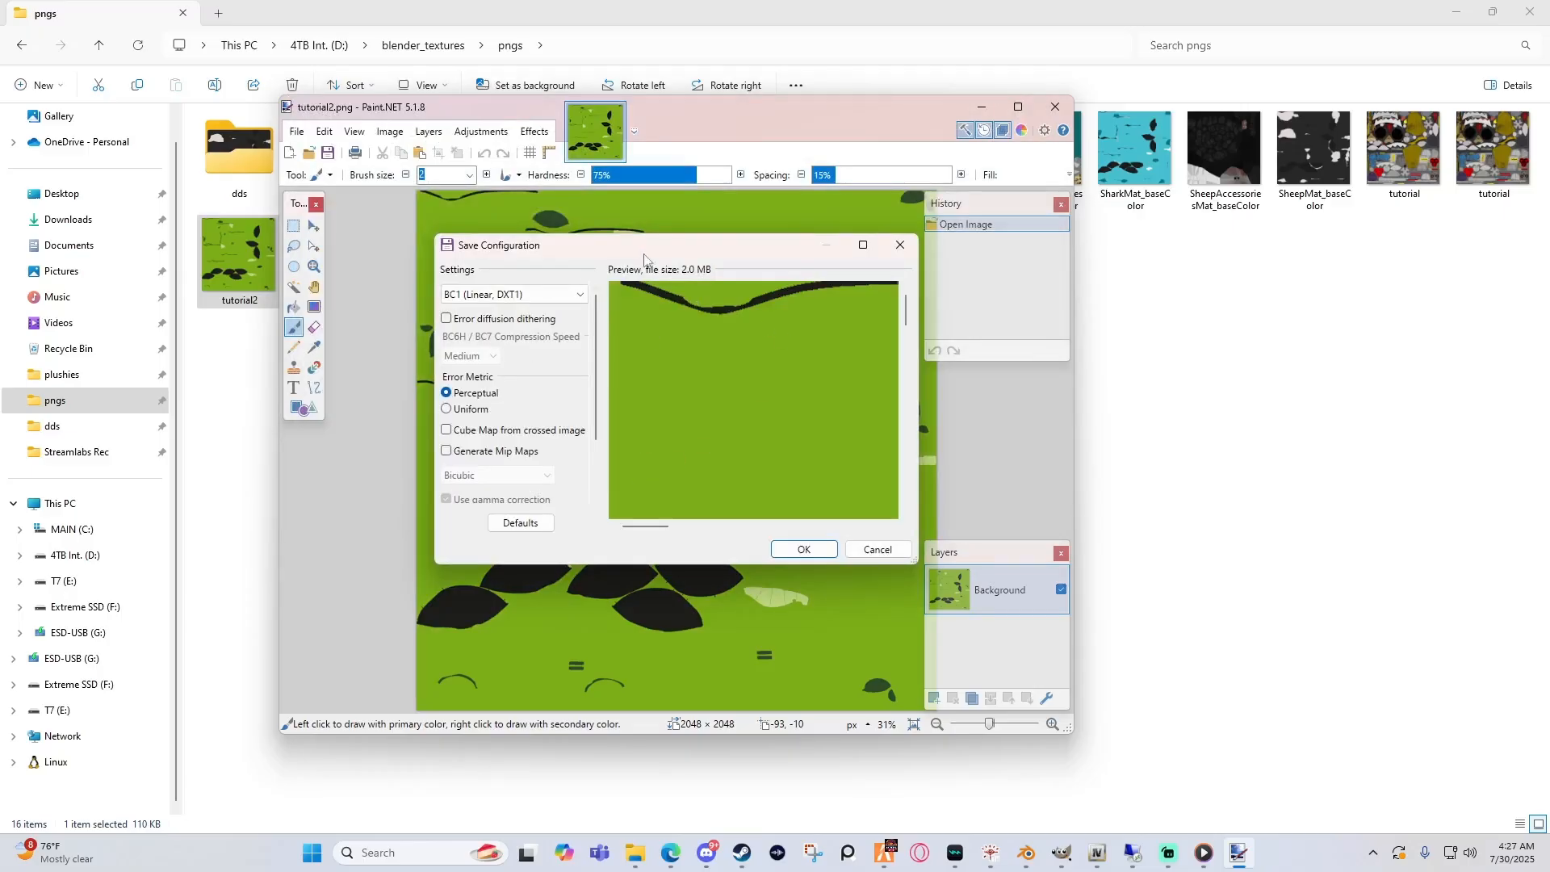
# Step: Complete the DDS save with BC1 (Linear, DXT1) compression and the Perceptual error metric, then close Paint.NET
pyautogui.moveTo(645, 259); pyautogui.dragTo(667, 254)
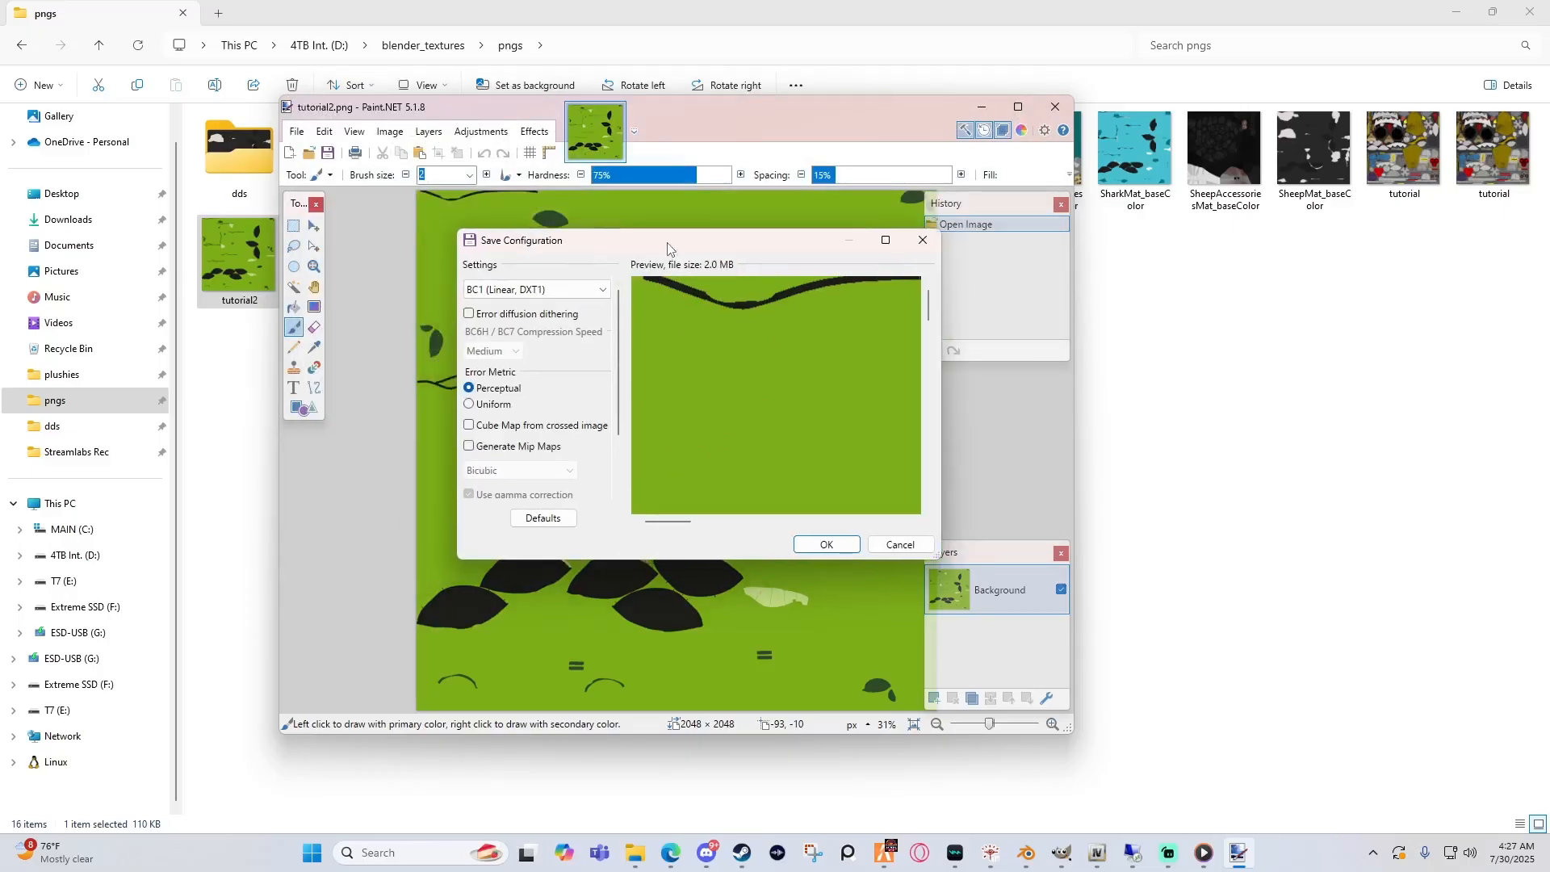
pyautogui.click(492, 297)
pyautogui.click(509, 297)
pyautogui.click(513, 296)
pyautogui.click(515, 296)
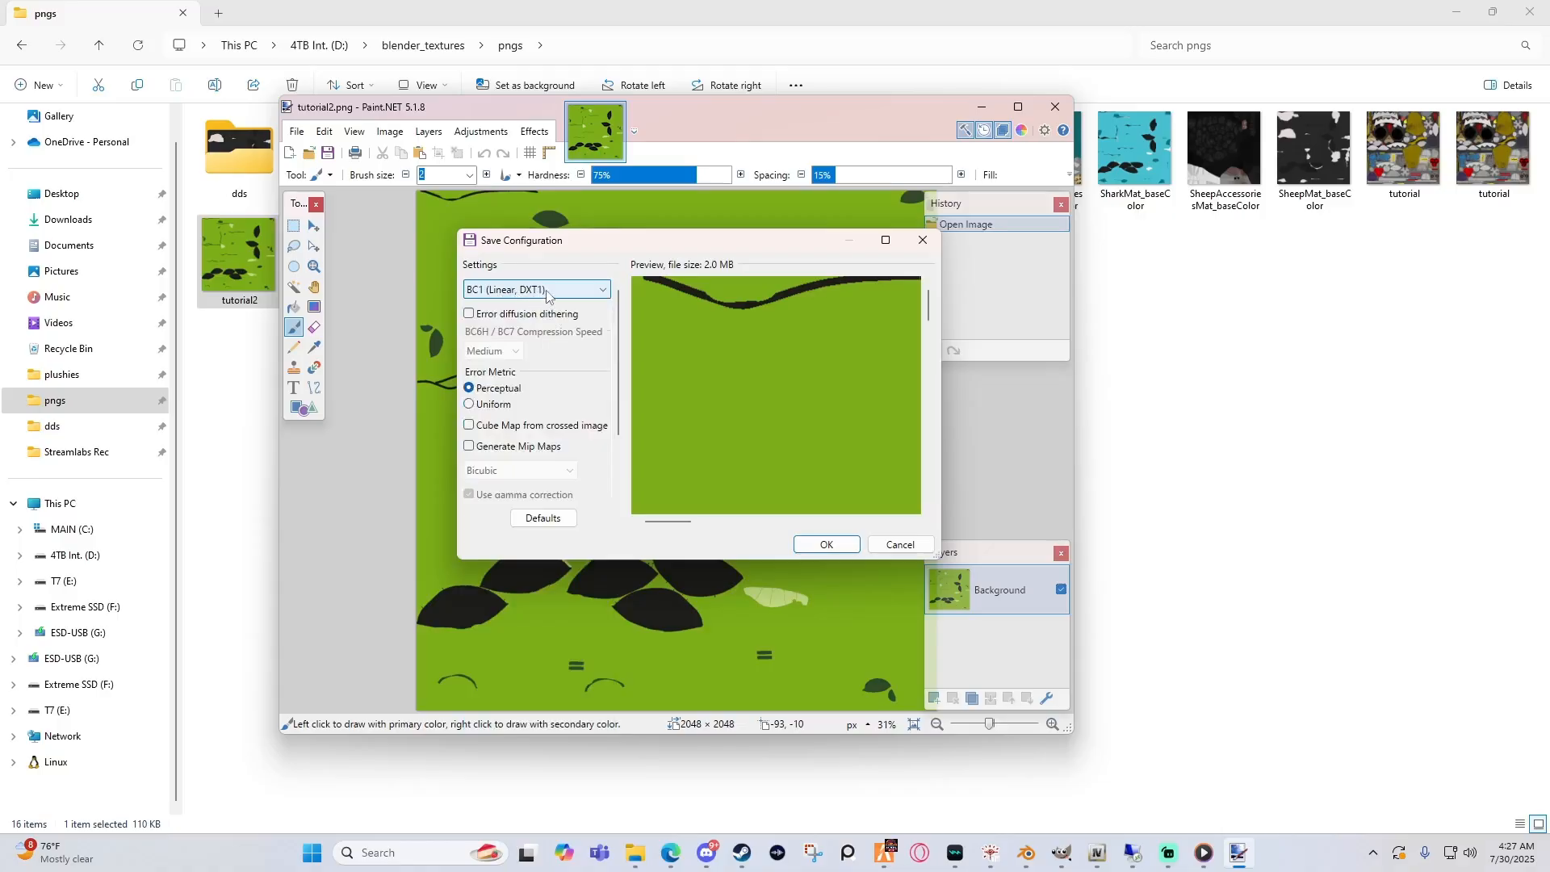
pyautogui.click(545, 294)
pyautogui.click(535, 303)
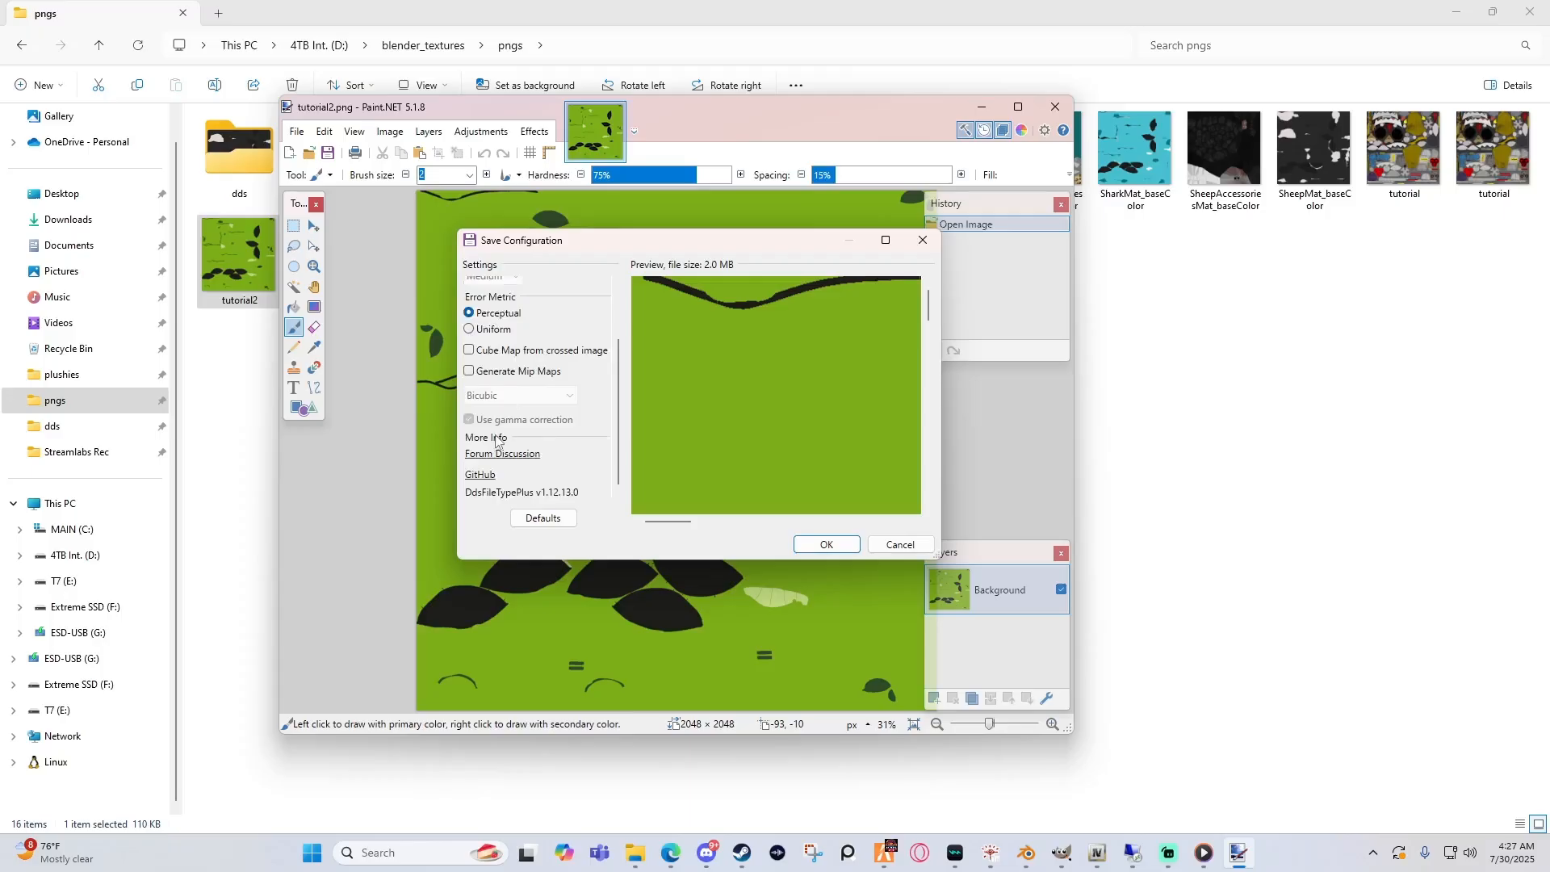
pyautogui.scroll(-3, 563, 379)
pyautogui.click(822, 546)
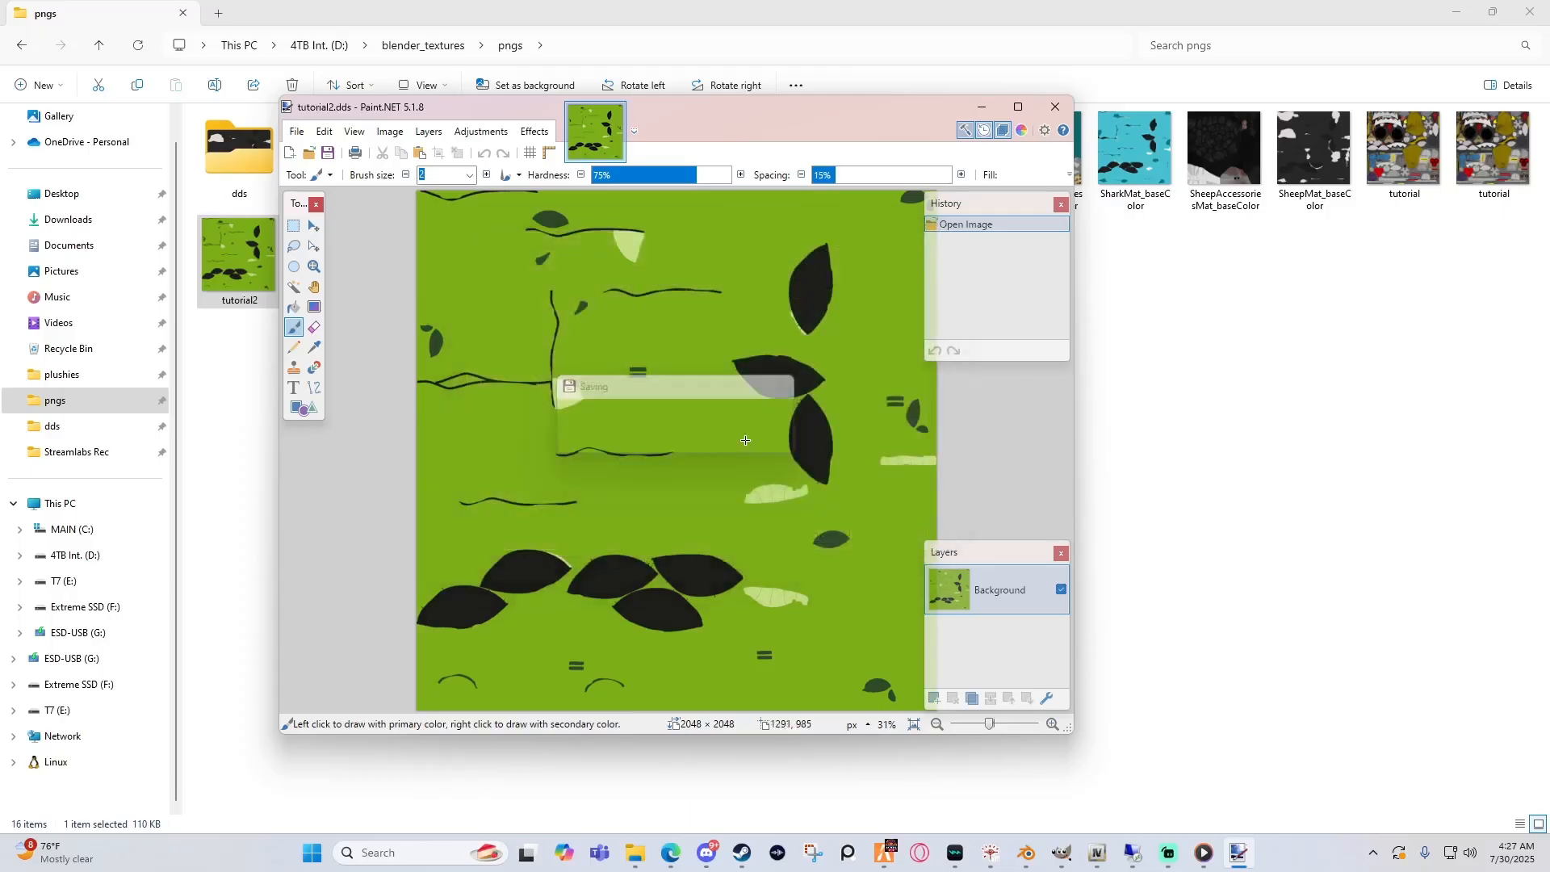
pyautogui.click(1054, 107)
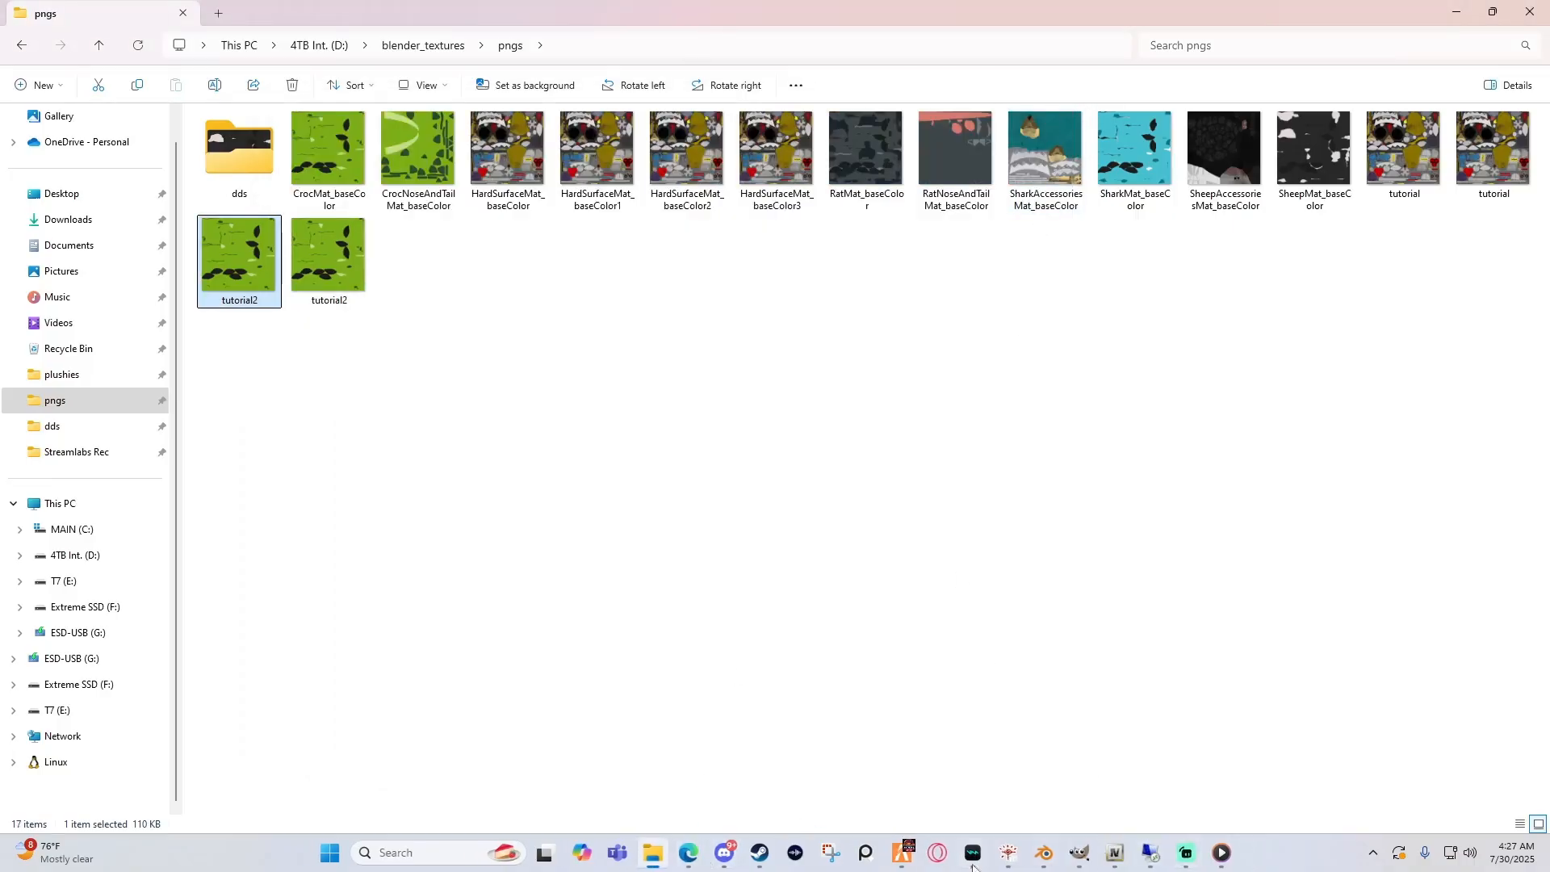
# Step: Switch back to Blender, show the viewport sidebar and remove the CrocMat.001 material slot from Object_4.002
pyautogui.moveTo(1044, 853)
pyautogui.click(955, 775)
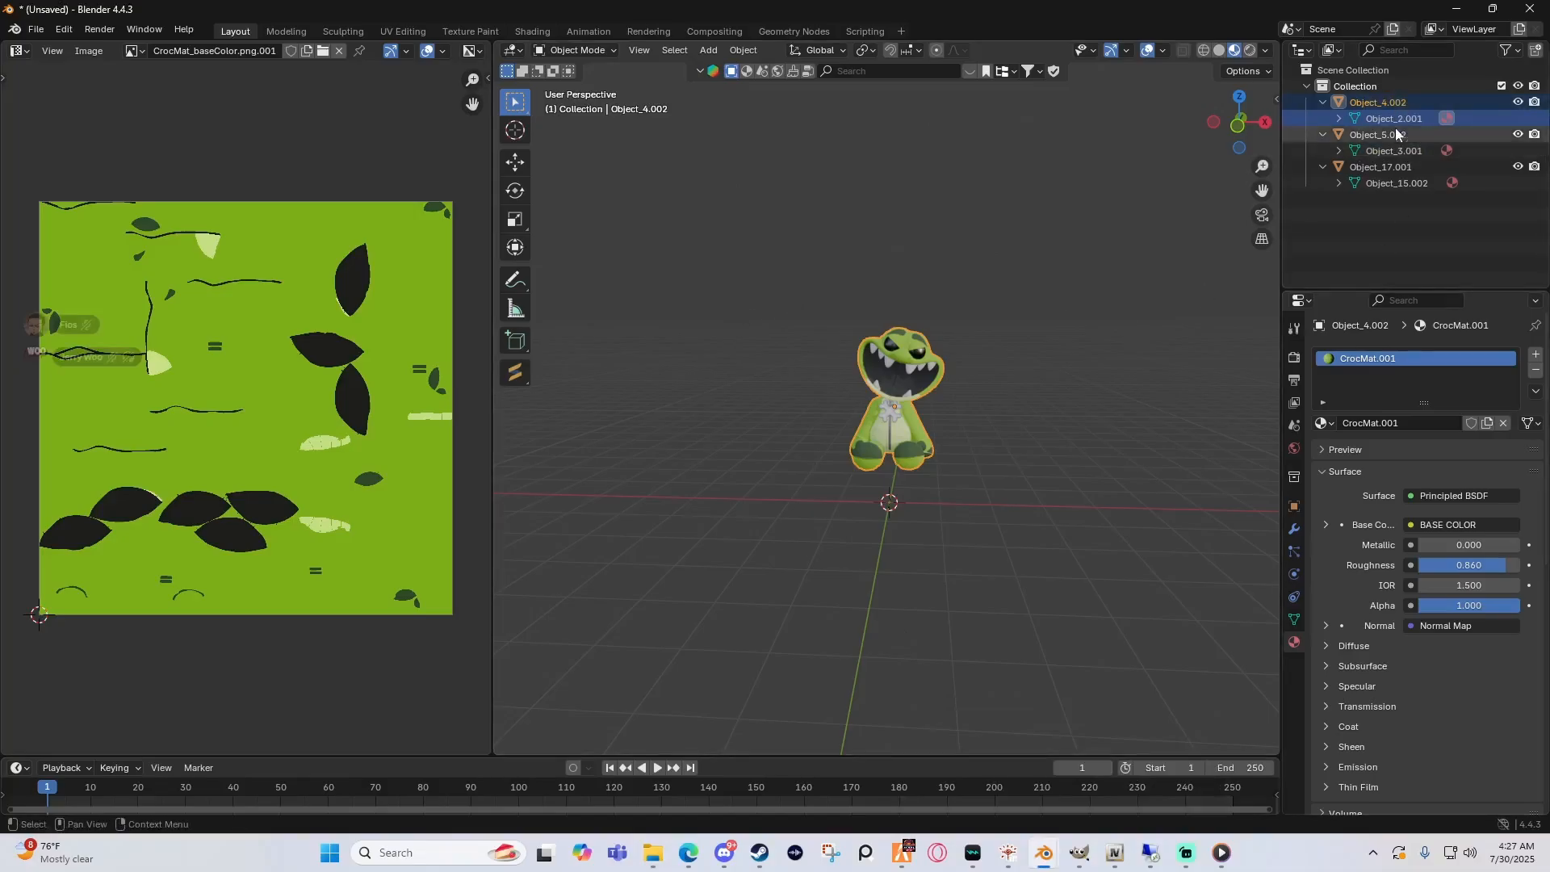
pyautogui.click(1276, 98)
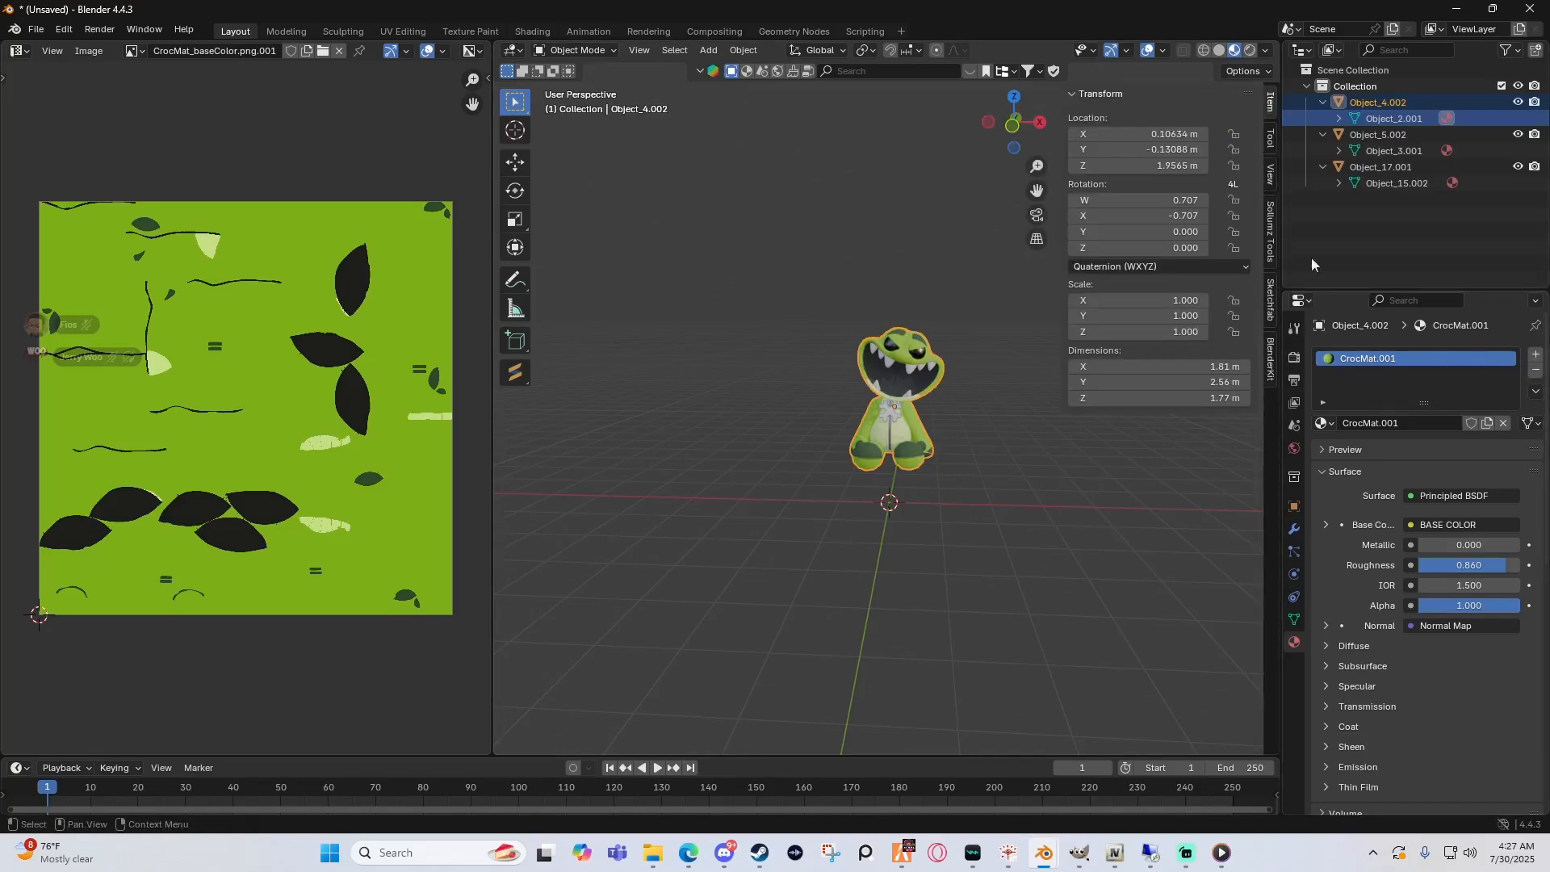
pyautogui.click(1532, 374)
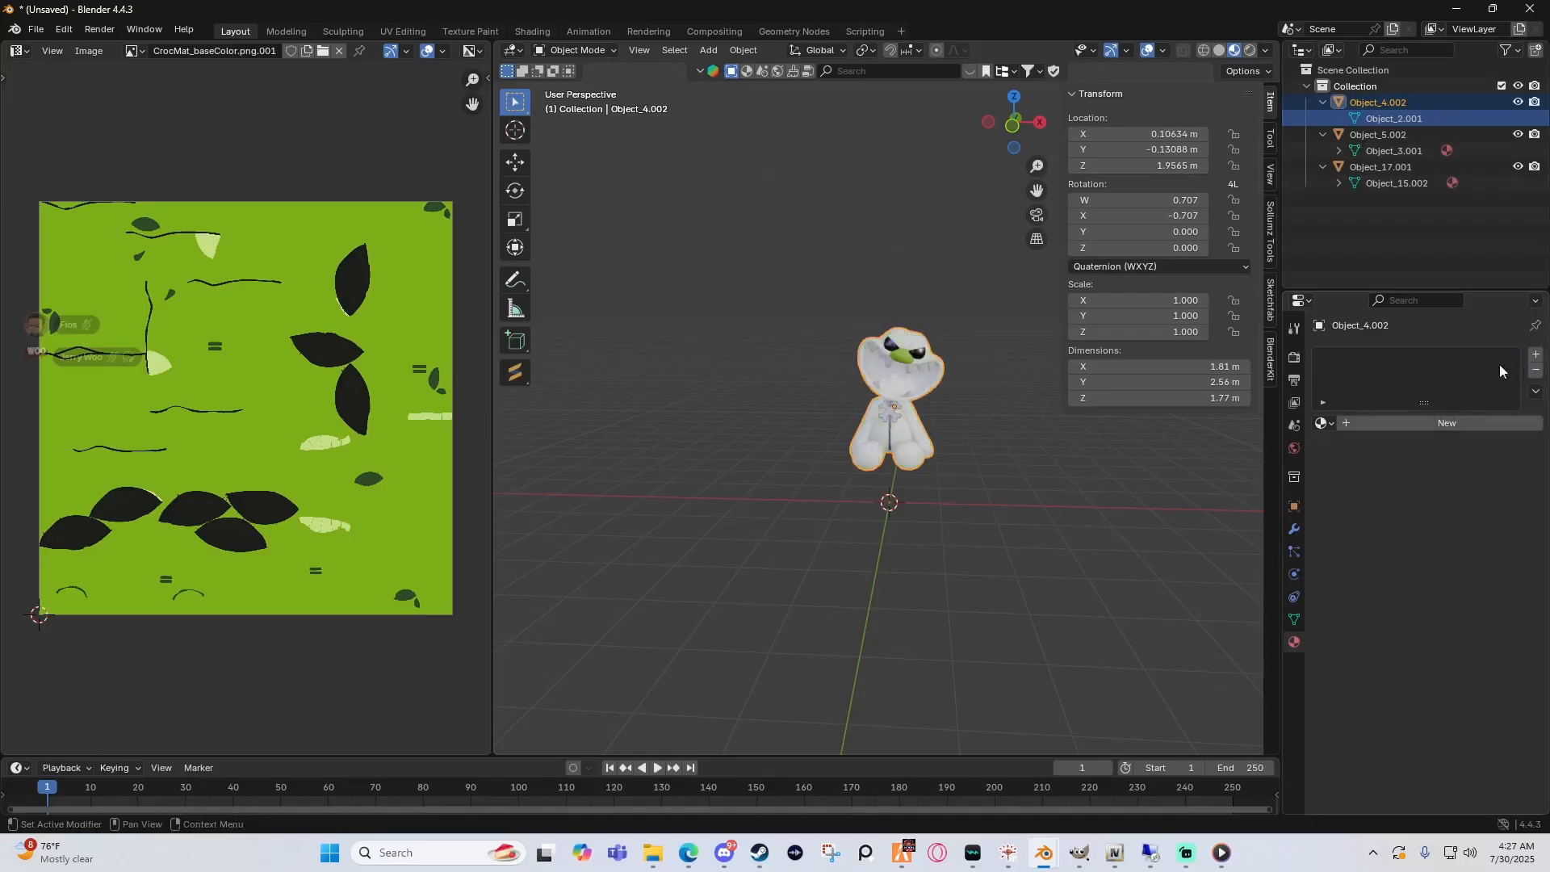
# Step: Create a NORMAL SPEC shader material on Object_4.002 with the Sollumz shader tools
pyautogui.click(1272, 234)
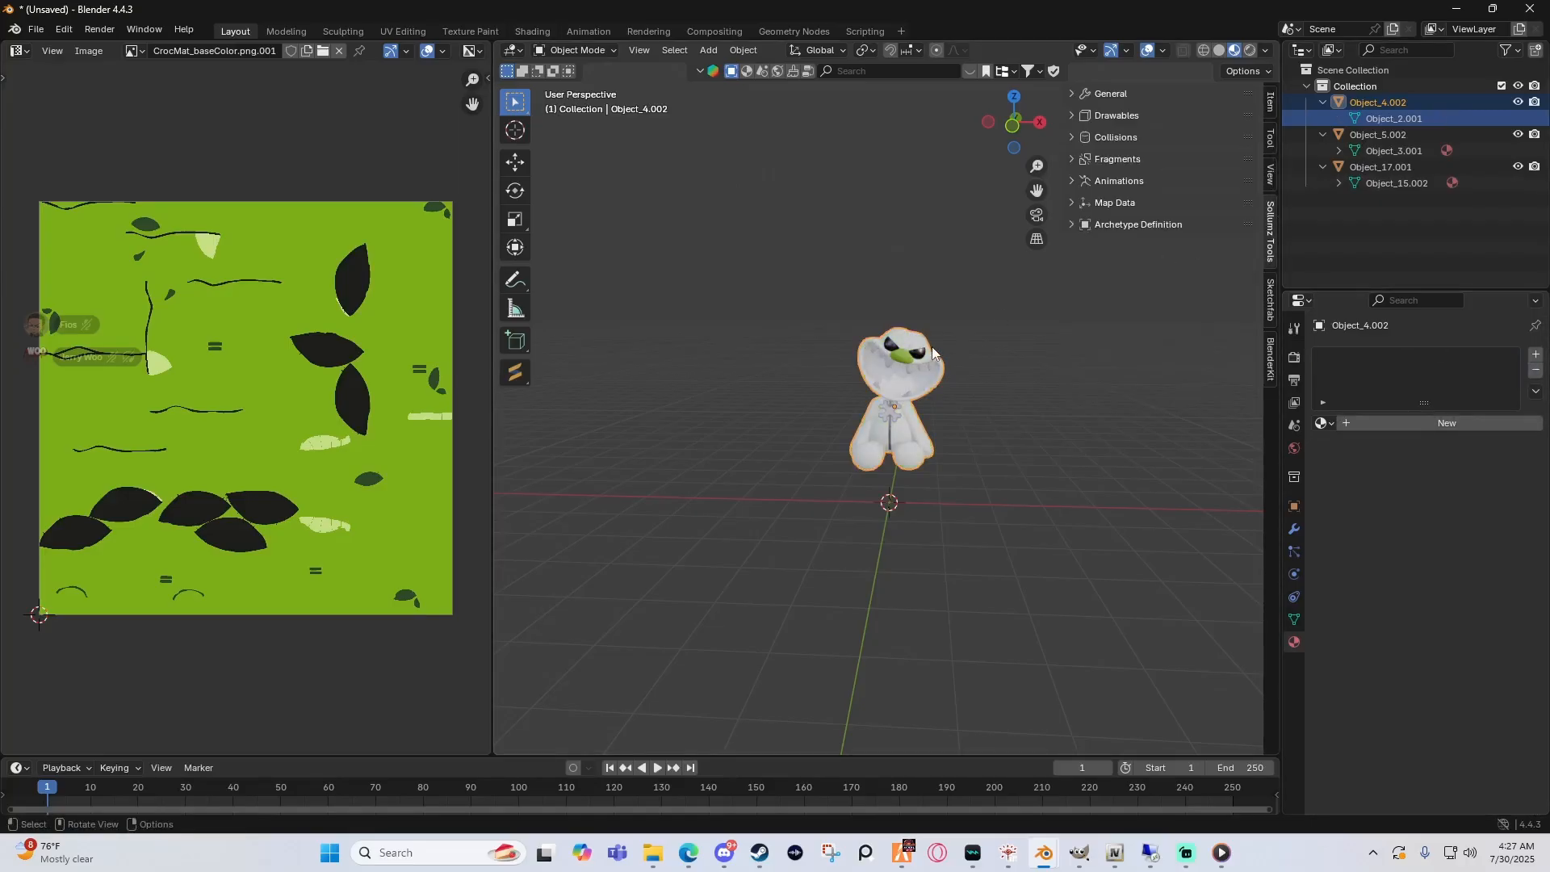
pyautogui.click(1094, 116)
pyautogui.click(1118, 155)
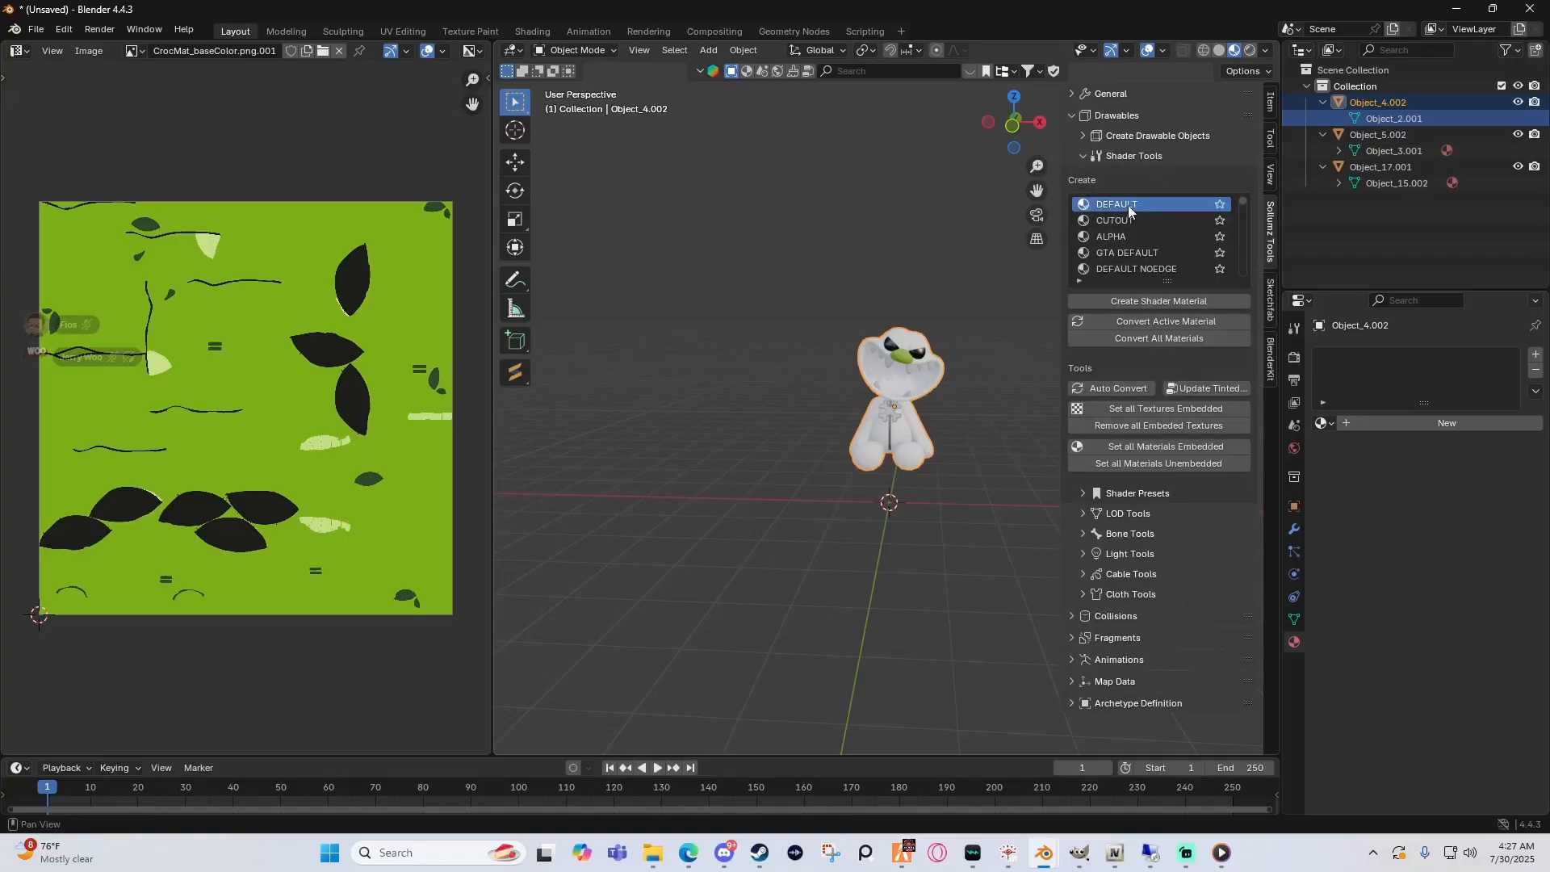
pyautogui.scroll(-3, 1129, 208)
pyautogui.click(1134, 252)
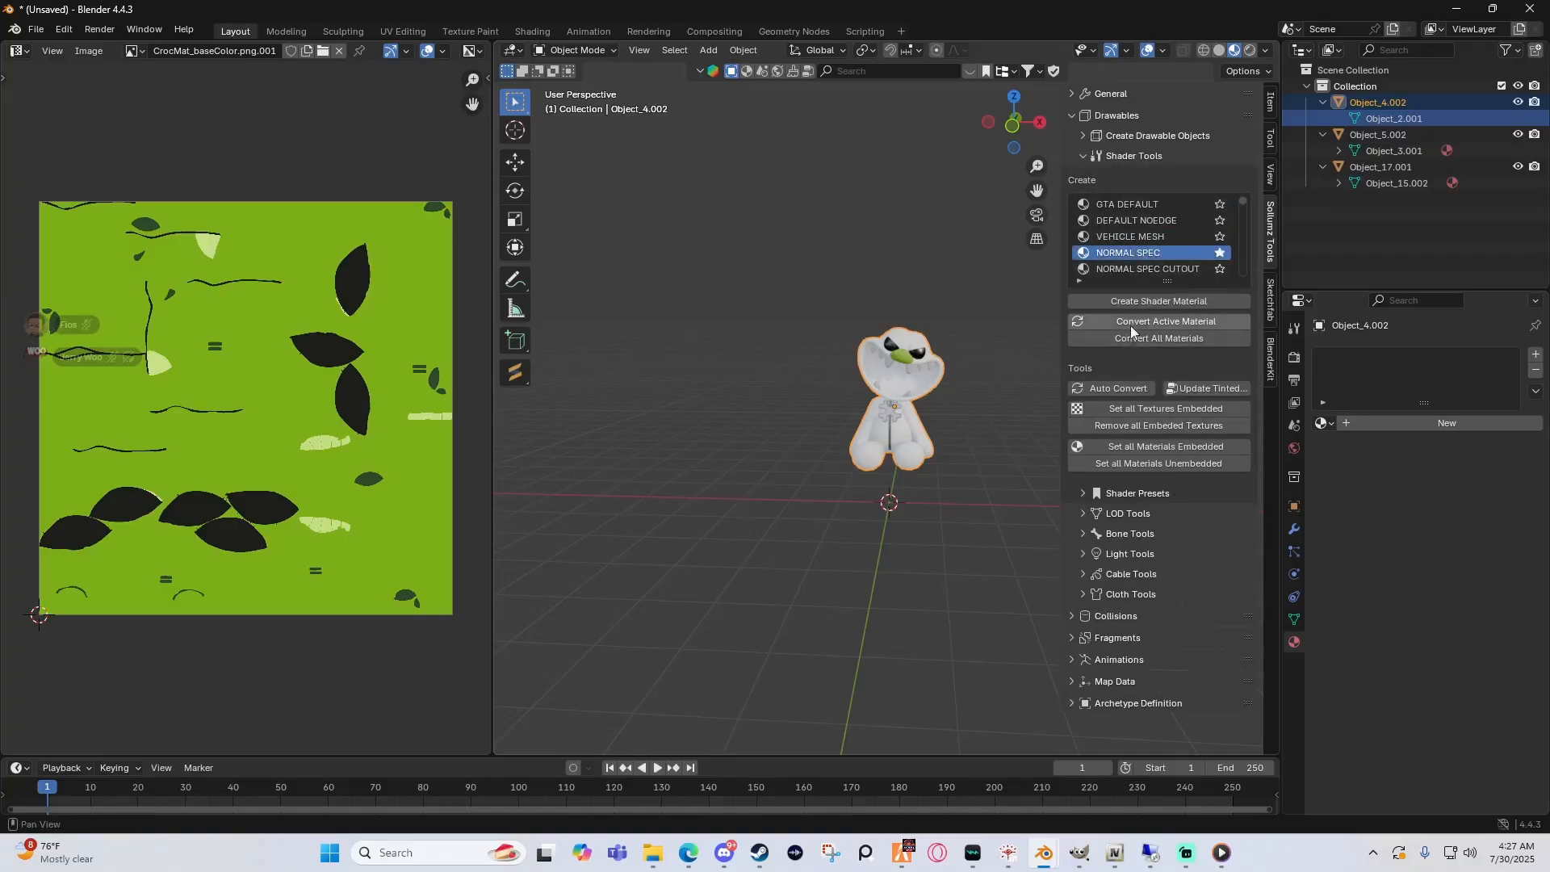
pyautogui.click(1147, 302)
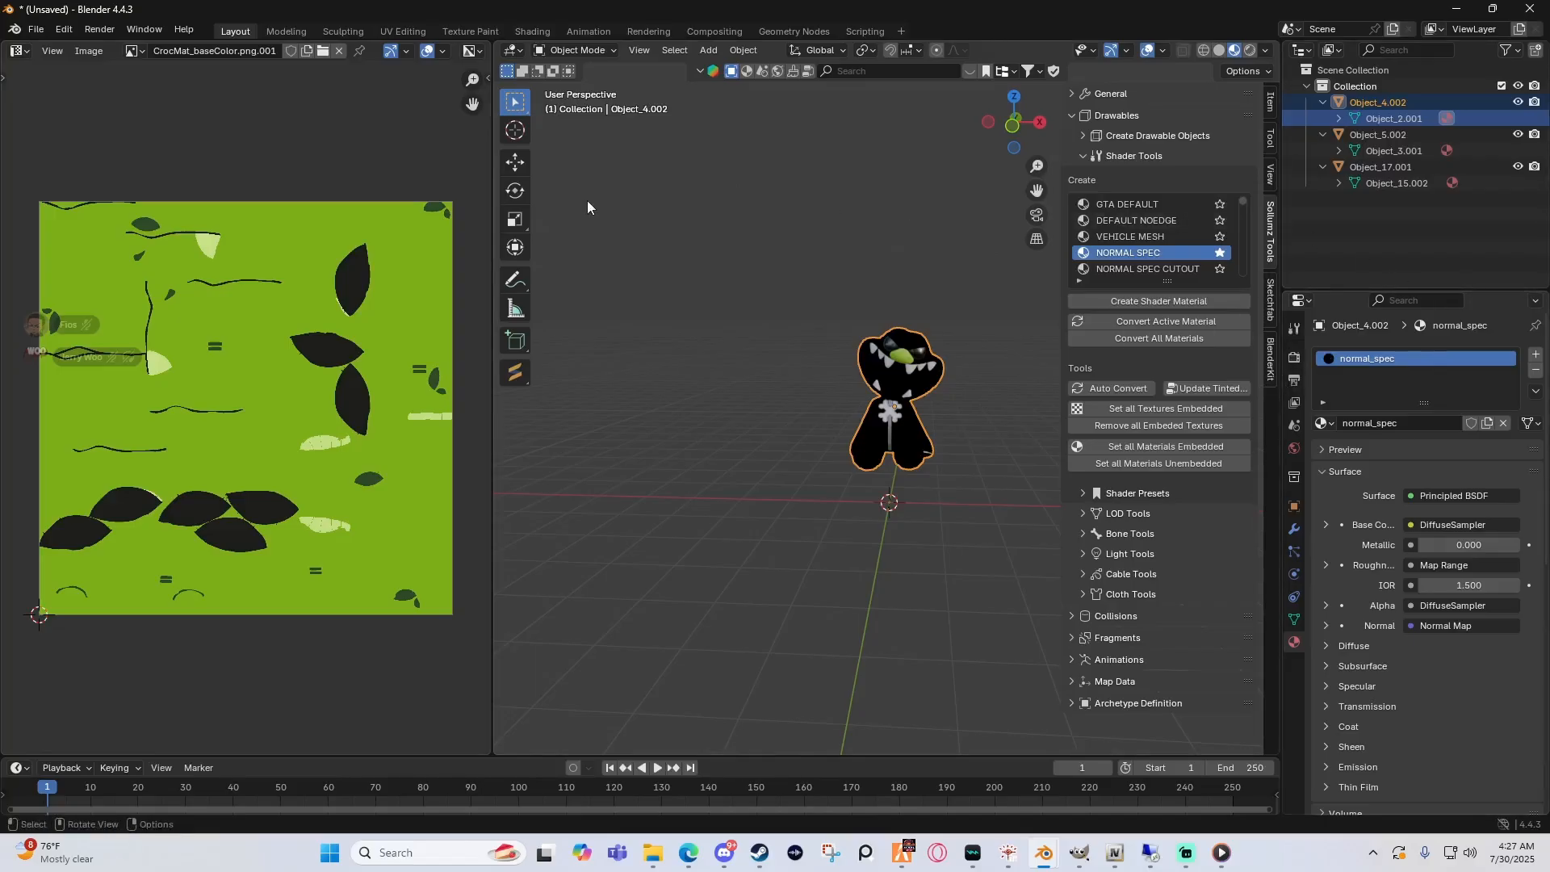
# Step: Turn the UV Editor into a Shader Editor and examine the DiffuseSampler, SpecSampler and BumpSampler texture nodes
pyautogui.click(19, 50)
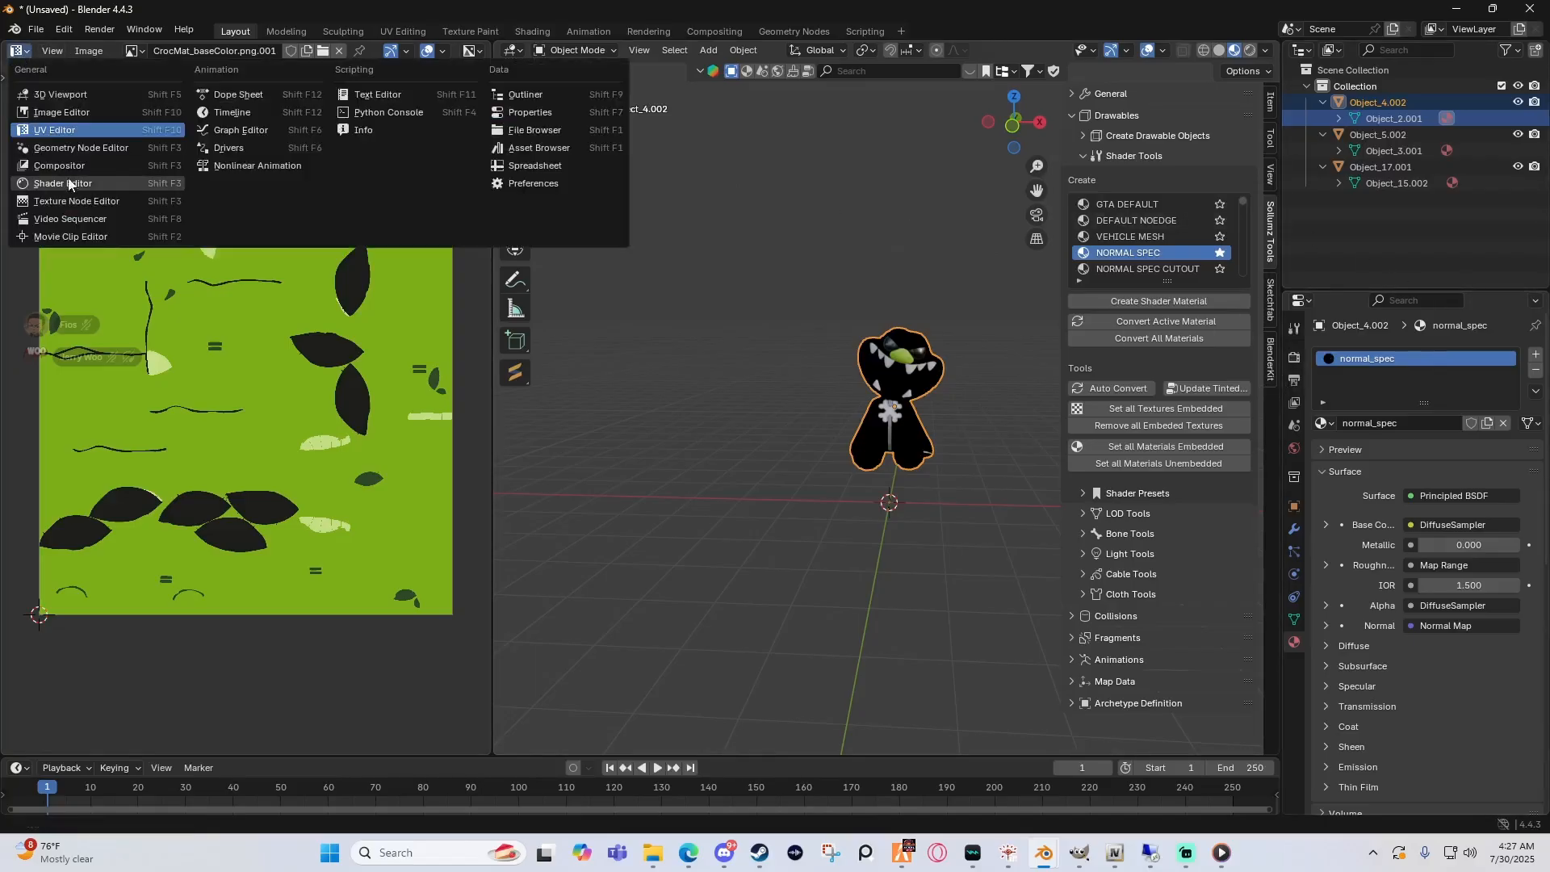
pyautogui.click(65, 183)
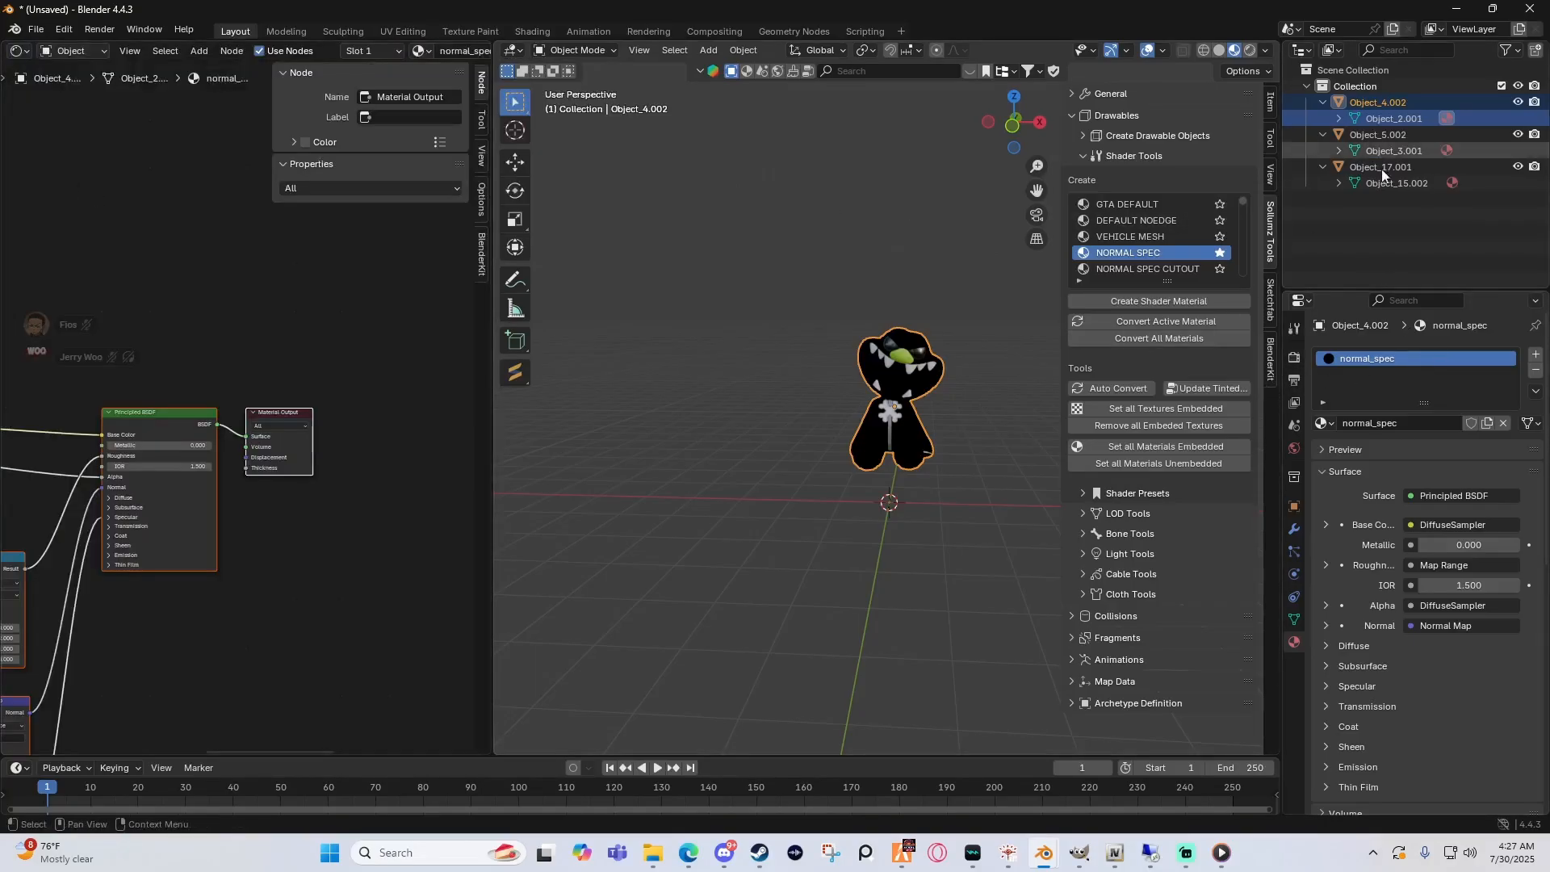
pyautogui.moveTo(223, 290); pyautogui.dragTo(440, 266, button='middle')
pyautogui.moveTo(72, 297); pyautogui.dragTo(379, 280, button='middle')
pyautogui.moveTo(157, 292); pyautogui.dragTo(316, 285, button='middle')
pyautogui.scroll(3, 264, 297)
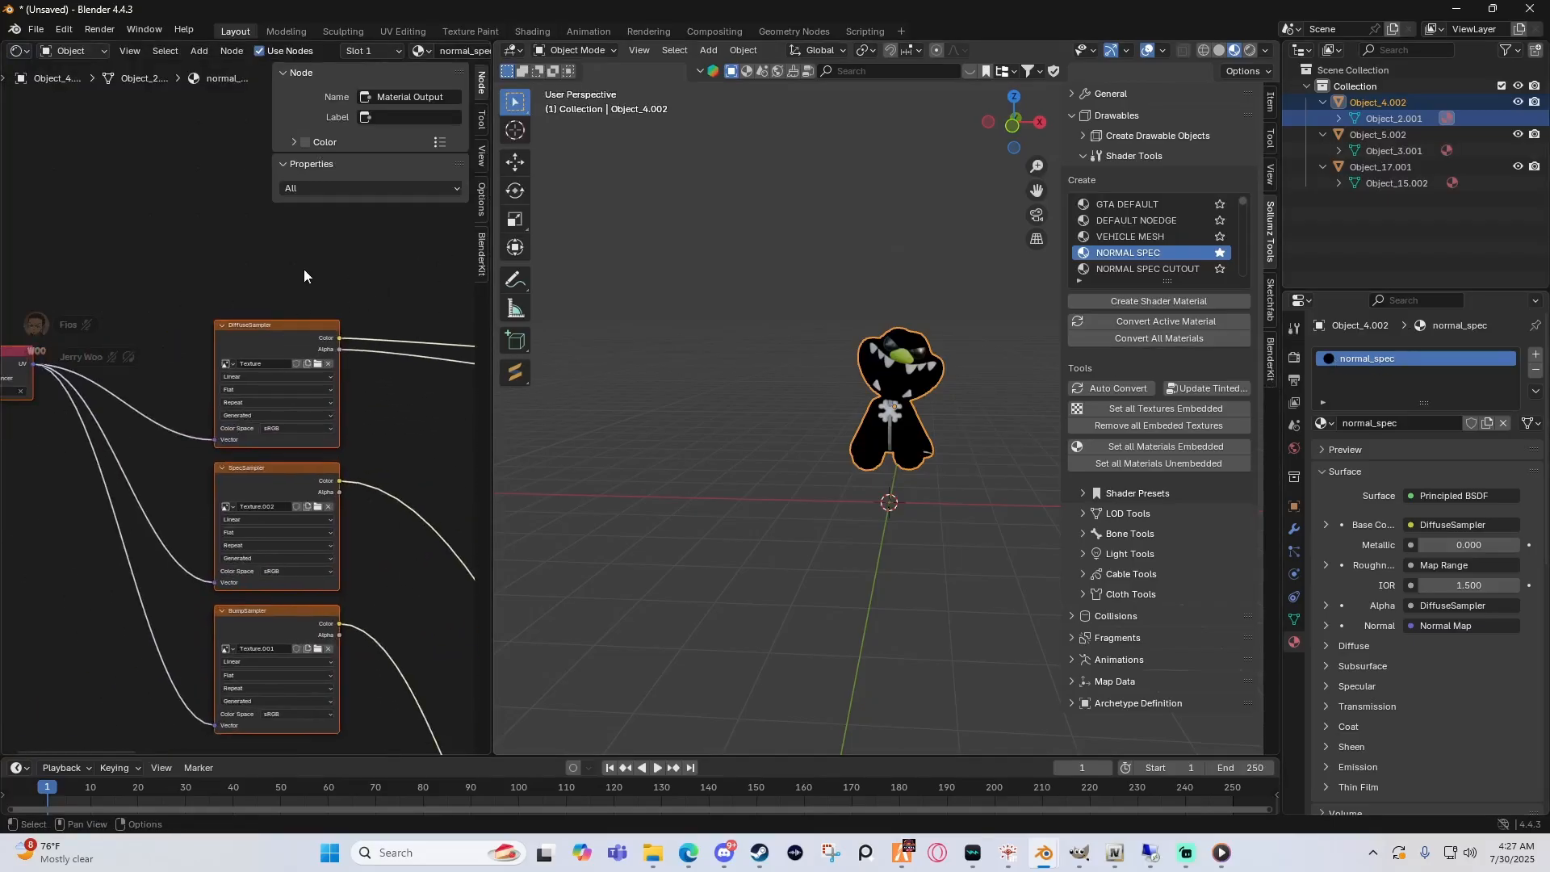
pyautogui.scroll(-3, 242, 323)
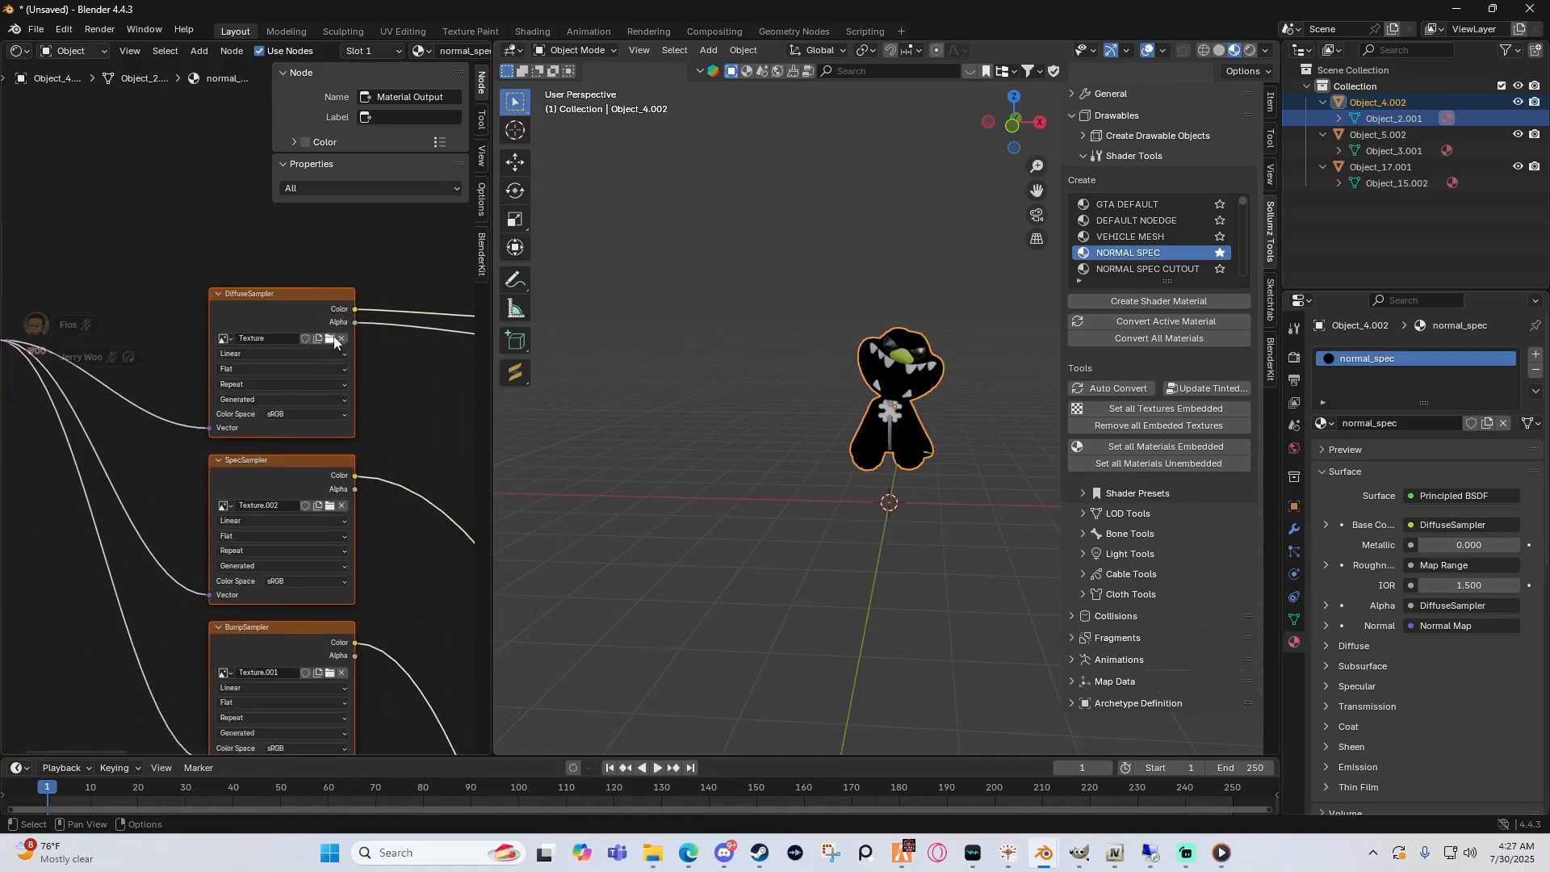
pyautogui.click(330, 339)
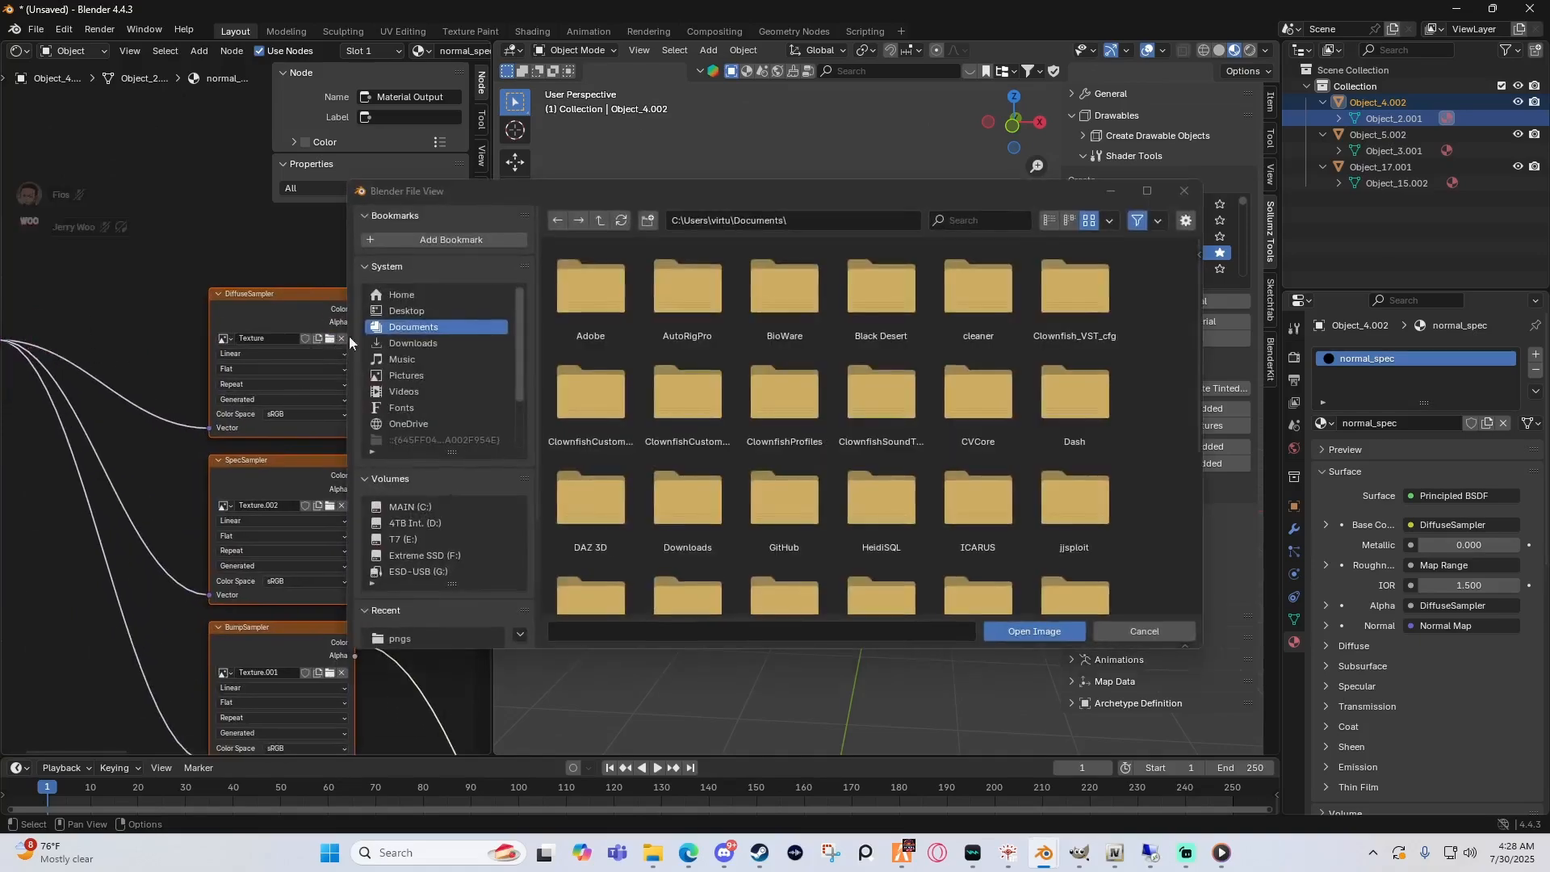
pyautogui.moveTo(623, 188); pyautogui.dragTo(537, 193)
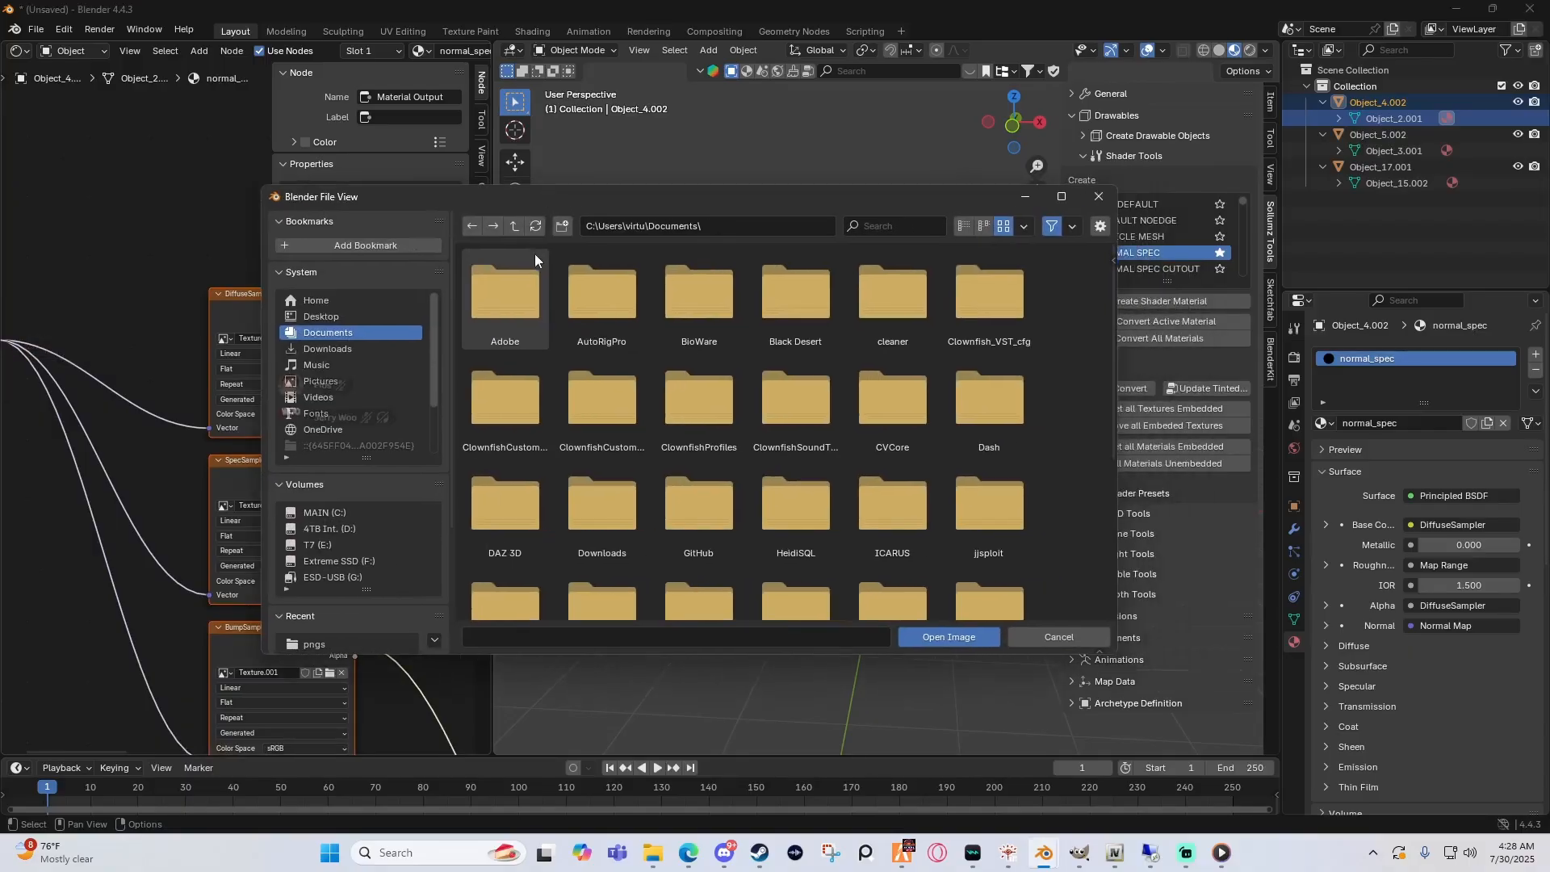
pyautogui.click(1099, 198)
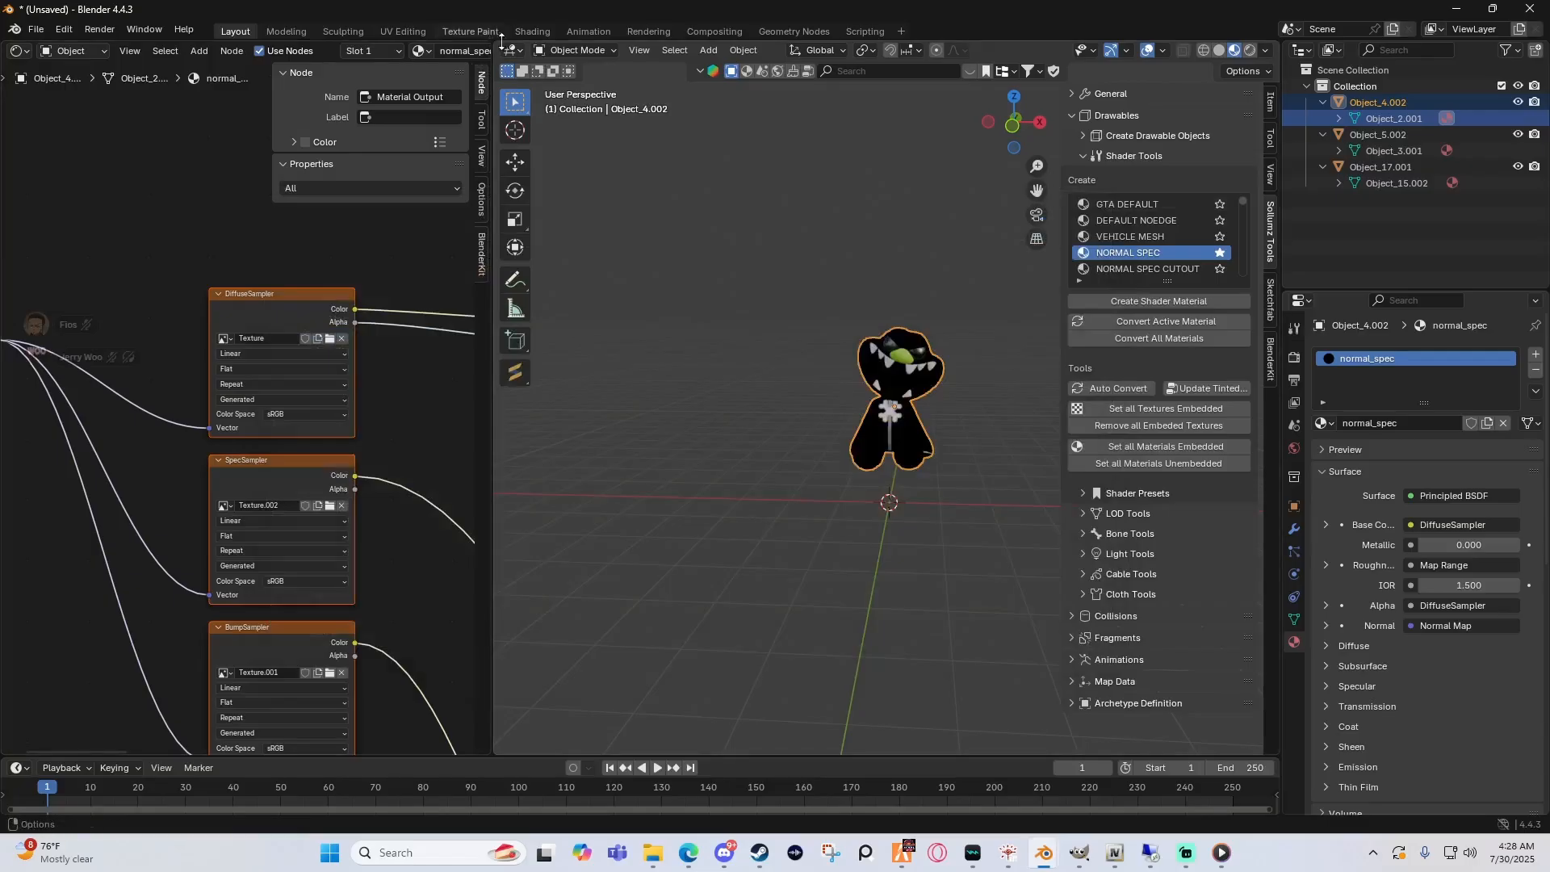
# Step: Close the Shader Editor area in favour of the 3D viewport and collapse the three mesh objects in the Outliner
pyautogui.moveTo(498, 44); pyautogui.dragTo(415, 58)
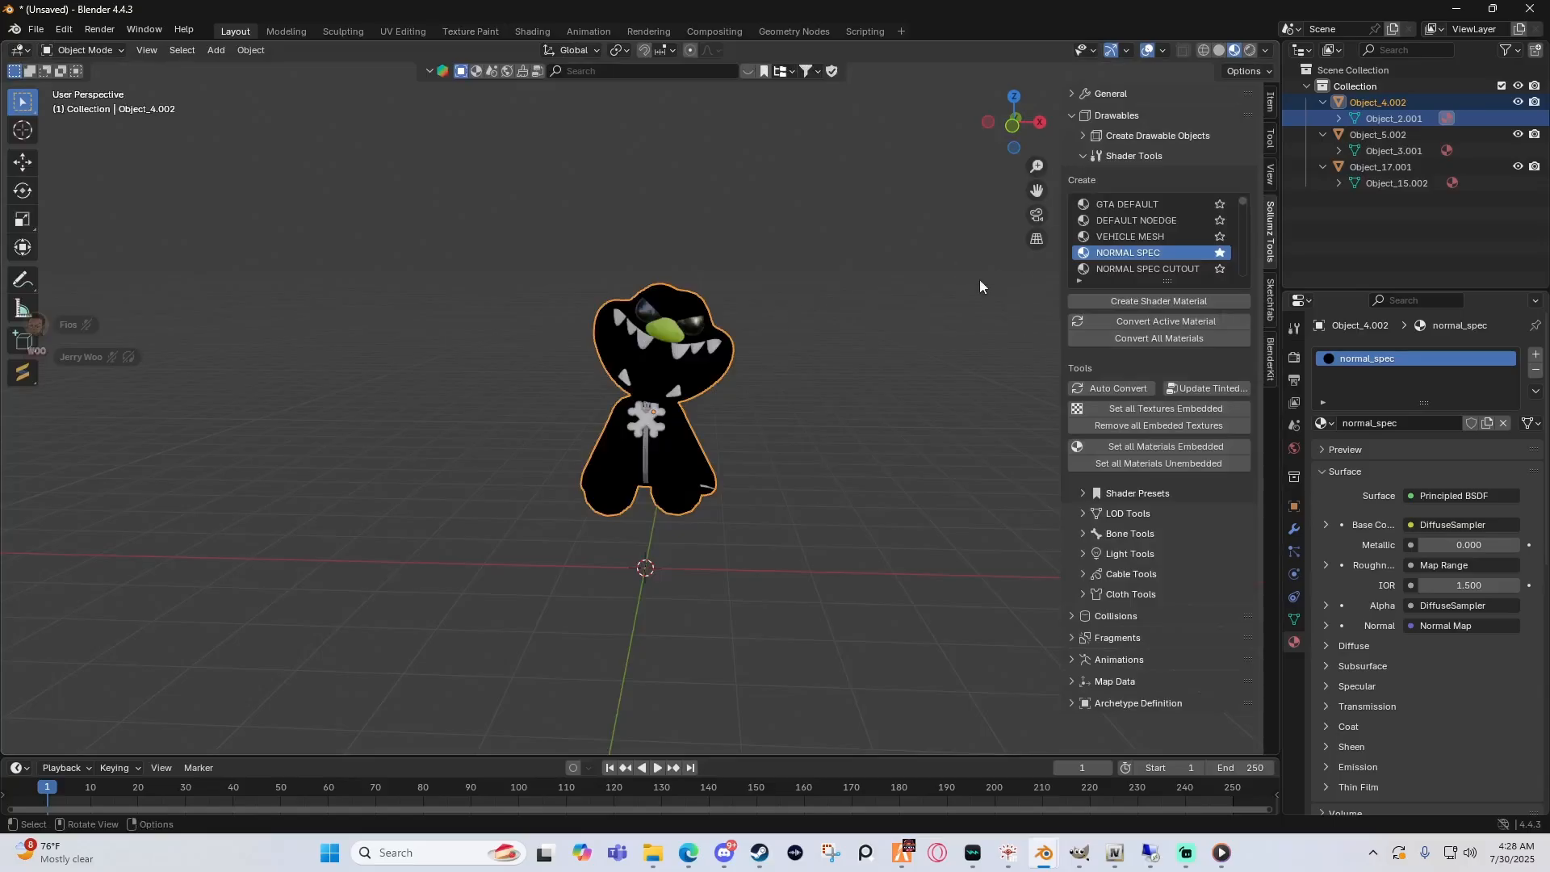
pyautogui.click(1322, 102)
pyautogui.click(1323, 118)
pyautogui.click(1322, 134)
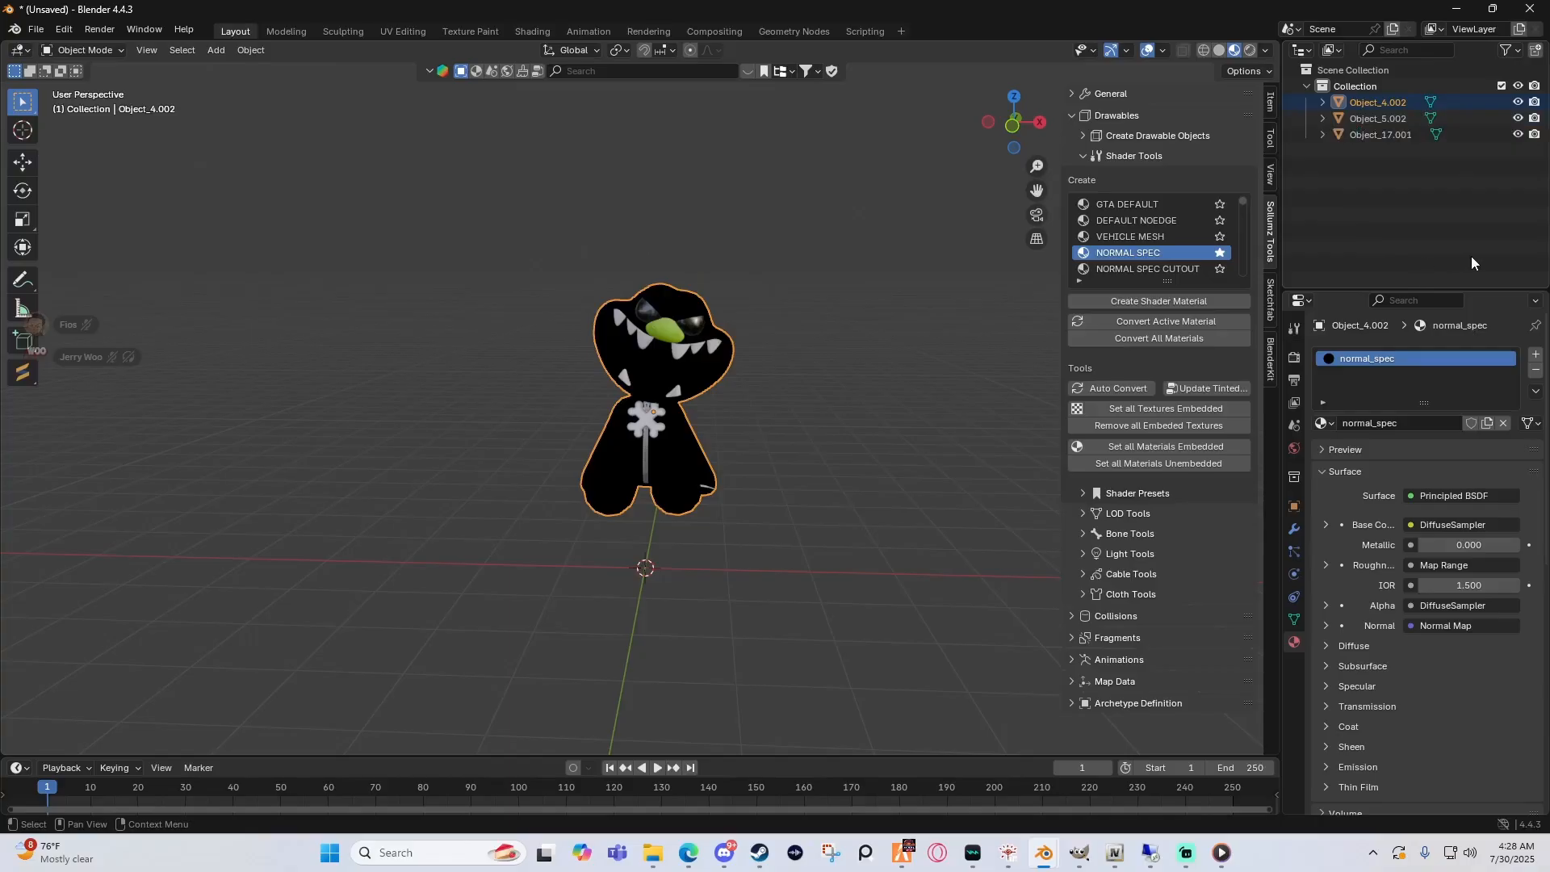
pyautogui.click(1322, 134)
pyautogui.click(1323, 118)
pyautogui.click(1323, 101)
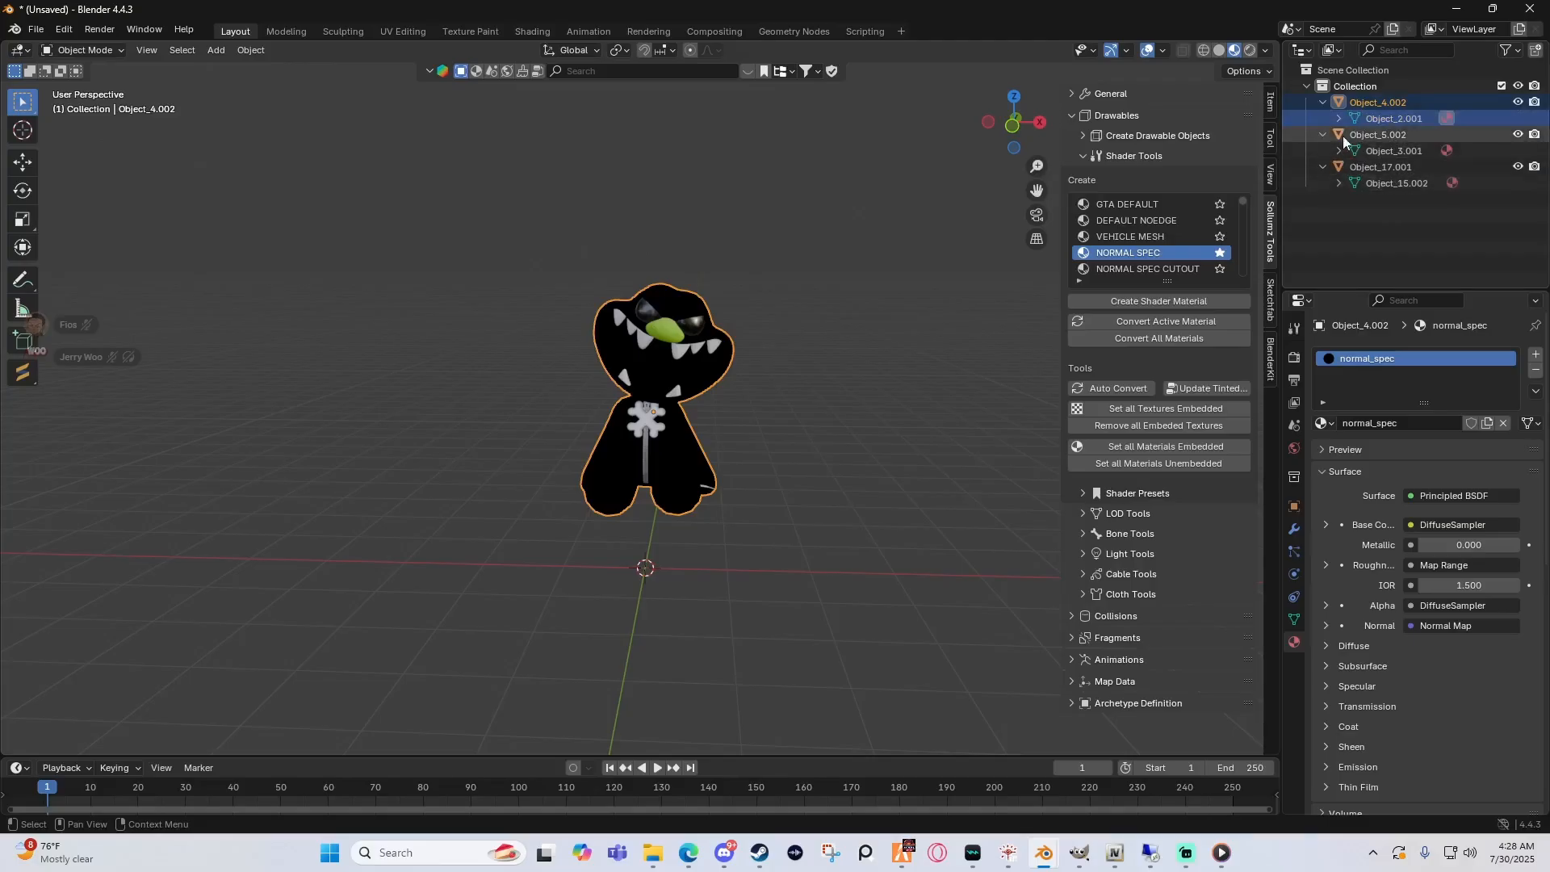
pyautogui.click(1323, 166)
pyautogui.click(1322, 134)
pyautogui.click(1320, 105)
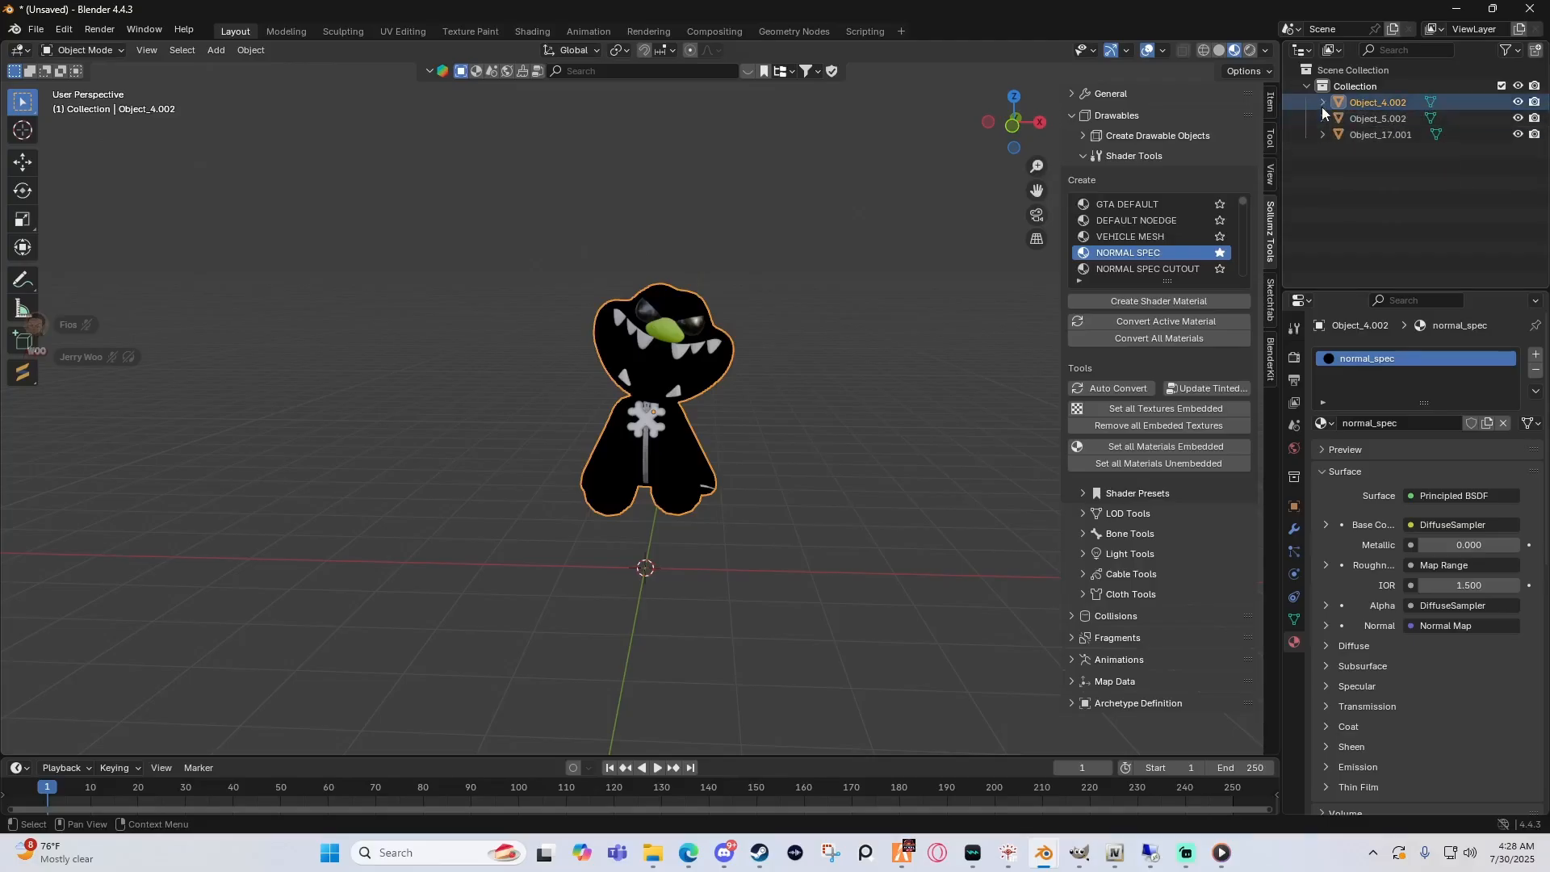
pyautogui.click(1321, 106)
pyautogui.click(1322, 135)
pyautogui.click(1323, 152)
pyautogui.click(1322, 134)
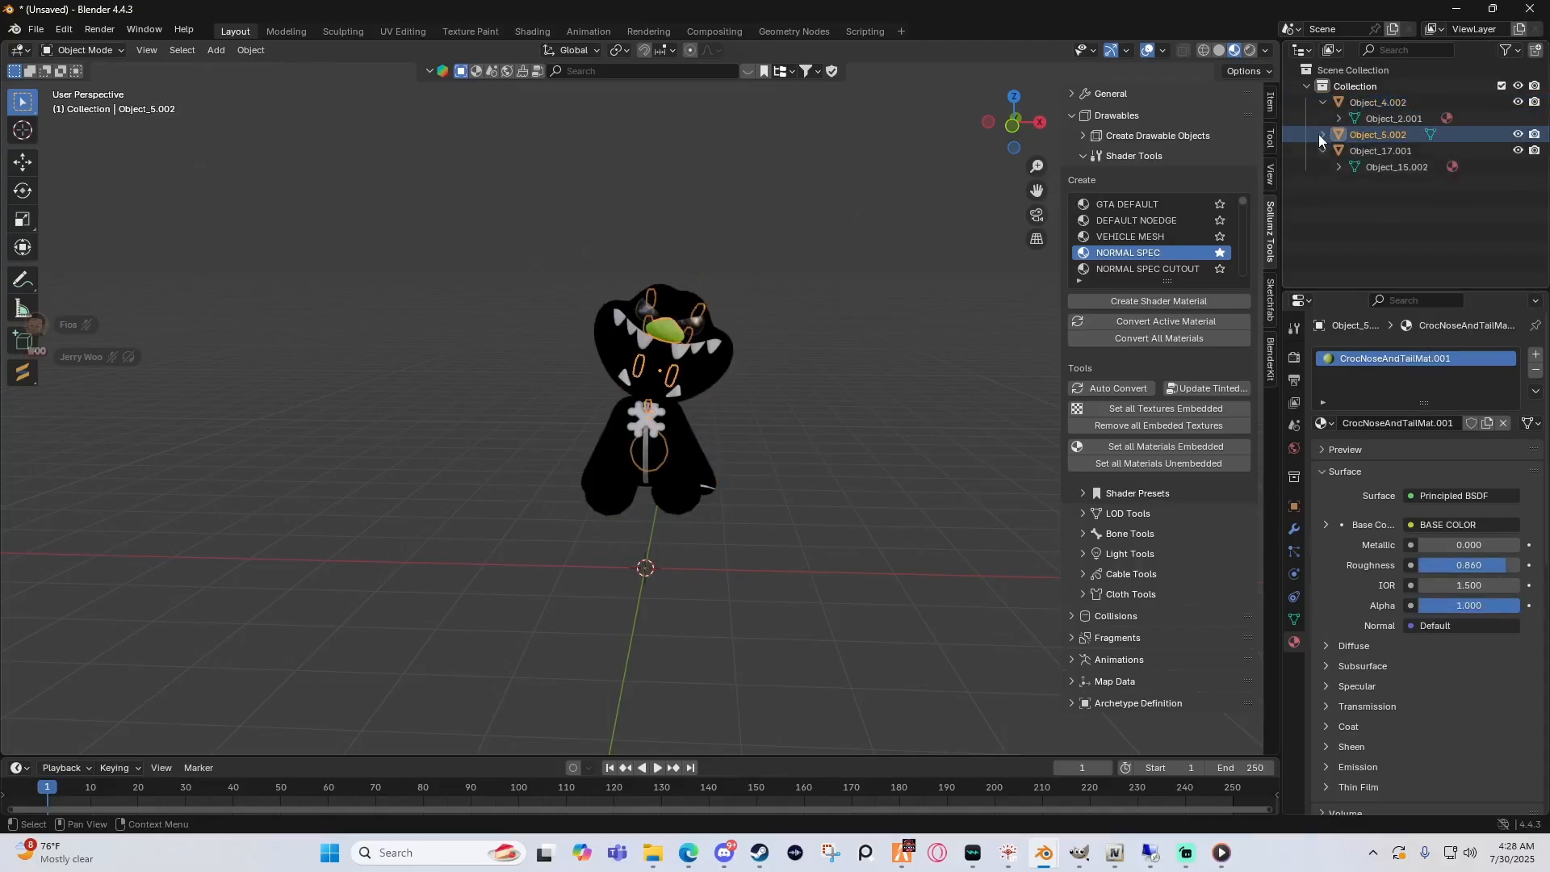
pyautogui.click(1322, 102)
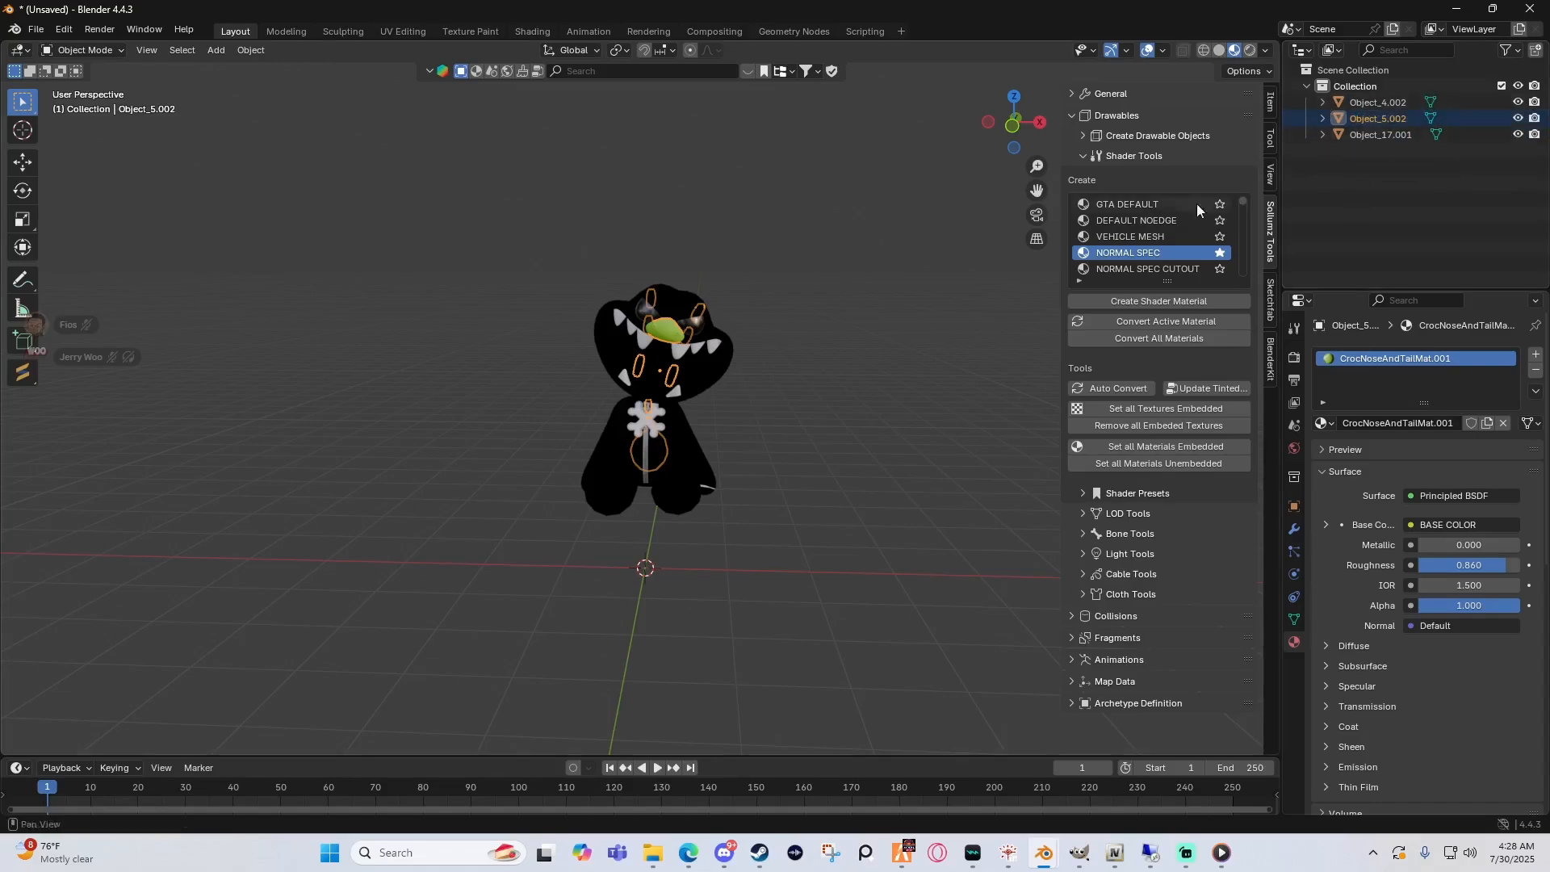
# Step: Undo the shader material creation and slot removal on Object_4.002, and collapse the Sollumz Shader Tools and Drawables sections
pyautogui.moveTo(815, 254); pyautogui.dragTo(761, 247, button='middle')
pyautogui.hotkey('ctrl', 'z')
pyautogui.hotkey('ctrl', 'z')
pyautogui.hotkey('ctrl', 'shift', 'z')
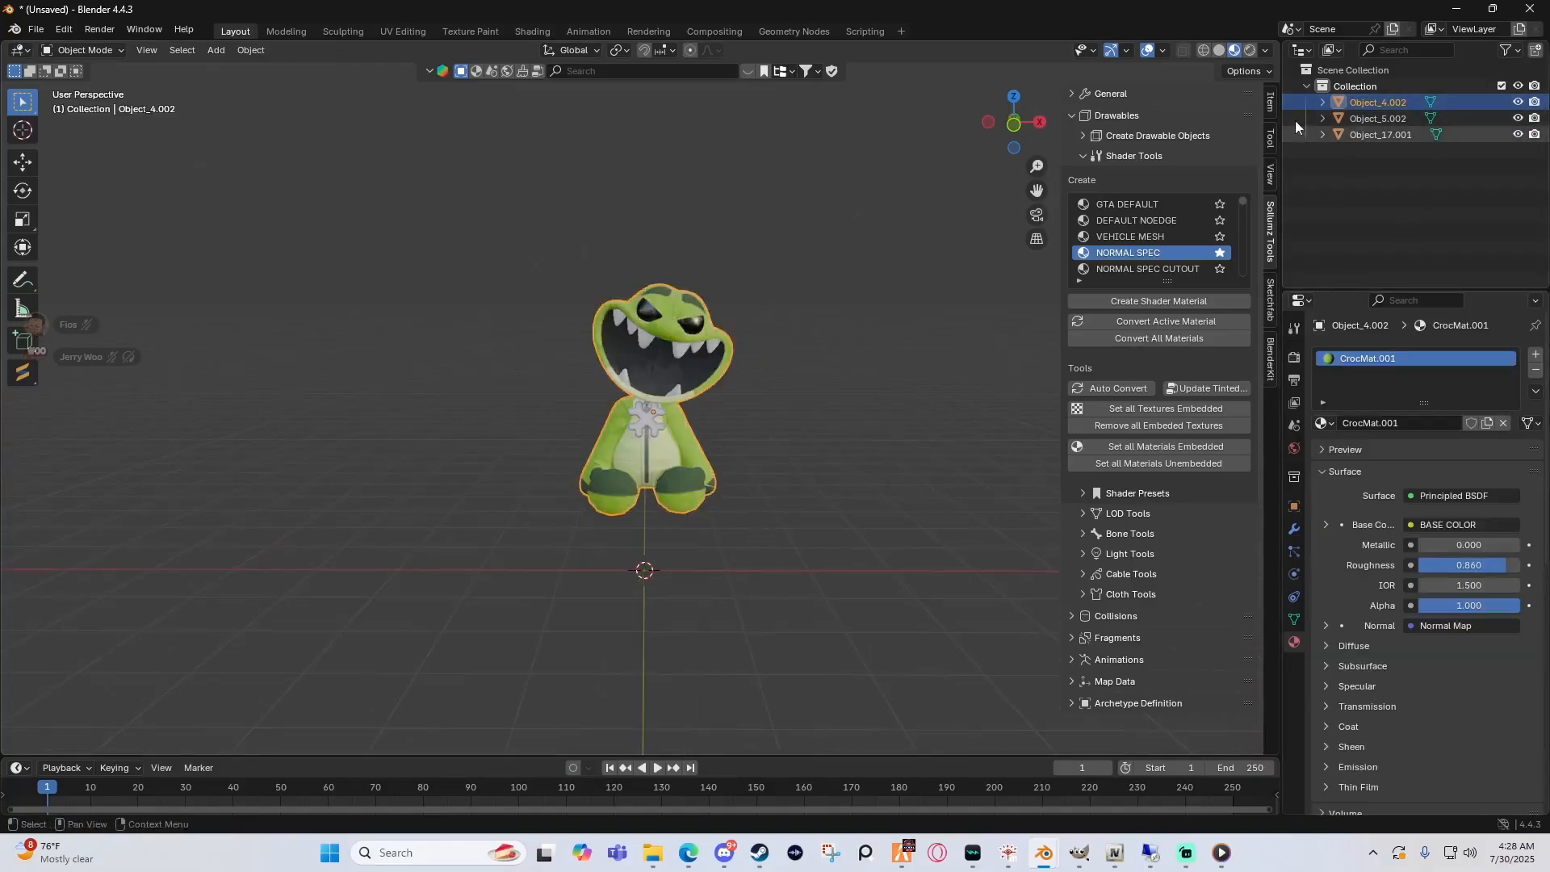
pyautogui.click(1086, 156)
pyautogui.click(1092, 116)
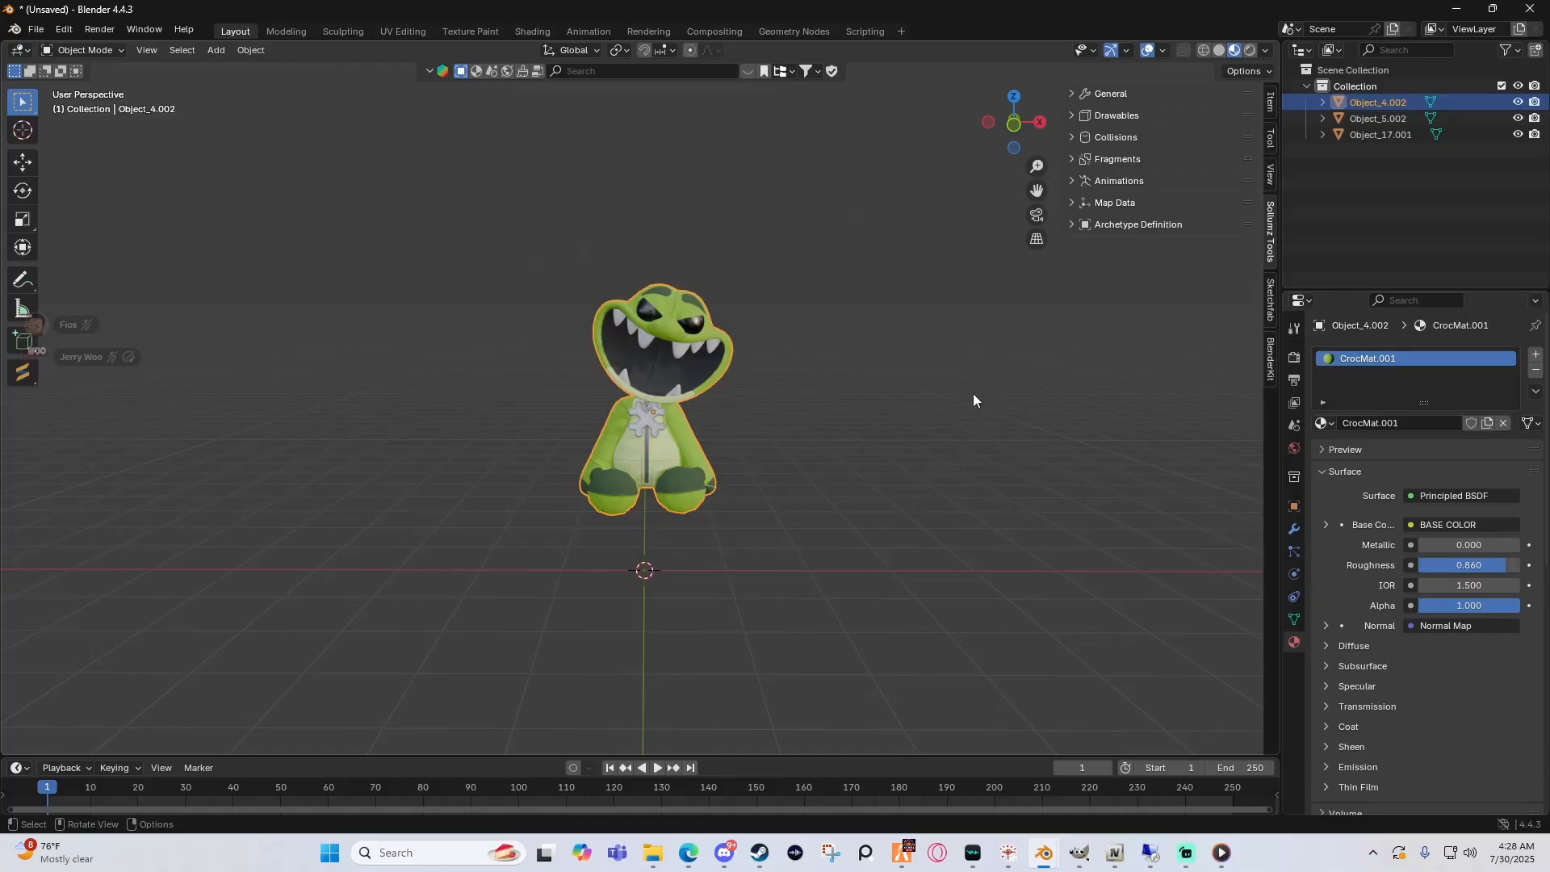
pyautogui.moveTo(825, 317); pyautogui.dragTo(822, 312, button='middle')
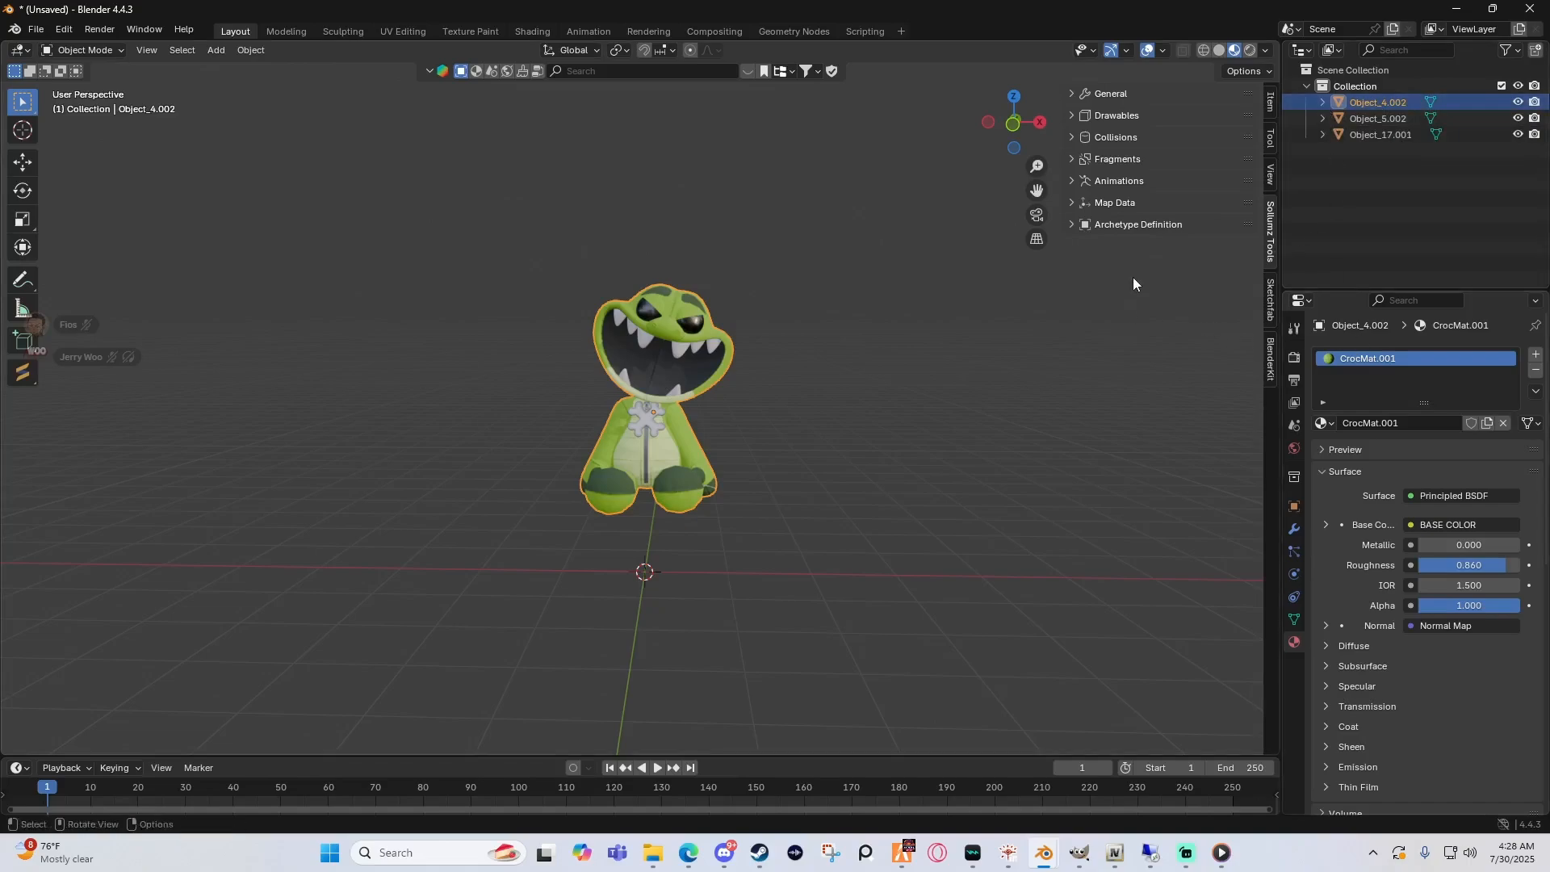
# Step: Split the 3D viewport vertically, turn the new area into a Shader Editor and widen it
pyautogui.moveTo(5, 42); pyautogui.dragTo(396, 48)
pyautogui.click(21, 50)
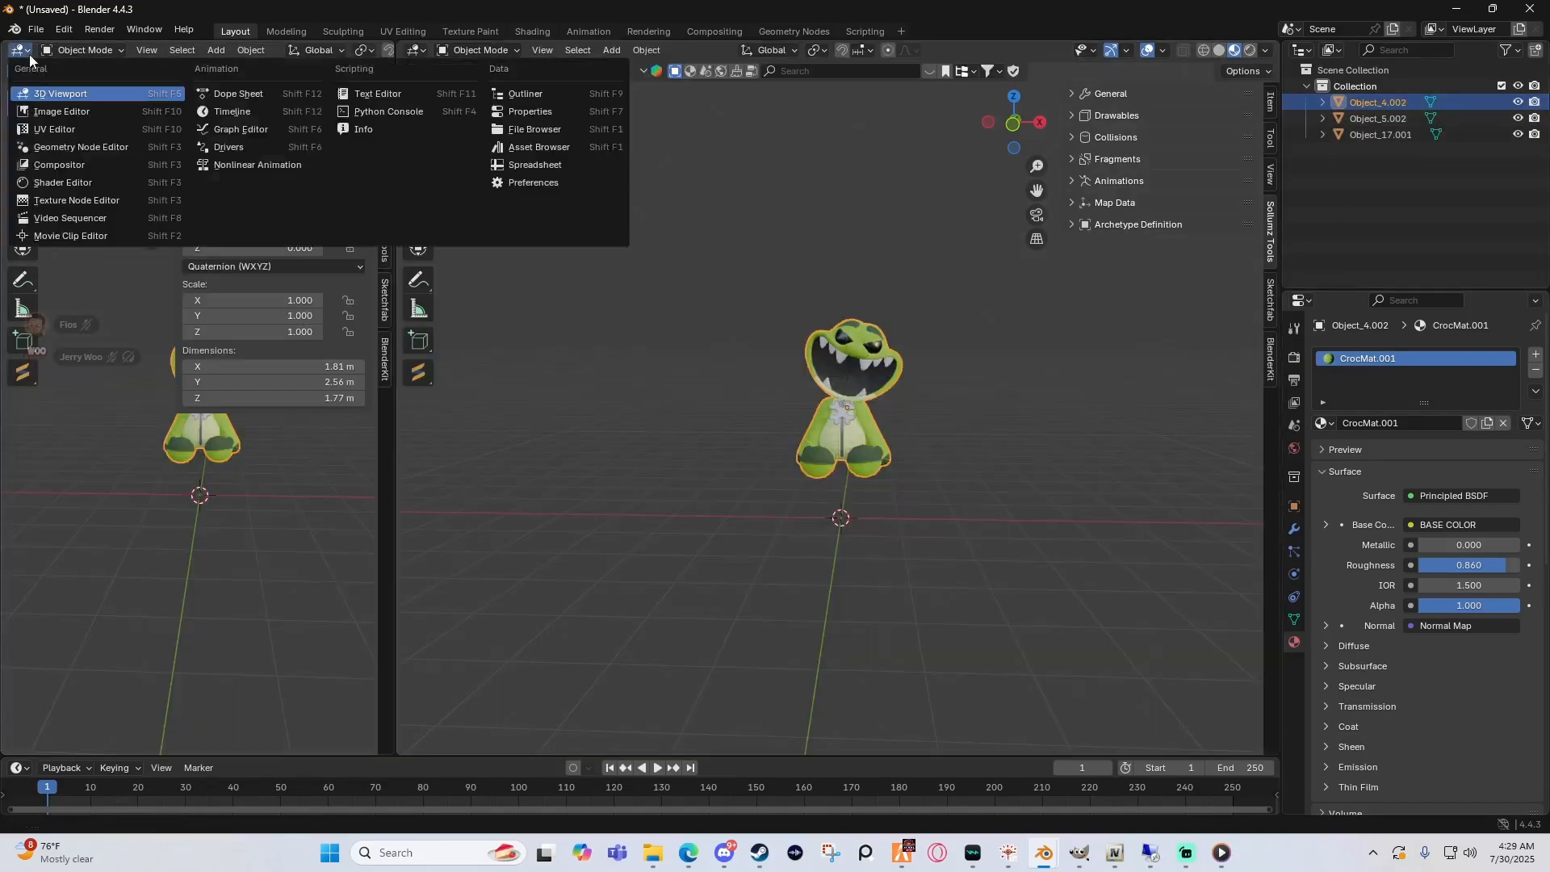
pyautogui.click(55, 183)
pyautogui.moveTo(396, 485); pyautogui.dragTo(507, 485)
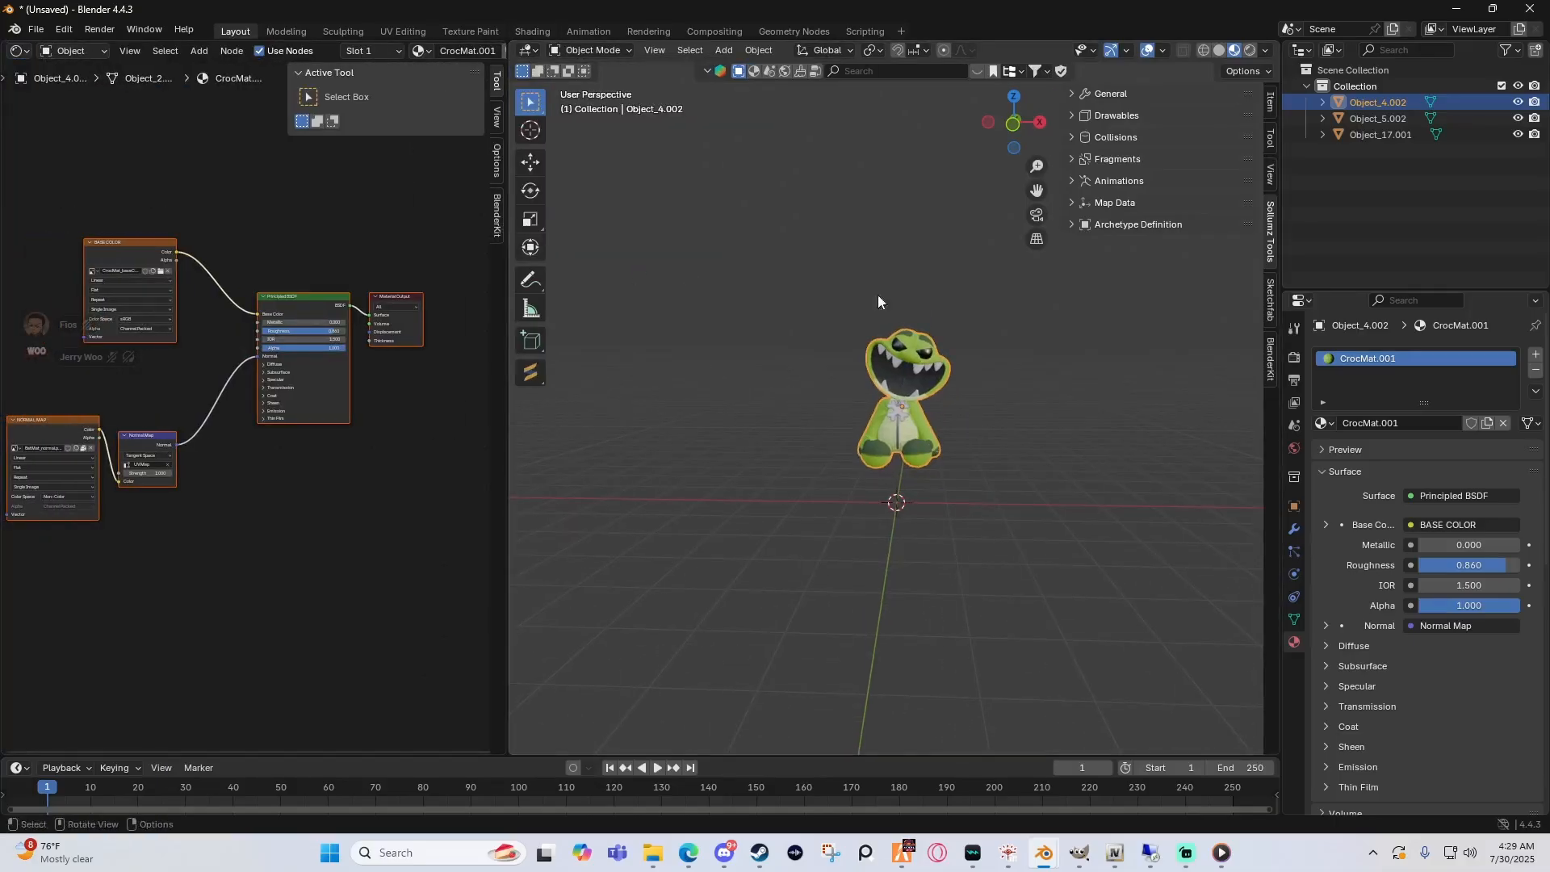
# Step: Expand Object_4.002, Object_5.002 and Object_17.001 in the Outliner down to their assigned materials
pyautogui.click(1324, 103)
pyautogui.click(1324, 134)
pyautogui.click(1322, 166)
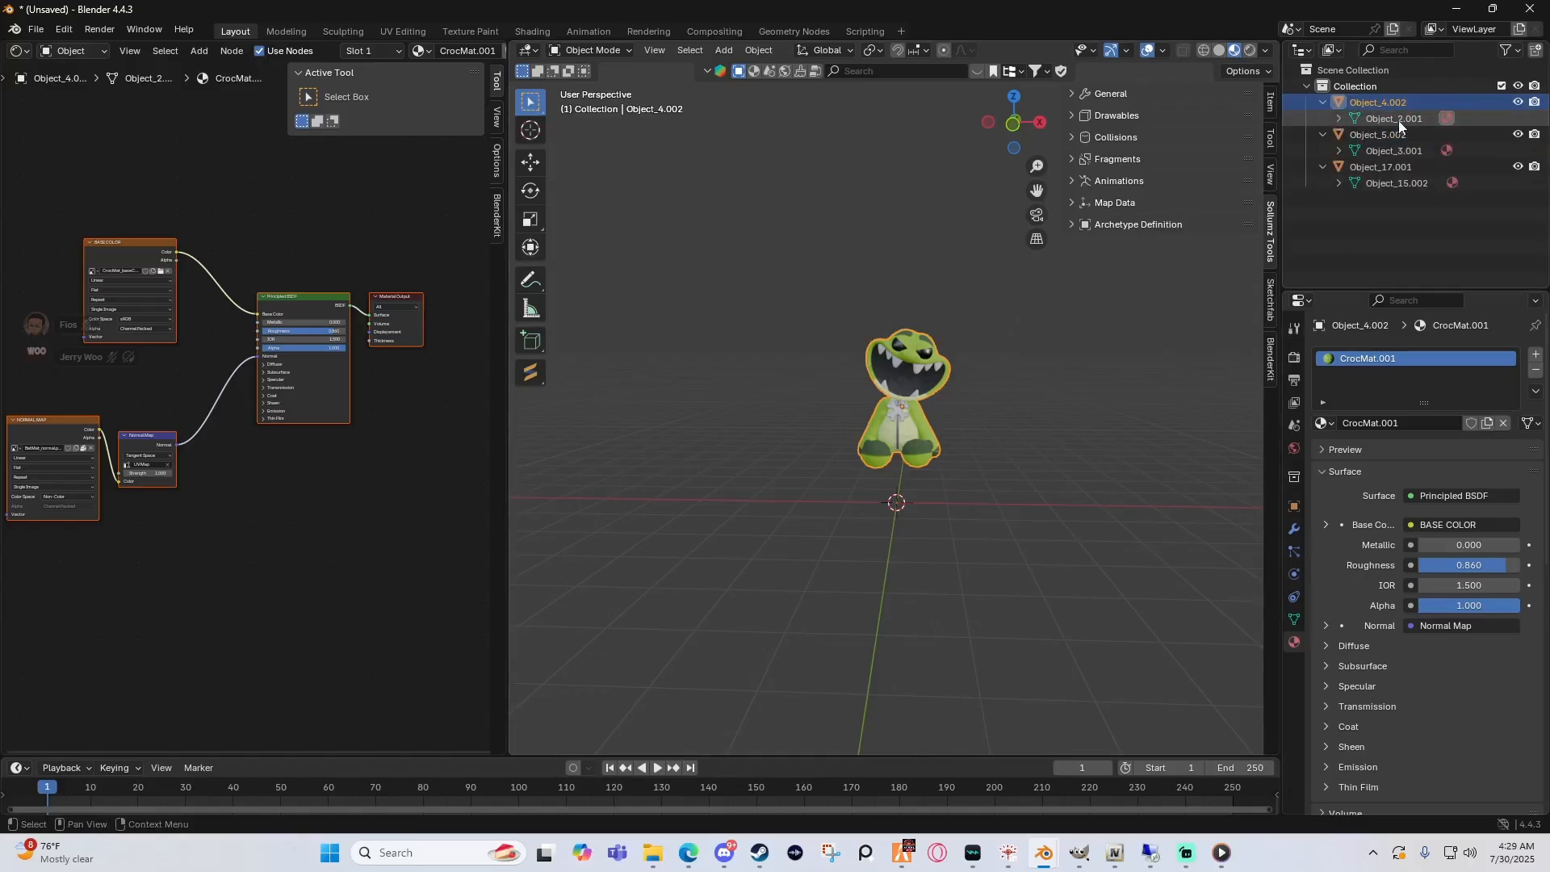
pyautogui.click(1384, 158)
pyautogui.click(1339, 118)
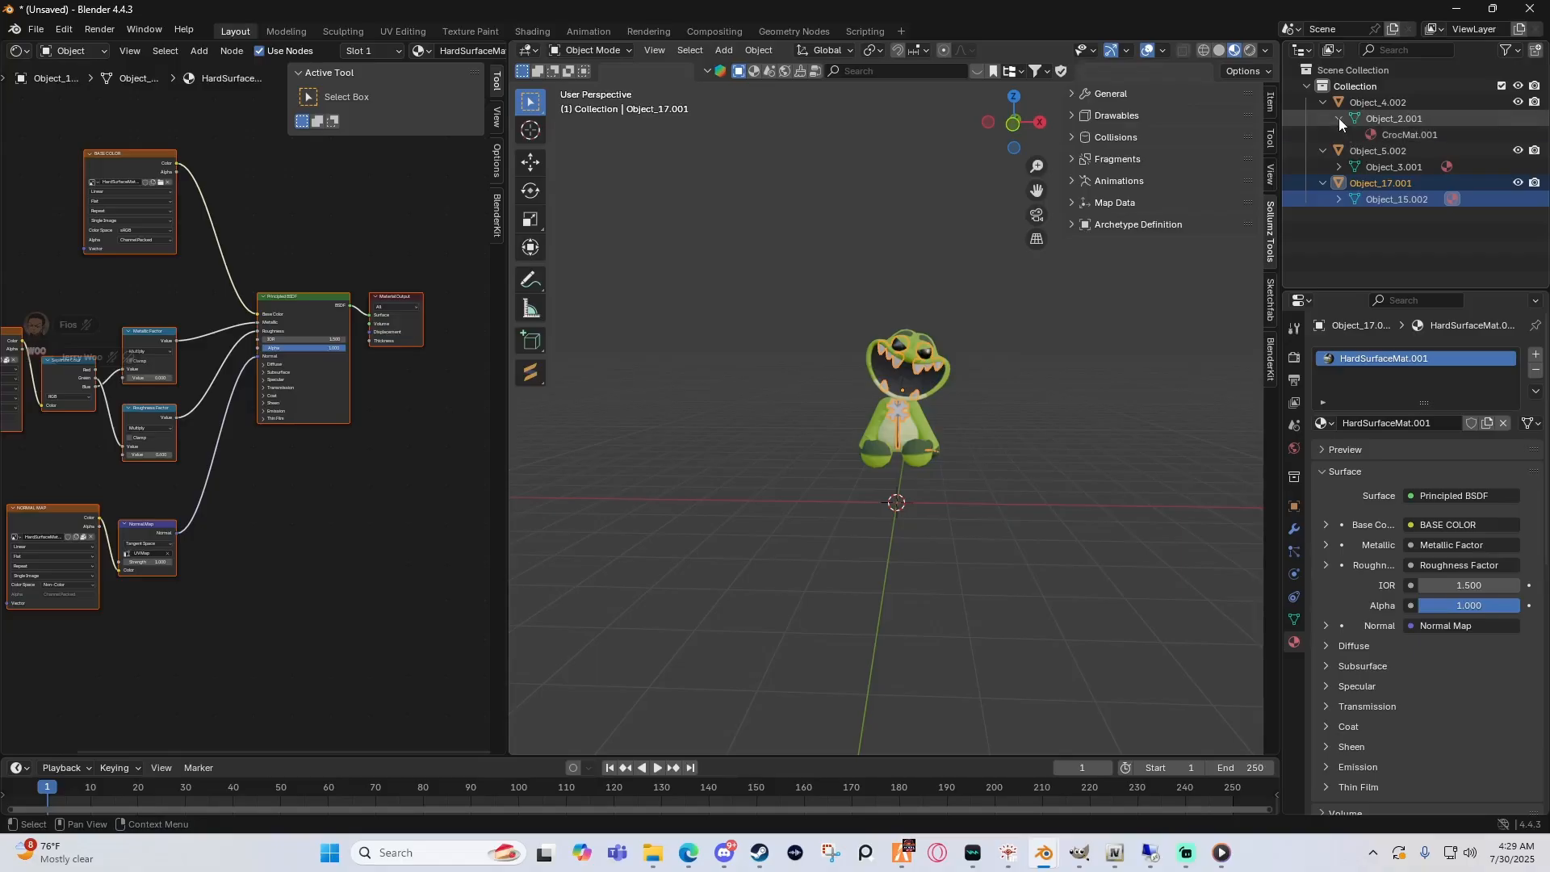
pyautogui.click(1338, 165)
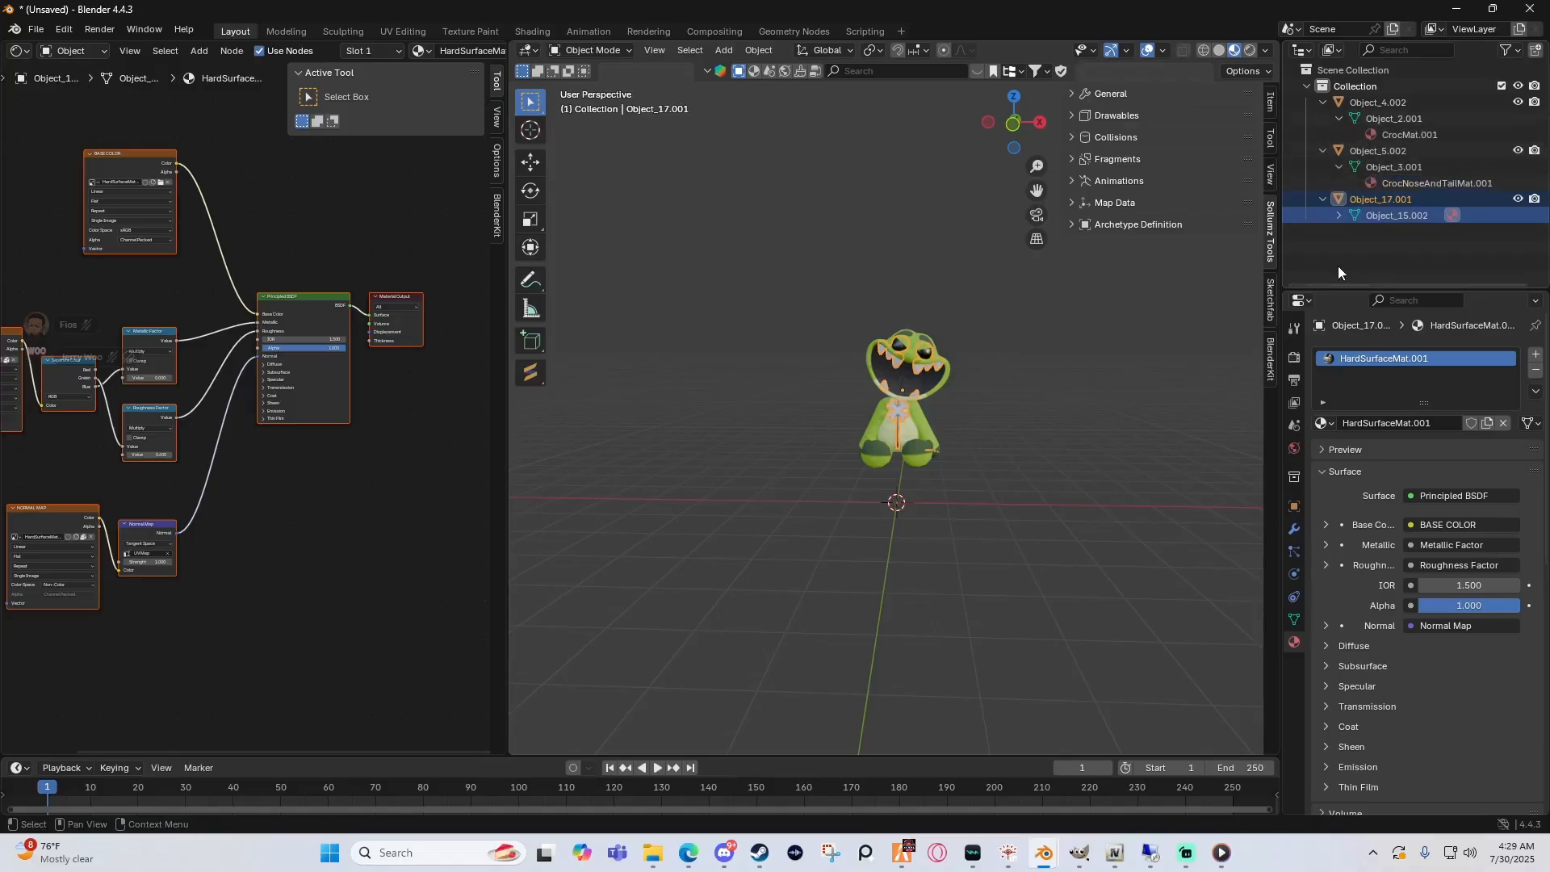
pyautogui.click(1338, 215)
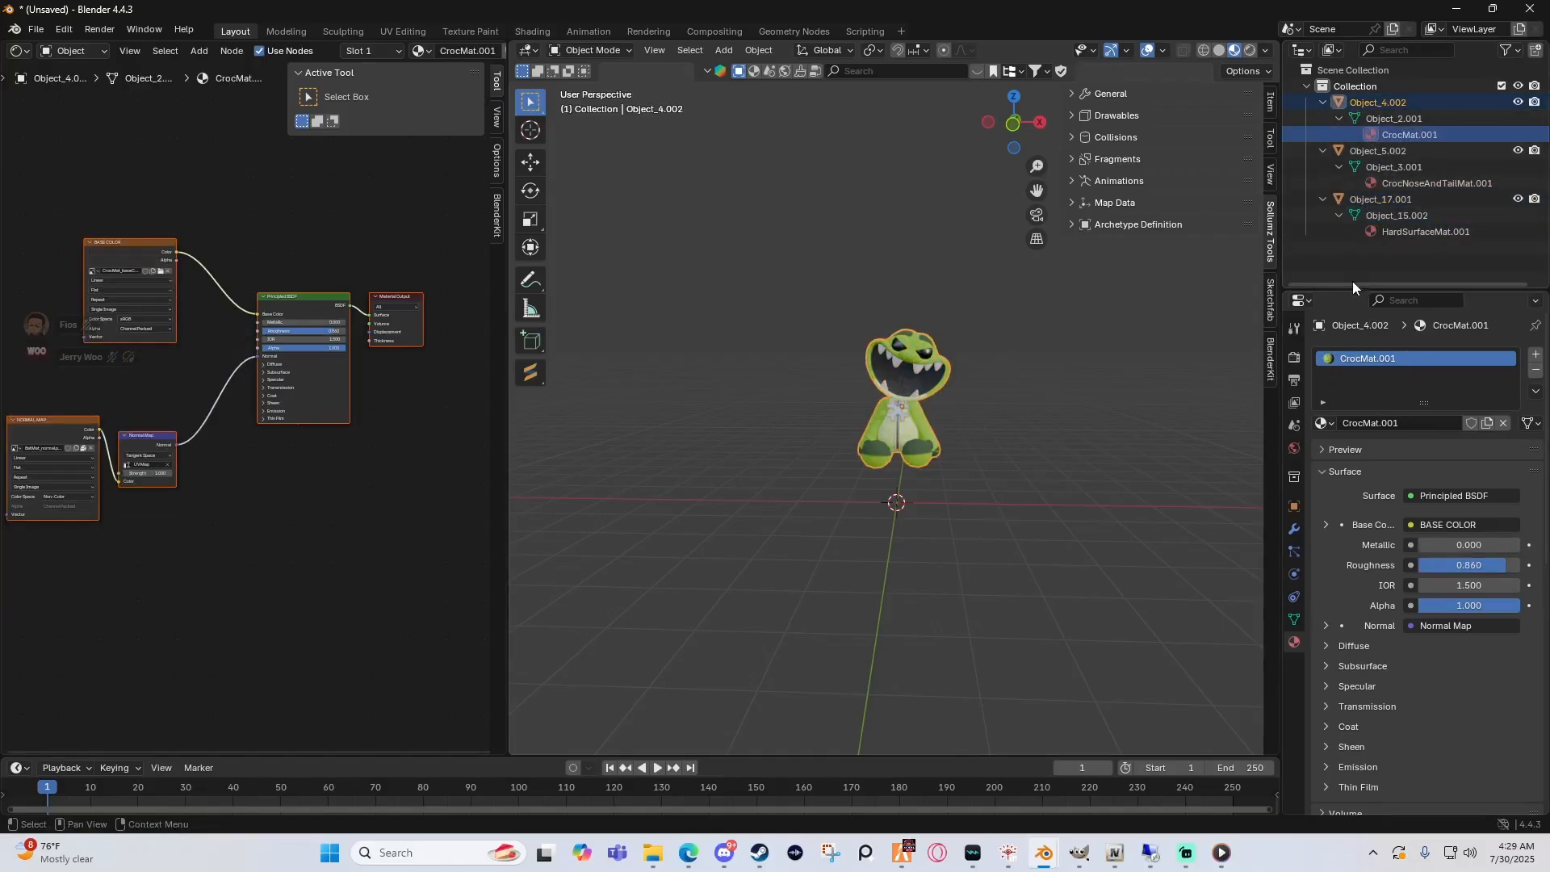
pyautogui.click(1398, 234)
# Step: Remove the CrocMat.001, CrocNoseAndTailMat.001 and HardSurfaceMat.001 material slots from their respective objects
pyautogui.click(1397, 135)
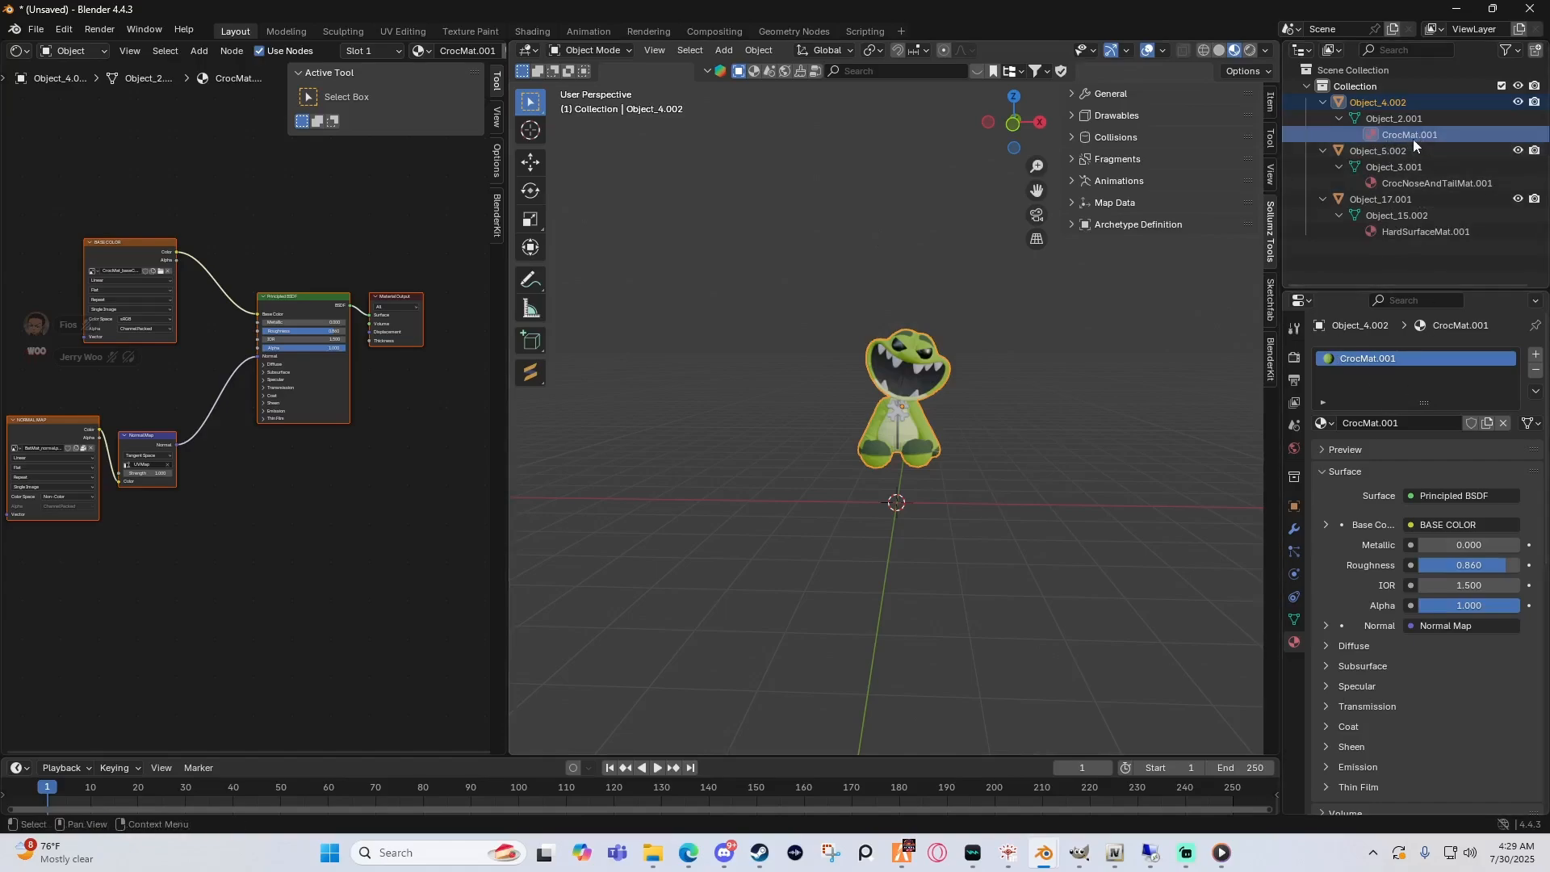
pyautogui.click(1535, 372)
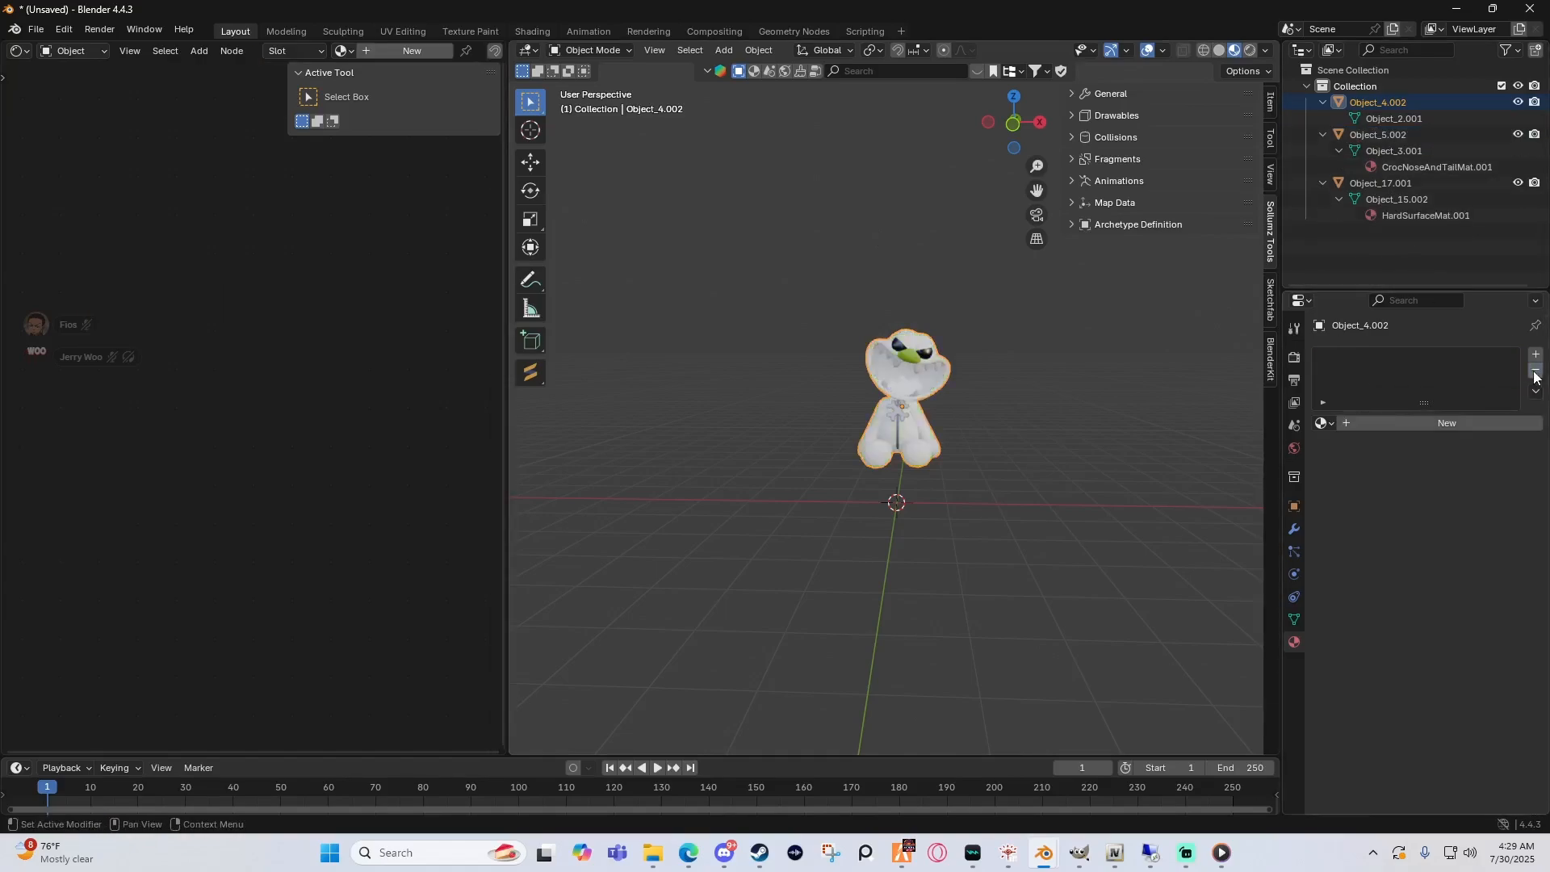
pyautogui.click(1123, 116)
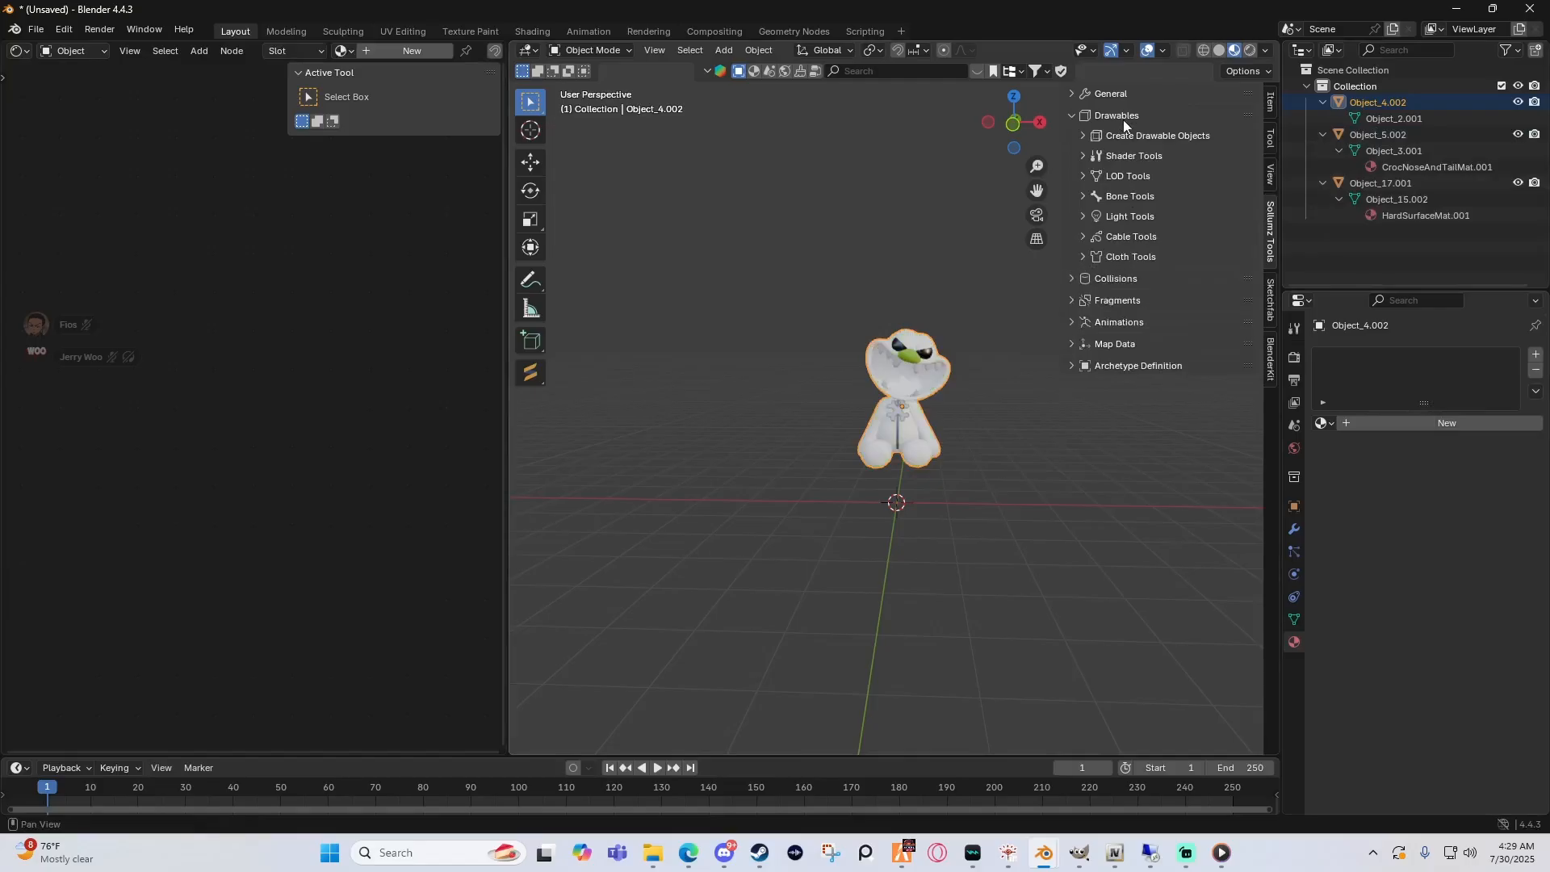
pyautogui.press('n')
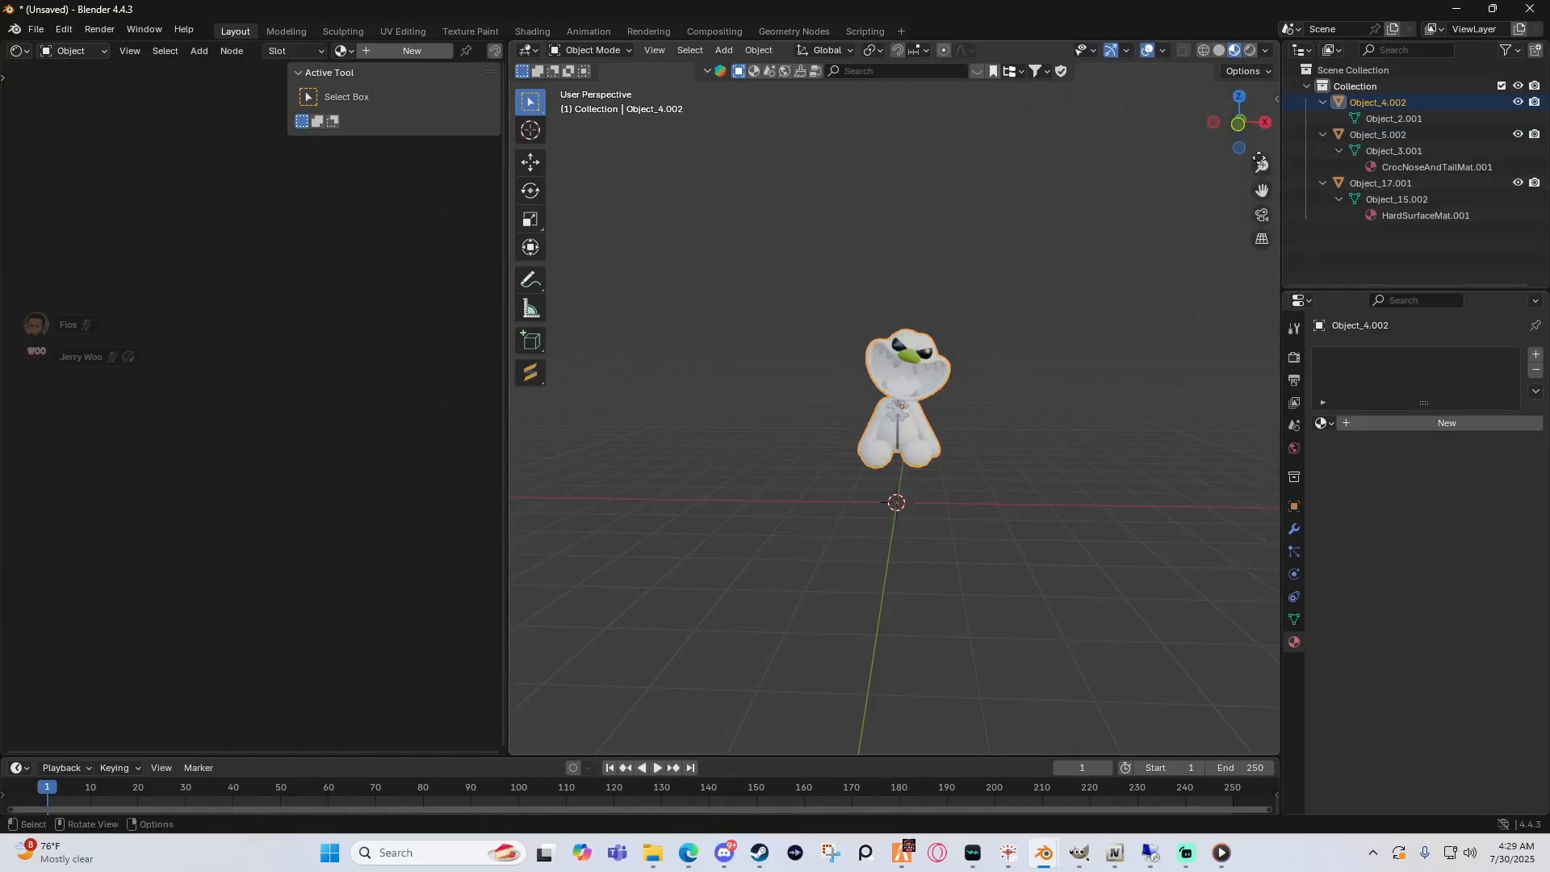
pyautogui.click(1393, 166)
pyautogui.click(1536, 371)
pyautogui.click(1425, 198)
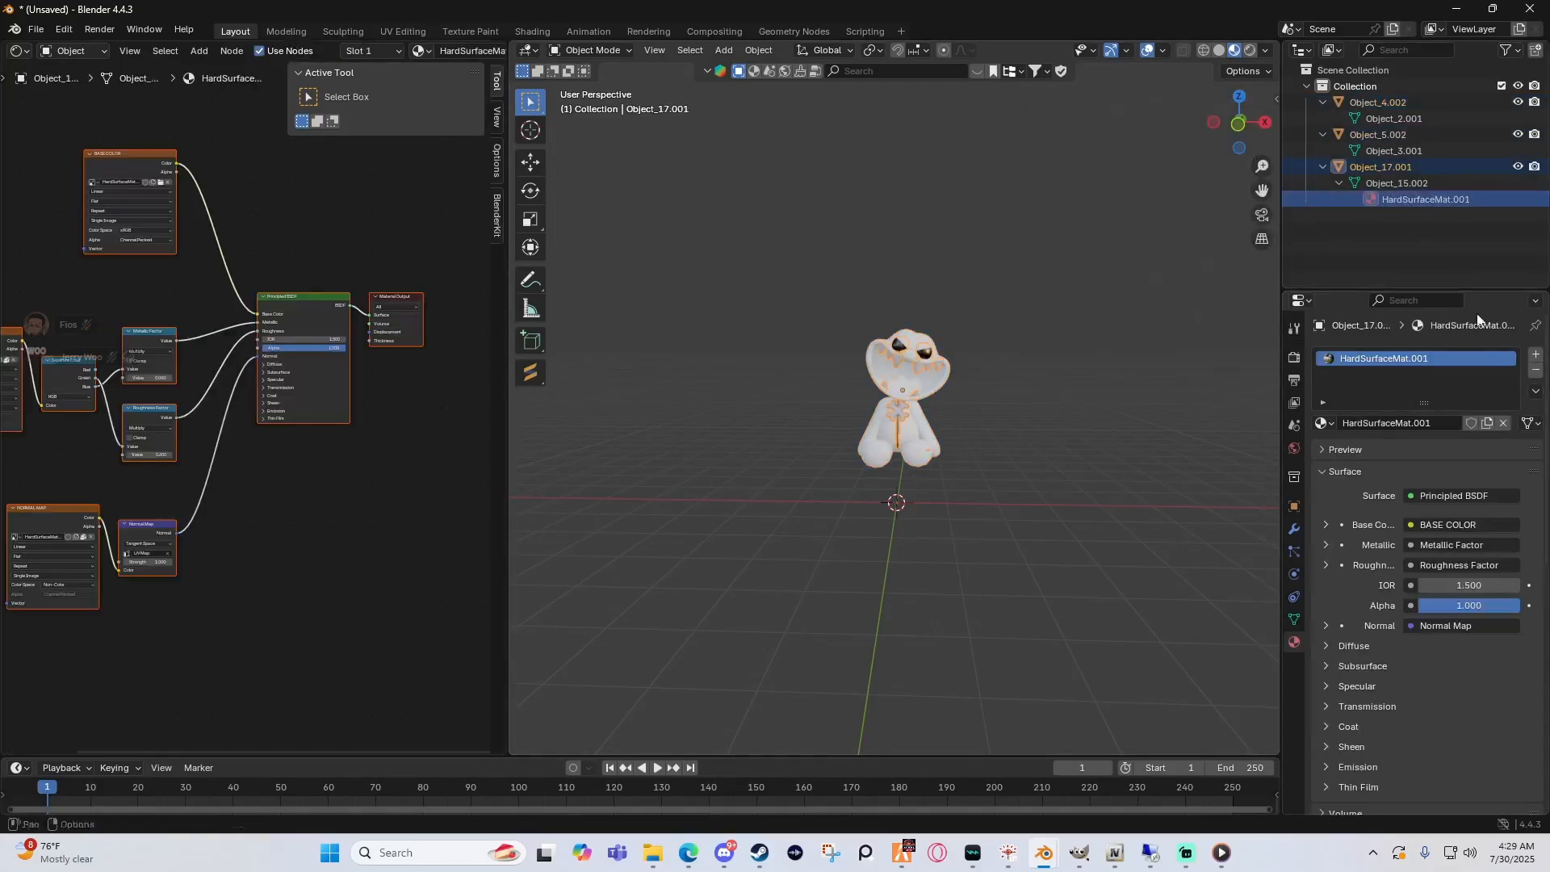
pyautogui.click(1535, 372)
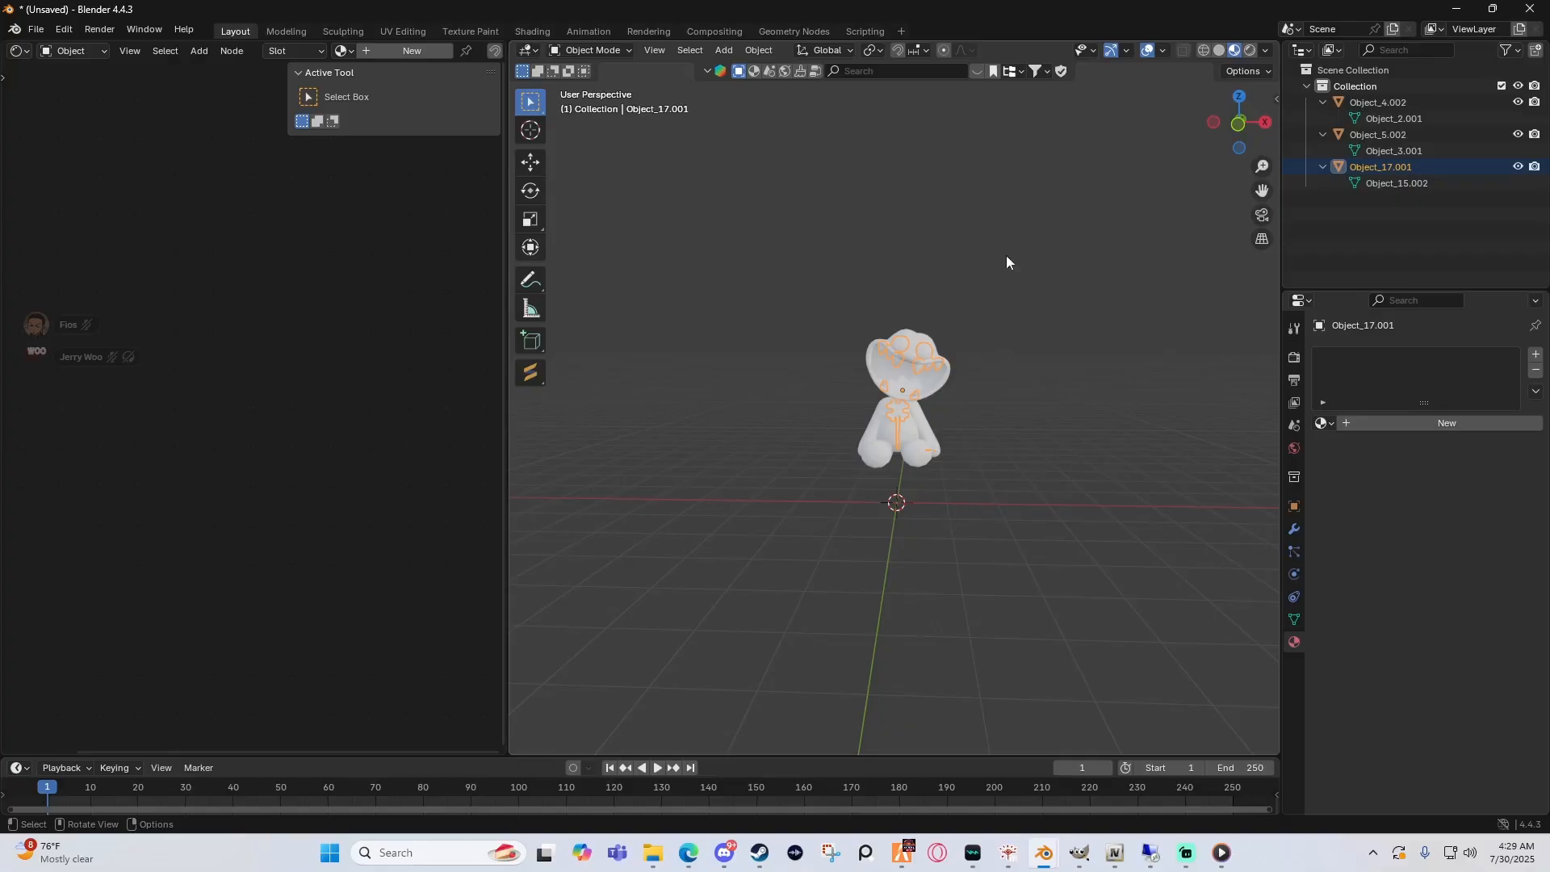
# Step: Create a NORMAL SPEC shader material on the Object_2.001 mesh of Object_4.002 with the Sollumz shader tools
pyautogui.click(1396, 120)
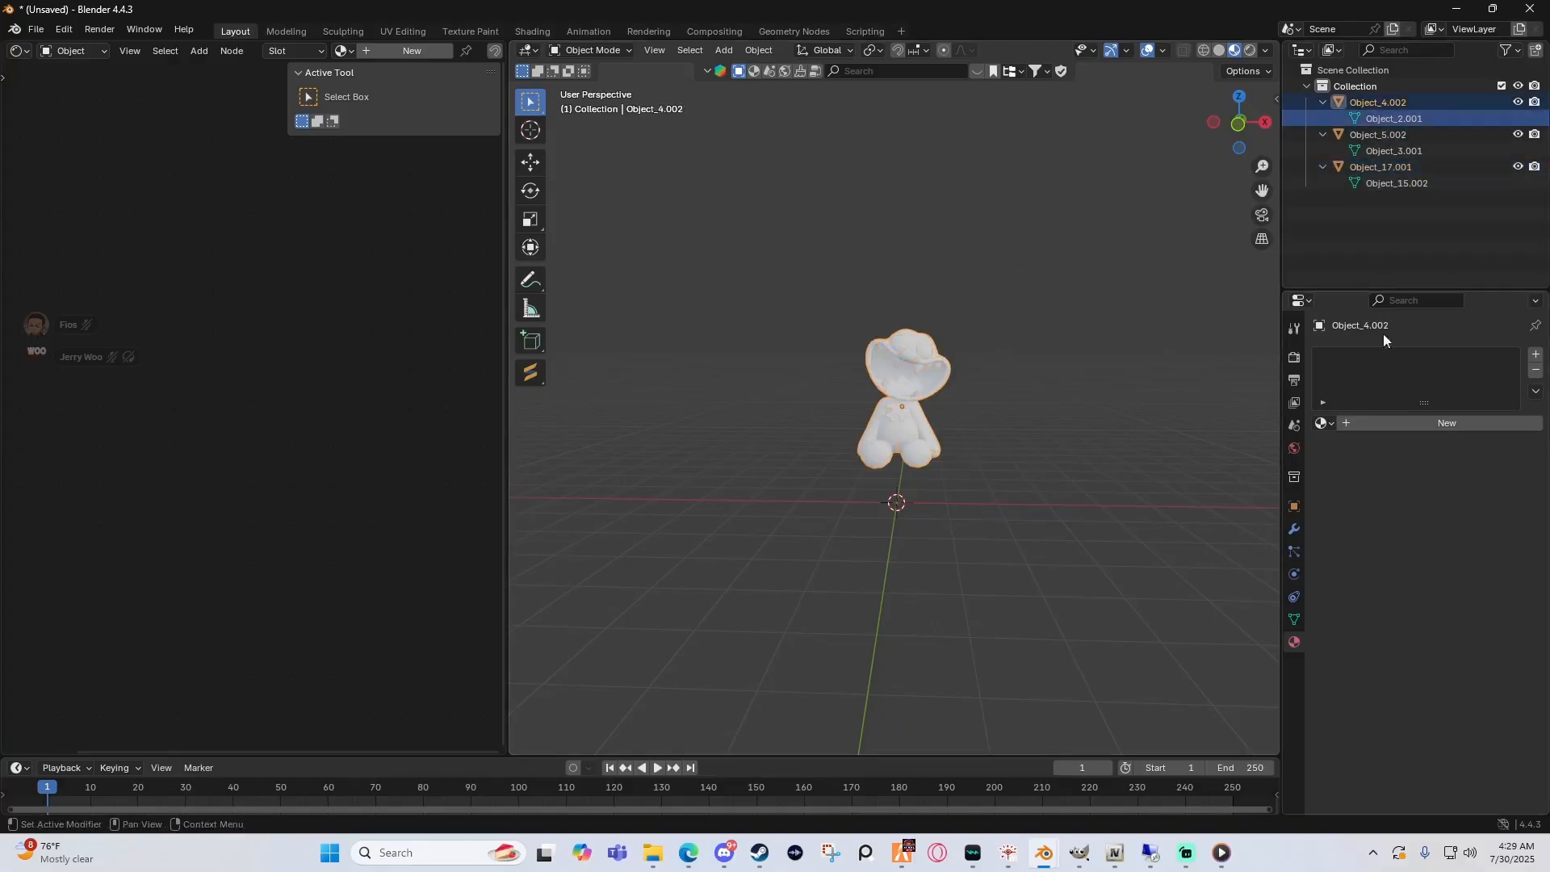
pyautogui.click(1276, 98)
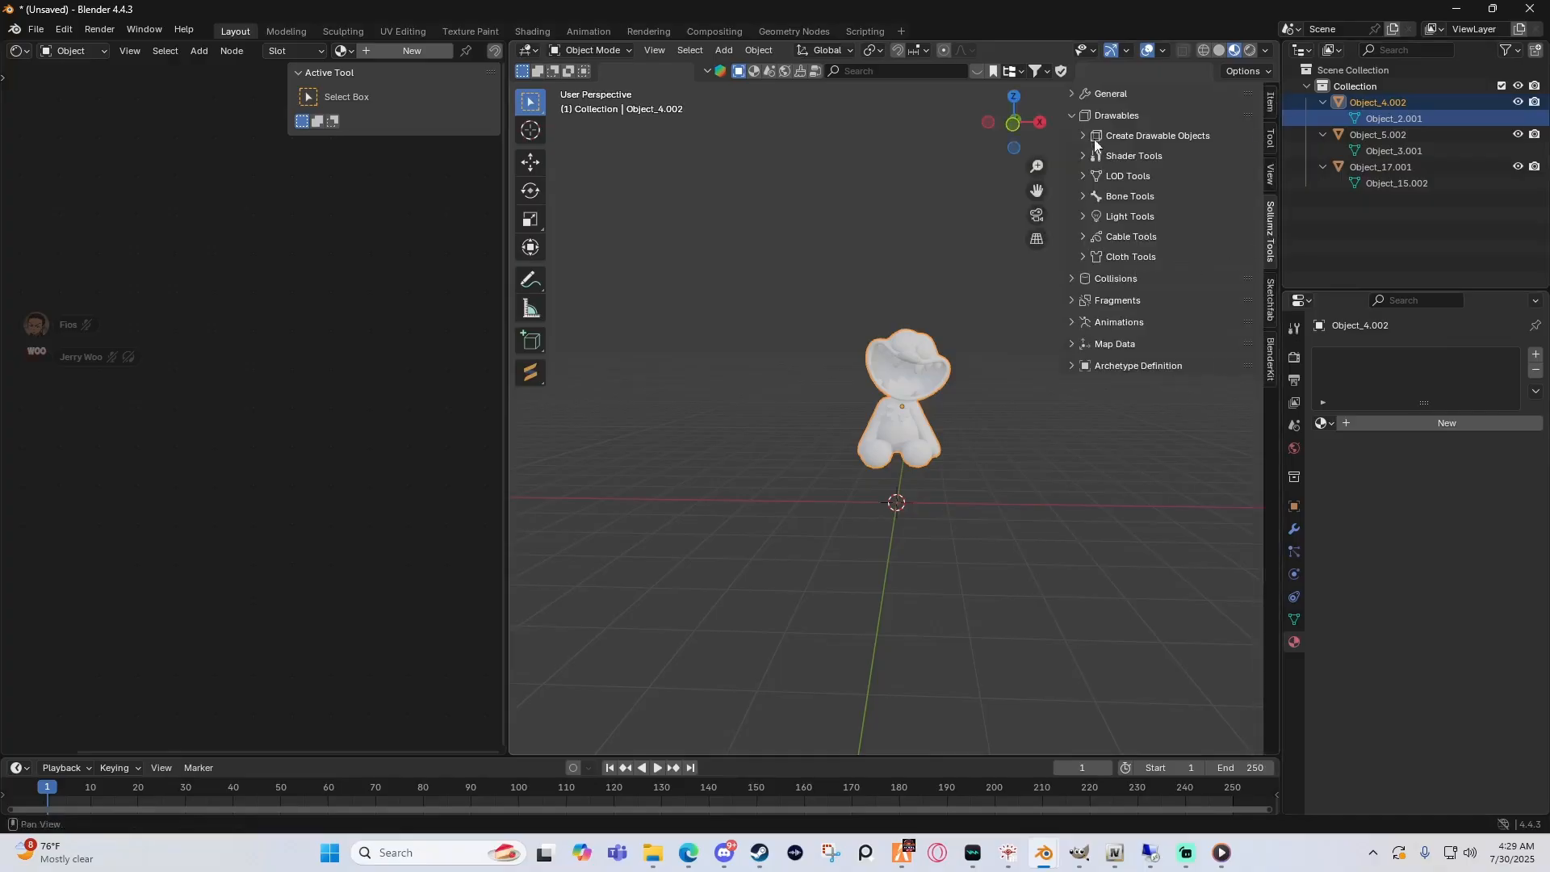
pyautogui.click(1077, 114)
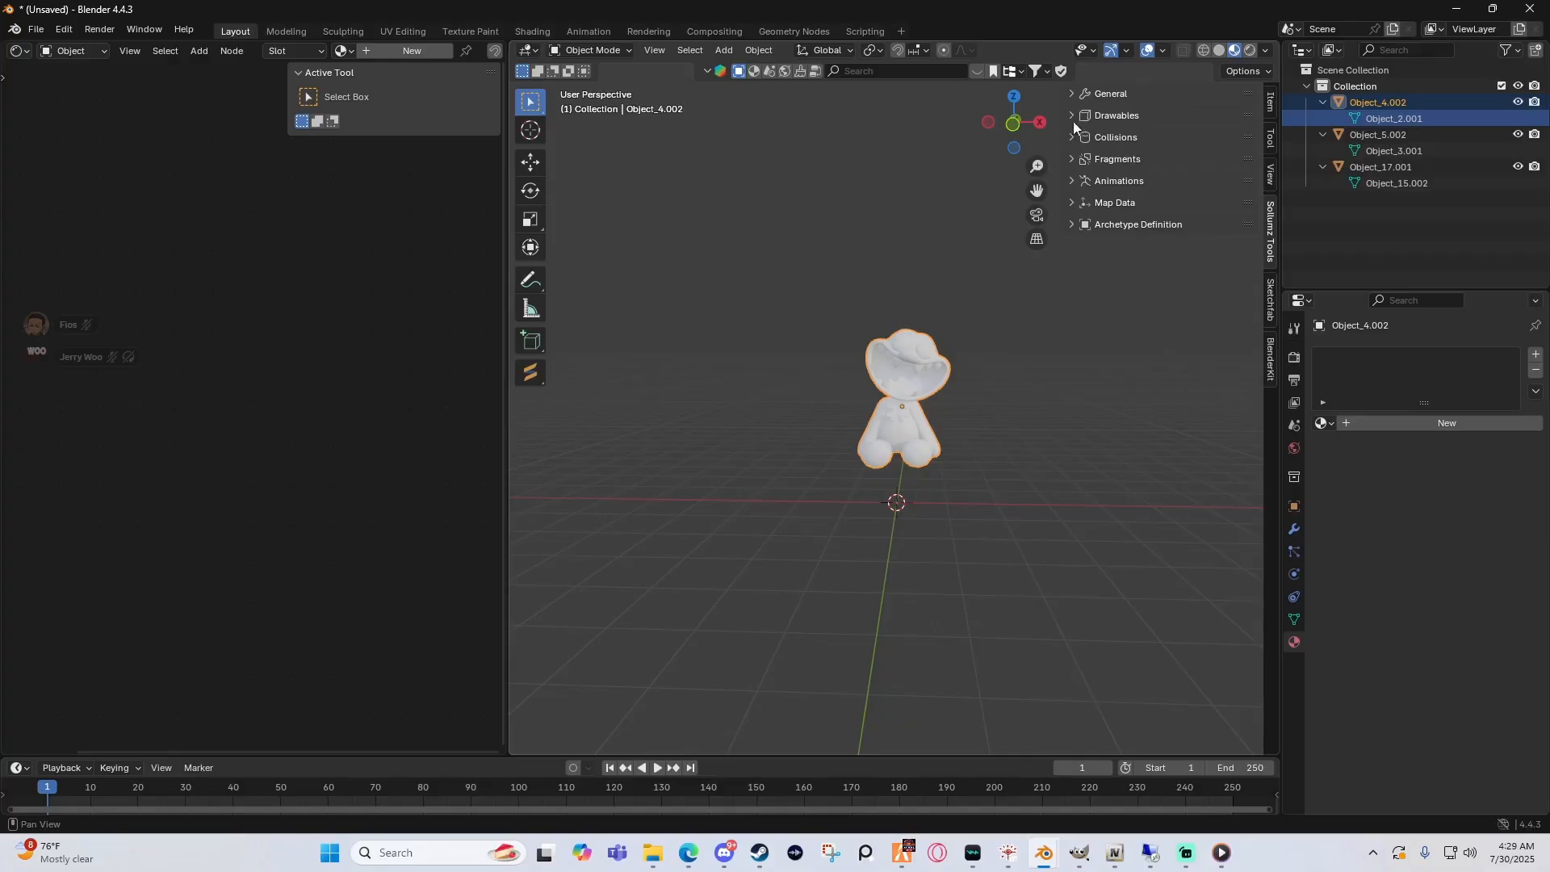
pyautogui.click(1073, 115)
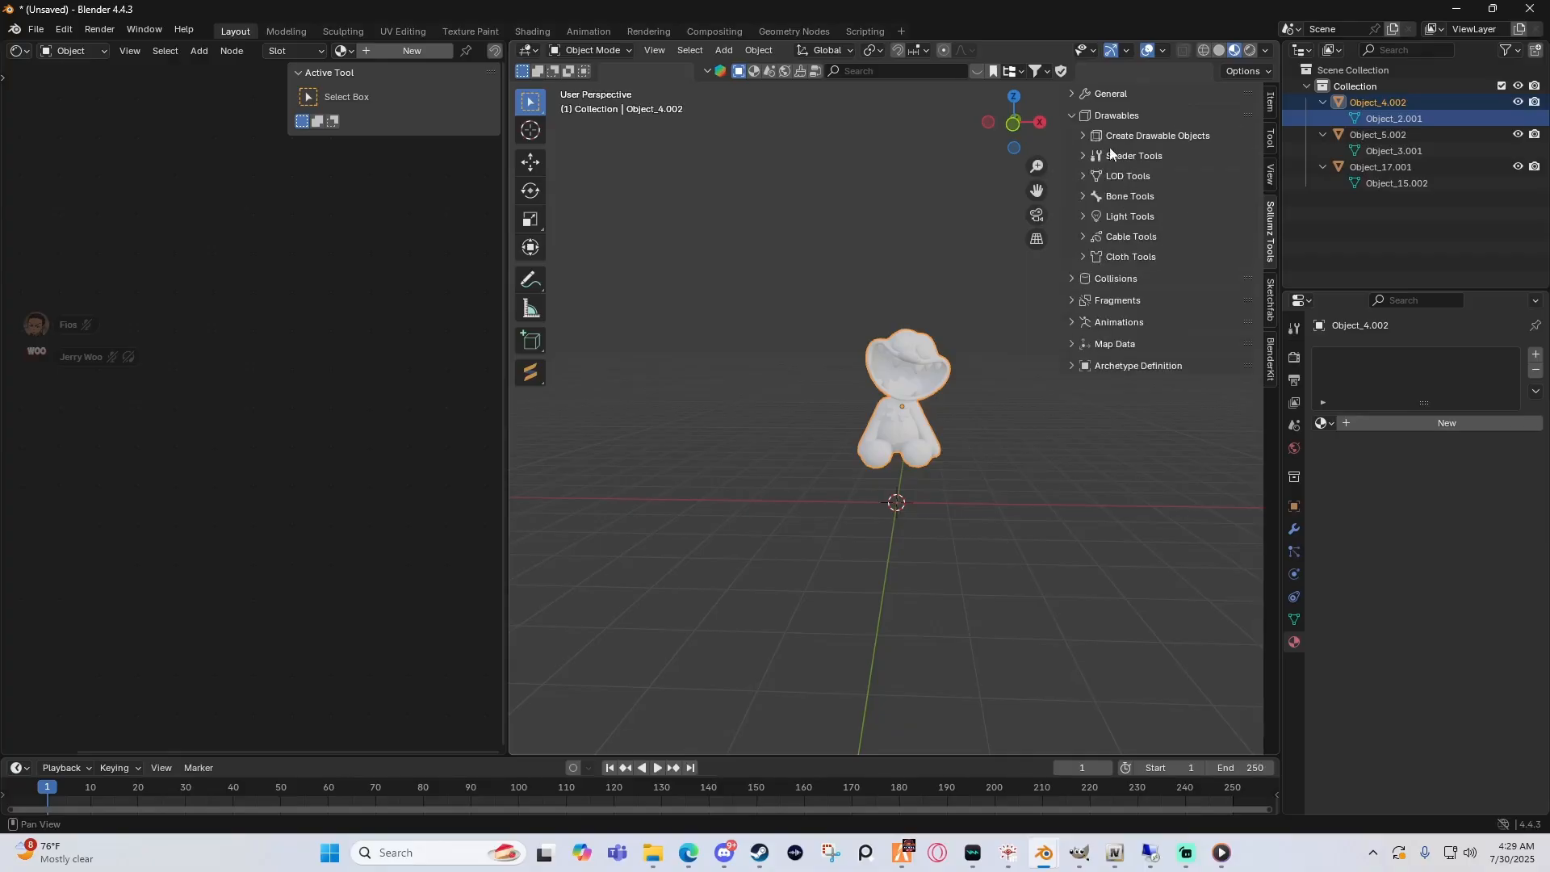
pyautogui.click(1090, 155)
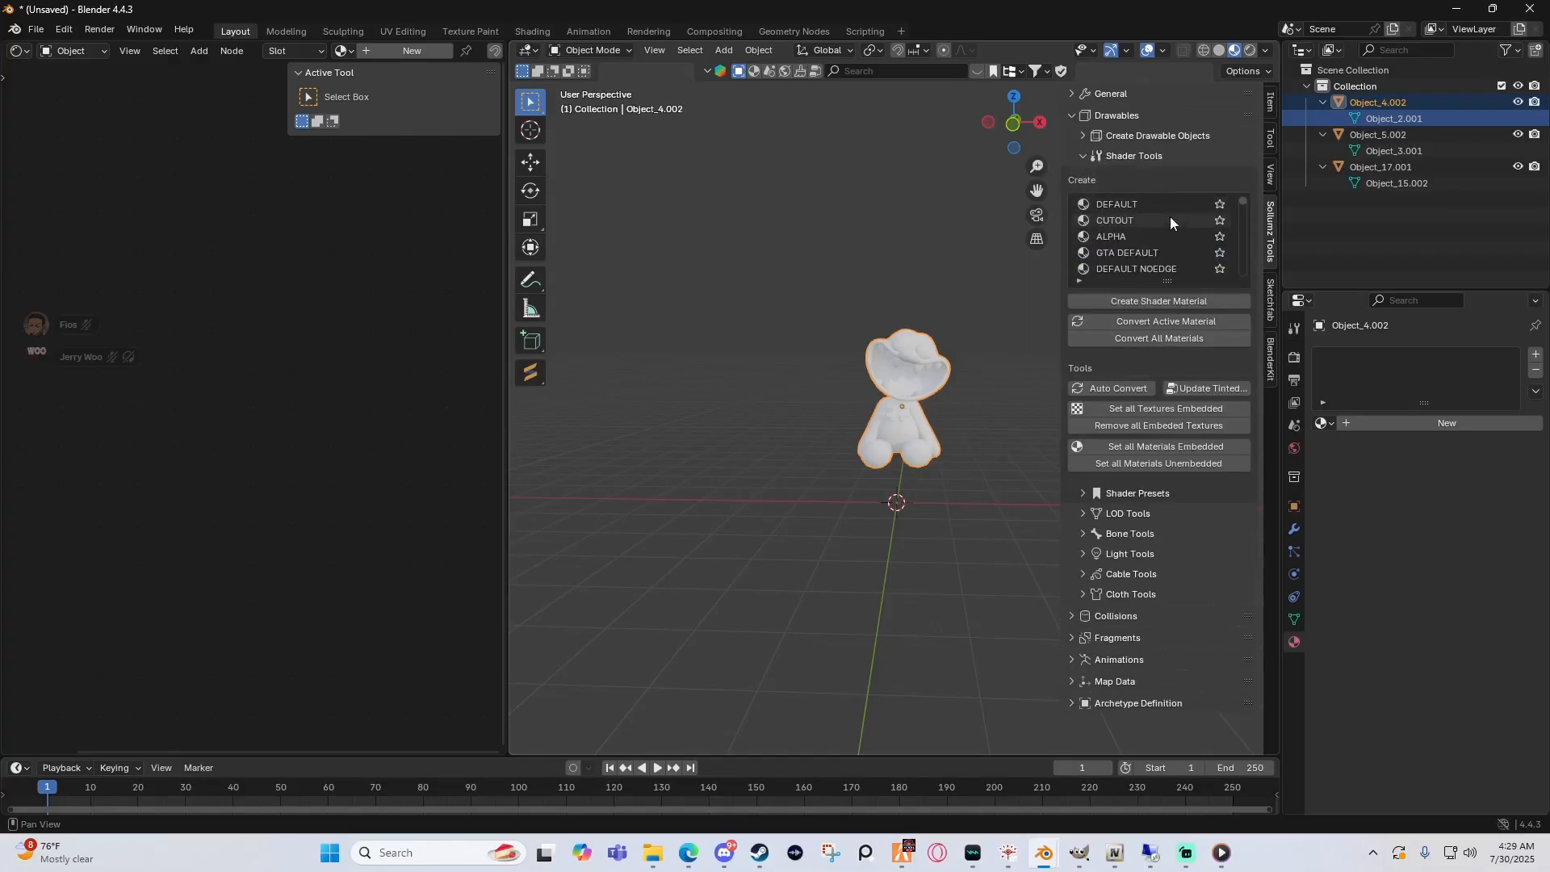
pyautogui.scroll(-5, 1135, 234)
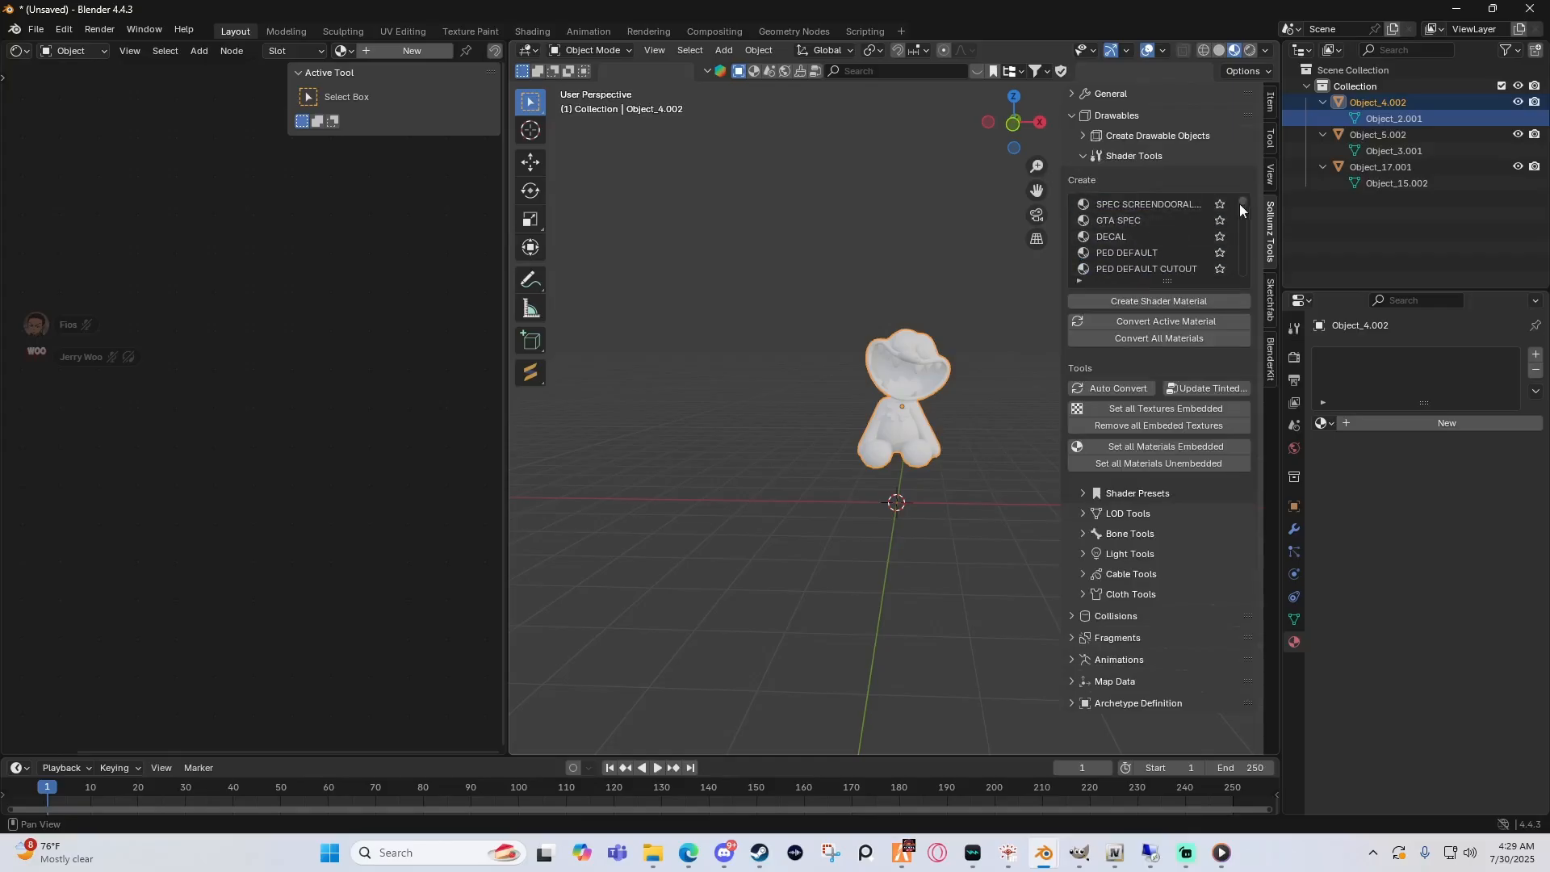
pyautogui.moveTo(1241, 203)
pyautogui.mouseDown()
pyautogui.moveTo(1243, 273)
pyautogui.moveTo(1241, 198)
pyautogui.mouseUp()
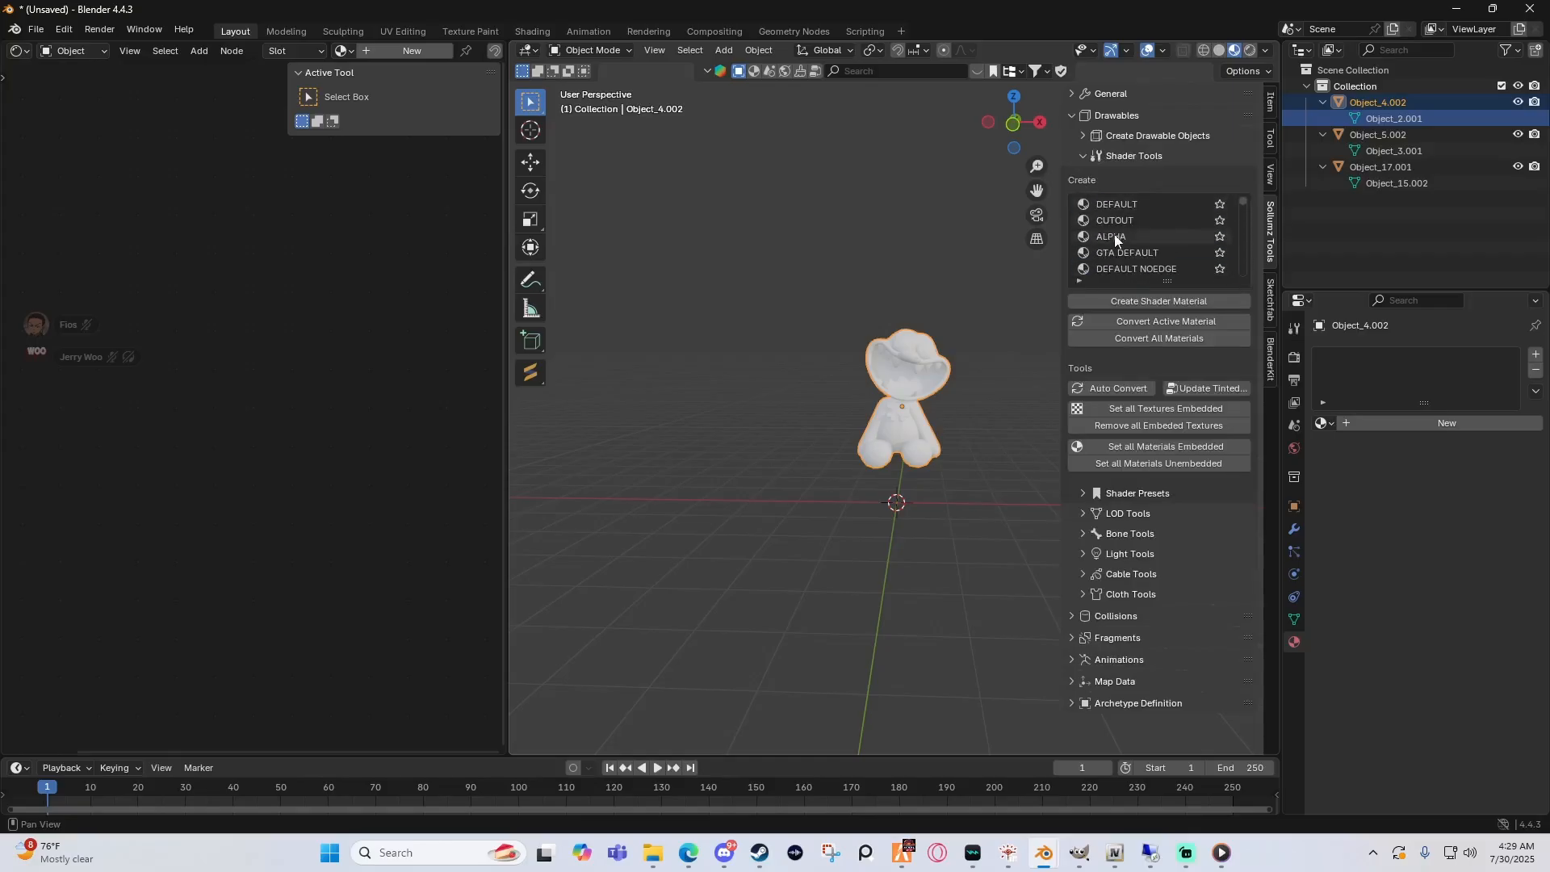
pyautogui.scroll(-3, 1135, 234)
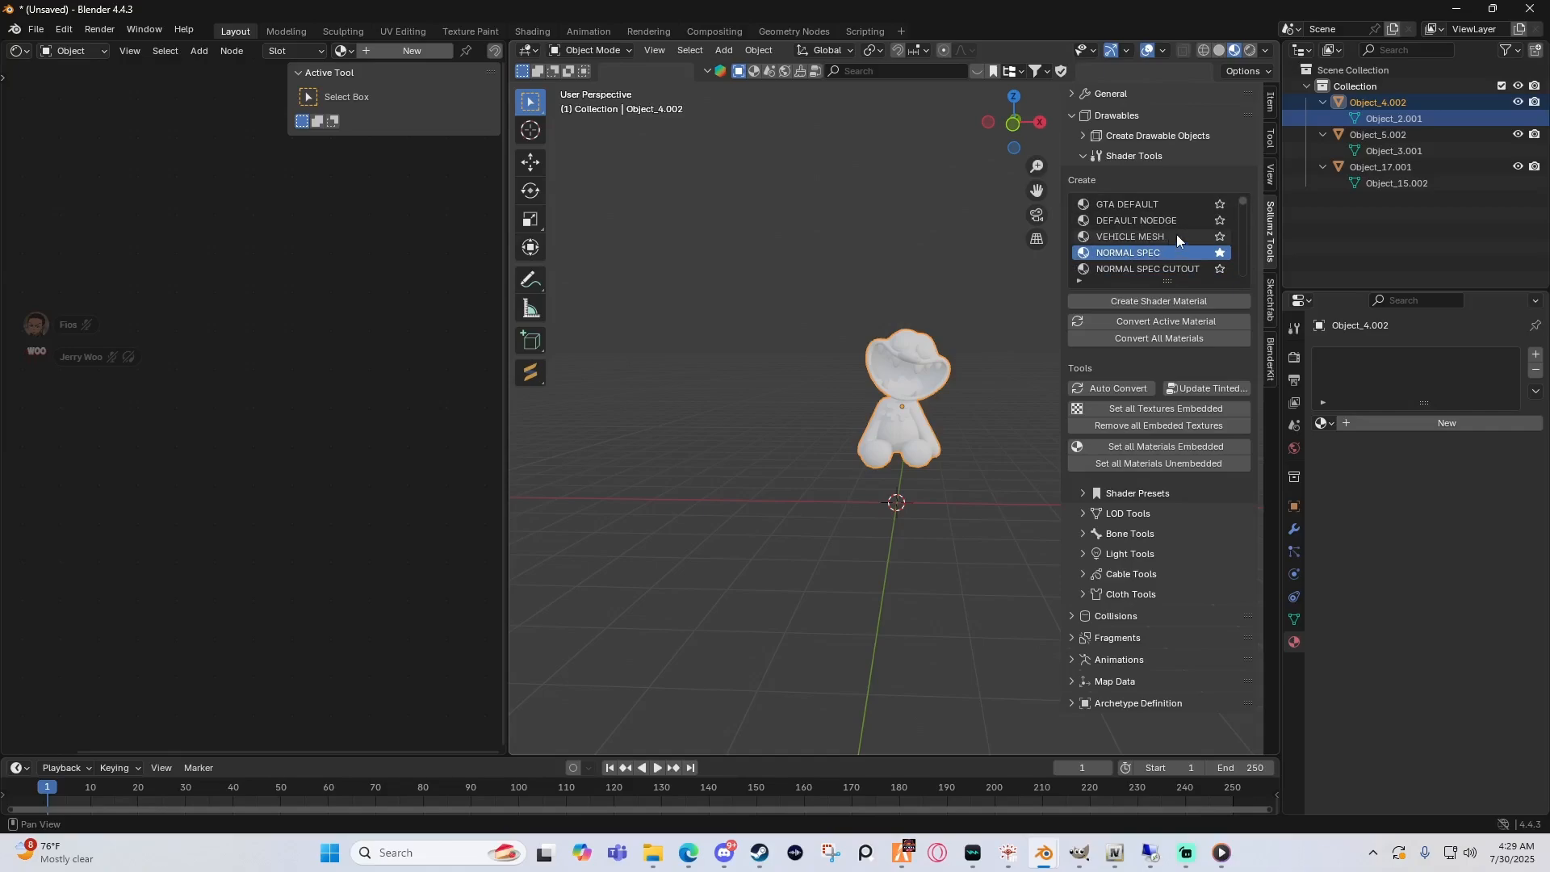
pyautogui.scroll(3, 1139, 255)
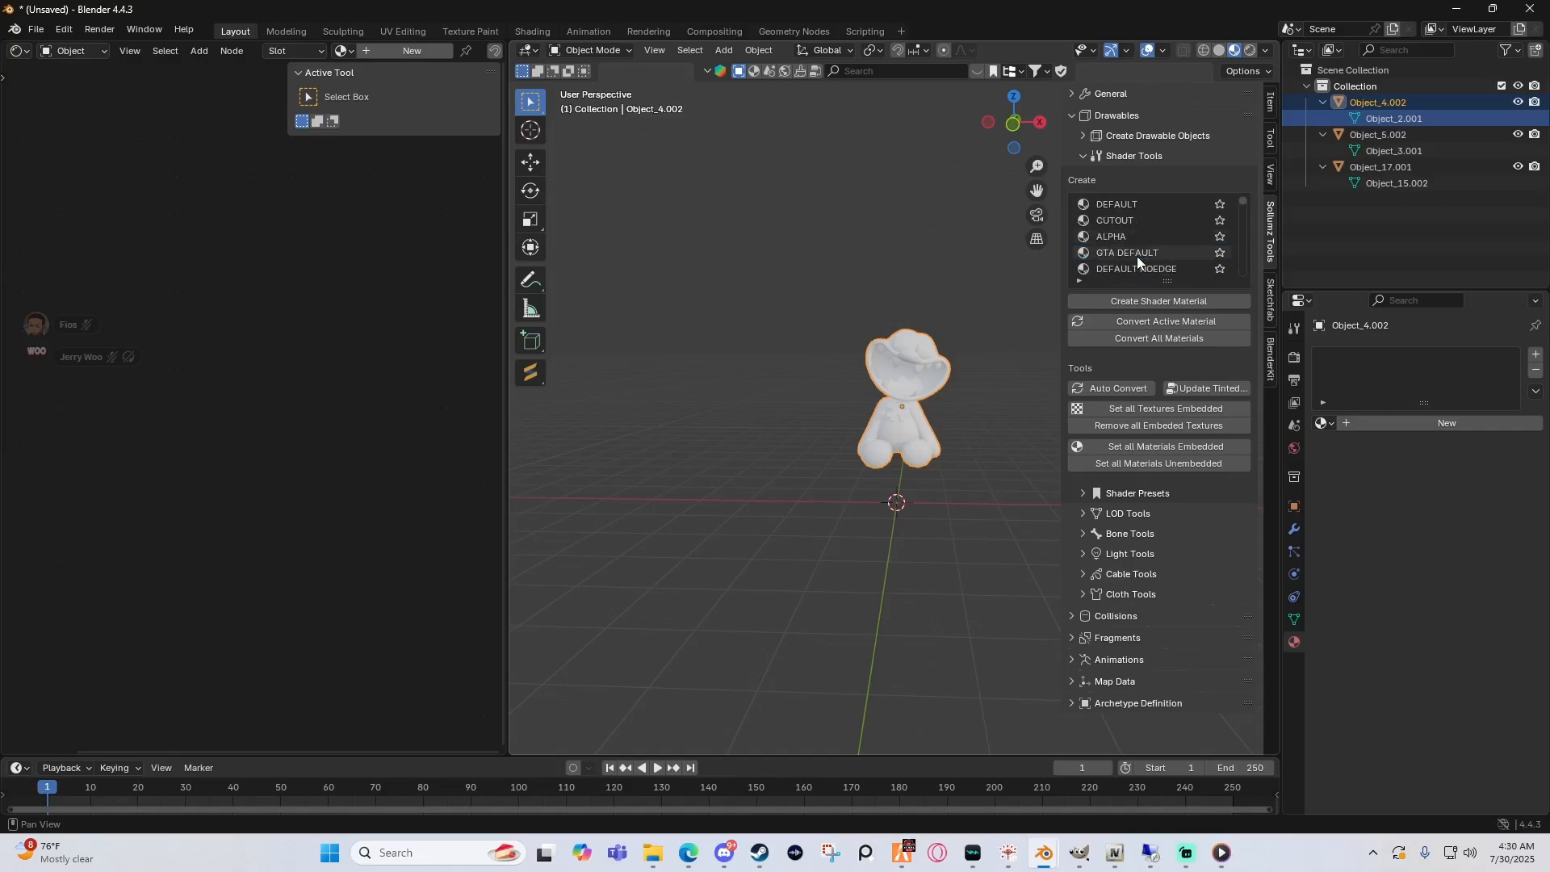
pyautogui.scroll(-4, 1139, 257)
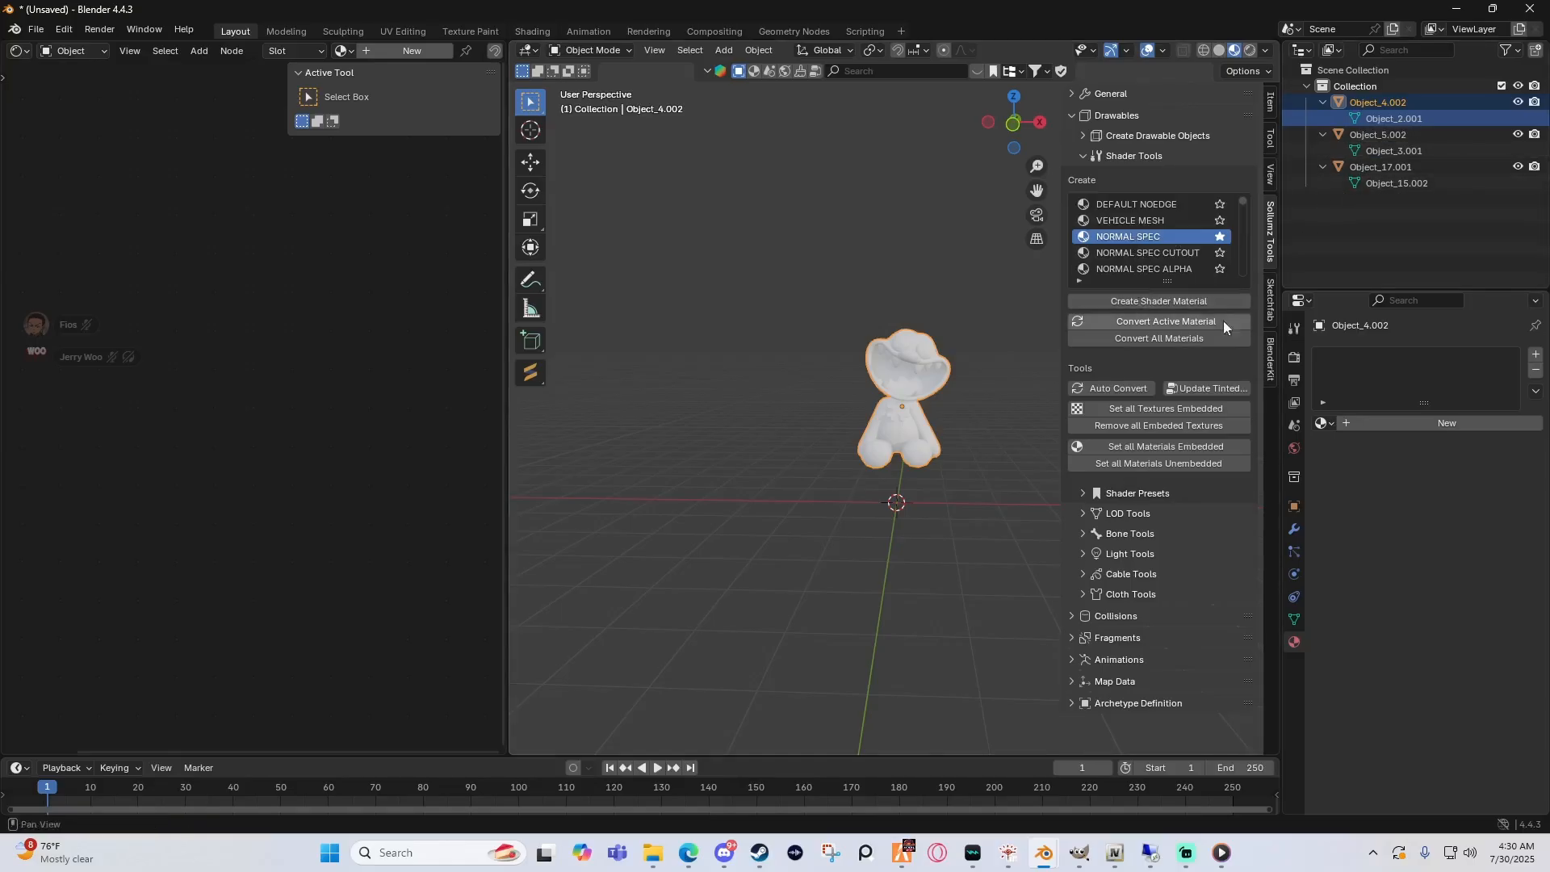
pyautogui.click(1160, 301)
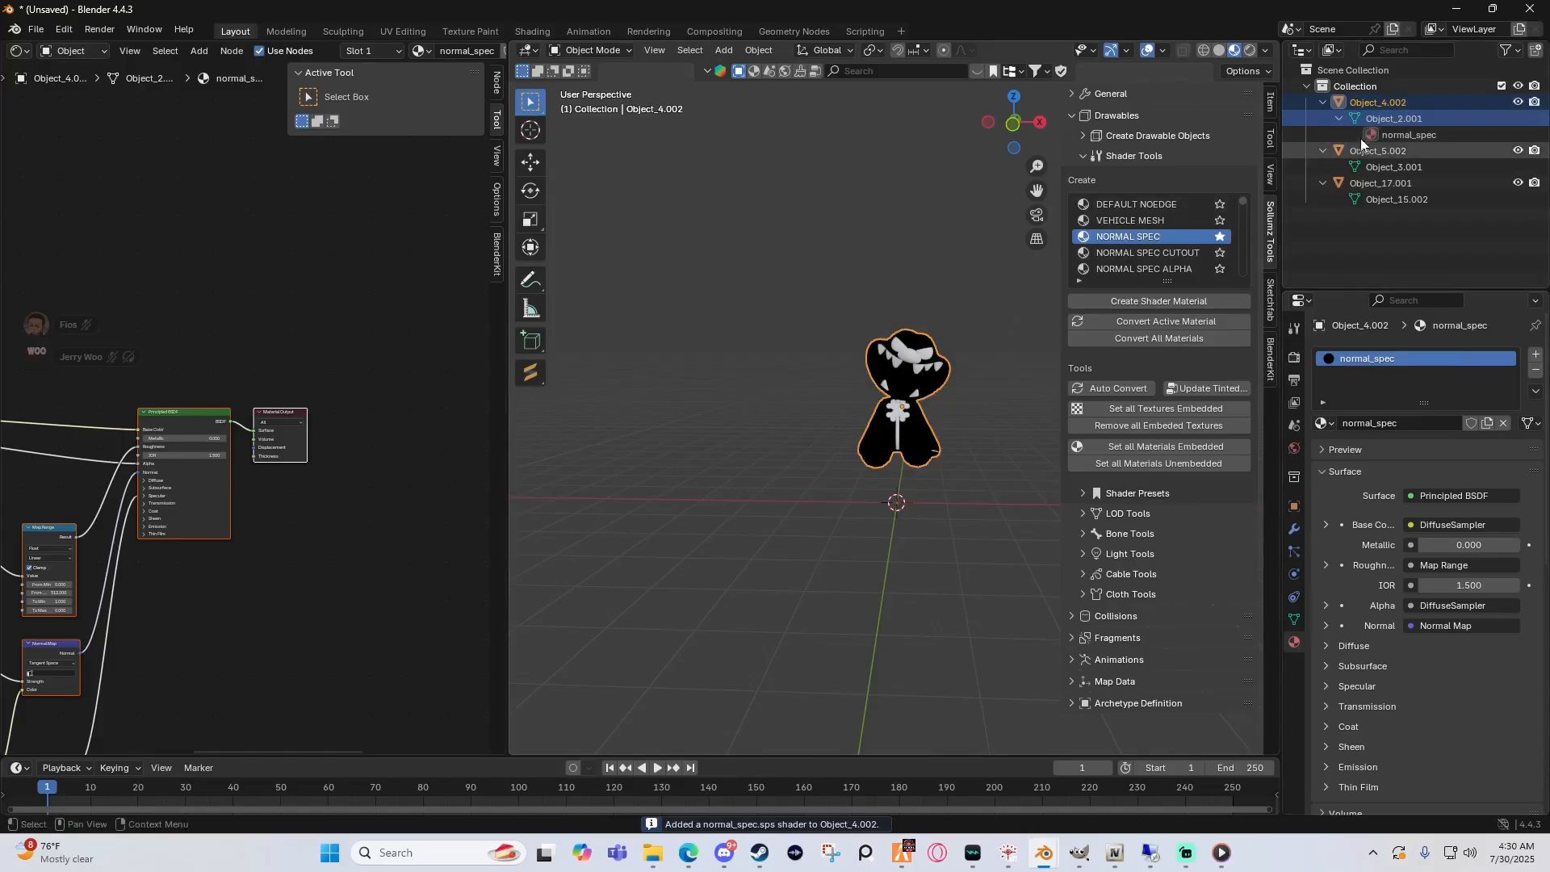
pyautogui.moveTo(893, 273)
pyautogui.mouseDown(button='middle')
pyautogui.moveTo(881, 331)
pyautogui.moveTo(887, 265)
pyautogui.mouseUp(button='middle')
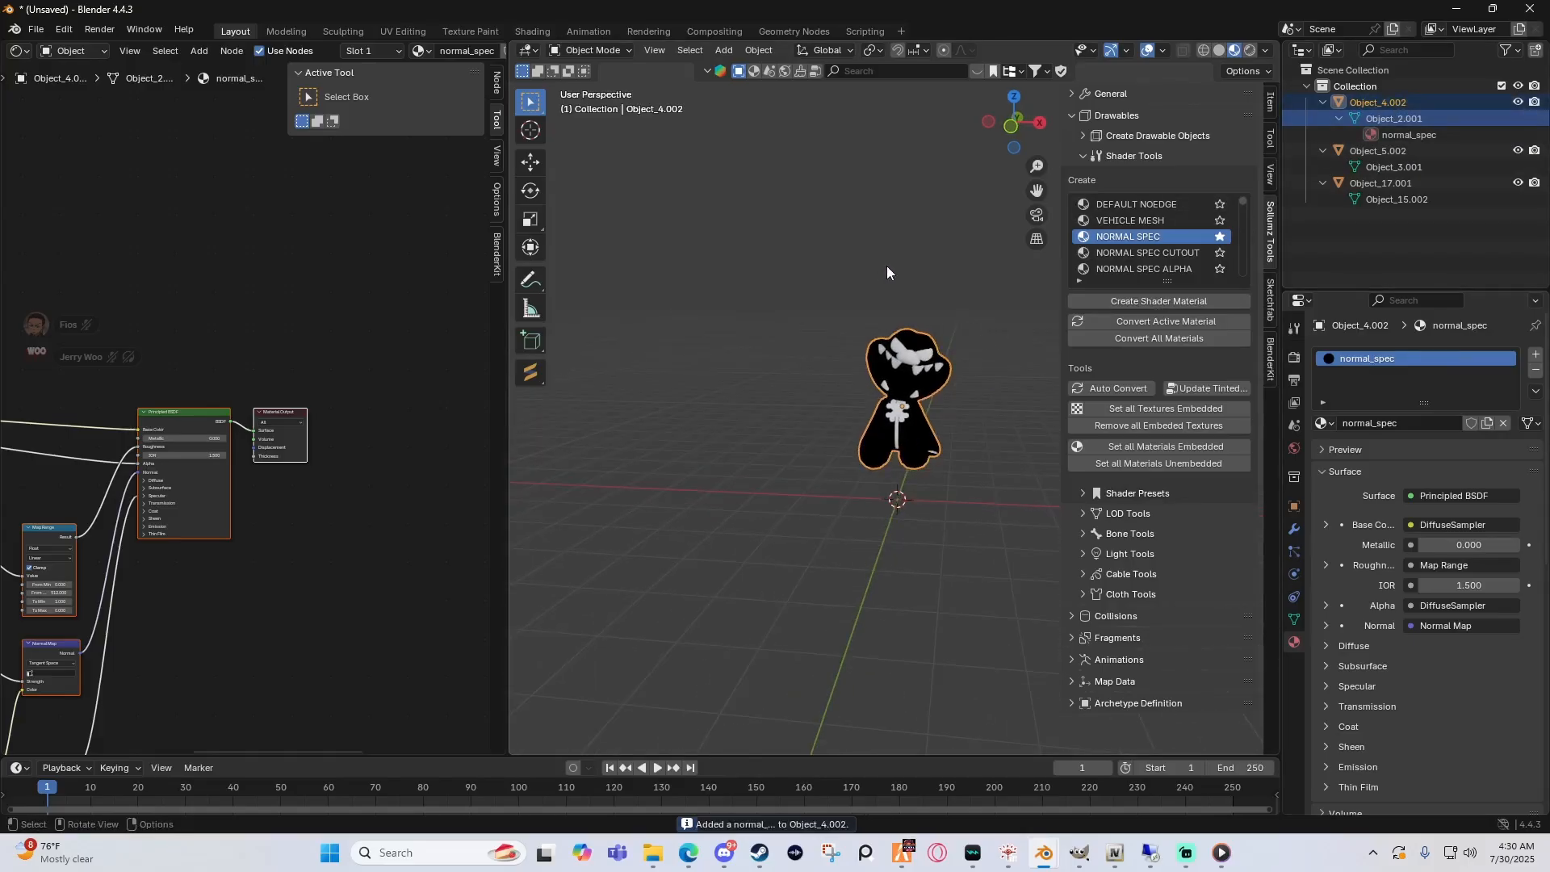
# Step: Create a separate NORMAL SPEC shader material on each of Object_5.002 and Object_17.001
pyautogui.click(1387, 167)
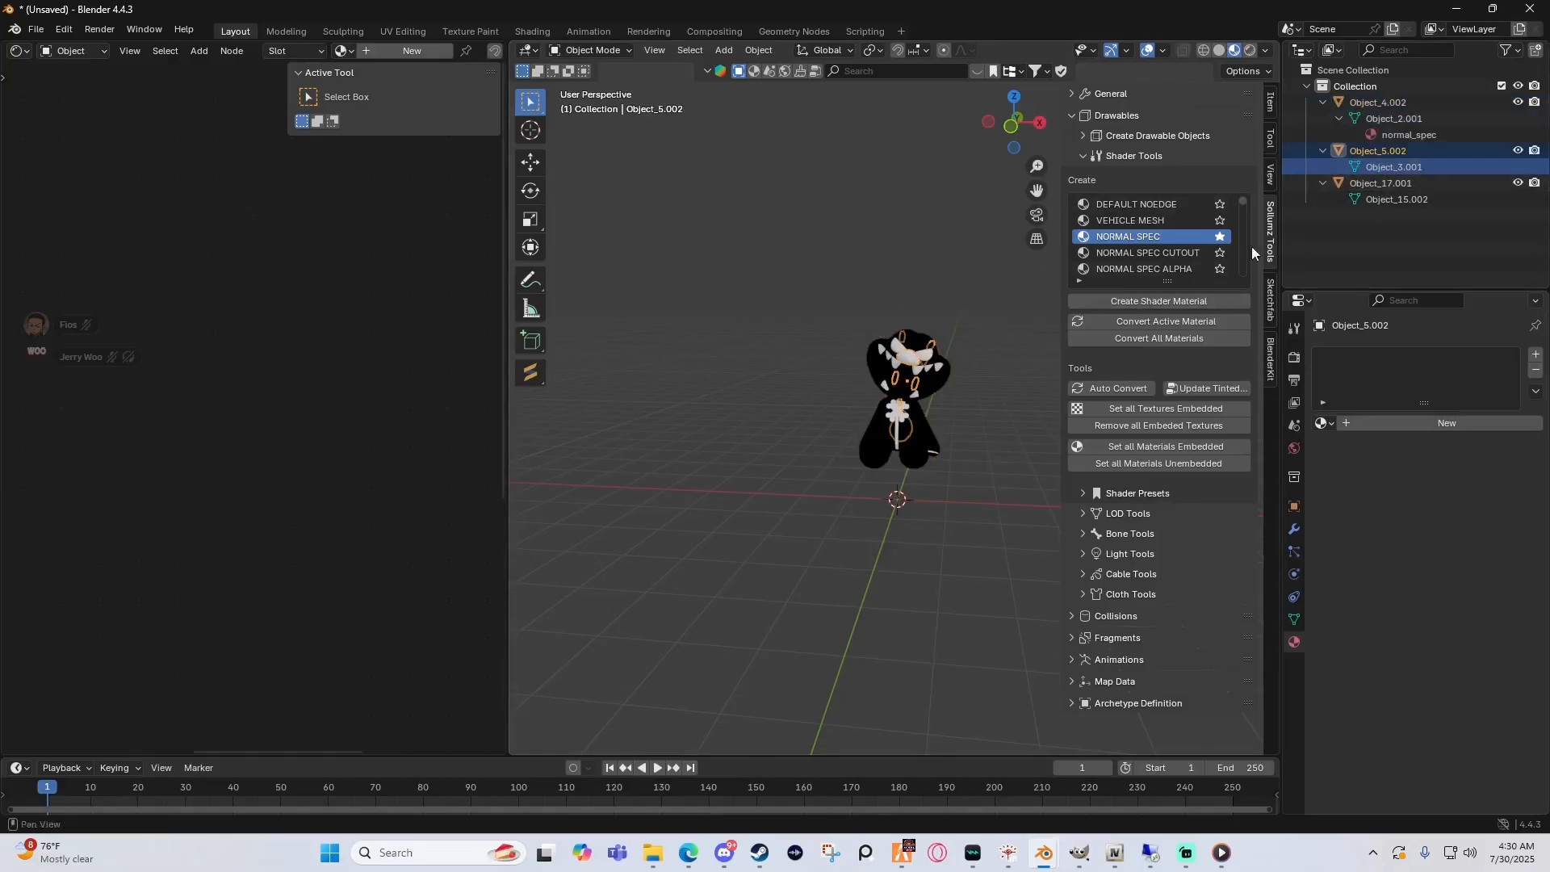
pyautogui.click(1131, 302)
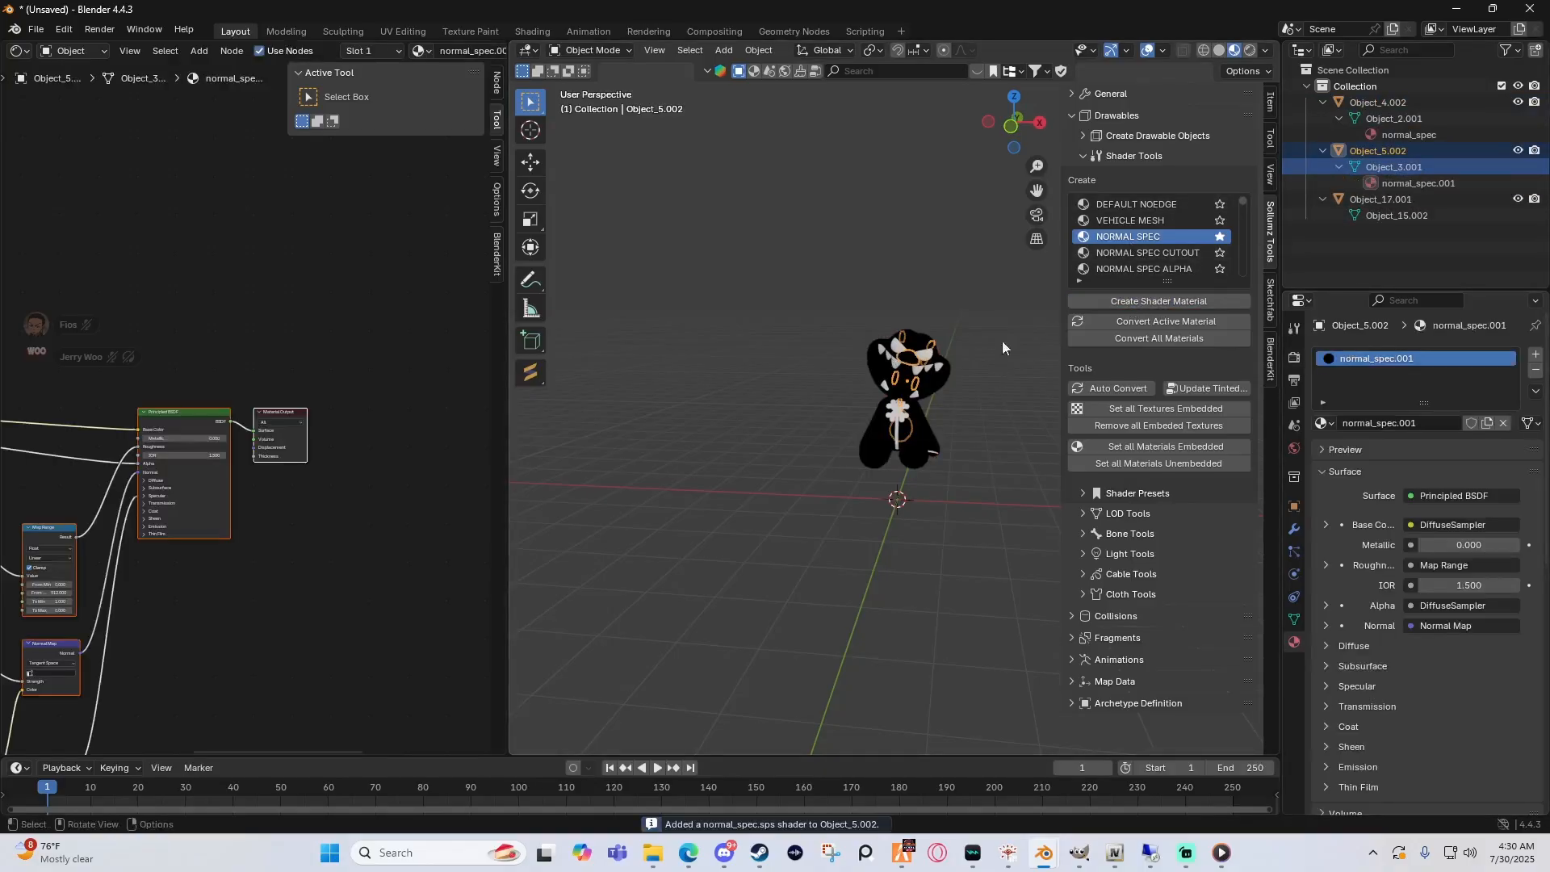
pyautogui.click(1392, 216)
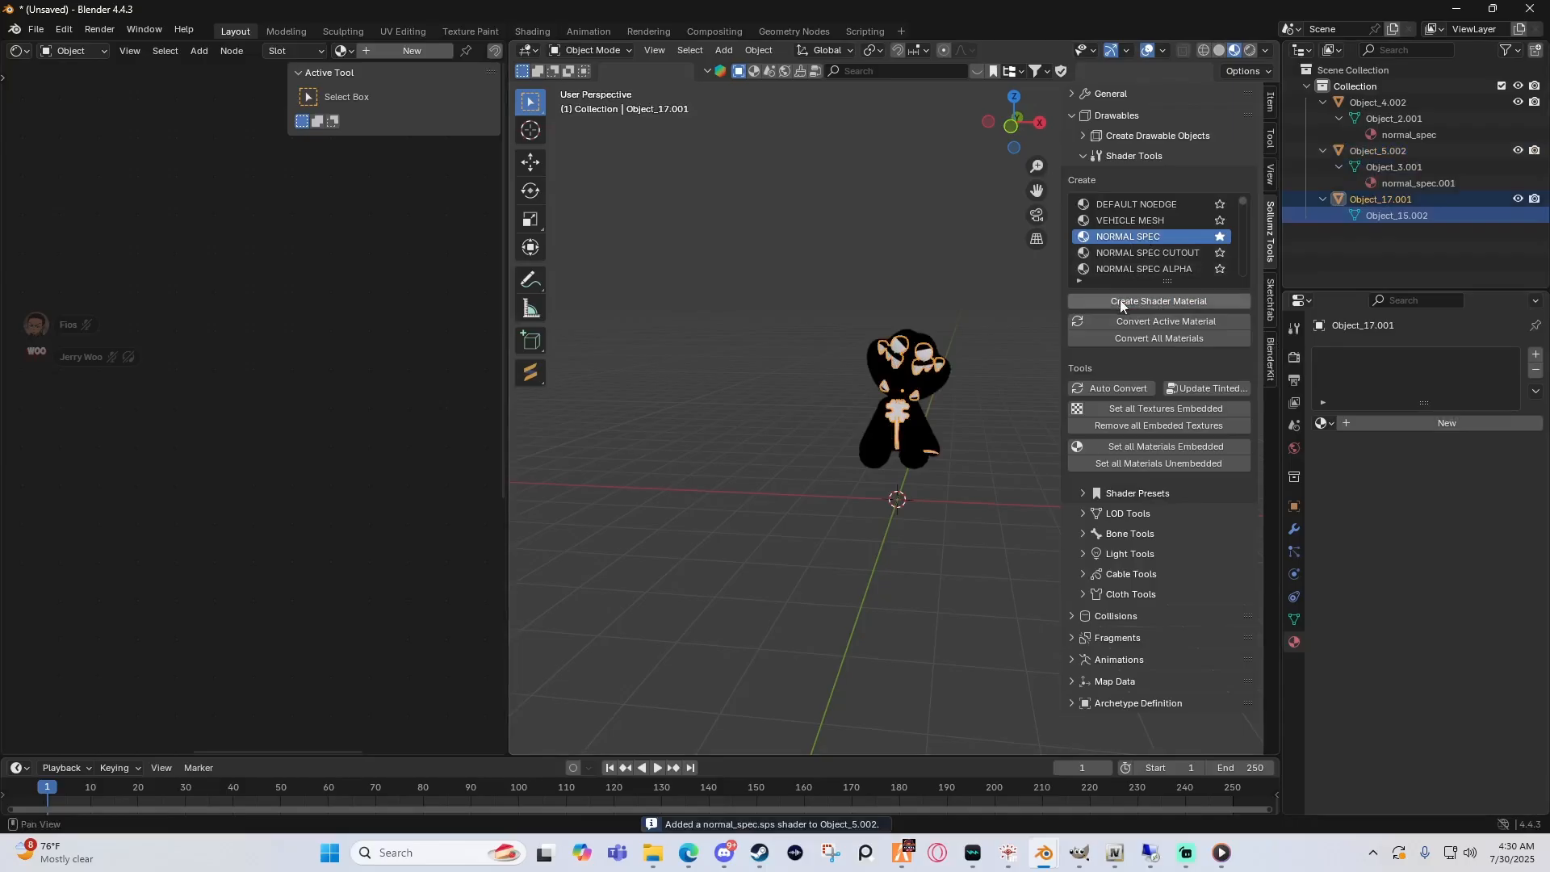
pyautogui.click(1103, 304)
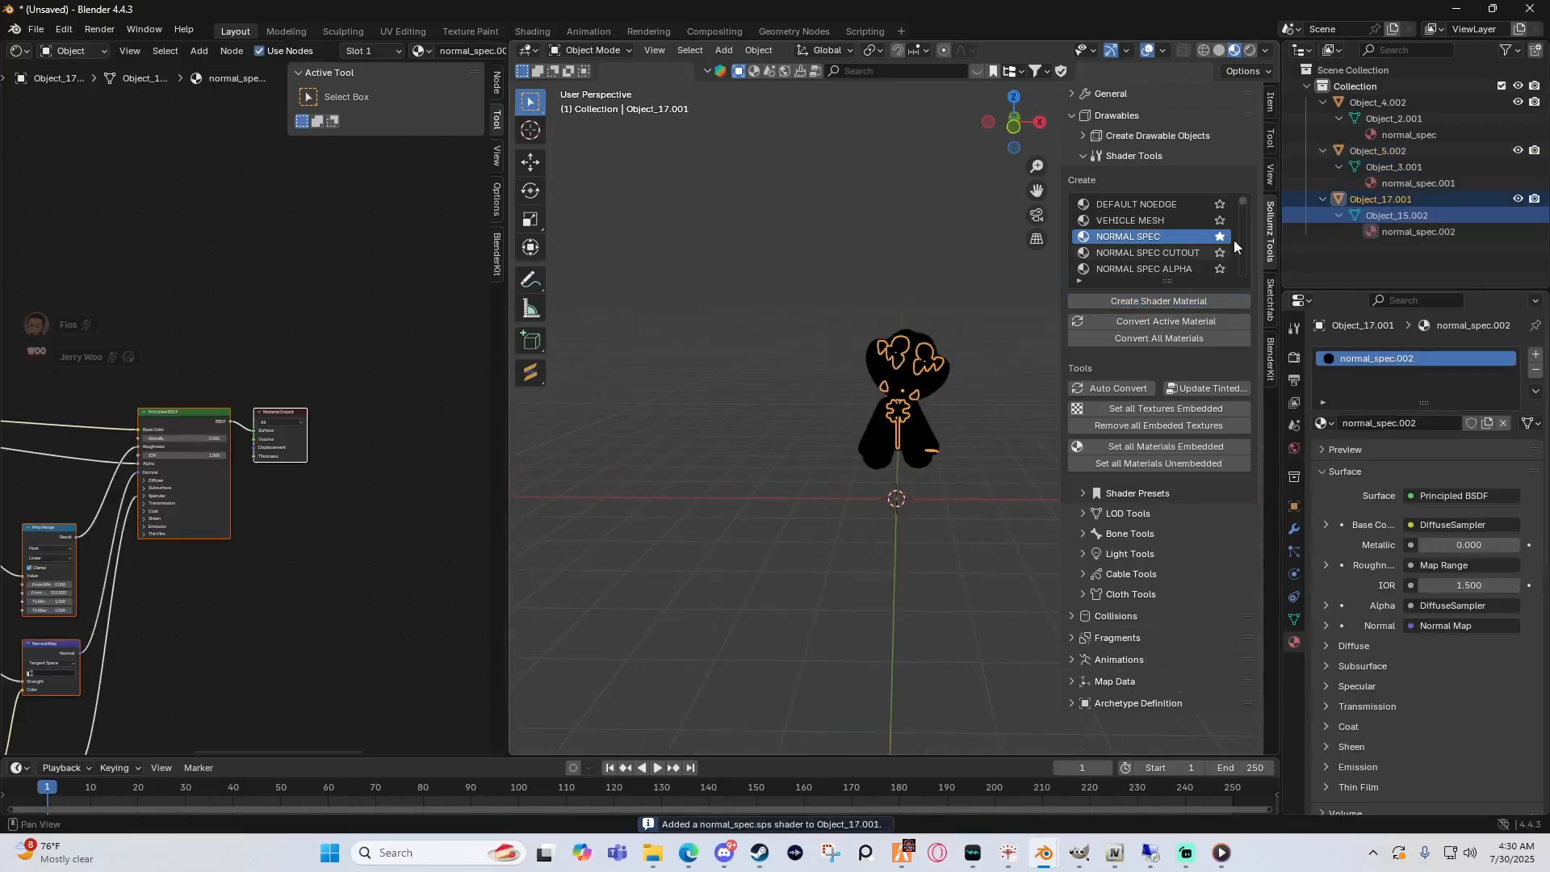
# Step: Clear the selection and widen the Shader Editor area beside the 3D viewport
pyautogui.click(777, 270)
pyautogui.scroll(-2, 778, 270)
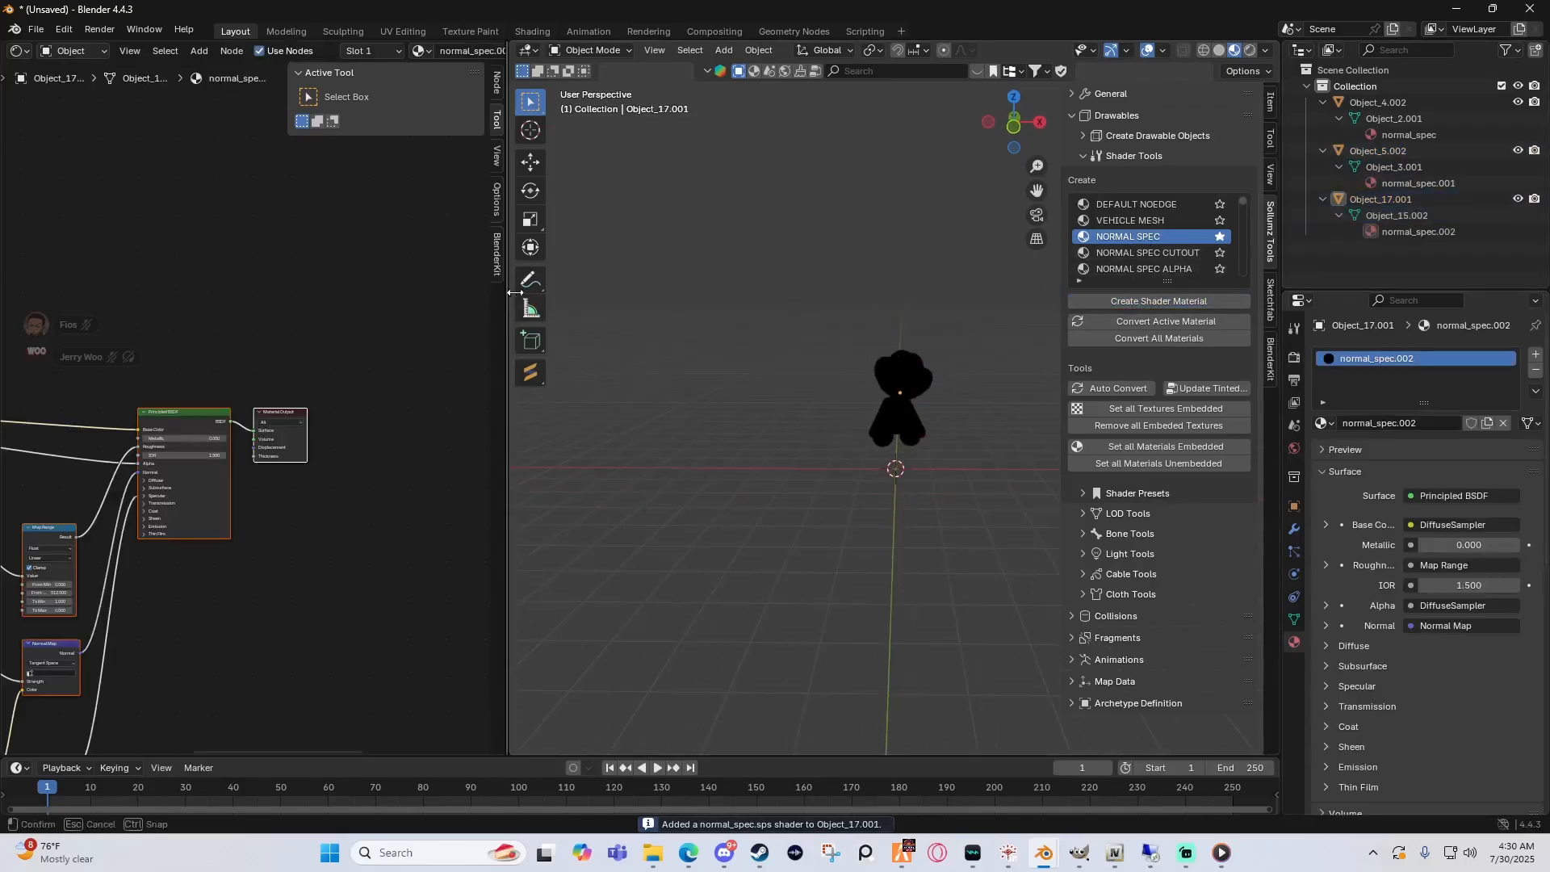
pyautogui.moveTo(509, 317); pyautogui.dragTo(552, 299)
pyautogui.moveTo(73, 264); pyautogui.dragTo(373, 216, button='middle')
pyautogui.moveTo(181, 245); pyautogui.dragTo(372, 207, button='middle')
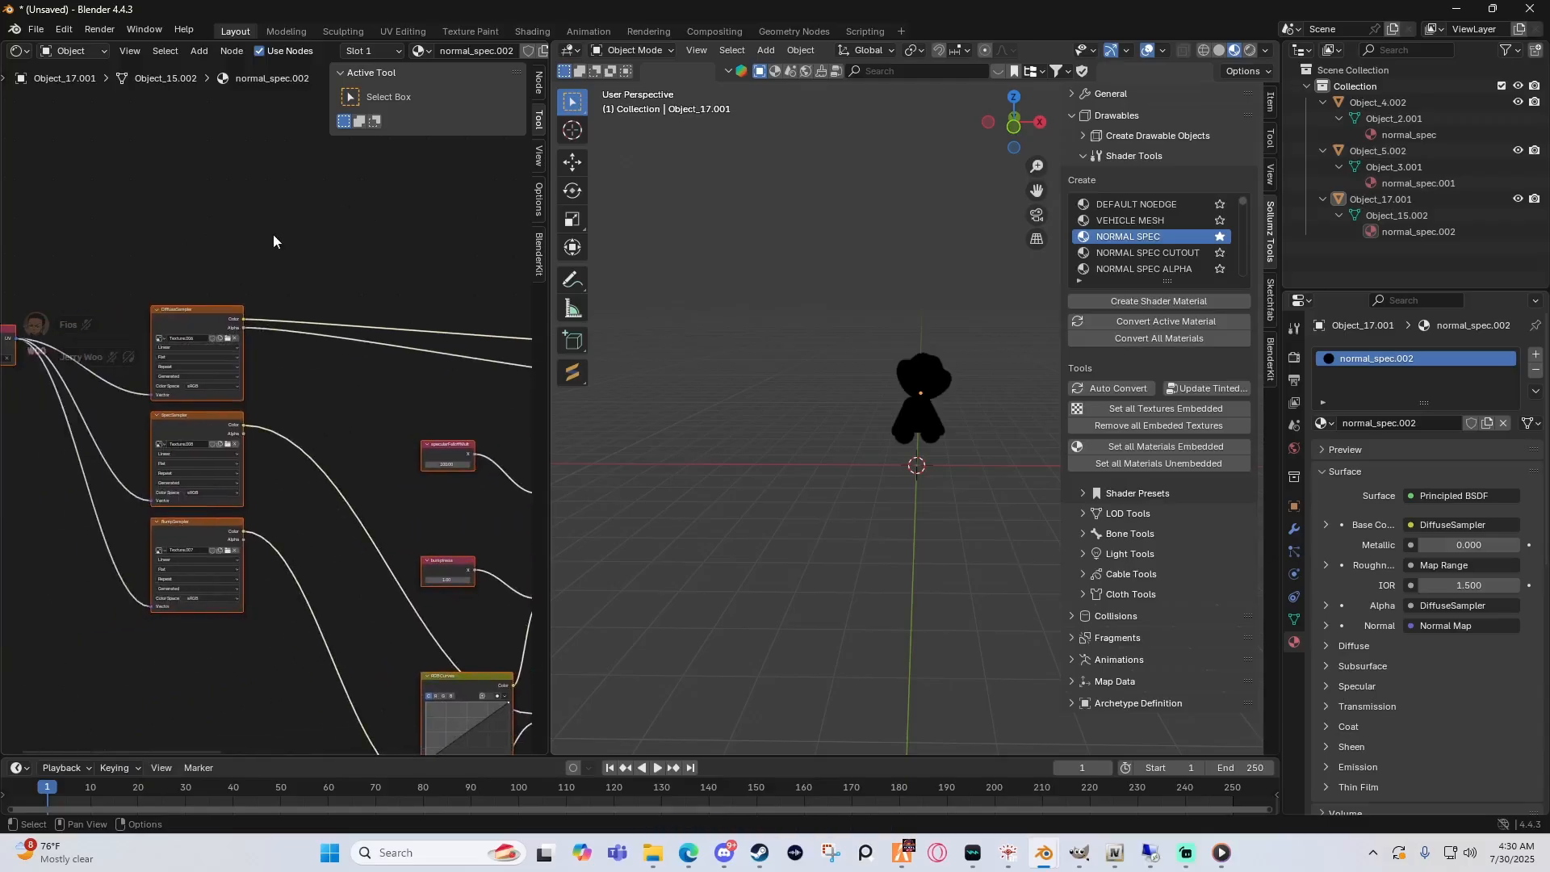
pyautogui.scroll(-5, 310, 210)
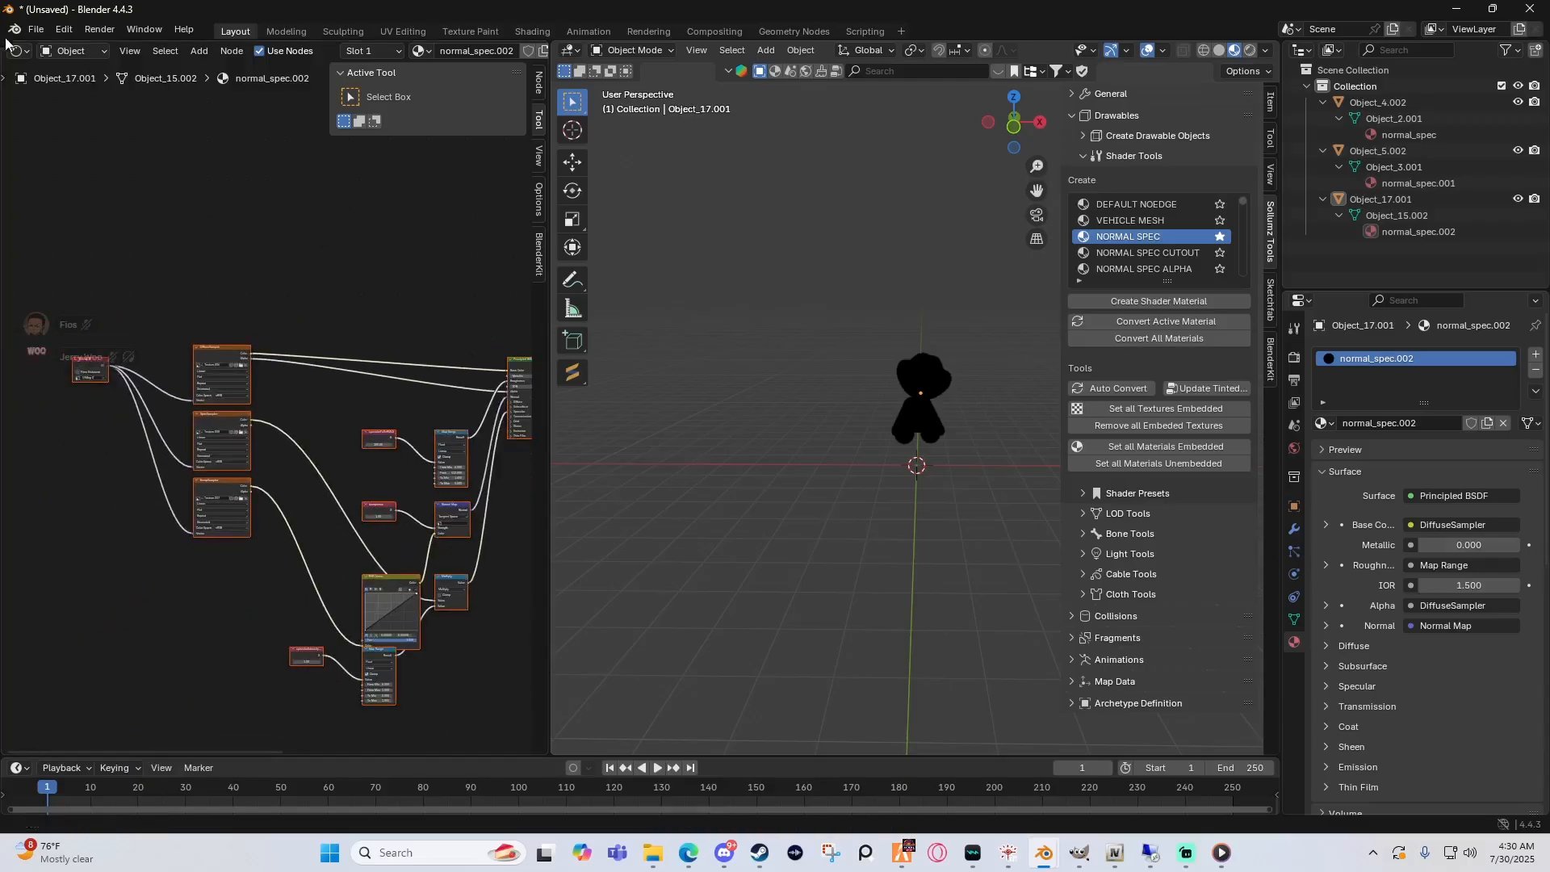
pyautogui.moveTo(417, 332); pyautogui.dragTo(365, 319, button='middle')
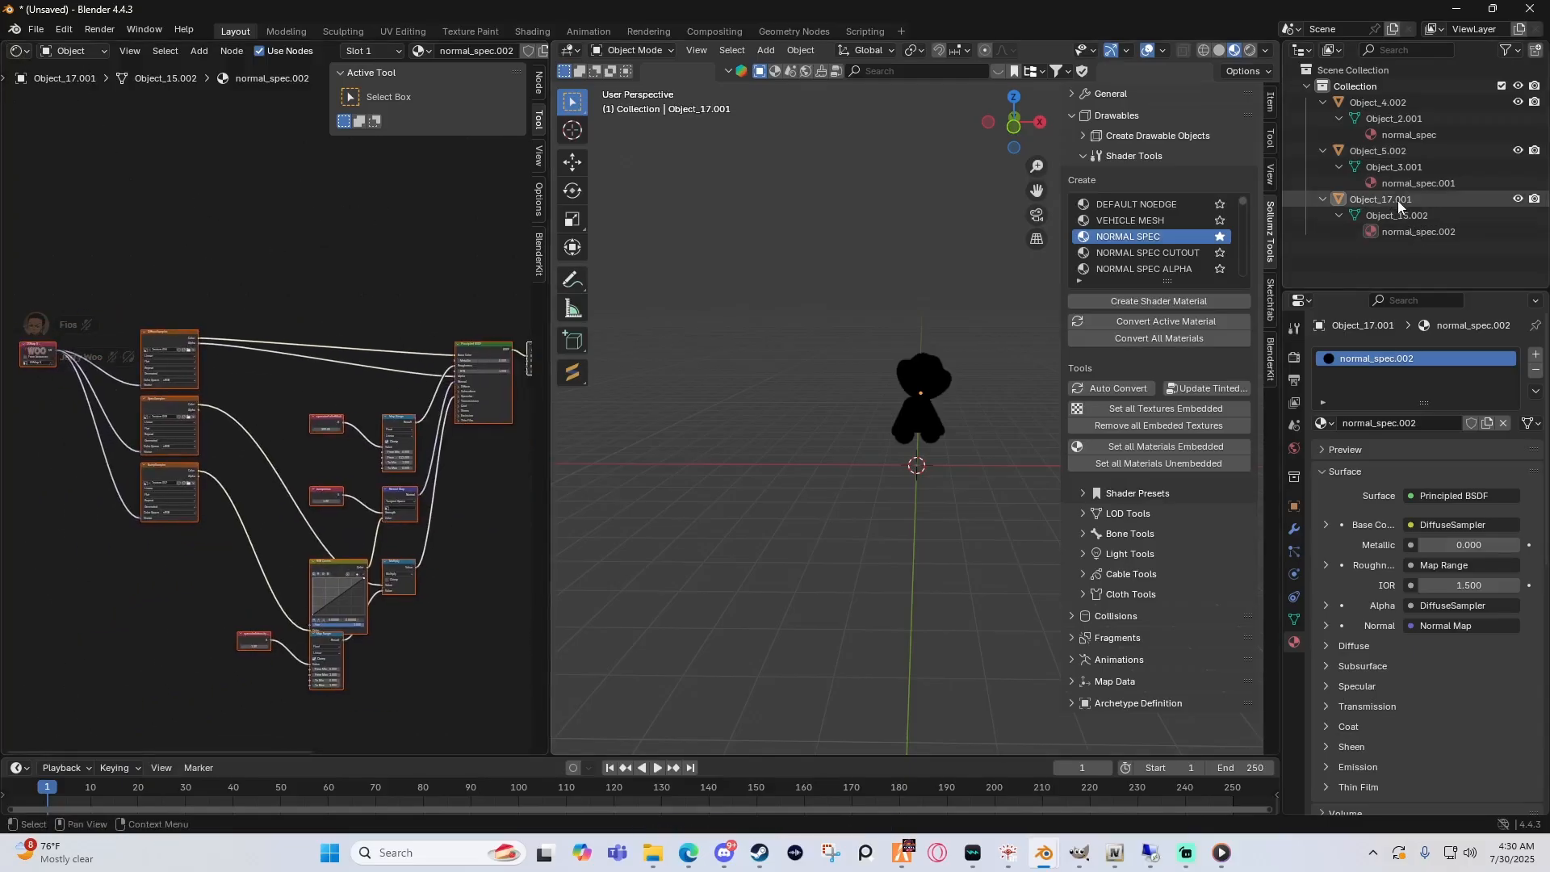
# Step: Load tutorial2.png from the pngs folder into the DiffuseSampler node of Object_4.002's normal_spec material
pyautogui.click(1395, 166)
pyautogui.click(1392, 118)
pyautogui.moveTo(303, 289); pyautogui.dragTo(374, 277, button='middle')
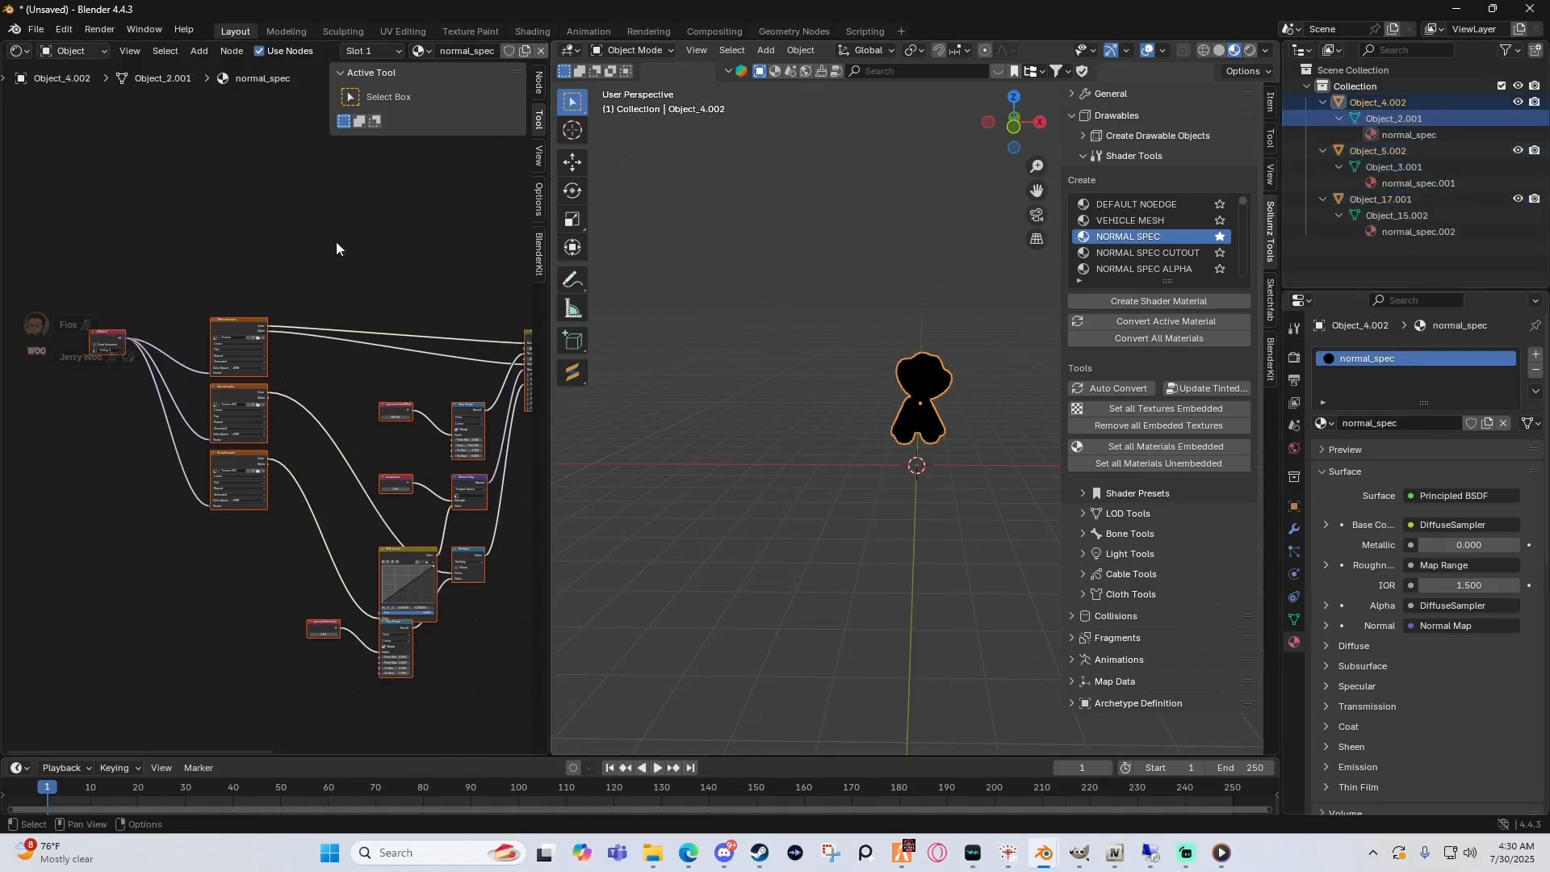
pyautogui.scroll(2, 301, 256)
pyautogui.scroll(-4, 323, 263)
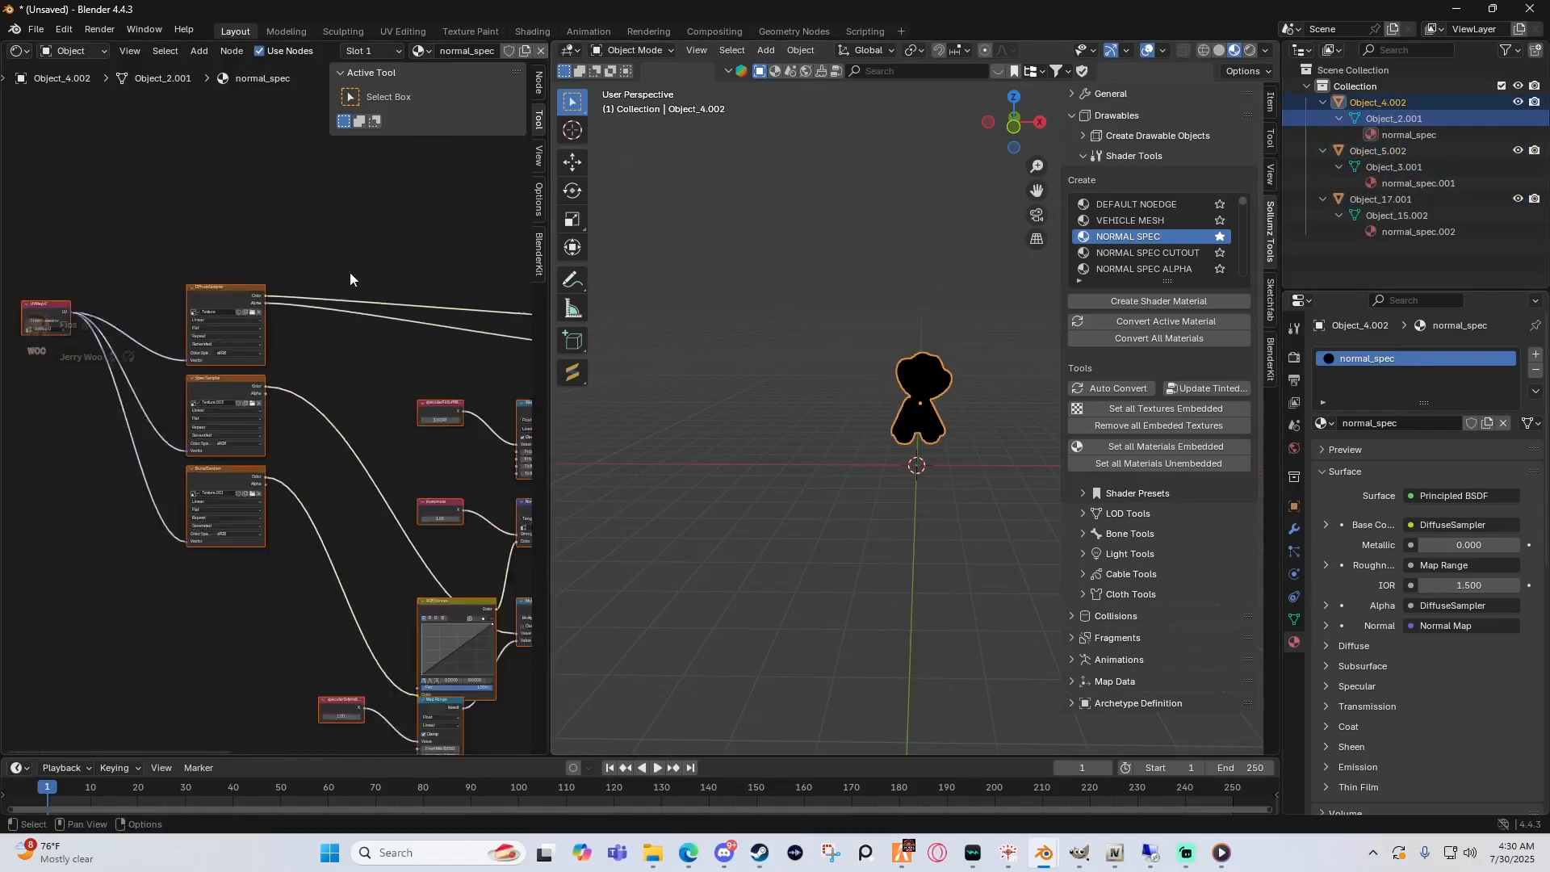
pyautogui.moveTo(372, 322); pyautogui.dragTo(370, 270, button='middle')
pyautogui.scroll(4, 291, 284)
pyautogui.scroll(4, 329, 307)
pyautogui.scroll(2, 305, 281)
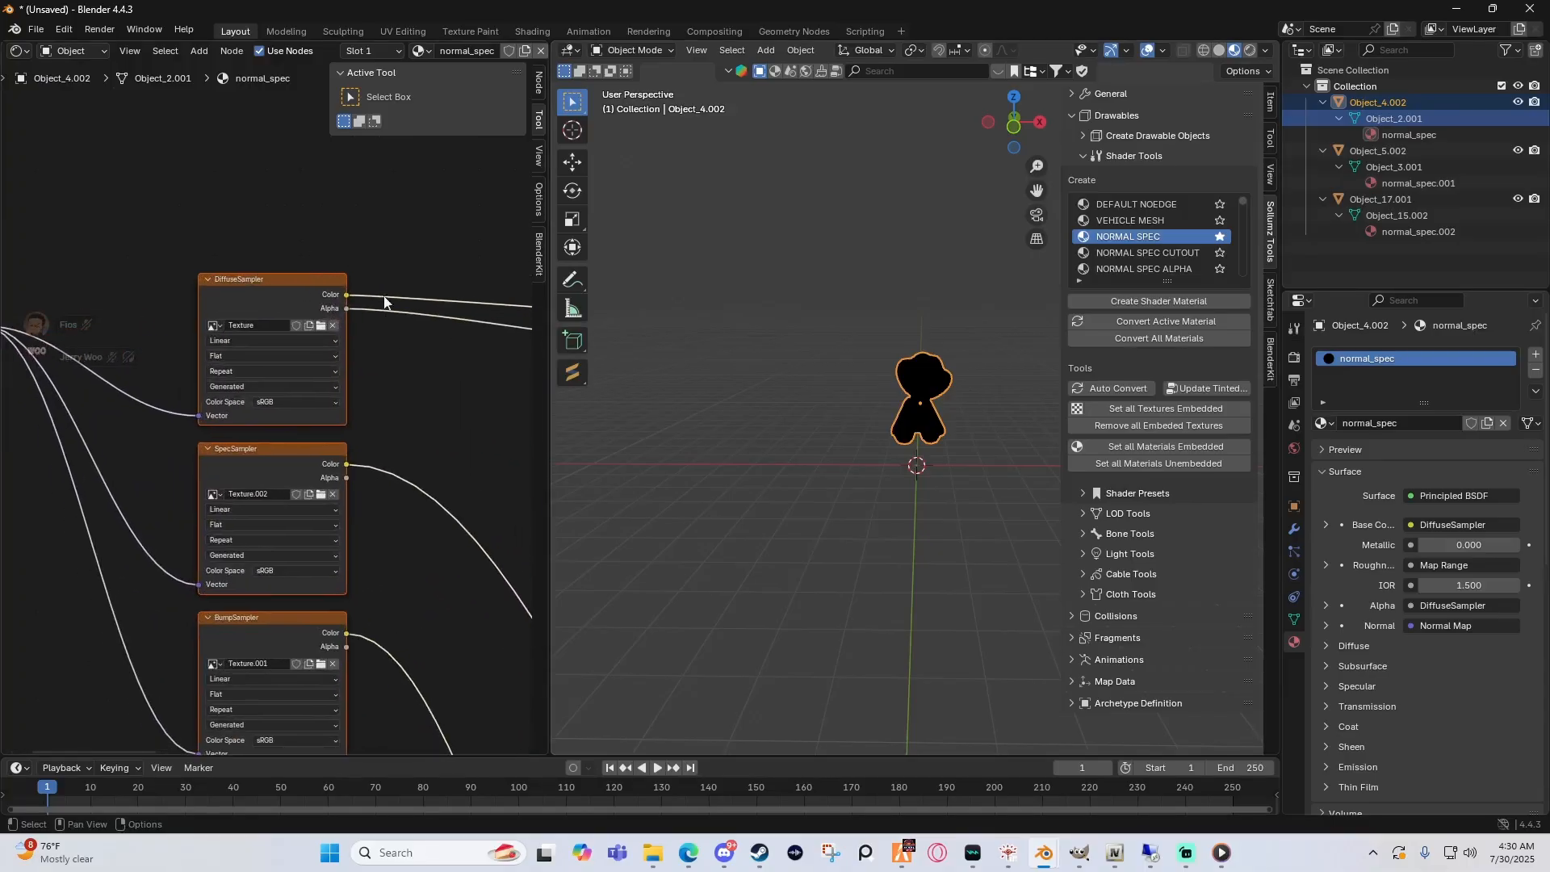
pyautogui.click(324, 327)
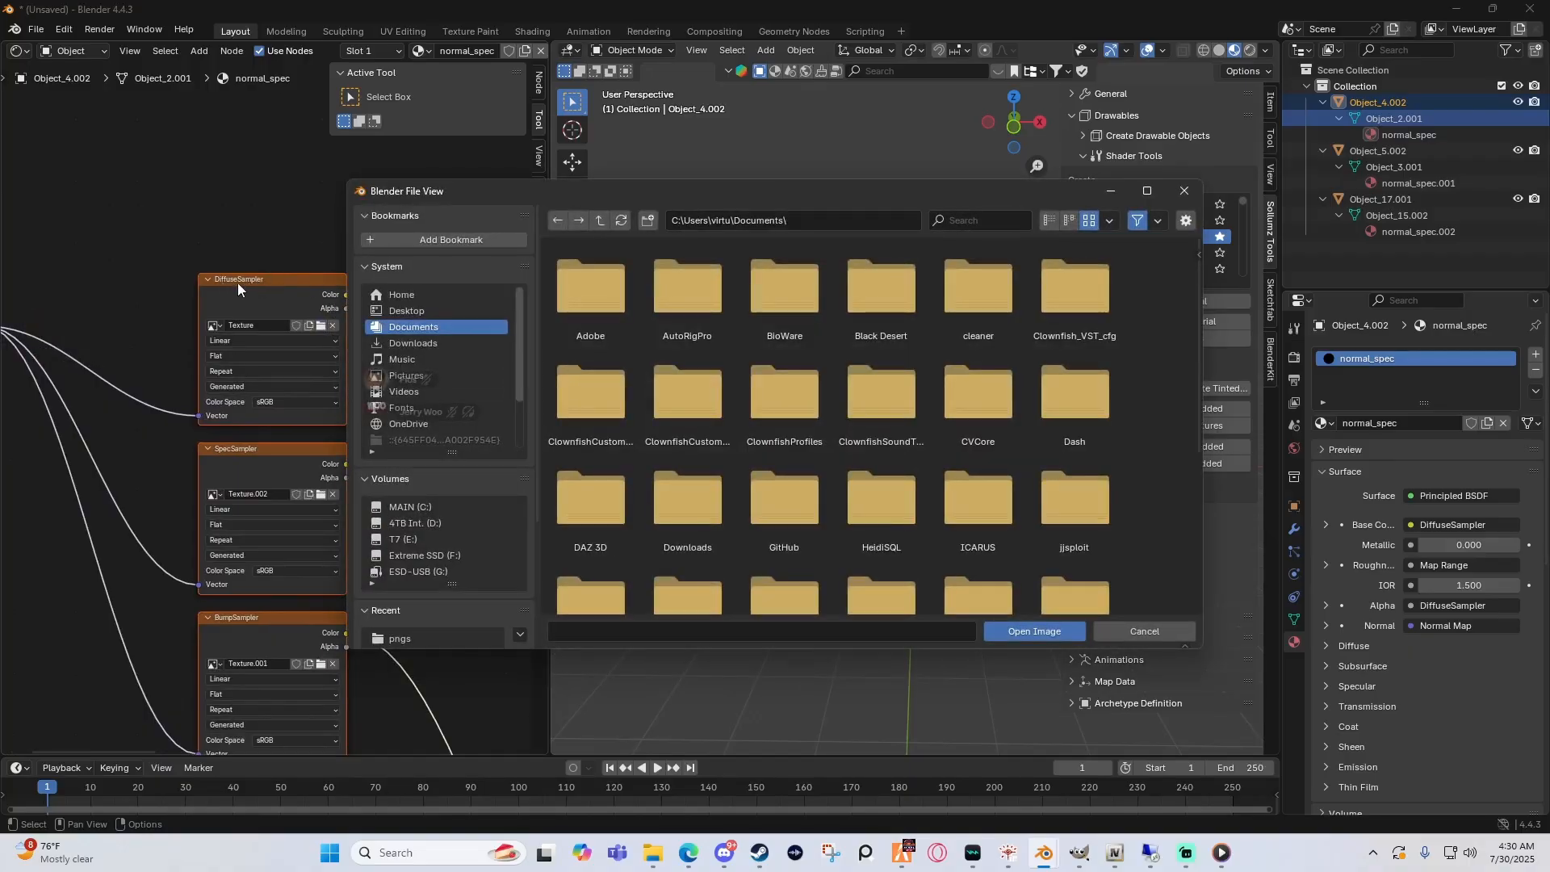
pyautogui.click(298, 322)
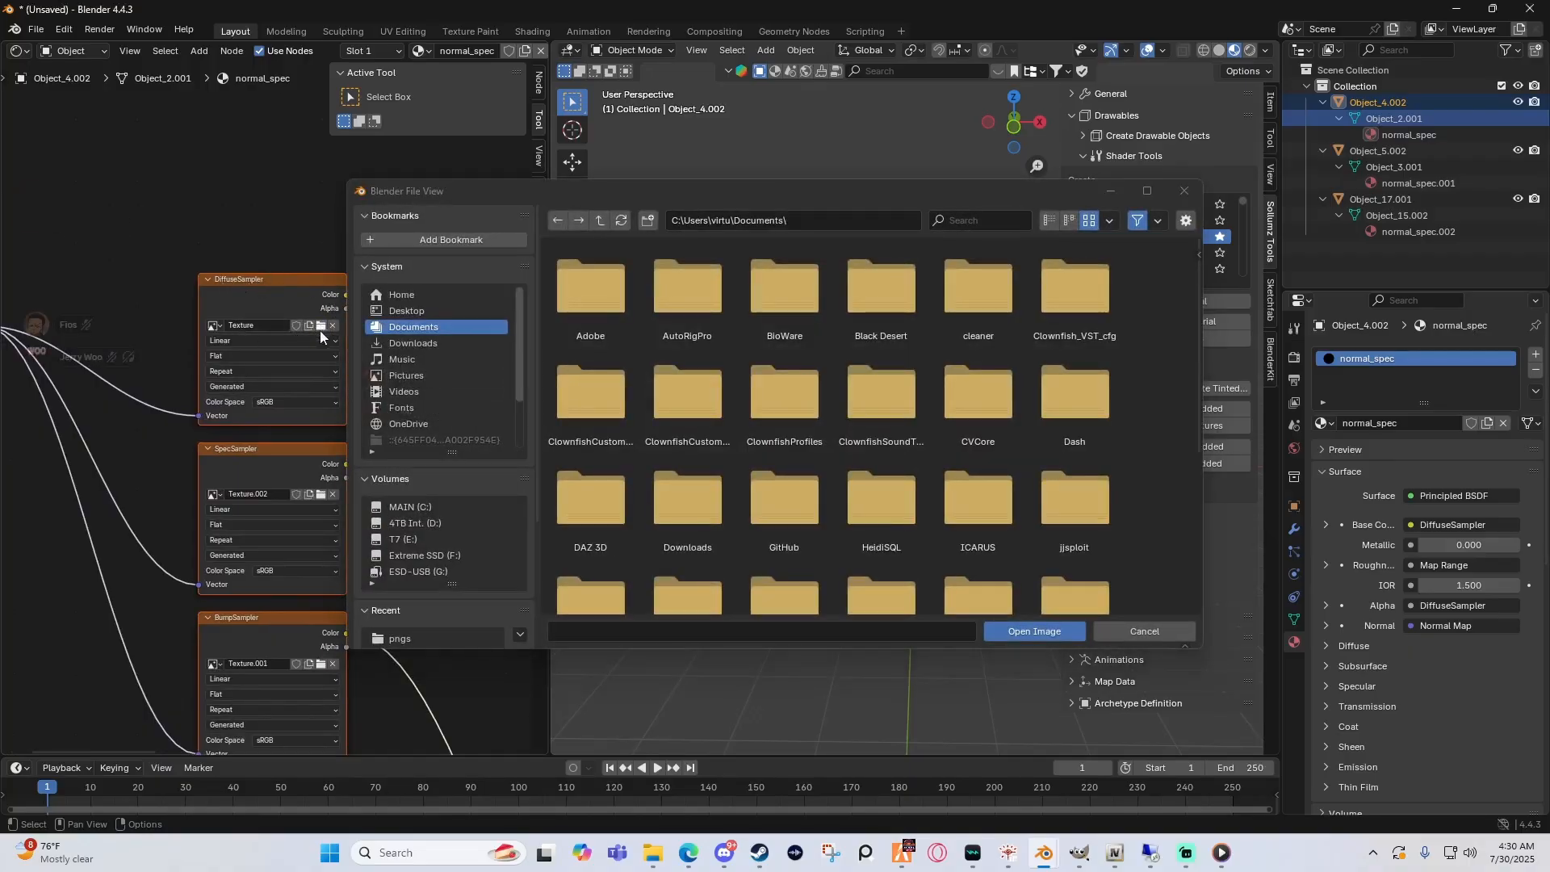
pyautogui.click(419, 638)
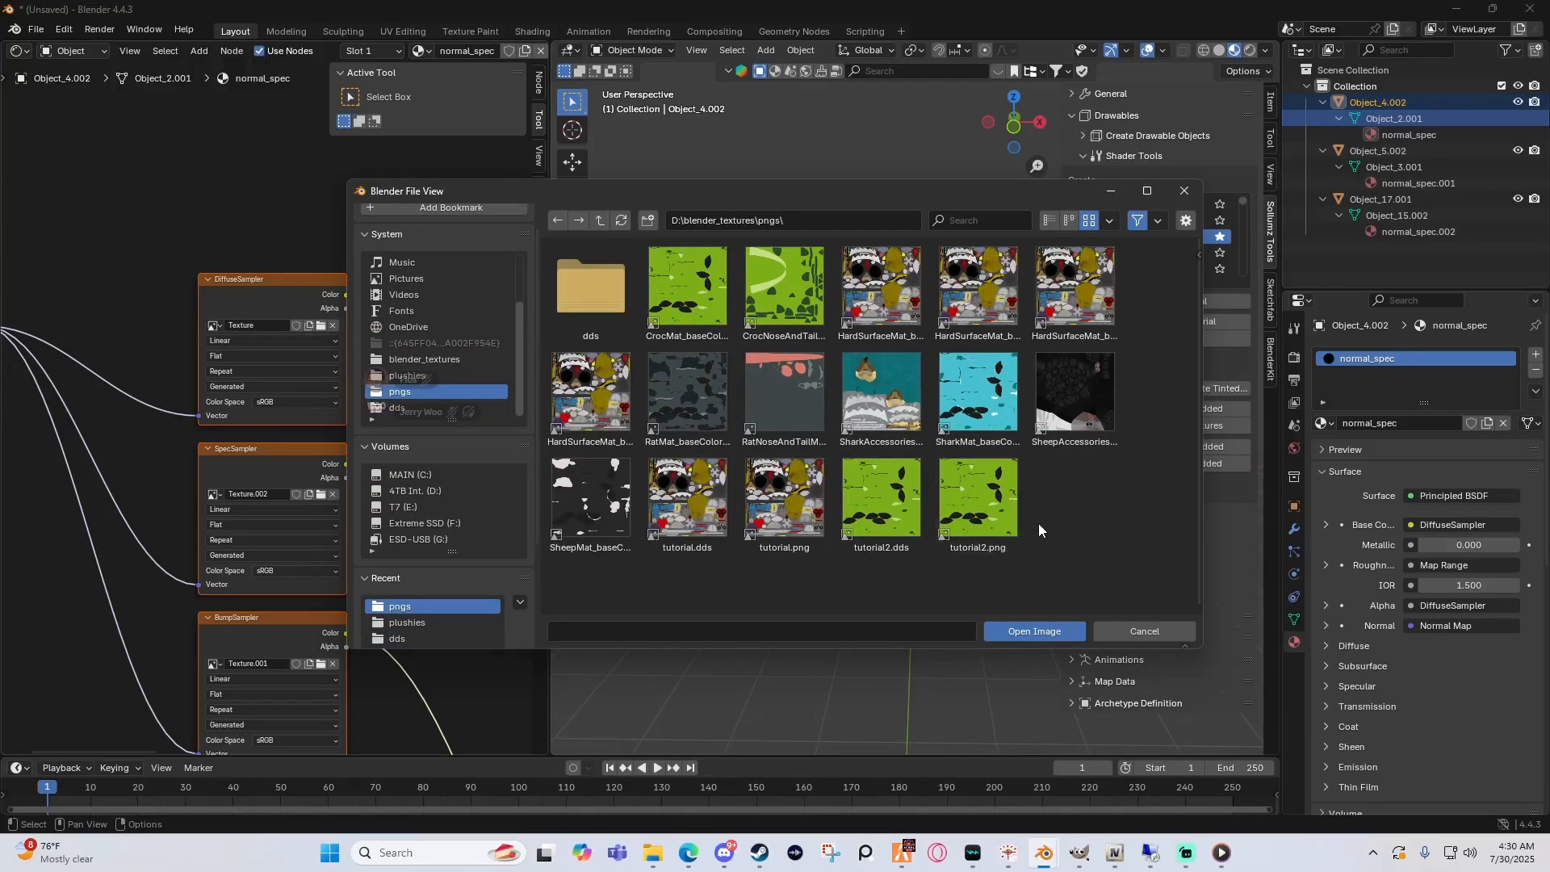
pyautogui.click(987, 501)
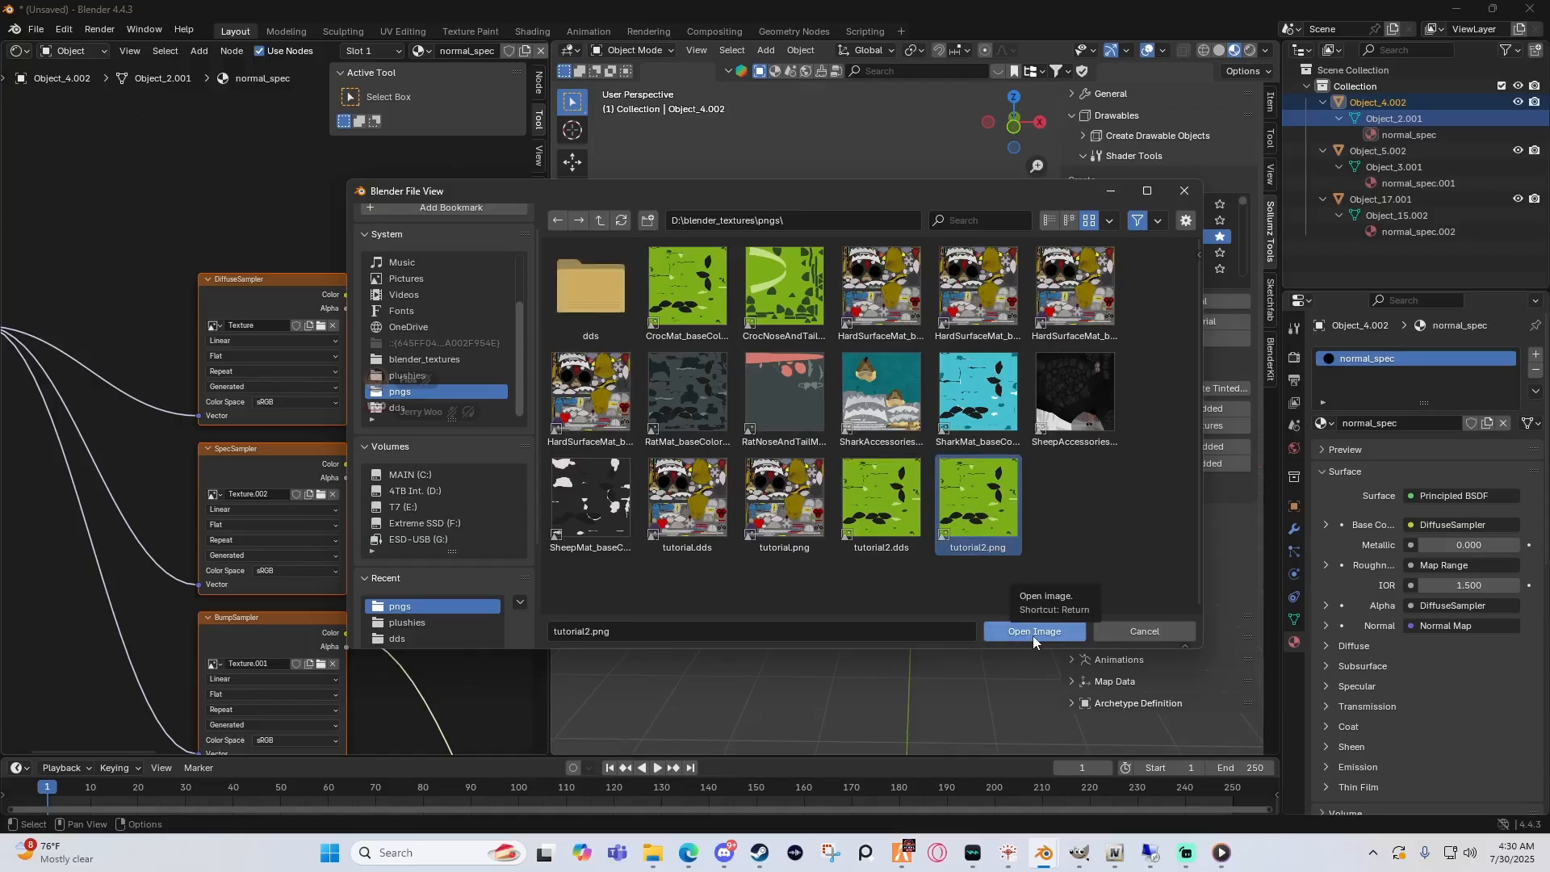
pyautogui.click(1032, 634)
pyautogui.scroll(5, 853, 352)
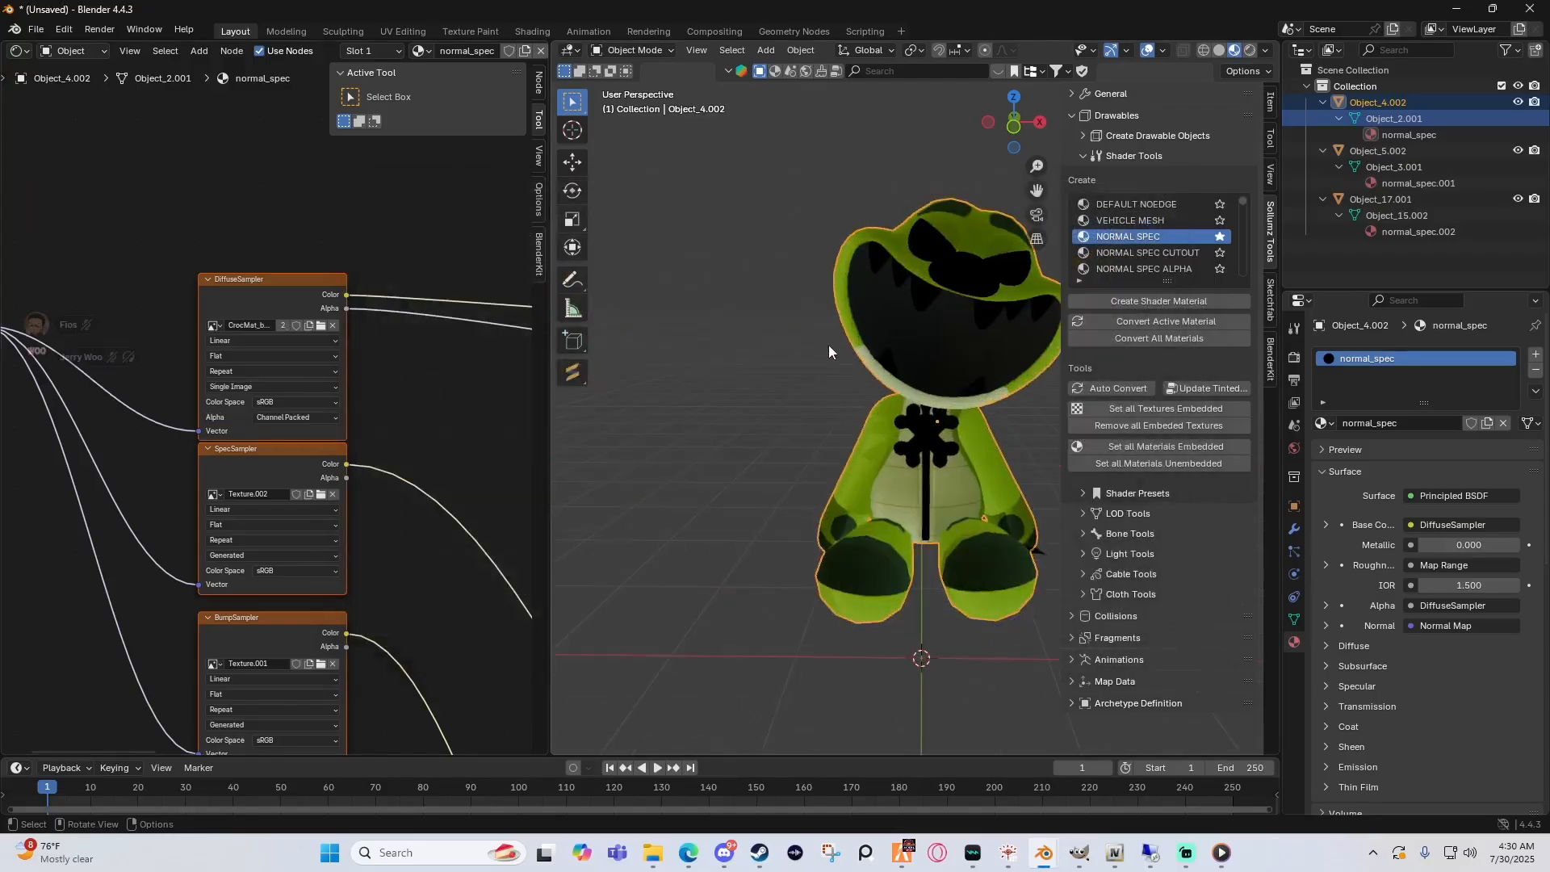
pyautogui.moveTo(828, 346); pyautogui.dragTo(894, 347, button='middle')
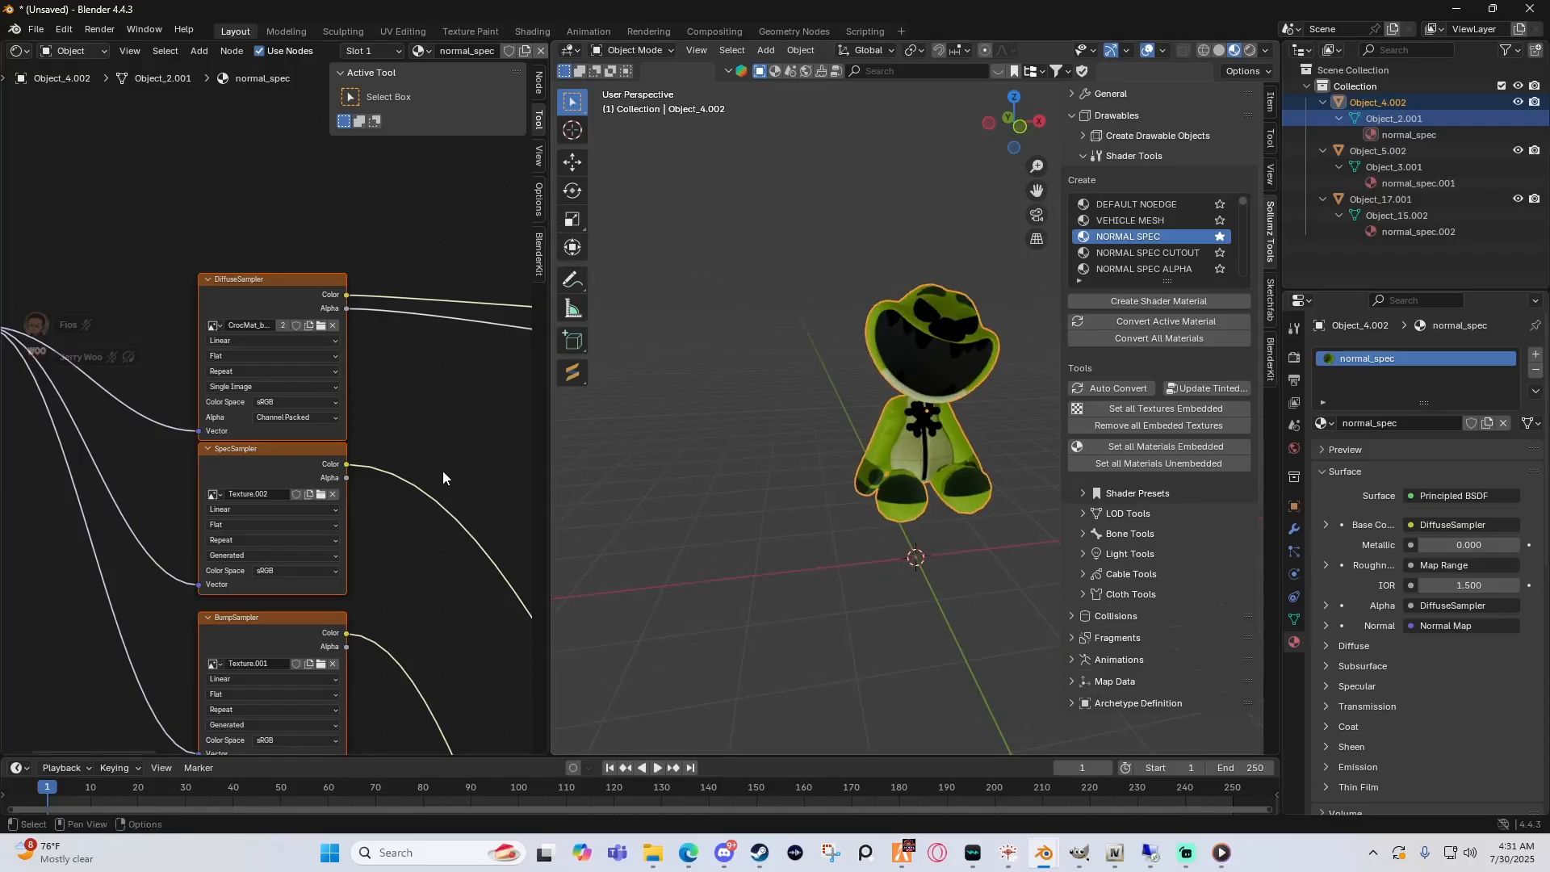
# Step: Unlink the placeholder textures from the SpecSampler and BumpSampler nodes of Object_4.002's material
pyautogui.scroll(-3, 305, 372)
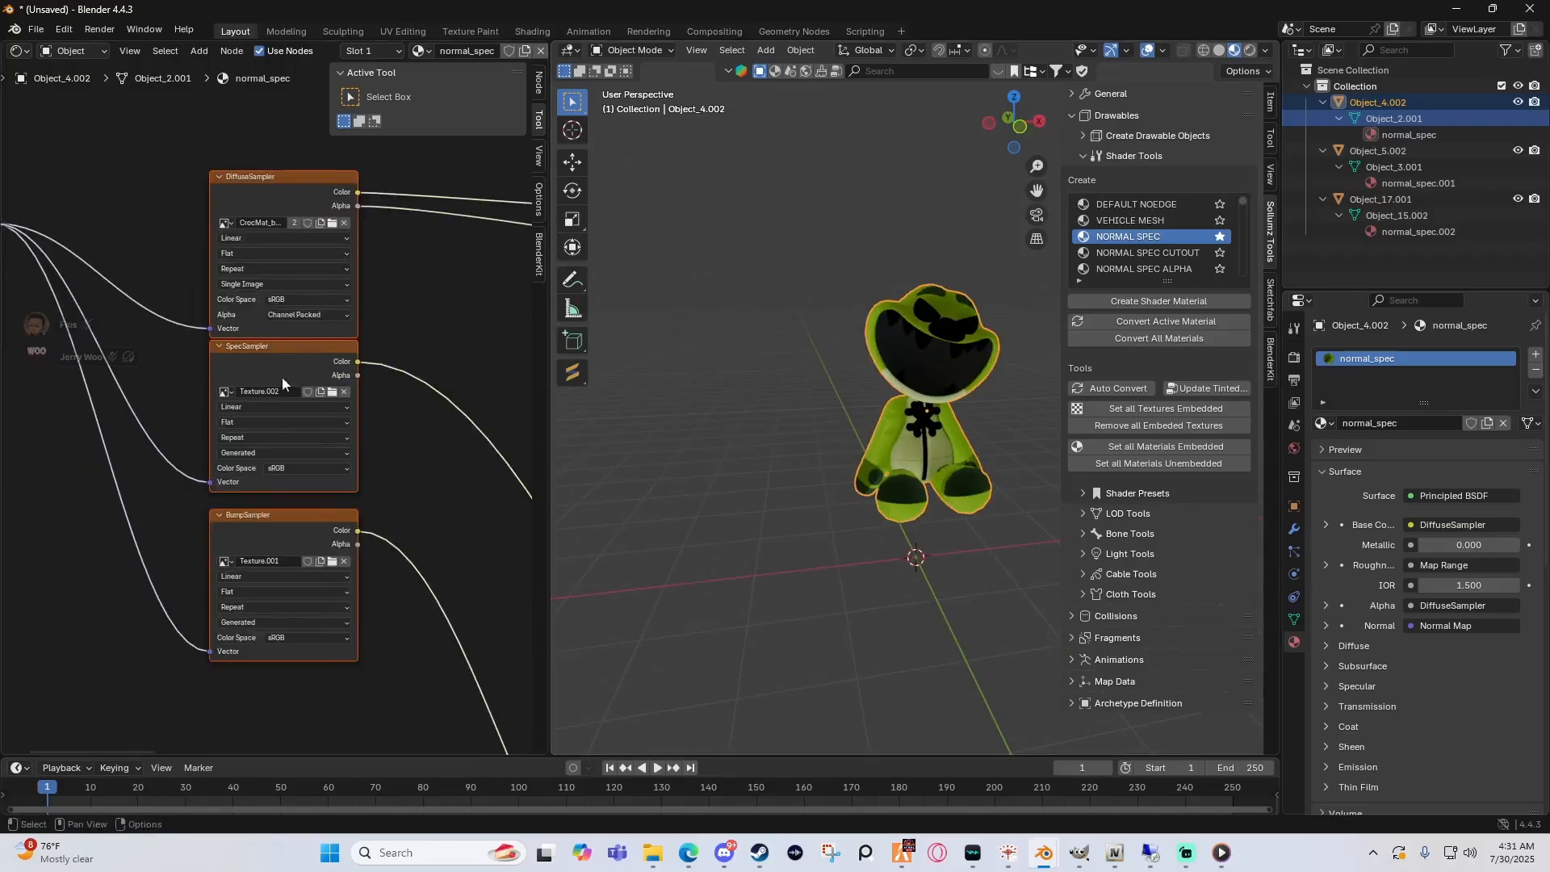
pyautogui.click(346, 391)
pyautogui.click(345, 561)
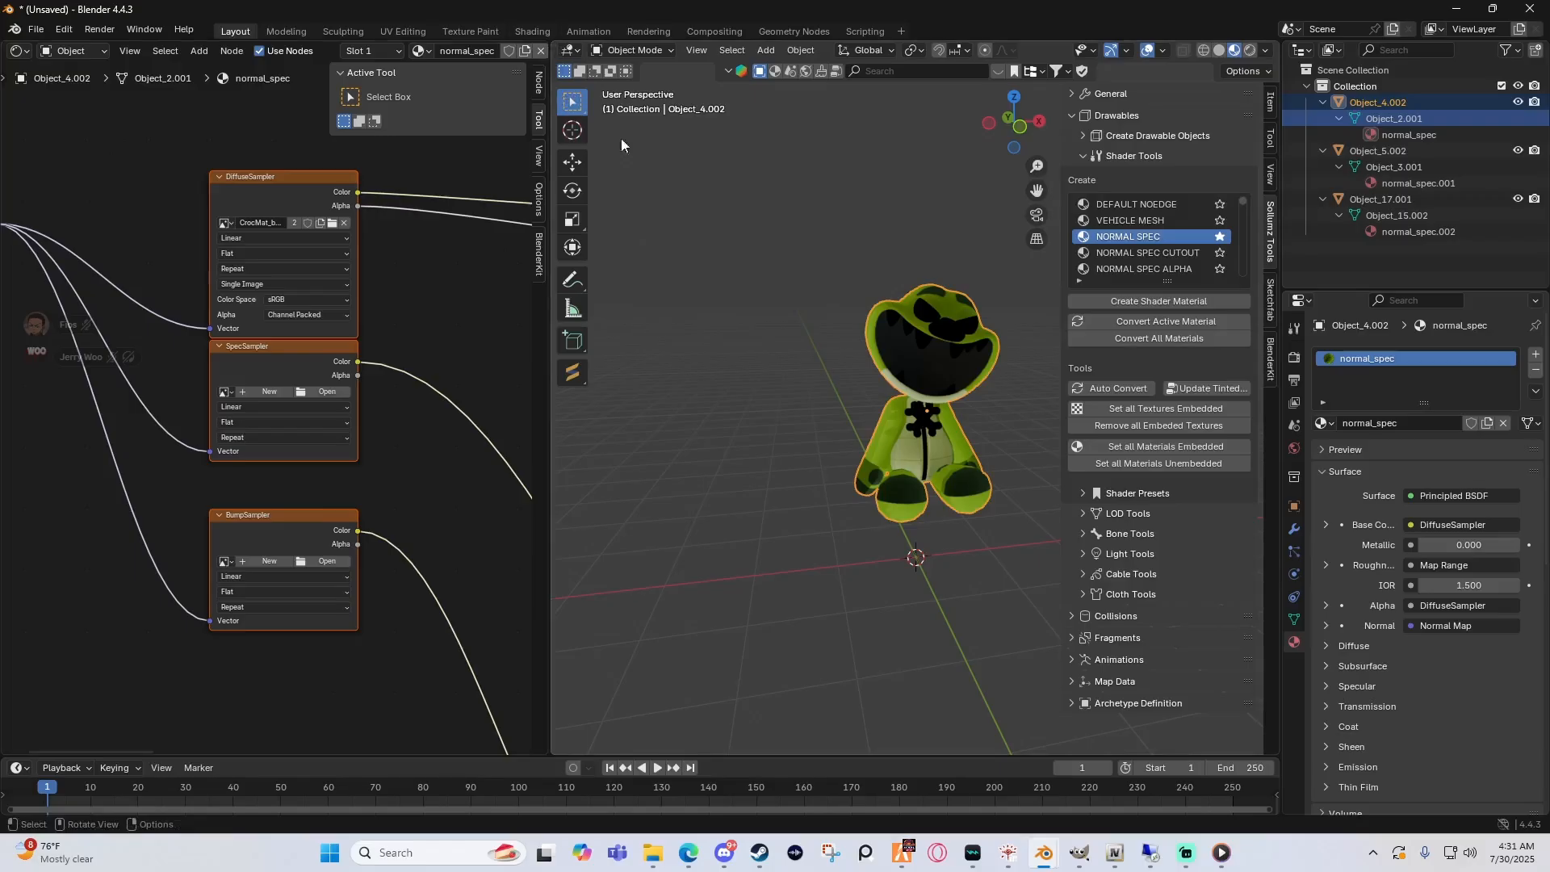
# Step: Load CrocNoseAndTailMat_baseColor.dds from the dds folder into Object_5.002's DiffuseSampler and unlink its SpecSampler and BumpSampler textures
pyautogui.click(1400, 168)
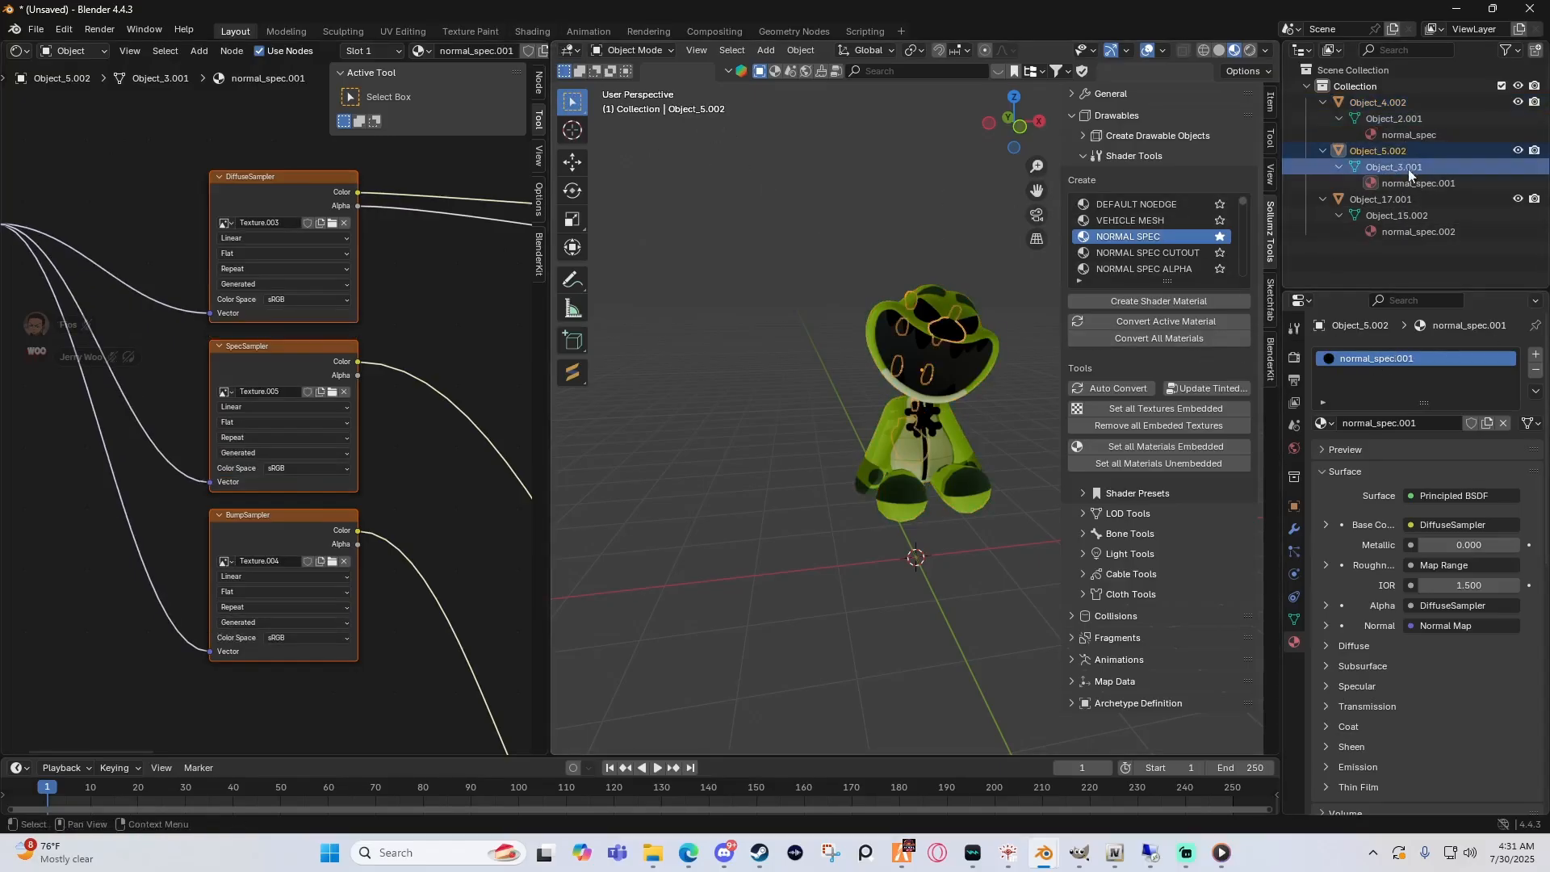
pyautogui.click(329, 225)
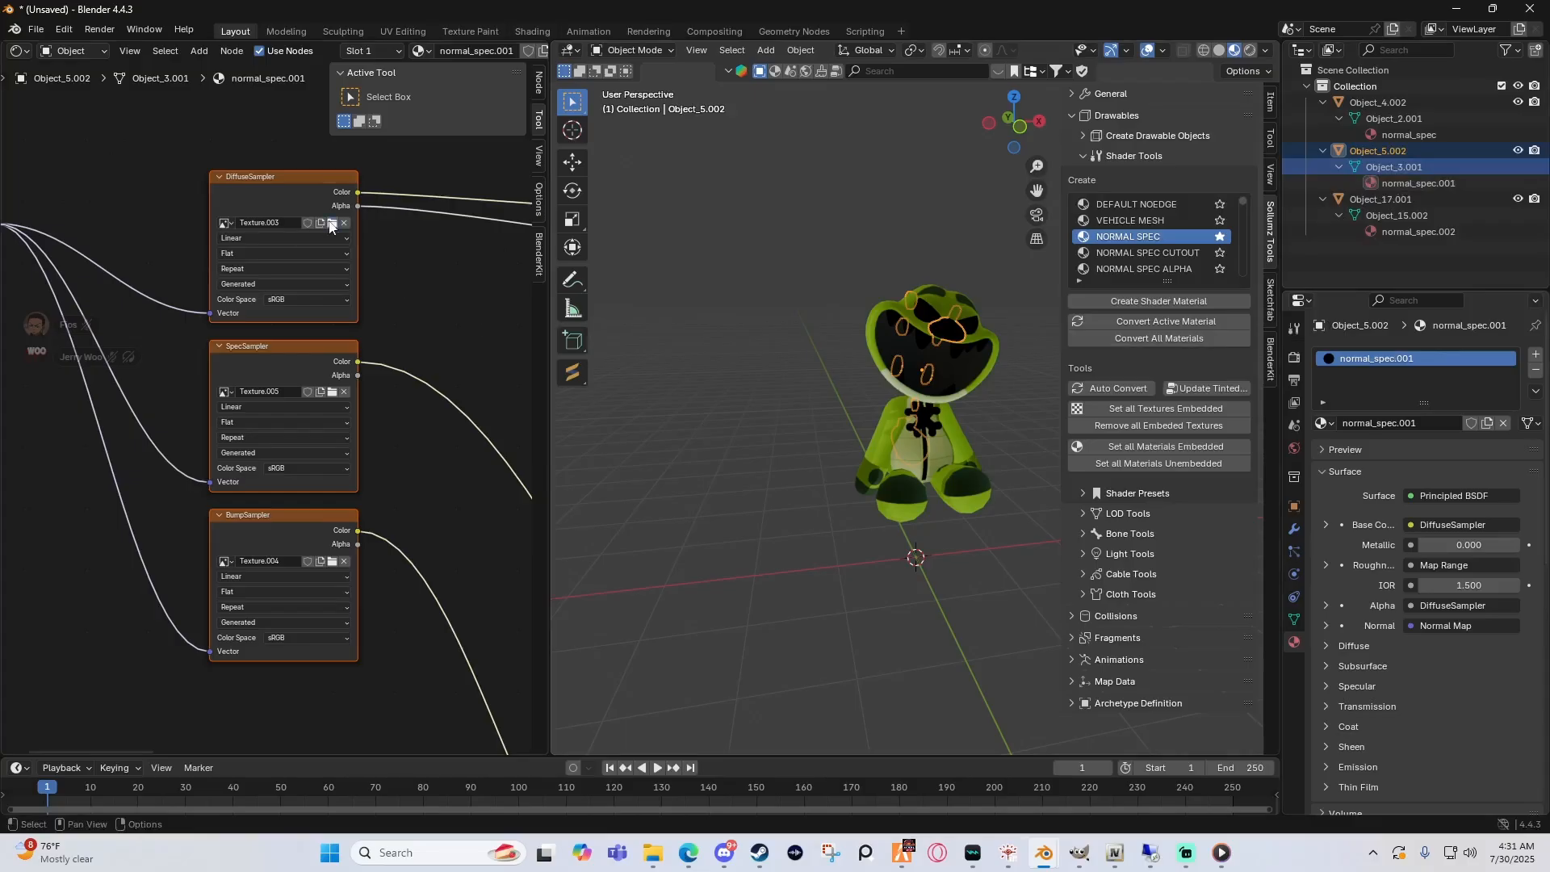
pyautogui.click(412, 637)
pyautogui.scroll(-1, 412, 636)
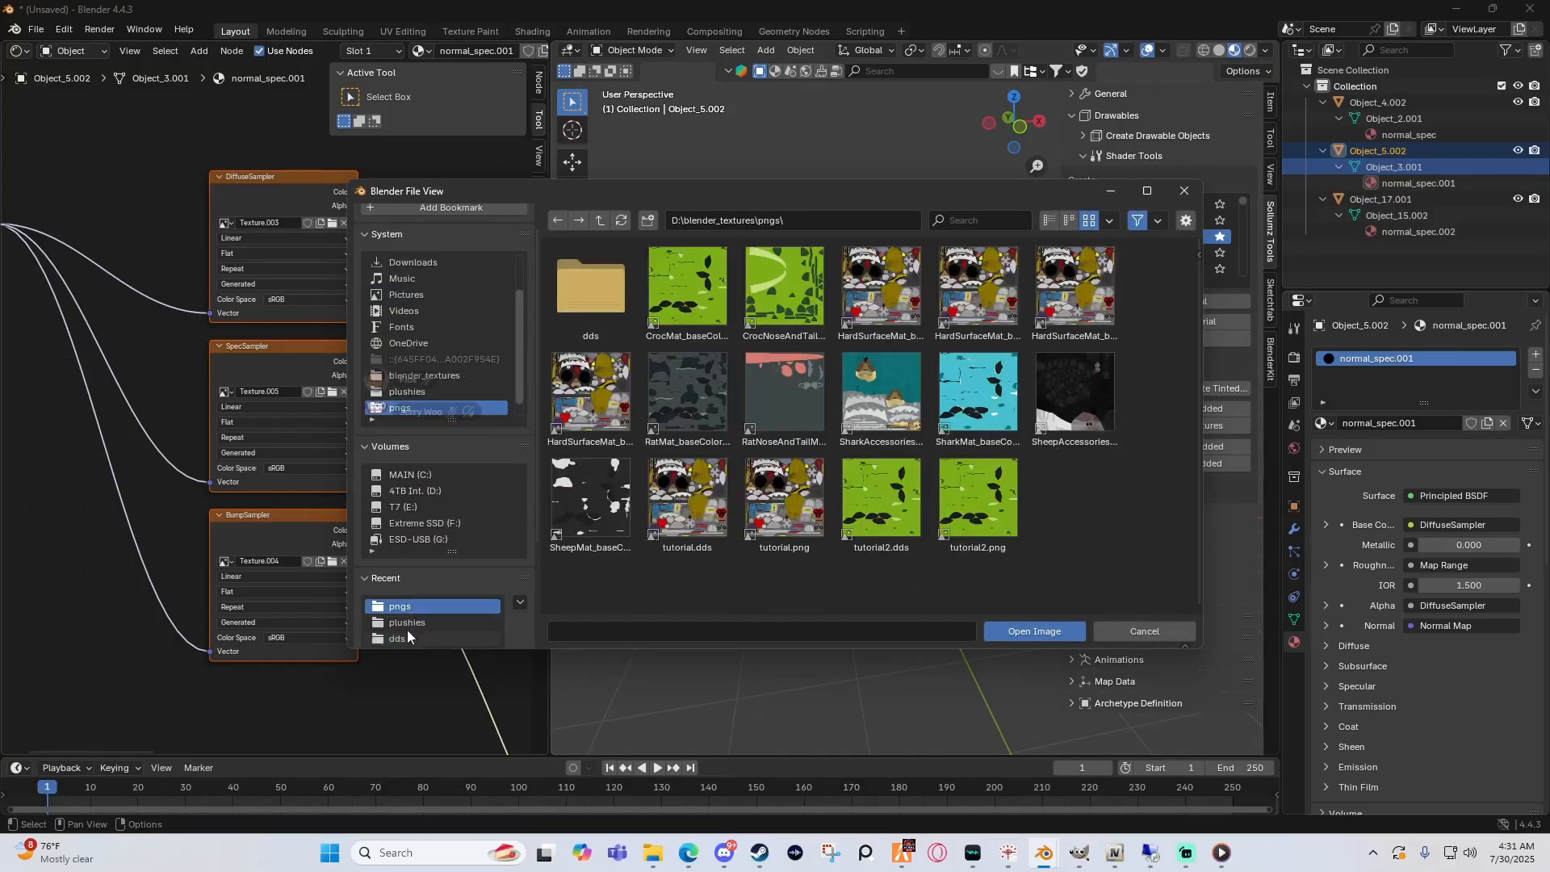
pyautogui.click(407, 636)
pyautogui.moveTo(728, 196); pyautogui.dragTo(589, 201)
pyautogui.click(538, 304)
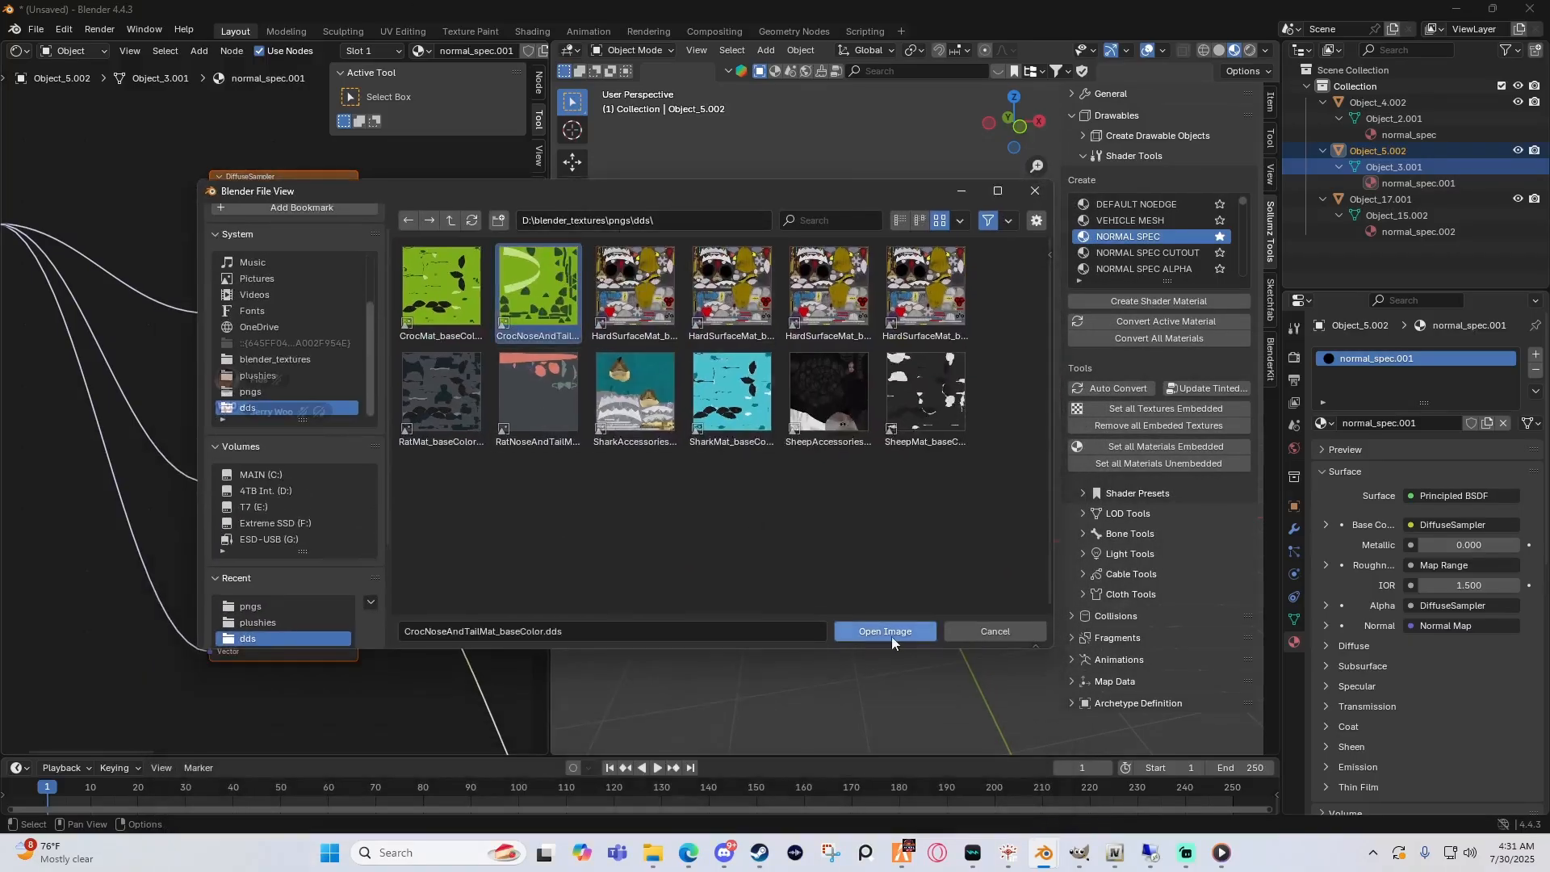
pyautogui.click(890, 637)
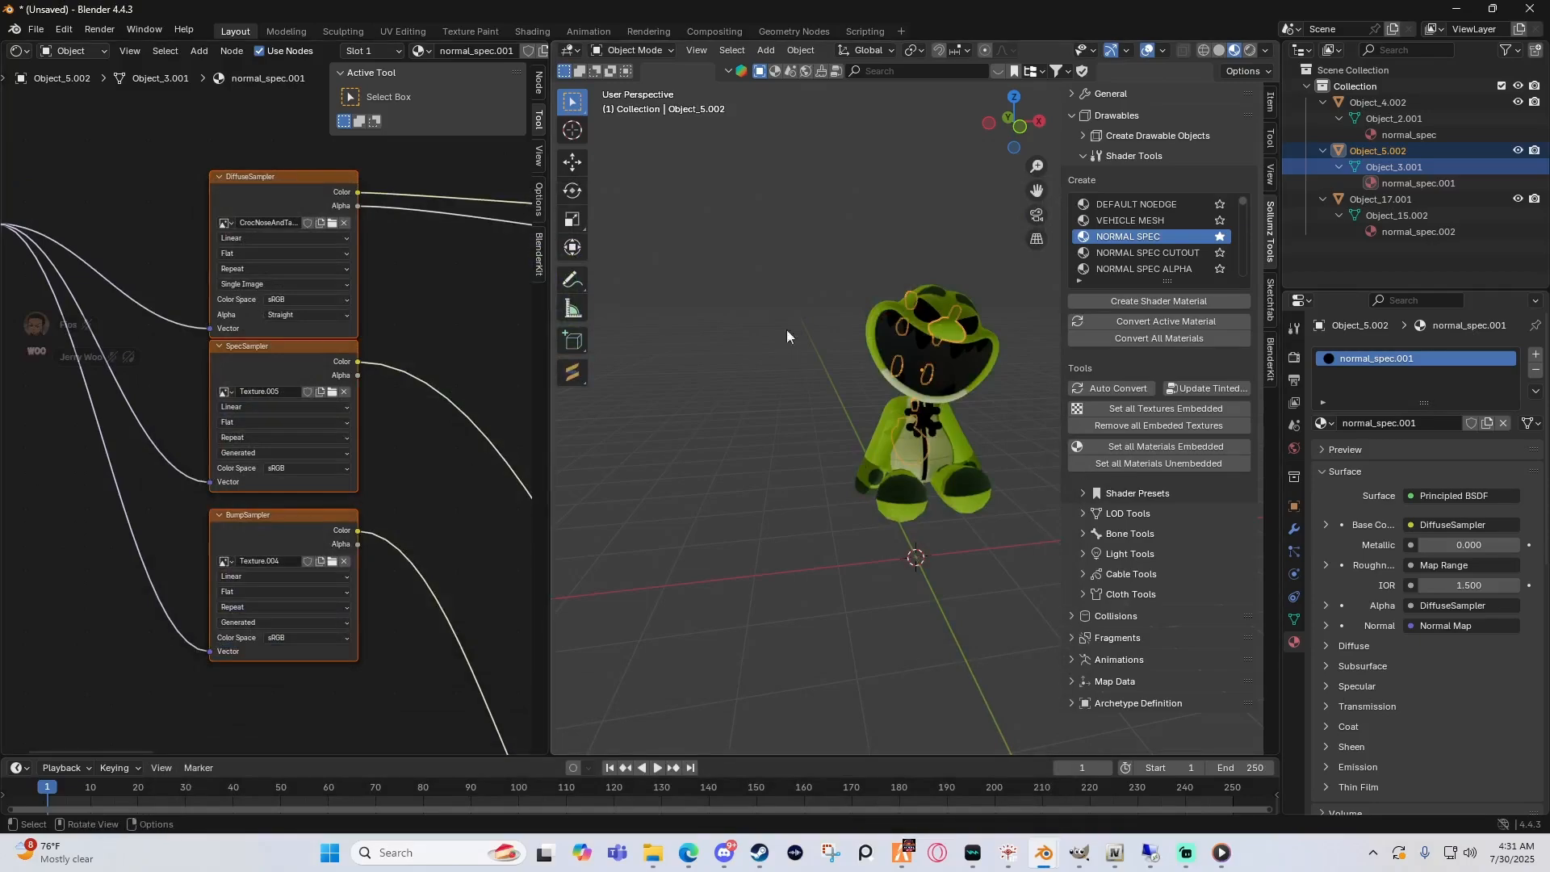
pyautogui.click(343, 391)
pyautogui.click(344, 562)
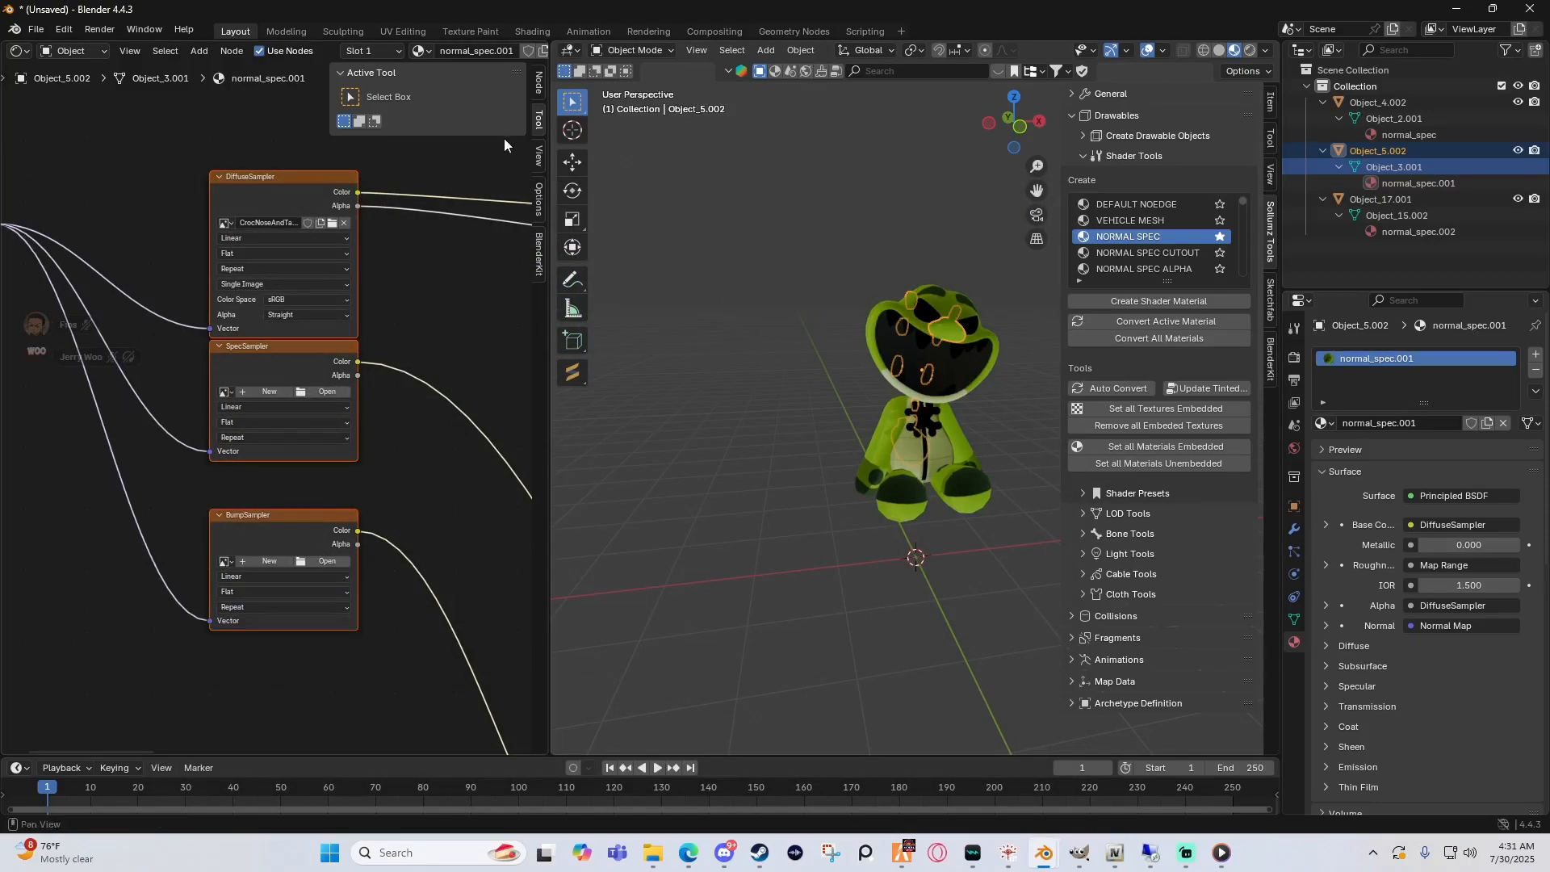
# Step: Load the first HardSurfaceMat DDS texture from the dds folder into the DiffuseSampler node of Object_17.001's material
pyautogui.click(1398, 217)
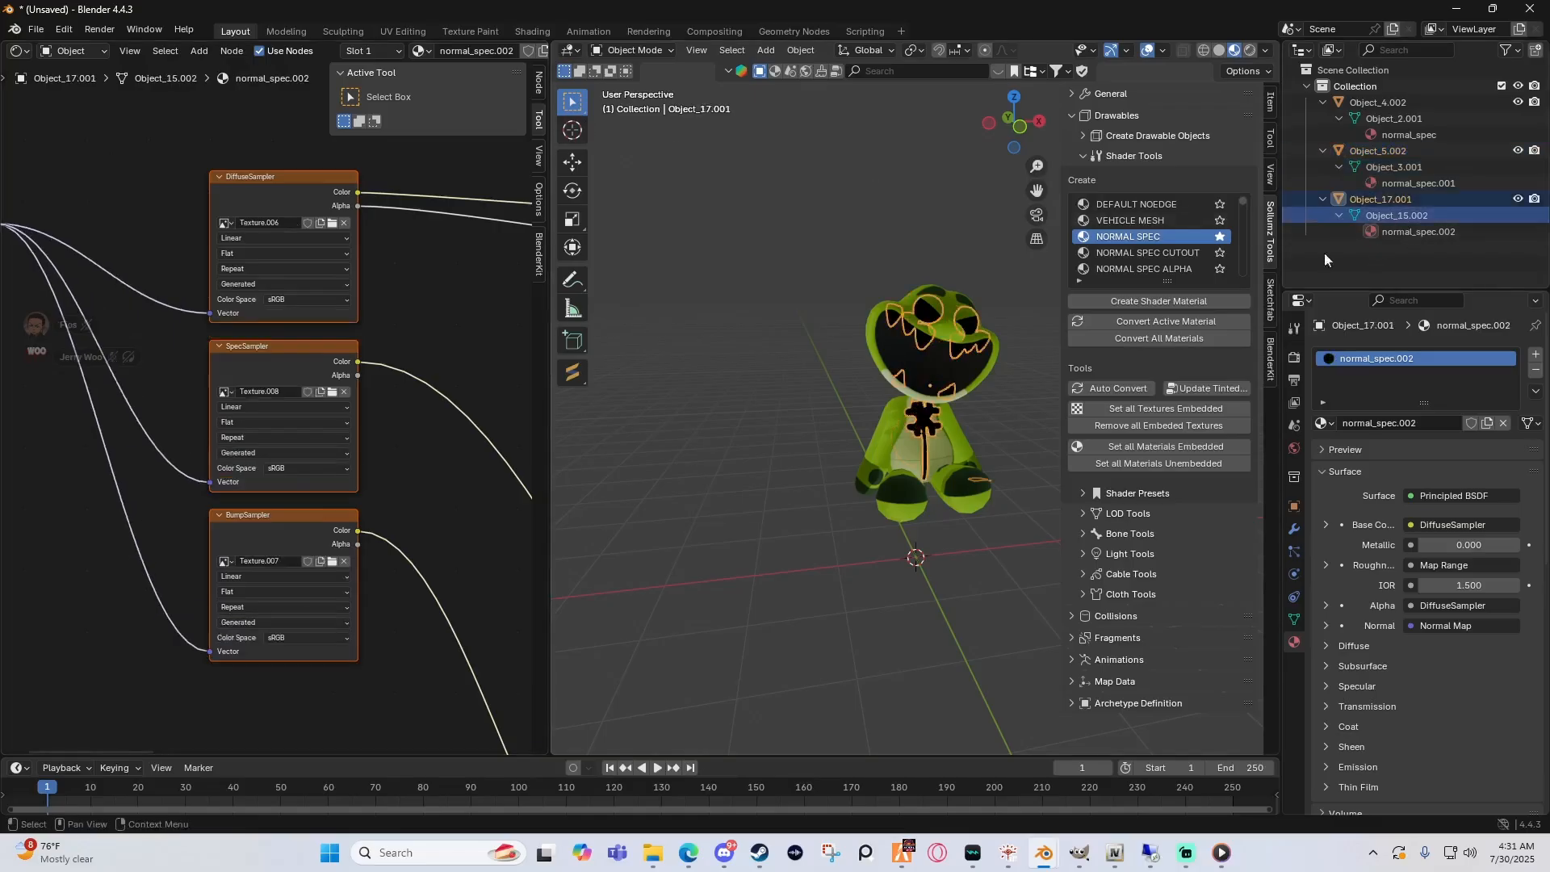
pyautogui.click(333, 223)
pyautogui.click(424, 638)
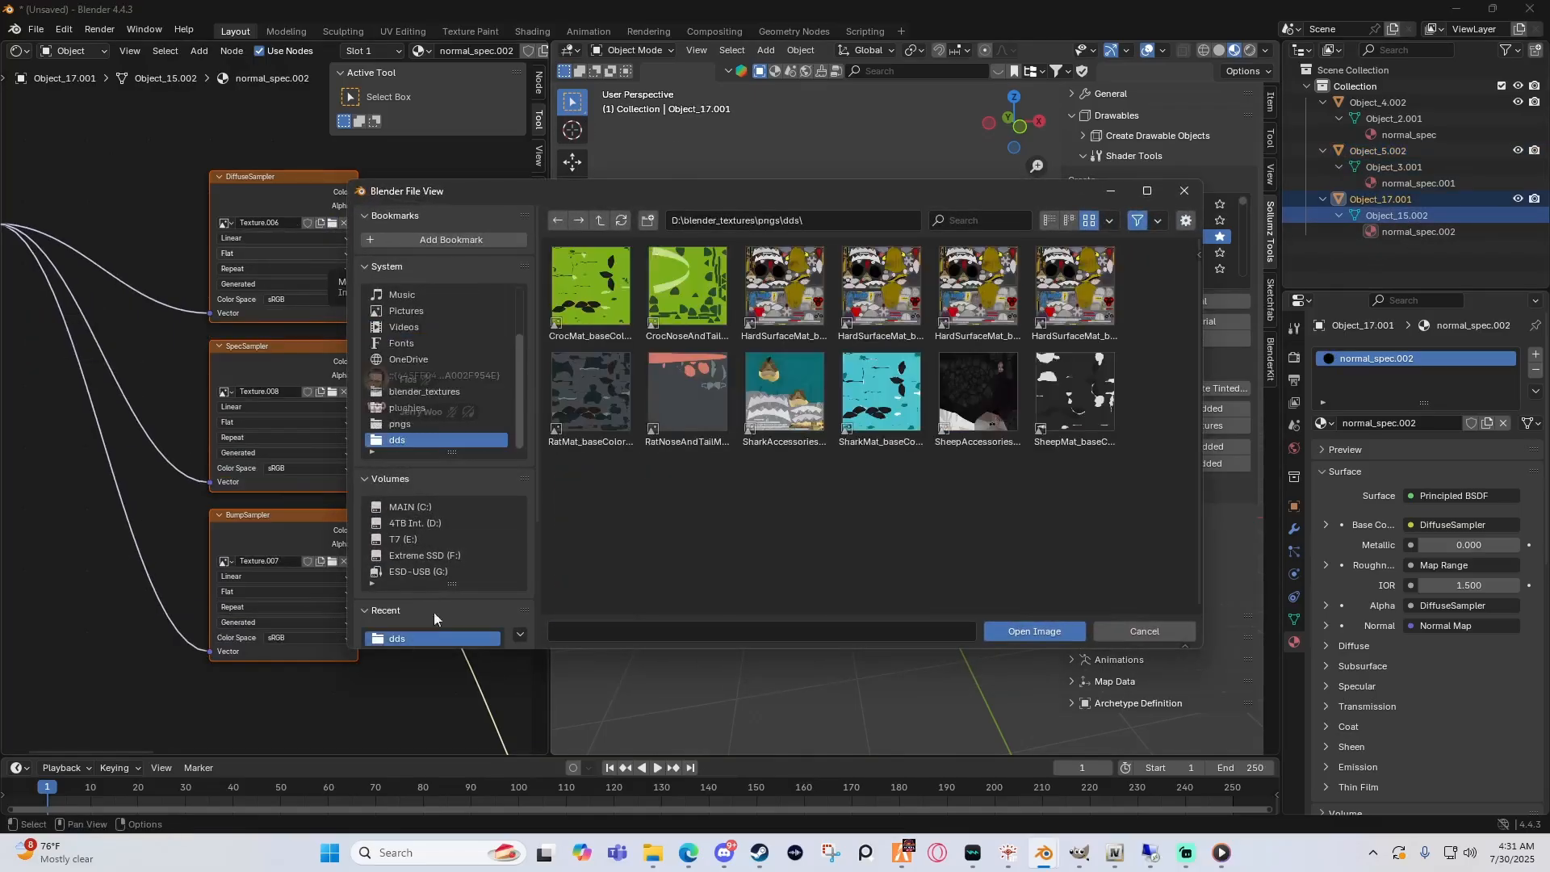
pyautogui.click(803, 302)
pyautogui.click(1027, 632)
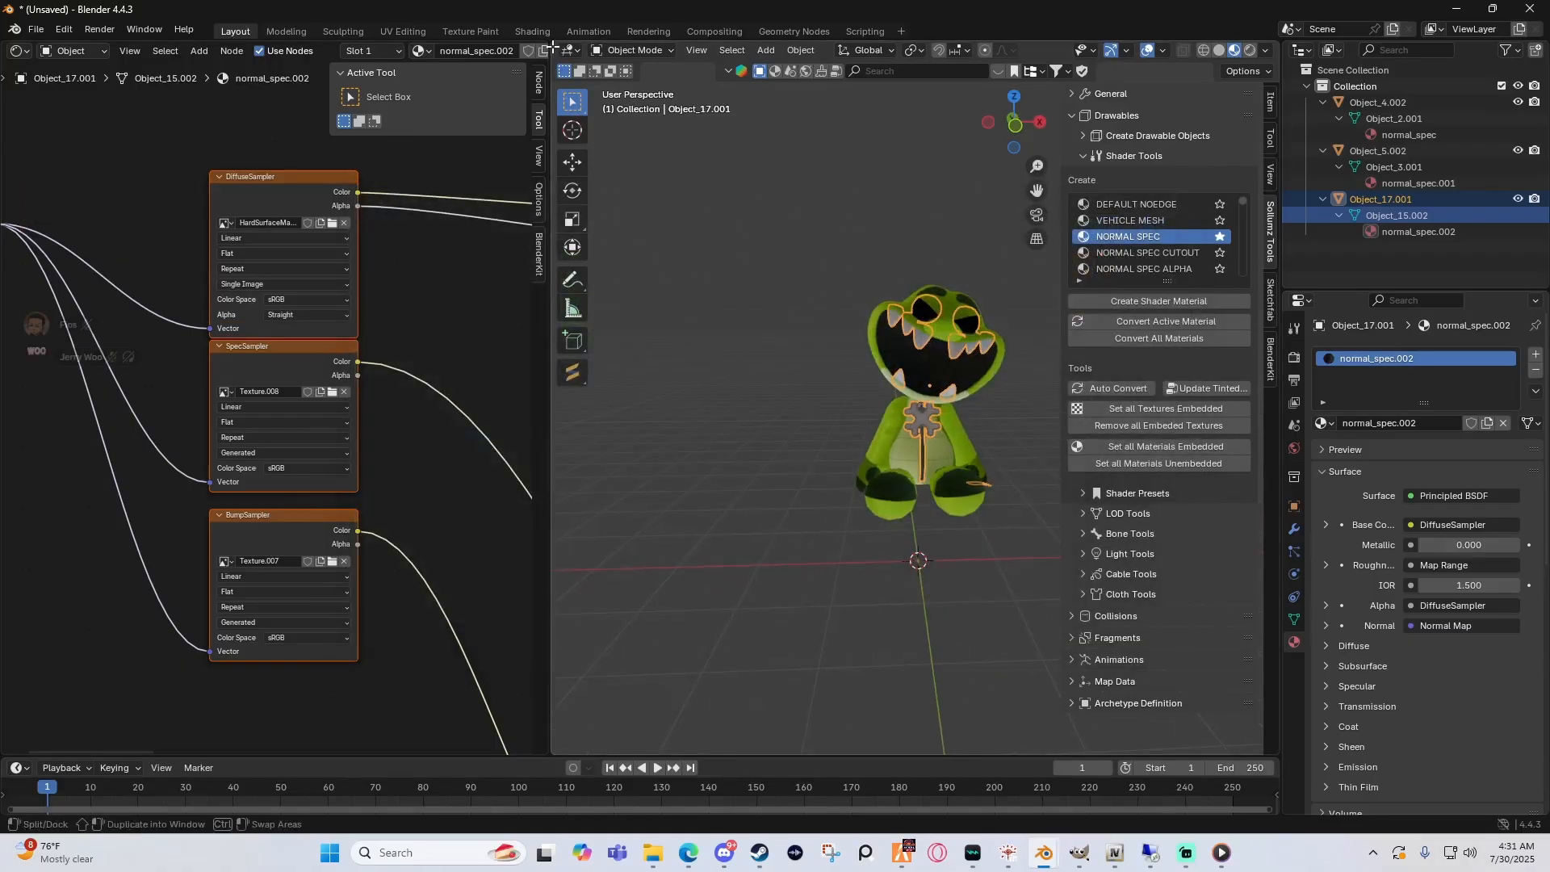
# Step: Expand the 3D viewport over the Shader Editor area and display the Sollumz shader tools in it
pyautogui.moveTo(549, 47); pyautogui.dragTo(5, 121)
pyautogui.click(454, 229)
pyautogui.scroll(-2, 521, 286)
pyautogui.moveTo(533, 295); pyautogui.dragTo(751, 292, button='middle')
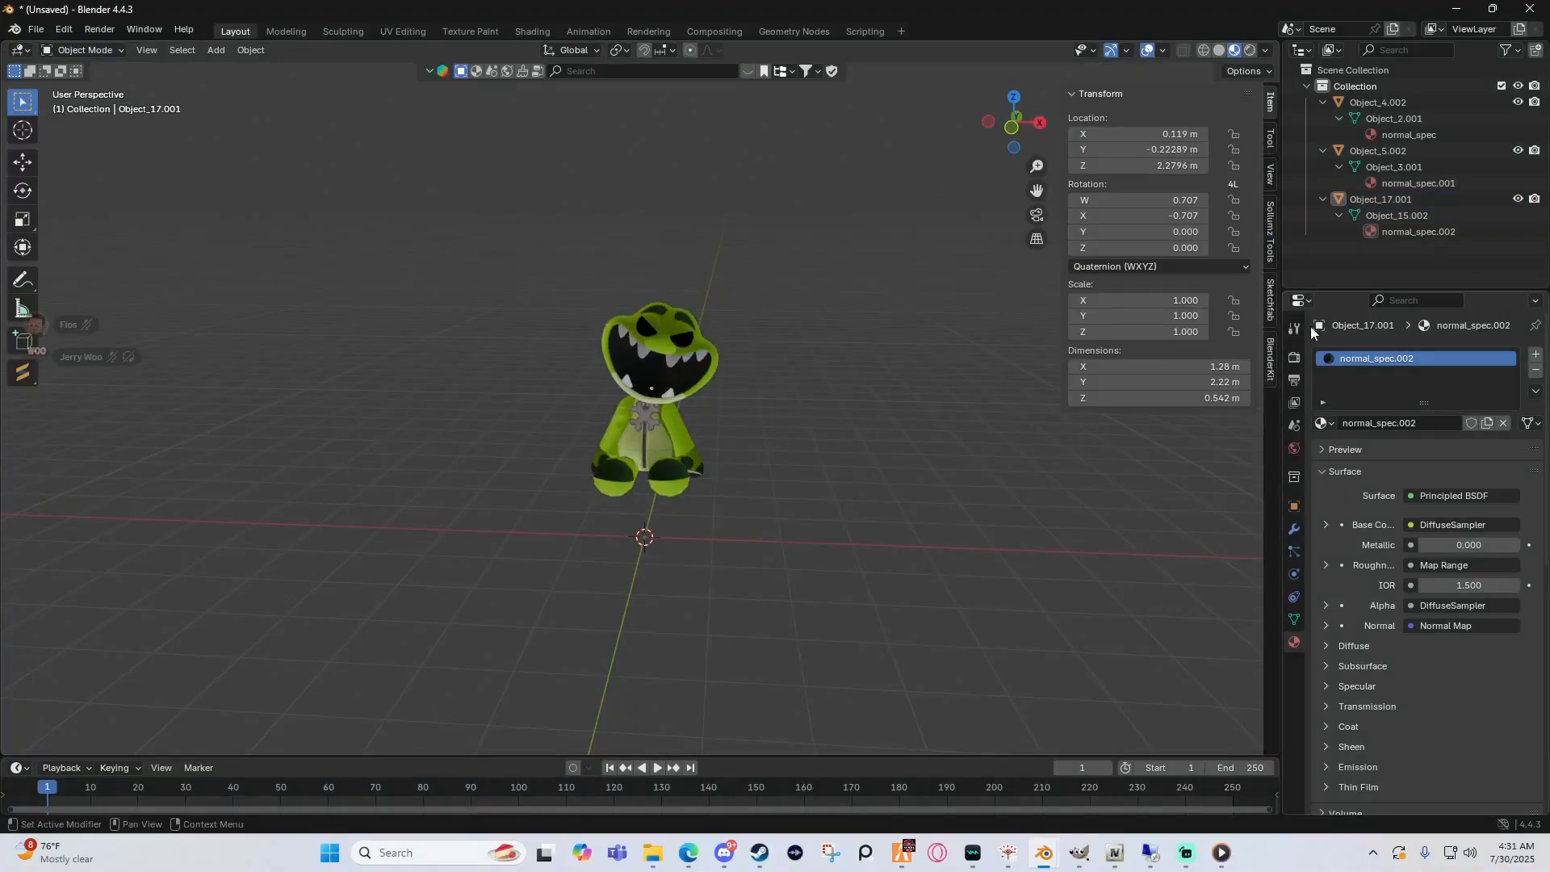
pyautogui.click(1270, 232)
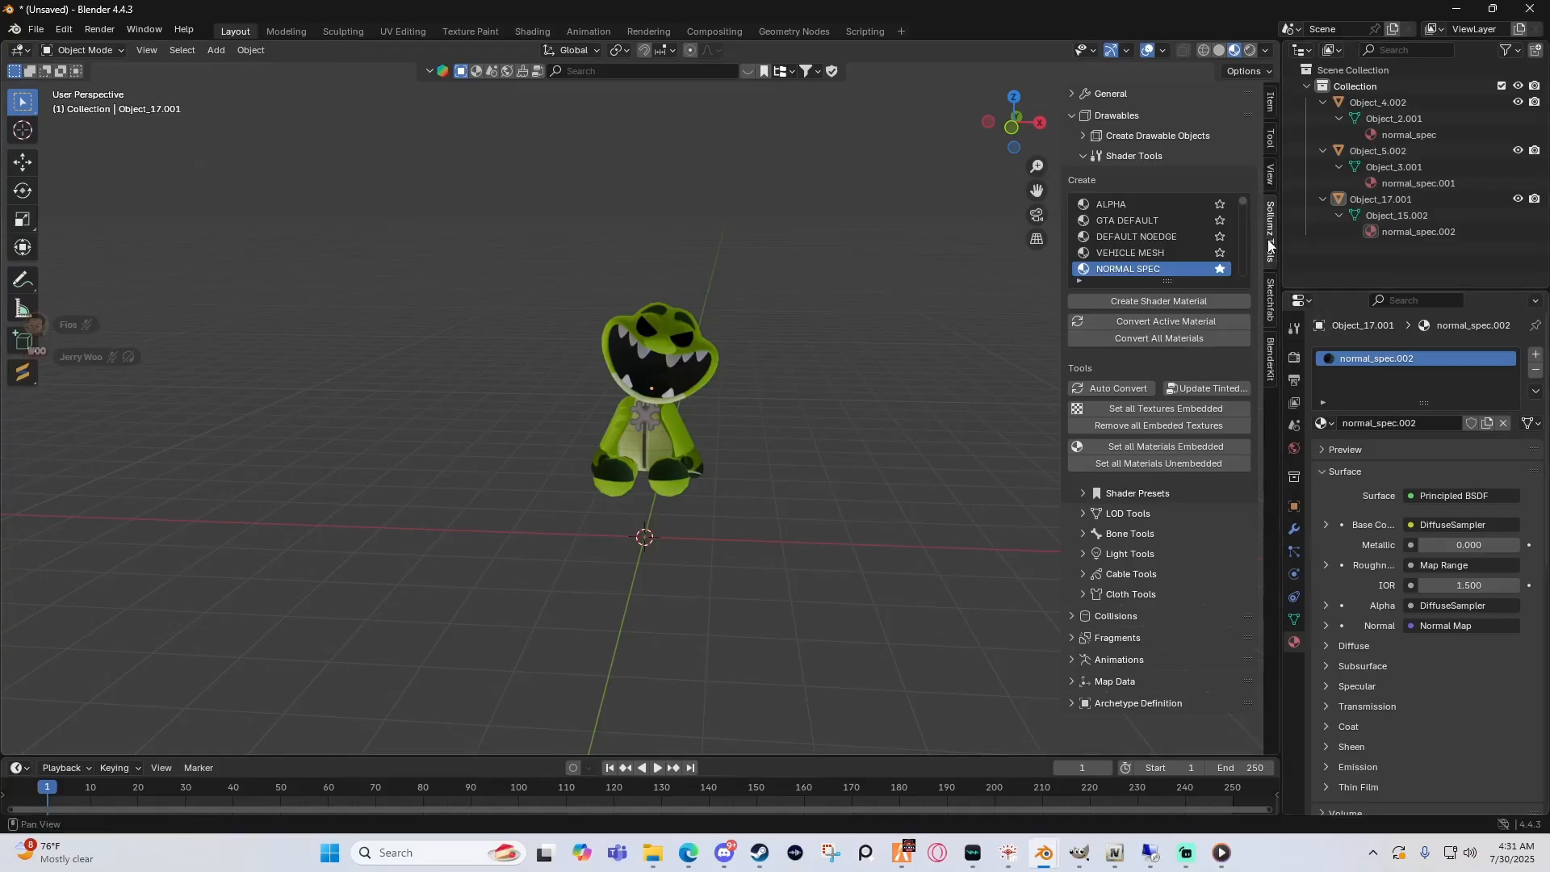
# Step: Collapse the hierarchies of Object_17.001, Object_5.002 and Object_4.002 in the Outliner
pyautogui.click(1321, 199)
pyautogui.click(1321, 150)
pyautogui.click(1321, 102)
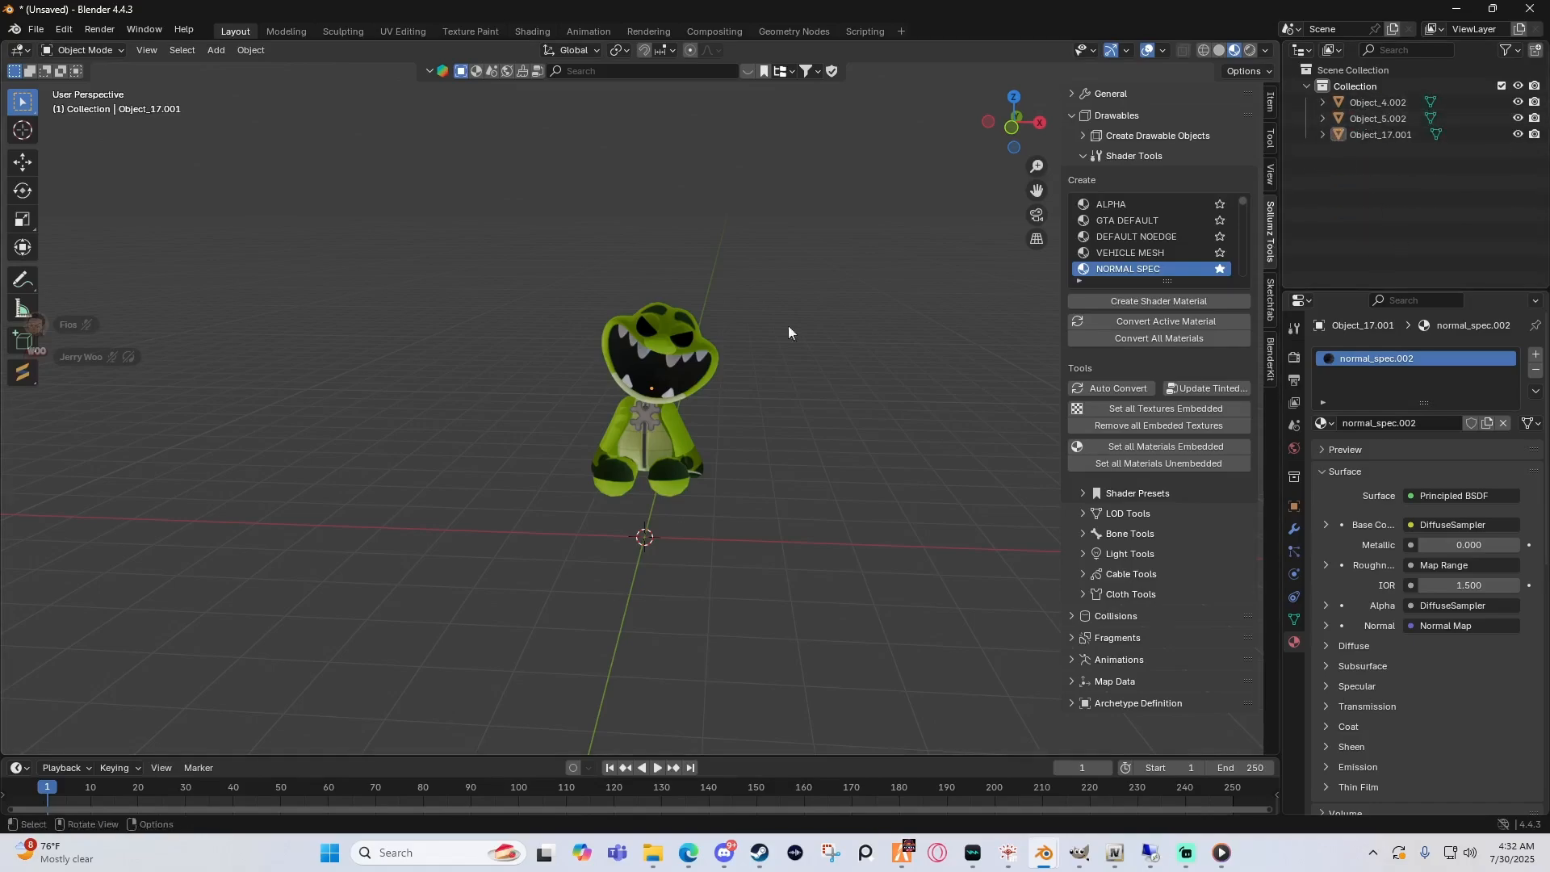
# Step: Select all three crocodile objects and scale them down together to a smaller plush size
pyautogui.moveTo(788, 328); pyautogui.dragTo(720, 292, button='middle')
pyautogui.press('a')
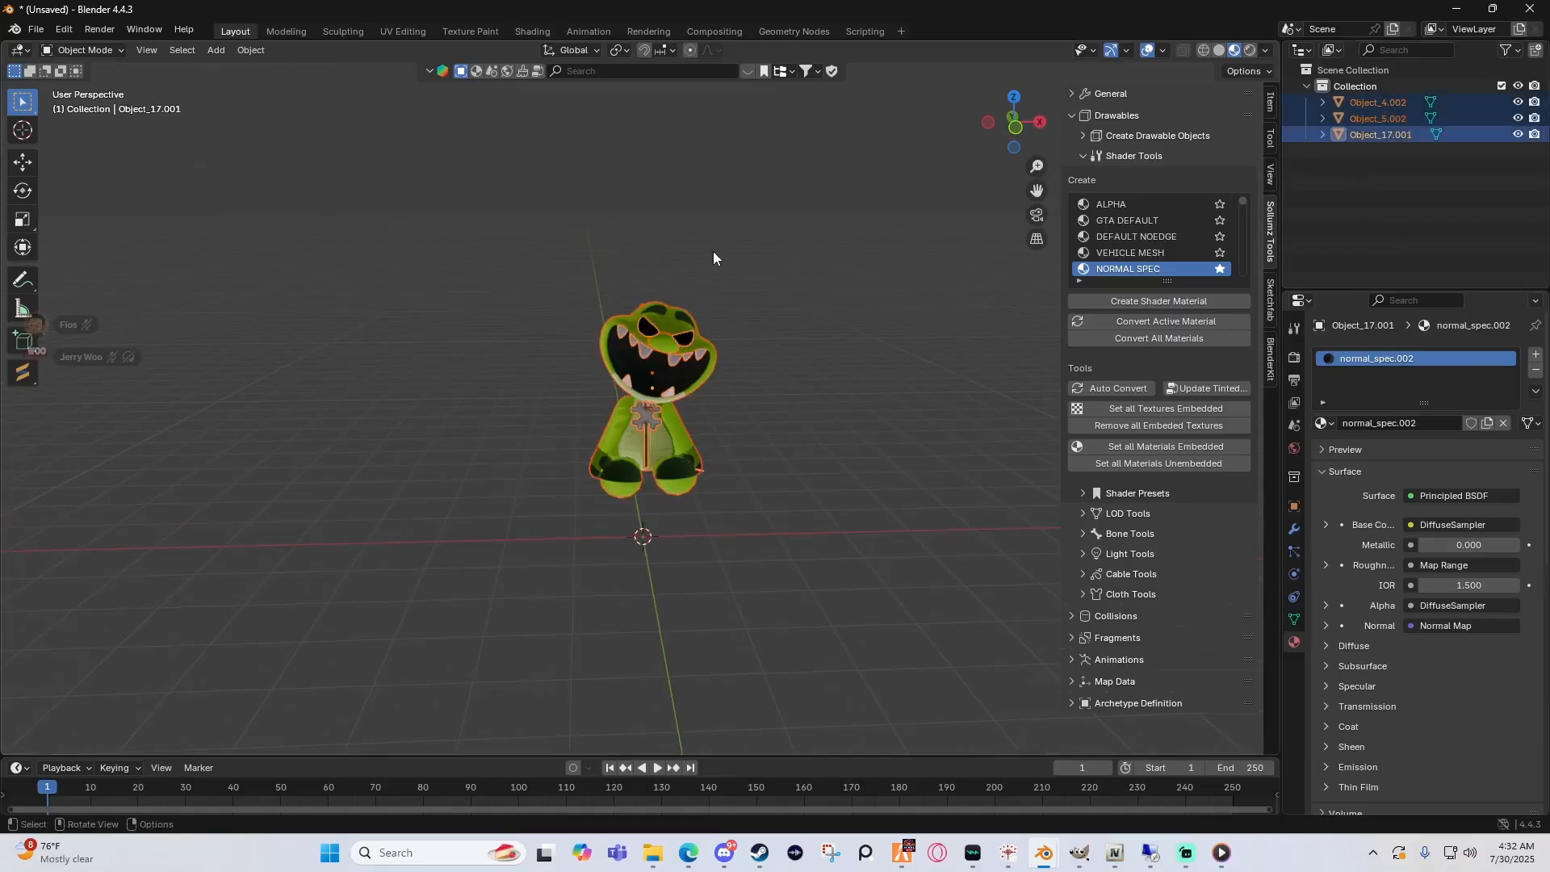
pyautogui.moveTo(708, 230); pyautogui.dragTo(754, 295, button='middle')
pyautogui.press('s')
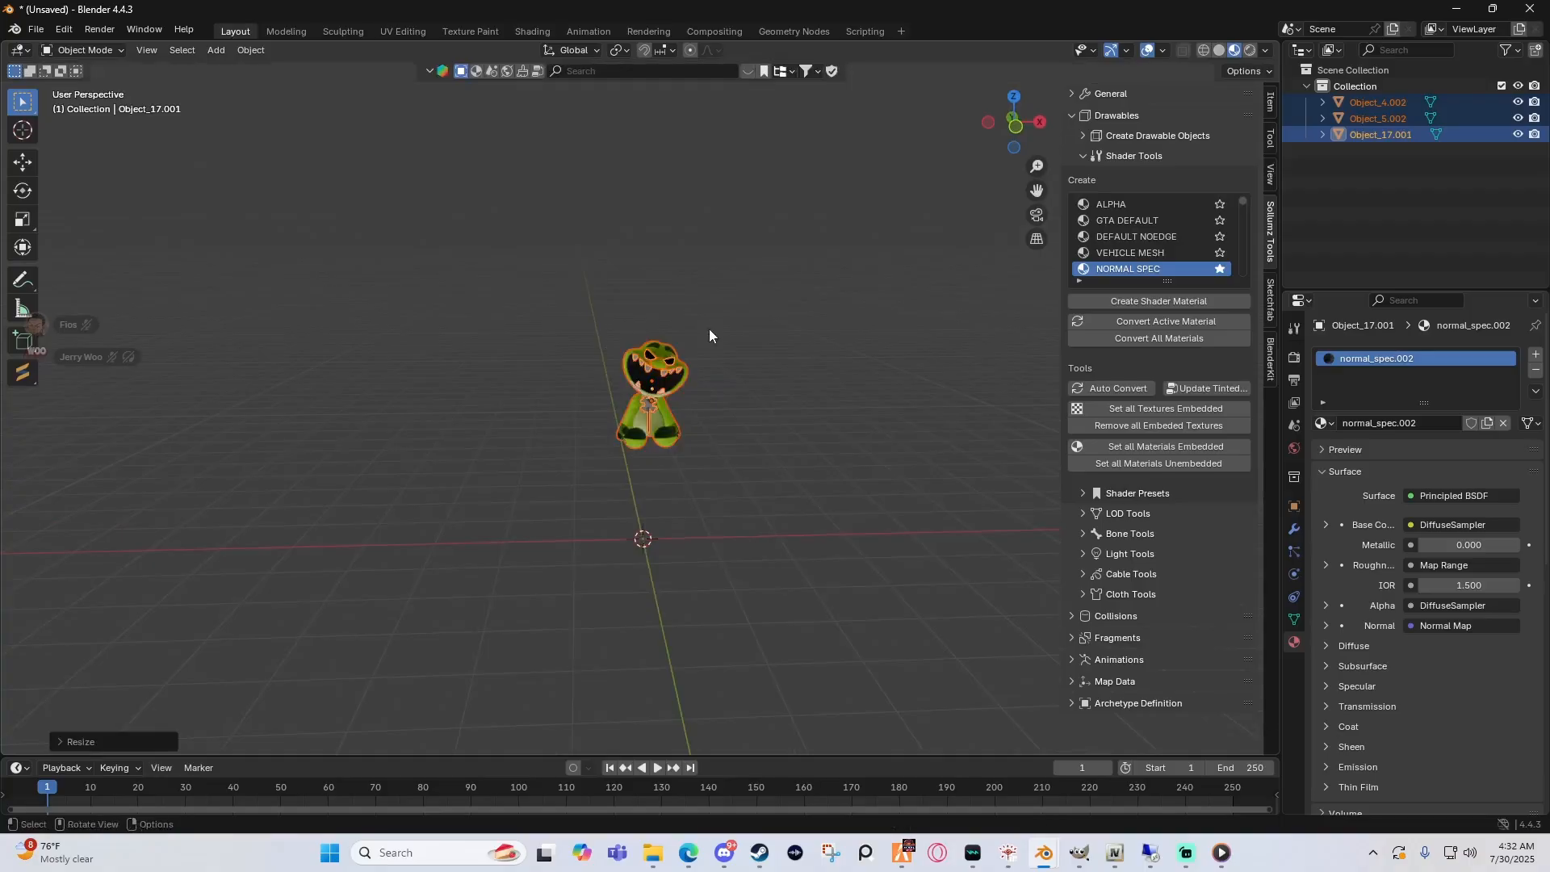
pyautogui.click(730, 332)
pyautogui.moveTo(730, 329); pyautogui.dragTo(695, 304, button='middle')
pyautogui.press('s')
pyautogui.click(719, 319)
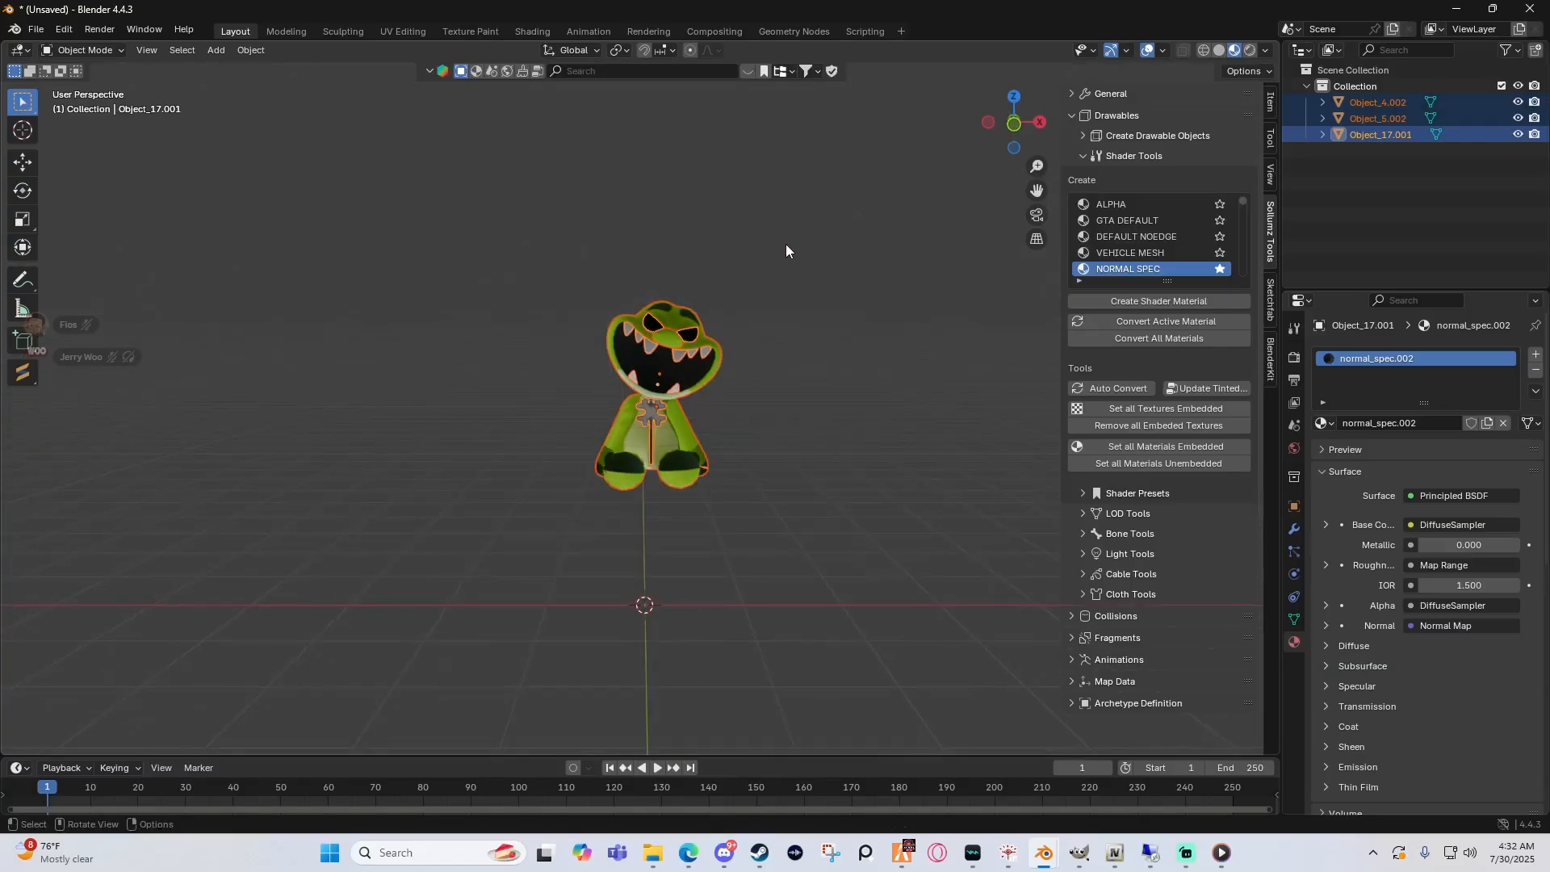
# Step: Apply rotation and scale to the three selected crocodile objects and deselect them
pyautogui.moveTo(726, 218); pyautogui.dragTo(721, 270, button='middle')
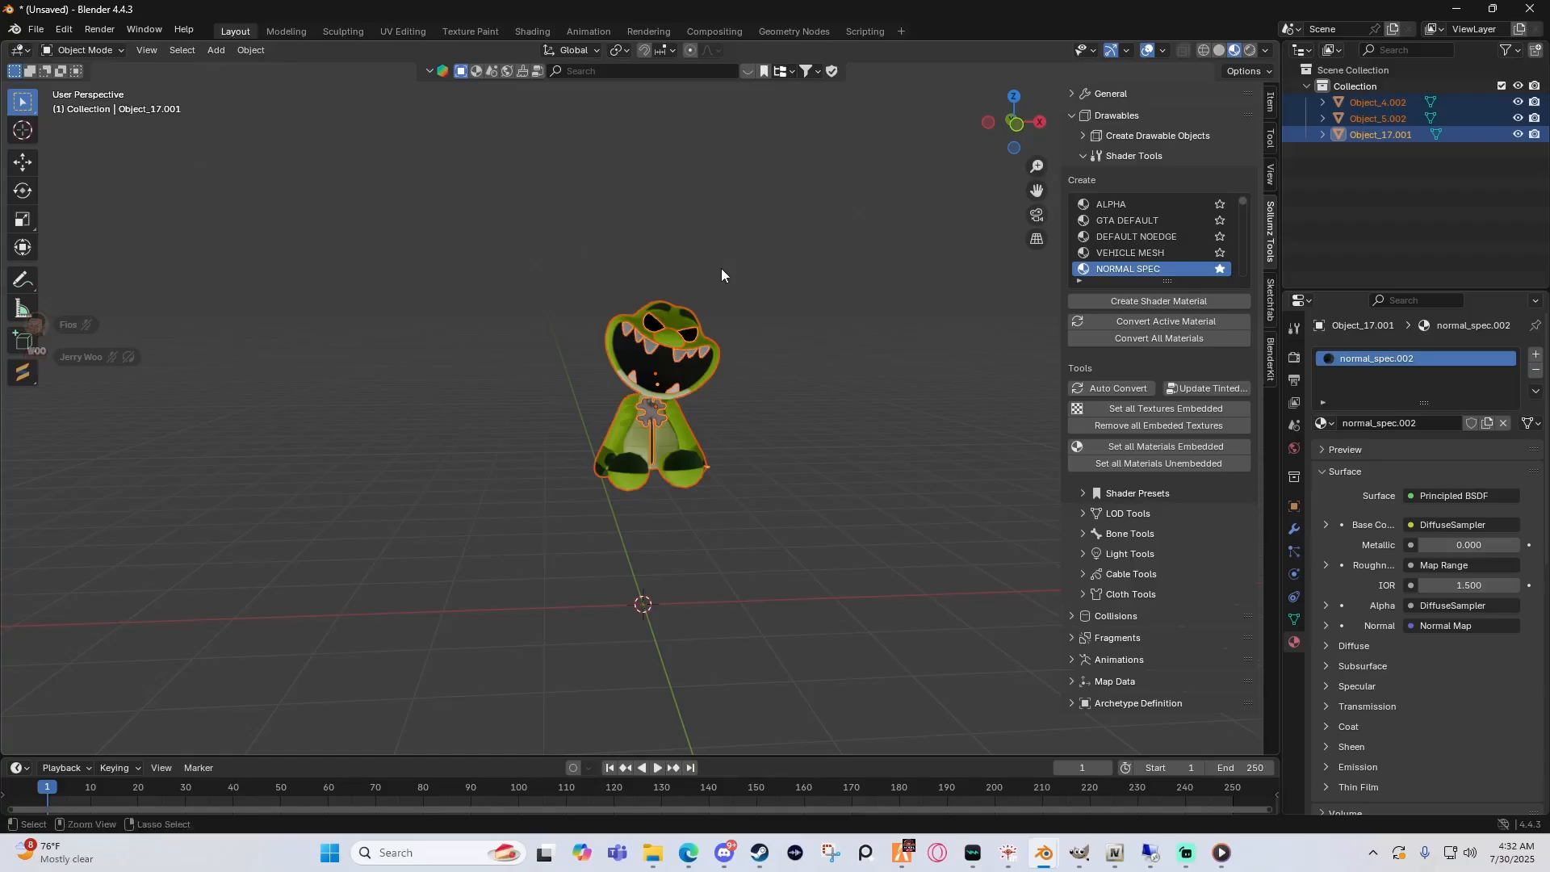
pyautogui.hotkey('ctrl', 'a')
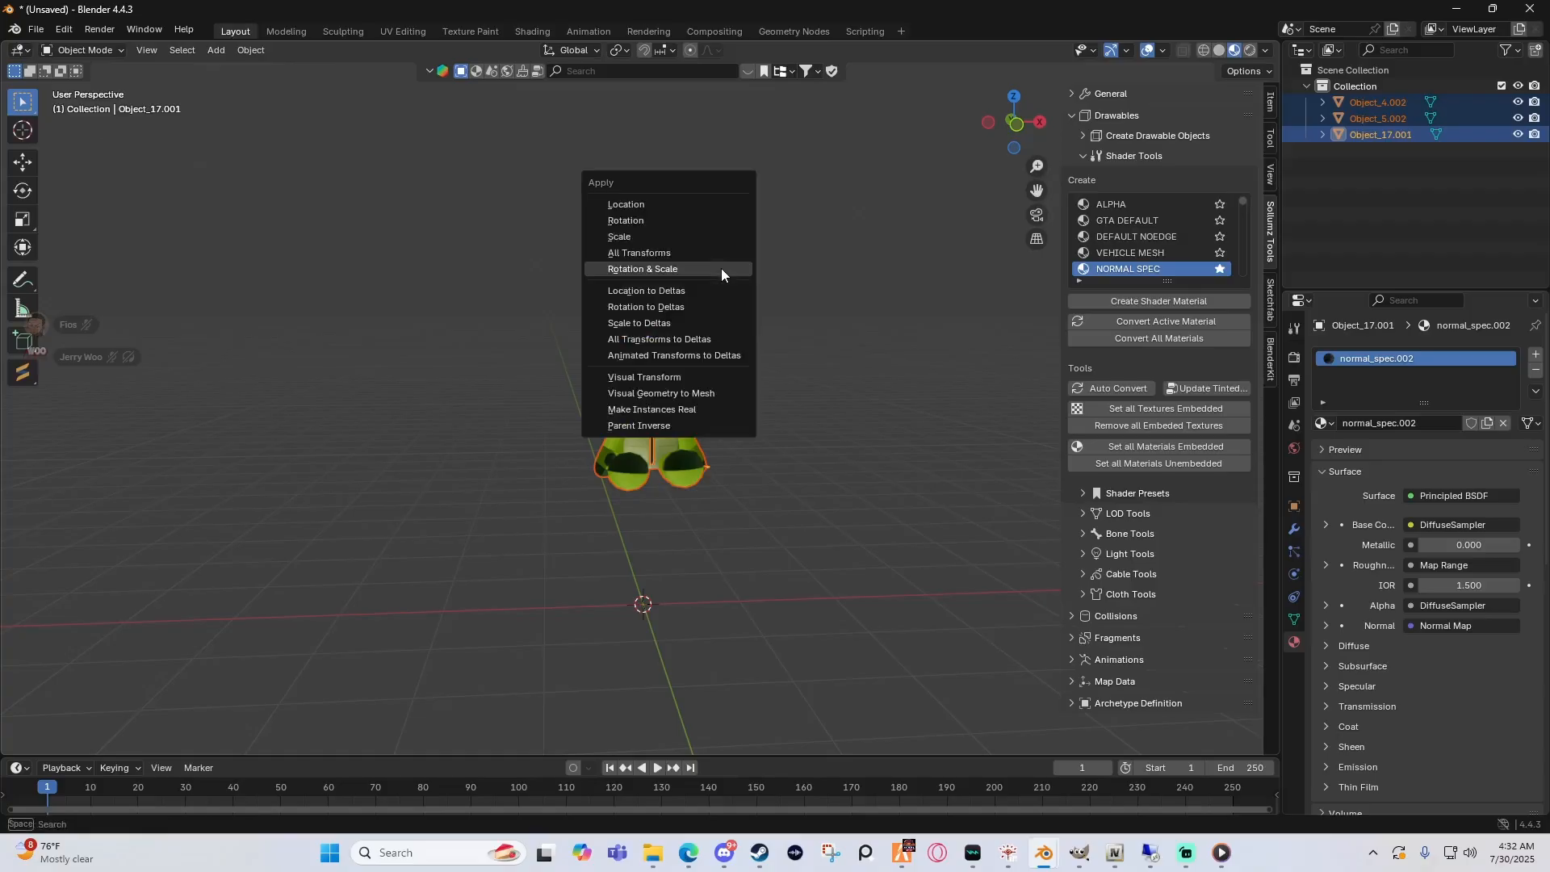
pyautogui.click(638, 268)
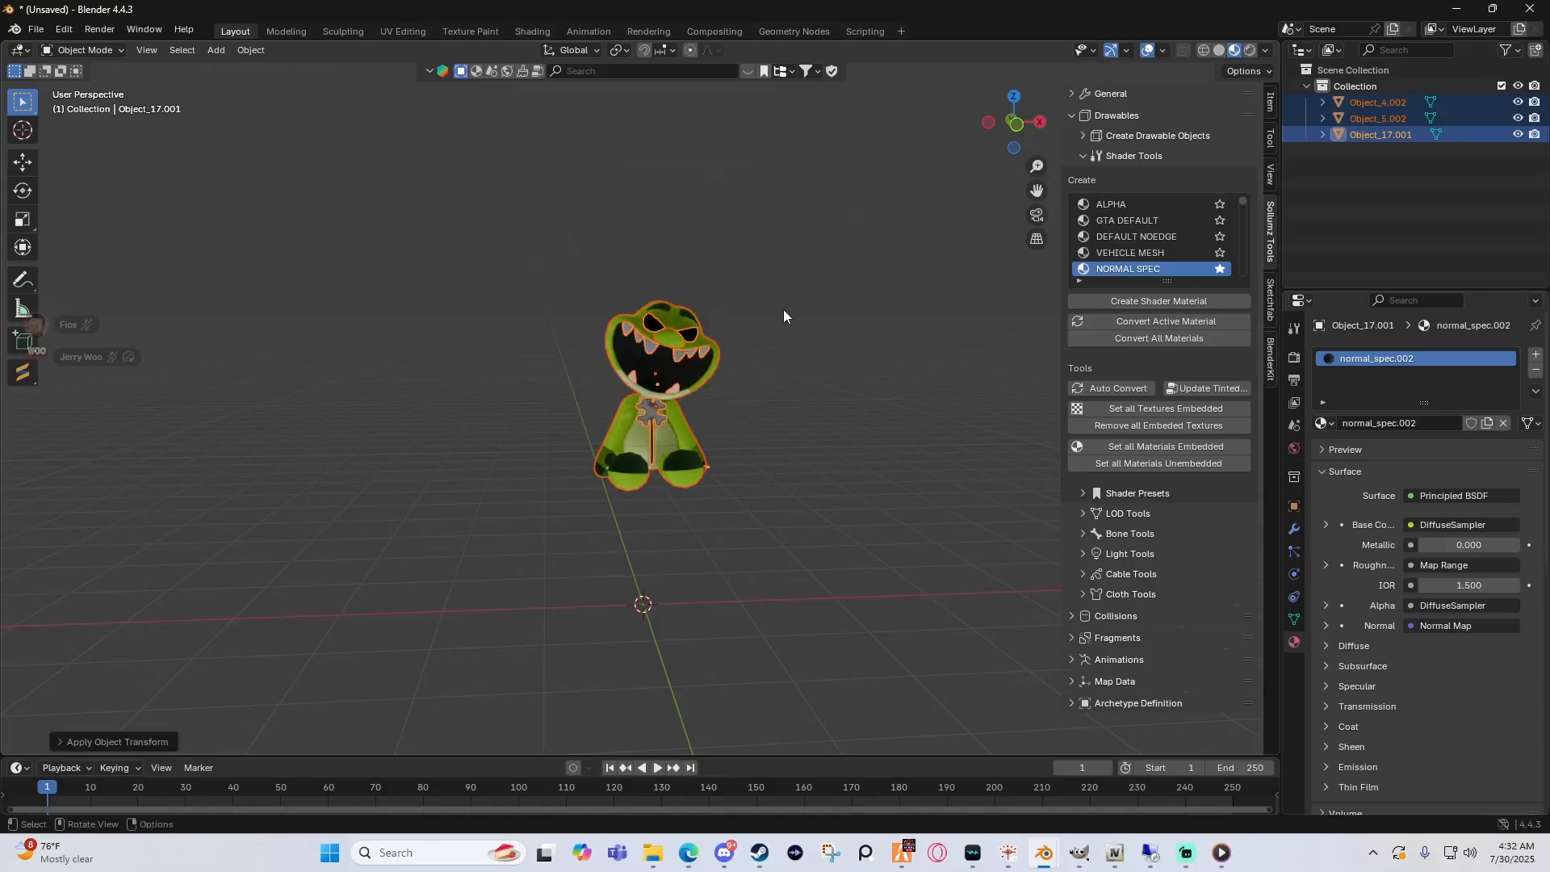
pyautogui.click(719, 328)
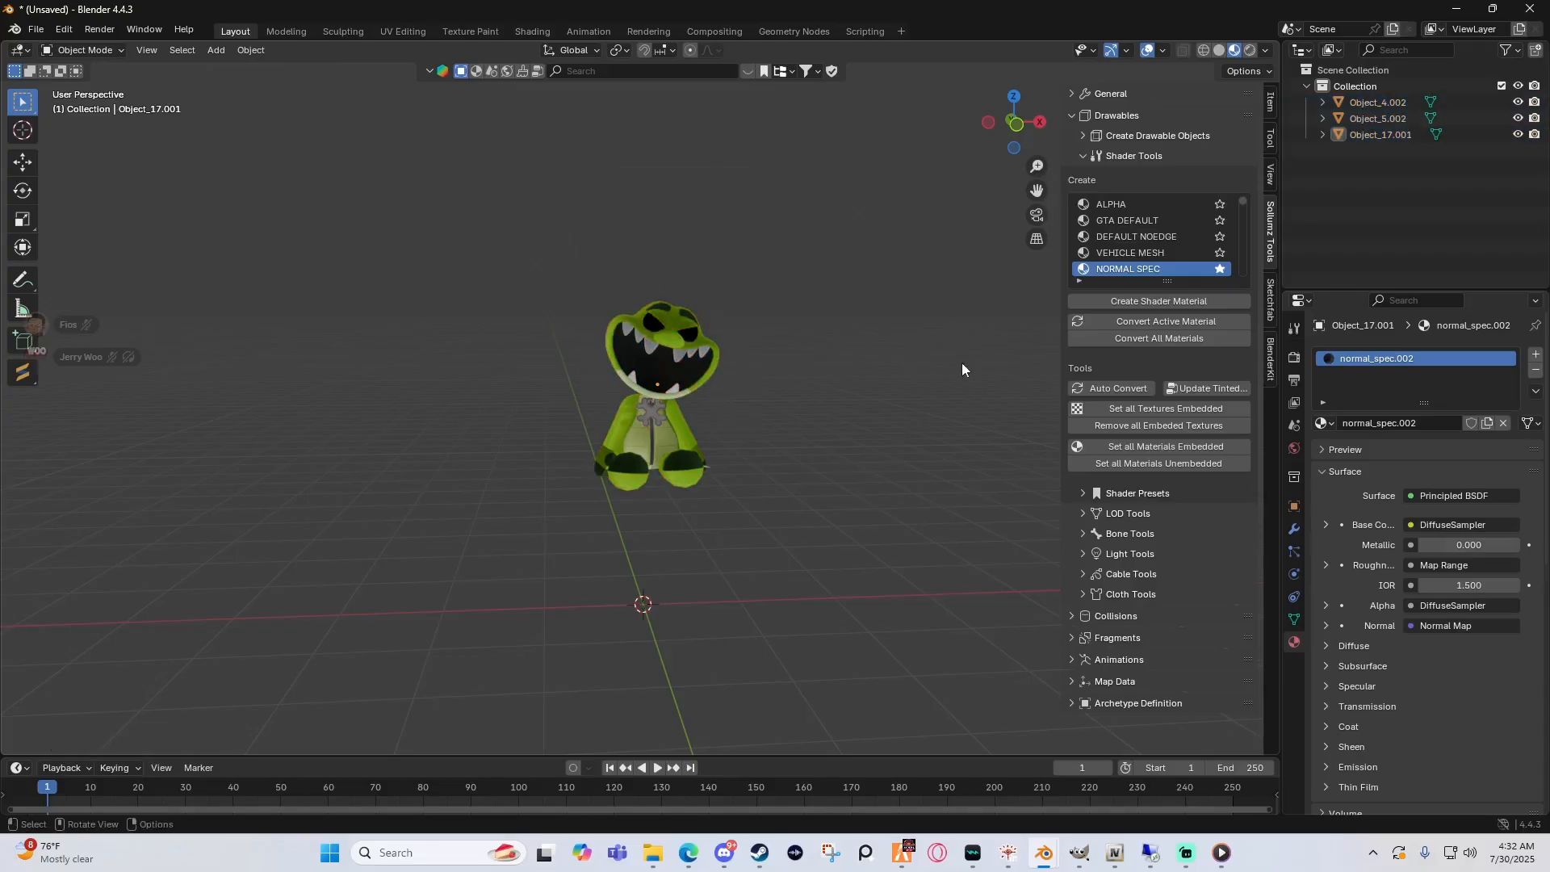
pyautogui.moveTo(713, 270); pyautogui.dragTo(739, 267, button='middle')
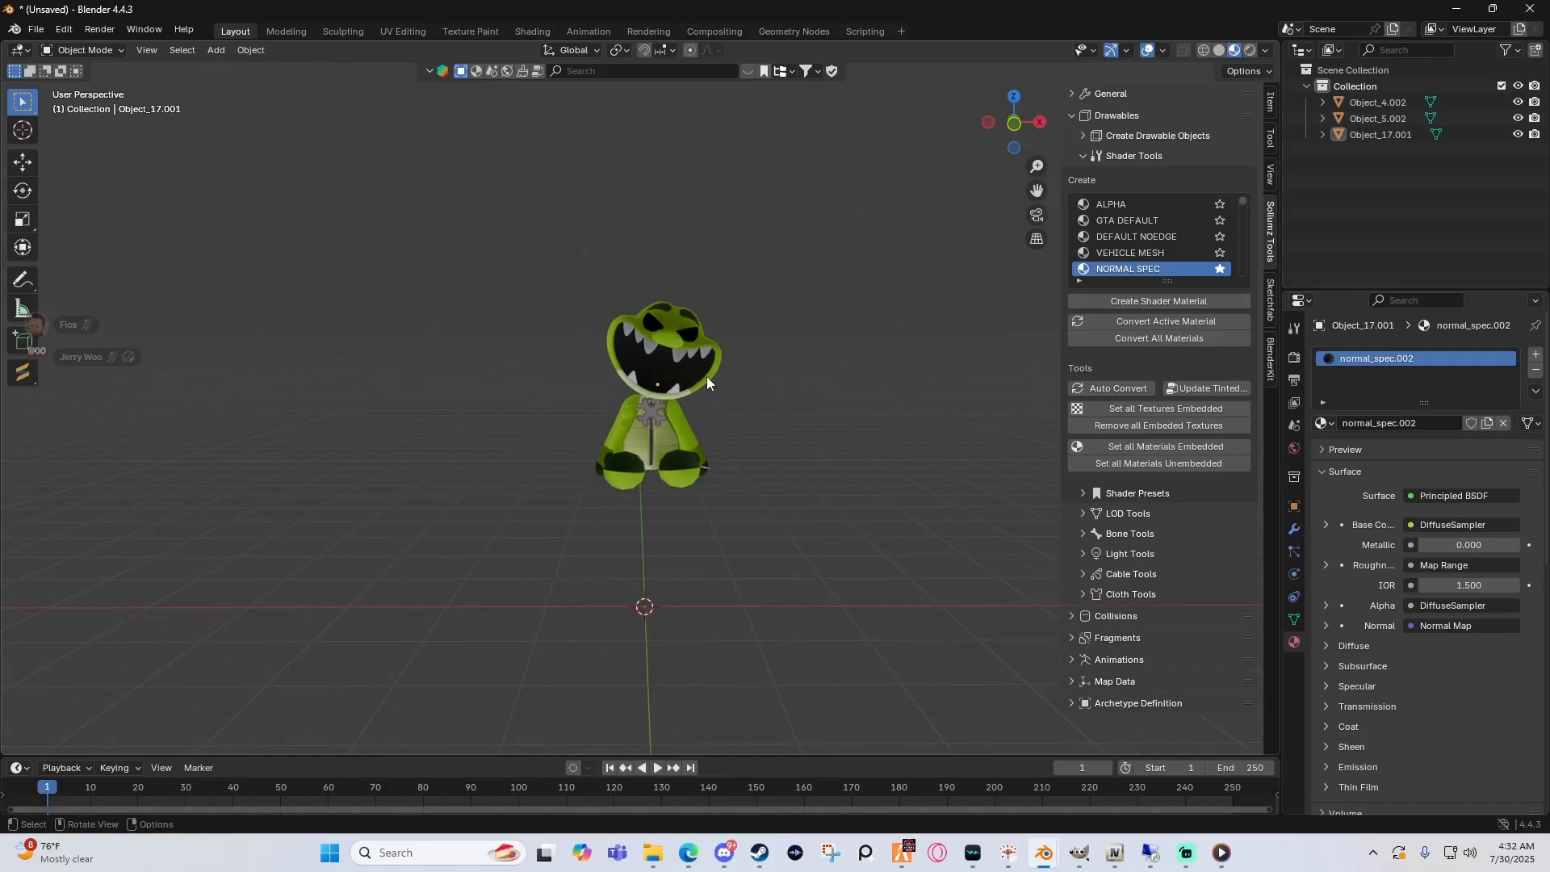
# Step: Convert the three crocodile objects together to a Sollumz drawable with Auto-Embed Collision enabled
pyautogui.click(1083, 156)
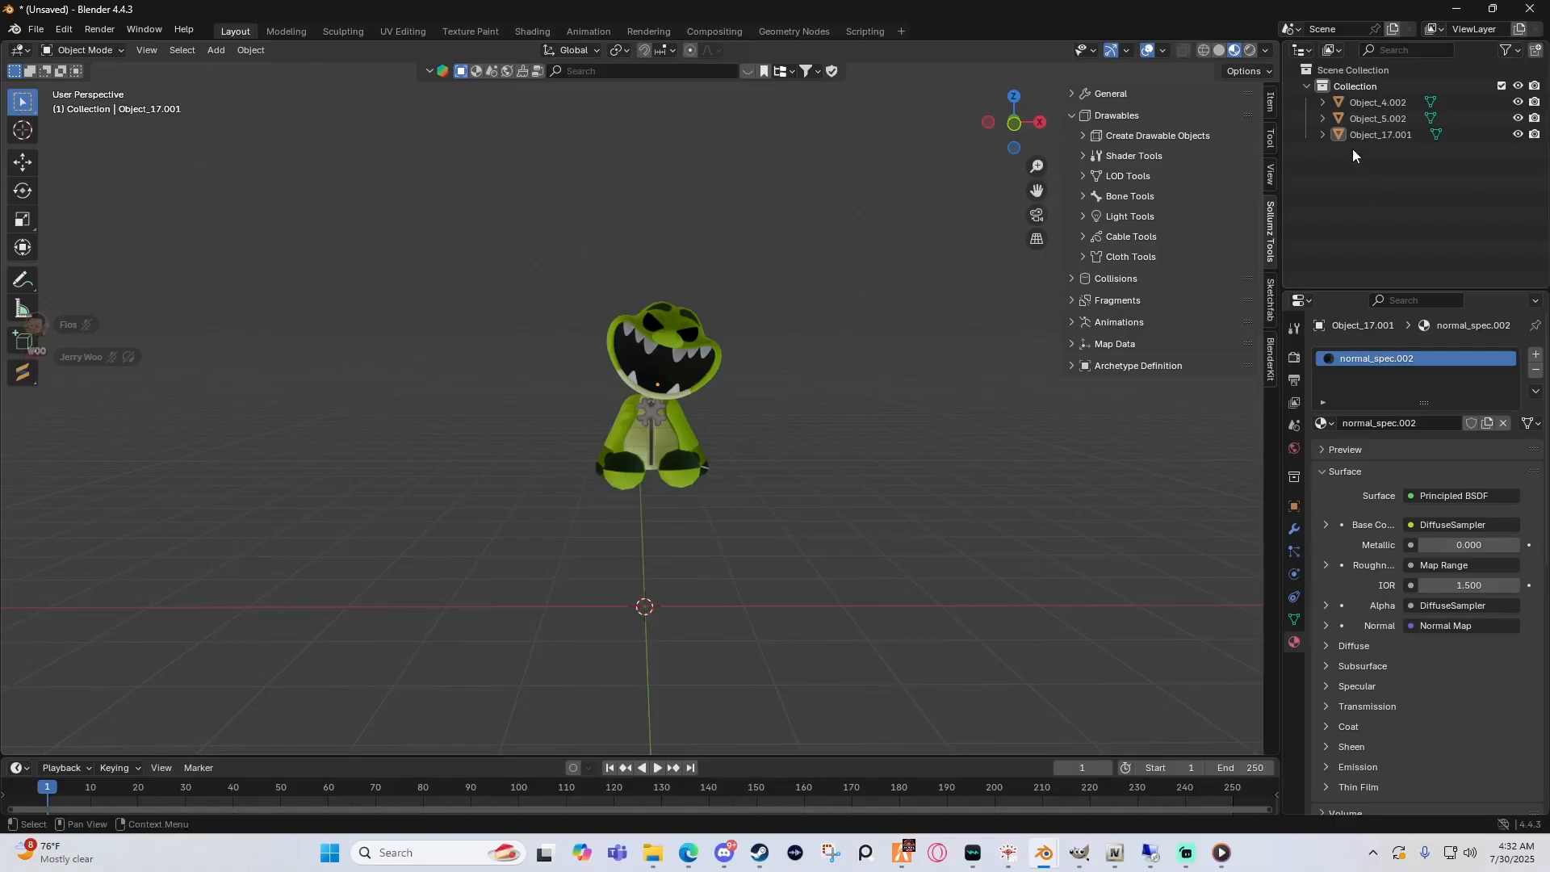
pyautogui.moveTo(1367, 162); pyautogui.dragTo(1355, 103)
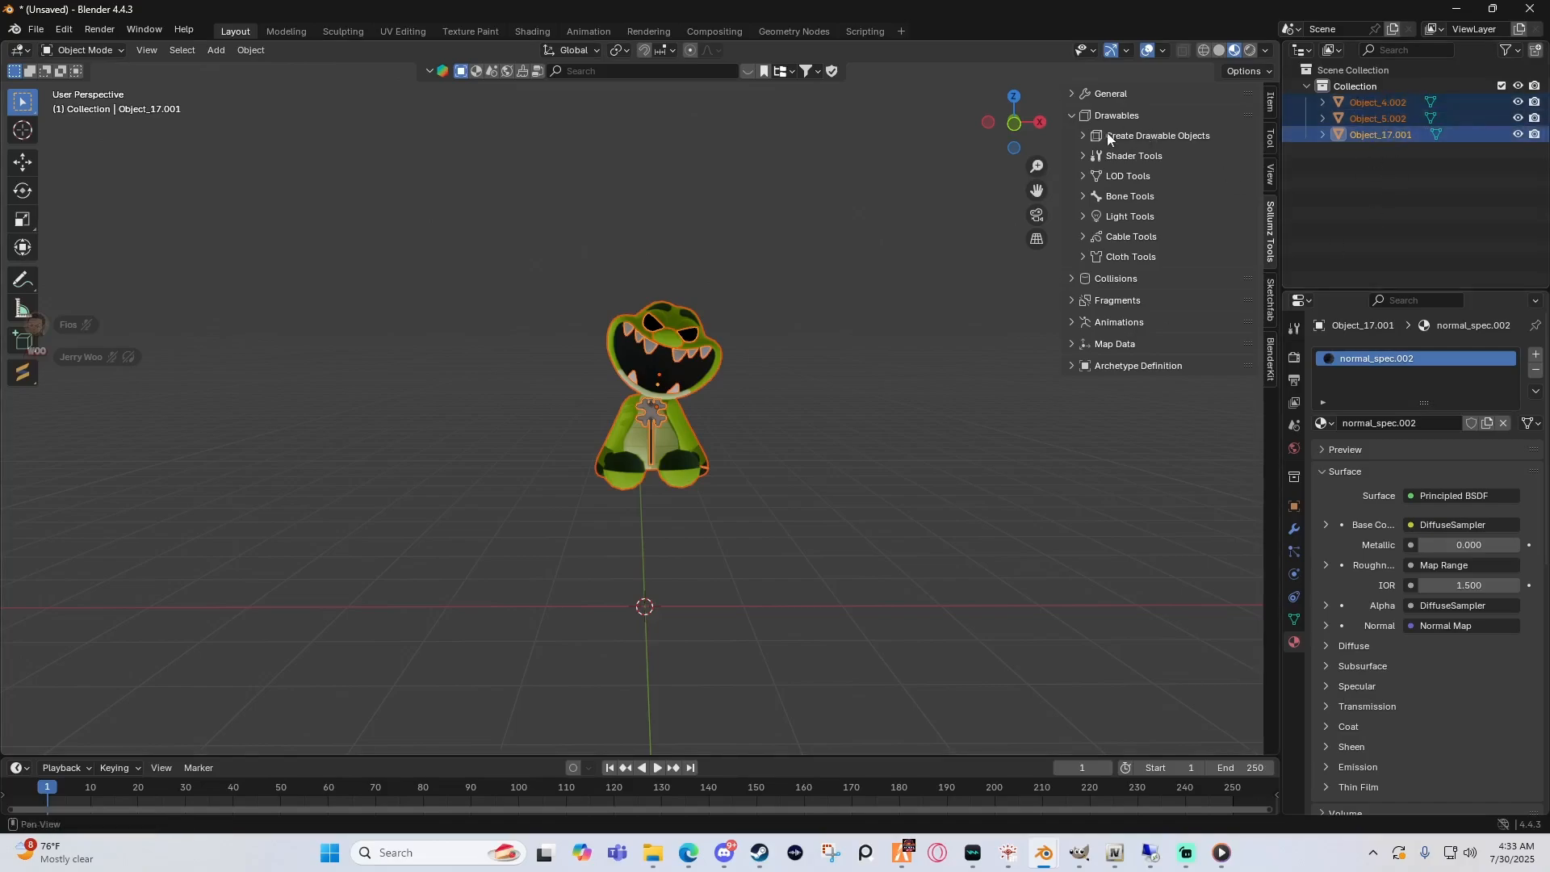
pyautogui.click(1131, 137)
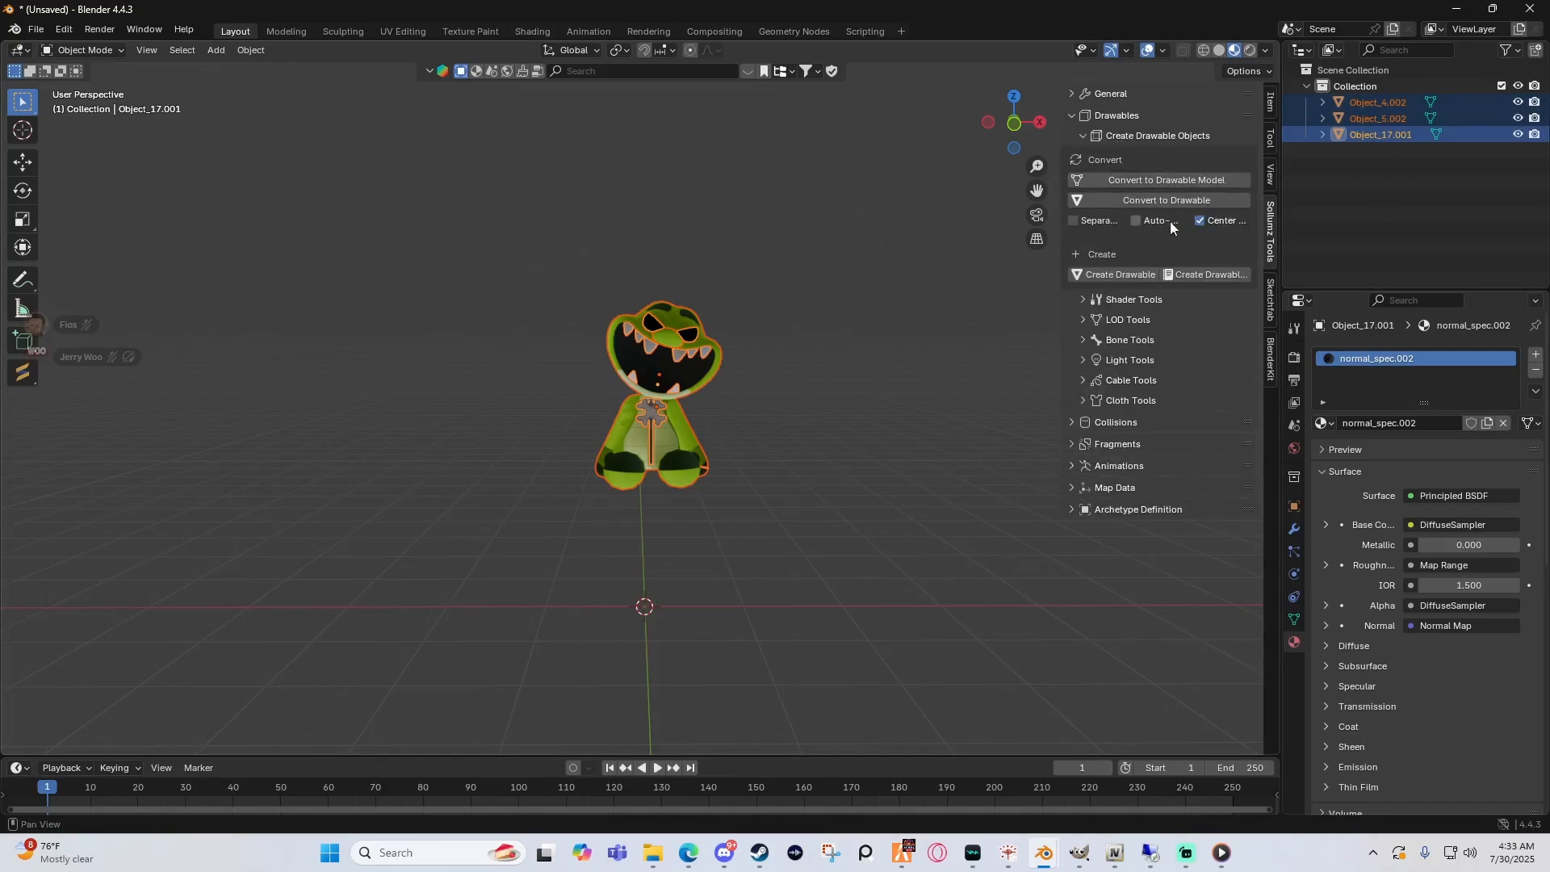
pyautogui.moveTo(1056, 215); pyautogui.dragTo(894, 220)
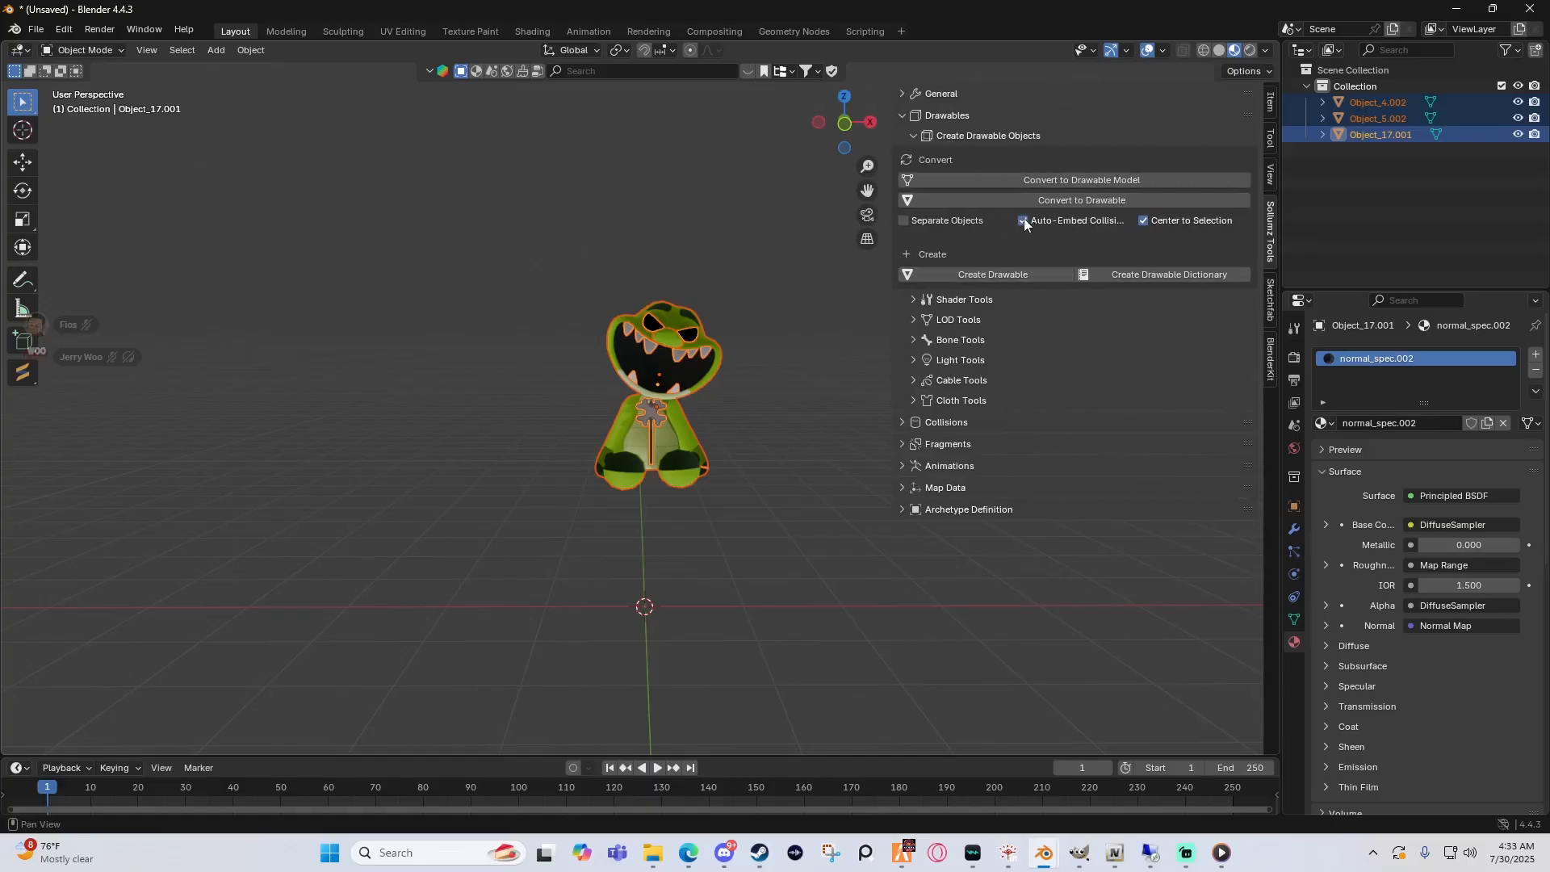
pyautogui.click(1077, 201)
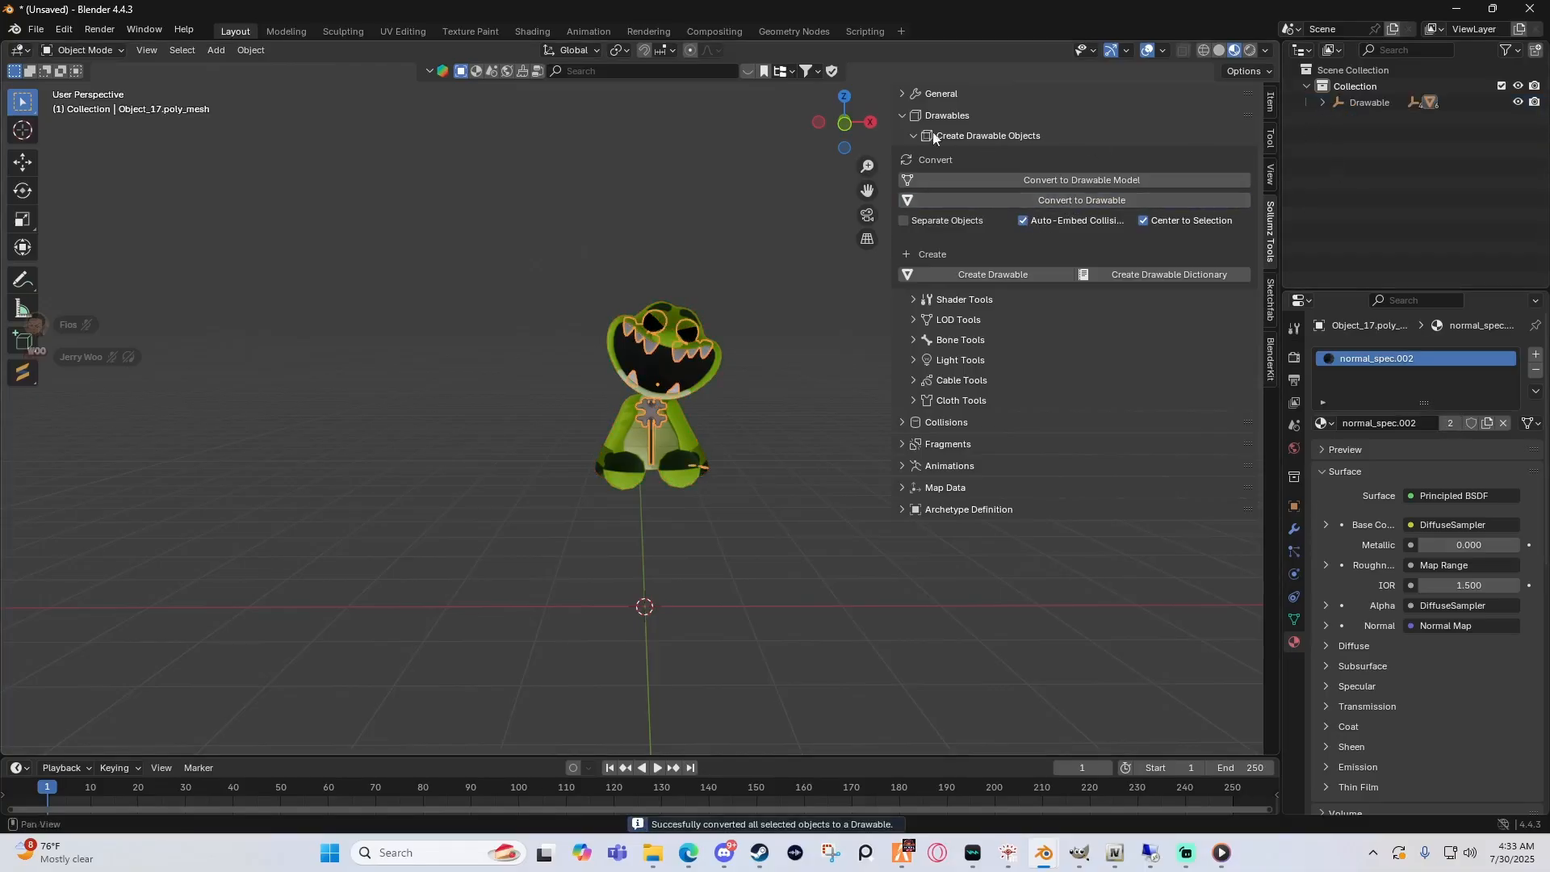
pyautogui.moveTo(892, 142); pyautogui.dragTo(1042, 143)
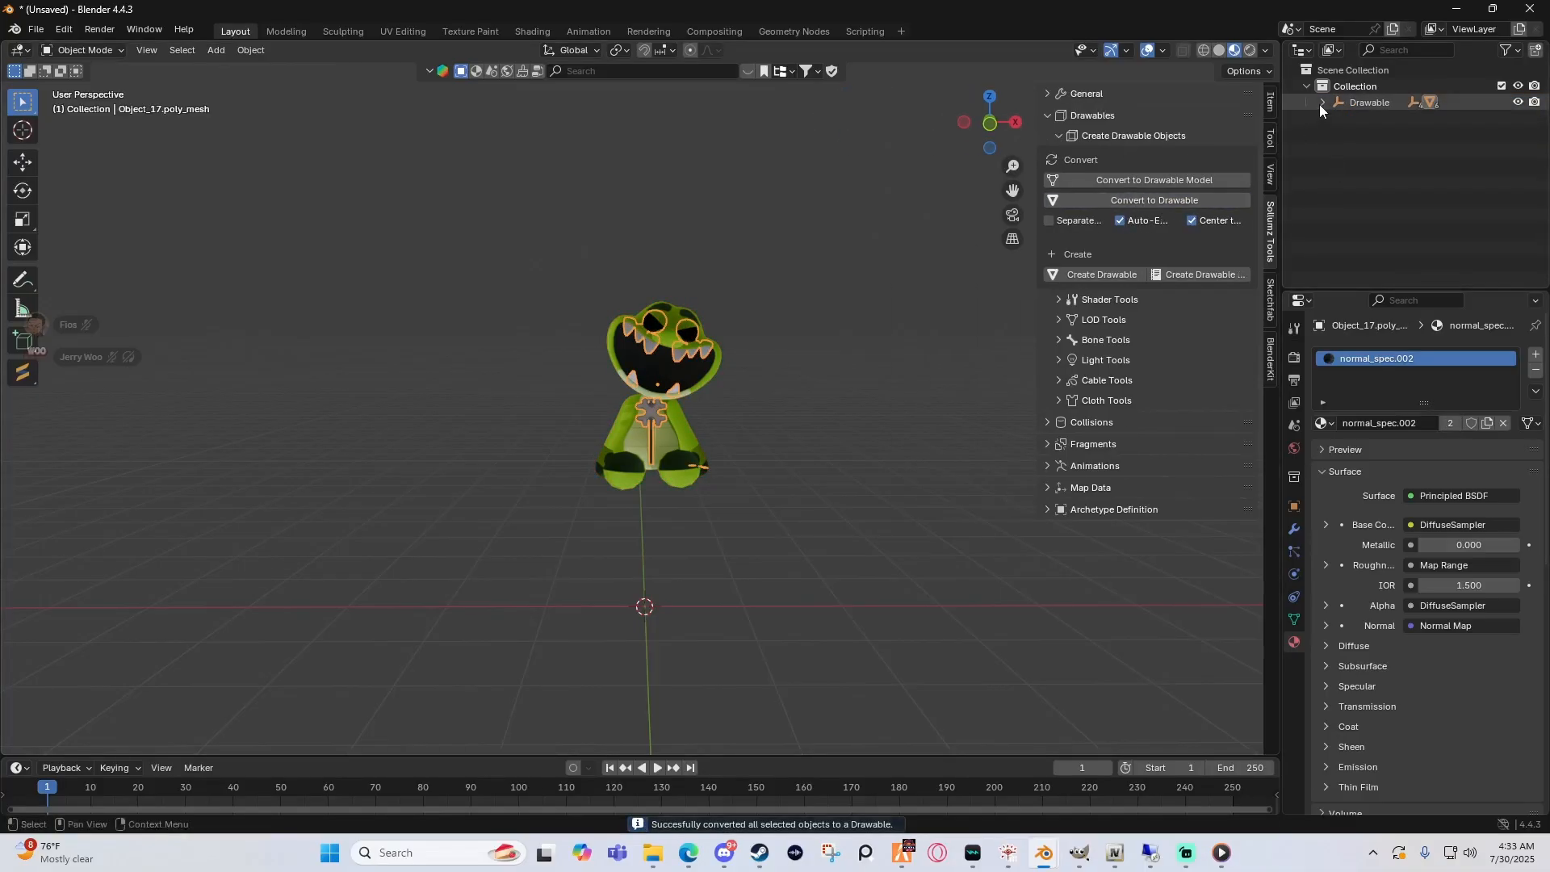
# Step: Expand the new drawable's hierarchy and rename the drawable to croc
pyautogui.click(1322, 103)
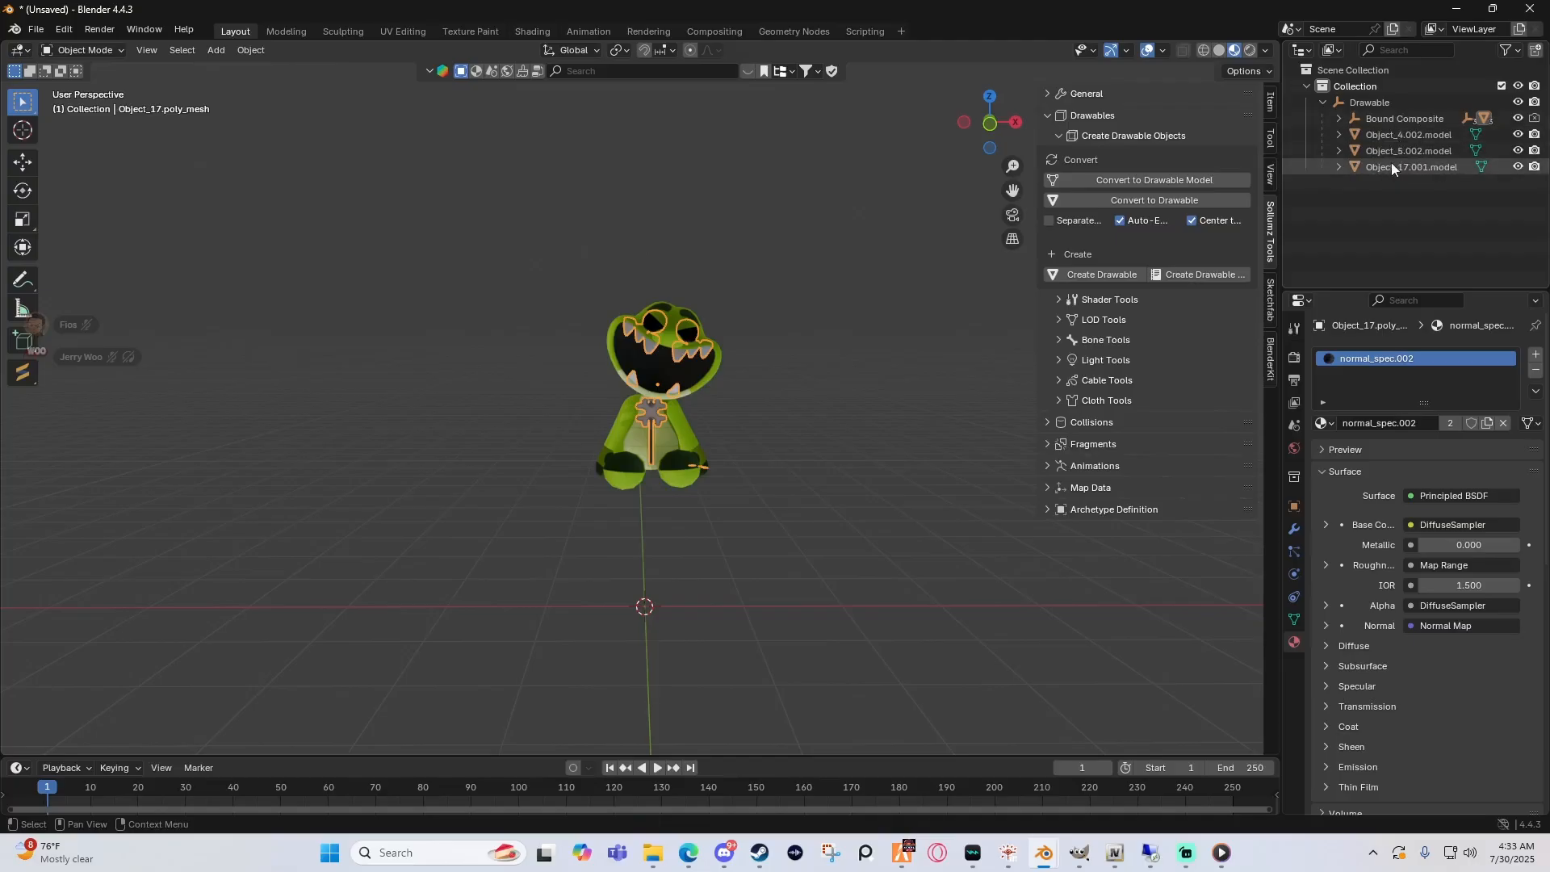
pyautogui.doubleClick(1369, 103)
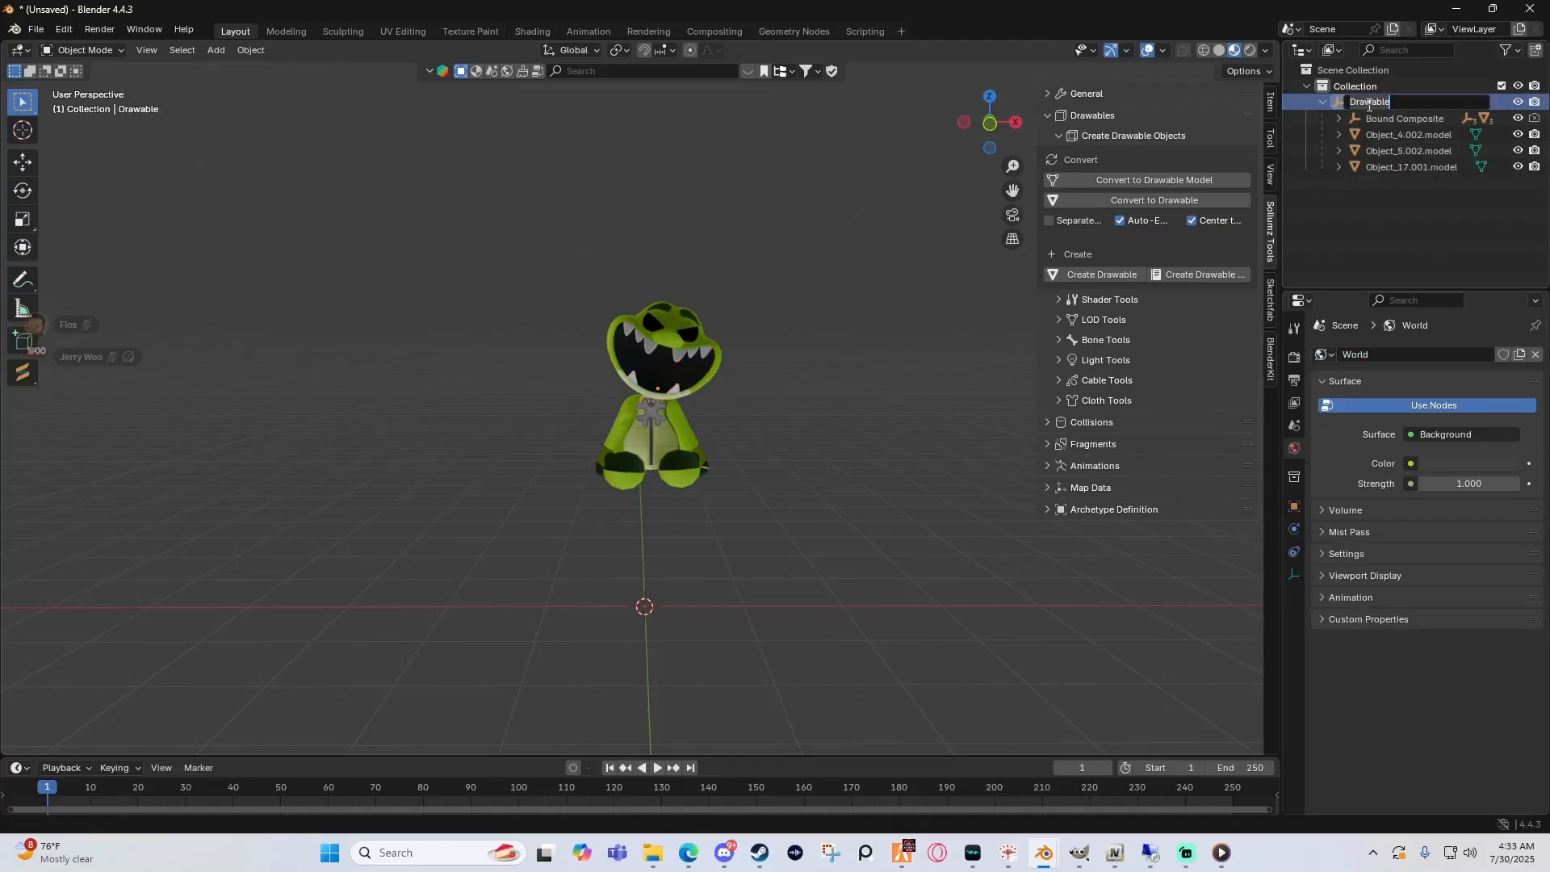
pyautogui.write('o')
pyautogui.write('roc')
pyautogui.press('Return')
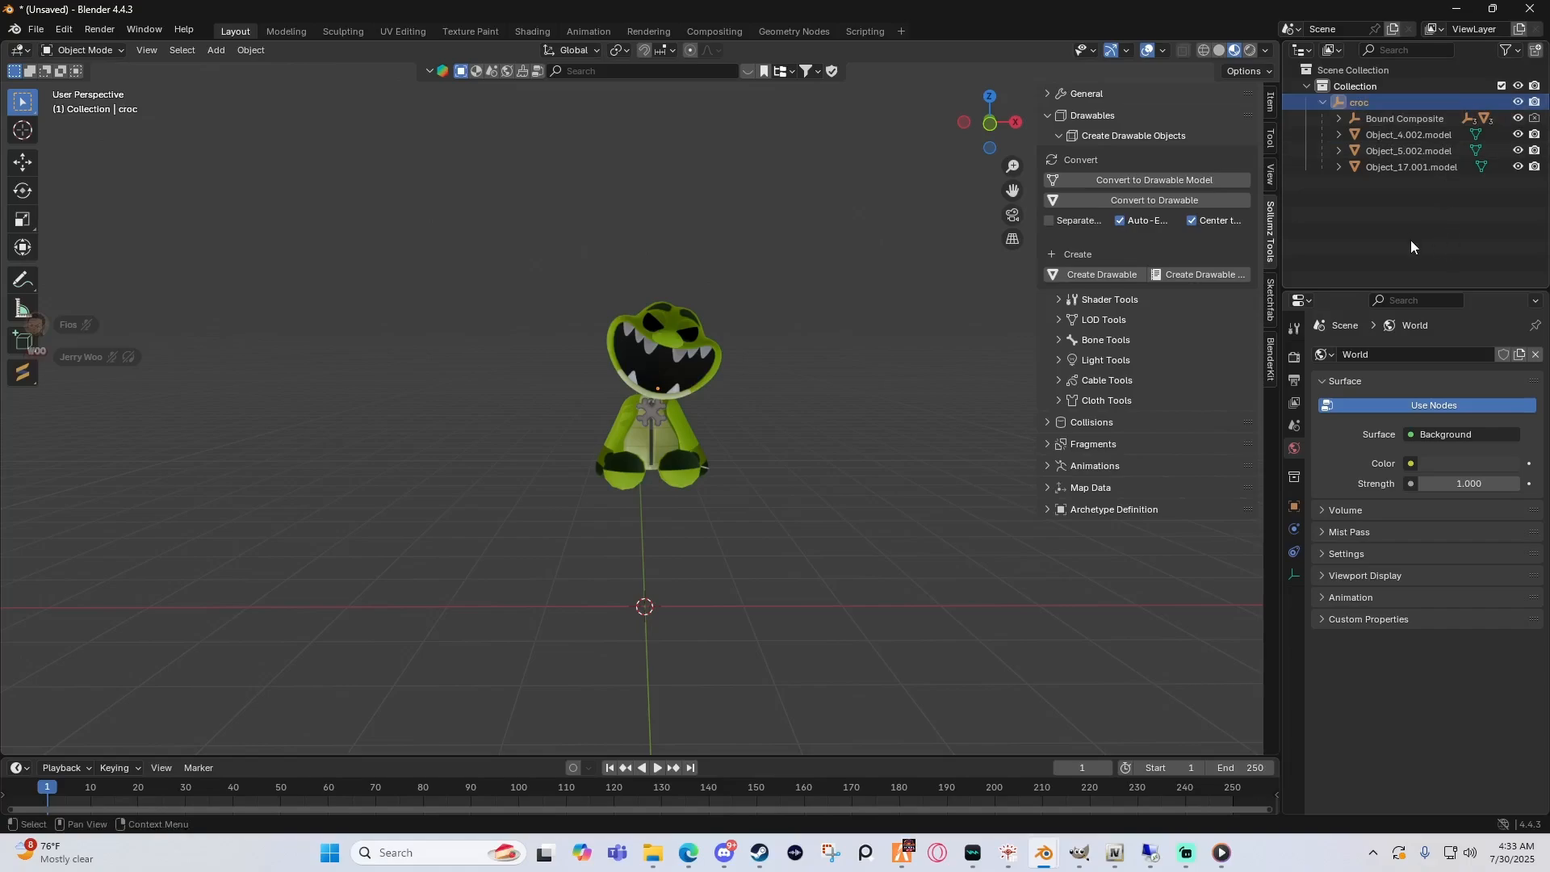
# Step: Widen the Outliner and expand the Bound Composite and its three bvh objects down to their poly meshes
pyautogui.click(1340, 119)
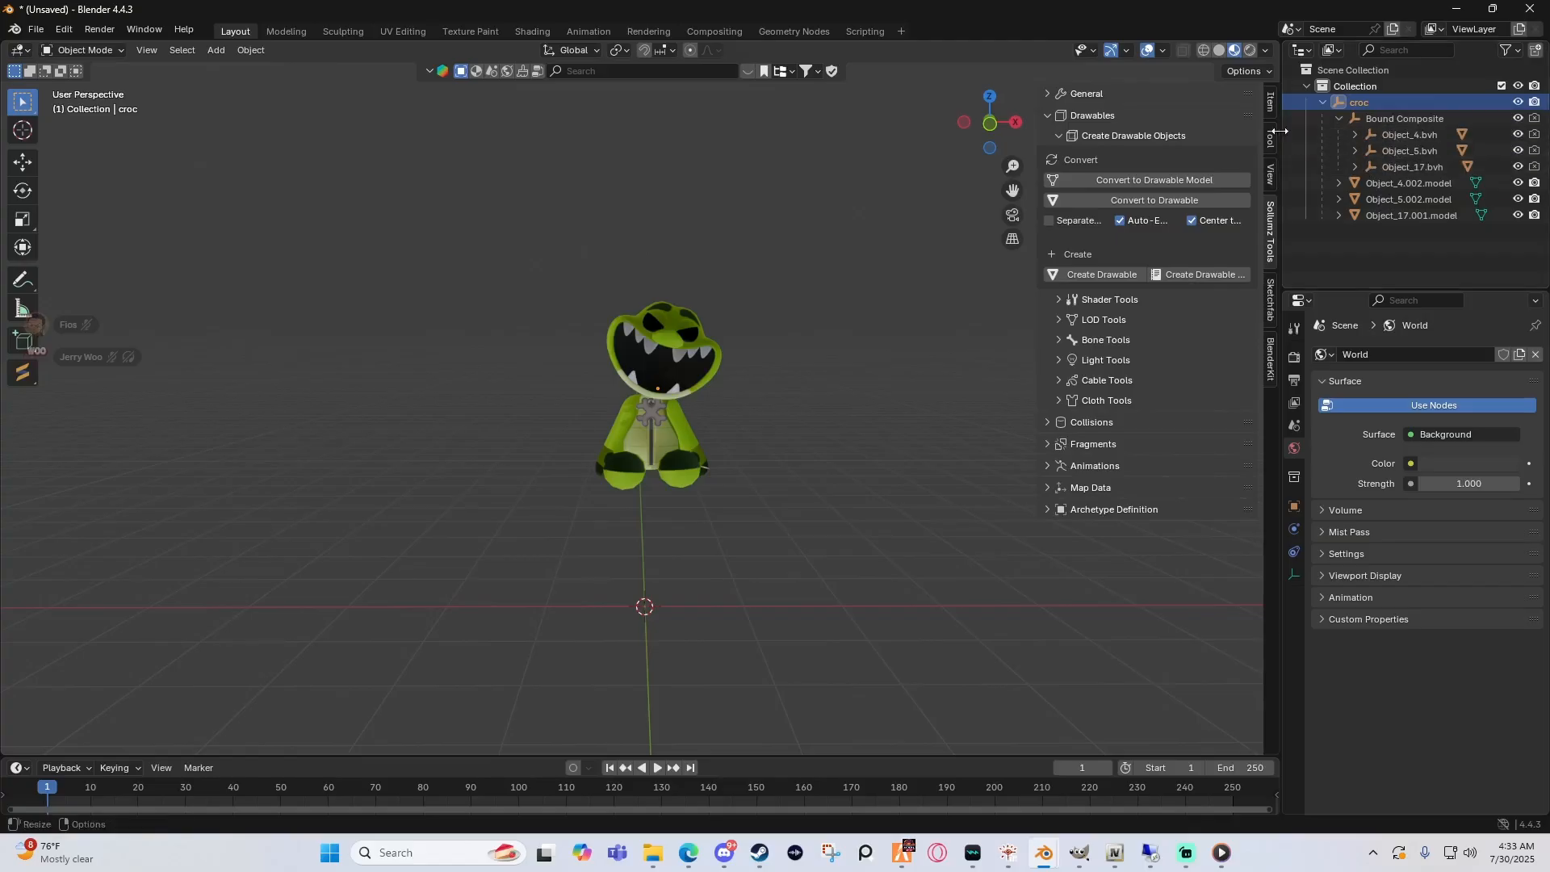
pyautogui.moveTo(1281, 130); pyautogui.dragTo(1135, 130)
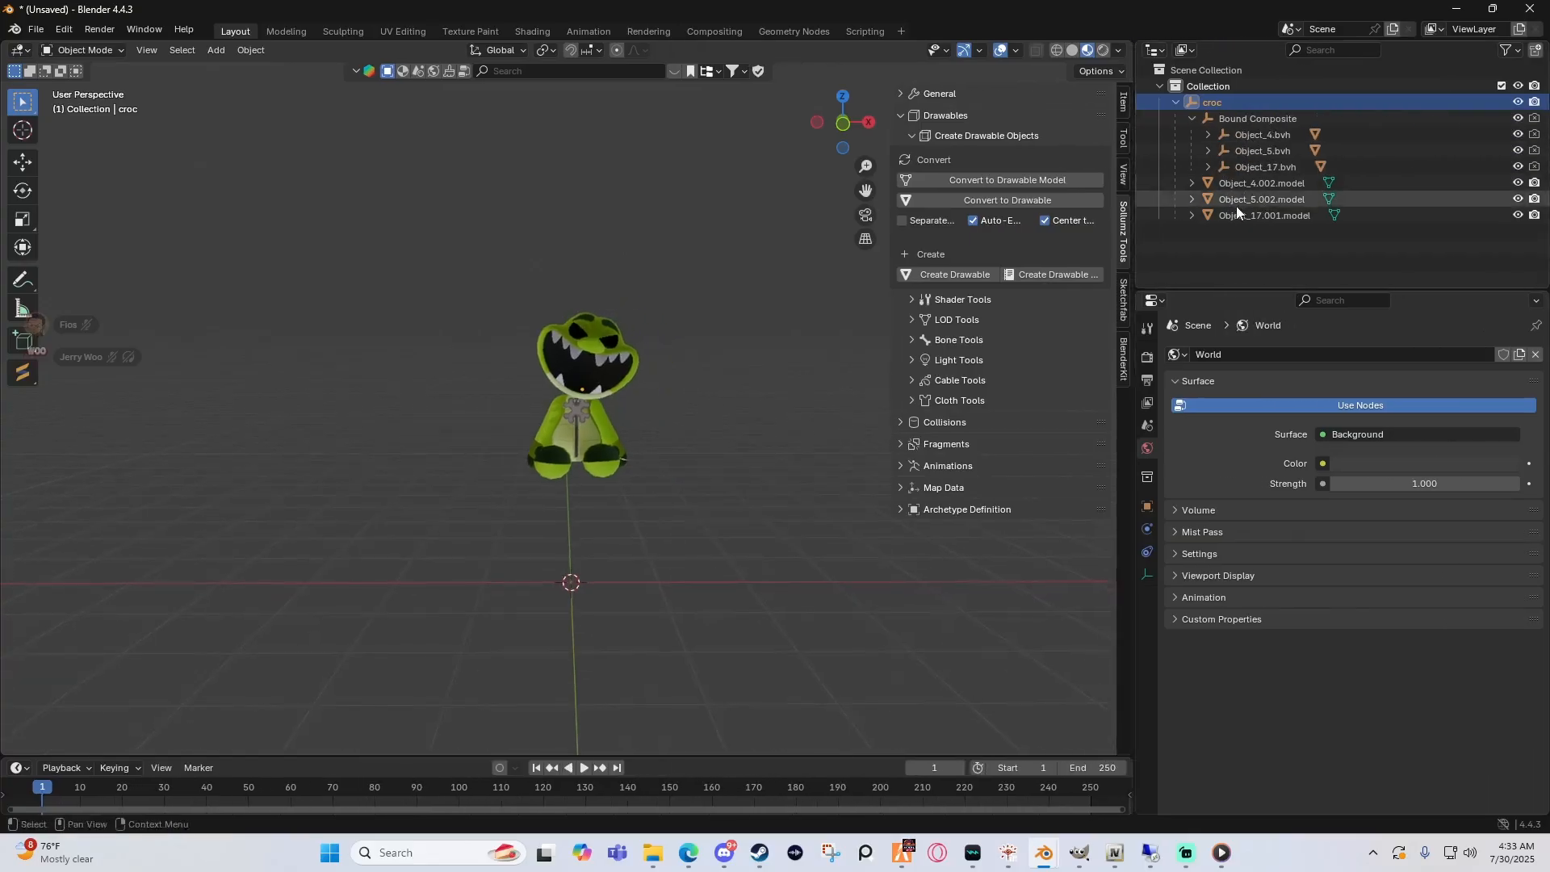
pyautogui.click(1208, 166)
pyautogui.click(1208, 151)
pyautogui.click(1208, 134)
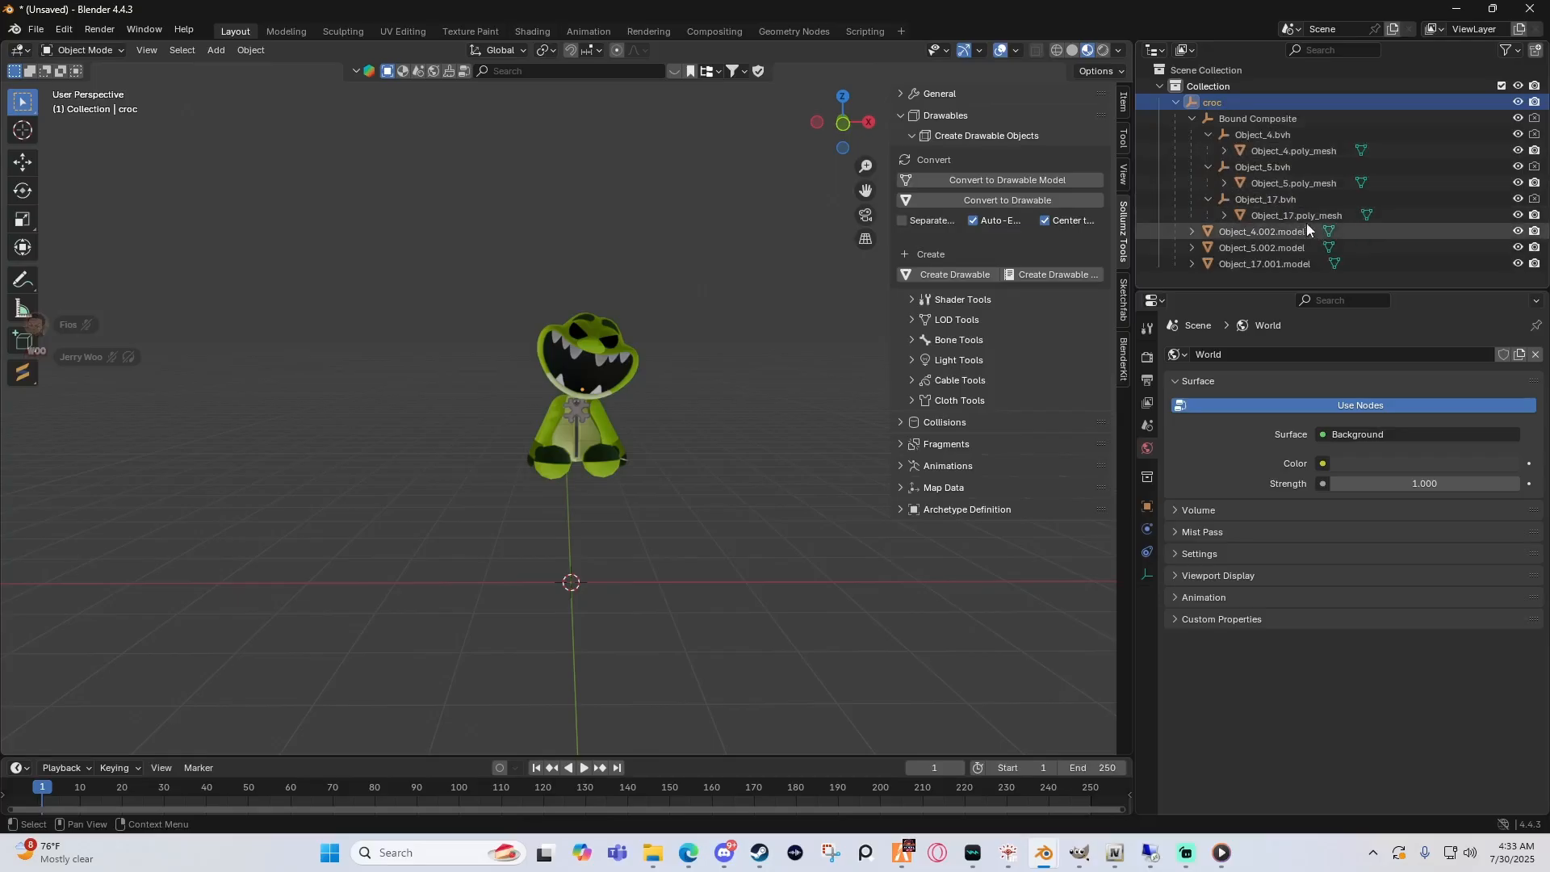
# Step: Switch from the drawable tools to the Sollumz collision flag presets and choose the props preset
pyautogui.click(910, 134)
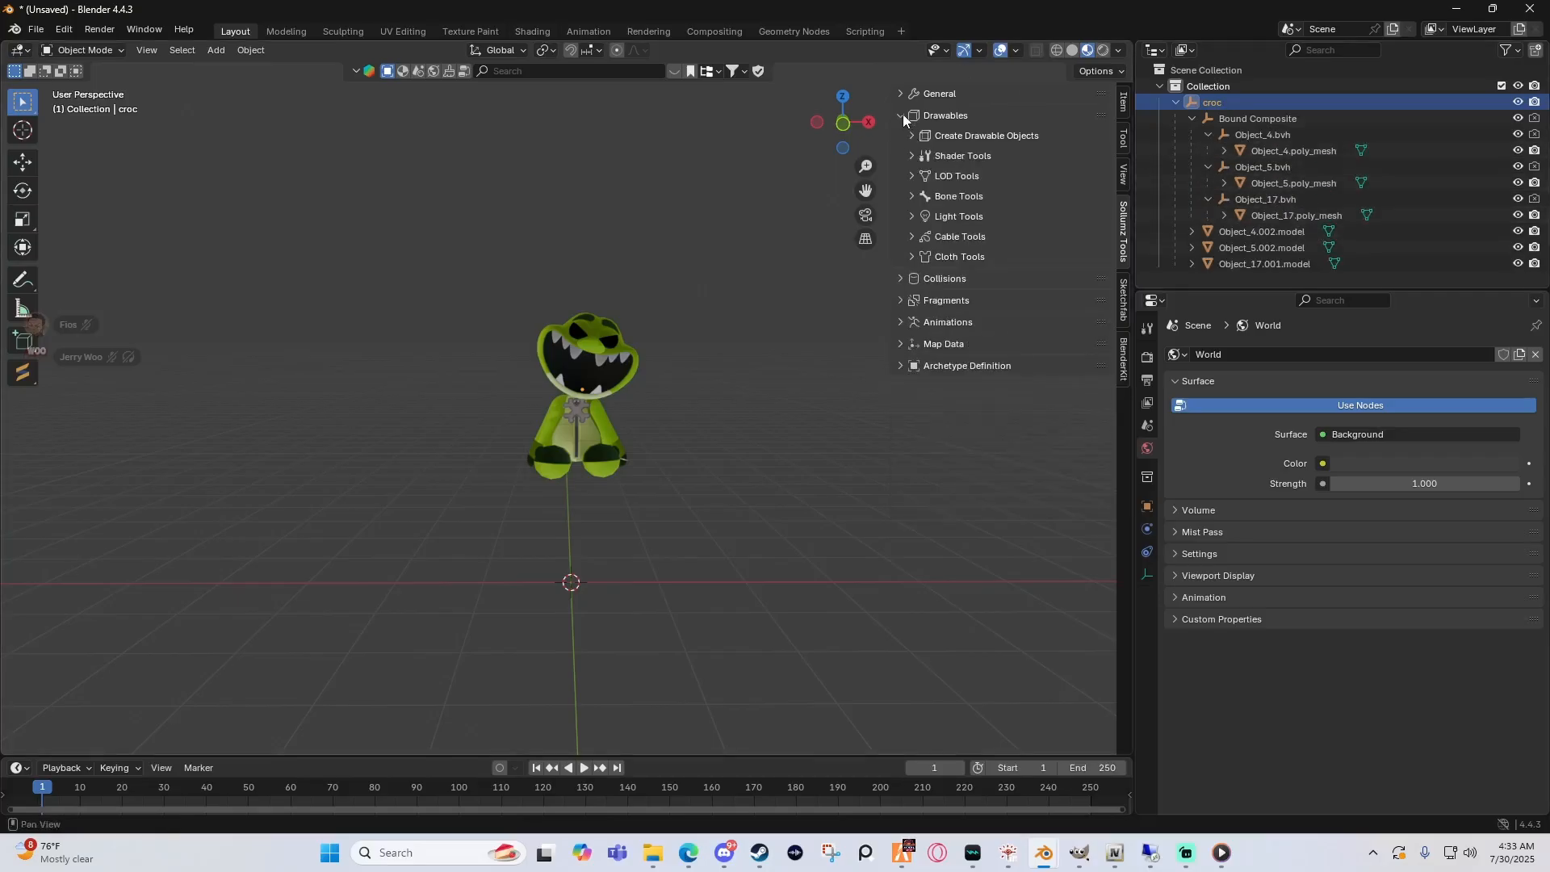
pyautogui.click(902, 116)
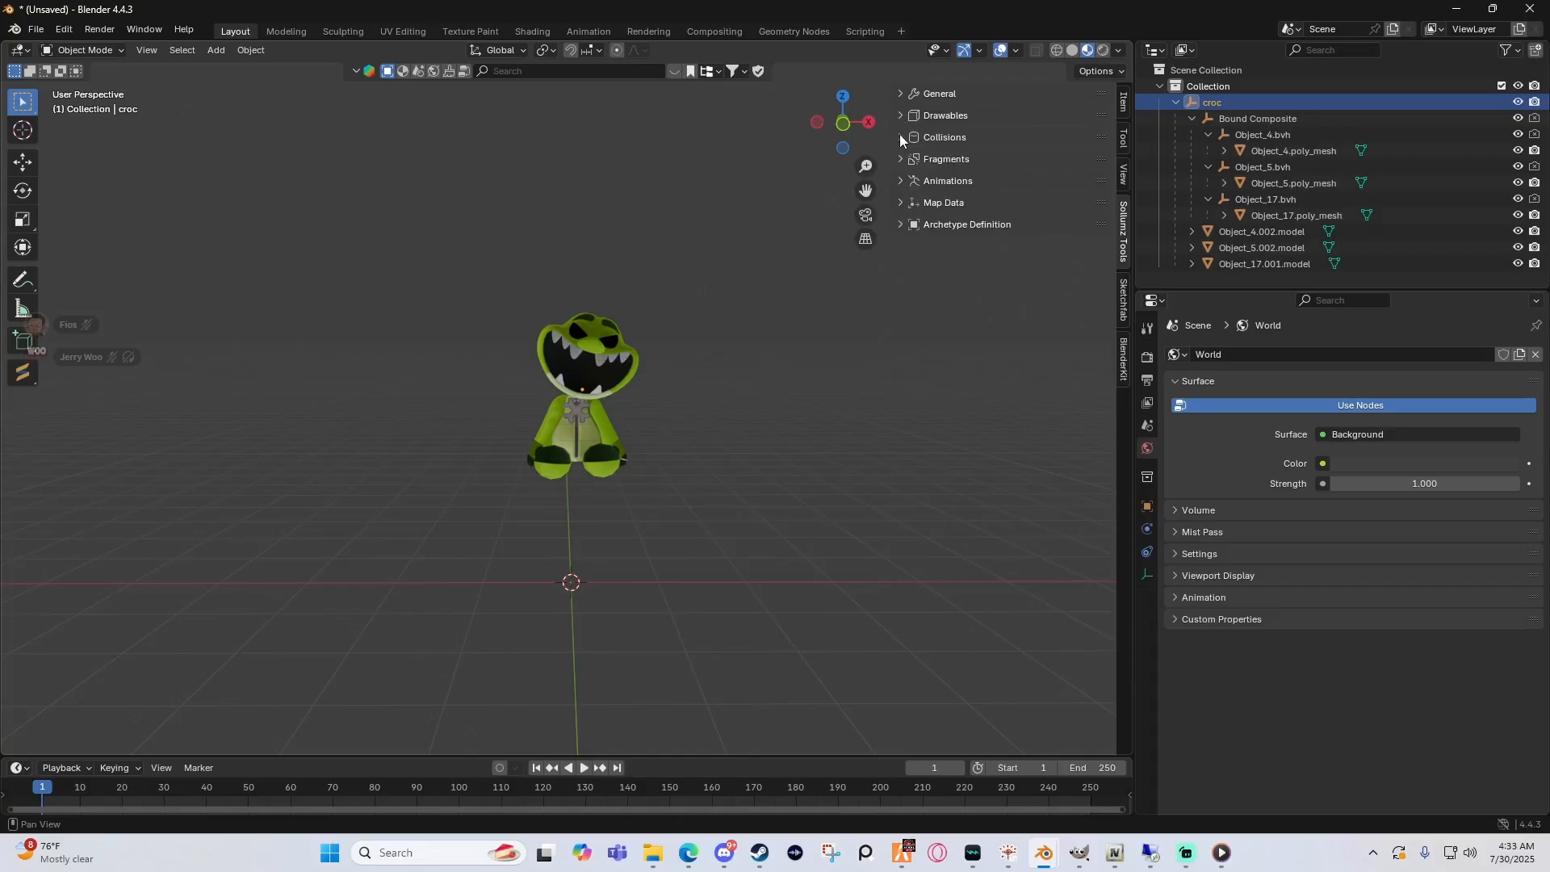
pyautogui.click(903, 138)
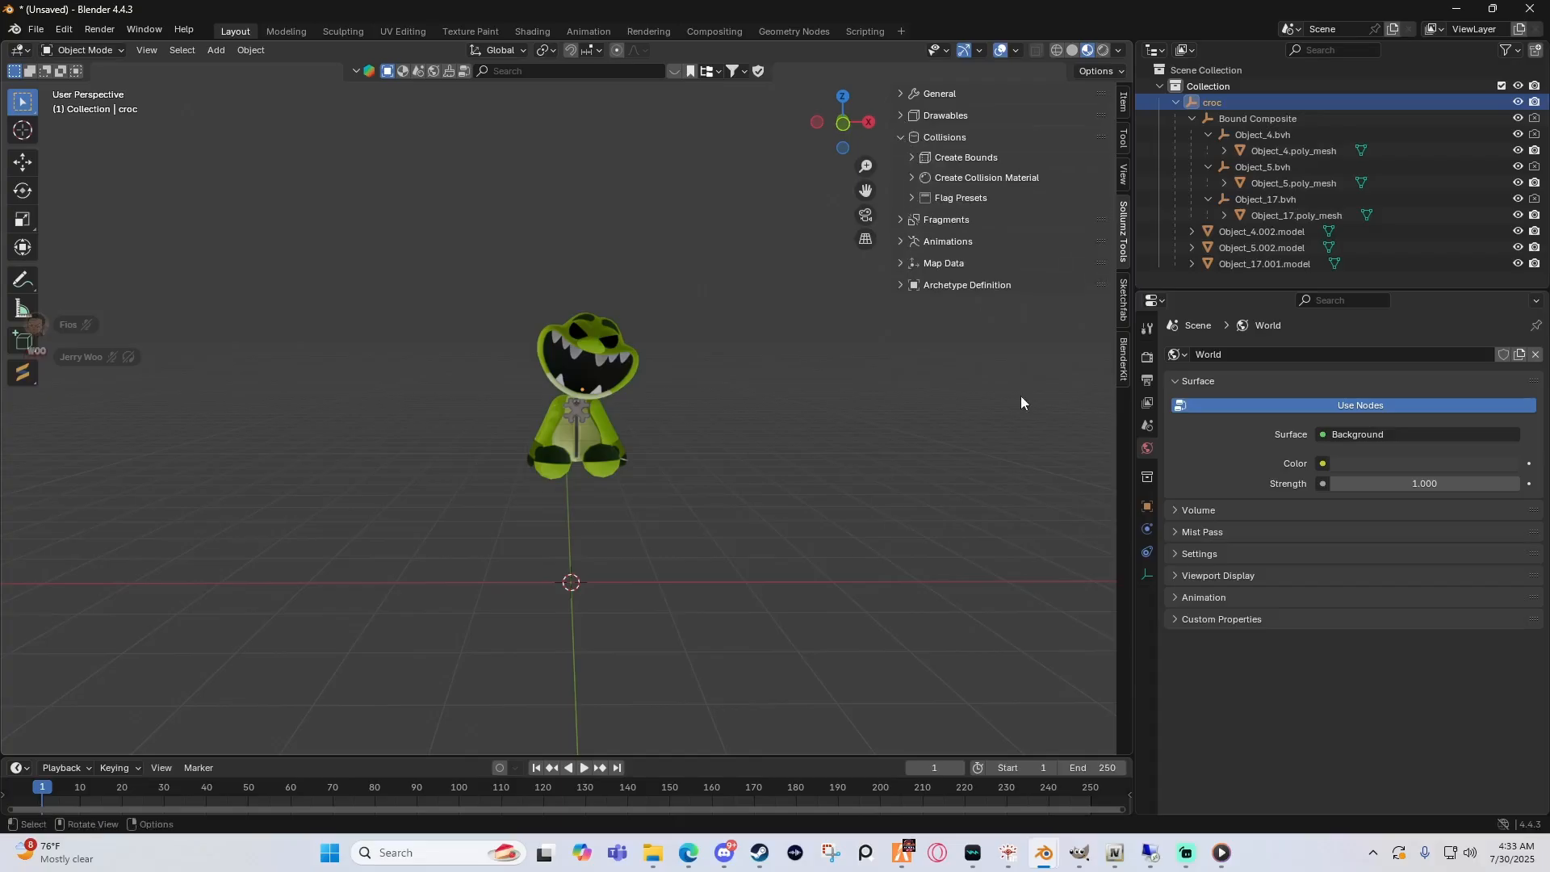
pyautogui.click(913, 197)
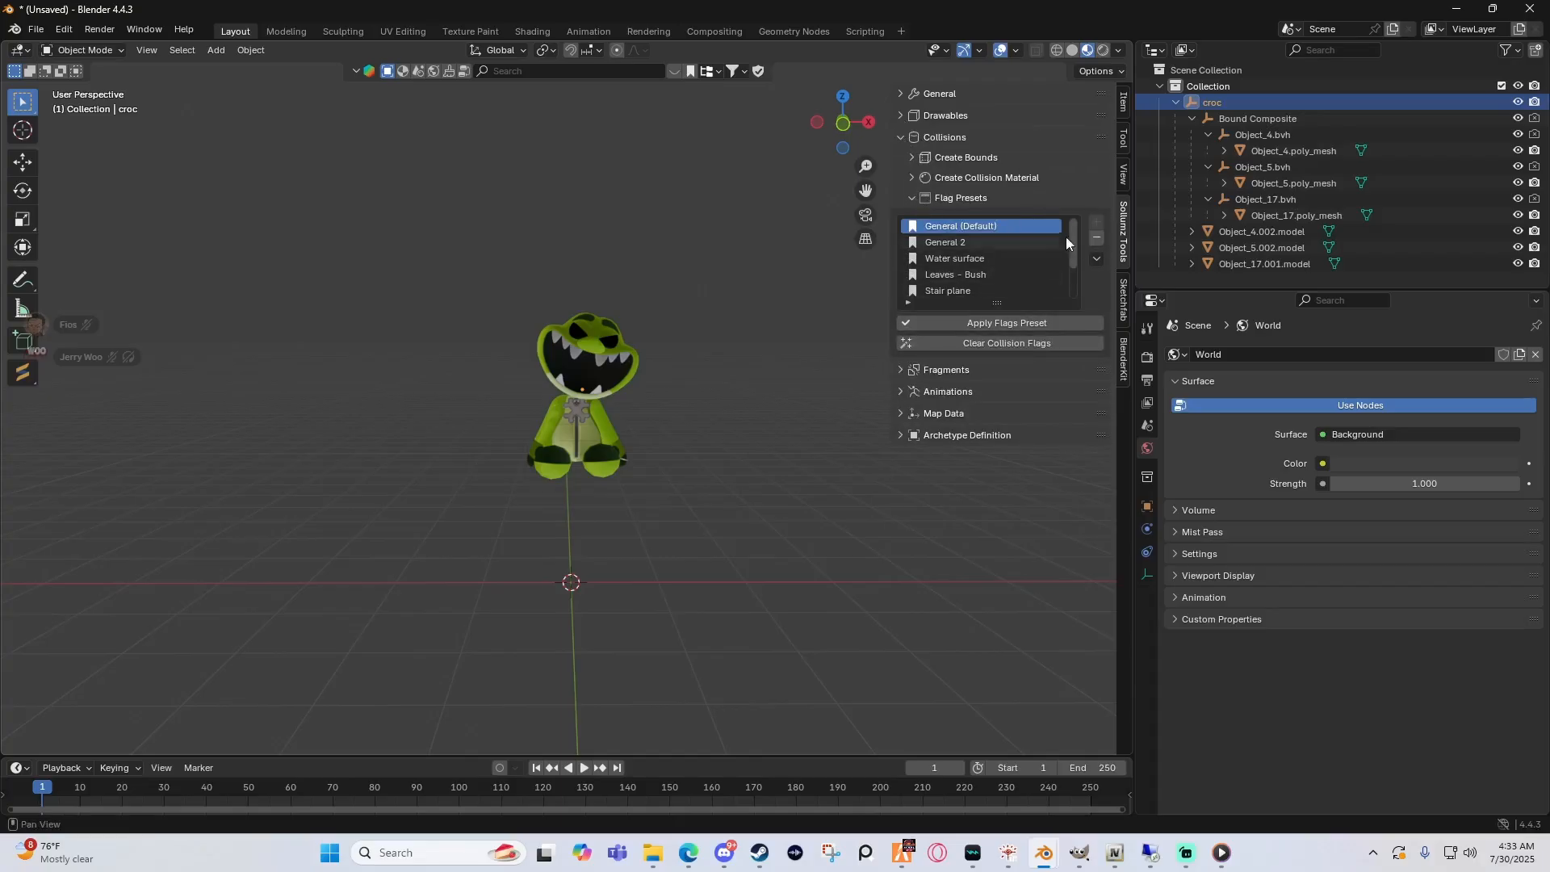
pyautogui.moveTo(1074, 232); pyautogui.dragTo(1070, 294)
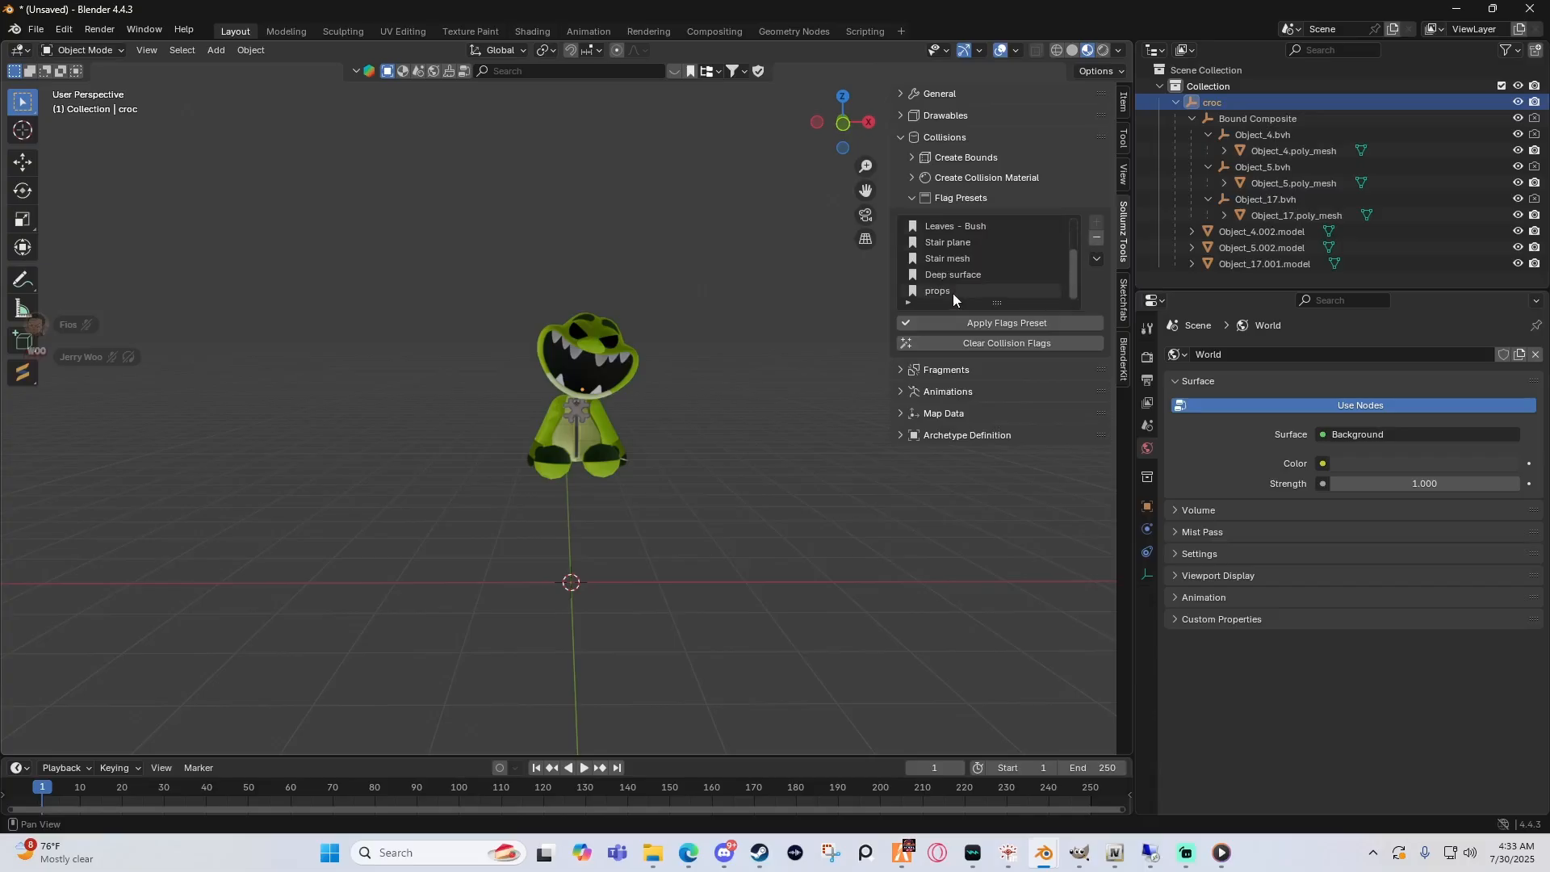
pyautogui.scroll(3, 983, 270)
pyautogui.scroll(-3, 983, 268)
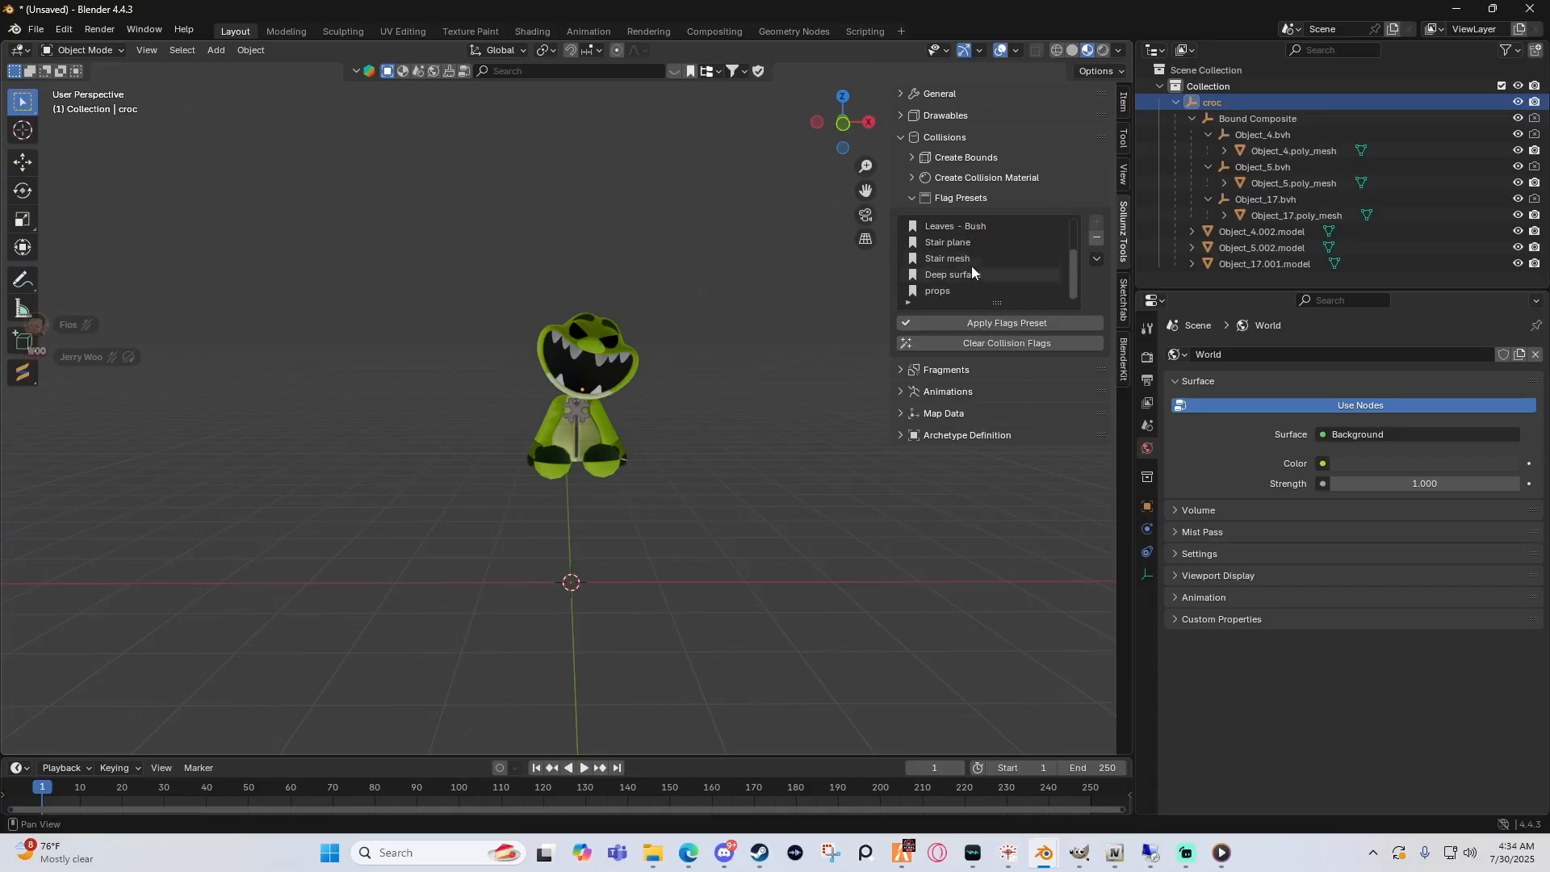
pyautogui.scroll(3, 964, 271)
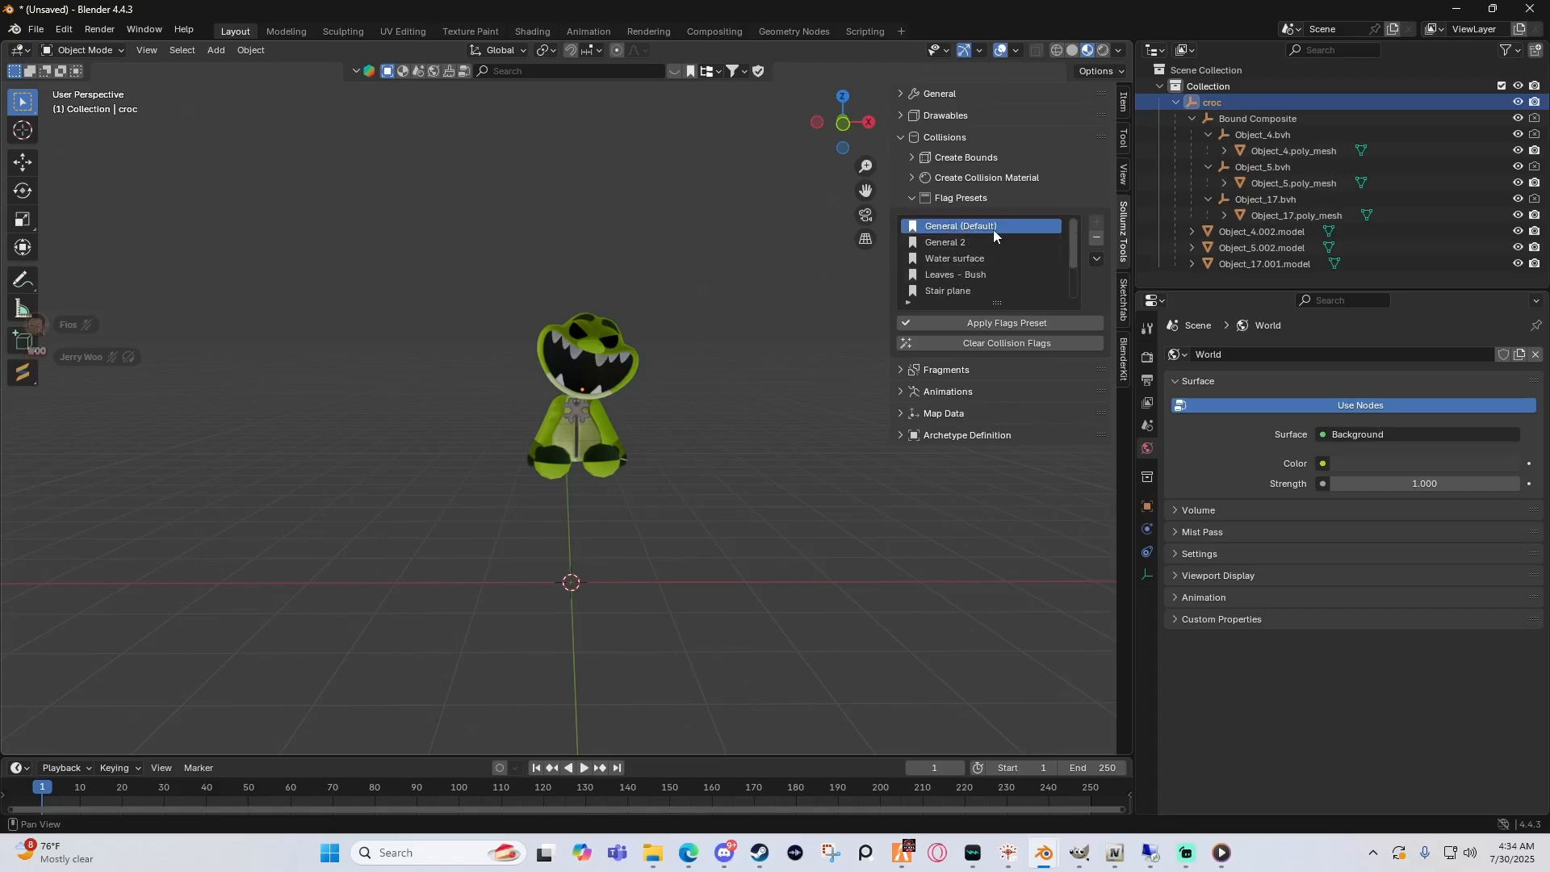
pyautogui.scroll(-3, 965, 250)
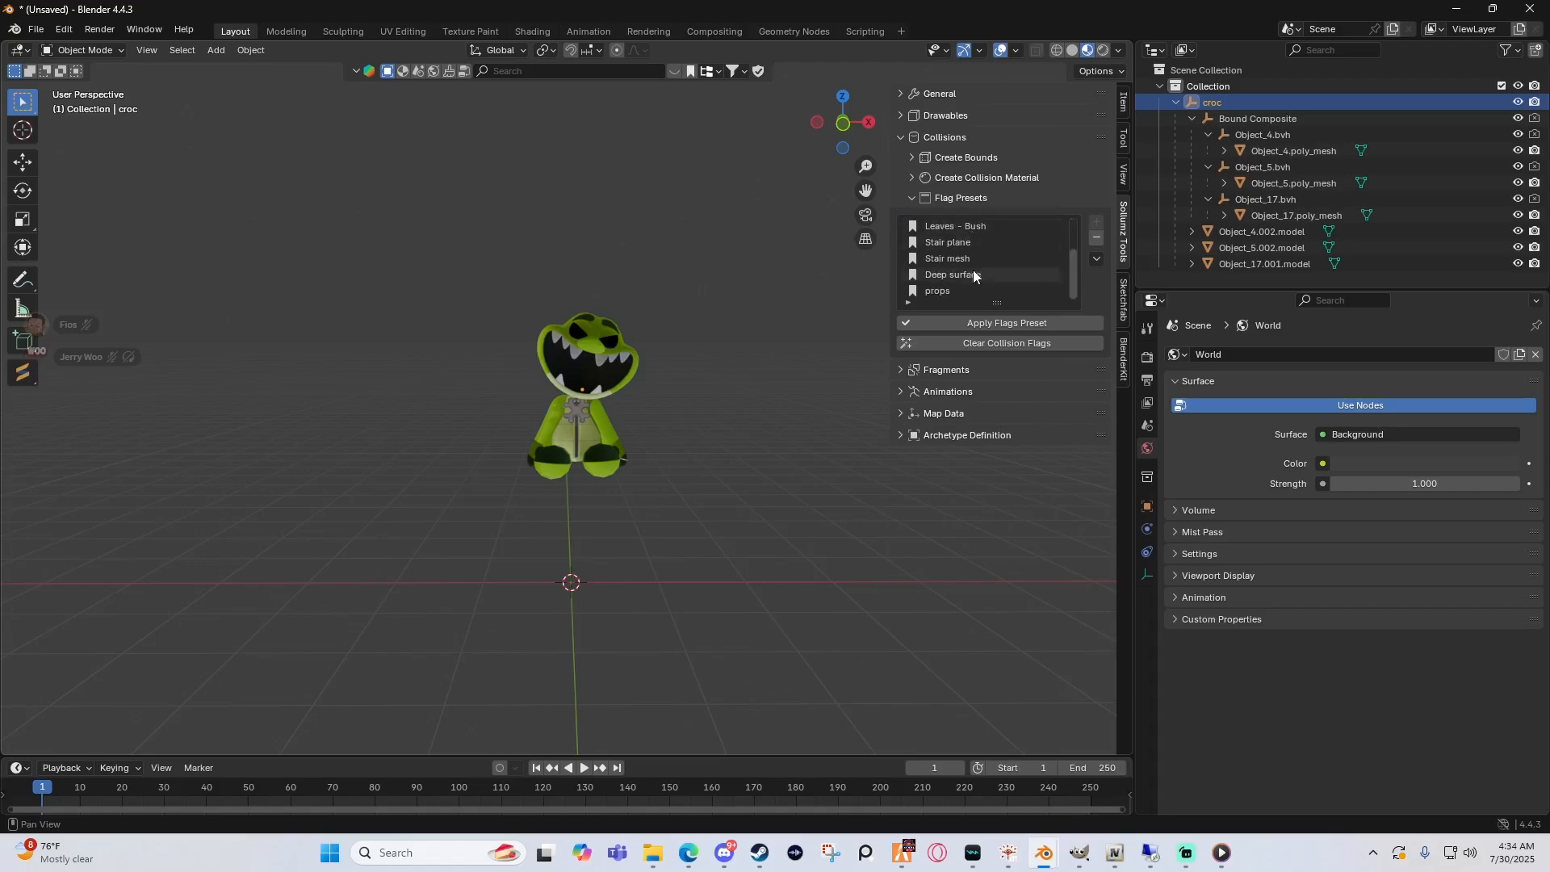
pyautogui.click(943, 288)
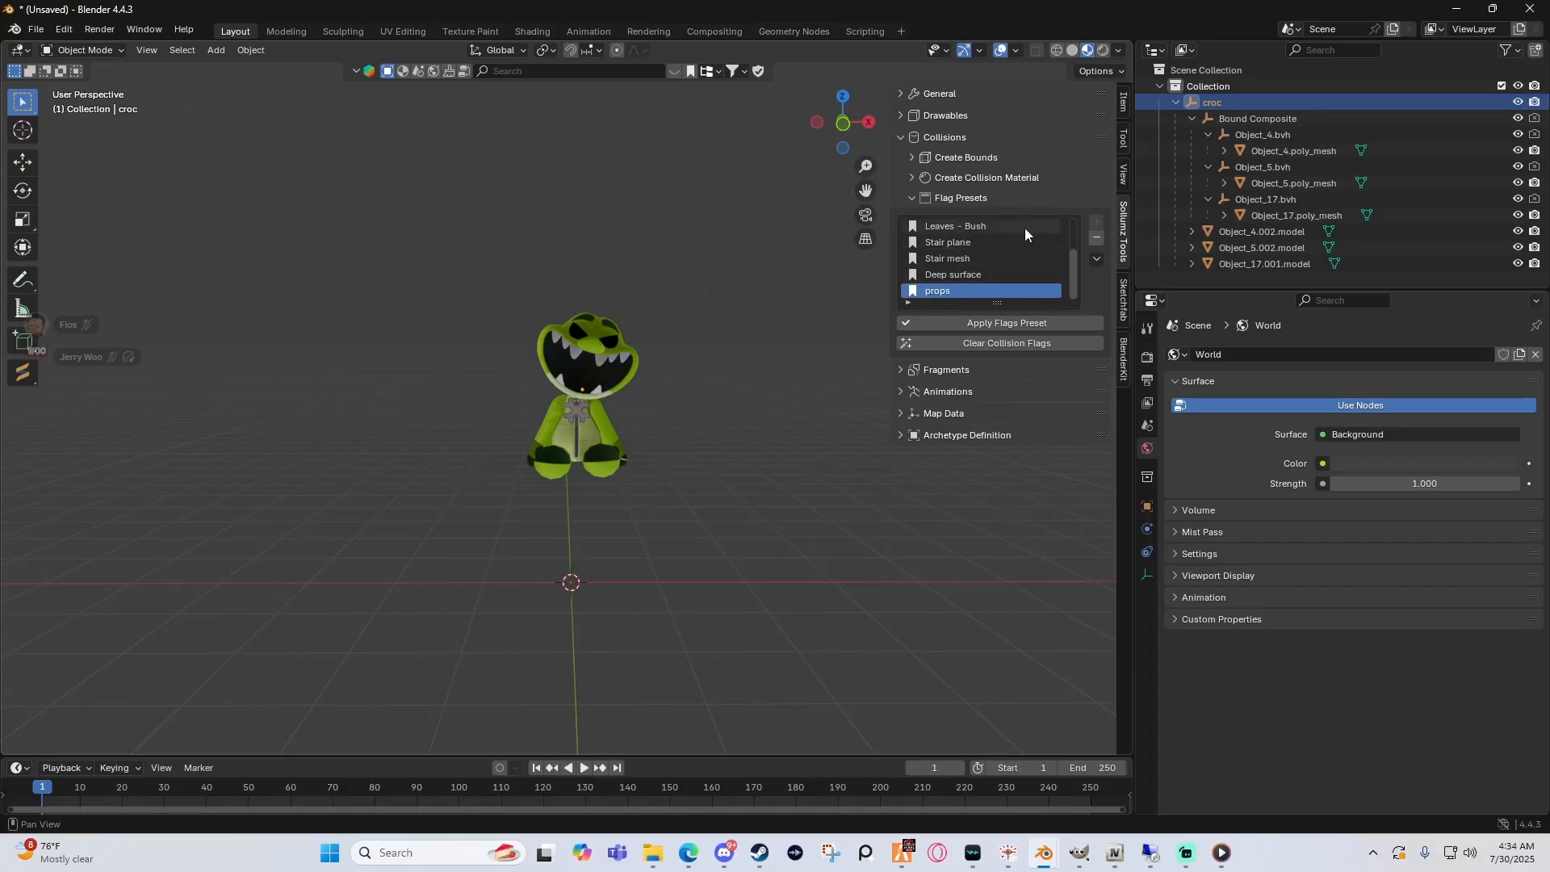
pyautogui.scroll(3, 1002, 232)
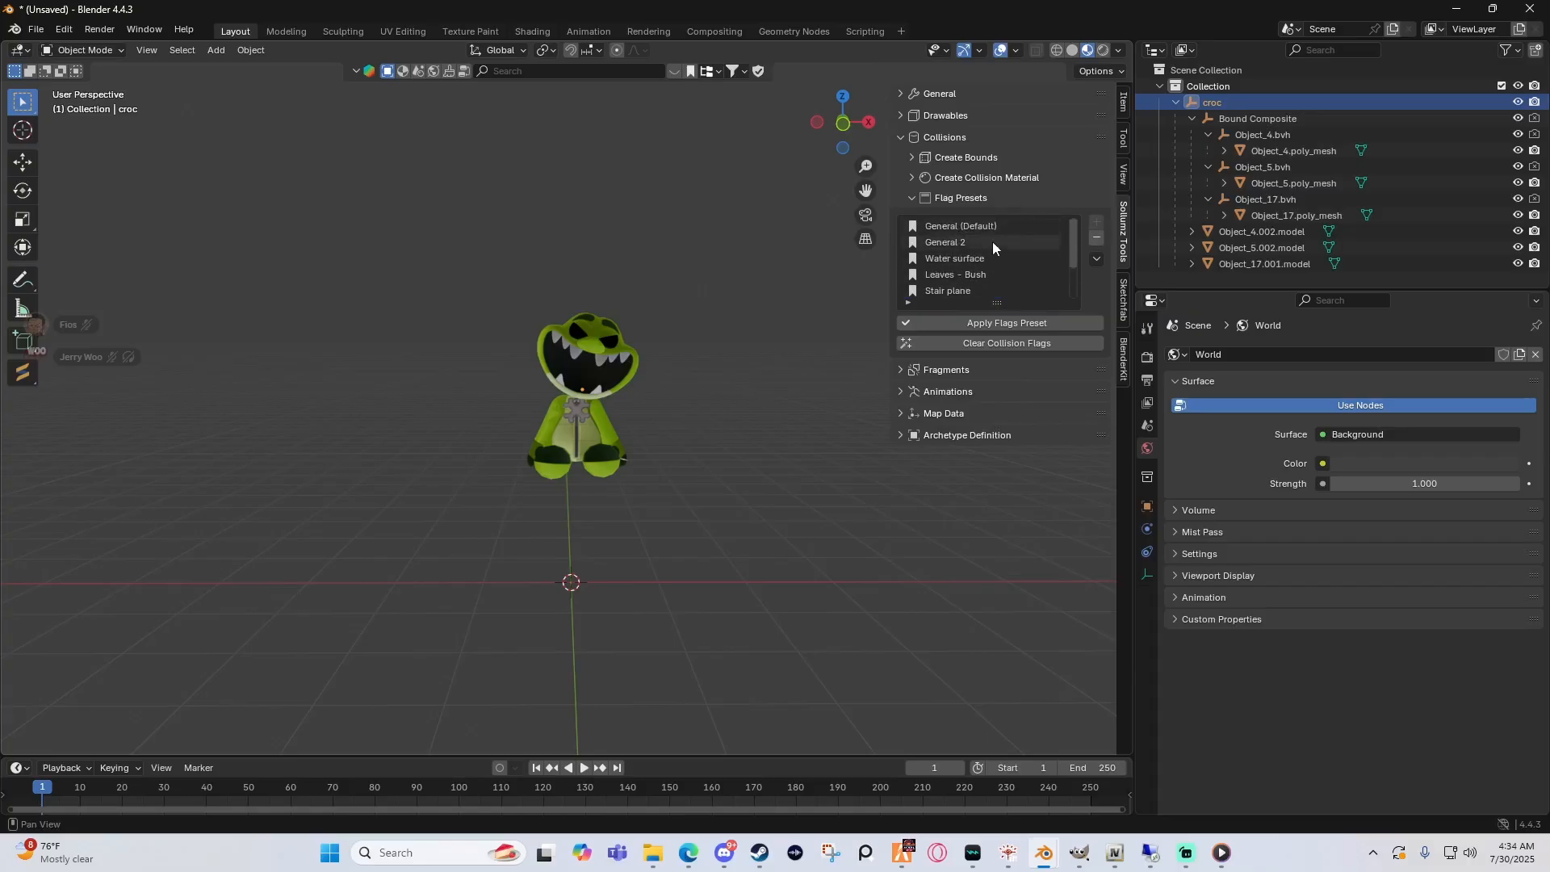
pyautogui.scroll(-3, 992, 241)
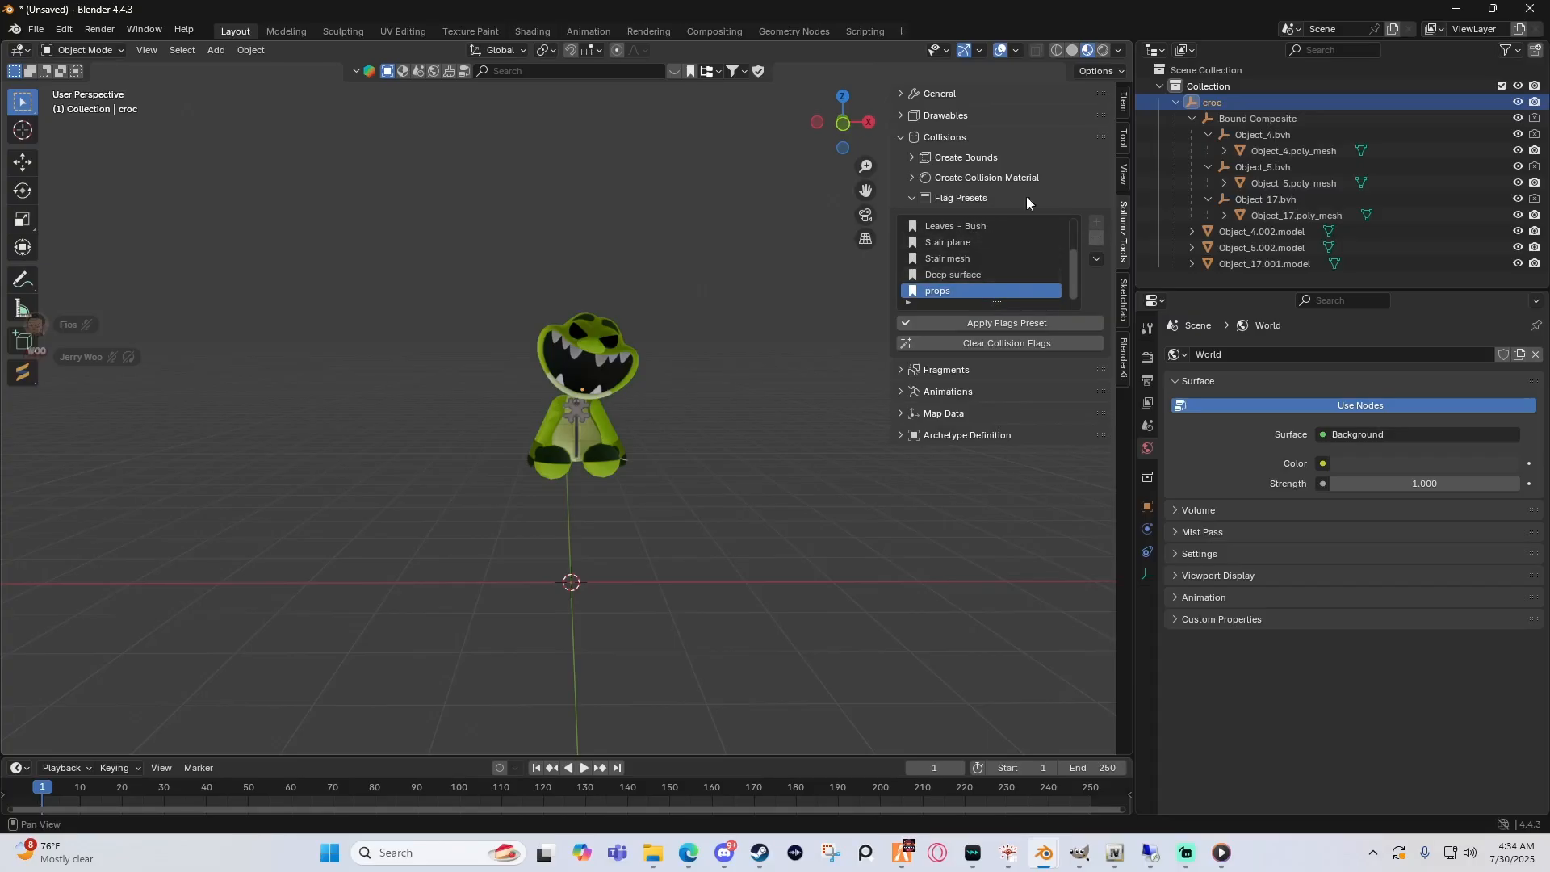
# Step: Apply the props flag preset to Object_17.poly_mesh and Object_17.bvh
pyautogui.click(1300, 217)
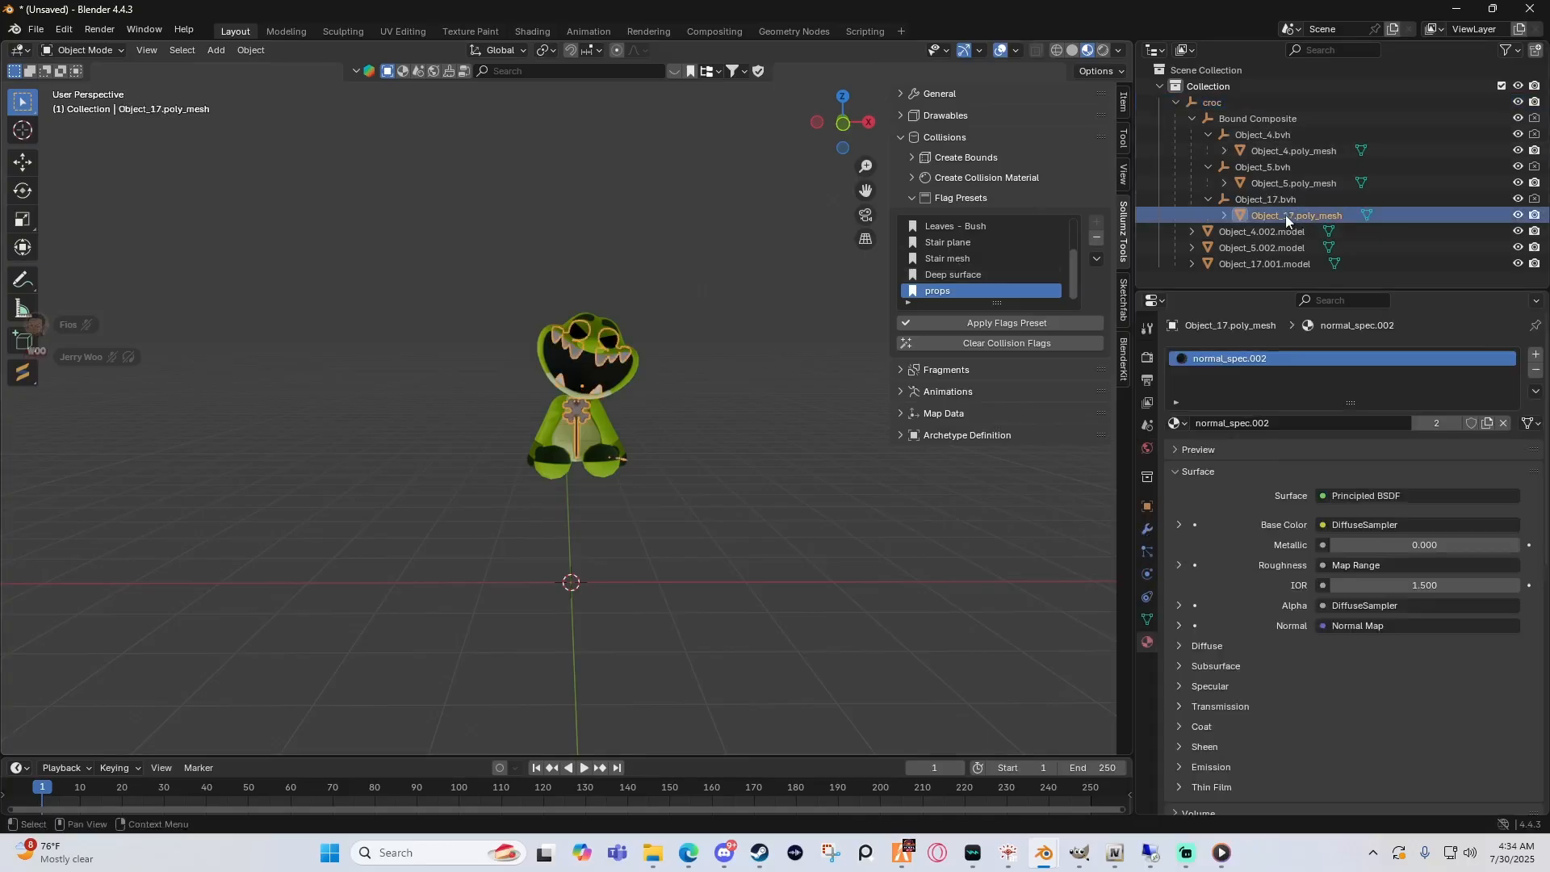
pyautogui.click(989, 323)
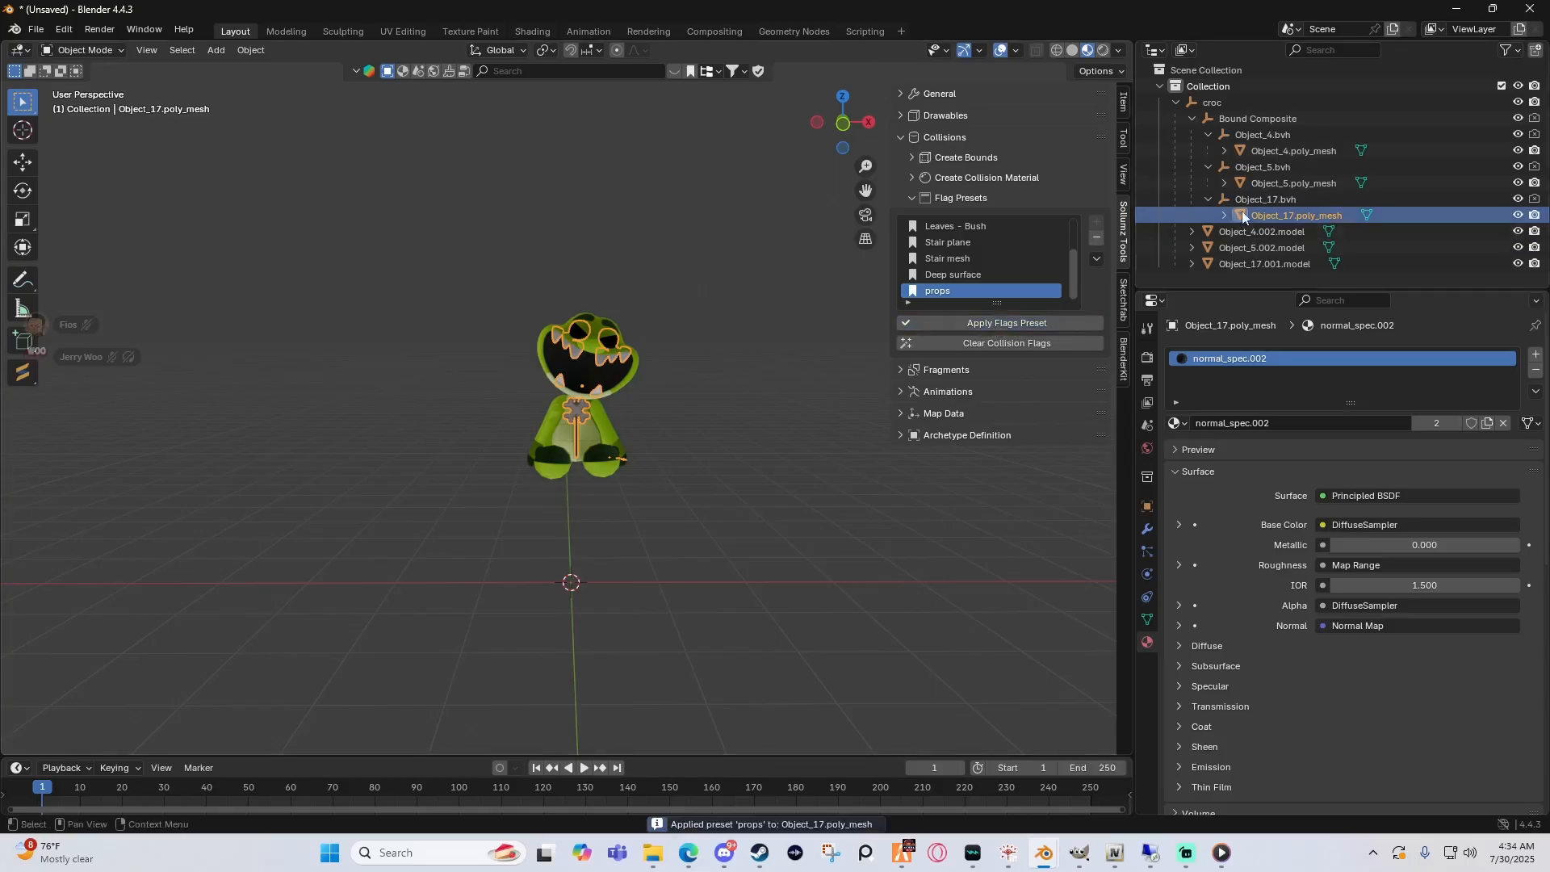
pyautogui.click(1271, 199)
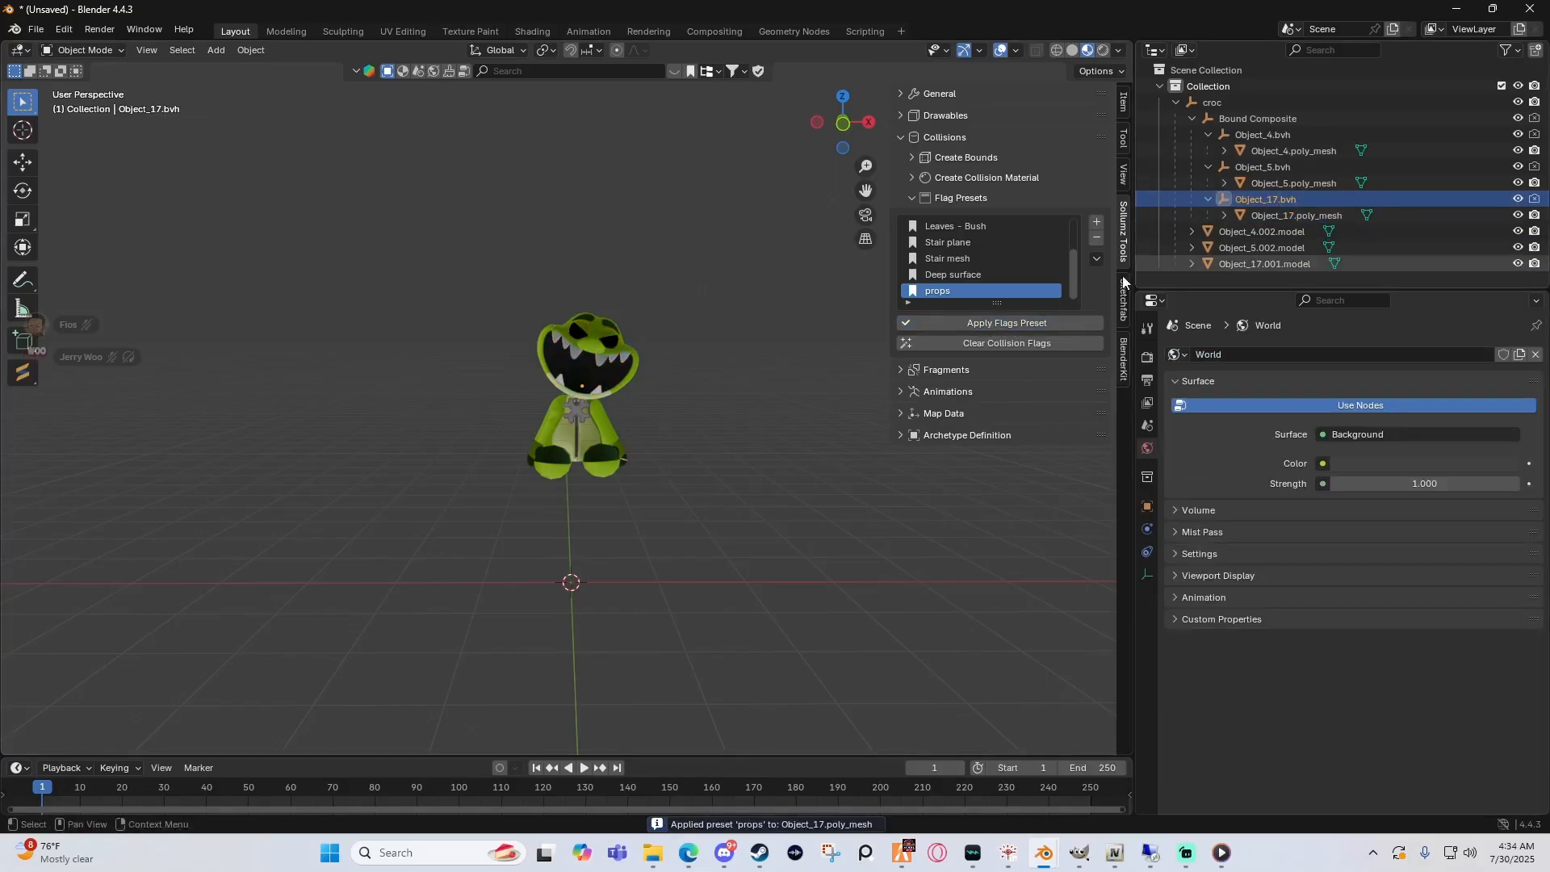
pyautogui.click(1050, 323)
# Step: Apply the props flag preset to Object_5.poly_mesh and Object_5.bvh
pyautogui.click(1290, 182)
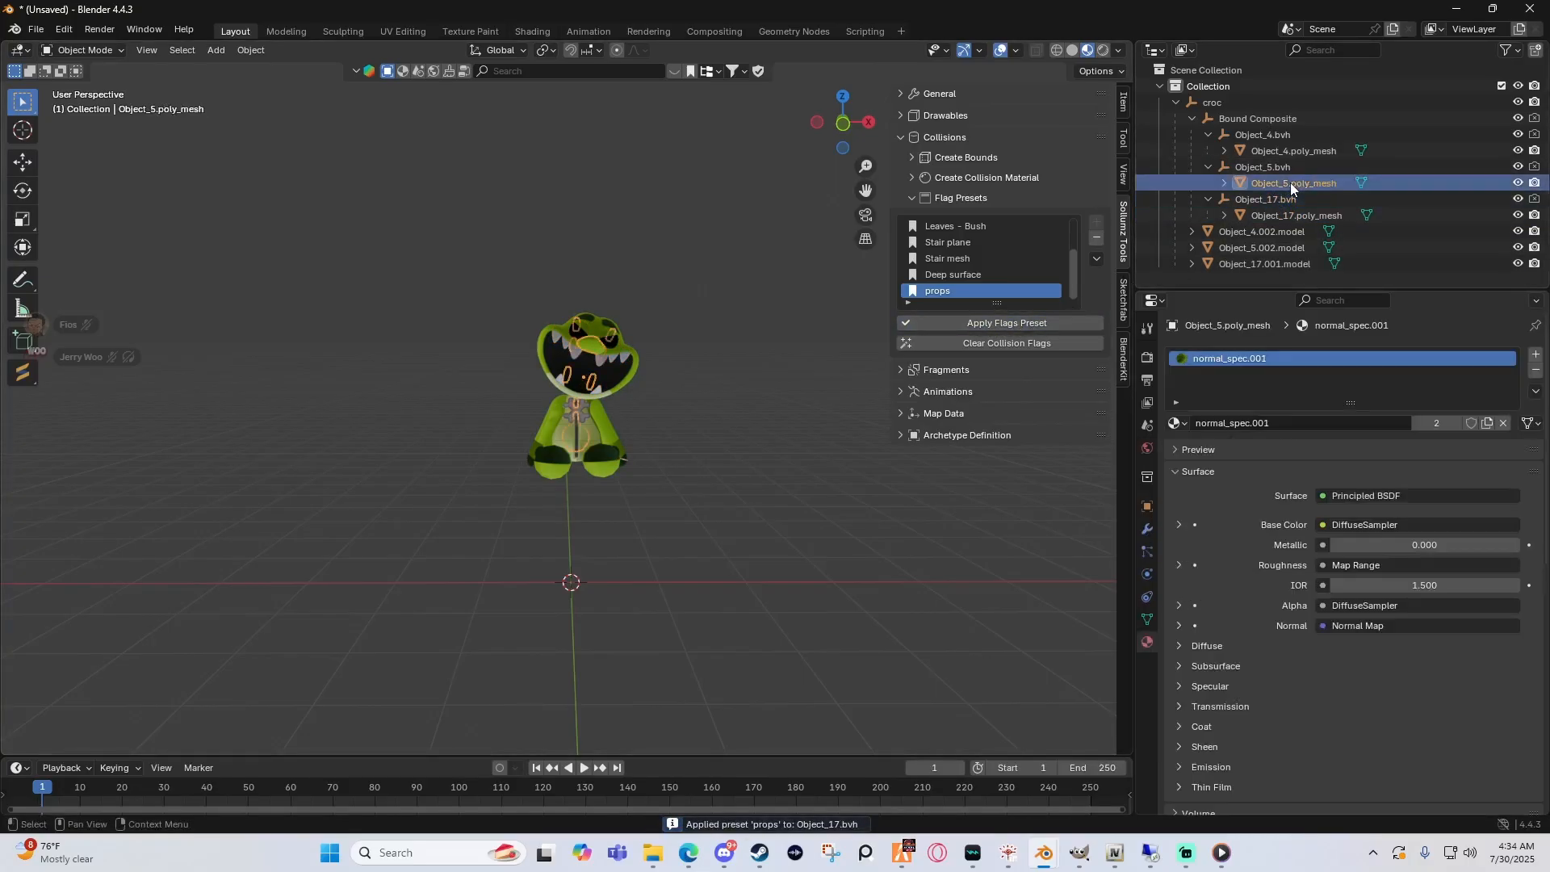
pyautogui.click(997, 323)
pyautogui.click(1259, 167)
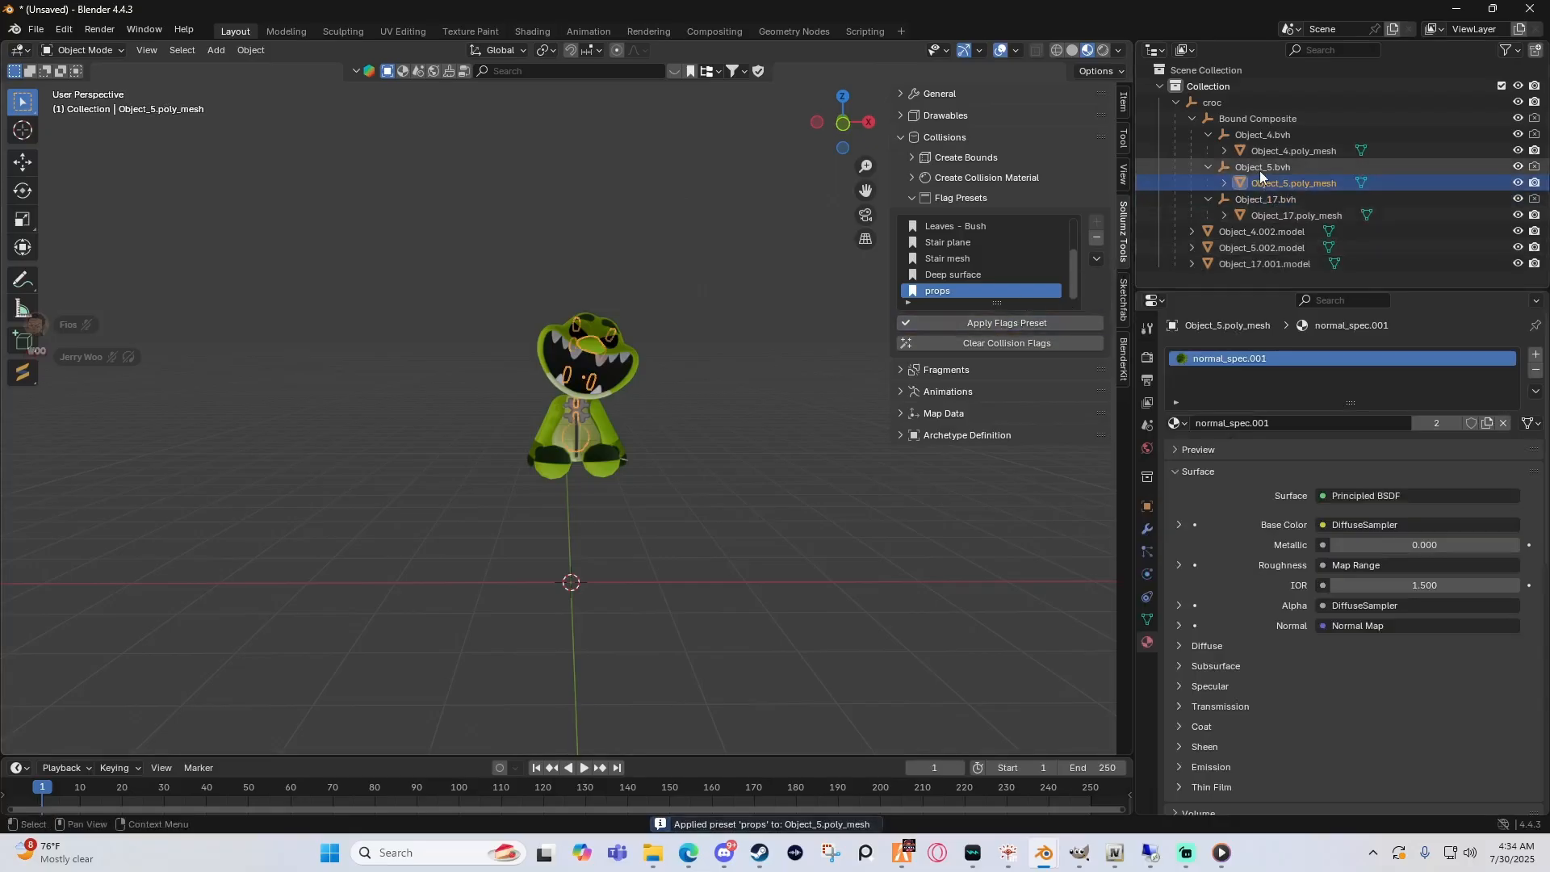
pyautogui.click(1000, 322)
# Step: Apply the props flag preset to Object_4.poly_mesh and Object_4.bvh
pyautogui.click(1287, 149)
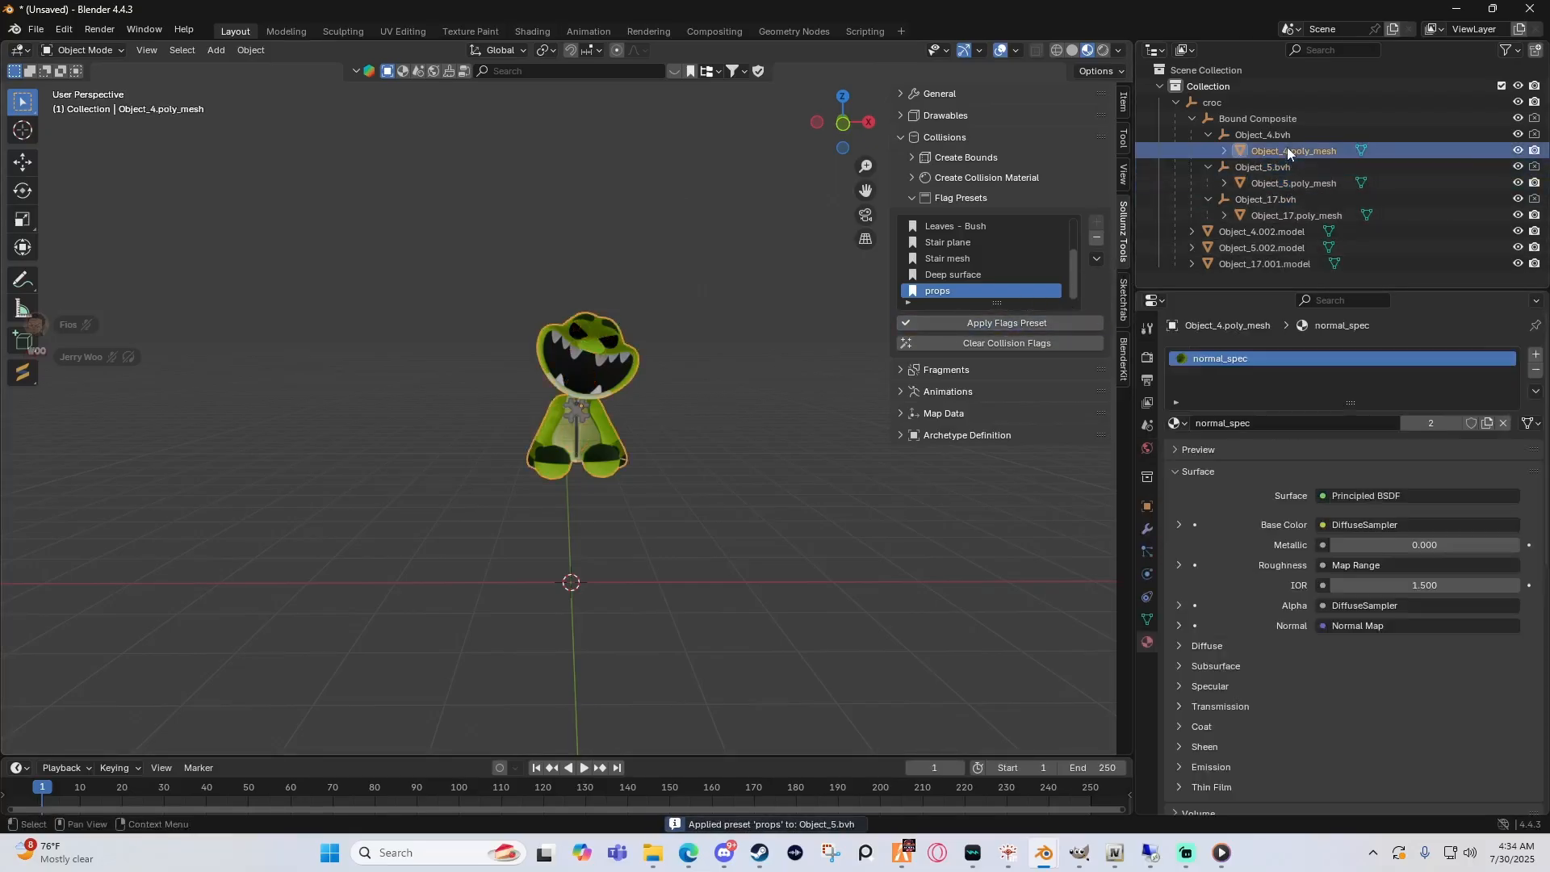
pyautogui.click(1013, 321)
pyautogui.click(1276, 134)
pyautogui.click(1019, 321)
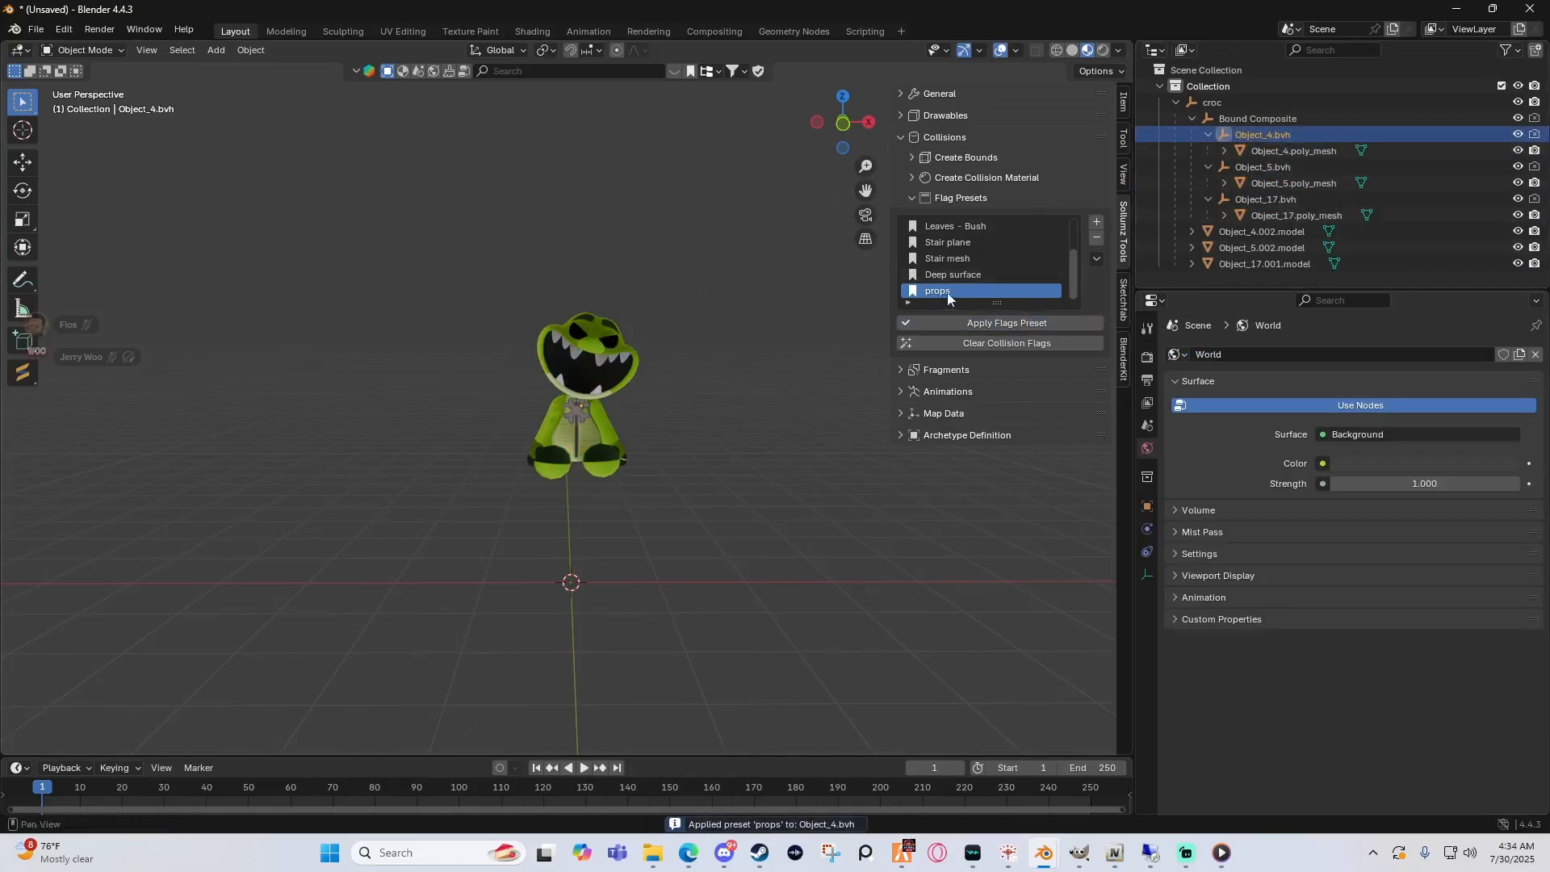
# Step: Review the list of flag presets and go through the bvh and poly mesh objects under the Bound Composite
pyautogui.scroll(3, 958, 282)
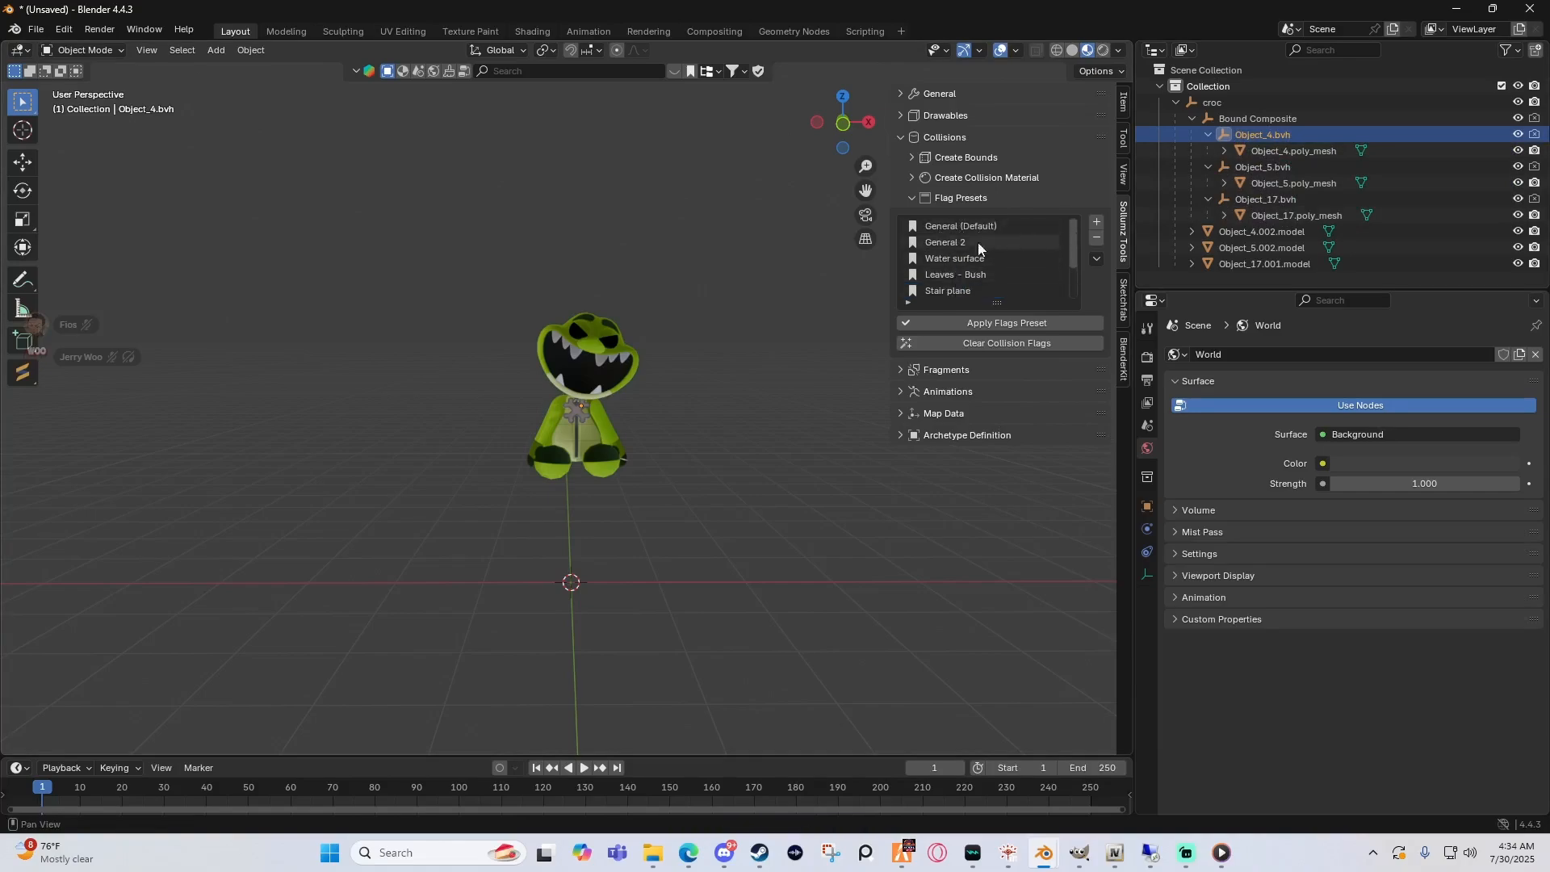
pyautogui.scroll(-3, 977, 258)
pyautogui.scroll(3, 988, 273)
pyautogui.scroll(-3, 977, 278)
pyautogui.click(1273, 150)
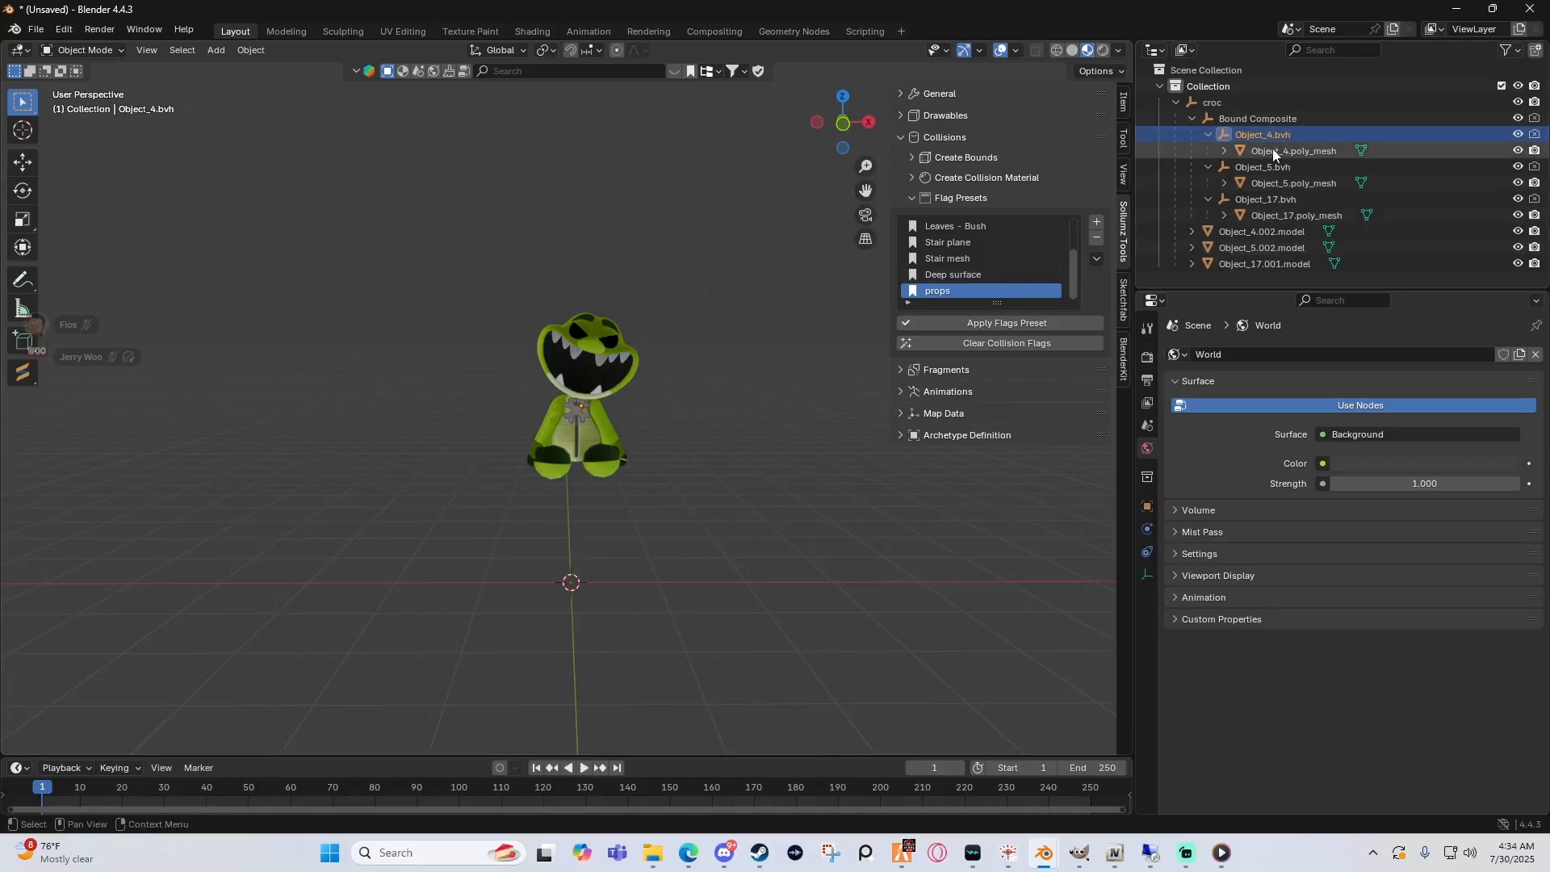
pyautogui.click(1272, 166)
pyautogui.click(1274, 184)
pyautogui.click(1276, 199)
pyautogui.click(1276, 216)
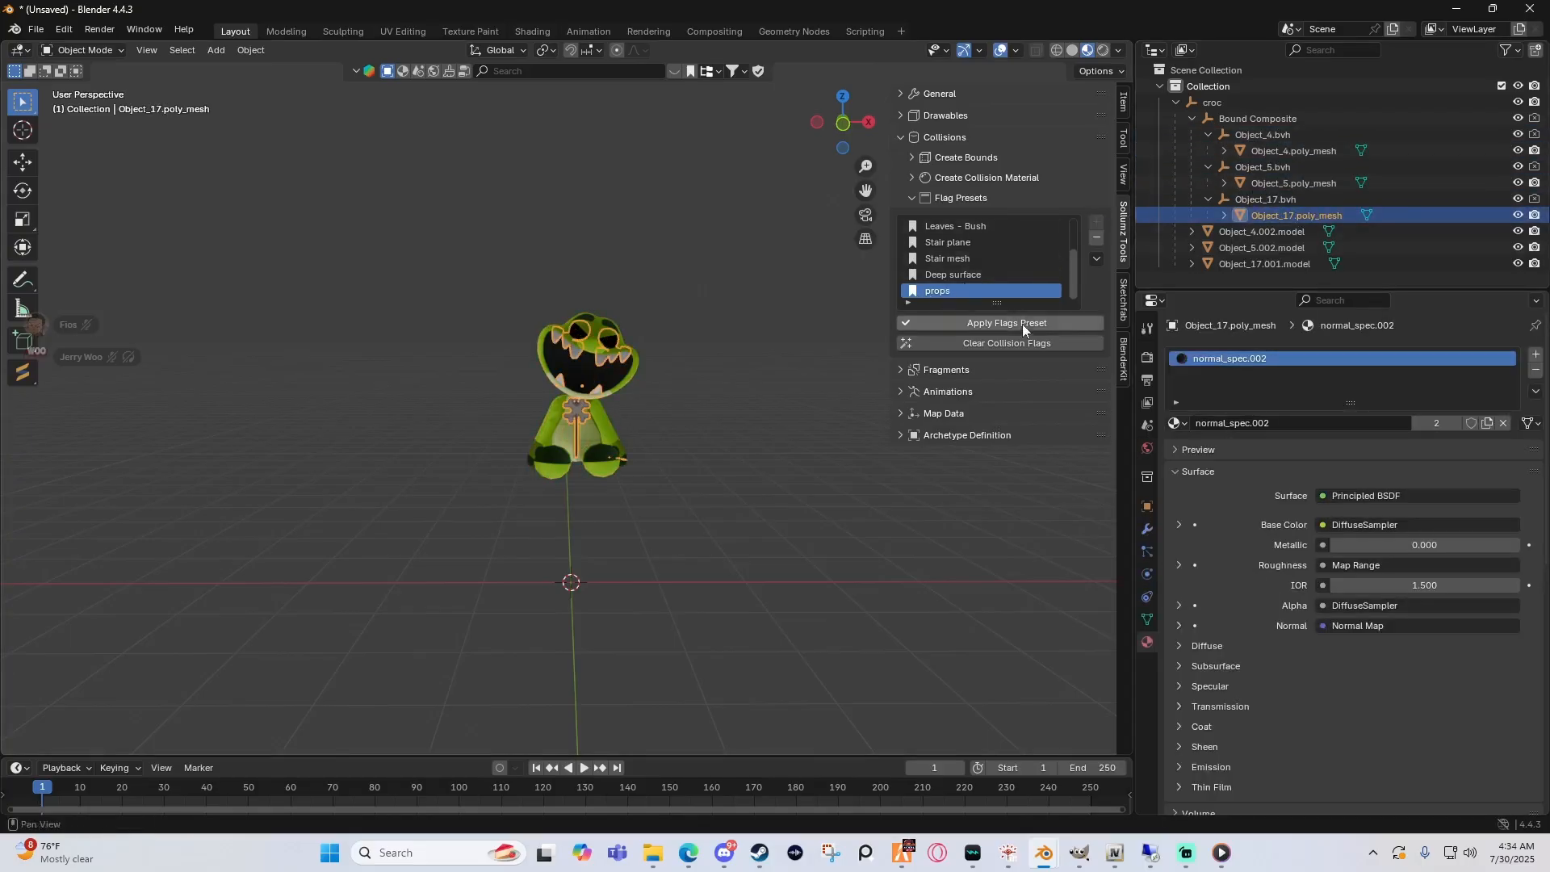
# Step: Collapse the flag presets and select Object_17.poly_mesh in the Outliner
pyautogui.click(915, 196)
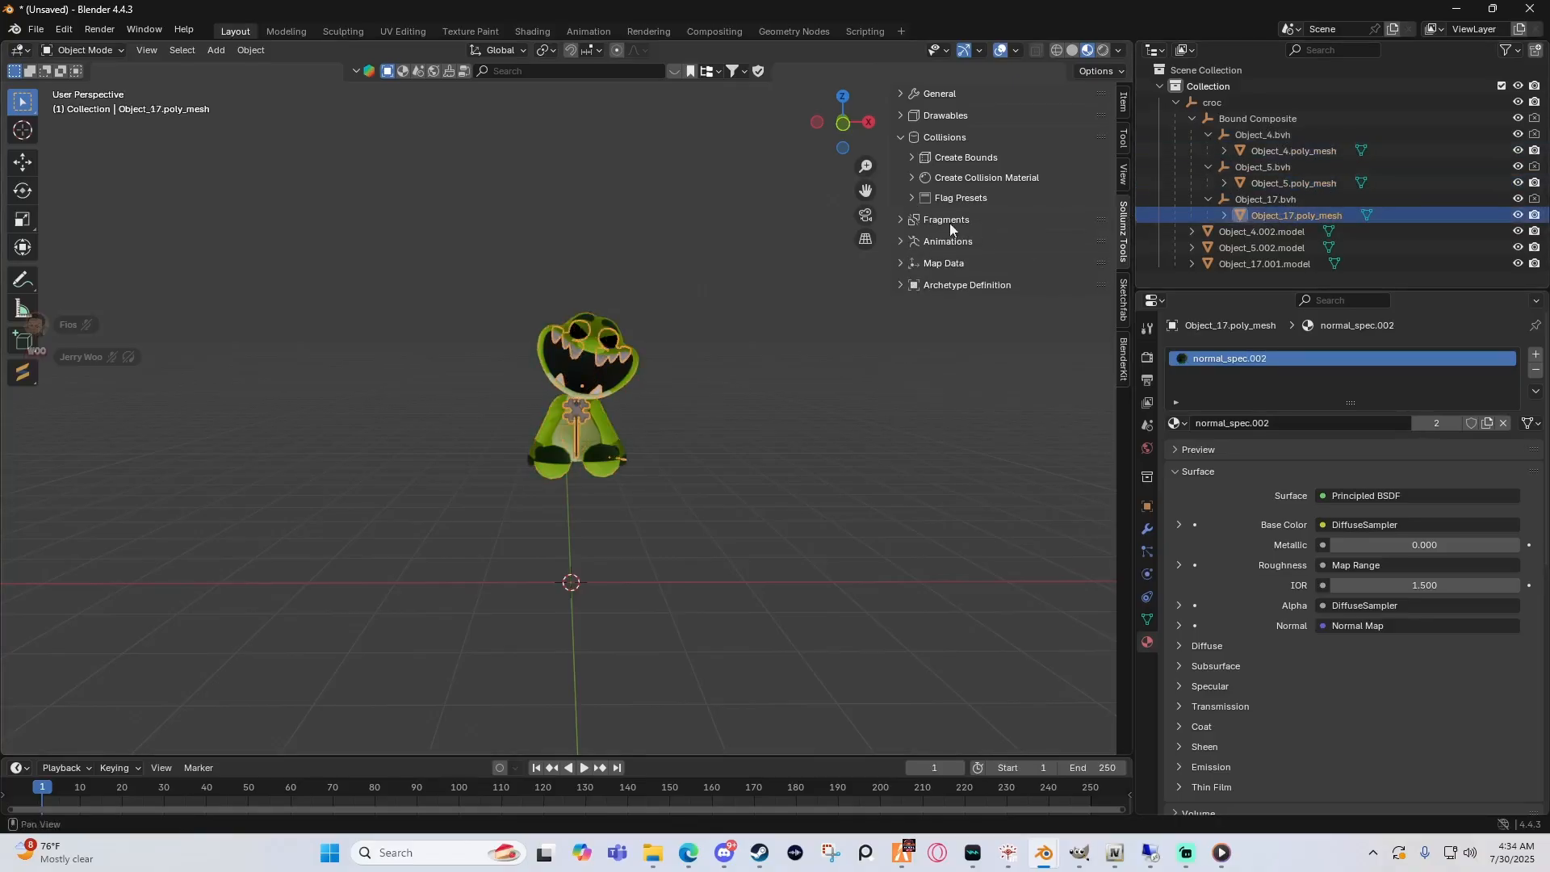
pyautogui.click(1279, 202)
pyautogui.click(1280, 211)
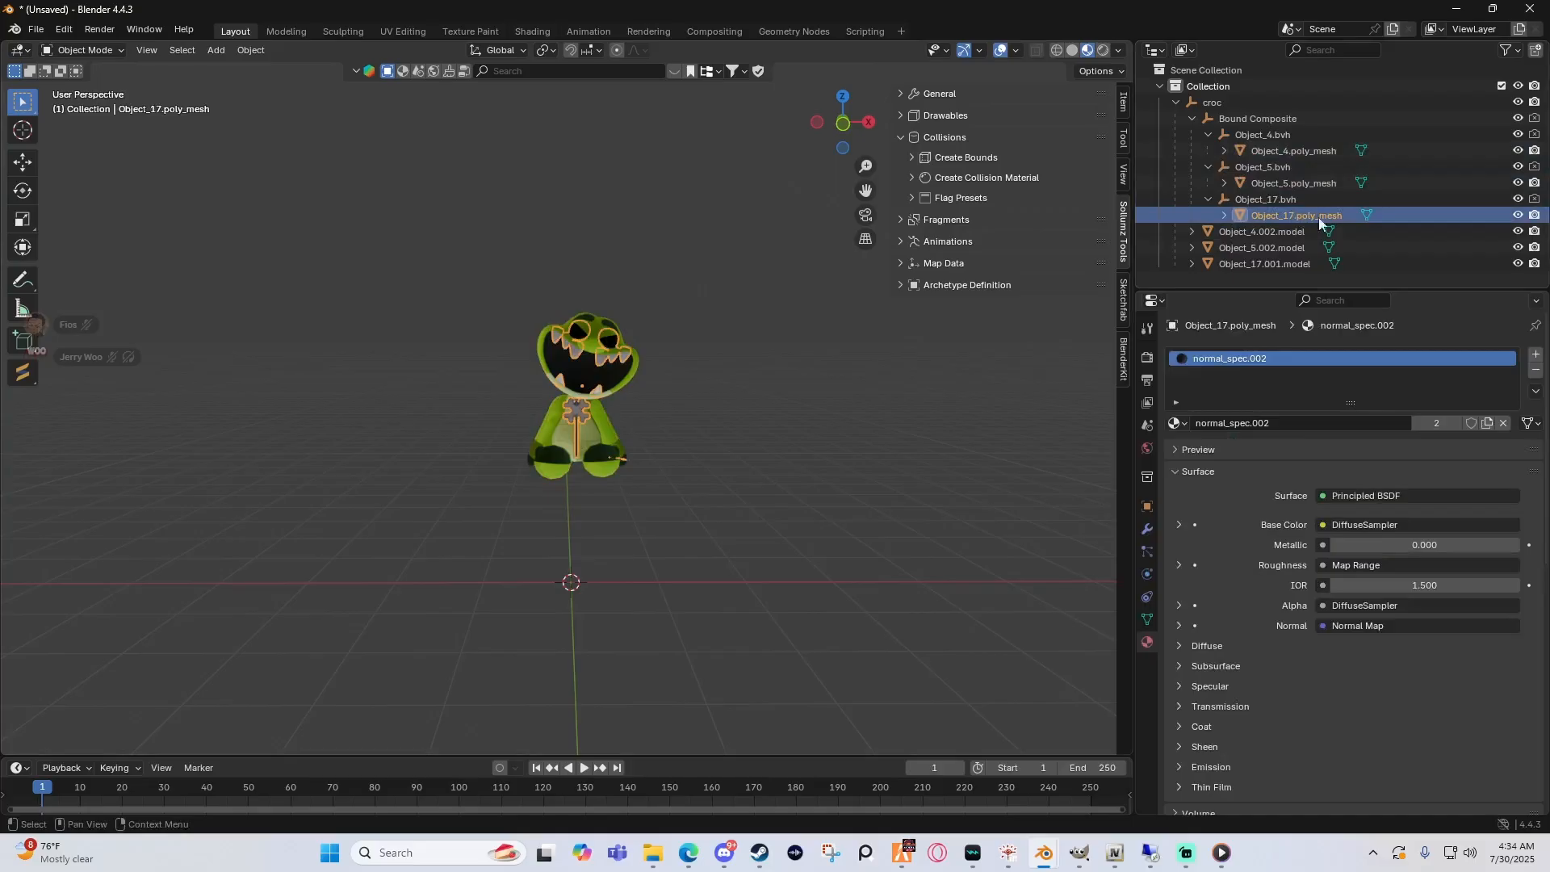
# Step: Convert the material of Object_17.poly_mesh to the Plastic collision material
pyautogui.click(913, 175)
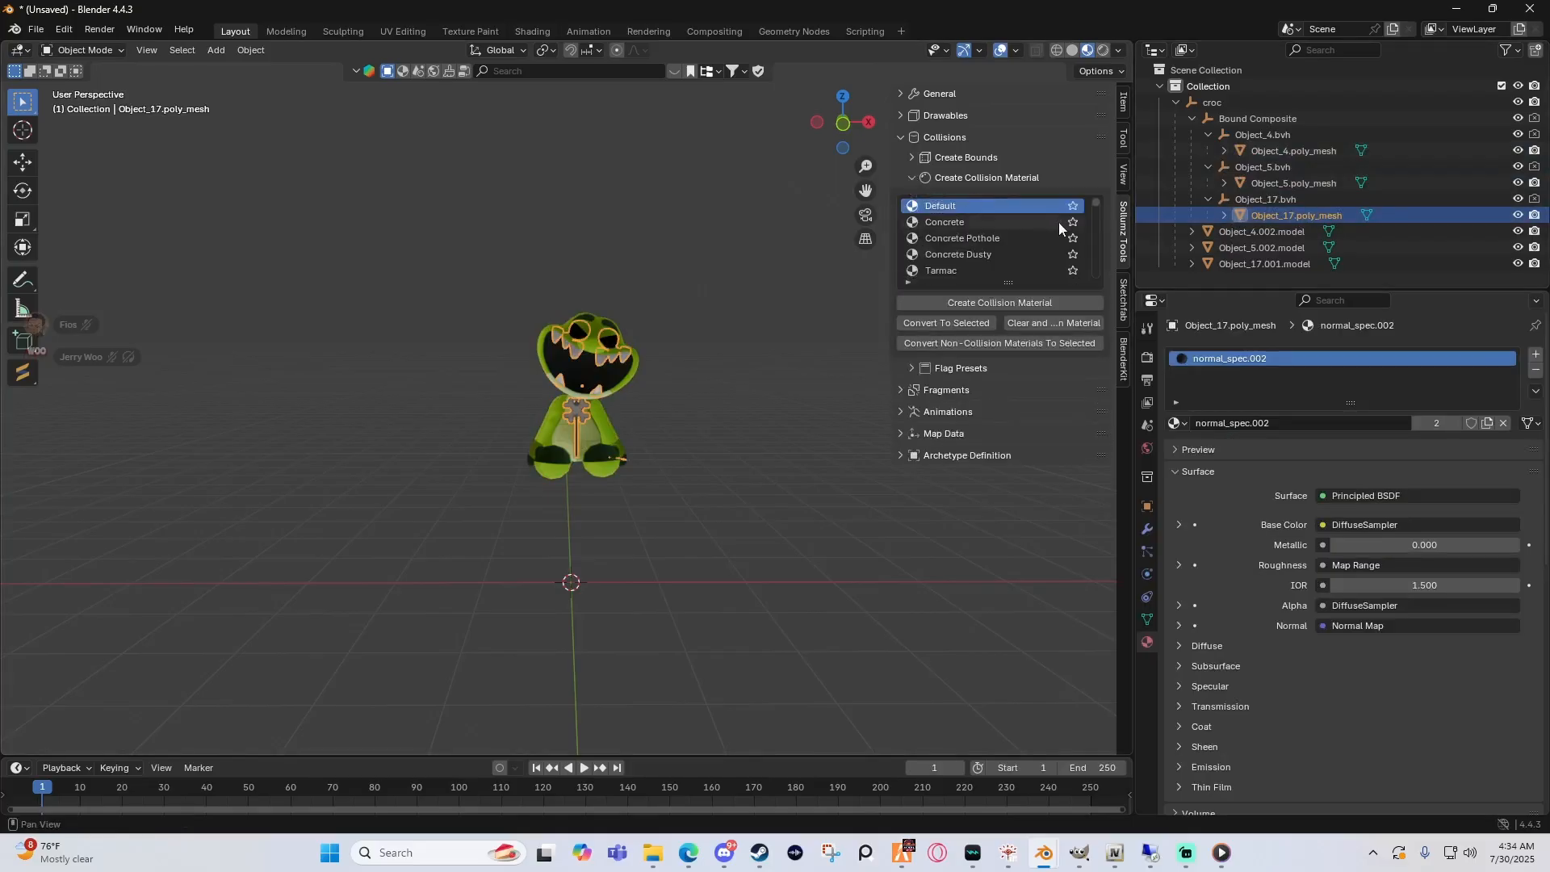
pyautogui.moveTo(1096, 212); pyautogui.dragTo(1092, 248)
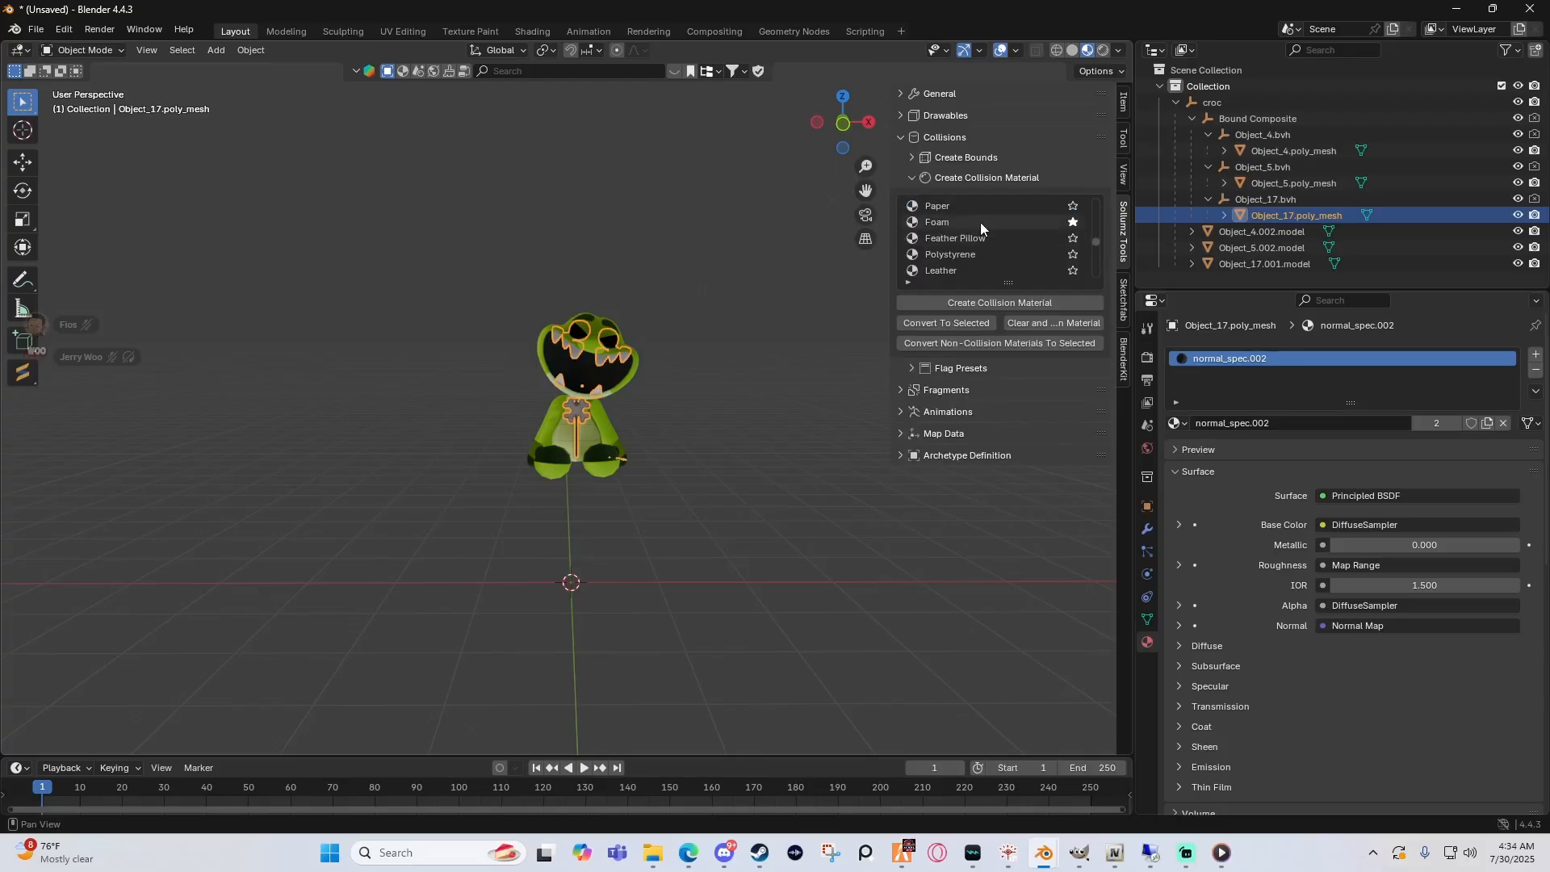
pyautogui.scroll(5, 980, 221)
pyautogui.scroll(5, 1017, 226)
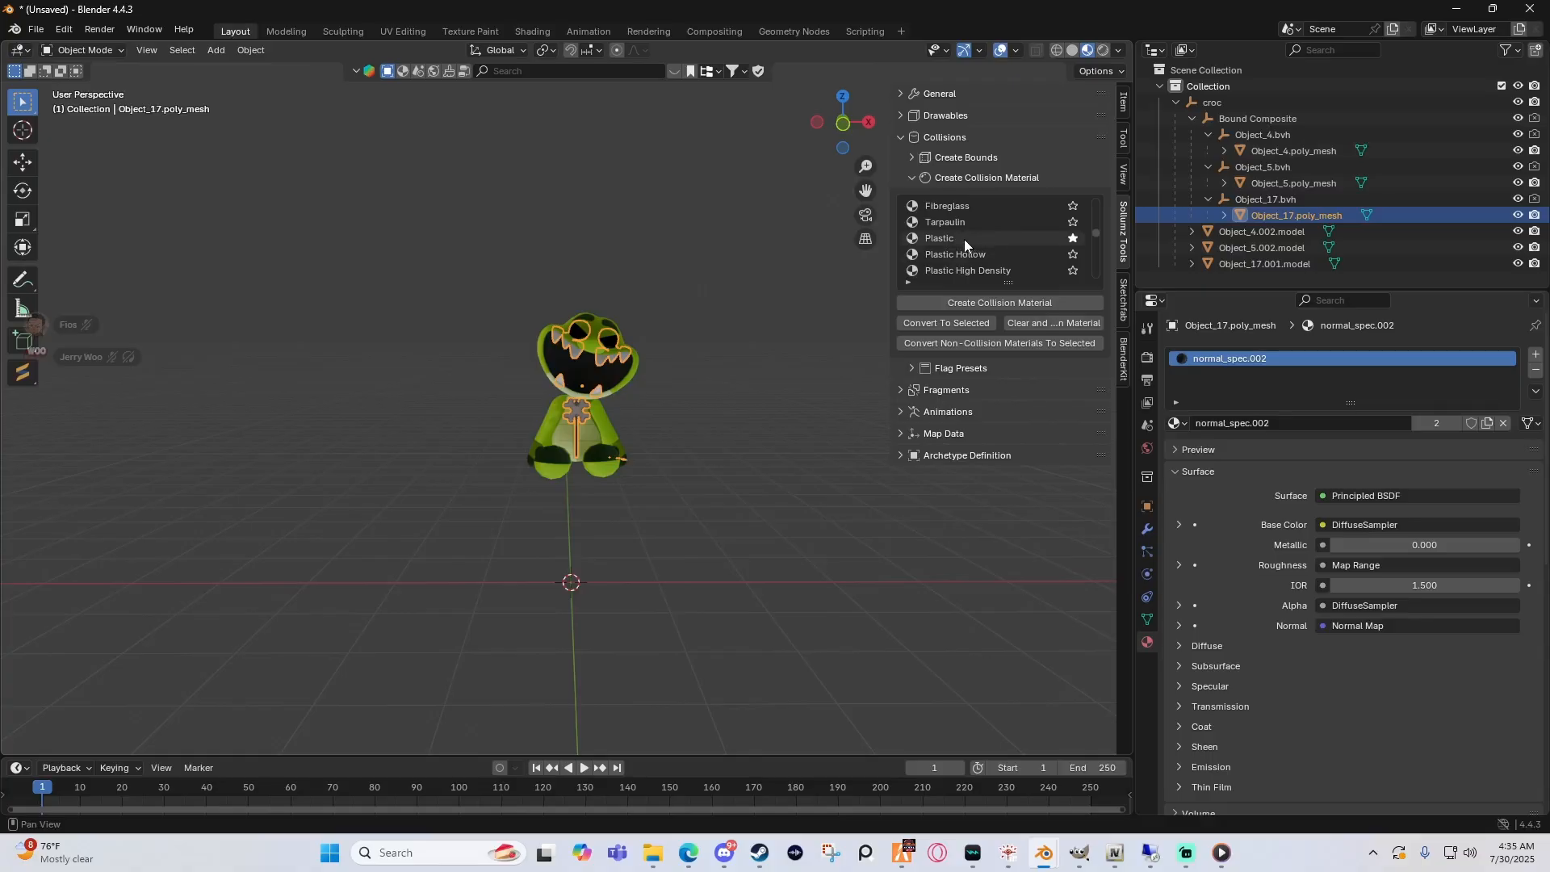
pyautogui.click(964, 239)
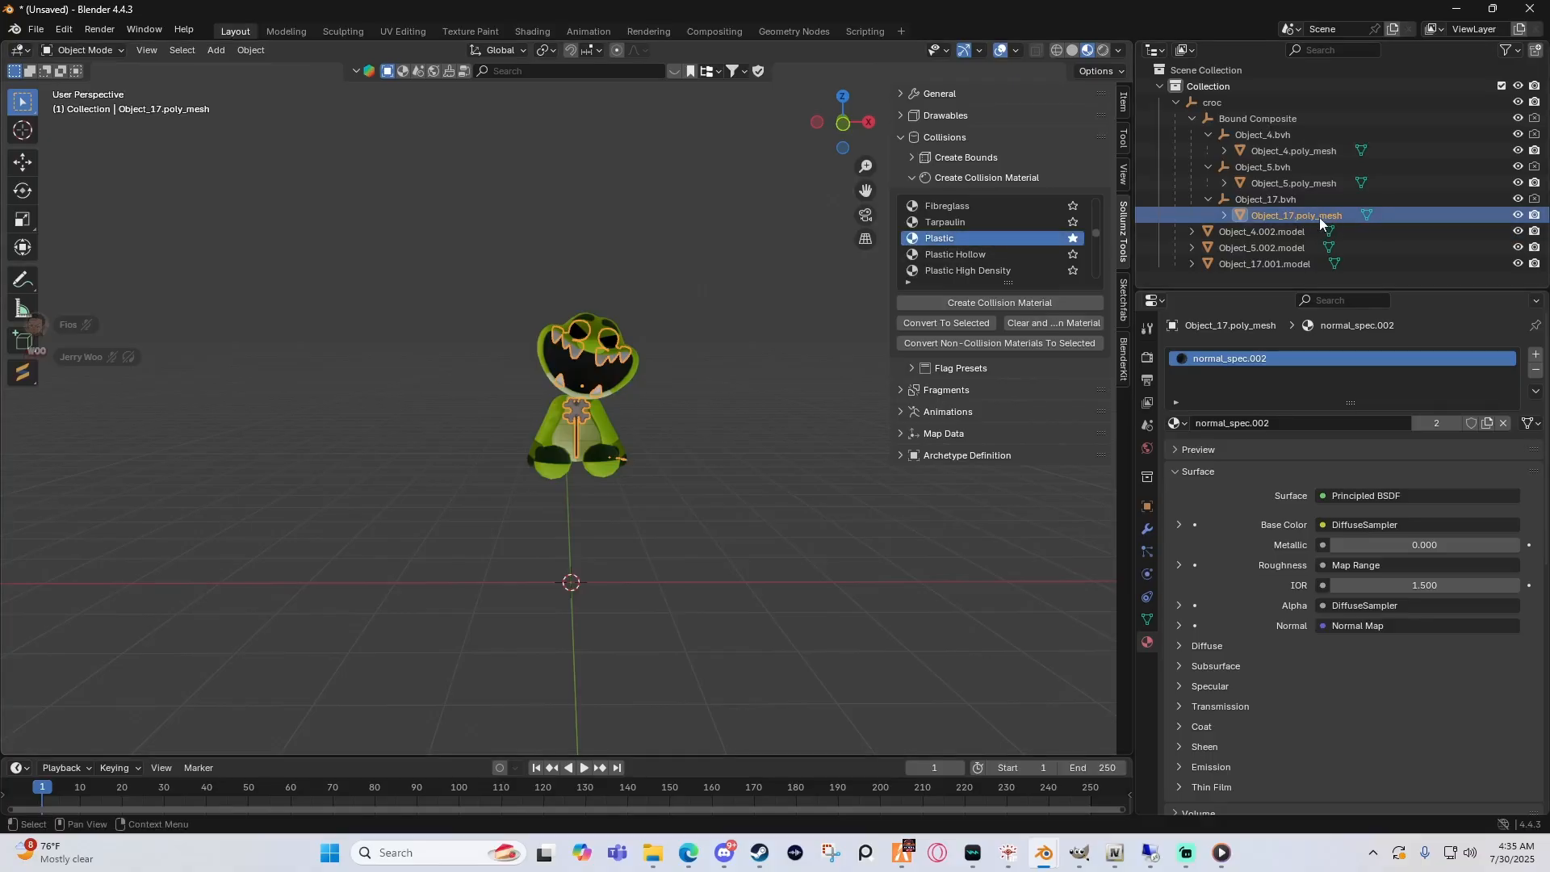
pyautogui.click(941, 324)
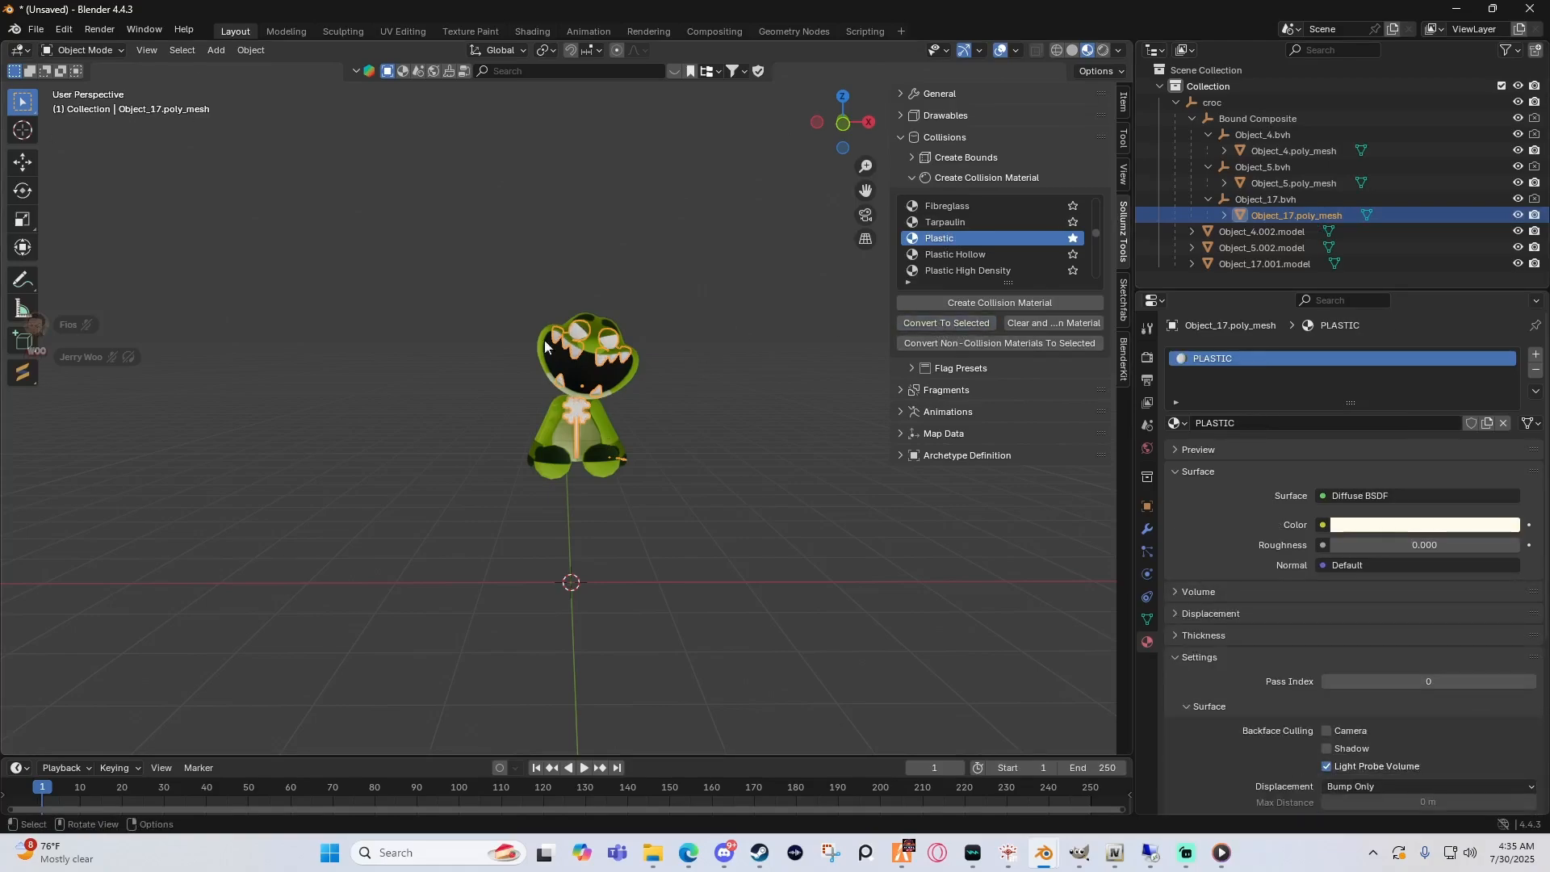
# Step: Convert the materials of Object_5.poly_mesh and Object_4.poly_mesh to the Plastic collision material and collapse the collision tools
pyautogui.click(1286, 185)
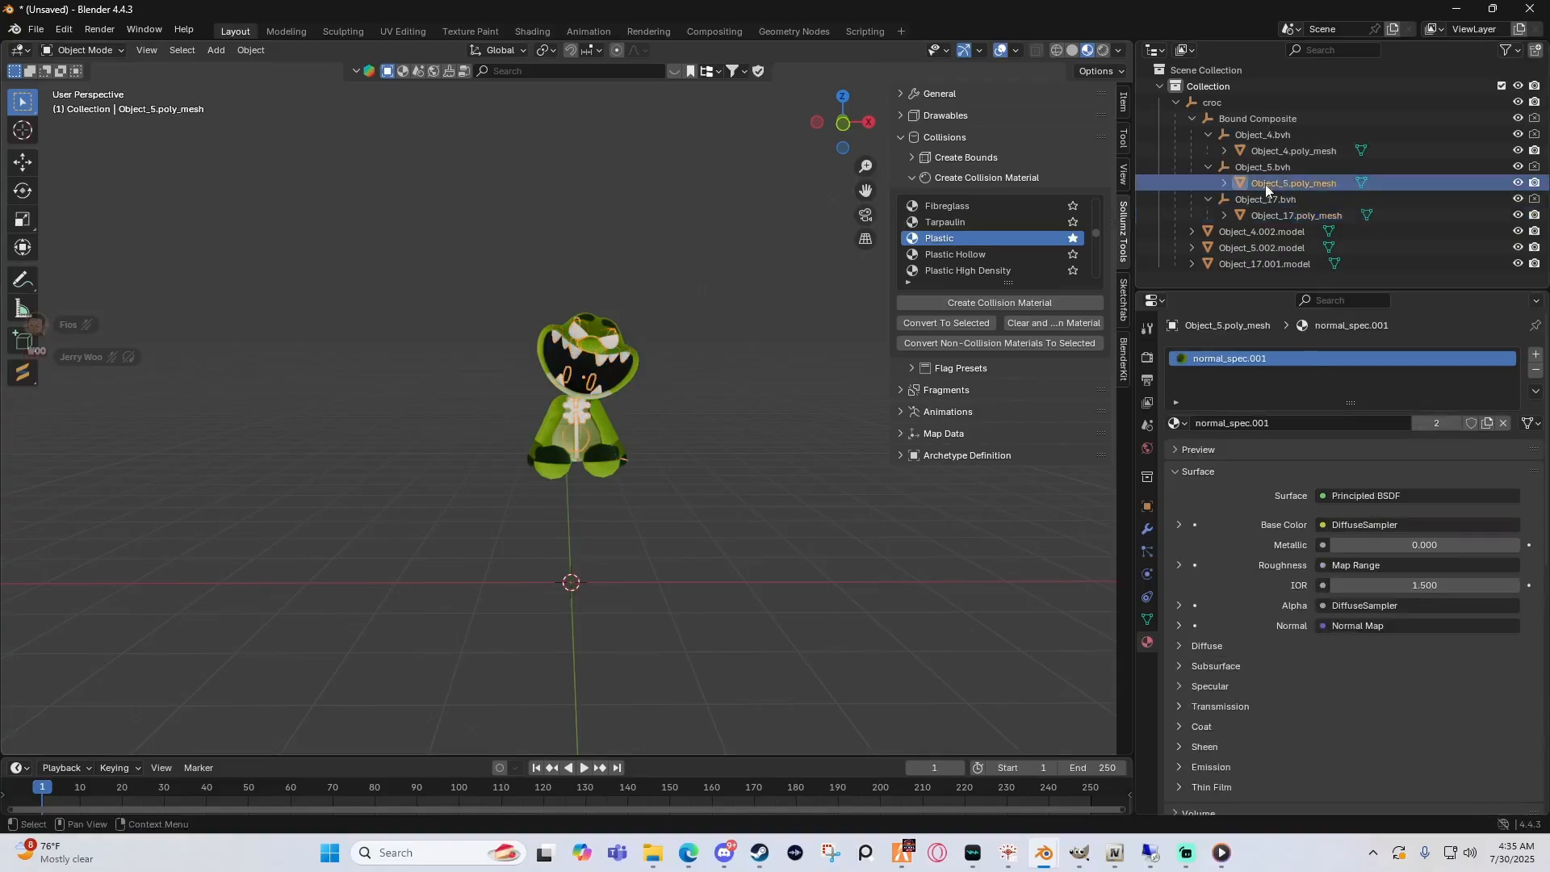
pyautogui.click(933, 321)
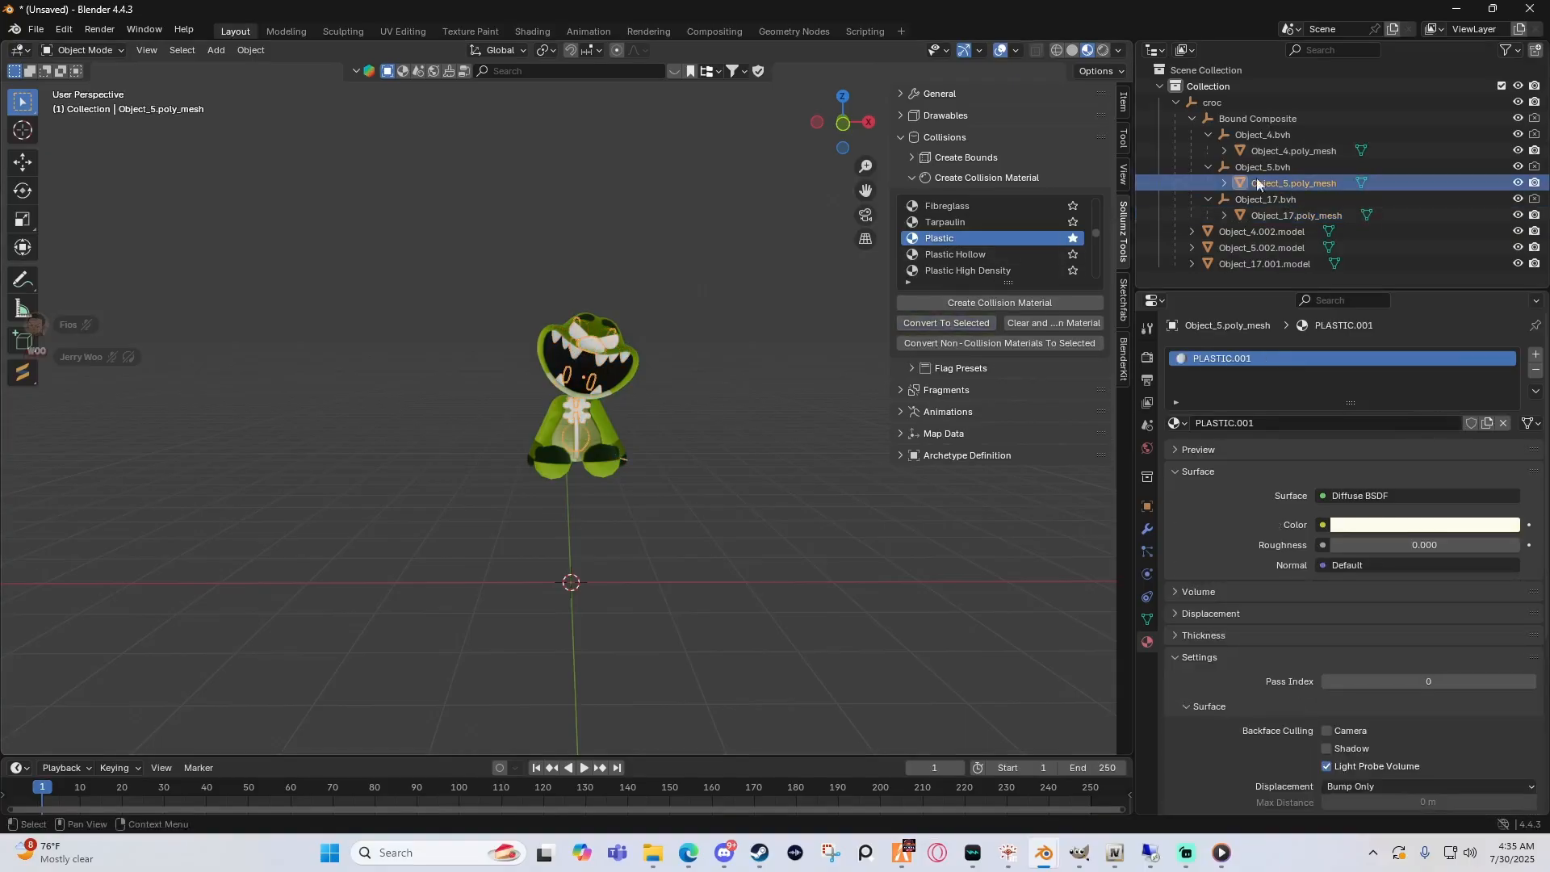
pyautogui.click(1283, 150)
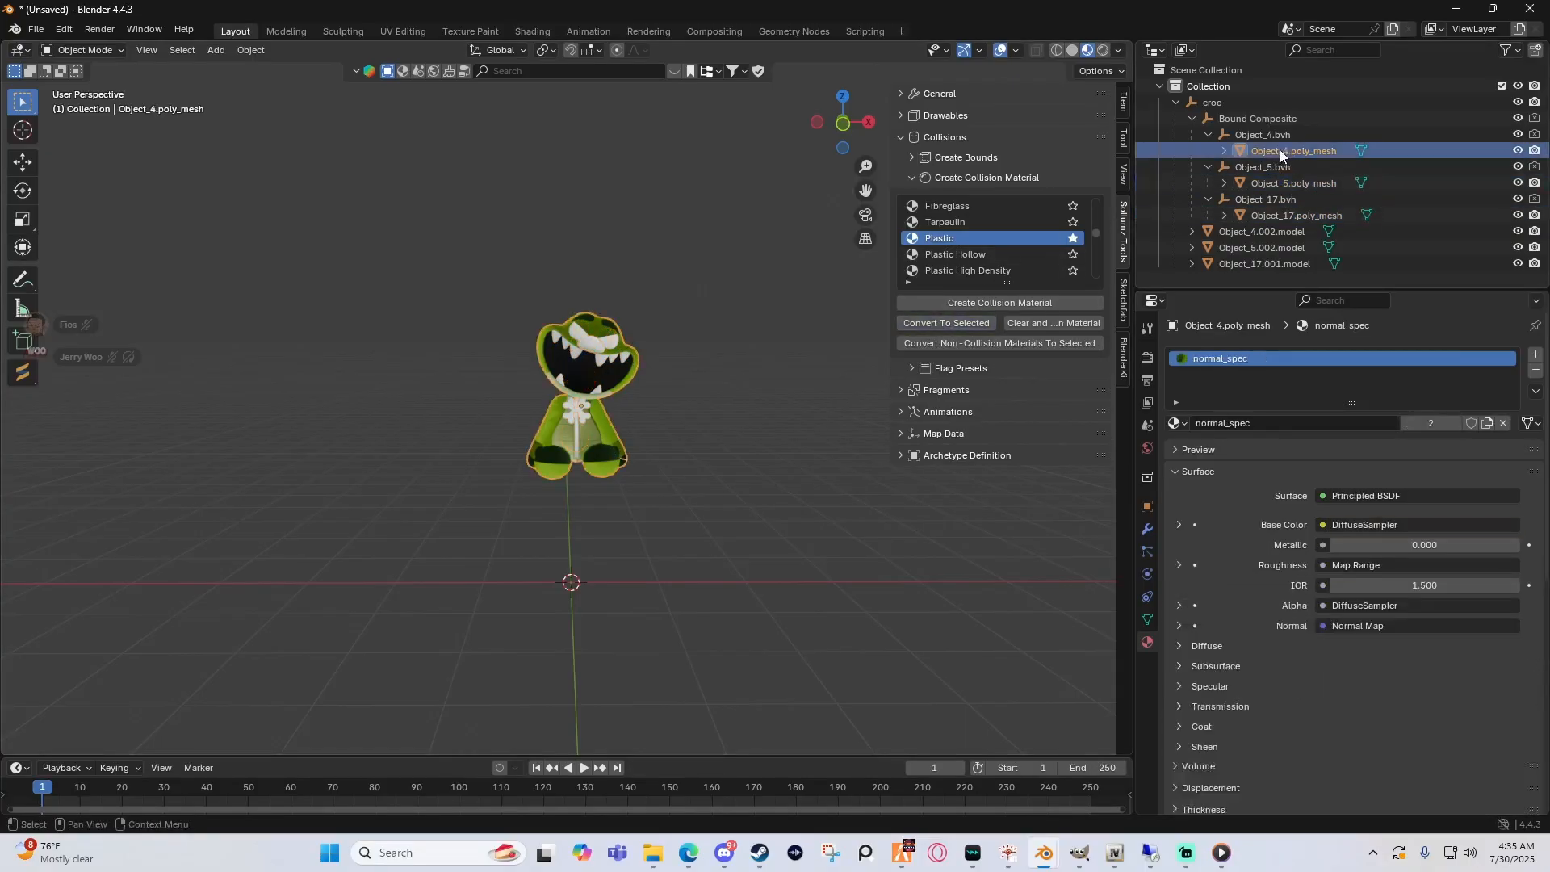
pyautogui.click(945, 323)
pyautogui.moveTo(746, 306); pyautogui.dragTo(579, 249, button='middle')
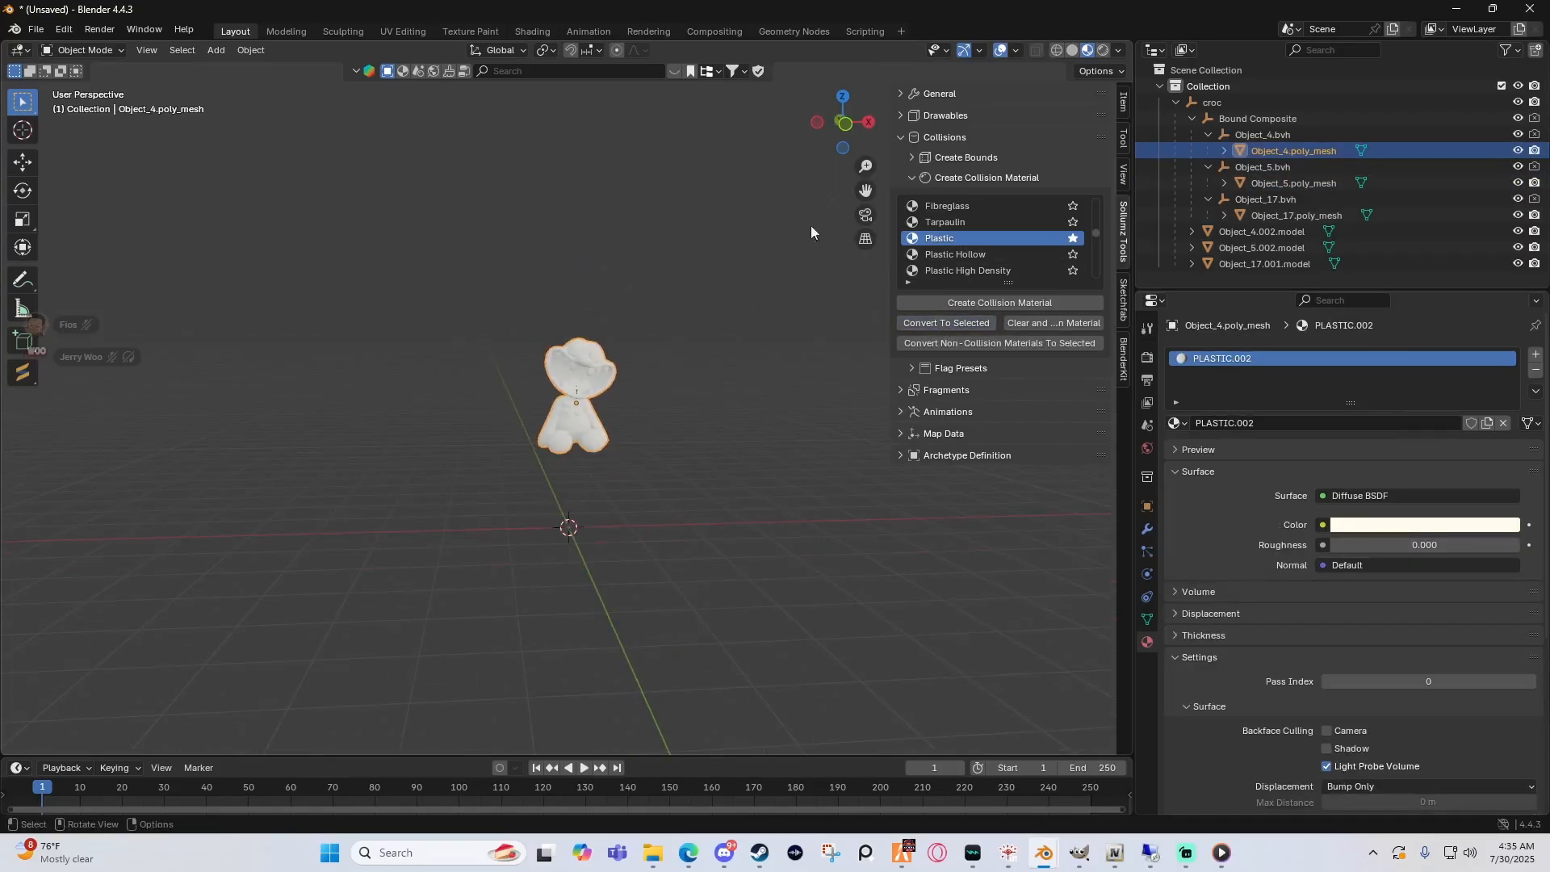
pyautogui.click(912, 178)
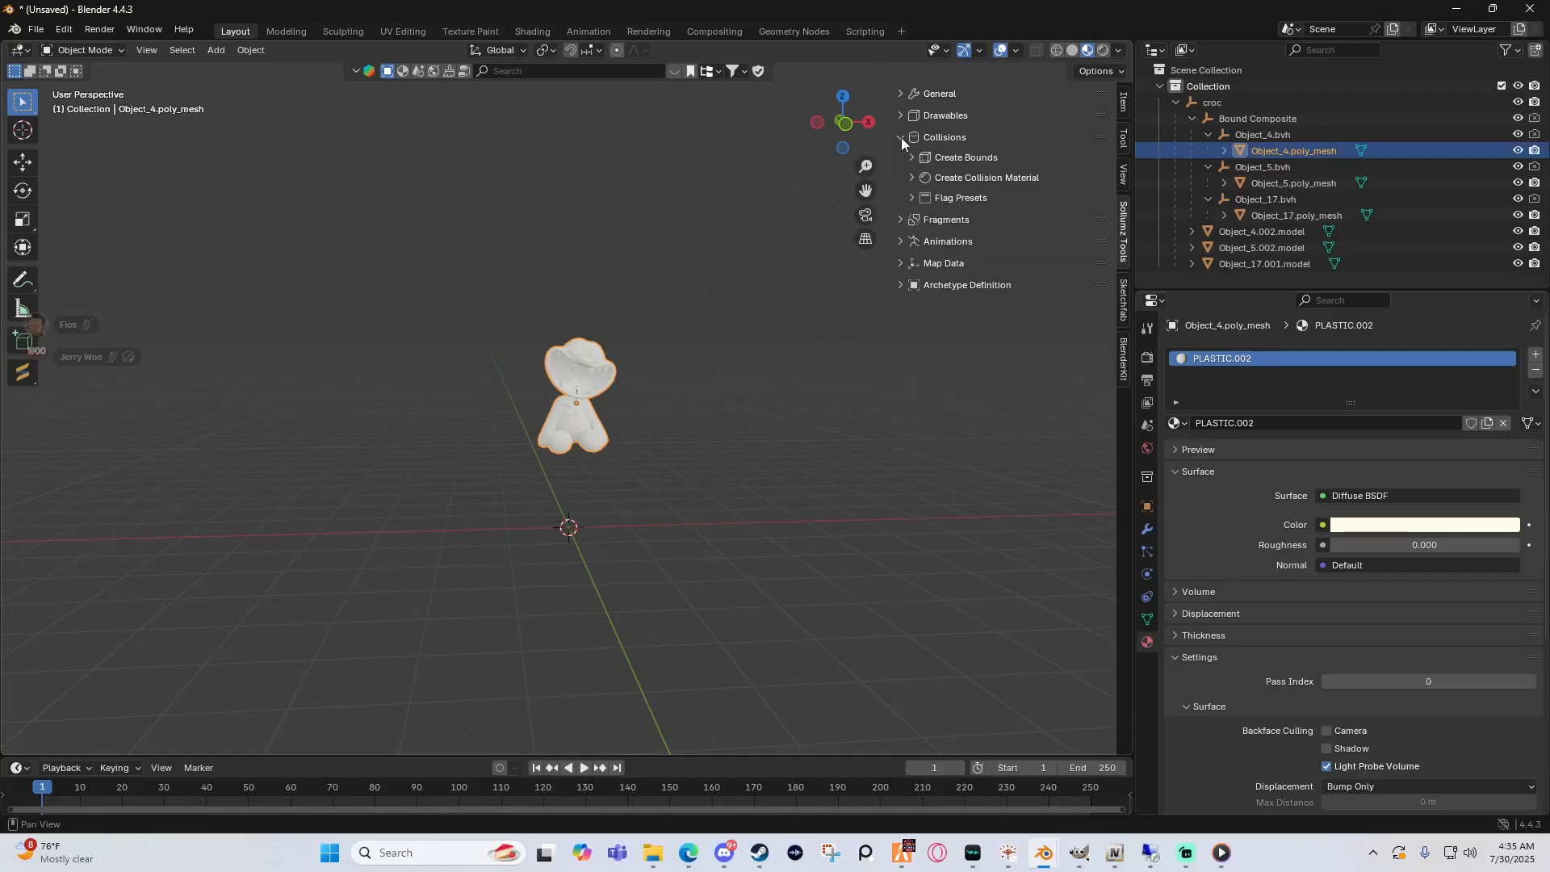
pyautogui.click(901, 138)
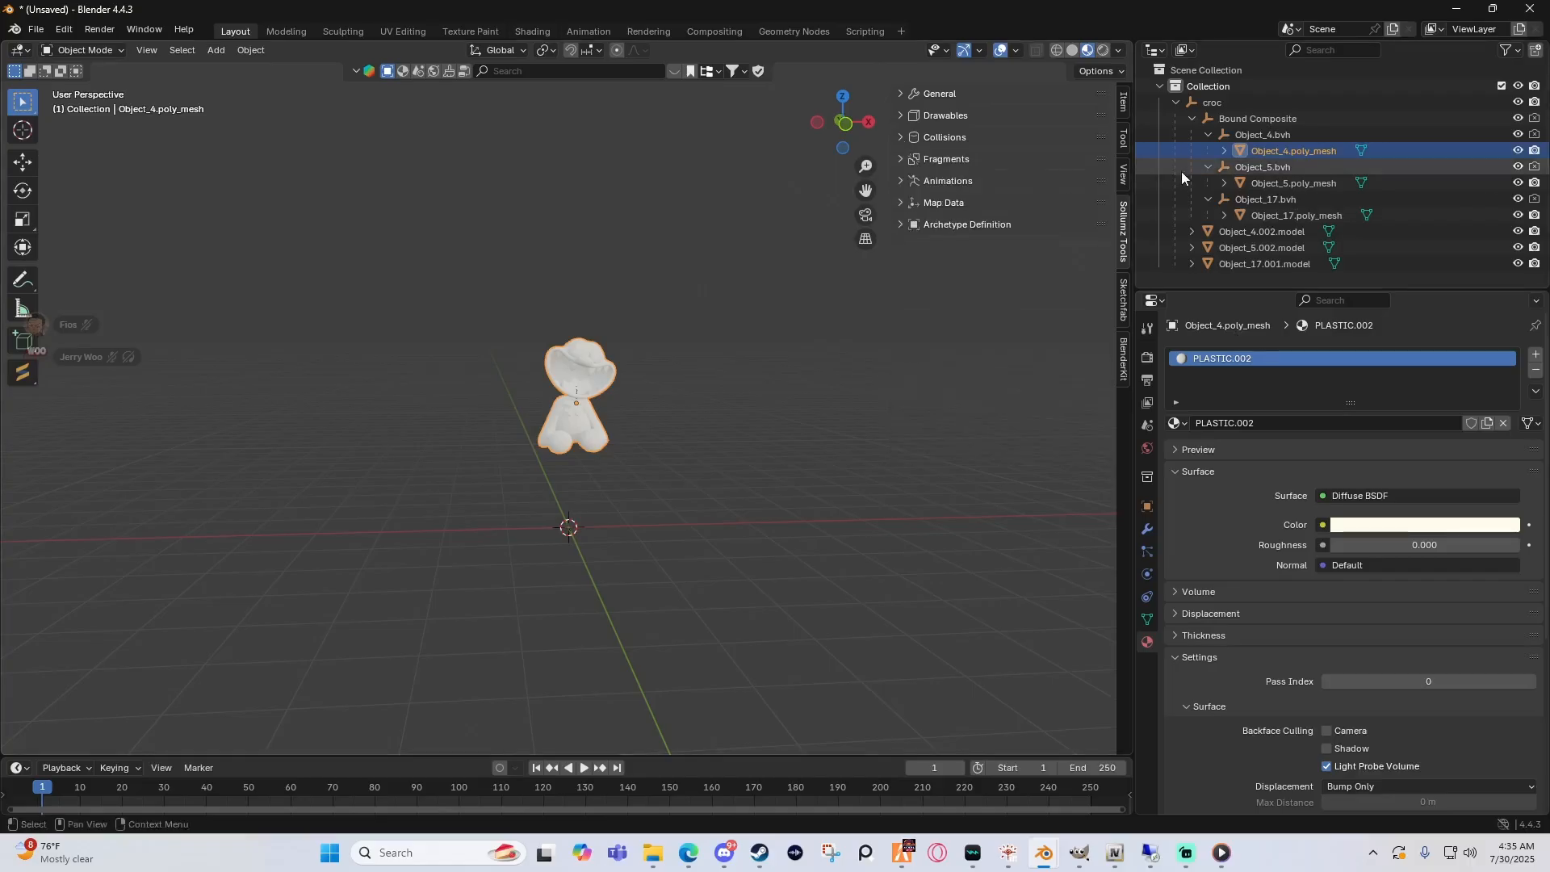
# Step: Collapse the Bound Composite and examine the meshes and shader materials under the three drawable models in the Outliner
pyautogui.click(1191, 119)
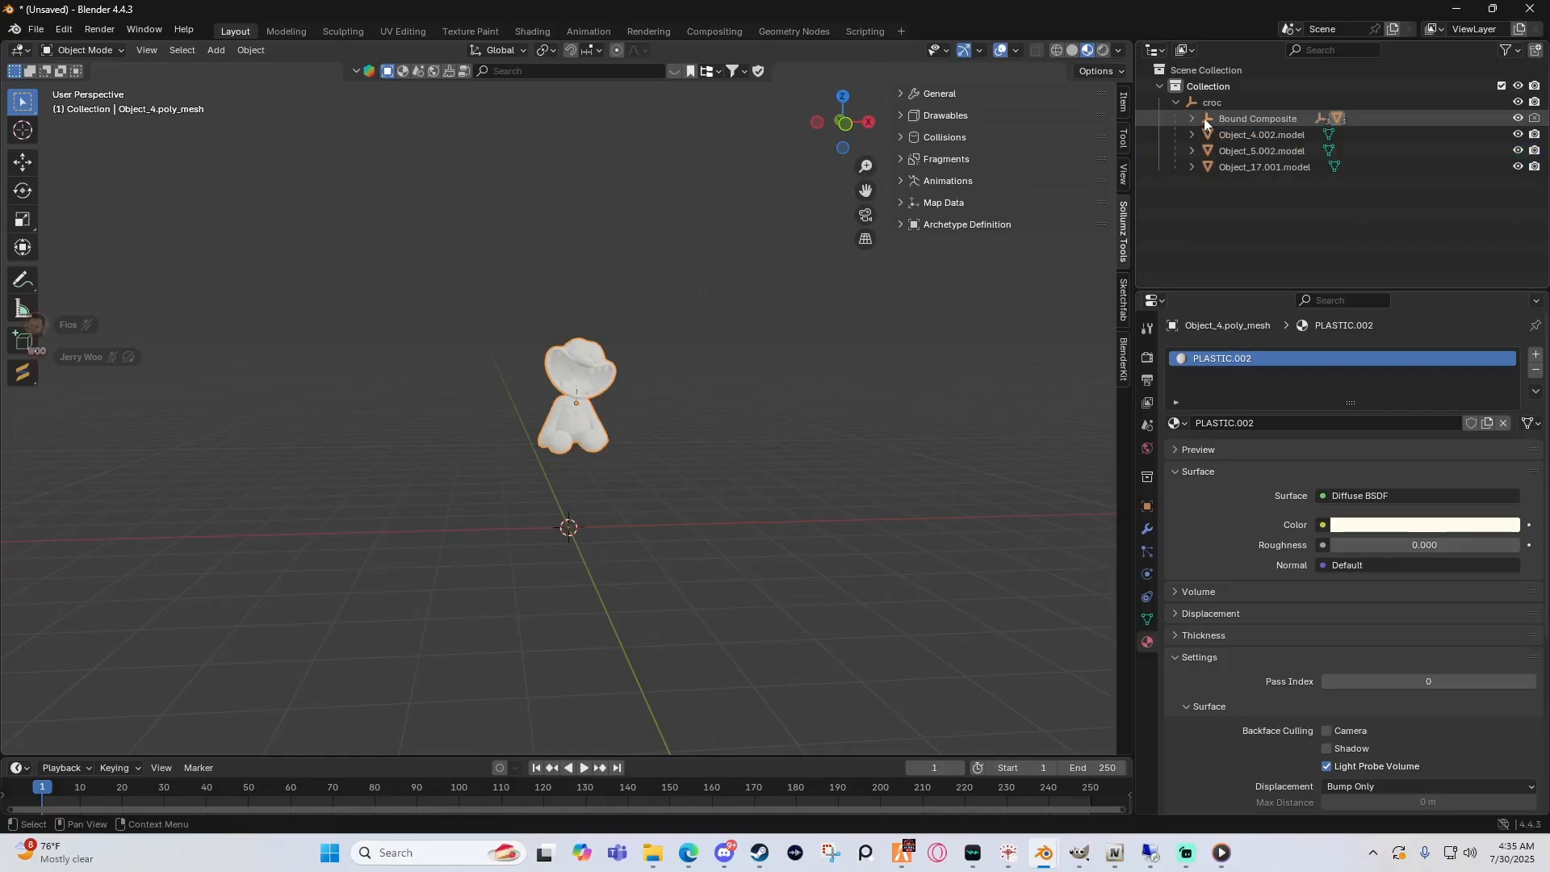
pyautogui.click(1191, 135)
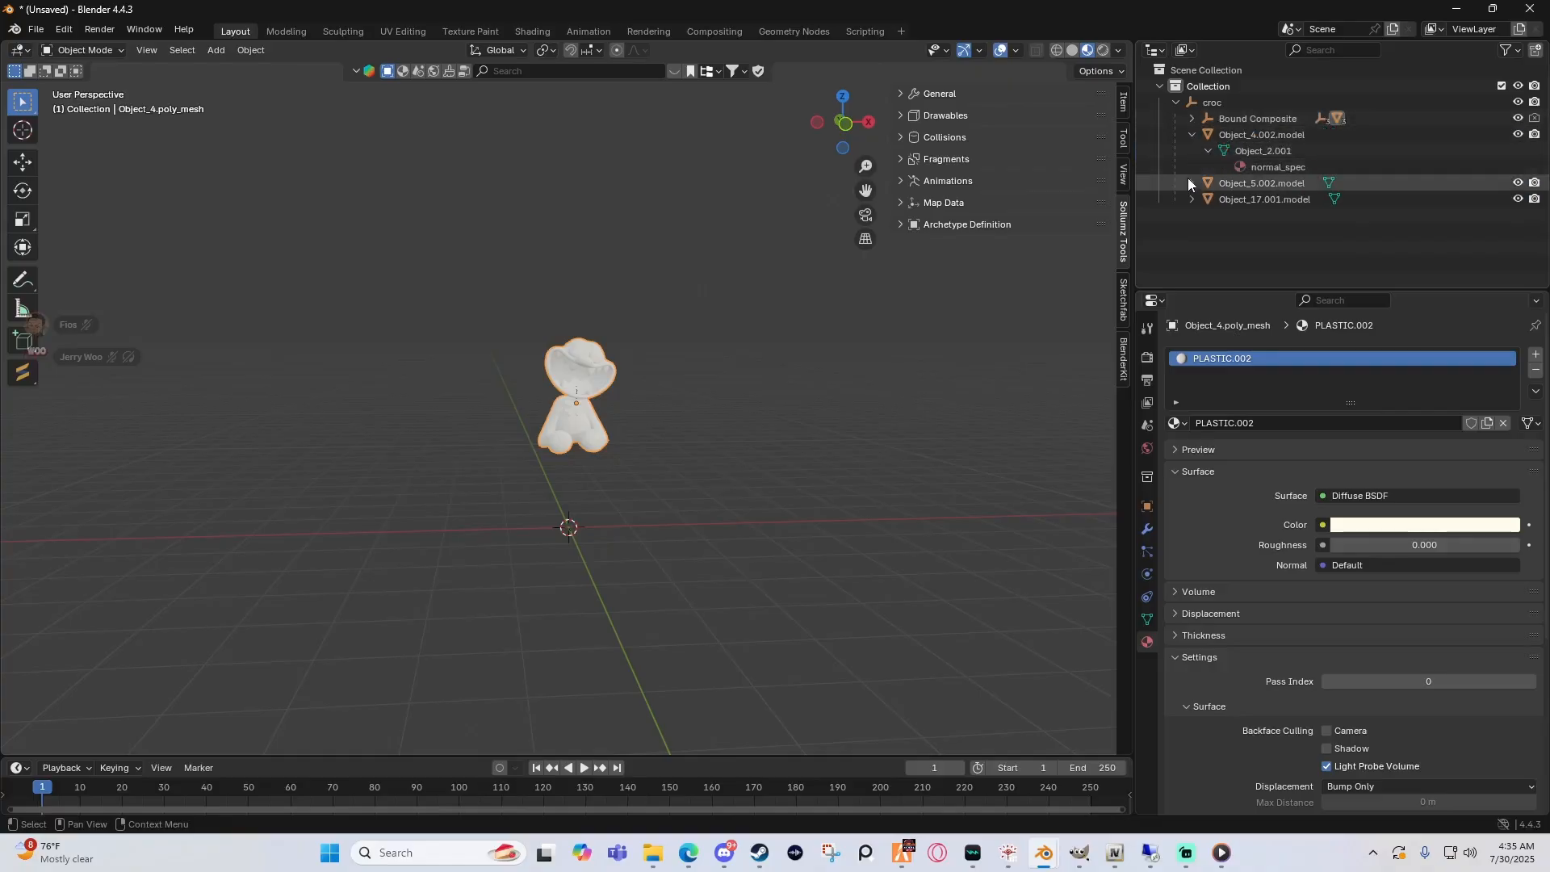
pyautogui.click(1191, 183)
pyautogui.click(1191, 232)
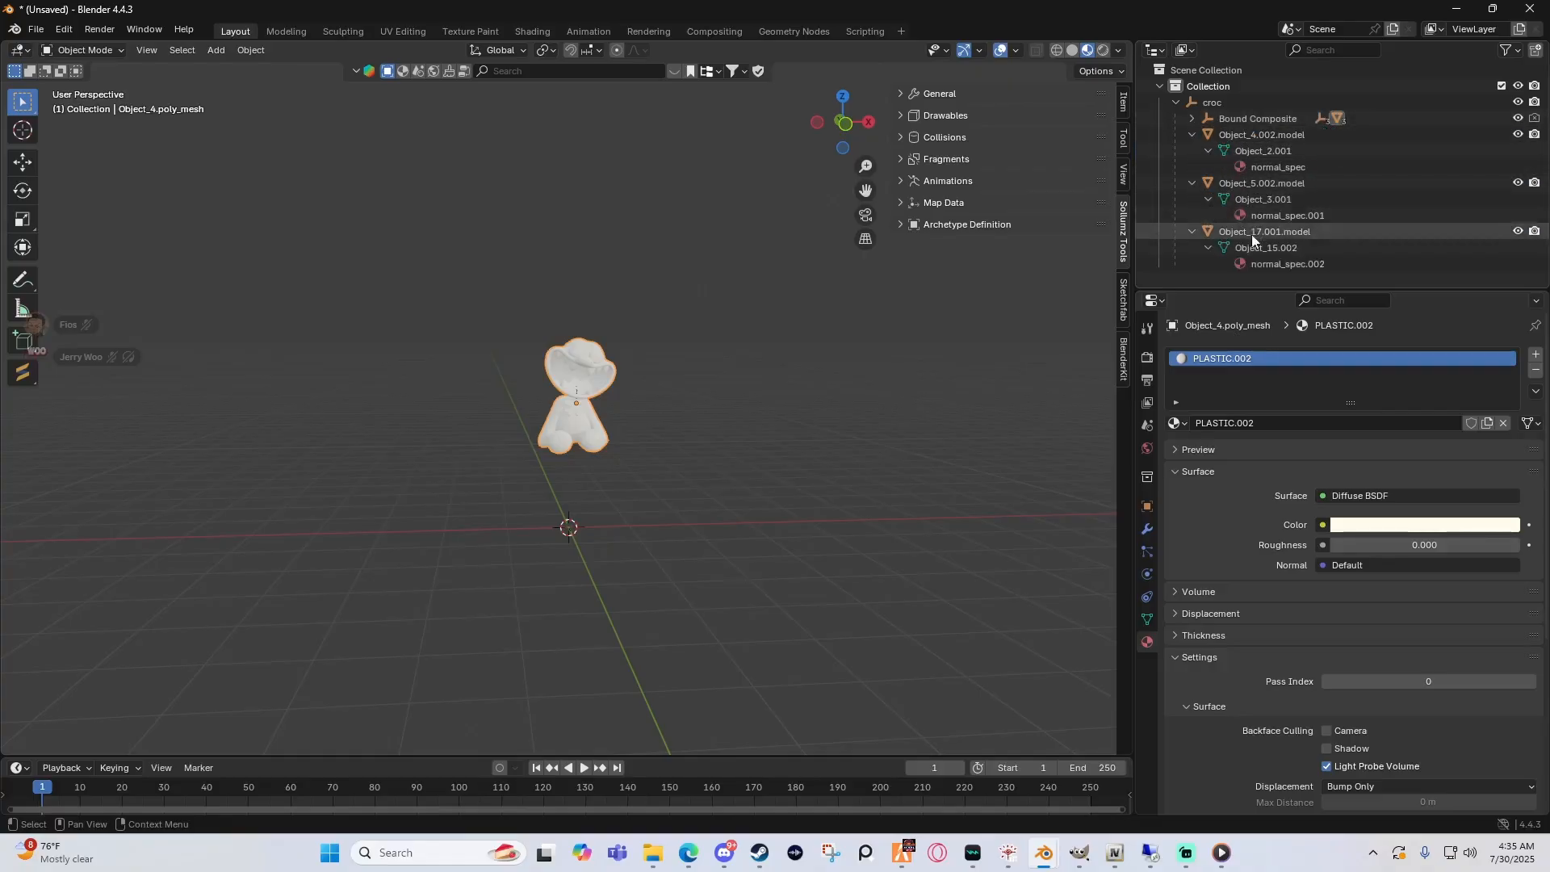
pyautogui.click(1208, 248)
pyautogui.click(1208, 200)
pyautogui.click(1207, 151)
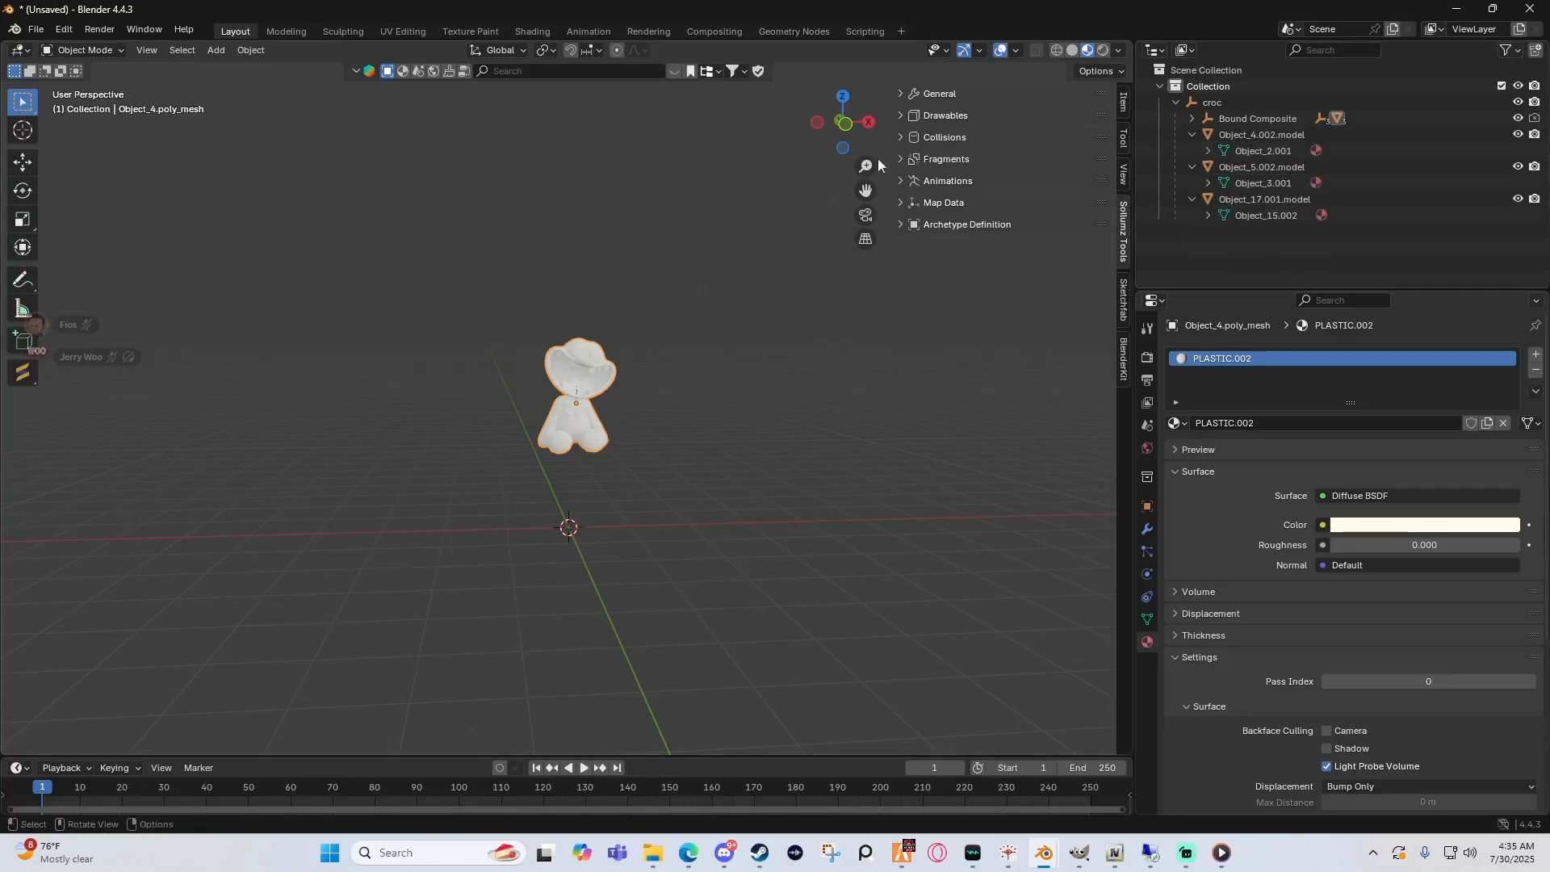
pyautogui.click(1208, 151)
pyautogui.click(1208, 199)
pyautogui.click(1208, 248)
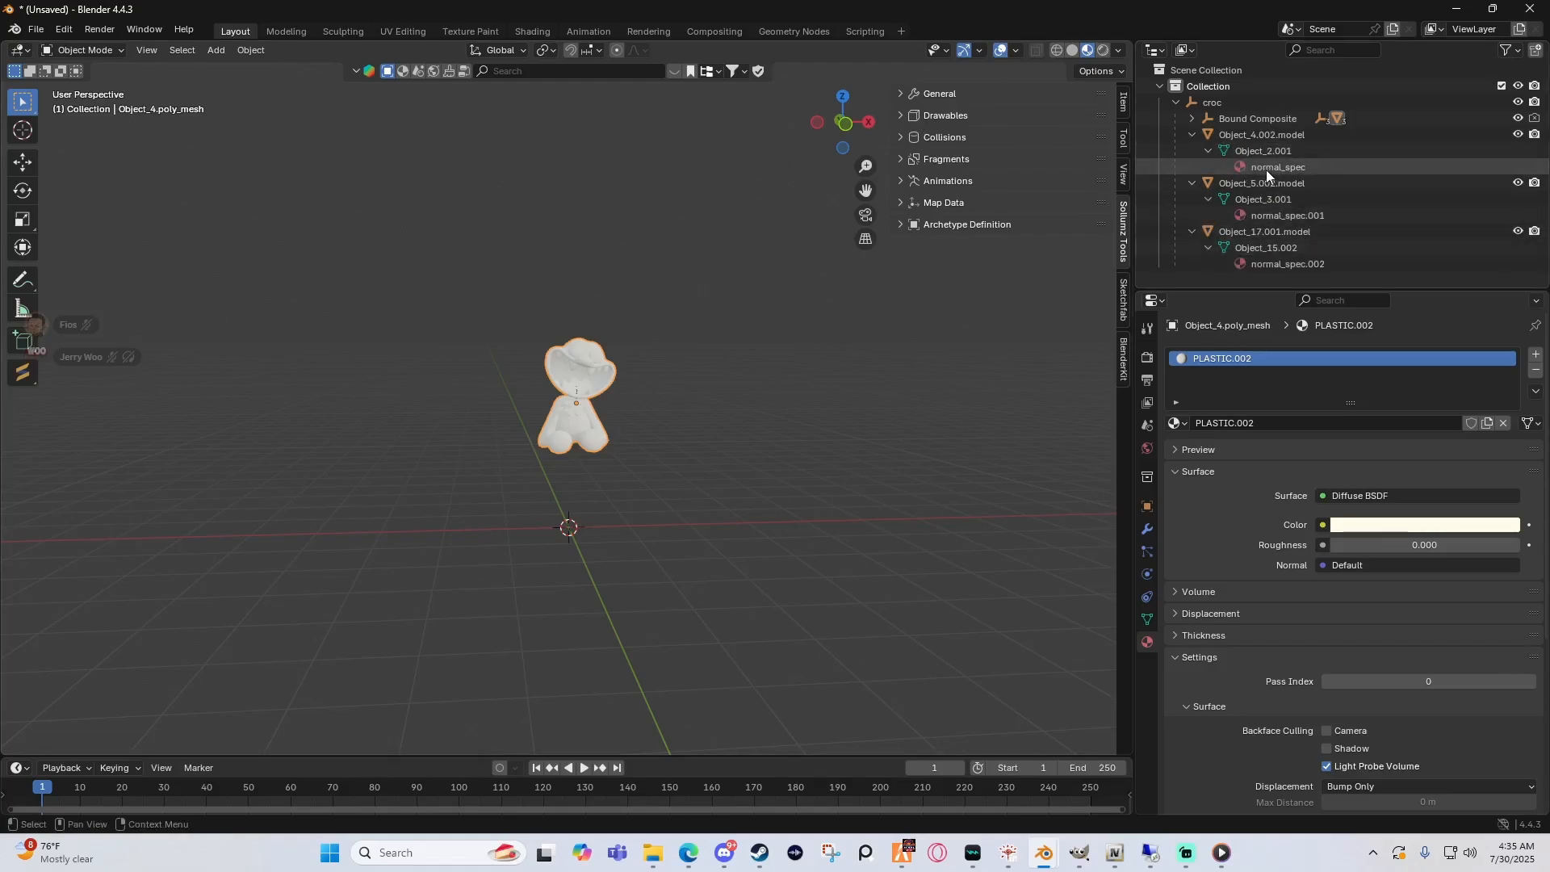
pyautogui.click(1266, 204)
pyautogui.click(1291, 247)
pyautogui.click(1263, 200)
pyautogui.click(1259, 167)
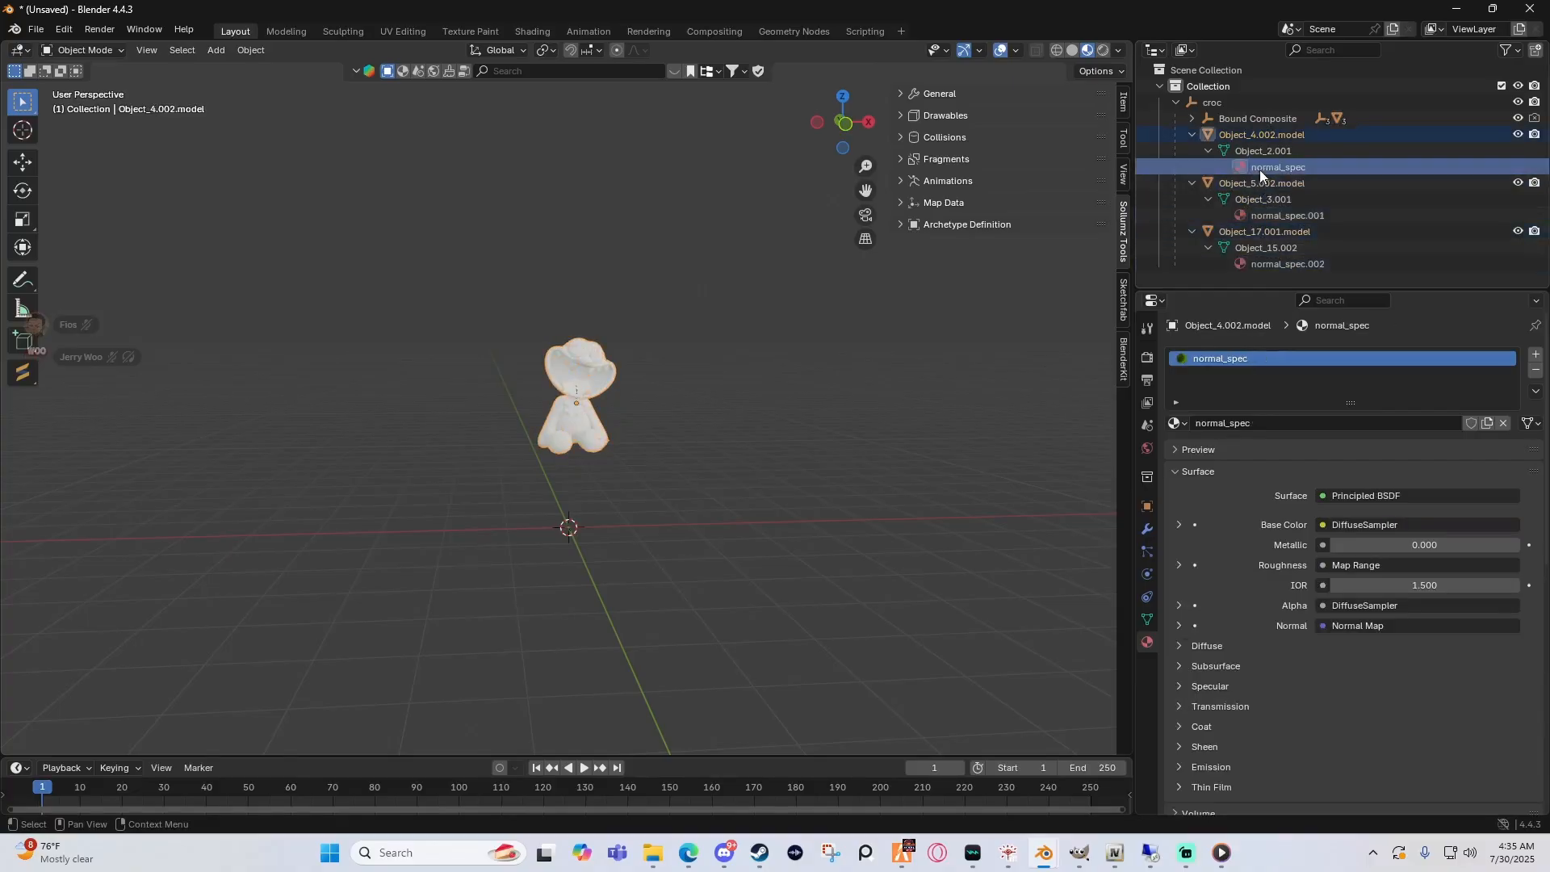
pyautogui.click(1279, 214)
# Step: Set all textures embedded for normal_spec.002, normal_spec.001 and normal_spec on the three drawable models
pyautogui.click(1284, 262)
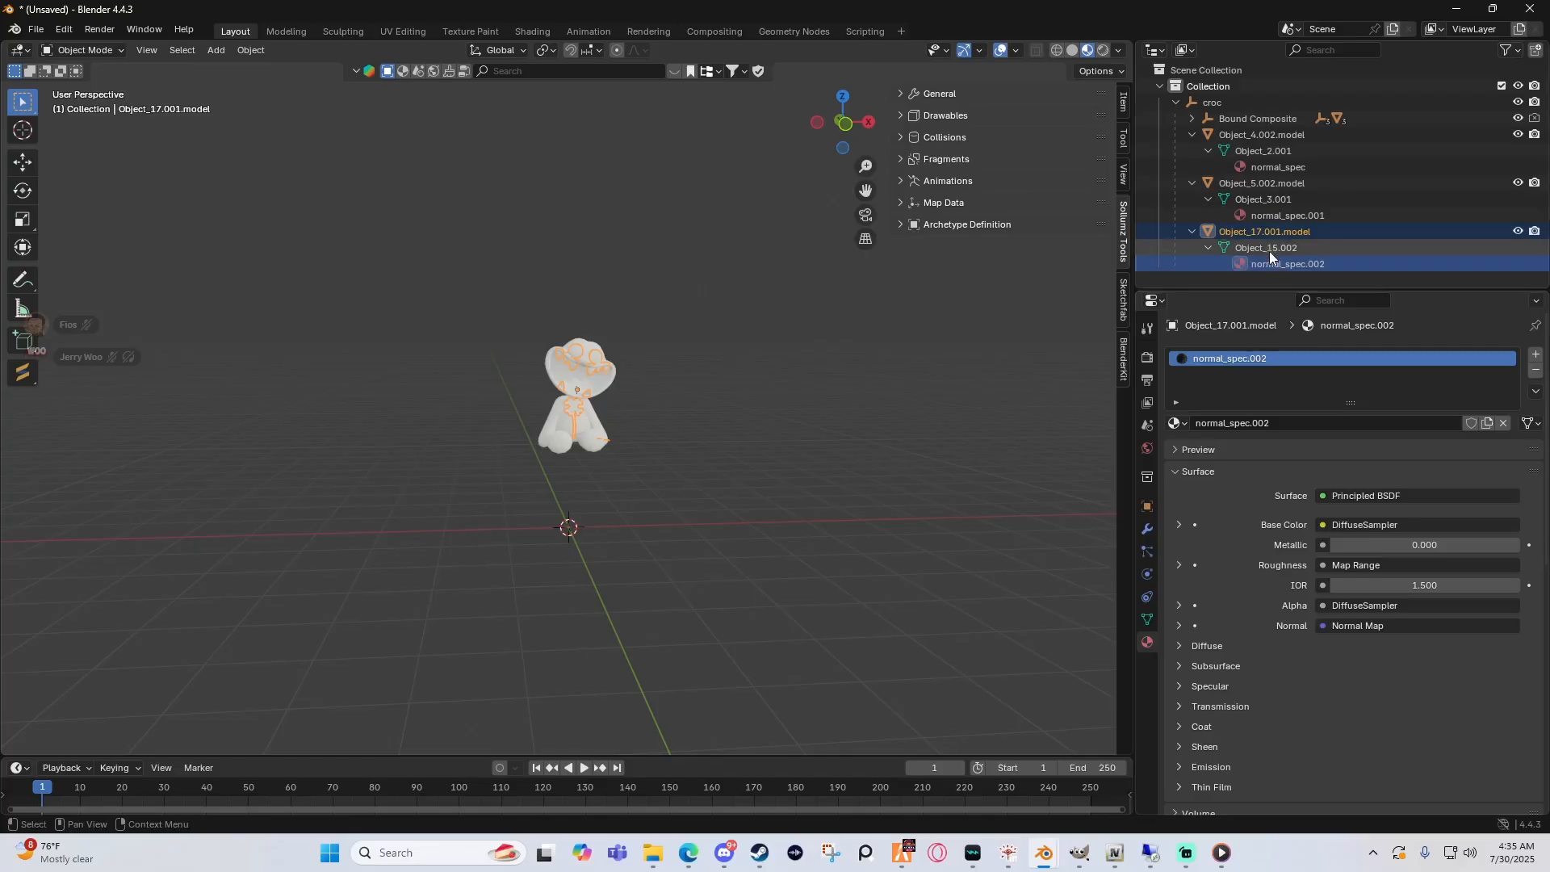
pyautogui.click(906, 115)
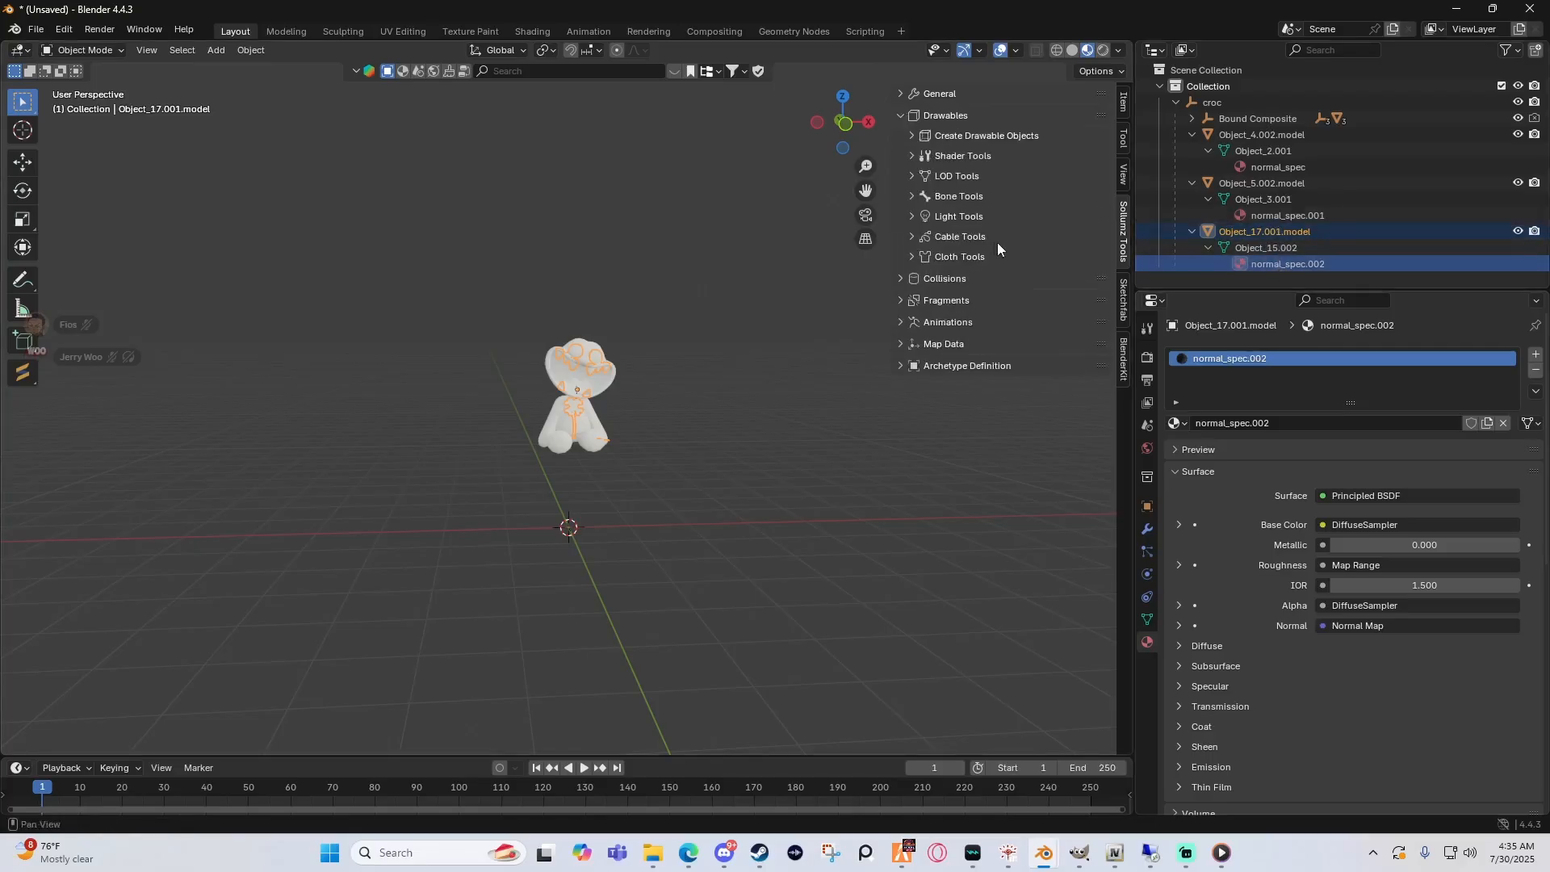
pyautogui.click(921, 160)
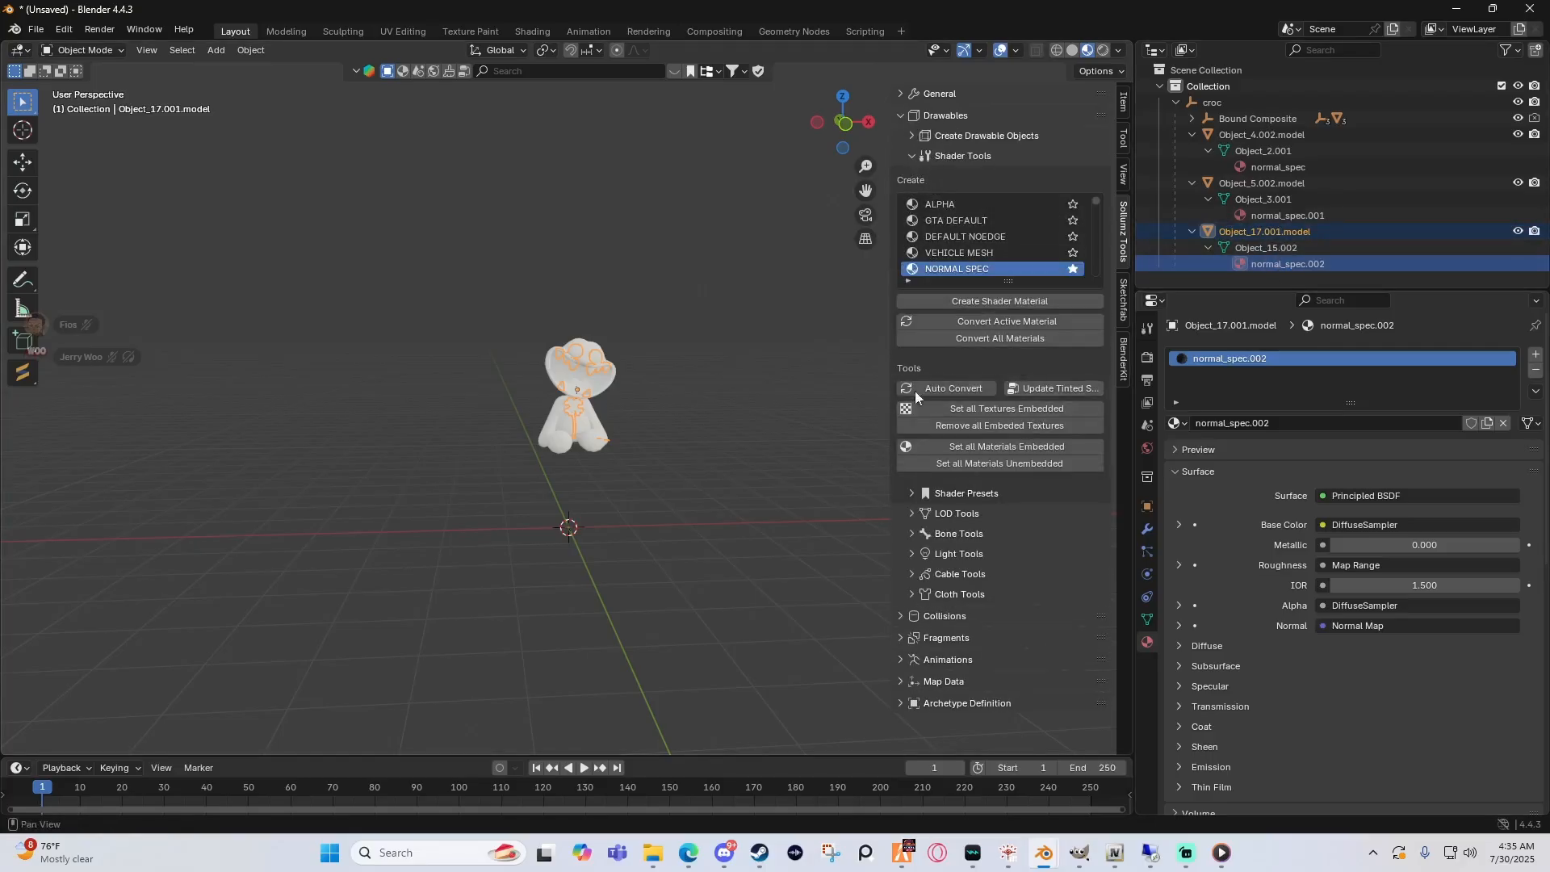
pyautogui.click(998, 409)
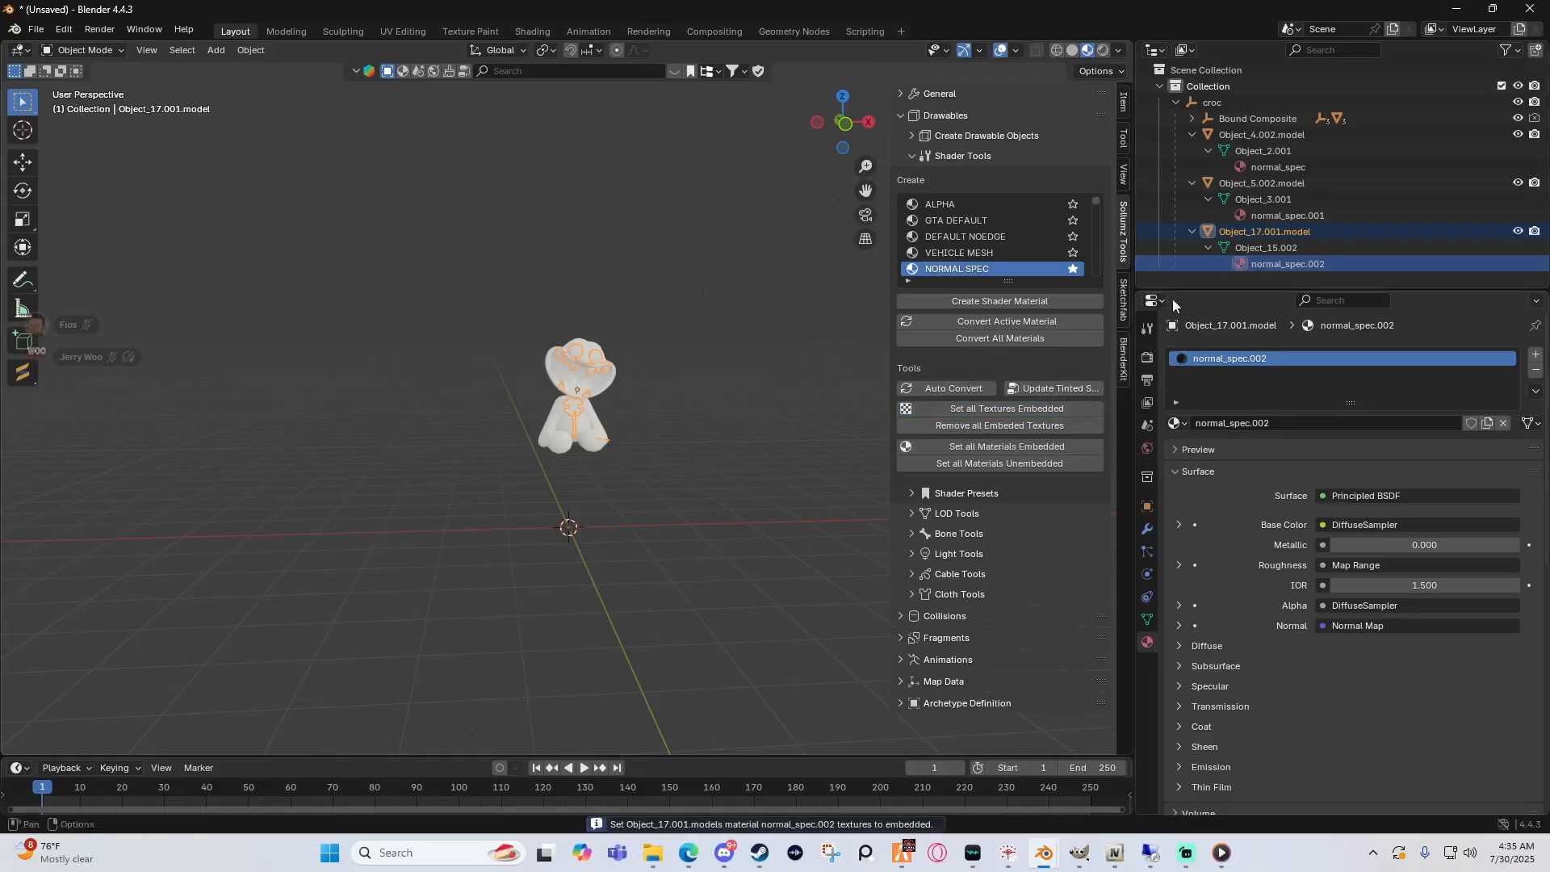
pyautogui.click(1266, 215)
pyautogui.click(987, 409)
pyautogui.click(1266, 167)
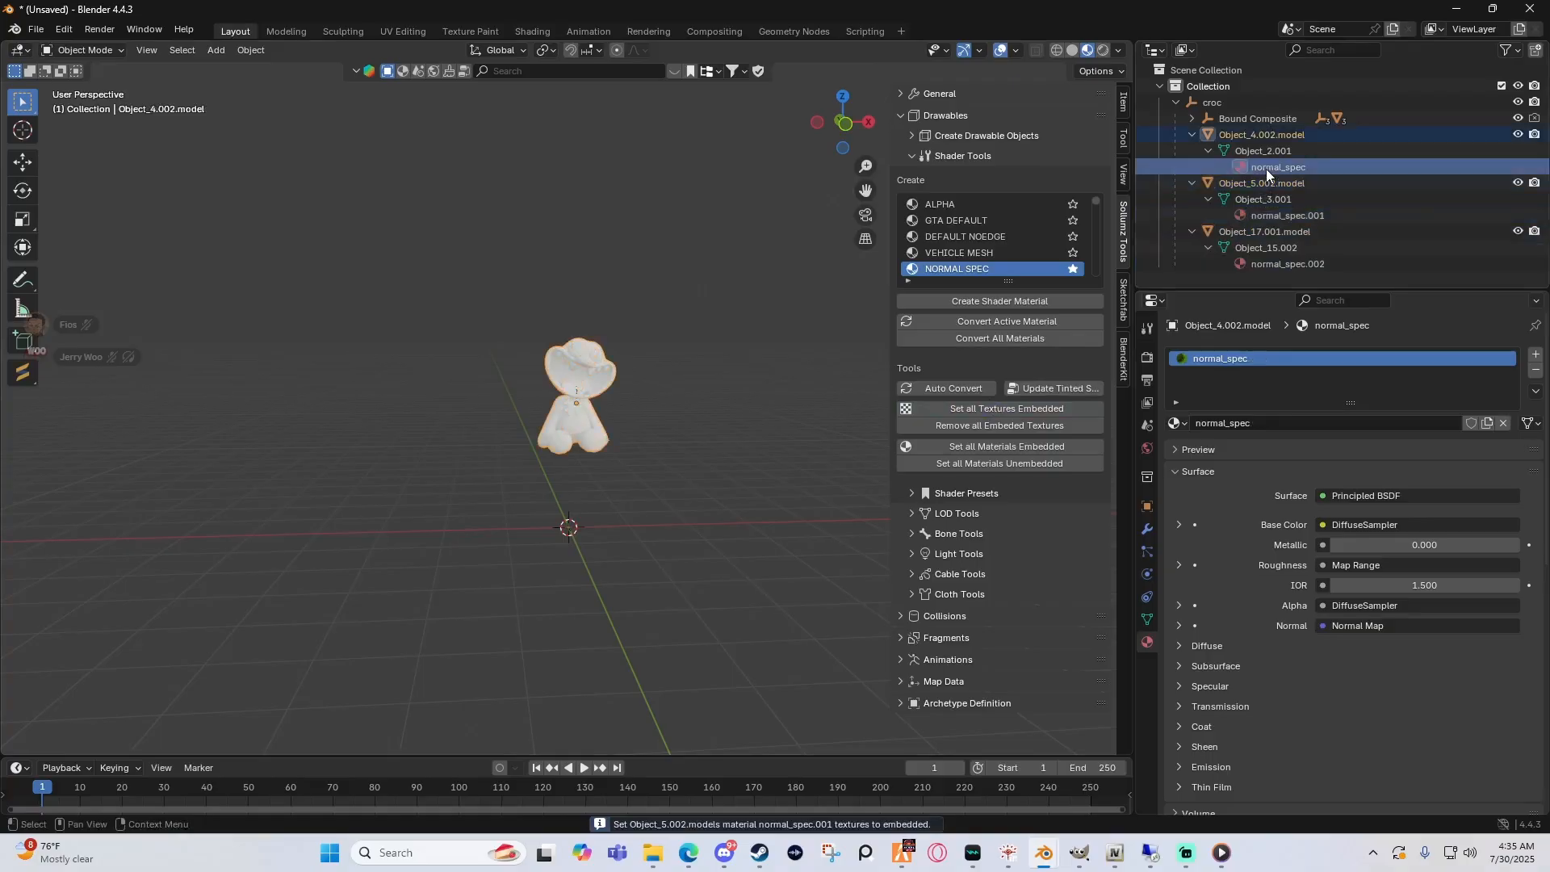
pyautogui.click(995, 410)
# Step: Collapse the material entries beneath the three drawable models' meshes in the Outliner and deselect all objects
pyautogui.click(1192, 135)
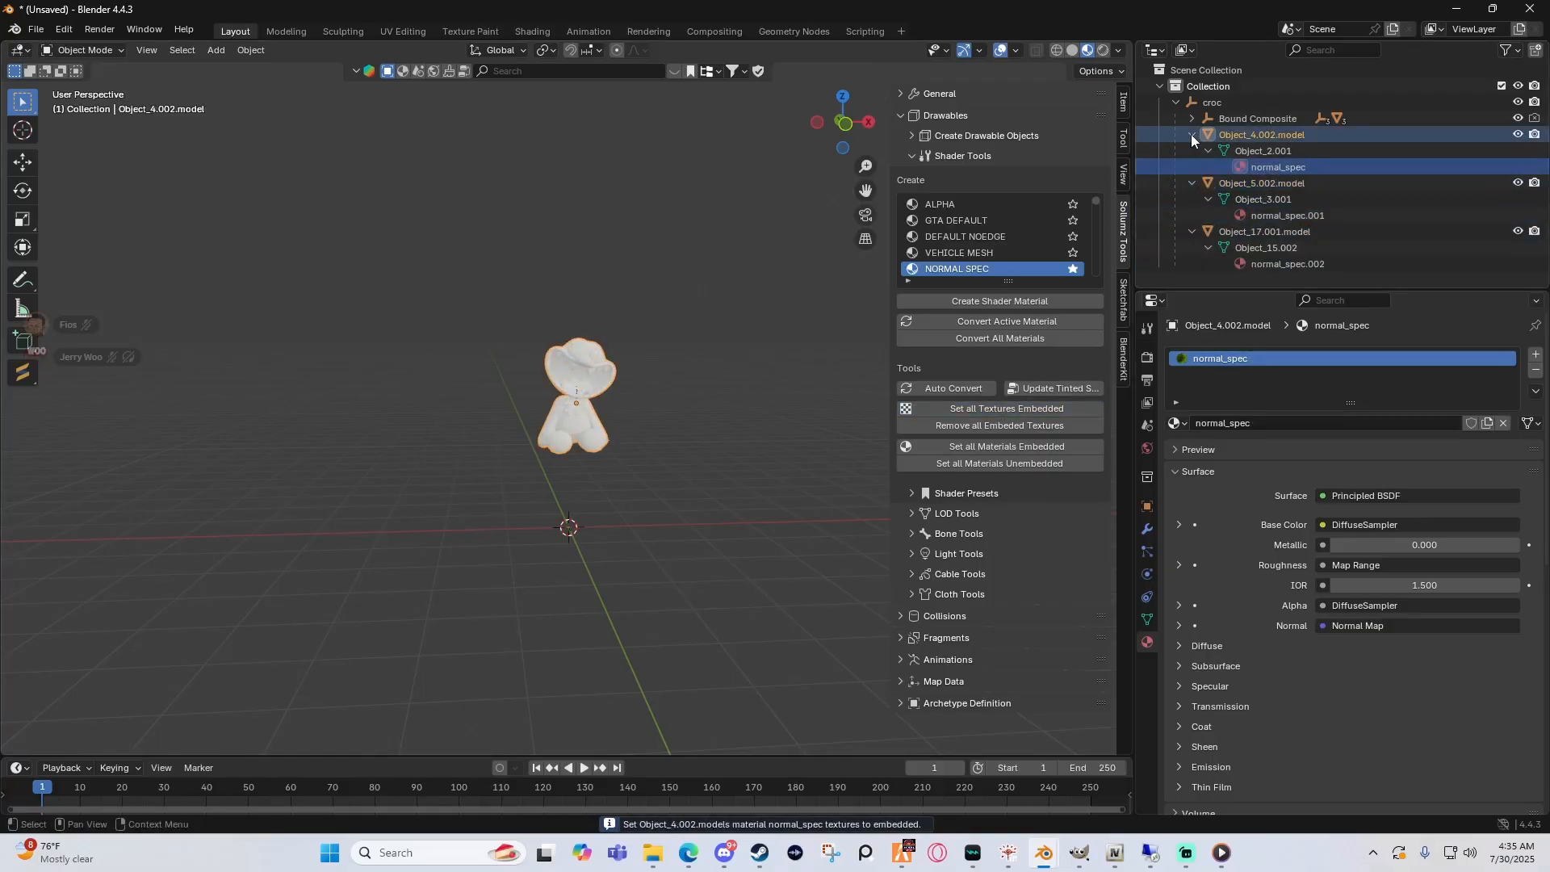
pyautogui.click(1192, 151)
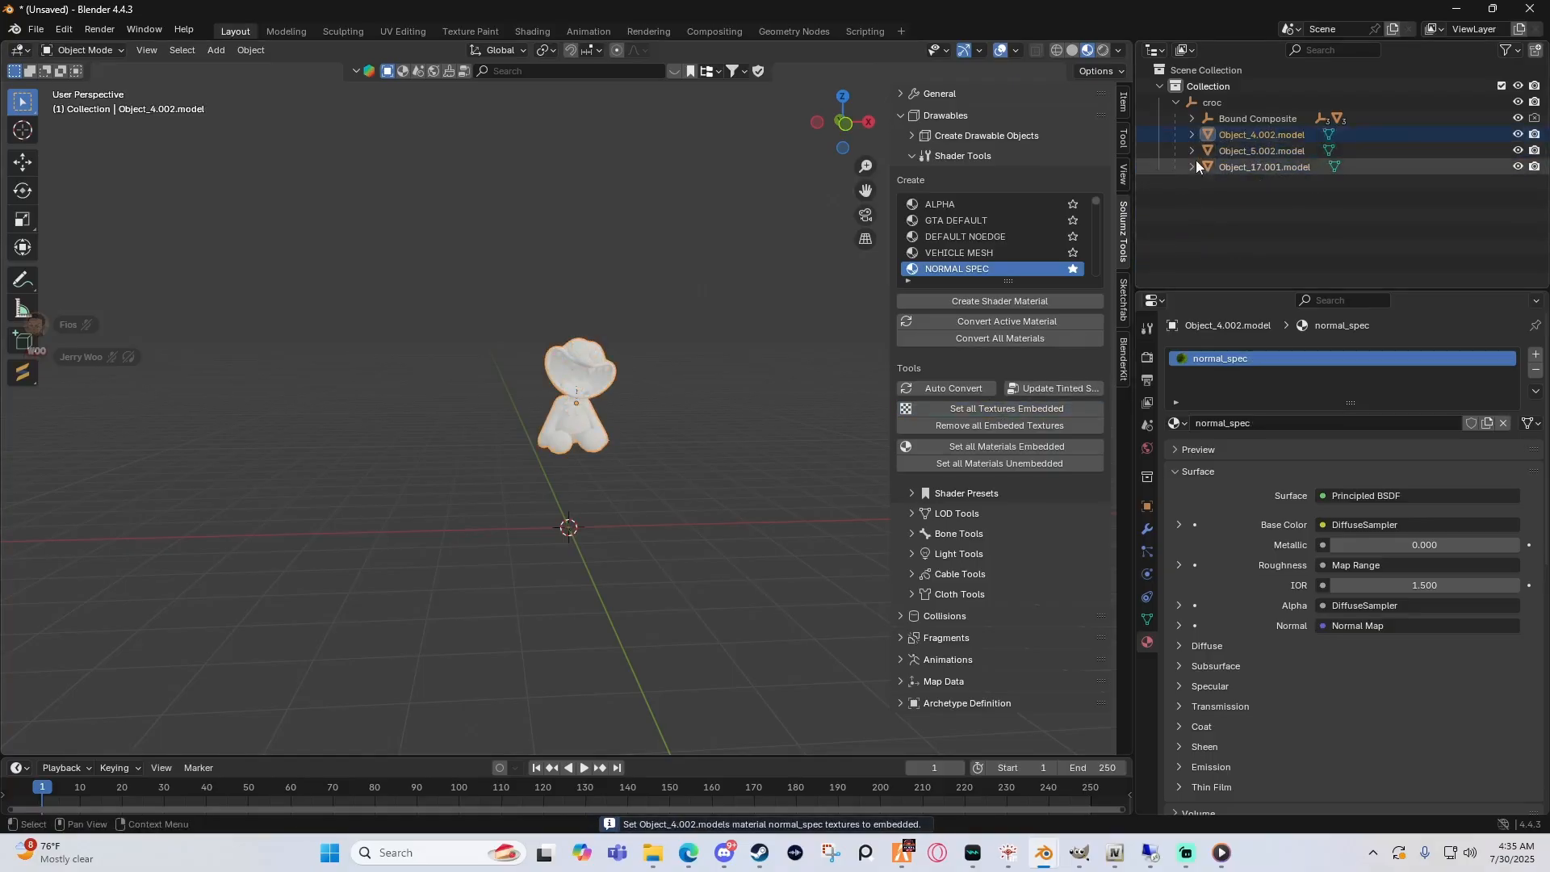
pyautogui.click(1208, 183)
pyautogui.click(1192, 151)
pyautogui.click(1208, 167)
pyautogui.click(1192, 135)
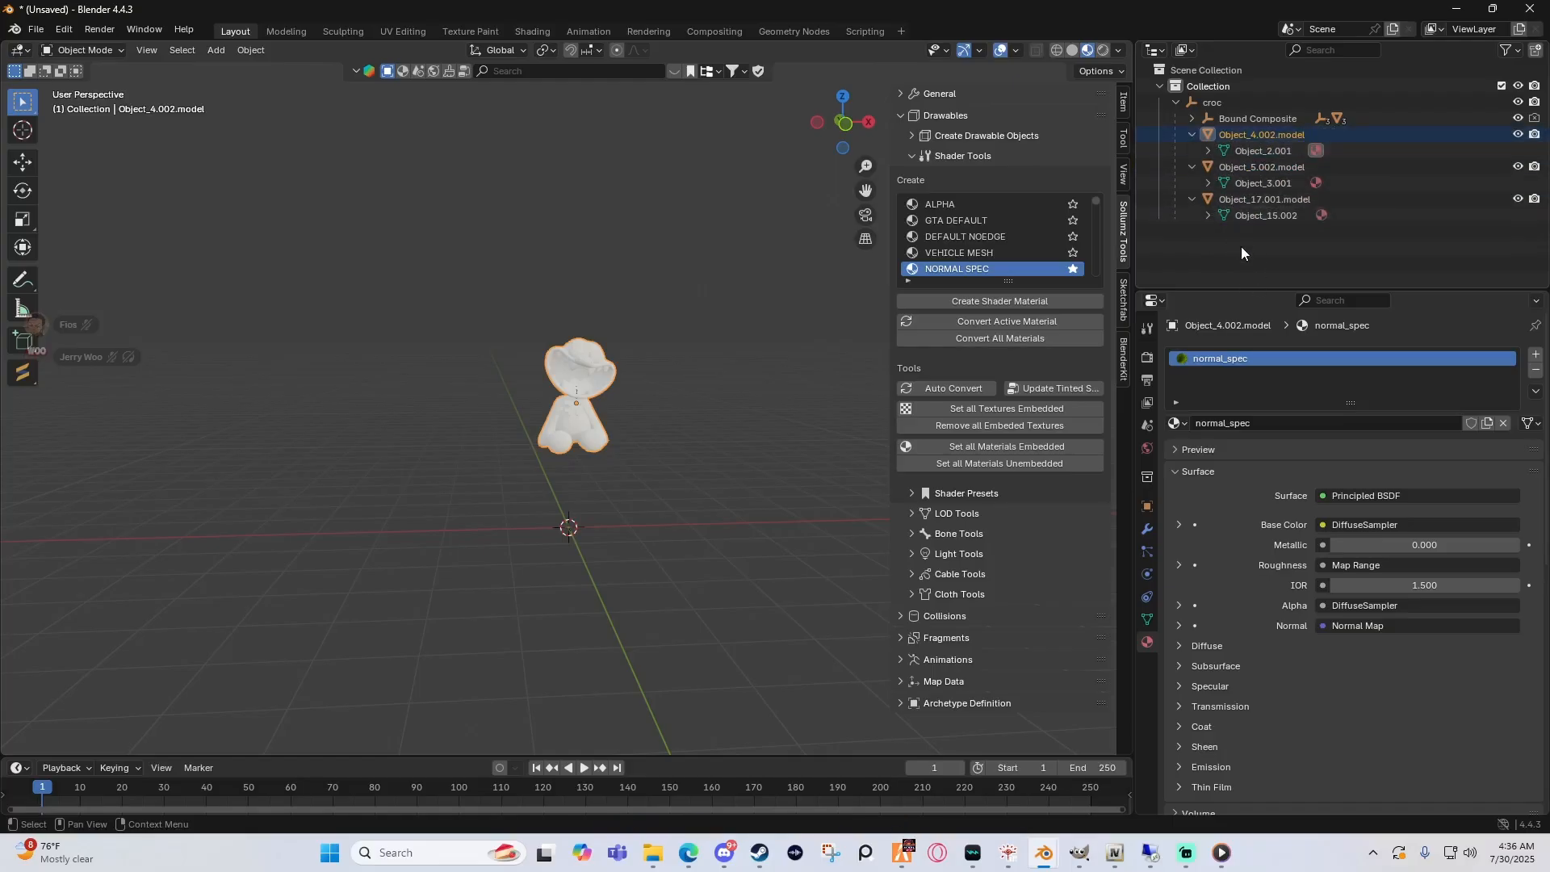
pyautogui.moveTo(711, 307); pyautogui.dragTo(704, 303, button='middle')
pyautogui.moveTo(478, 330); pyautogui.dragTo(744, 404)
pyautogui.click(632, 270)
pyautogui.scroll(4, 656, 293)
pyautogui.moveTo(656, 293); pyautogui.dragTo(651, 291, button='middle')
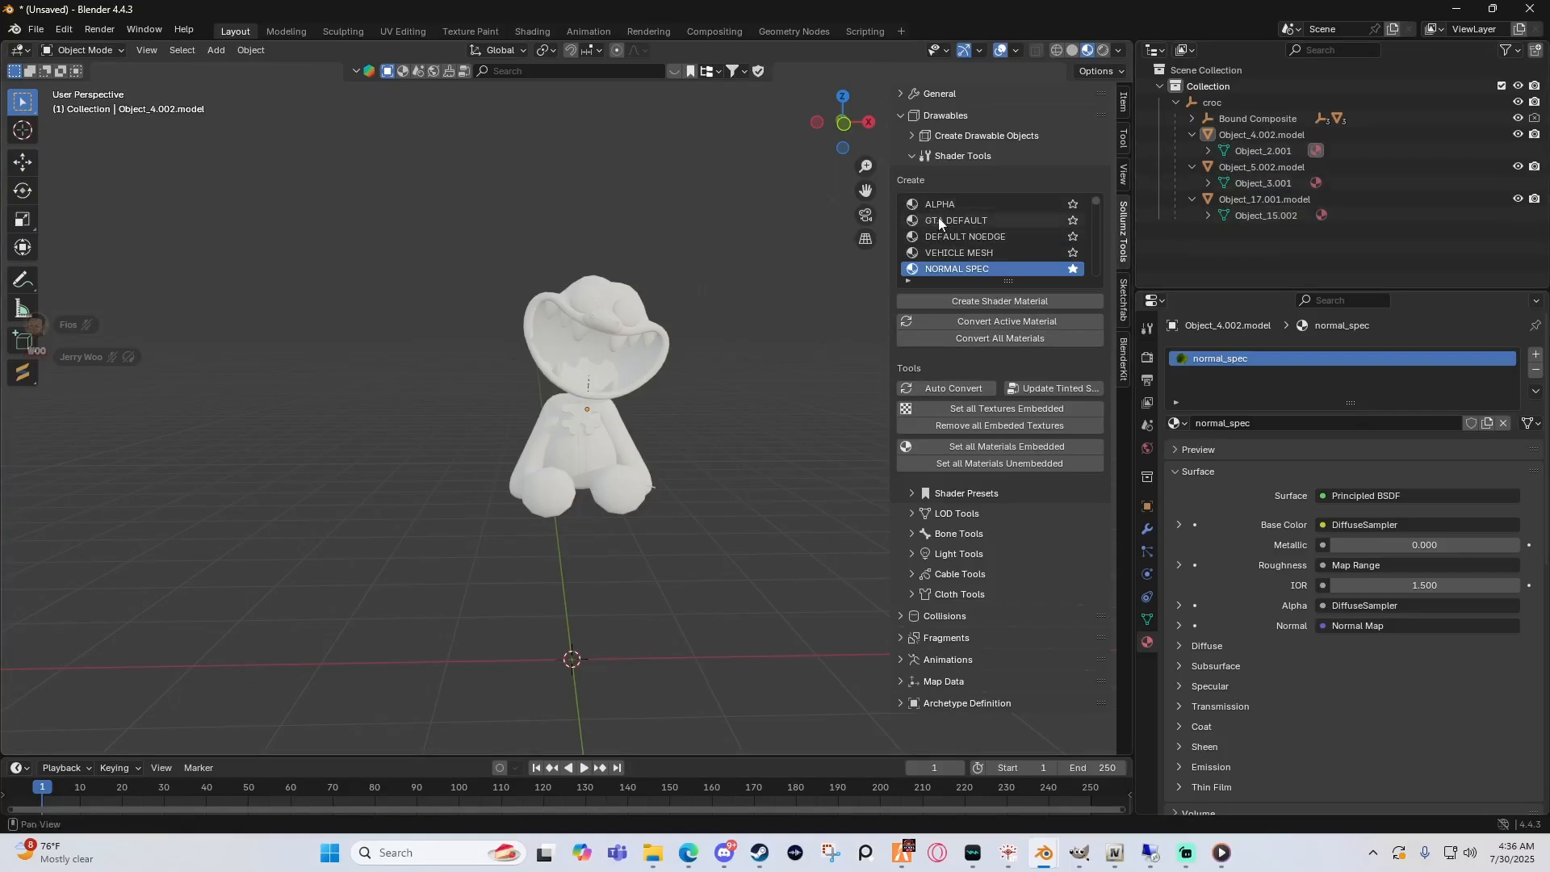
# Step: Open the white Vertex Painter colour with the Object_15.002 mesh of Object_17.001.model selected
pyautogui.click(911, 155)
pyautogui.click(904, 118)
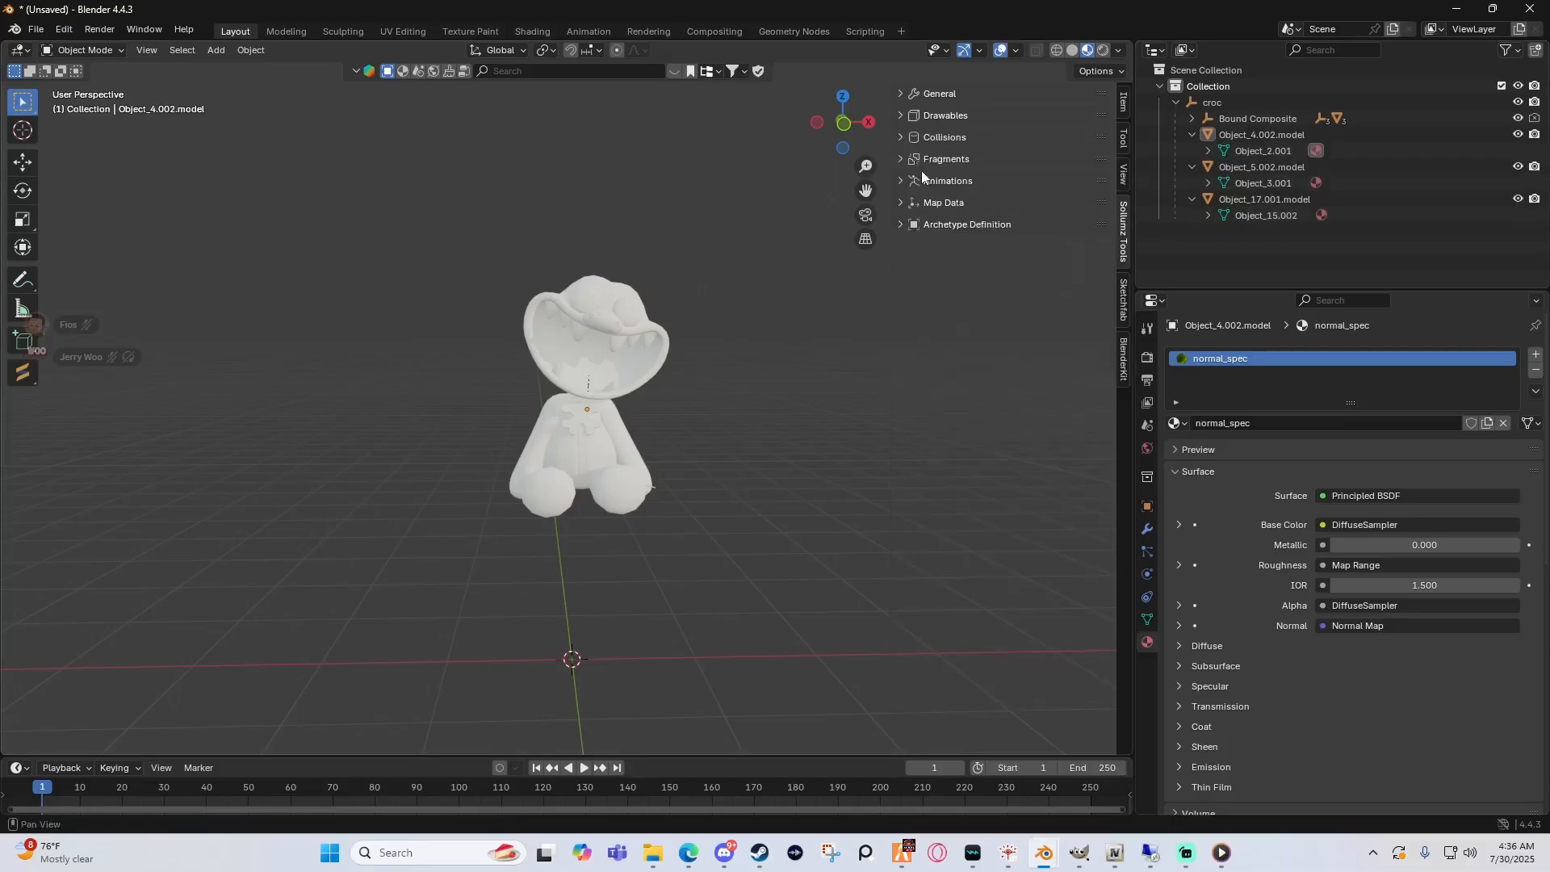
pyautogui.click(900, 118)
pyautogui.click(900, 118)
pyautogui.click(910, 97)
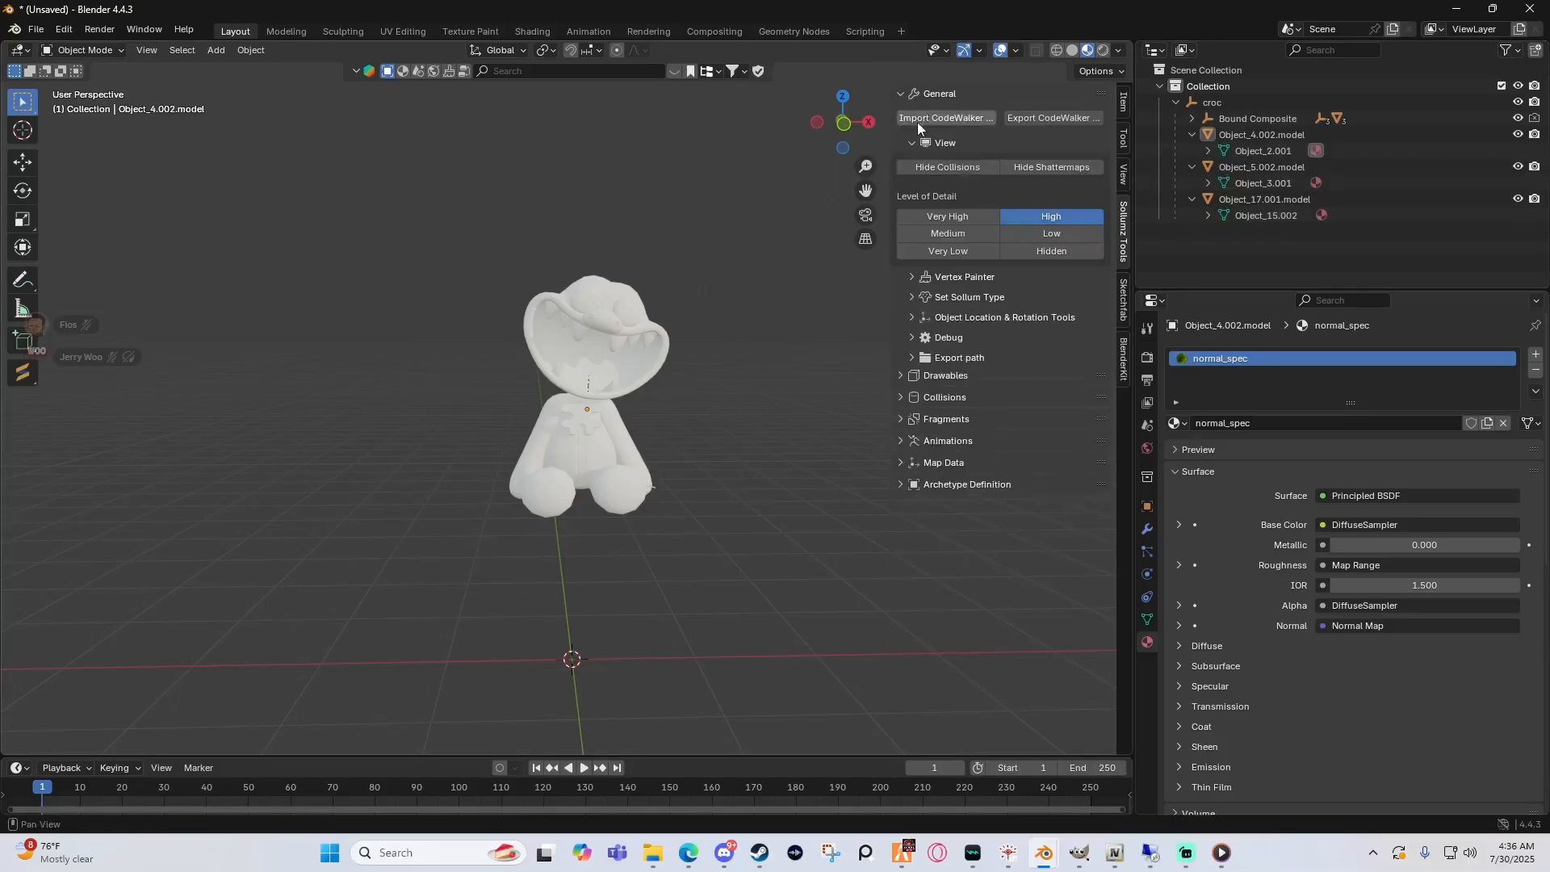
pyautogui.click(953, 278)
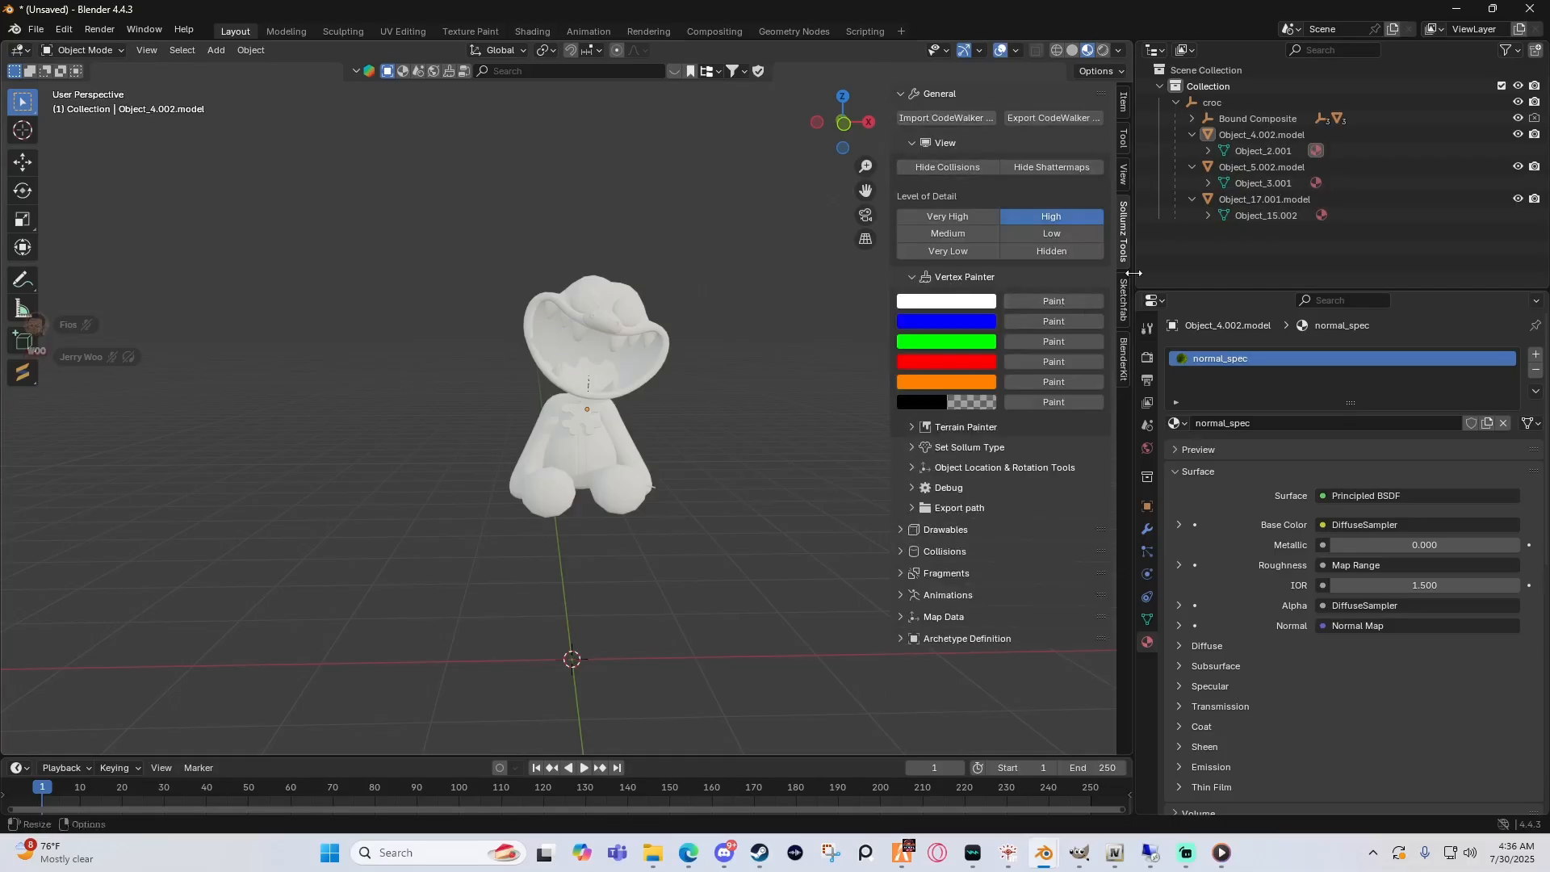
pyautogui.click(1255, 211)
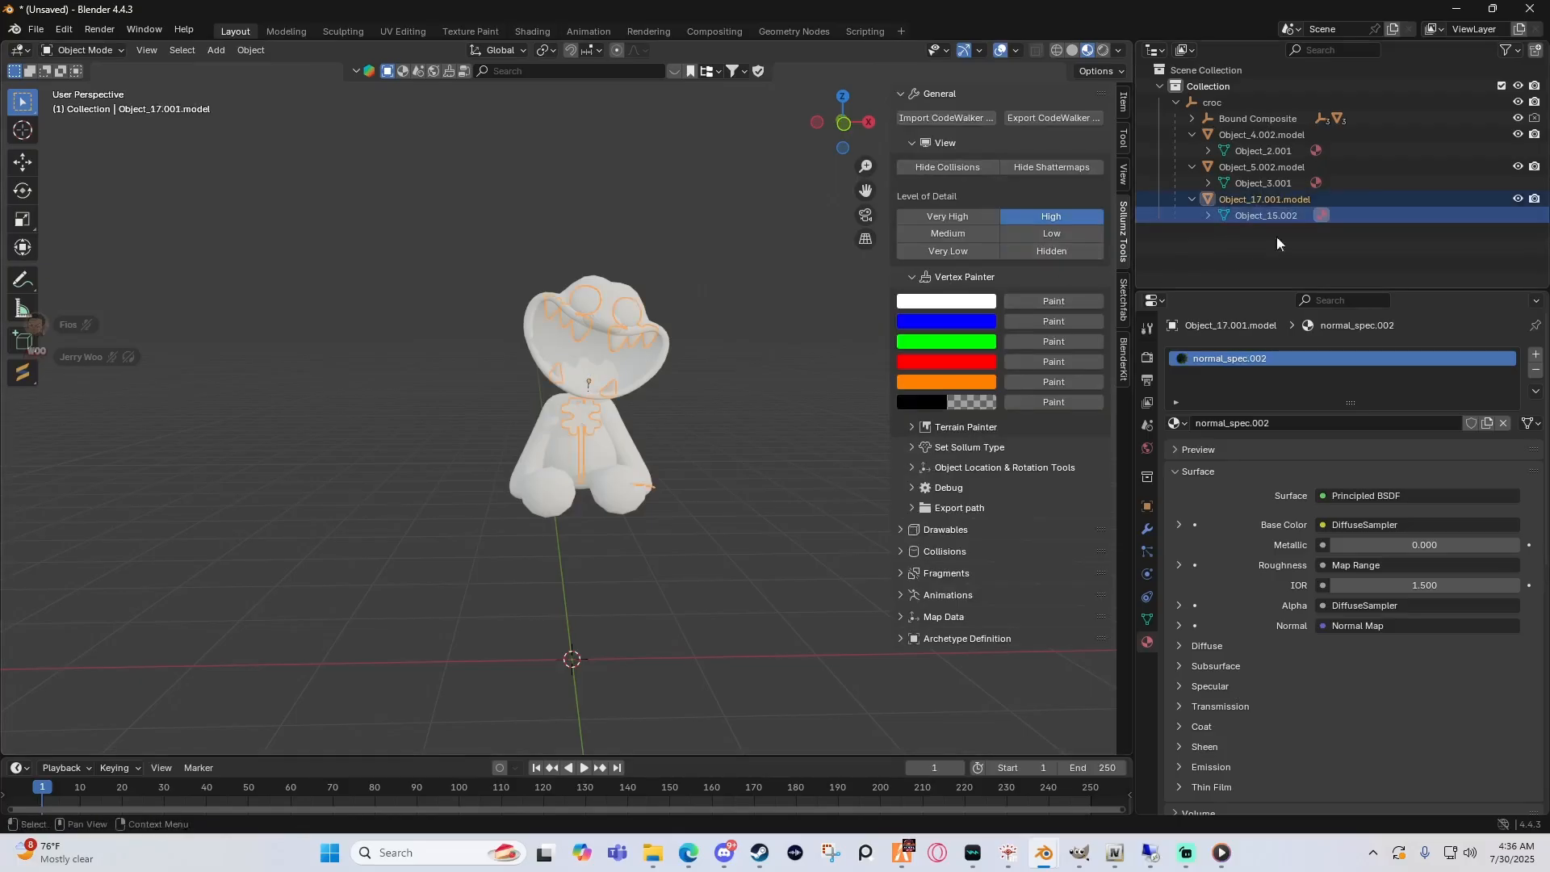
pyautogui.click(952, 301)
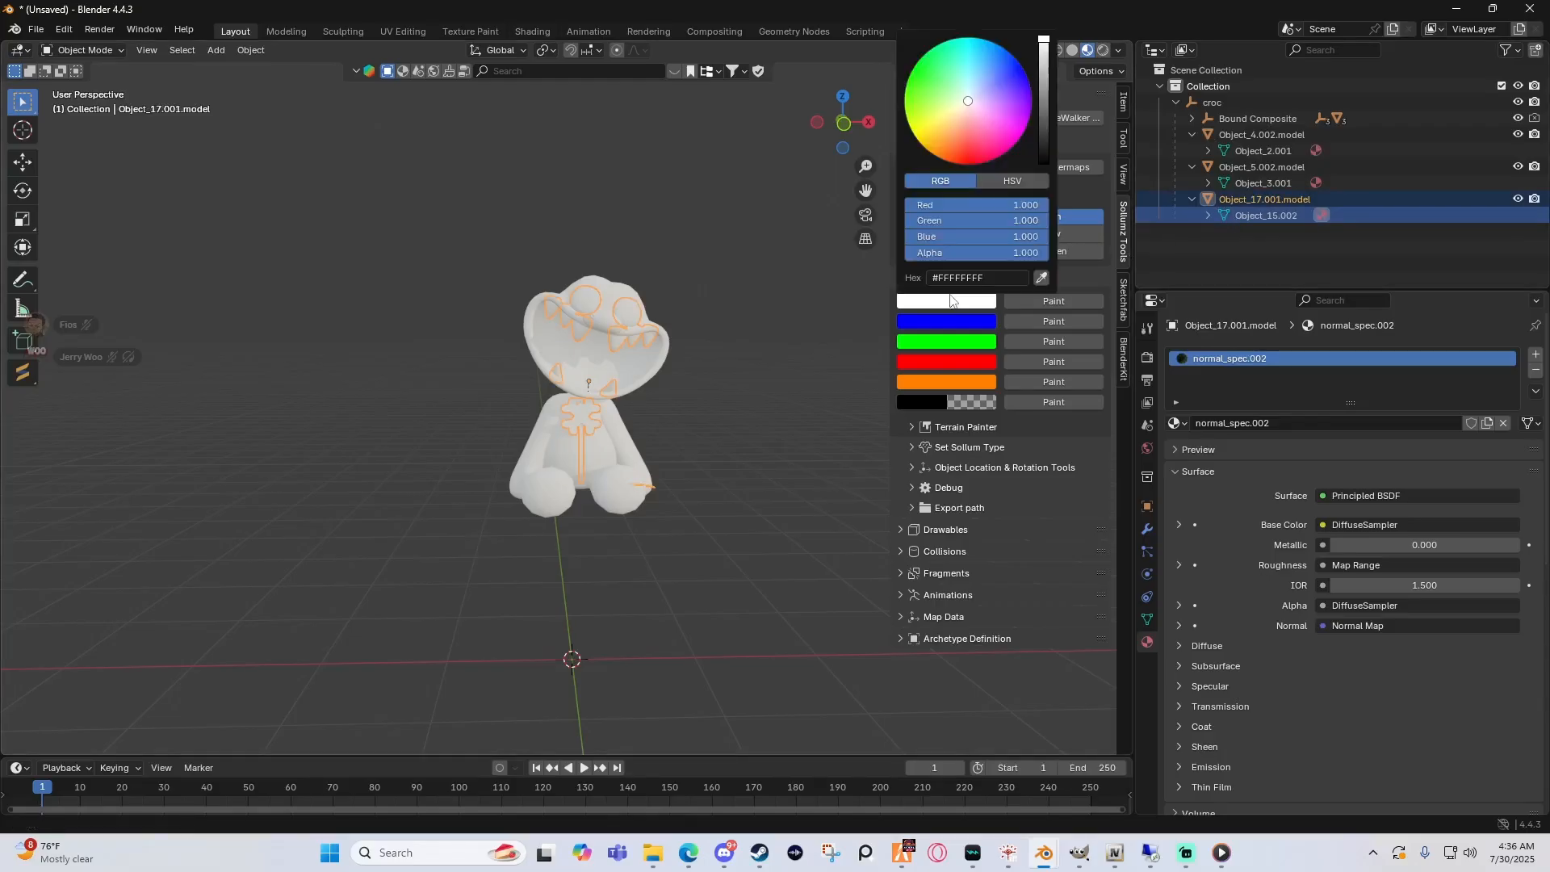
# Step: Set the green value of the first Vertex Painter colour to 0.1 and paint Object_17.001.model with it
pyautogui.click(977, 220)
pyautogui.press('BackSpace')
pyautogui.write('.1')
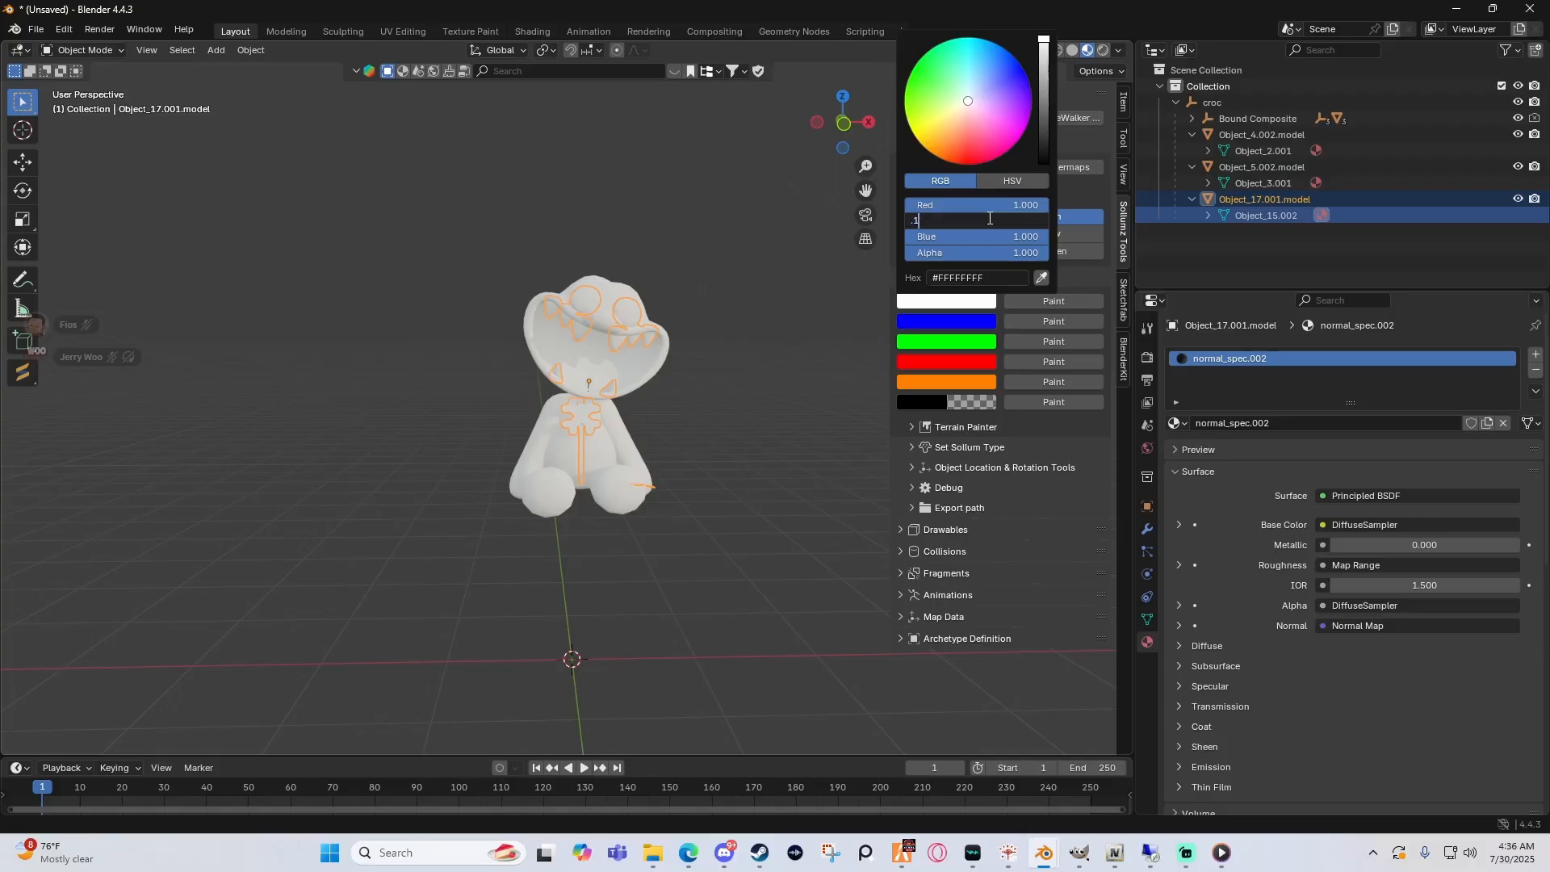
pyautogui.press('Return')
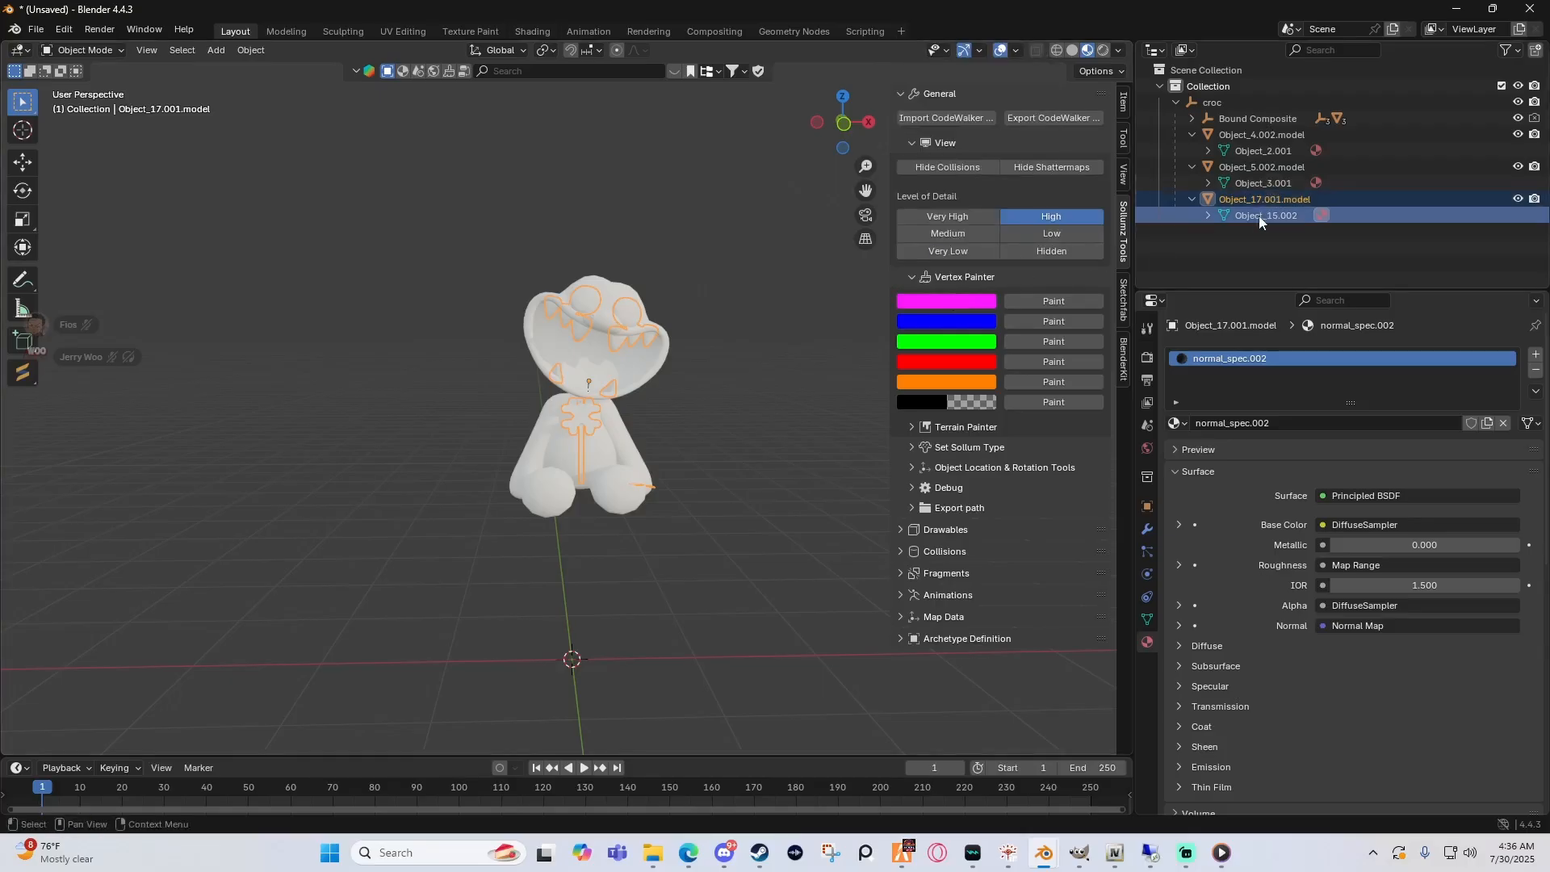
pyautogui.click(1258, 184)
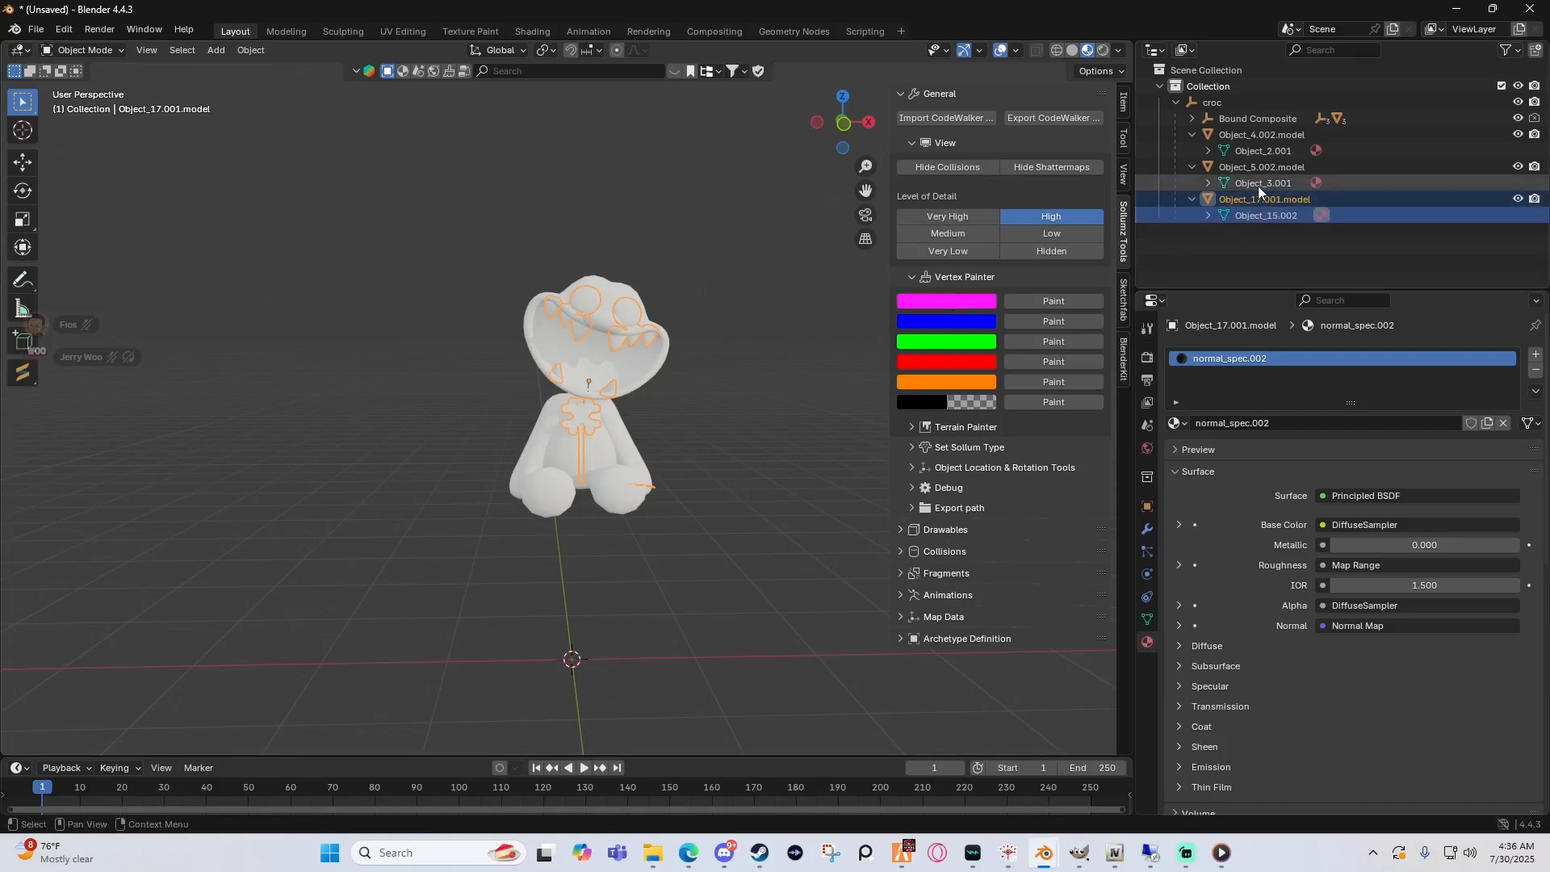
pyautogui.click(1252, 216)
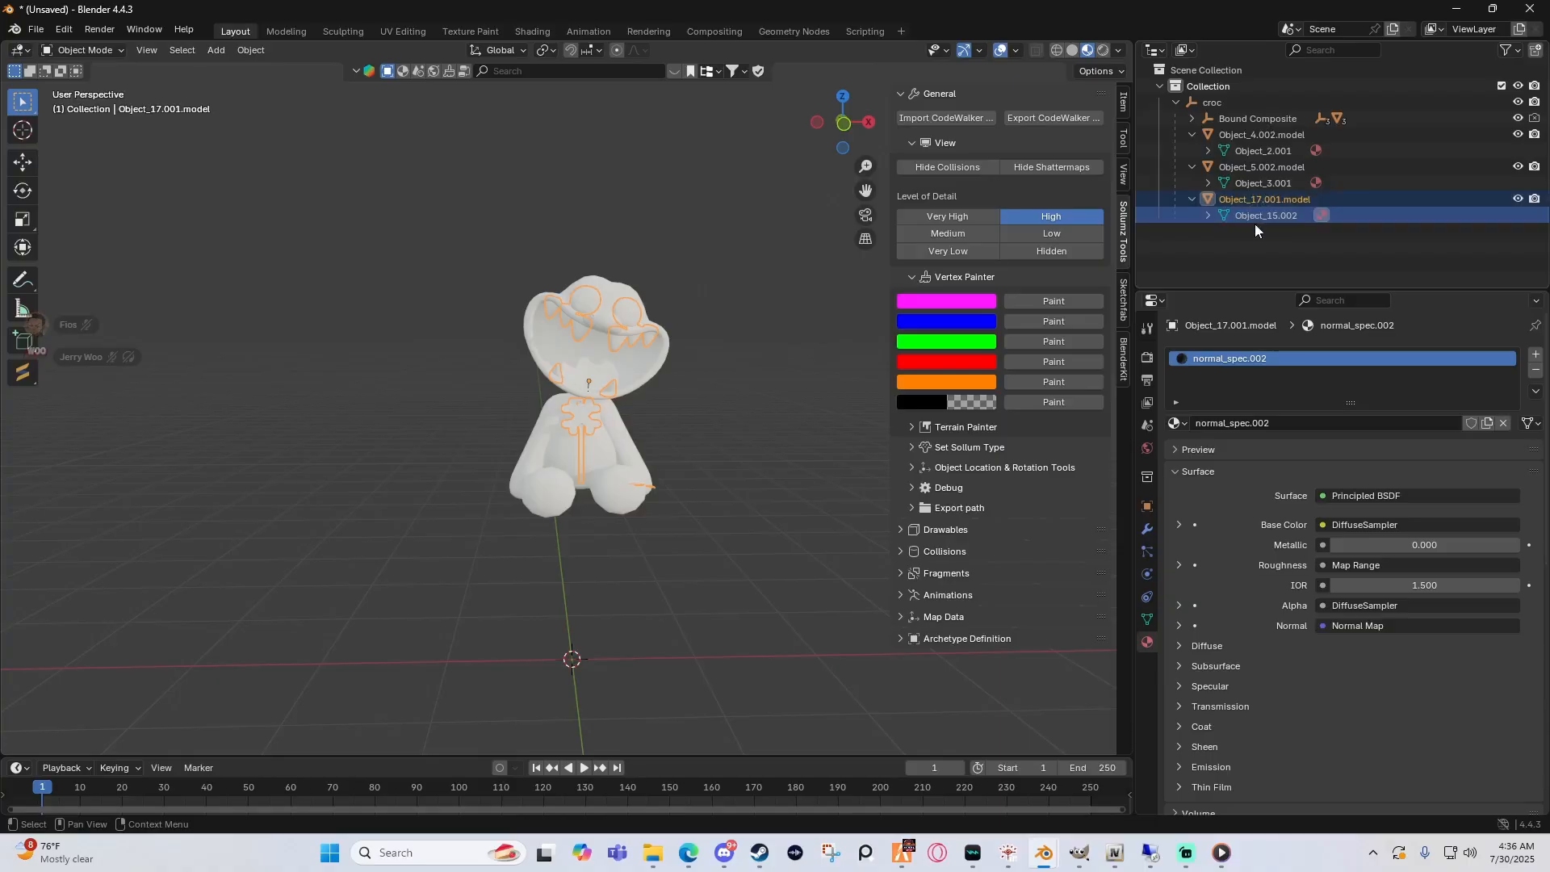
pyautogui.click(1046, 301)
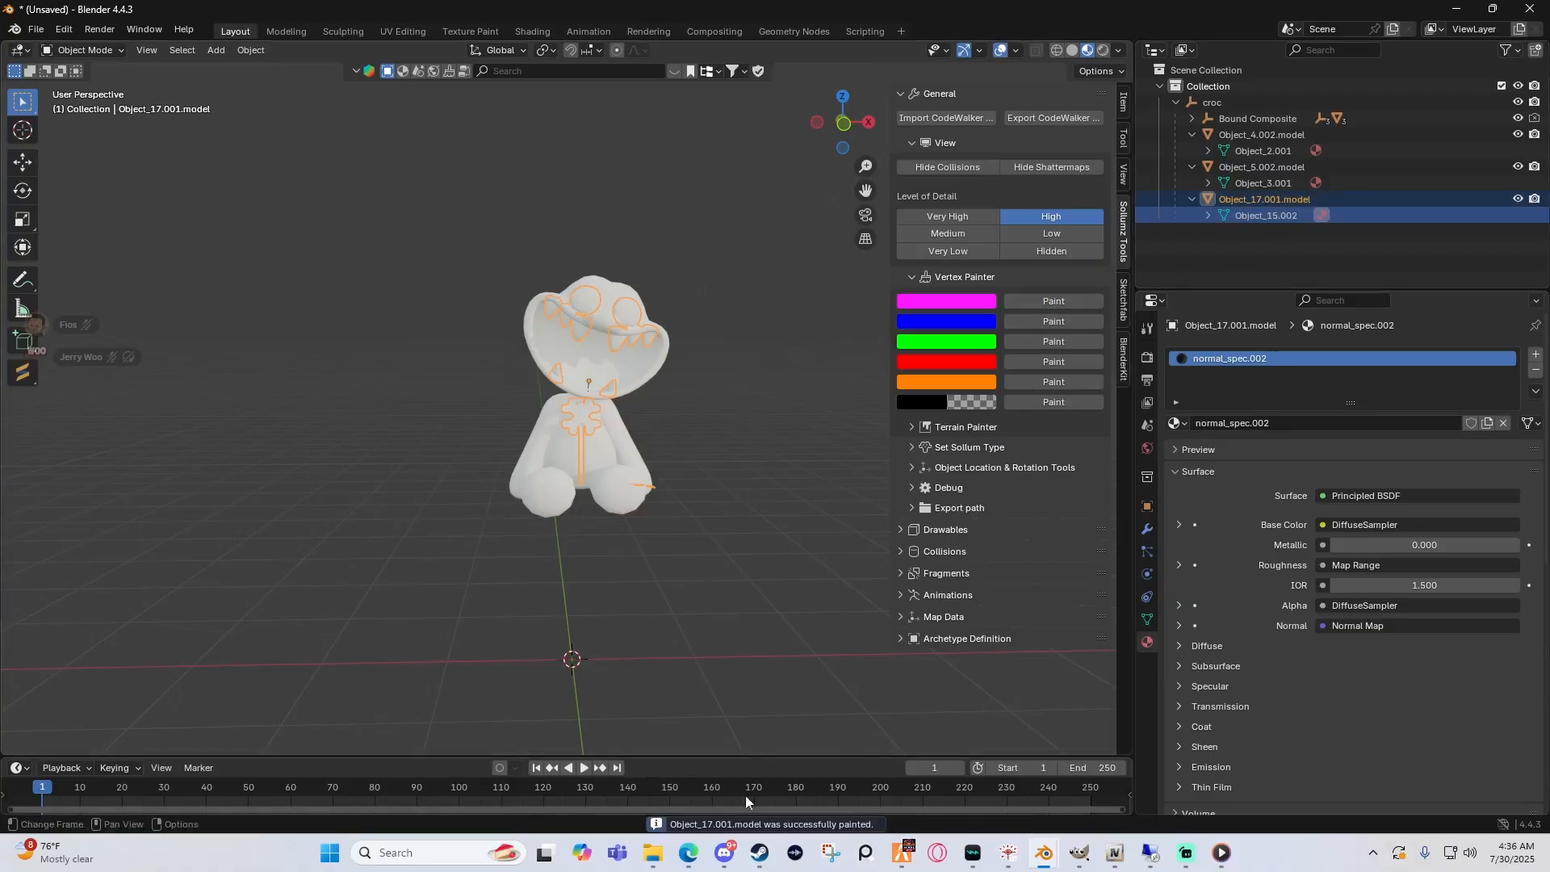
# Step: Paint Object_5.002.model and Object_4.002.model with the magenta vertex colour
pyautogui.click(1253, 186)
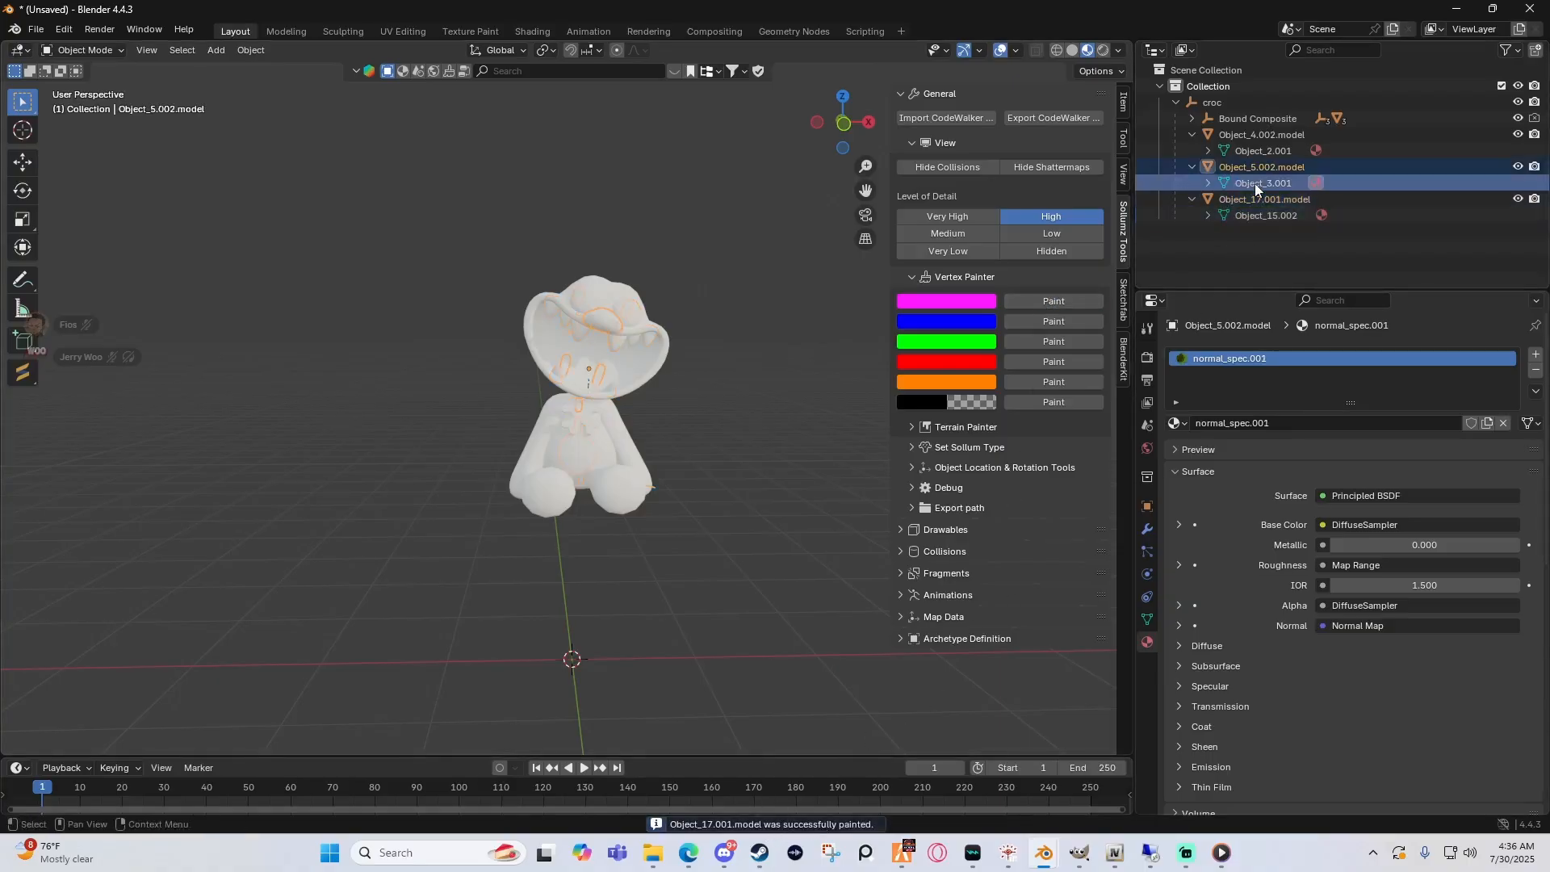
pyautogui.click(1048, 300)
pyautogui.click(1257, 152)
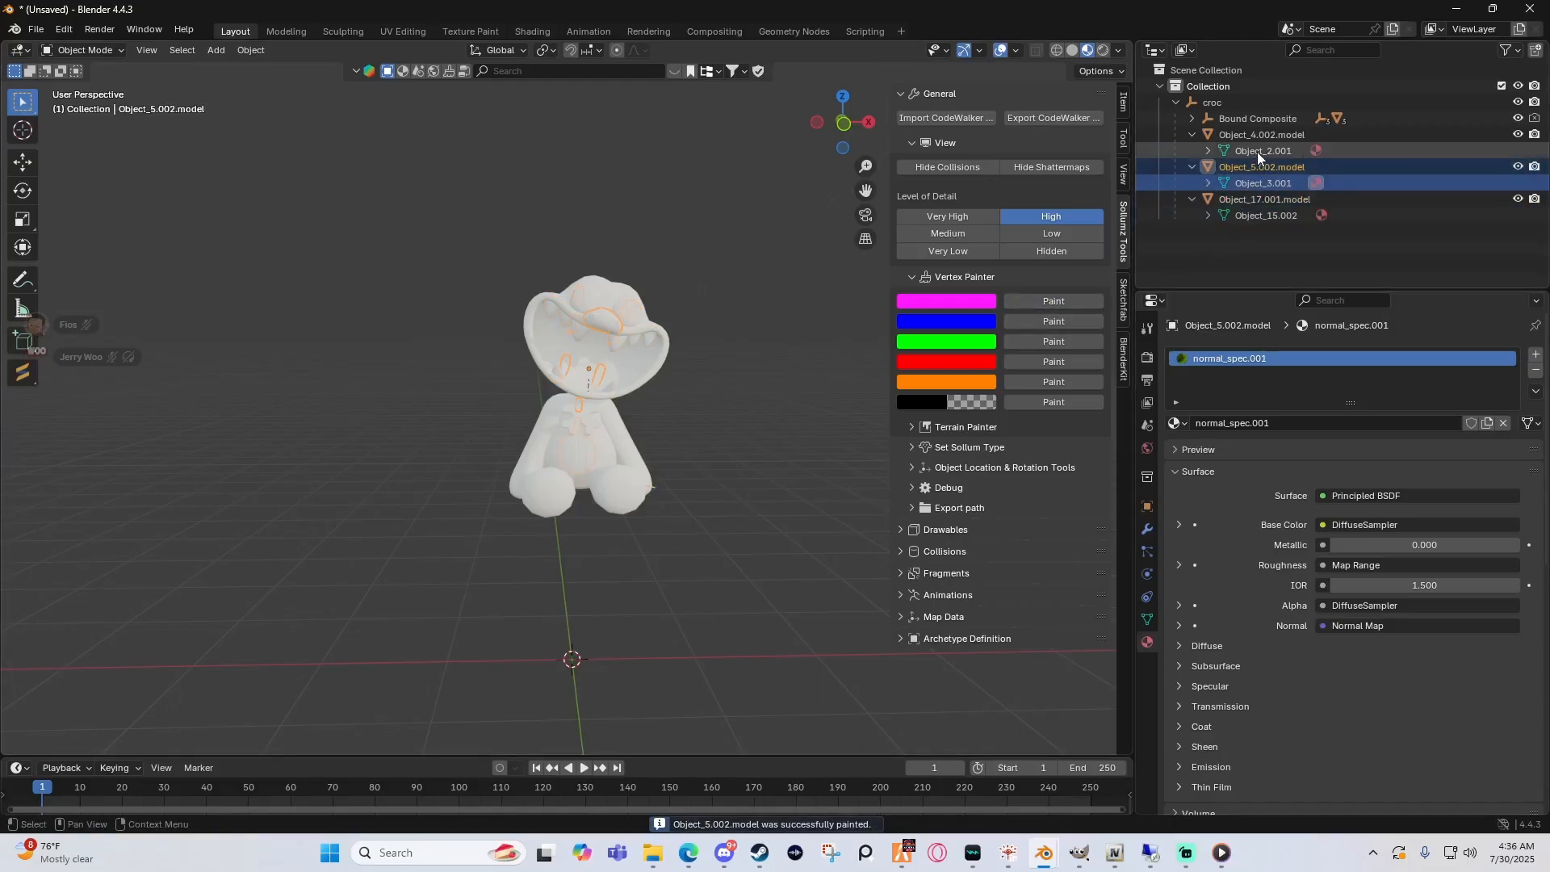
pyautogui.click(1054, 302)
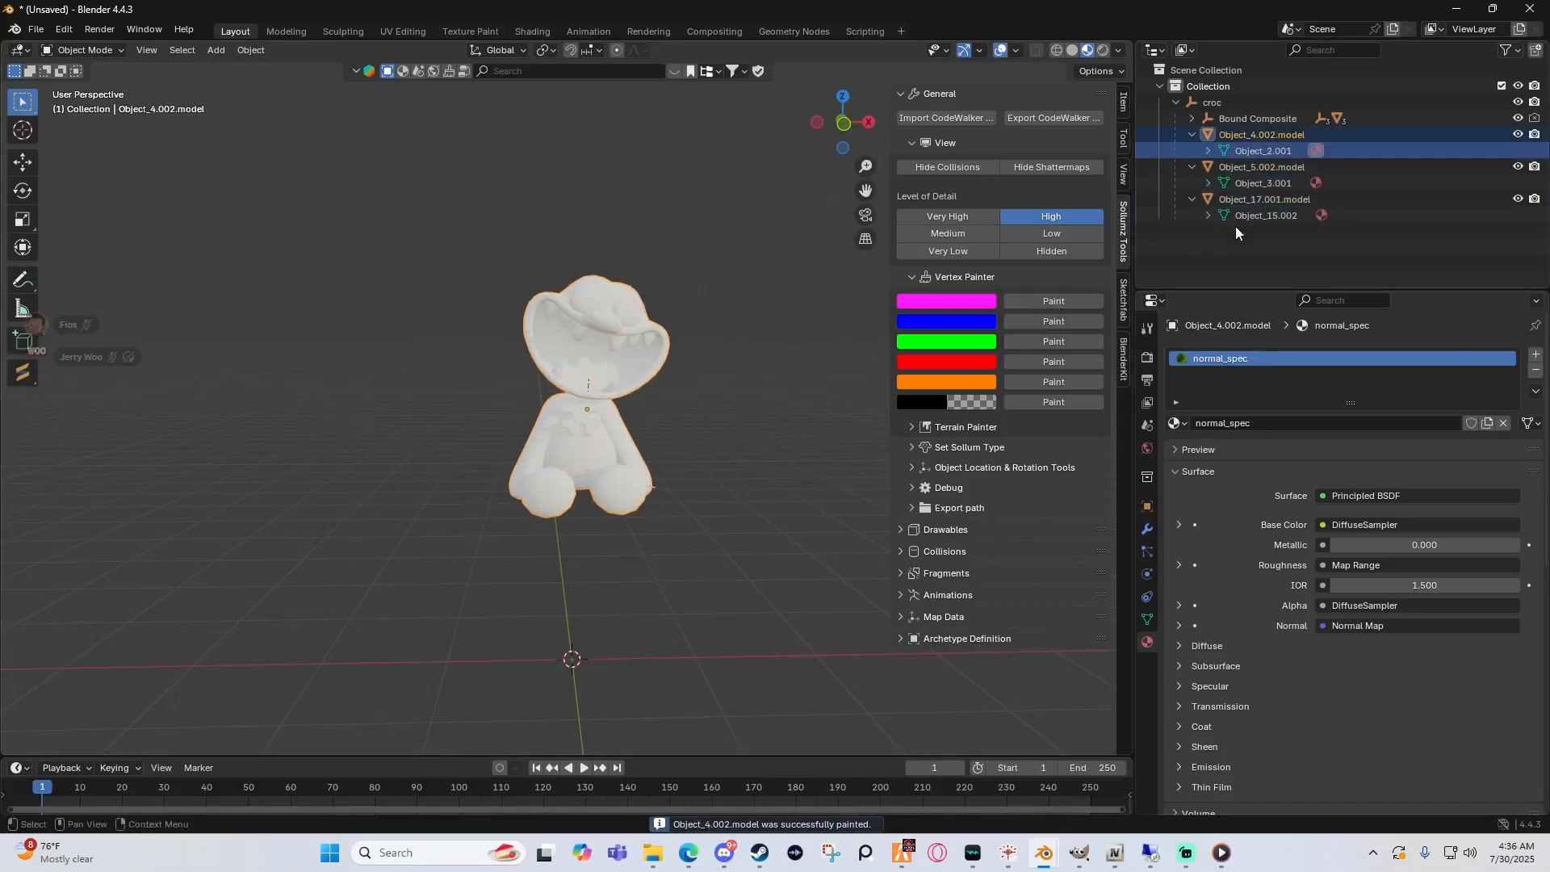
# Step: Collapse the three model entries under croc and select the entire croc hierarchy
pyautogui.click(1192, 135)
pyautogui.click(1192, 151)
pyautogui.click(1192, 167)
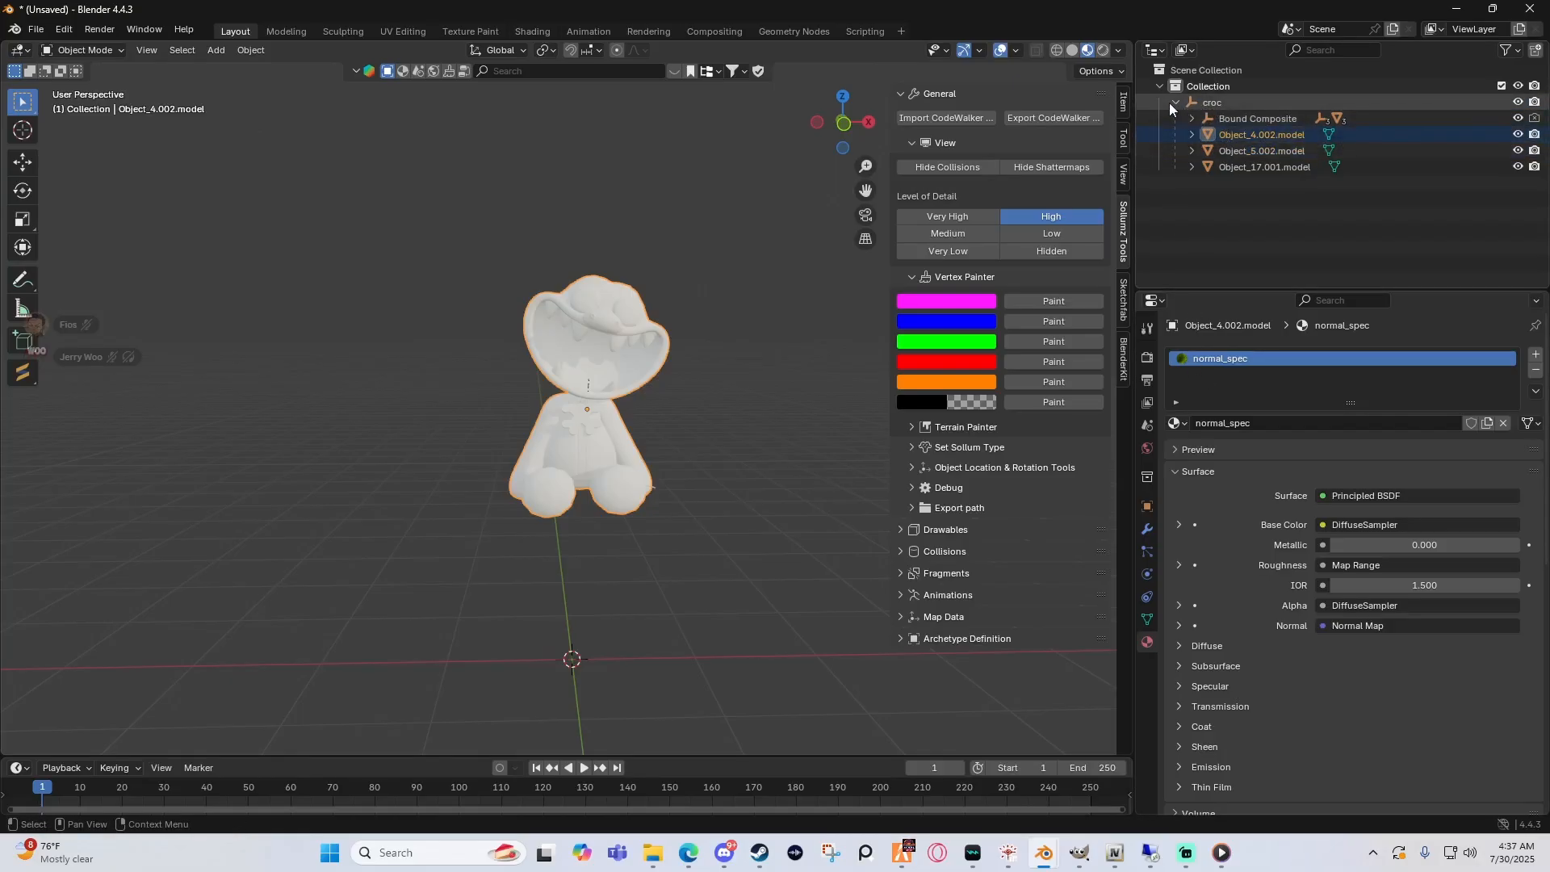
pyautogui.rightClick(1213, 102)
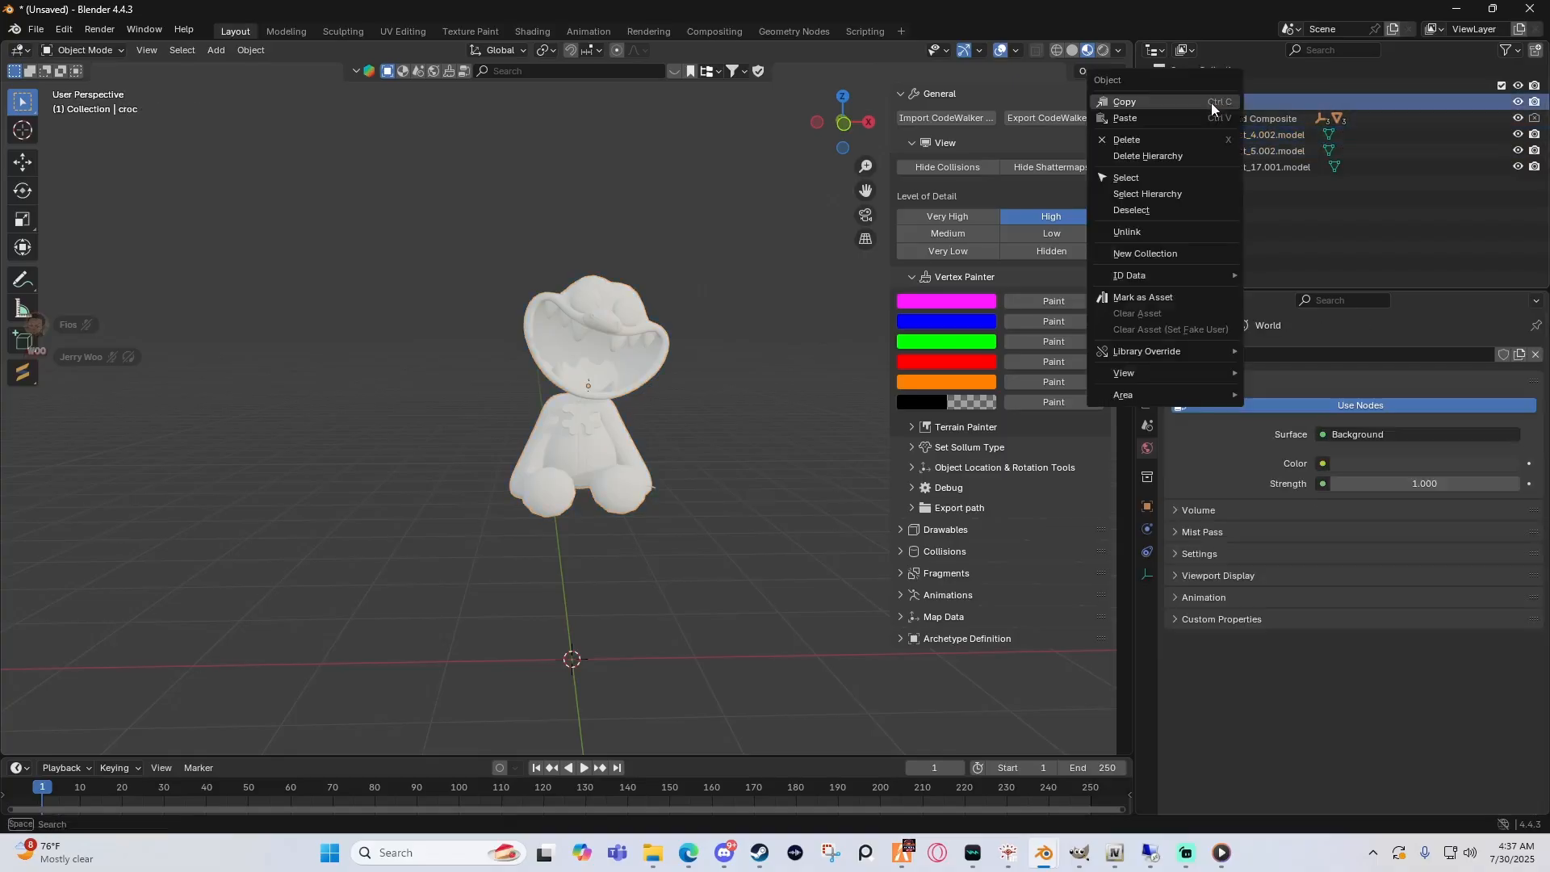
pyautogui.click(1139, 194)
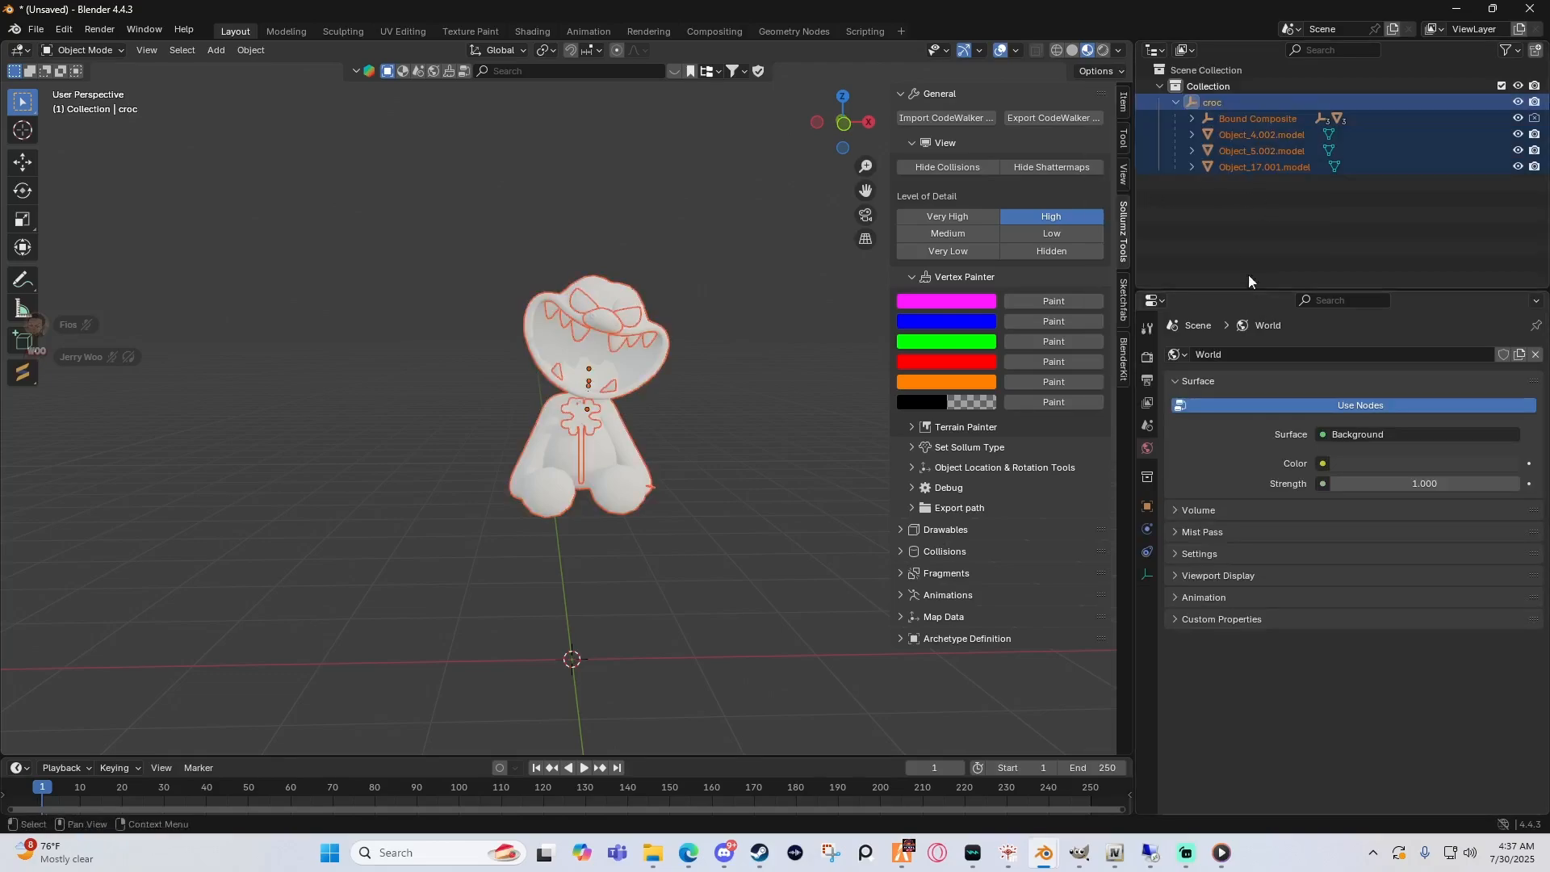
# Step: Export the selected croc objects as CodeWalker XML into D:\blender_textures\plushies
pyautogui.click(1045, 117)
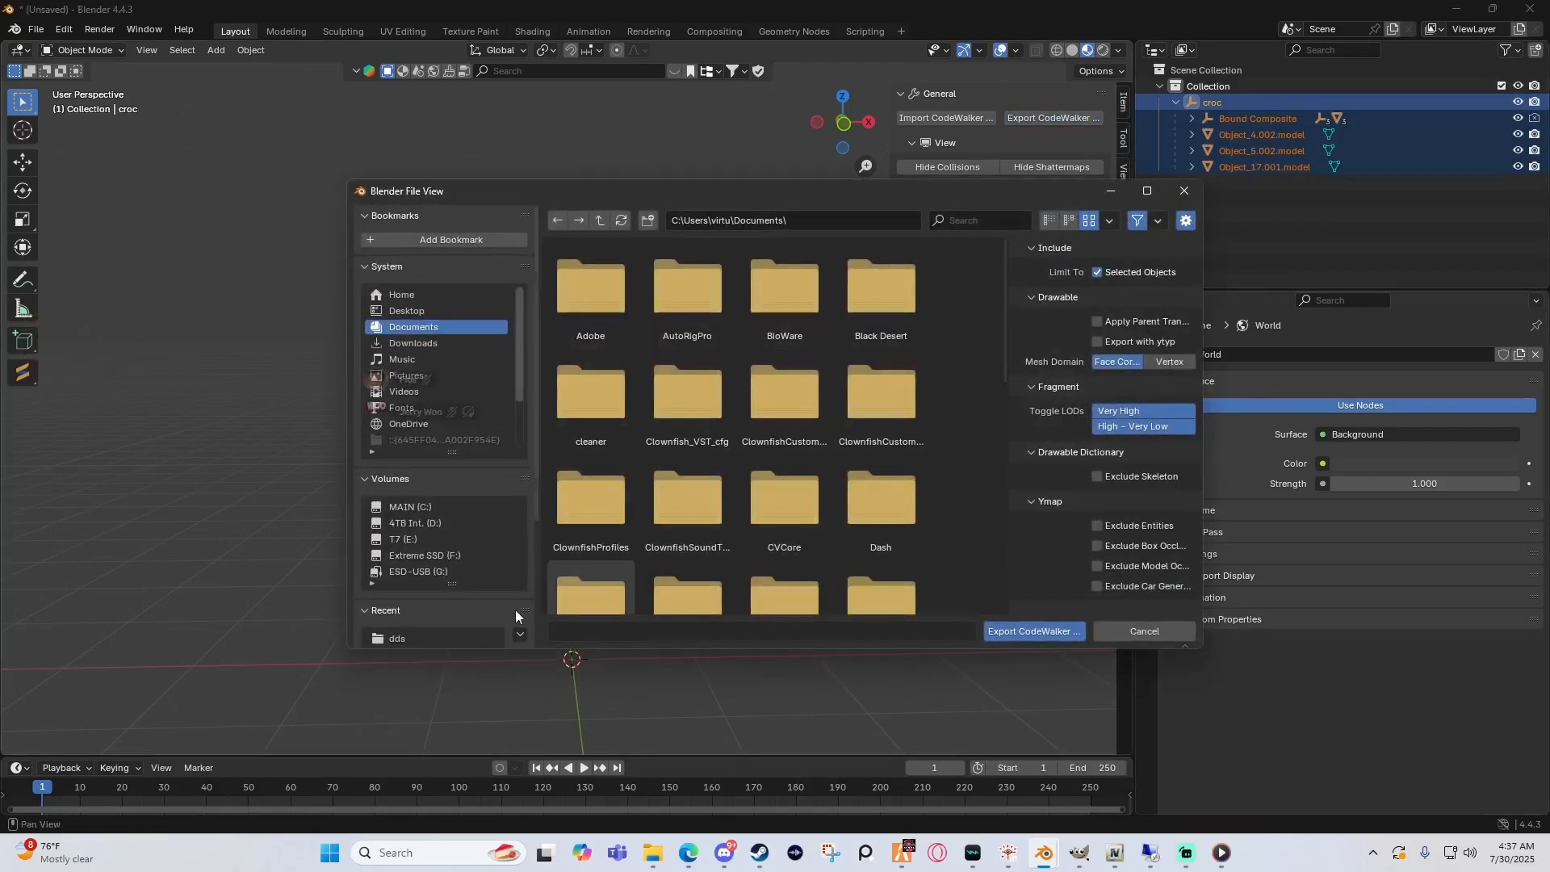
pyautogui.scroll(-2, 436, 633)
pyautogui.click(420, 638)
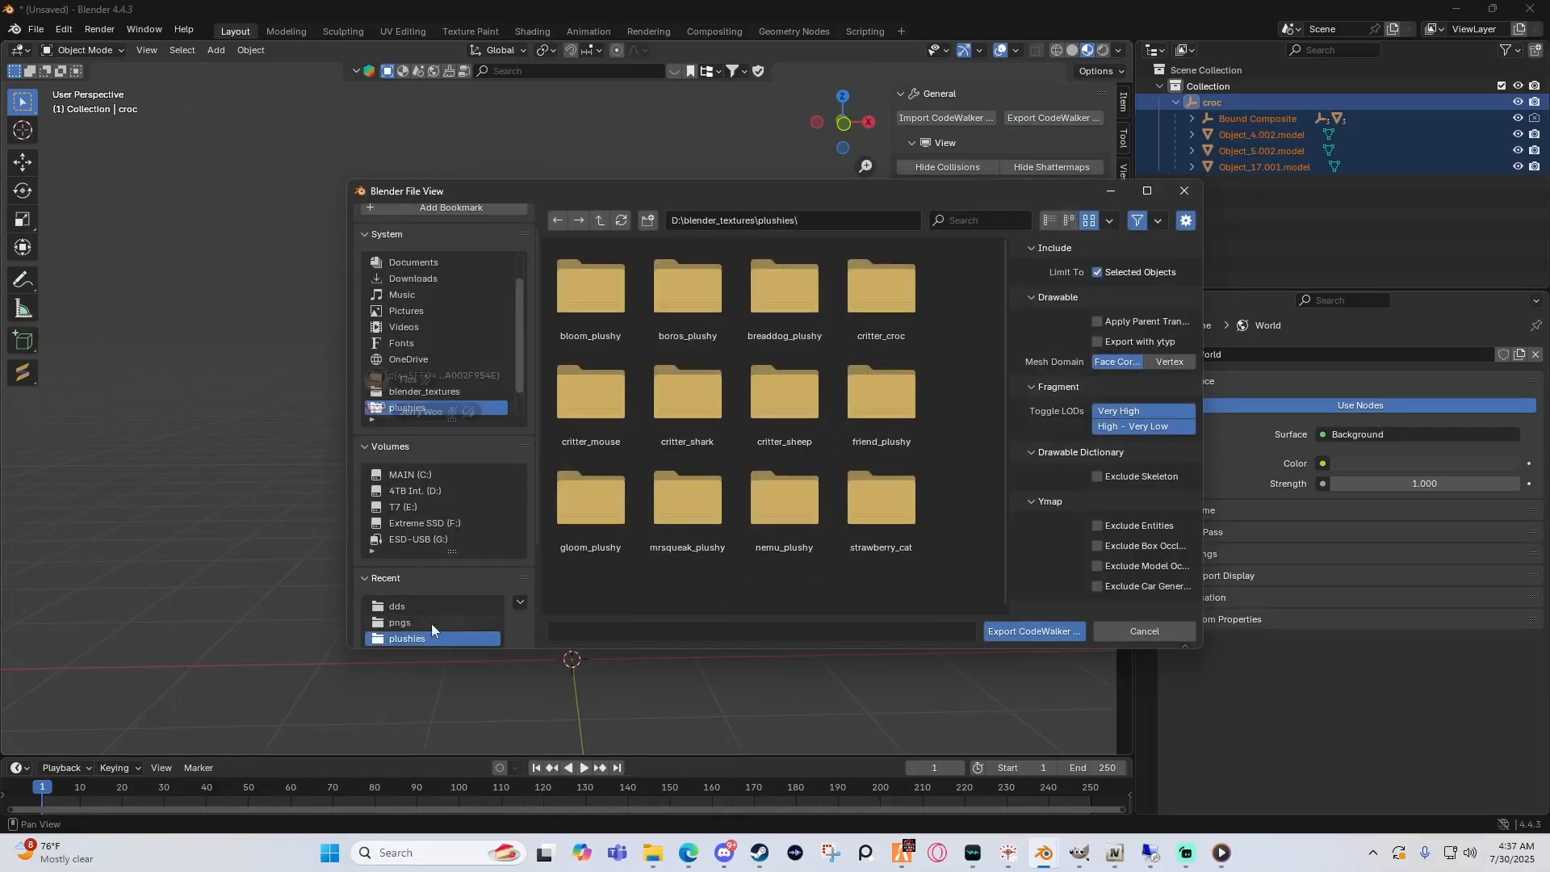
pyautogui.click(1020, 633)
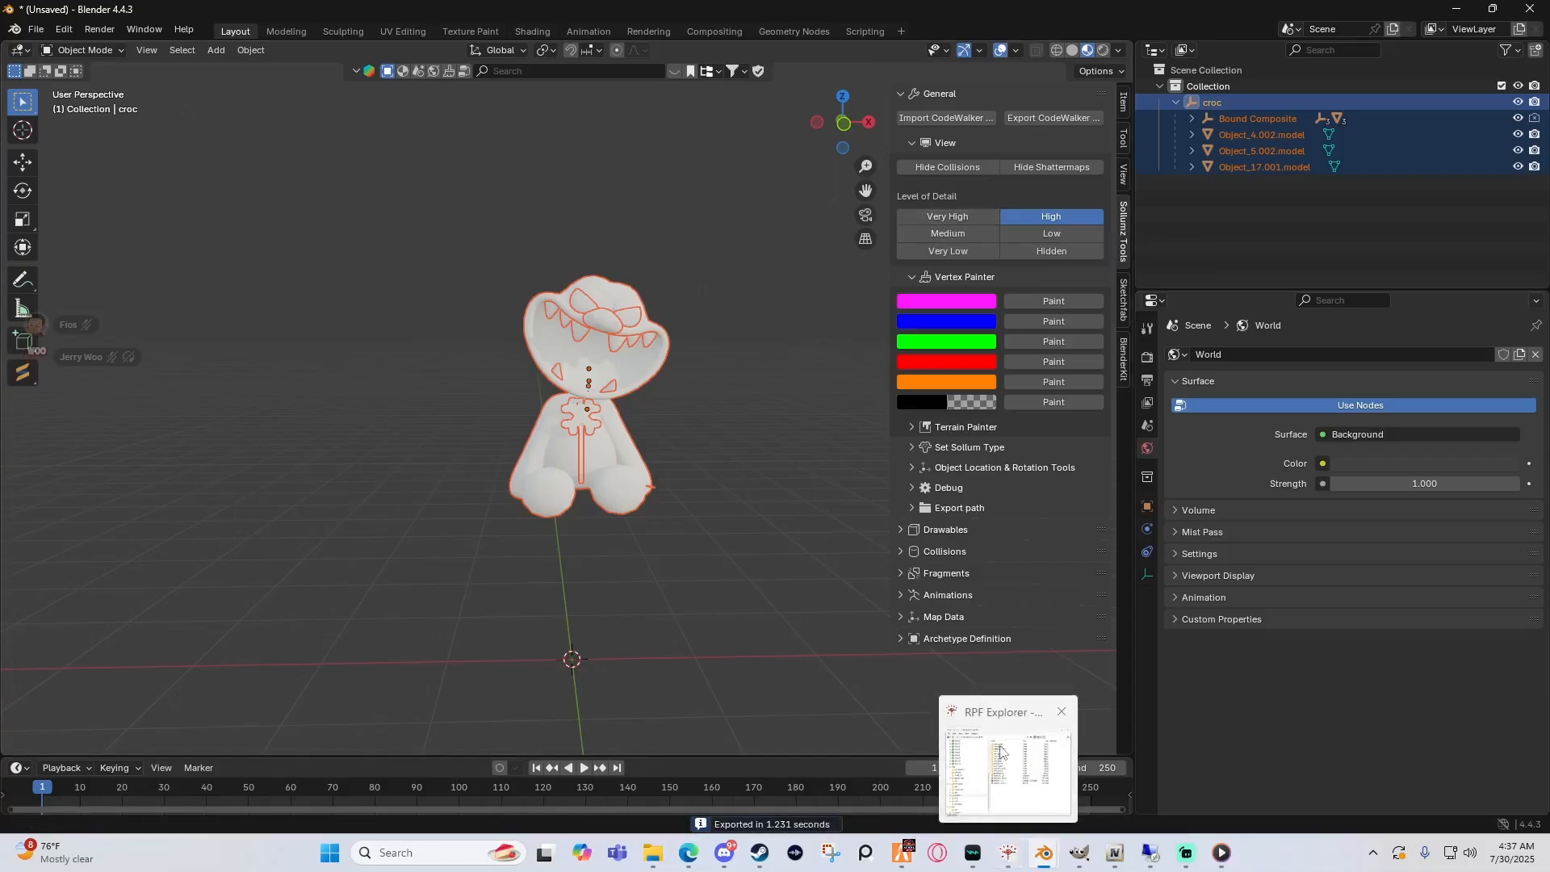
# Step: Switch to CodeWalker's RPF Explorer and refresh the D:\blender_textures\plushies folder
pyautogui.click(1010, 857)
pyautogui.click(743, 211)
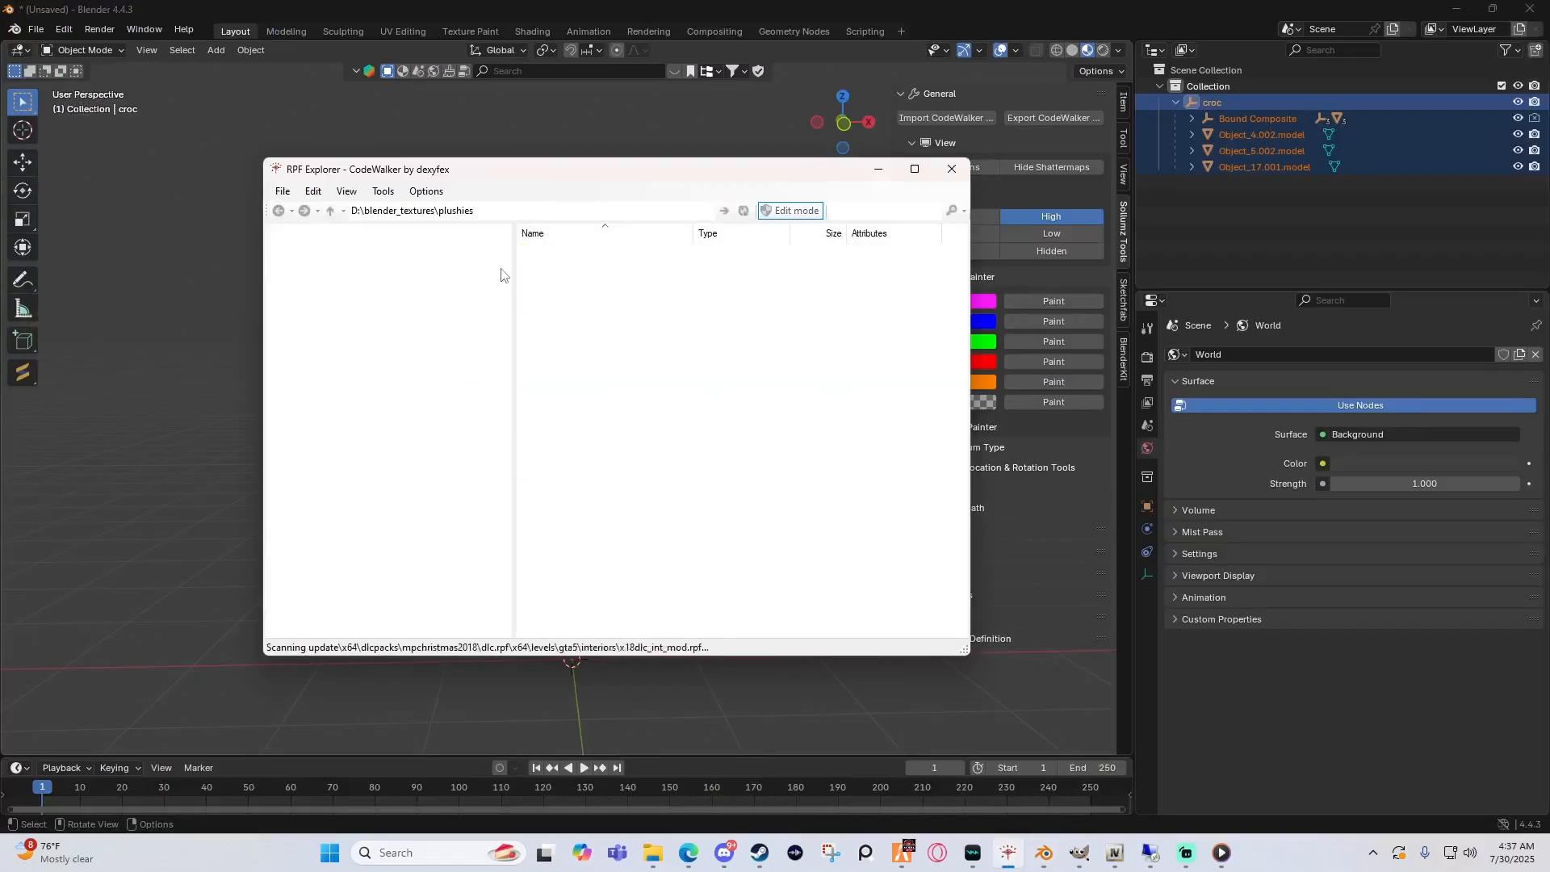
pyautogui.moveTo(496, 176); pyautogui.dragTo(467, 176)
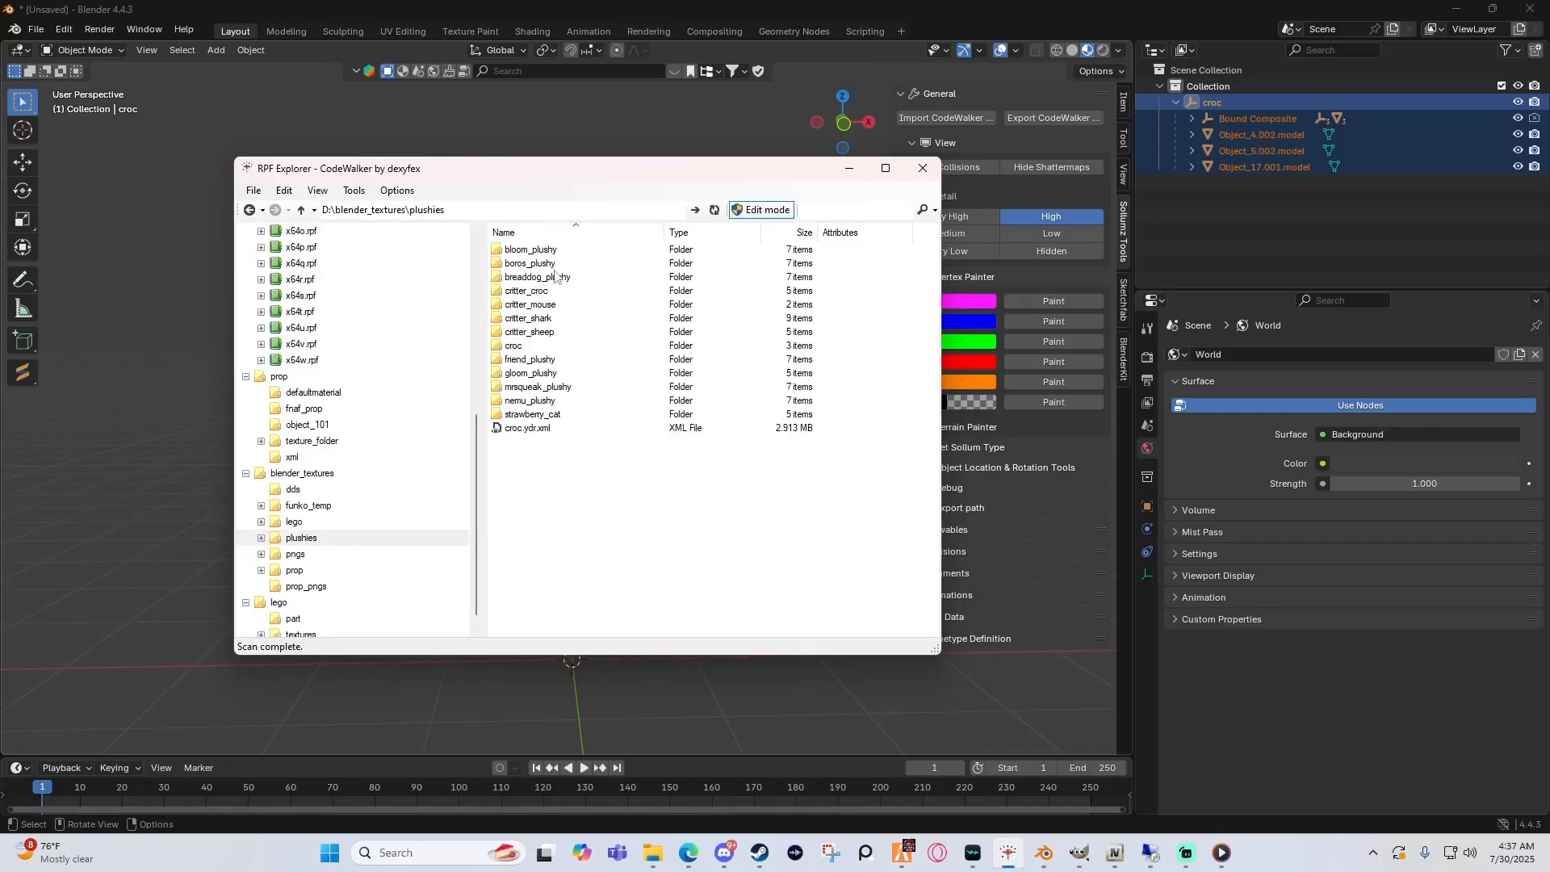
pyautogui.moveTo(625, 175); pyautogui.dragTo(657, 182)
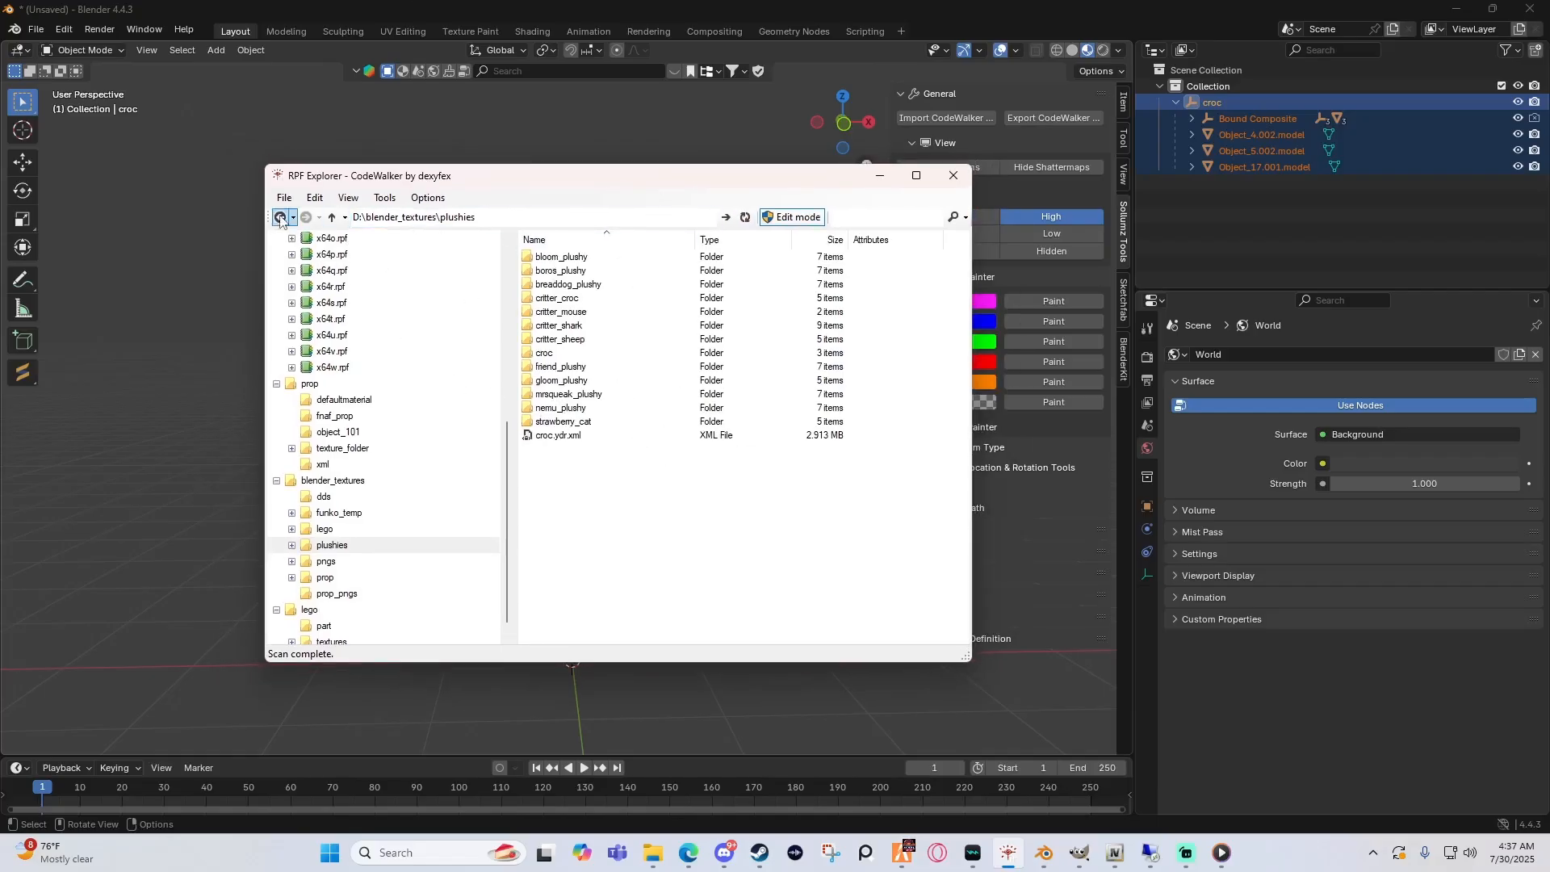
pyautogui.click(285, 199)
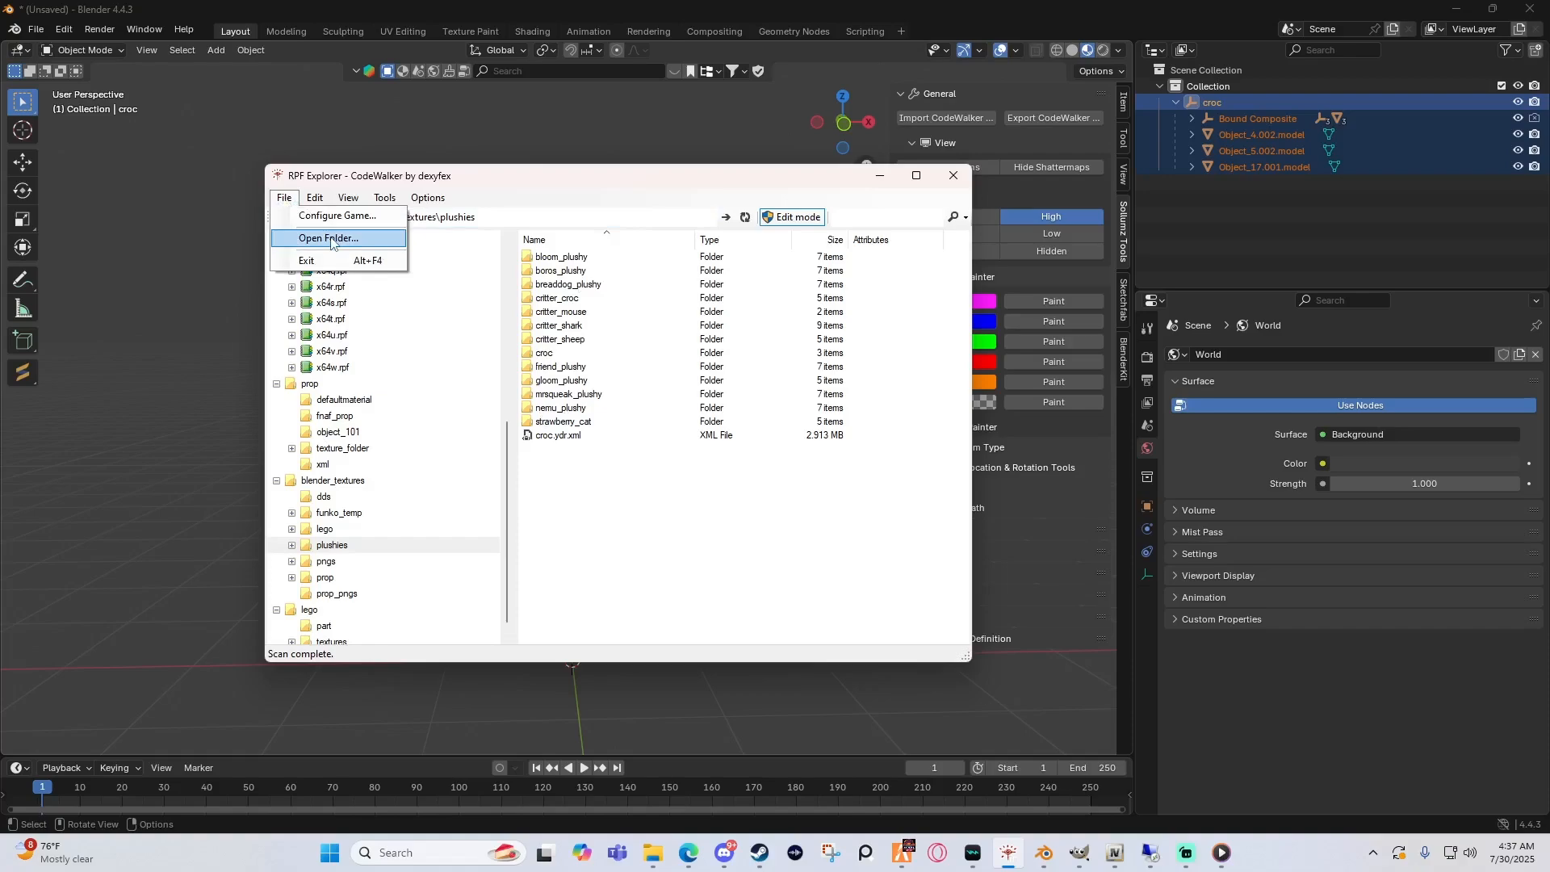
pyautogui.click(331, 238)
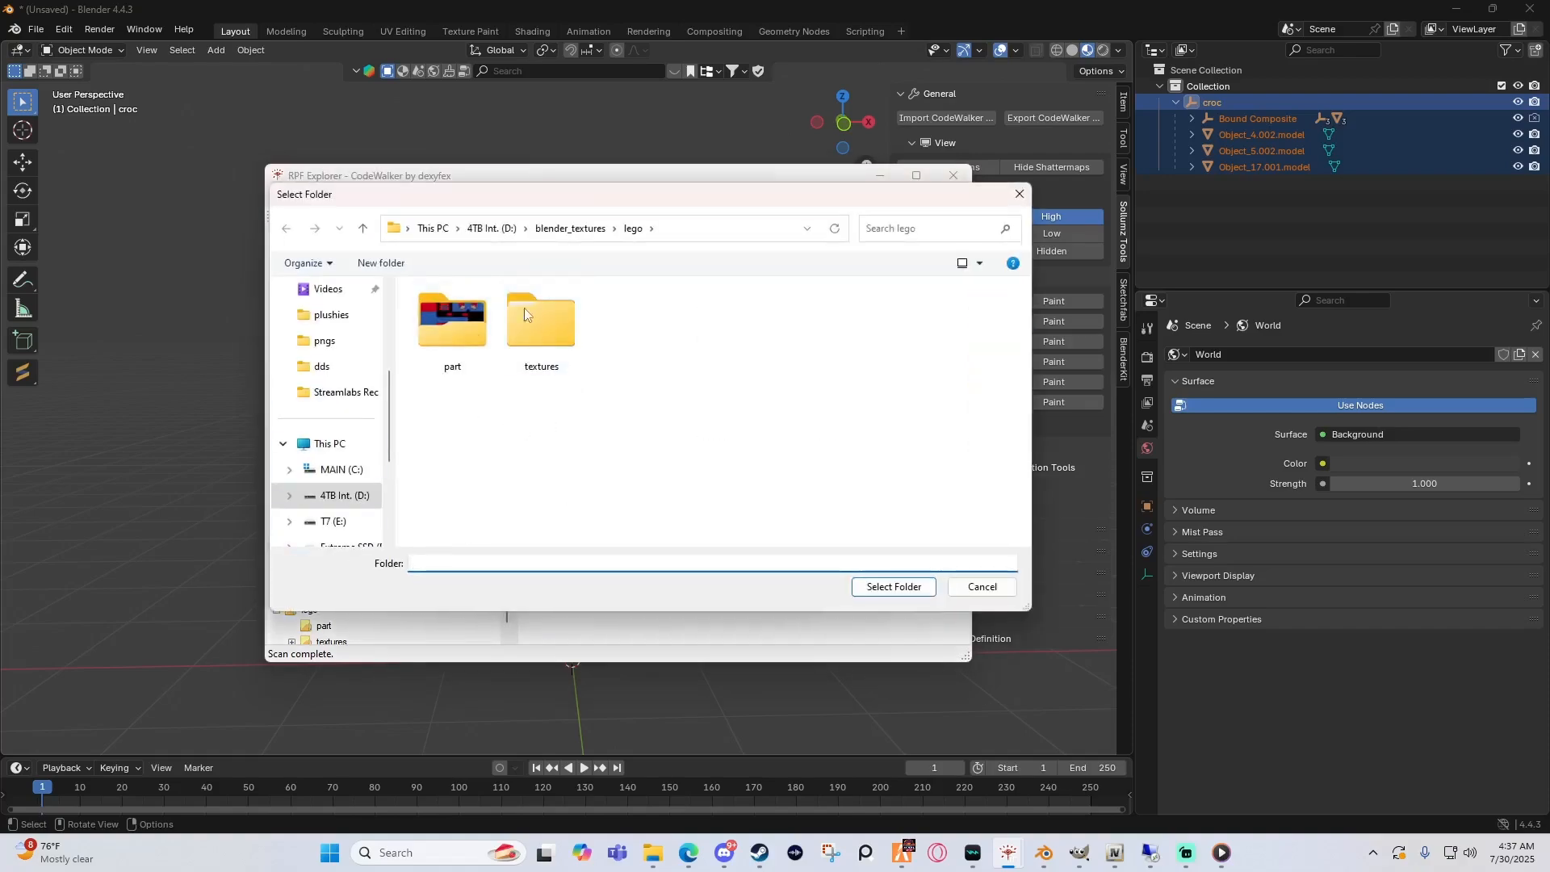
pyautogui.click(1010, 197)
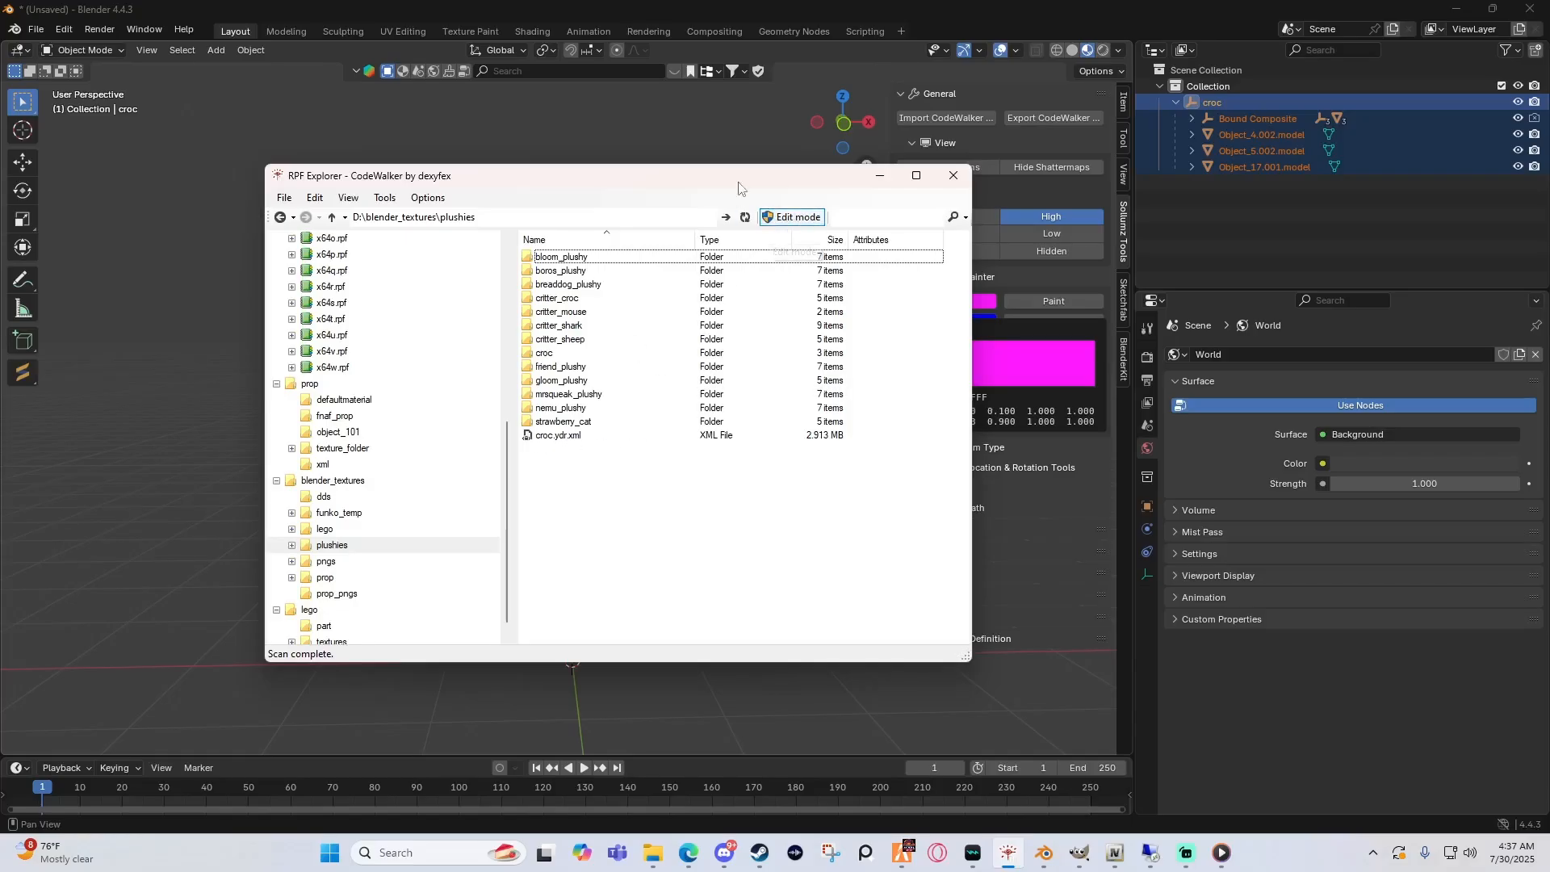
# Step: Try to import the exported croc.ydr XML file into the plushies folder
pyautogui.moveTo(734, 175); pyautogui.dragTo(710, 175)
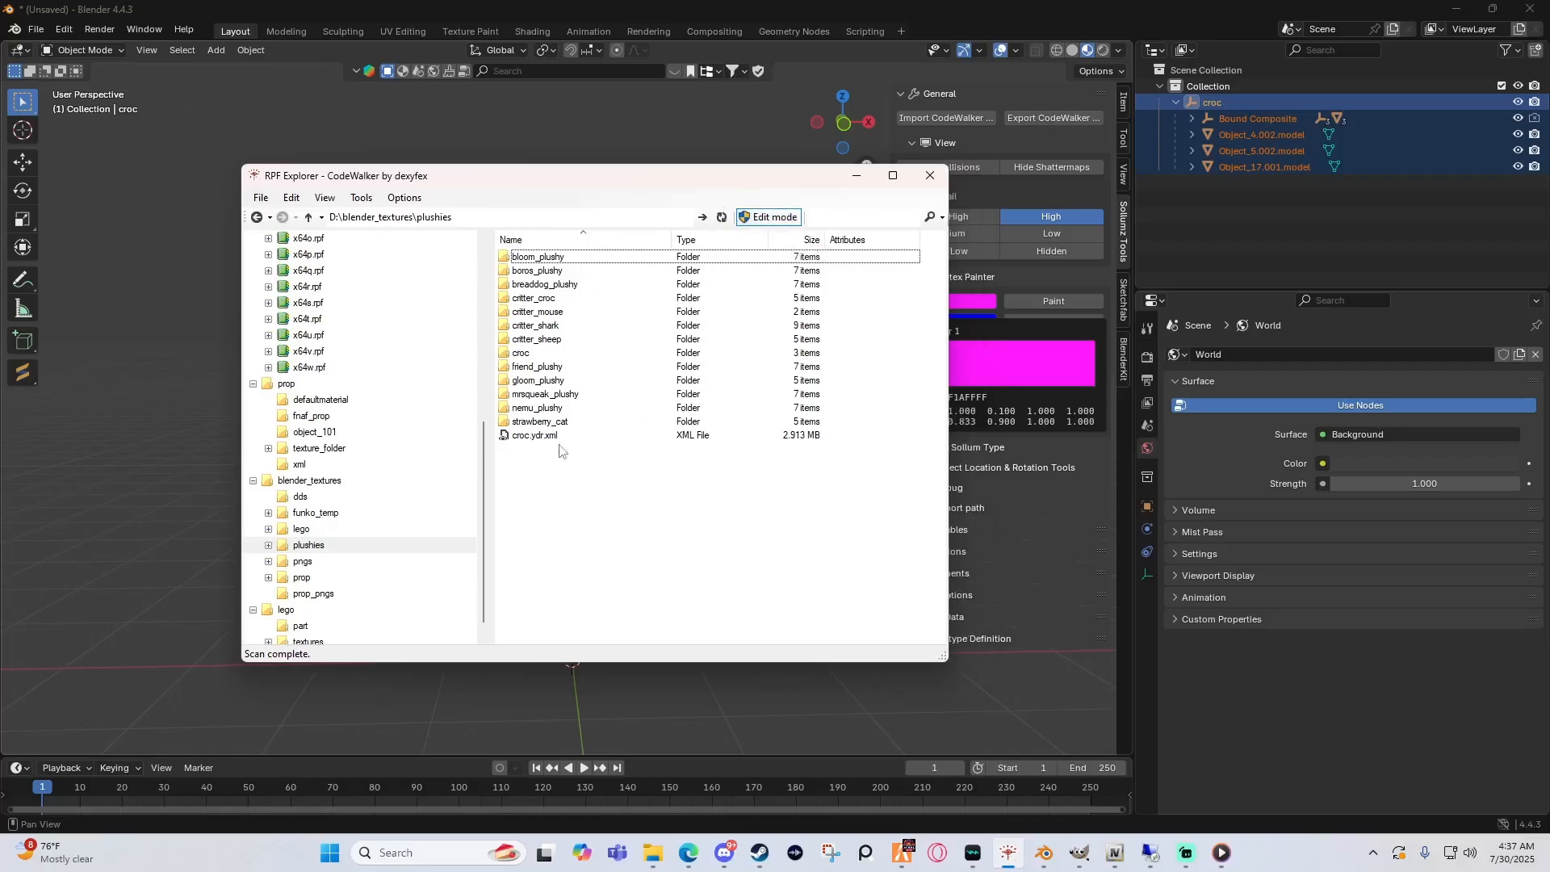
pyautogui.rightClick(530, 438)
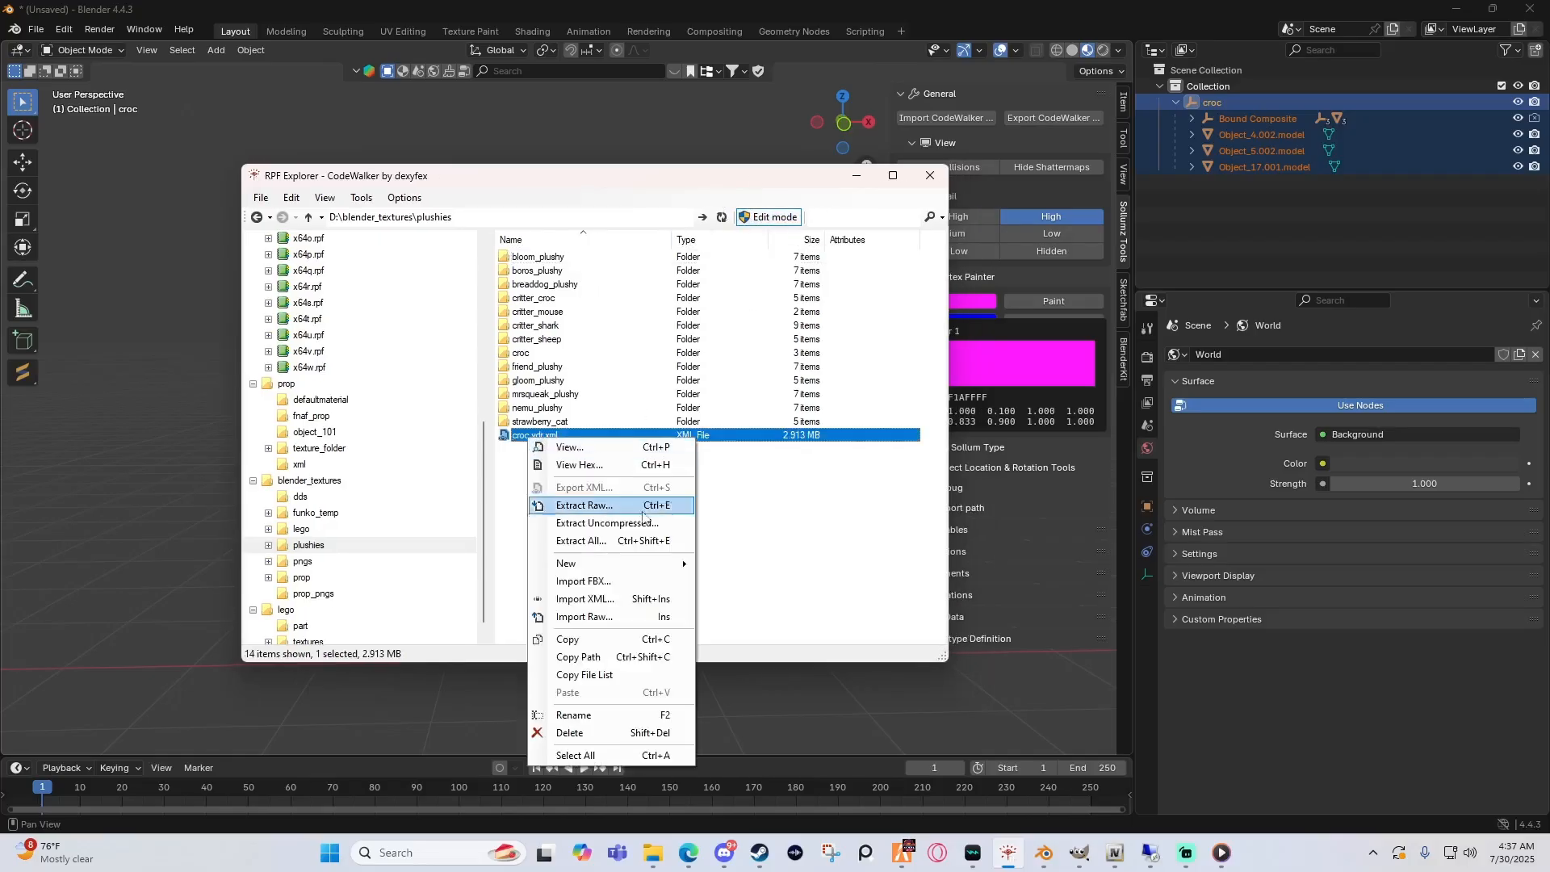
pyautogui.click(585, 599)
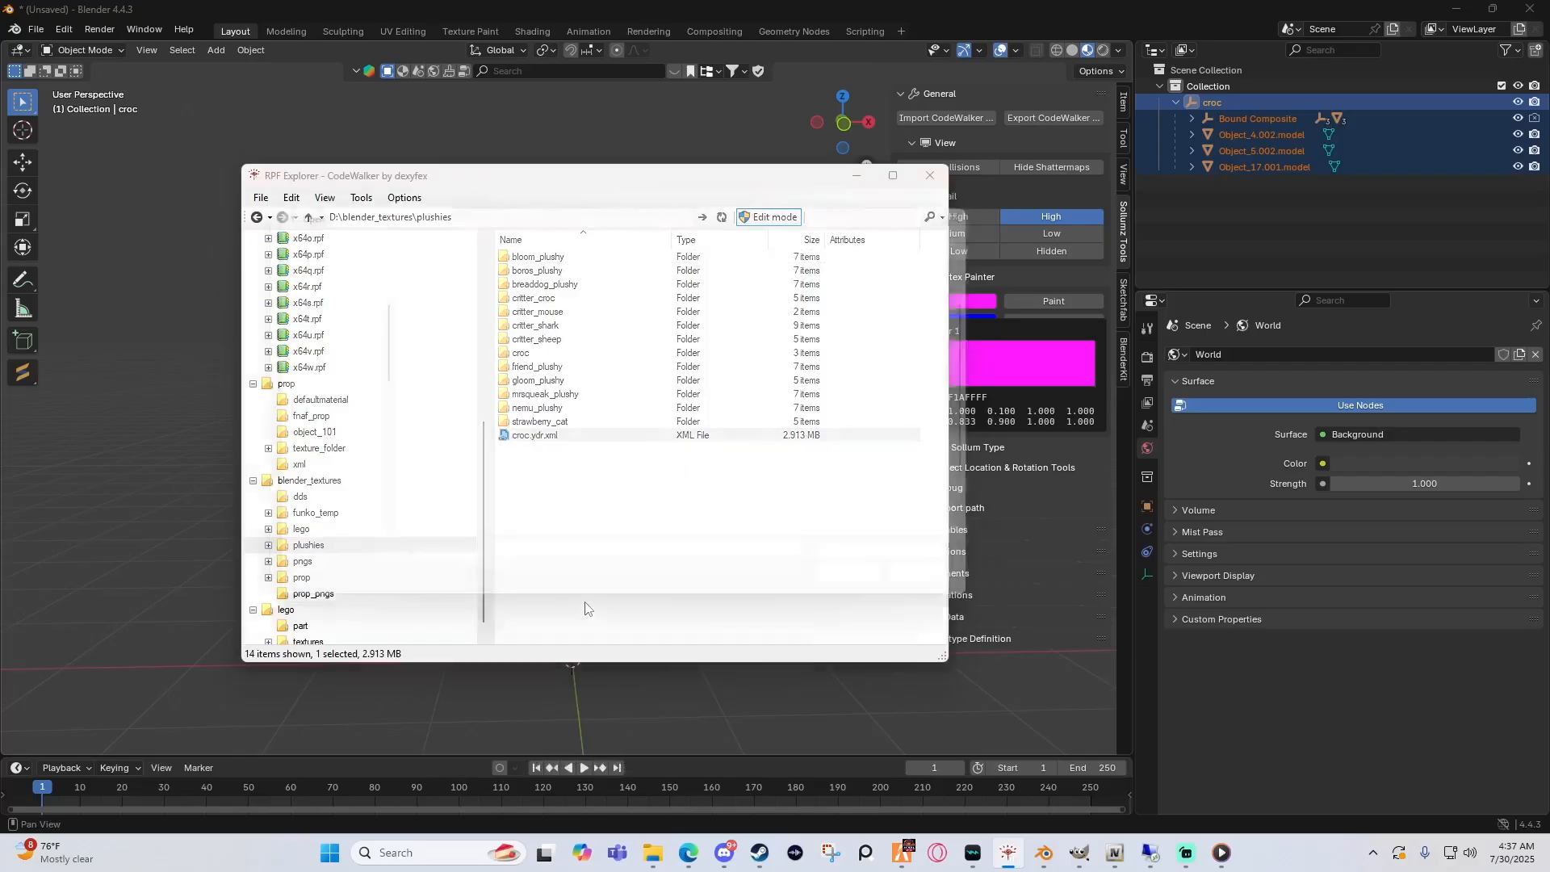
pyautogui.scroll(-1, 403, 498)
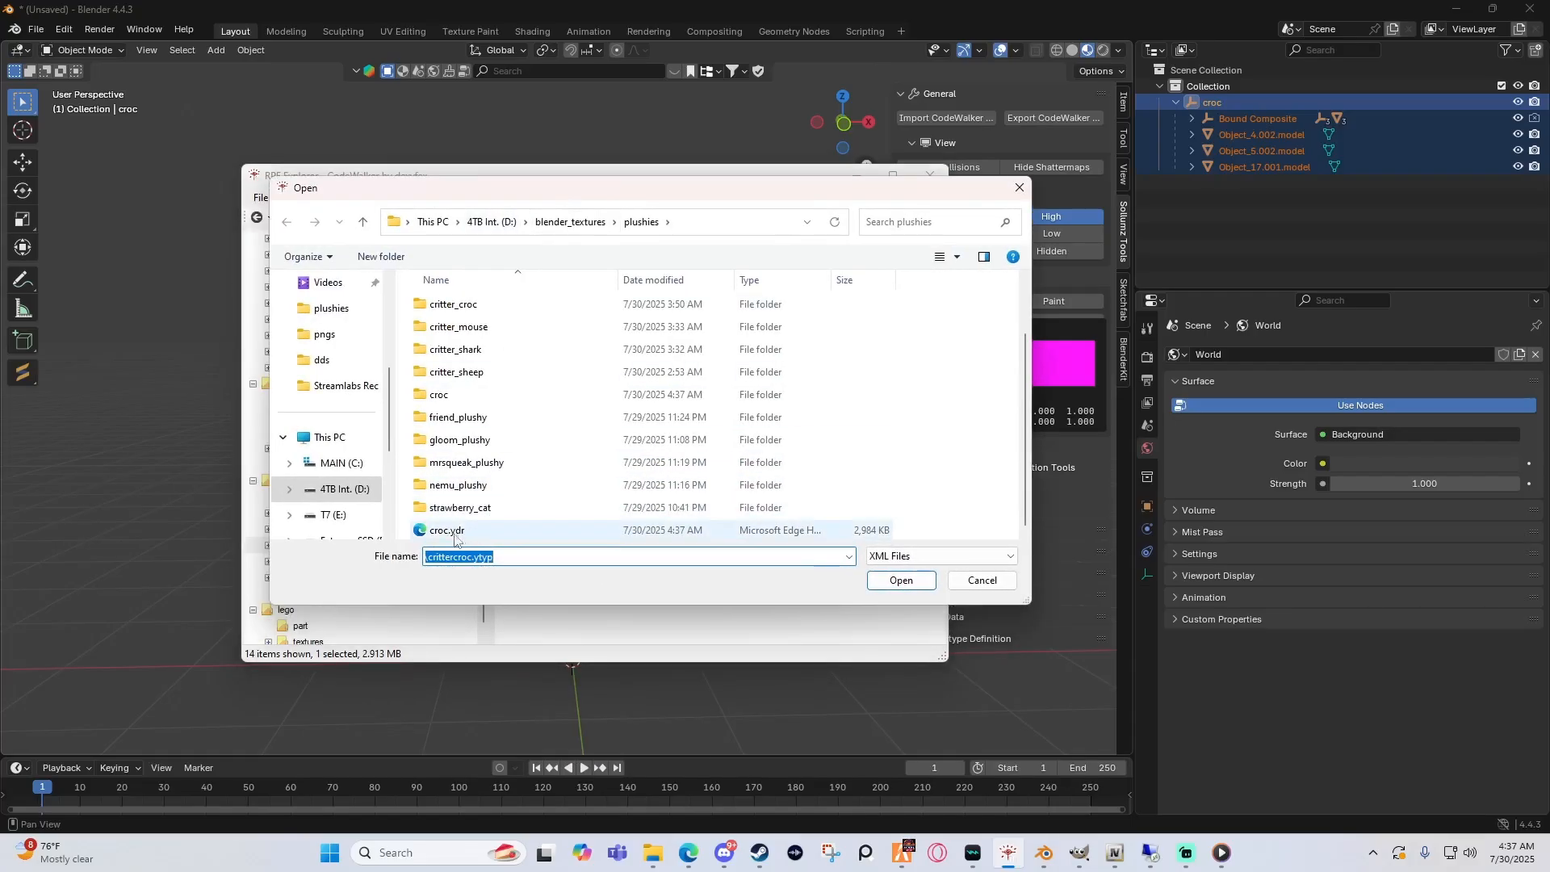
pyautogui.click(452, 532)
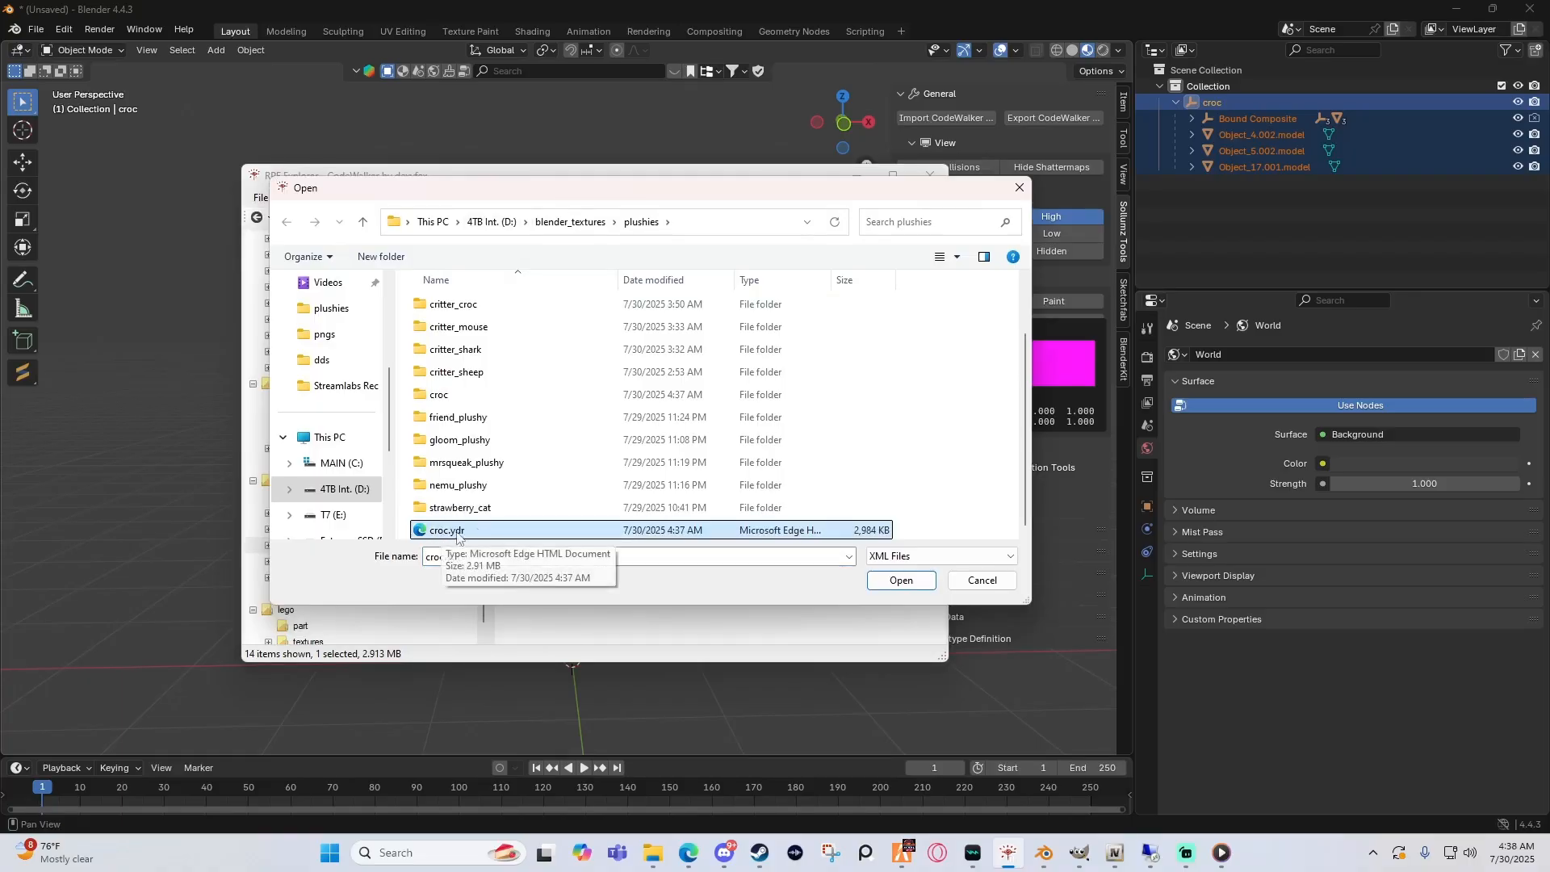
pyautogui.click(898, 583)
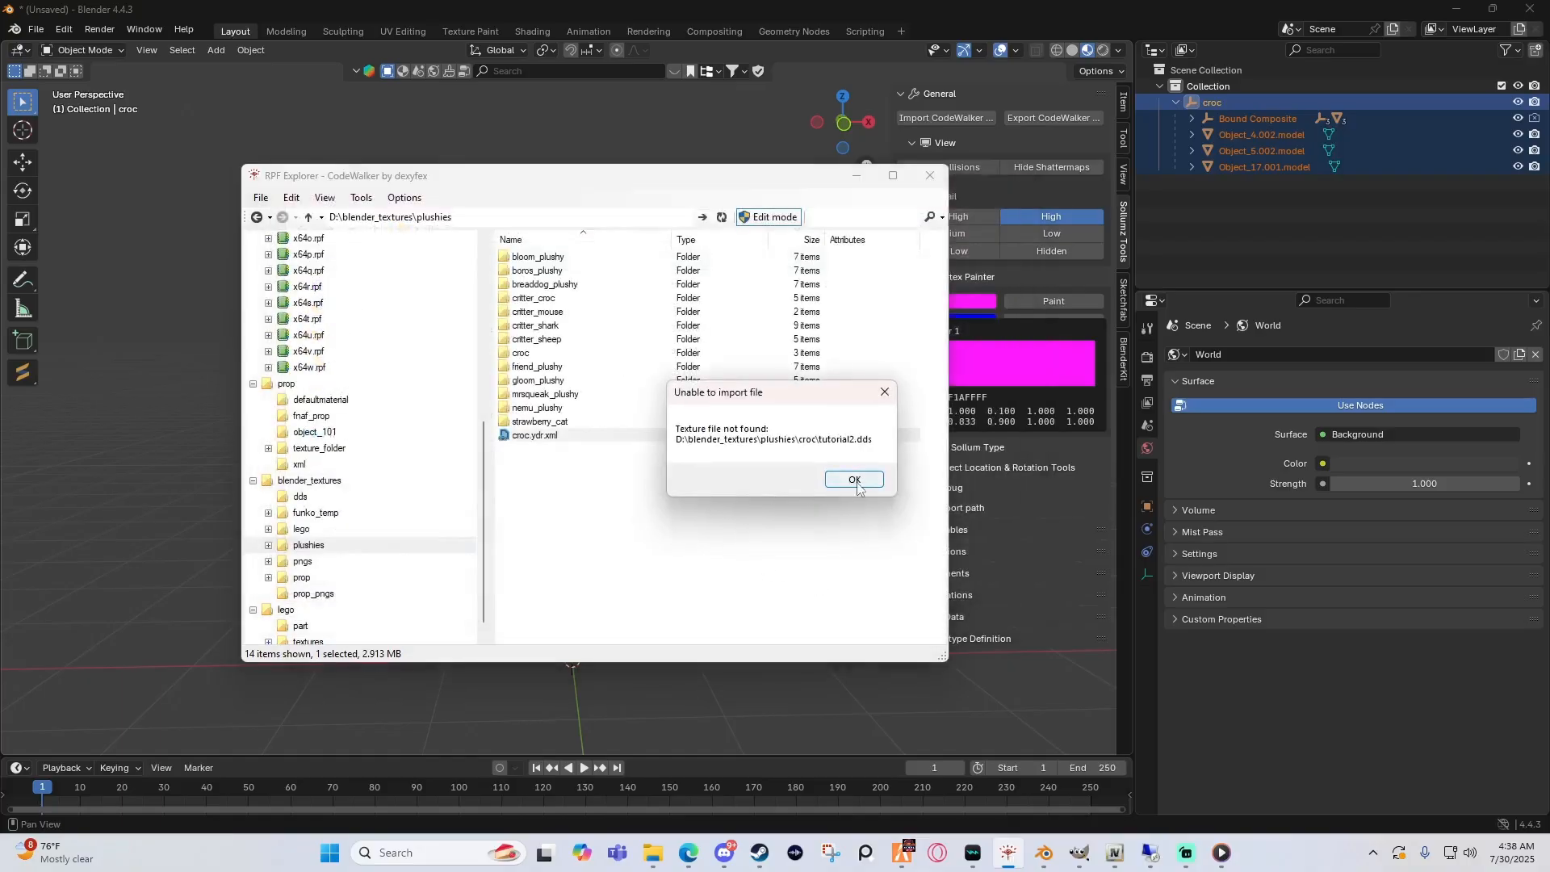
pyautogui.click(854, 480)
# Step: Switch to File Explorer and check the pngs folder for the tutorial2 texture
pyautogui.click(652, 852)
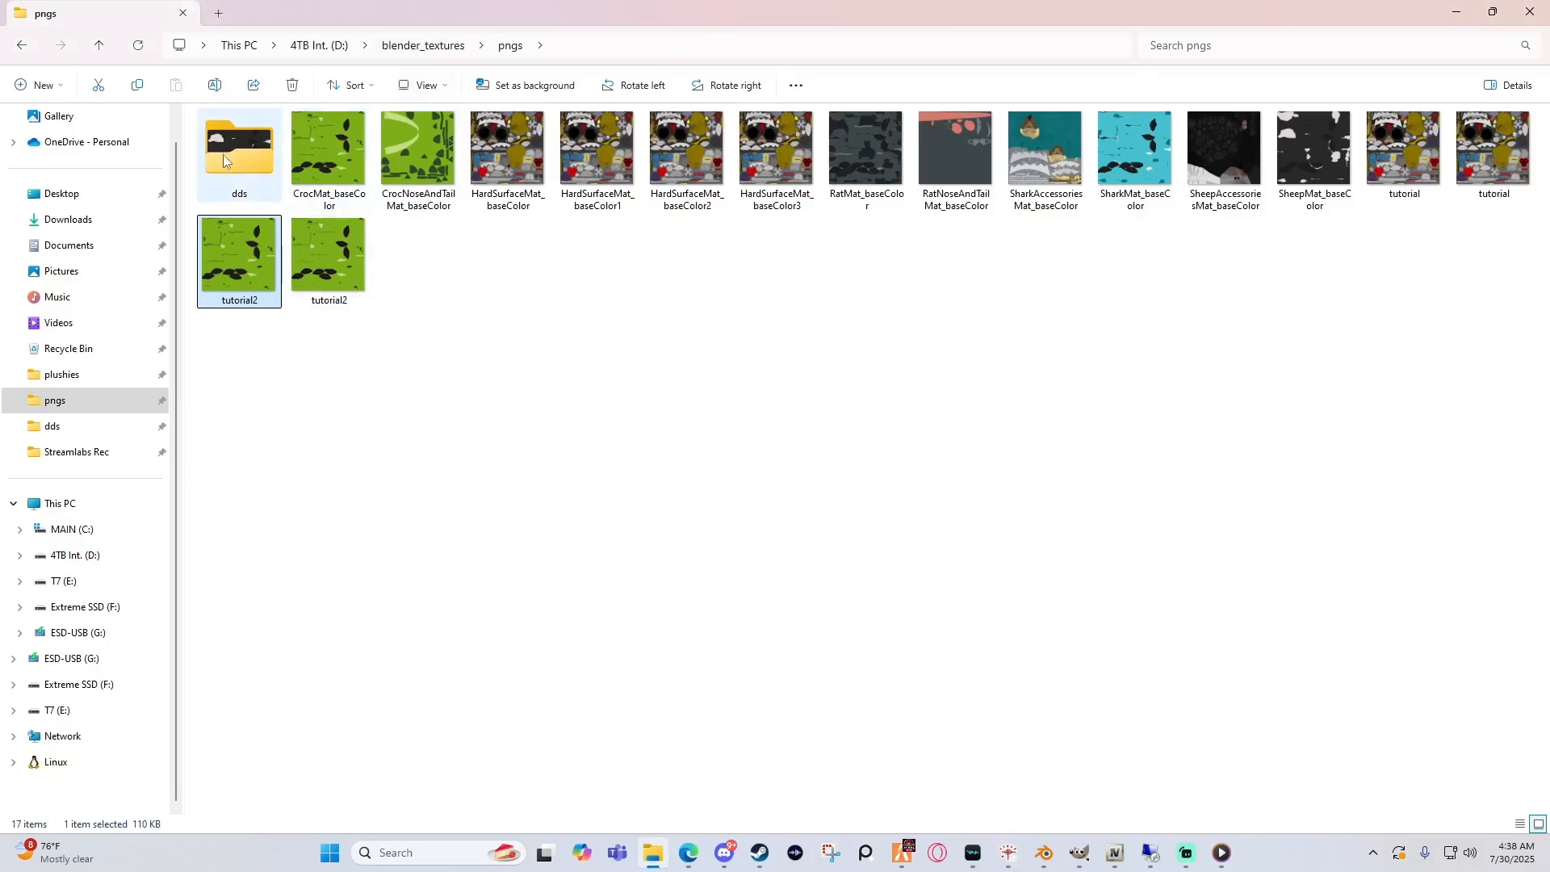
pyautogui.doubleClick(416, 16)
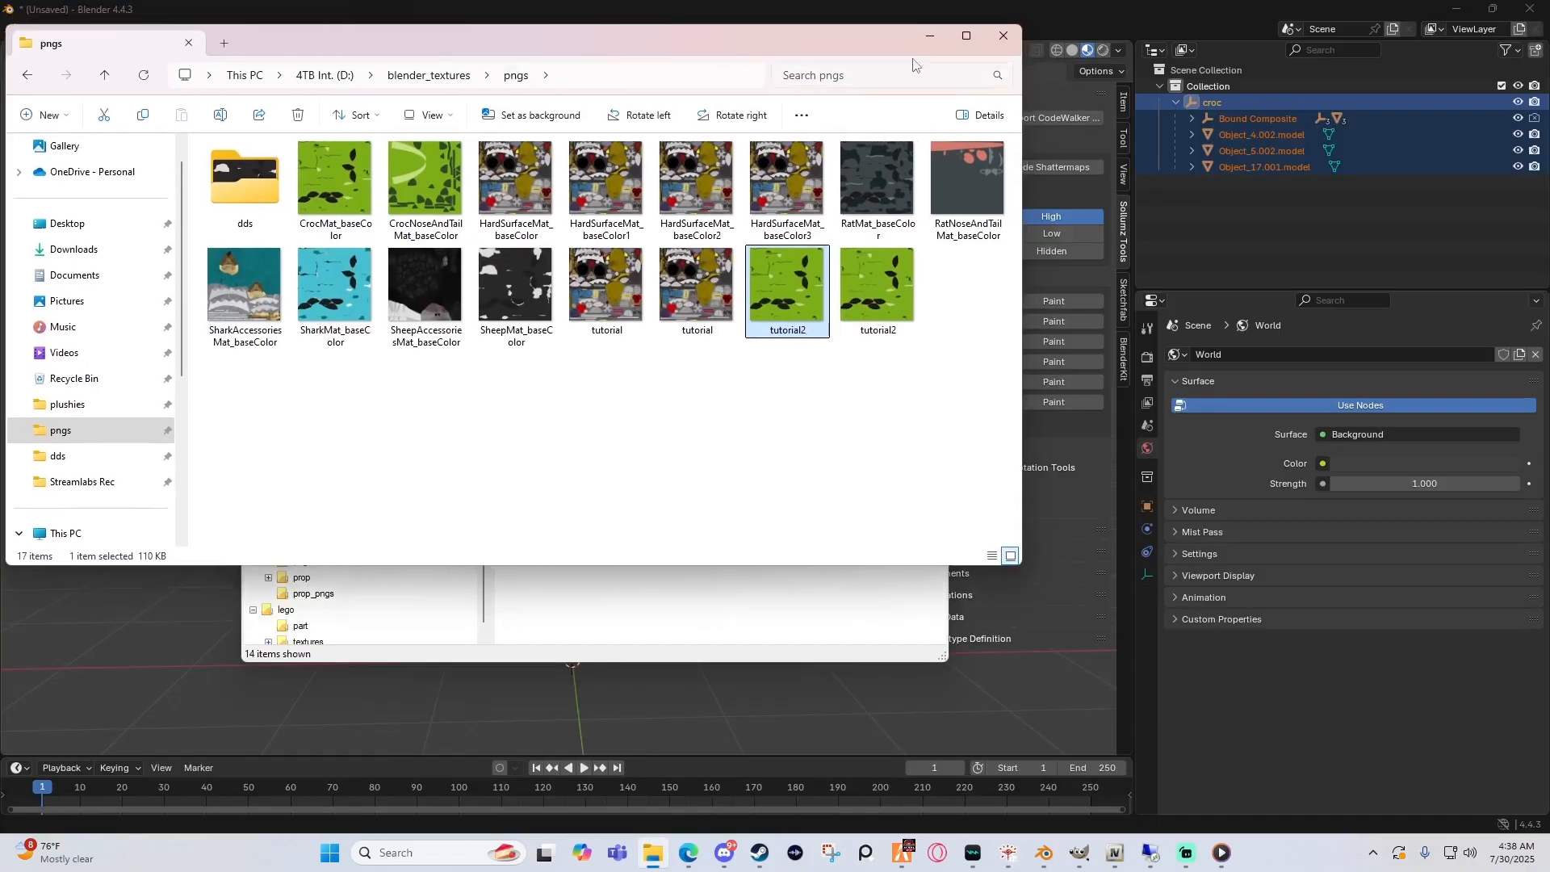
pyautogui.click(943, 44)
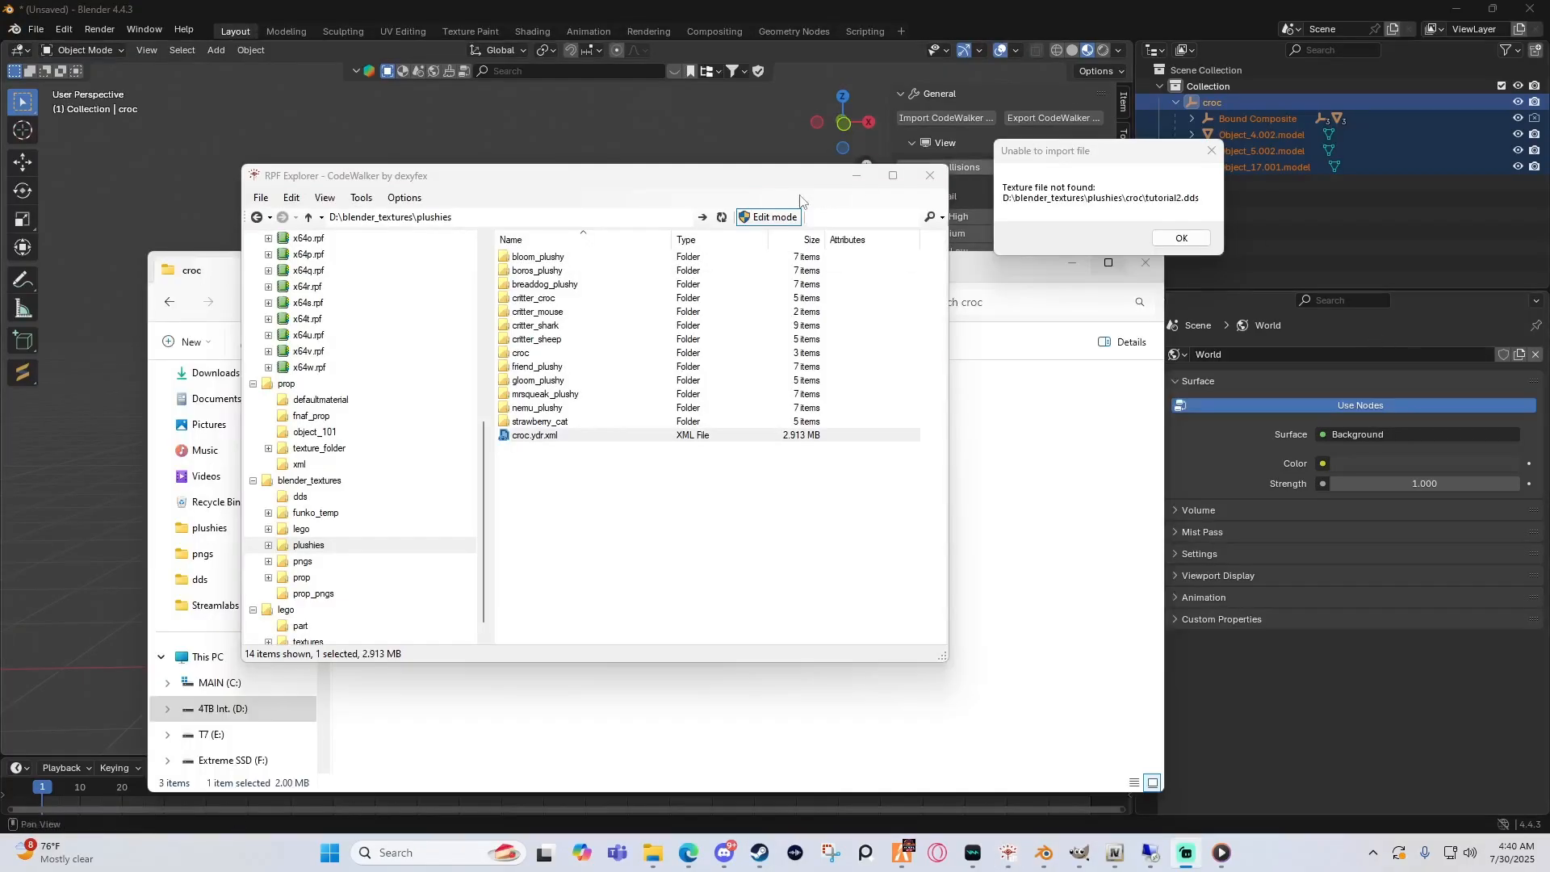
# Step: Dismiss the import error, refresh the plushies folder in RPF Explorer and minimize the croc folder window
pyautogui.moveTo(1059, 156); pyautogui.dragTo(823, 354)
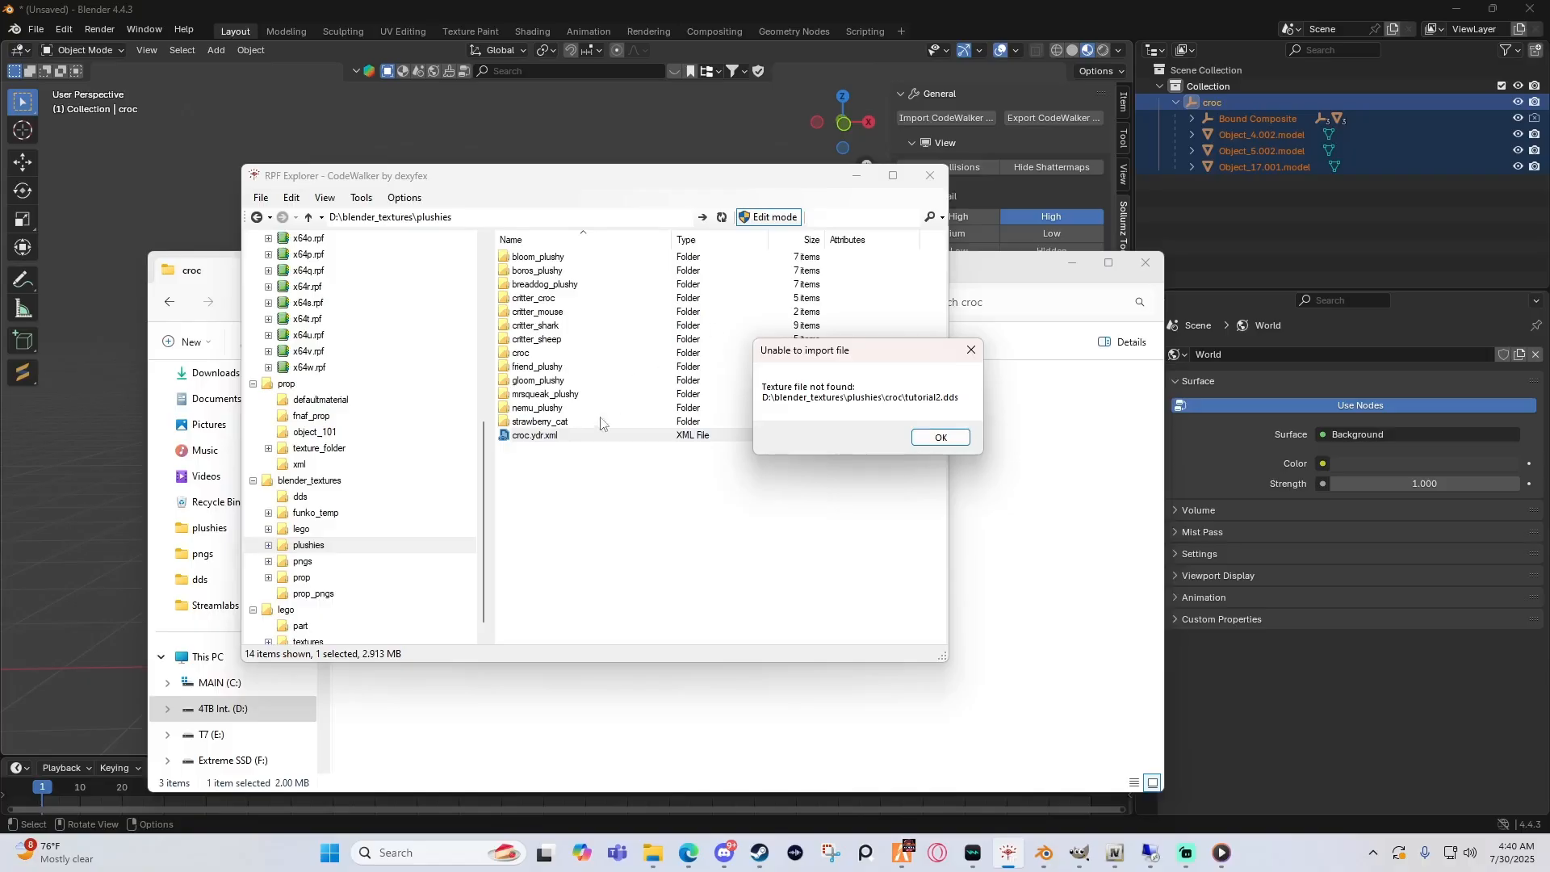
pyautogui.moveTo(856, 356); pyautogui.dragTo(894, 353)
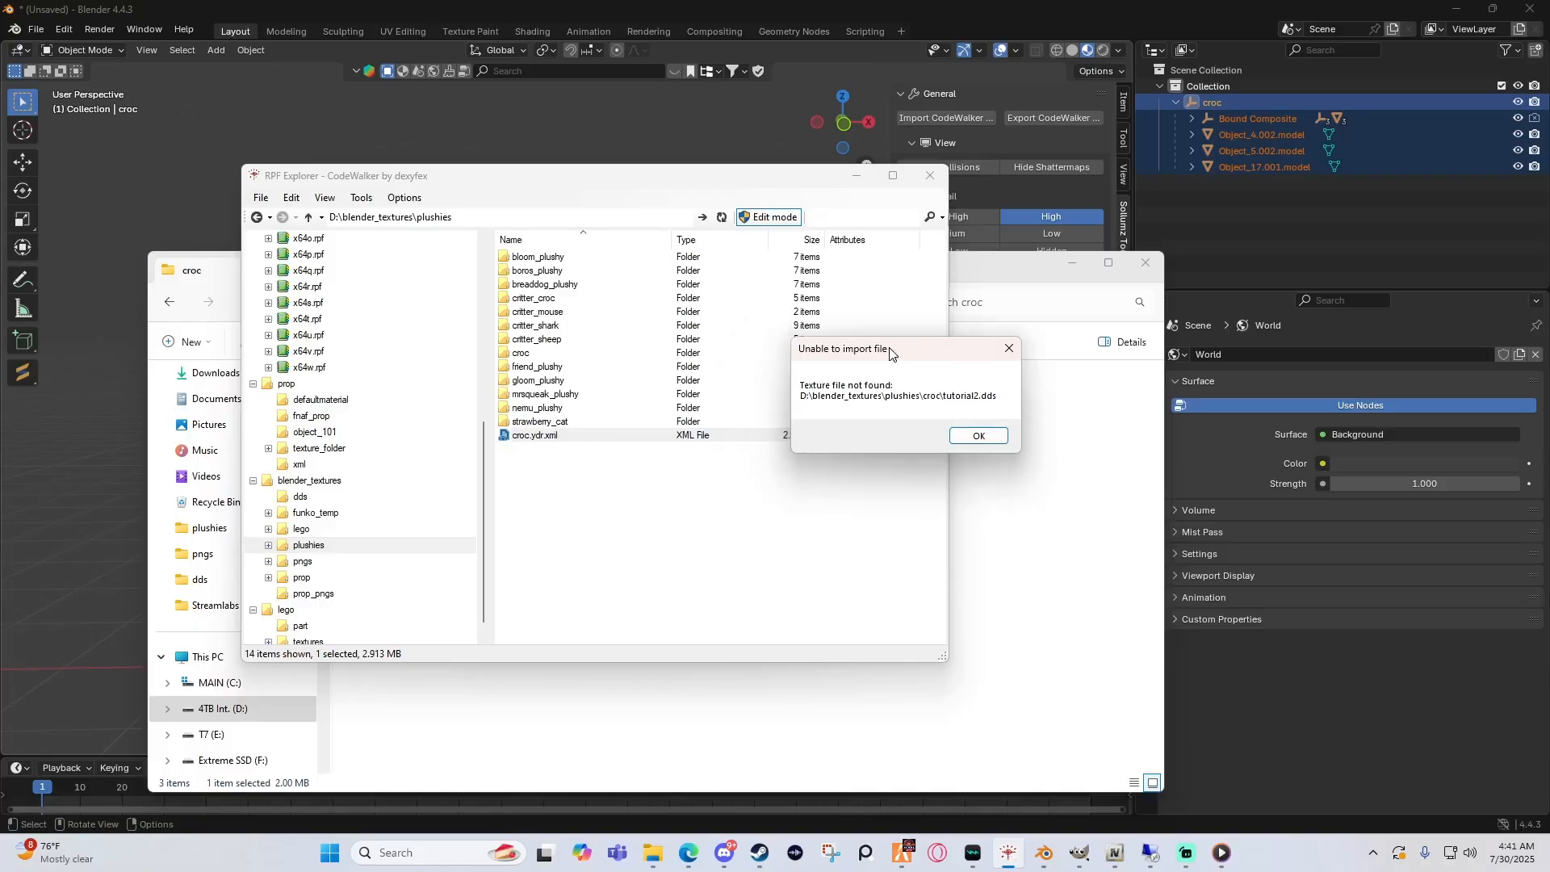
pyautogui.click(972, 432)
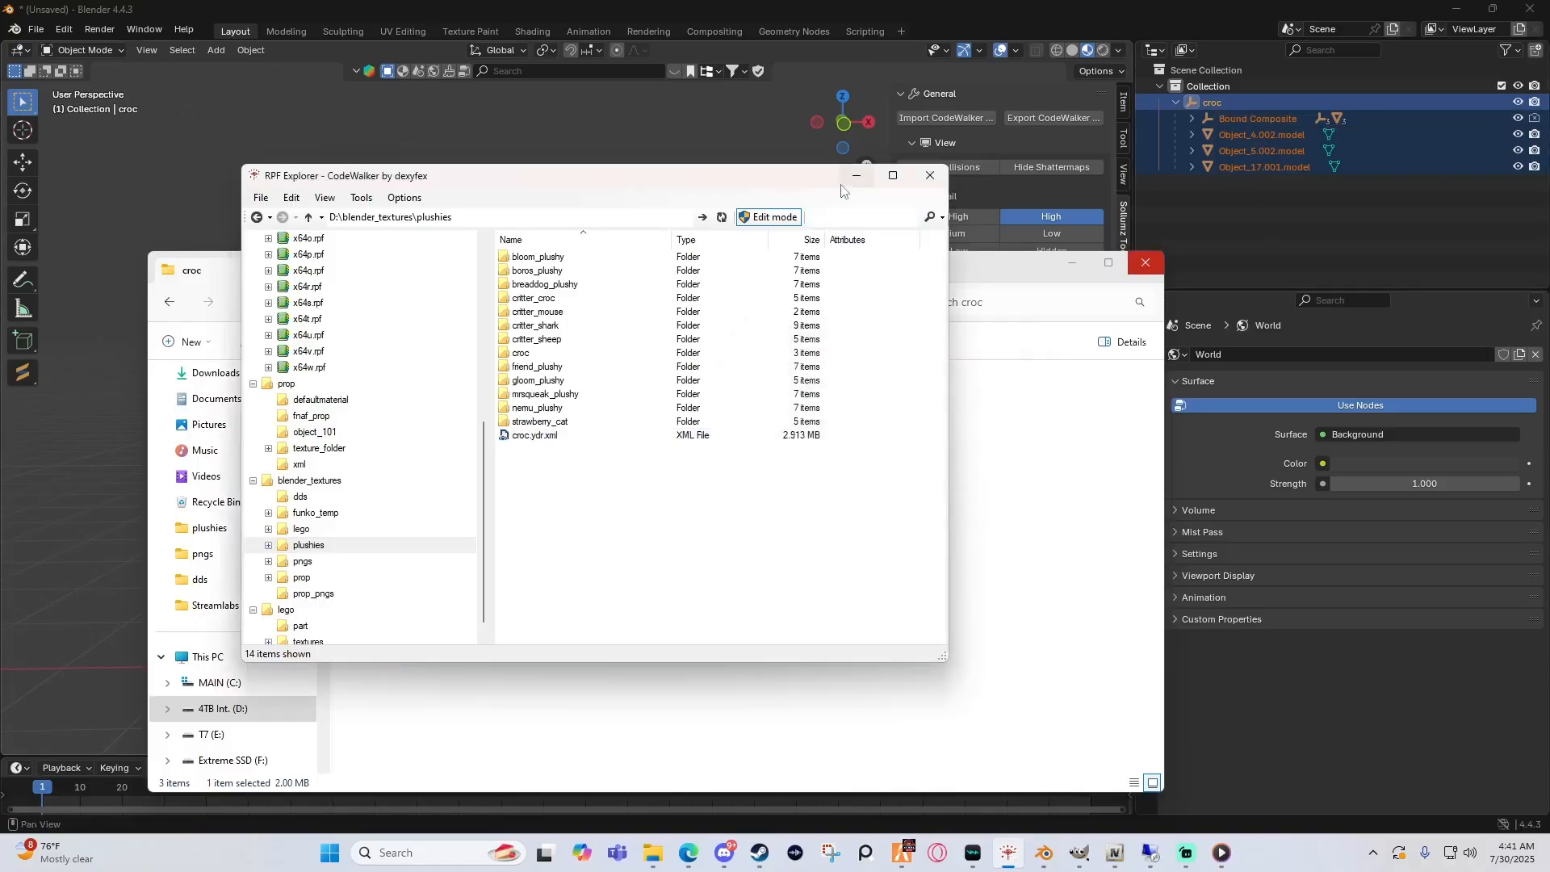
pyautogui.click(721, 217)
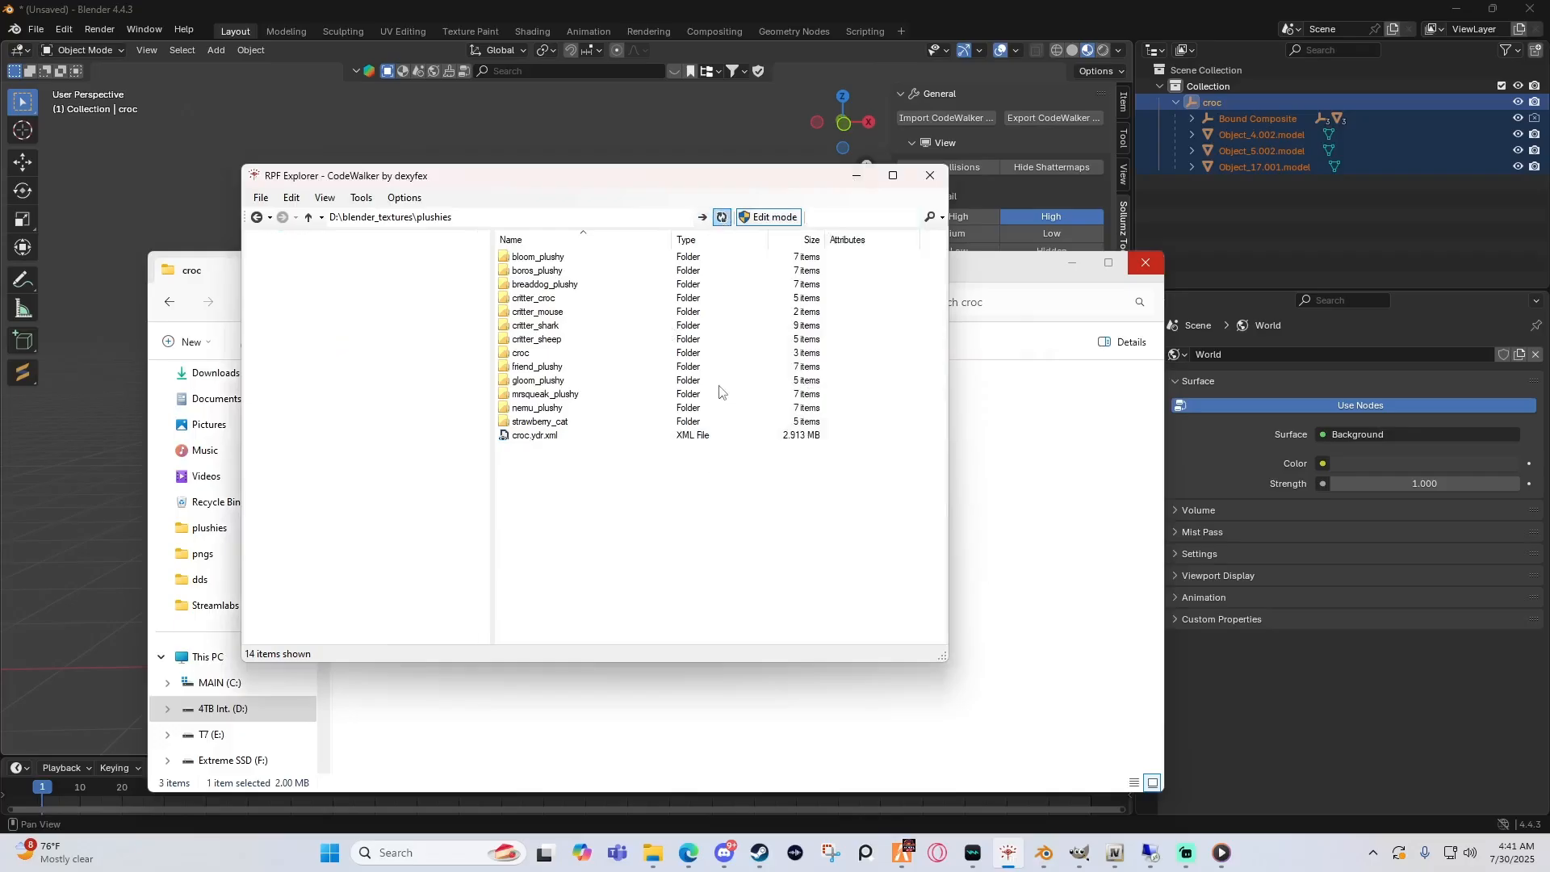
pyautogui.moveTo(989, 274); pyautogui.dragTo(1019, 271)
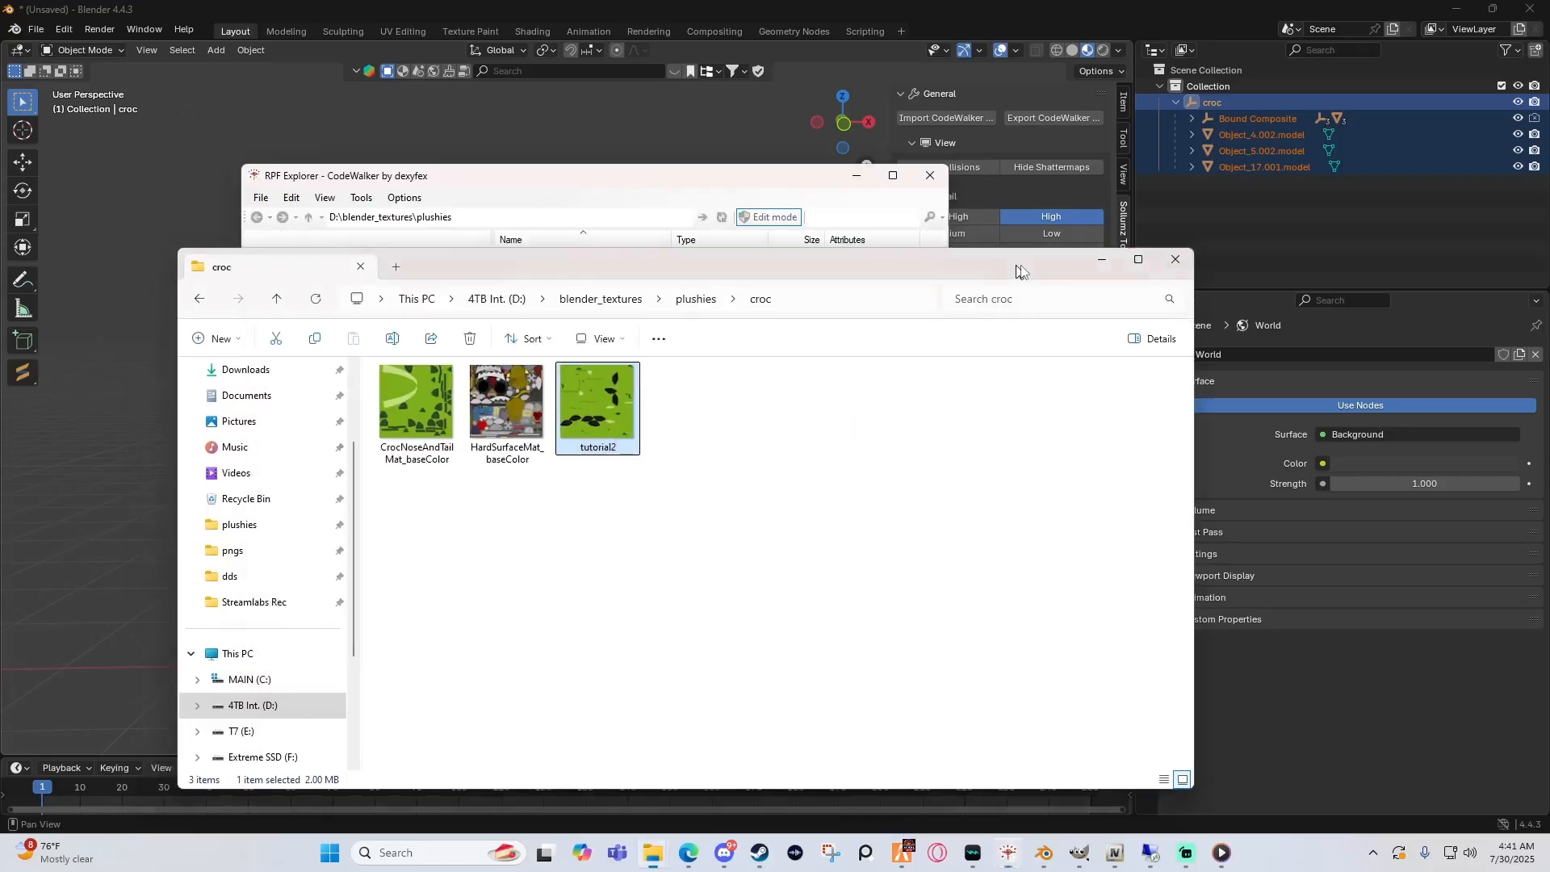
pyautogui.click(1102, 260)
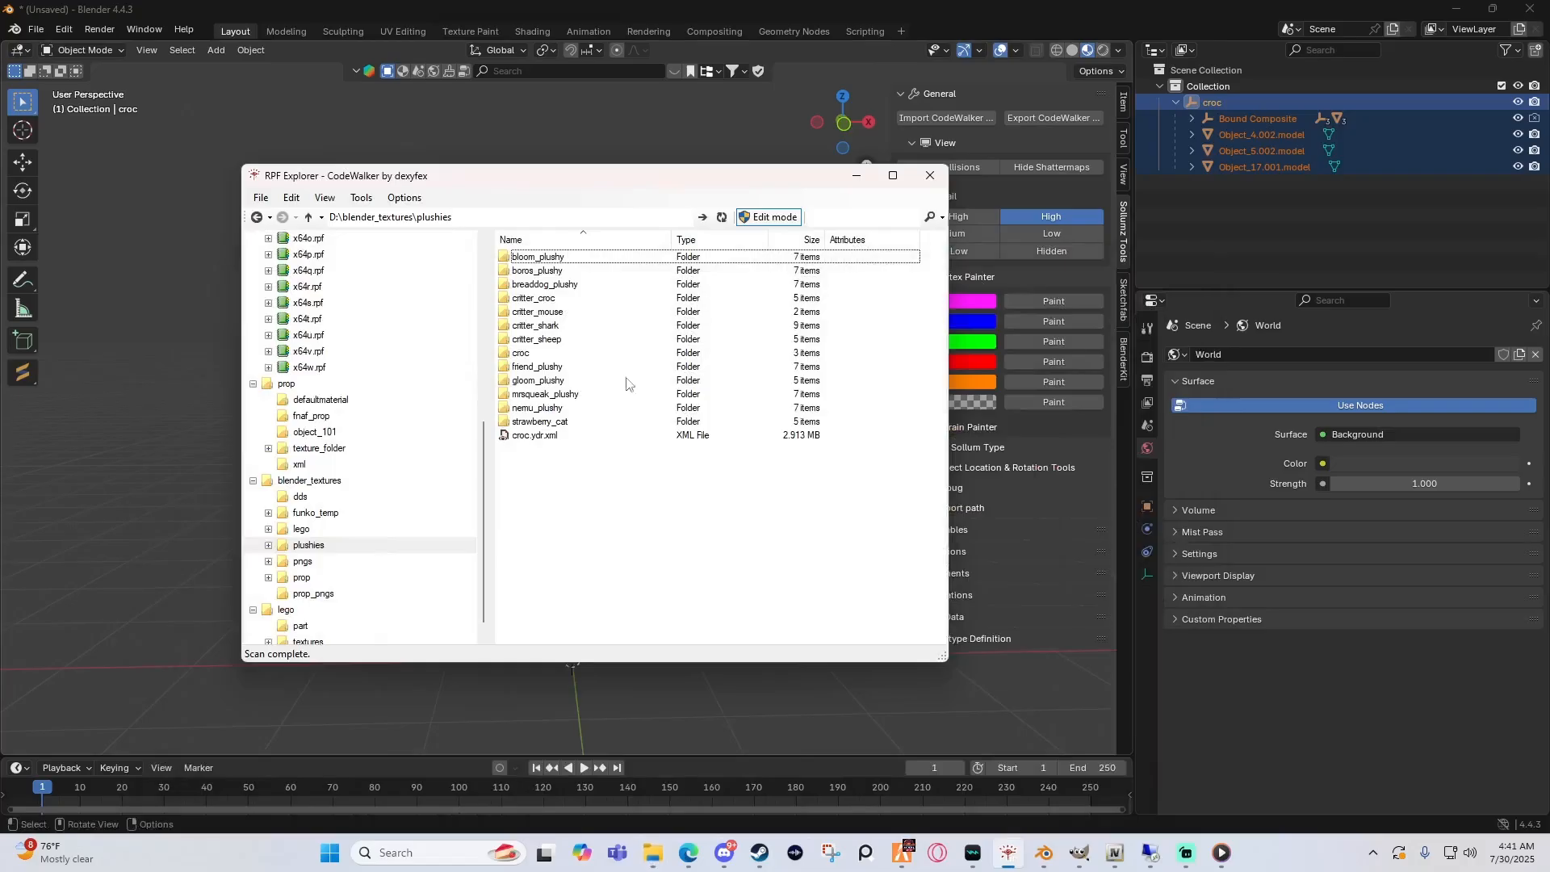
# Step: Import the croc.ydr XML file into the plushies folder
pyautogui.rightClick(529, 435)
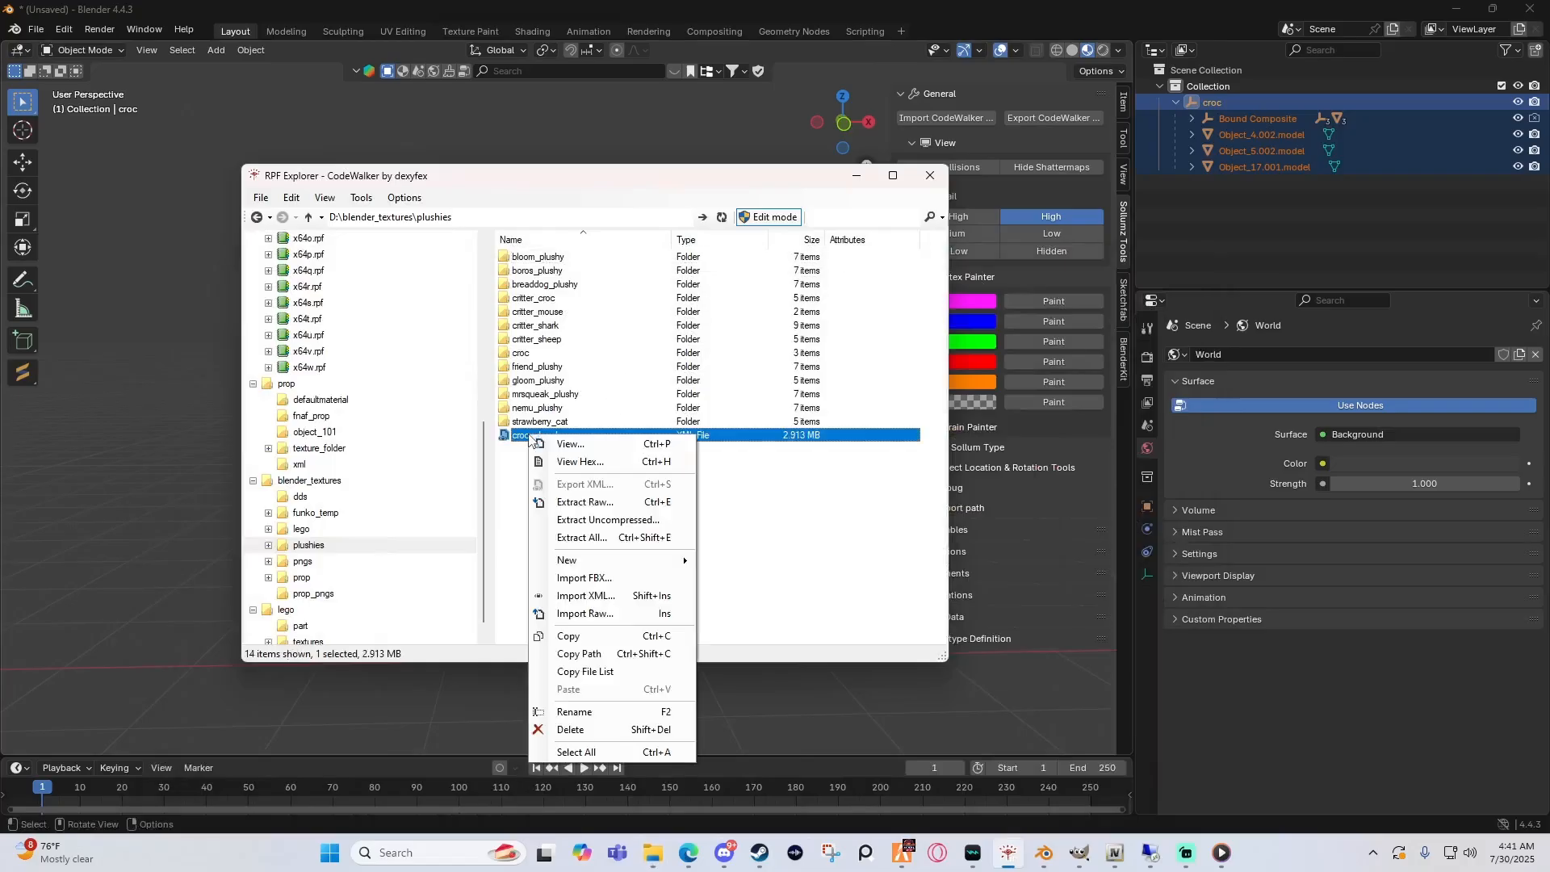
pyautogui.click(578, 596)
pyautogui.scroll(-1, 485, 501)
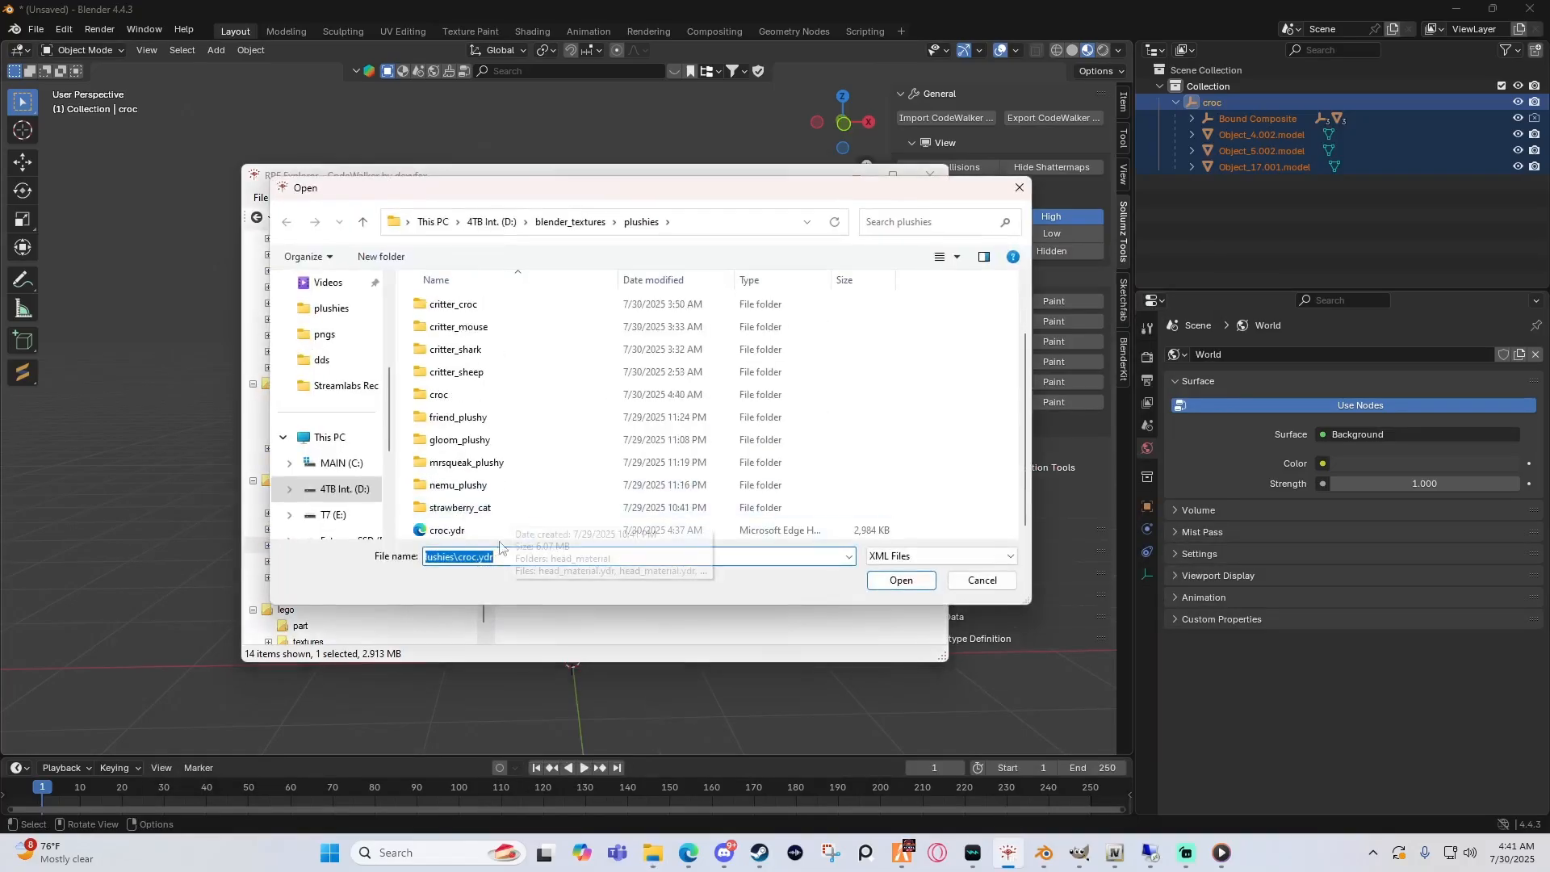
pyautogui.click(451, 533)
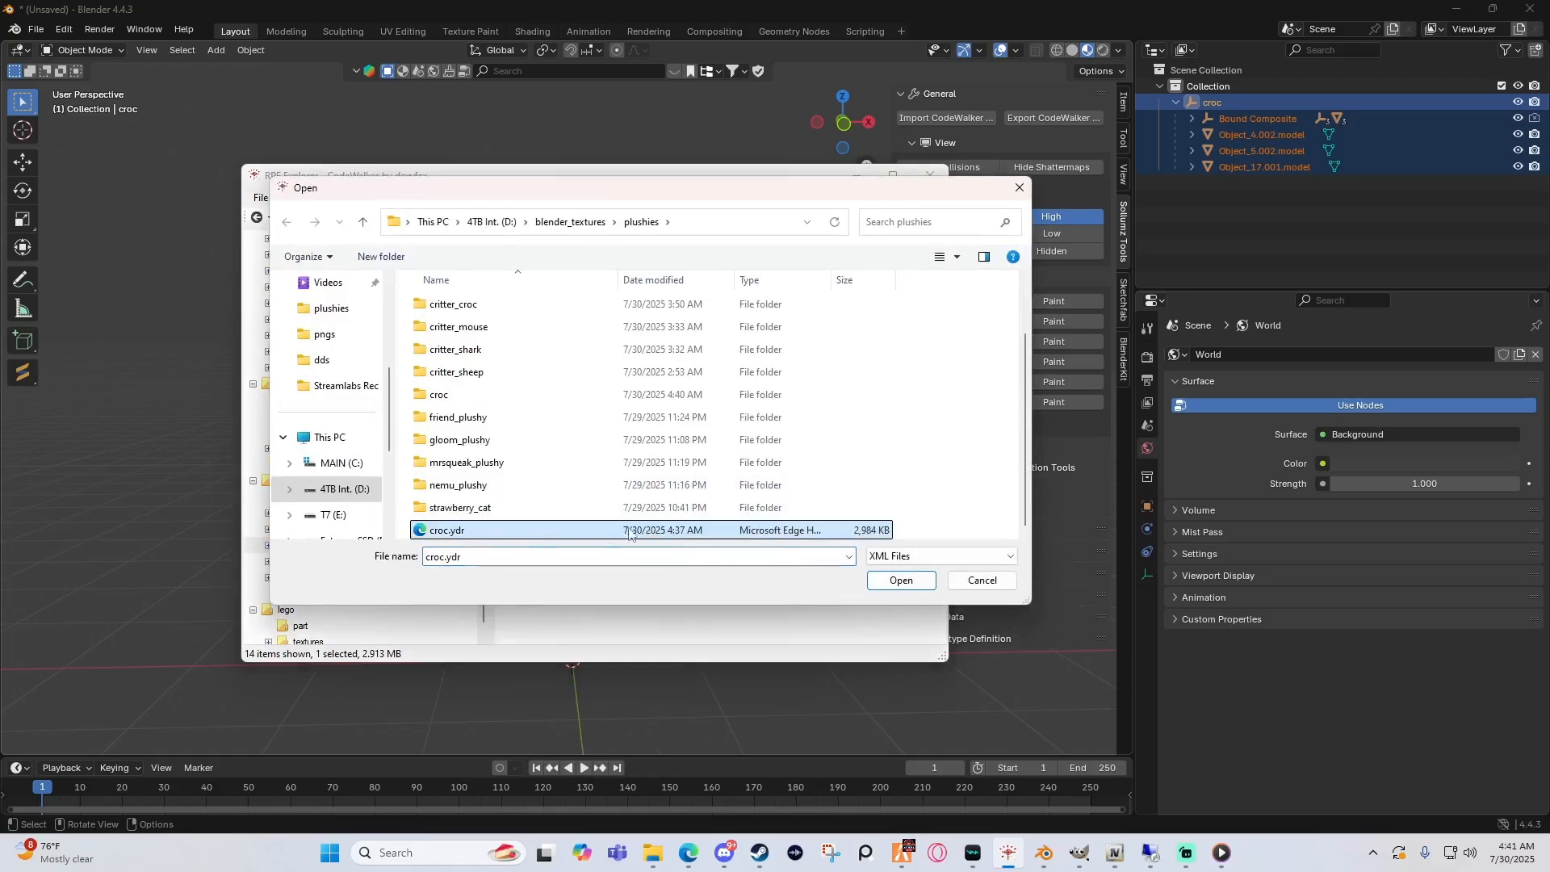
pyautogui.click(887, 583)
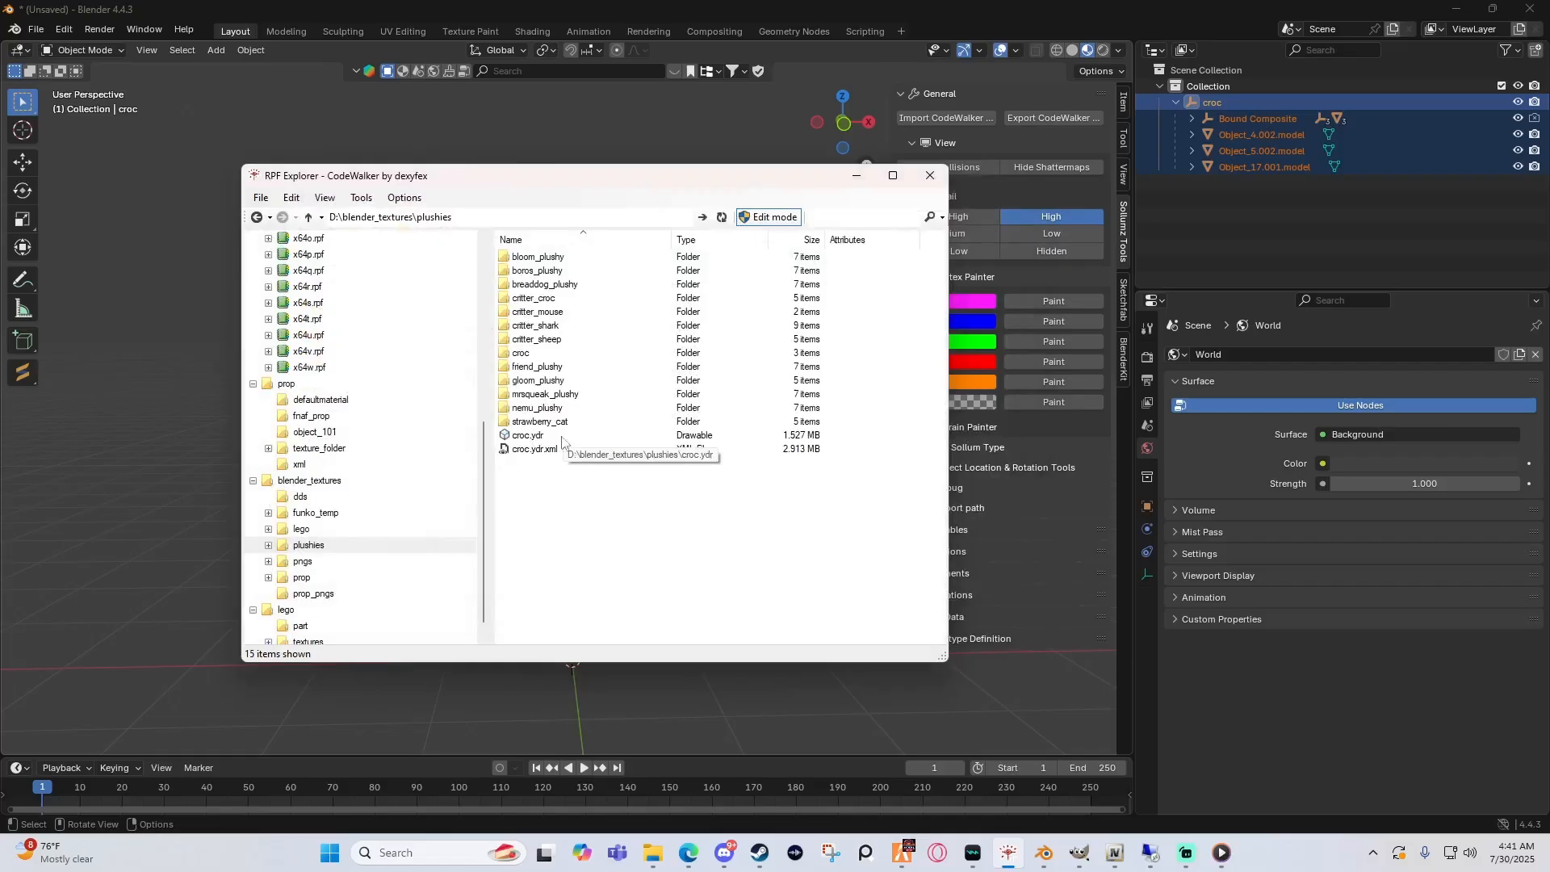
# Step: Preview the imported croc.ydr drawable from different angles, then close the model viewer
pyautogui.click(522, 437)
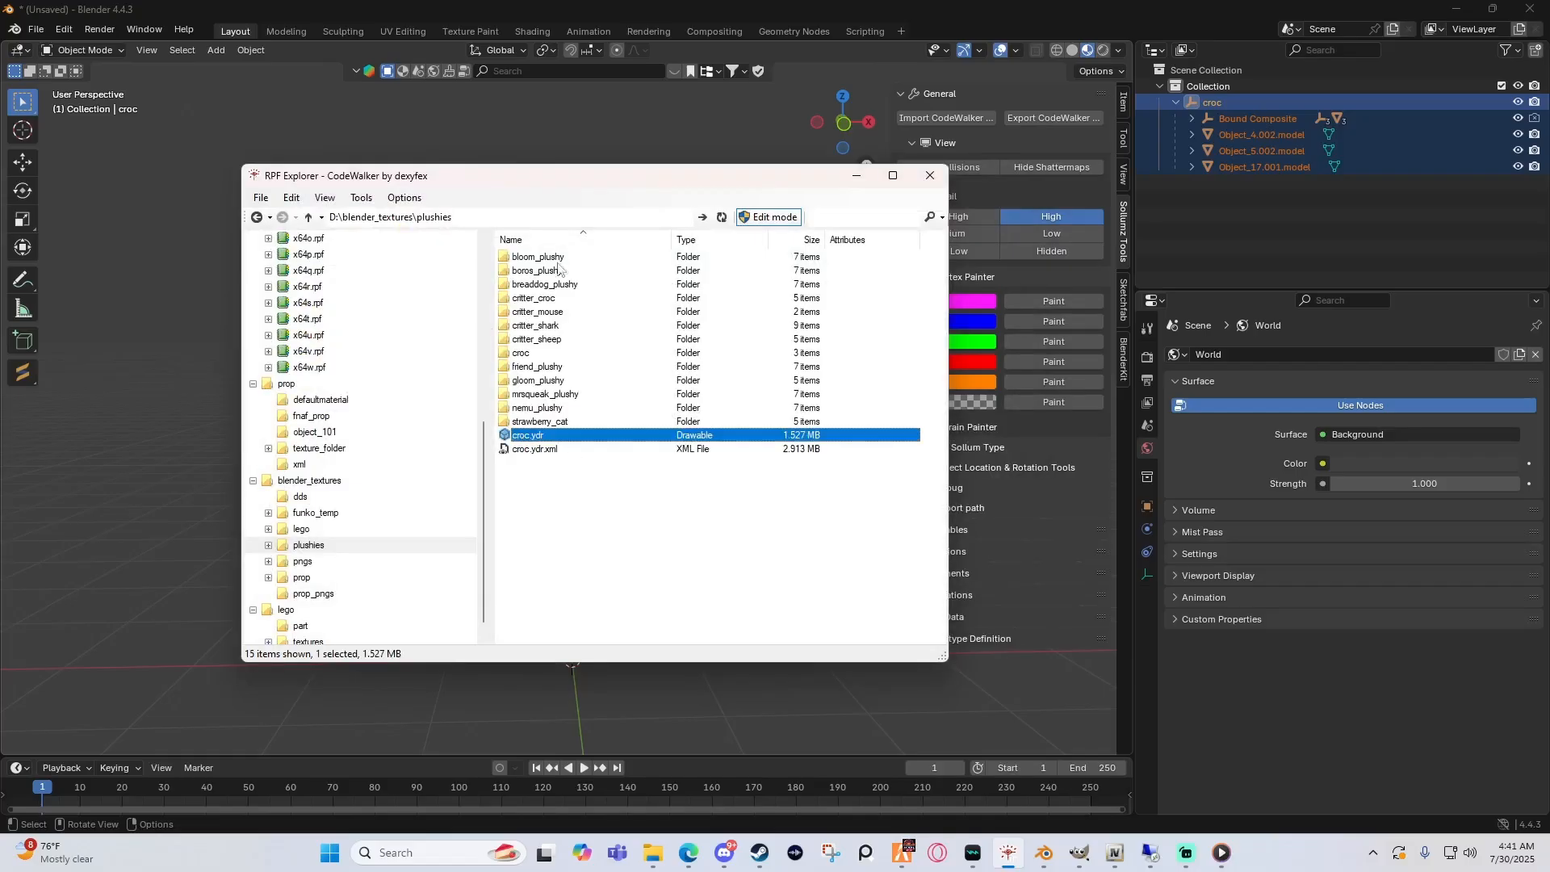
pyautogui.doubleClick(529, 435)
pyautogui.scroll(-3, 452, 364)
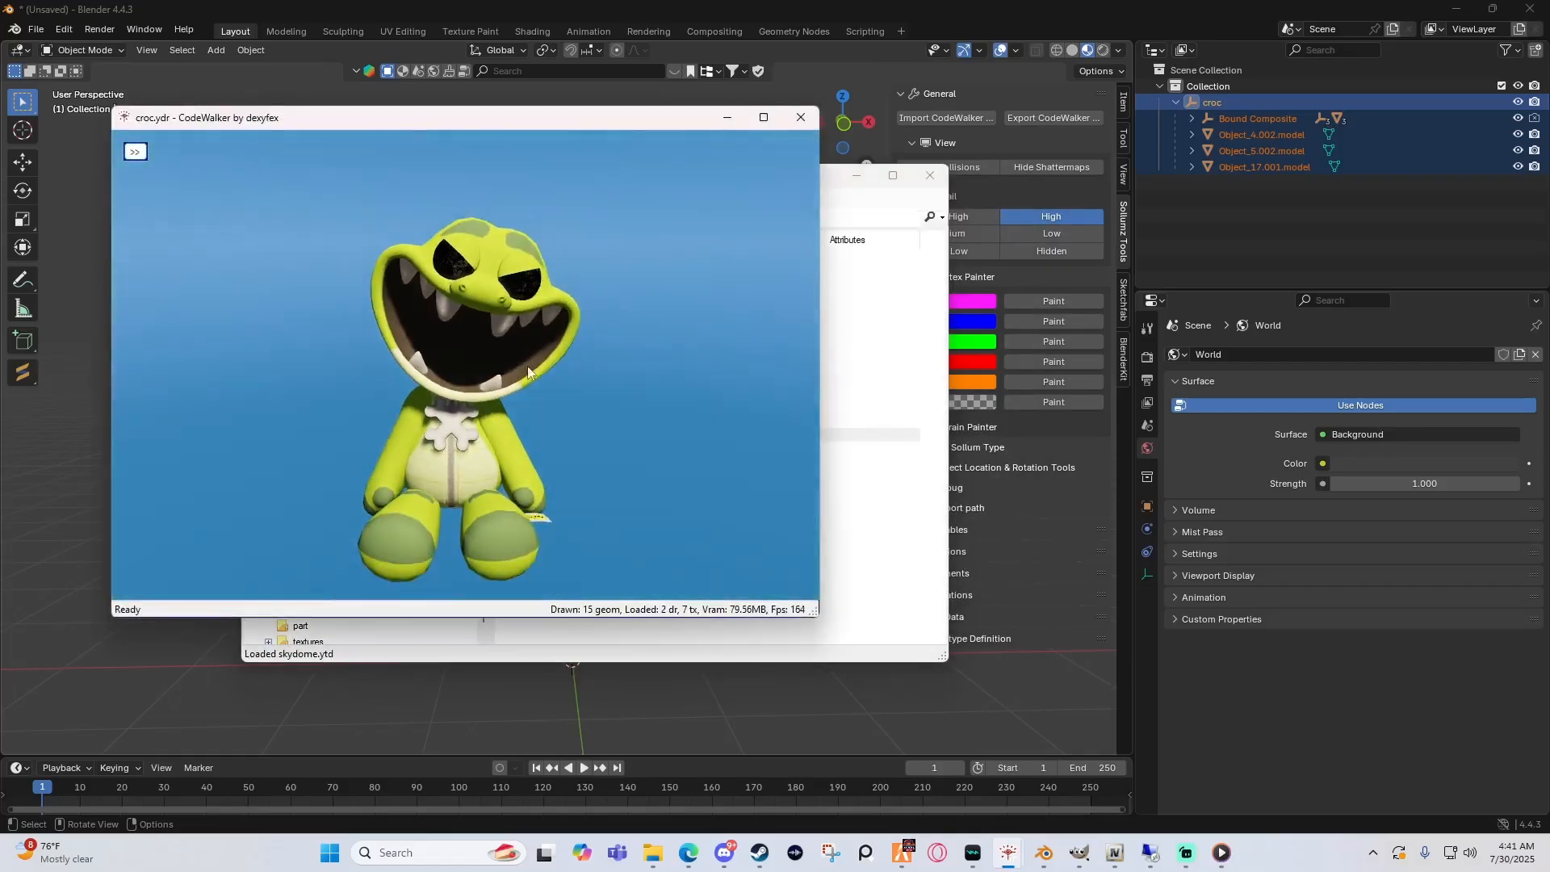
pyautogui.moveTo(527, 366); pyautogui.dragTo(722, 185)
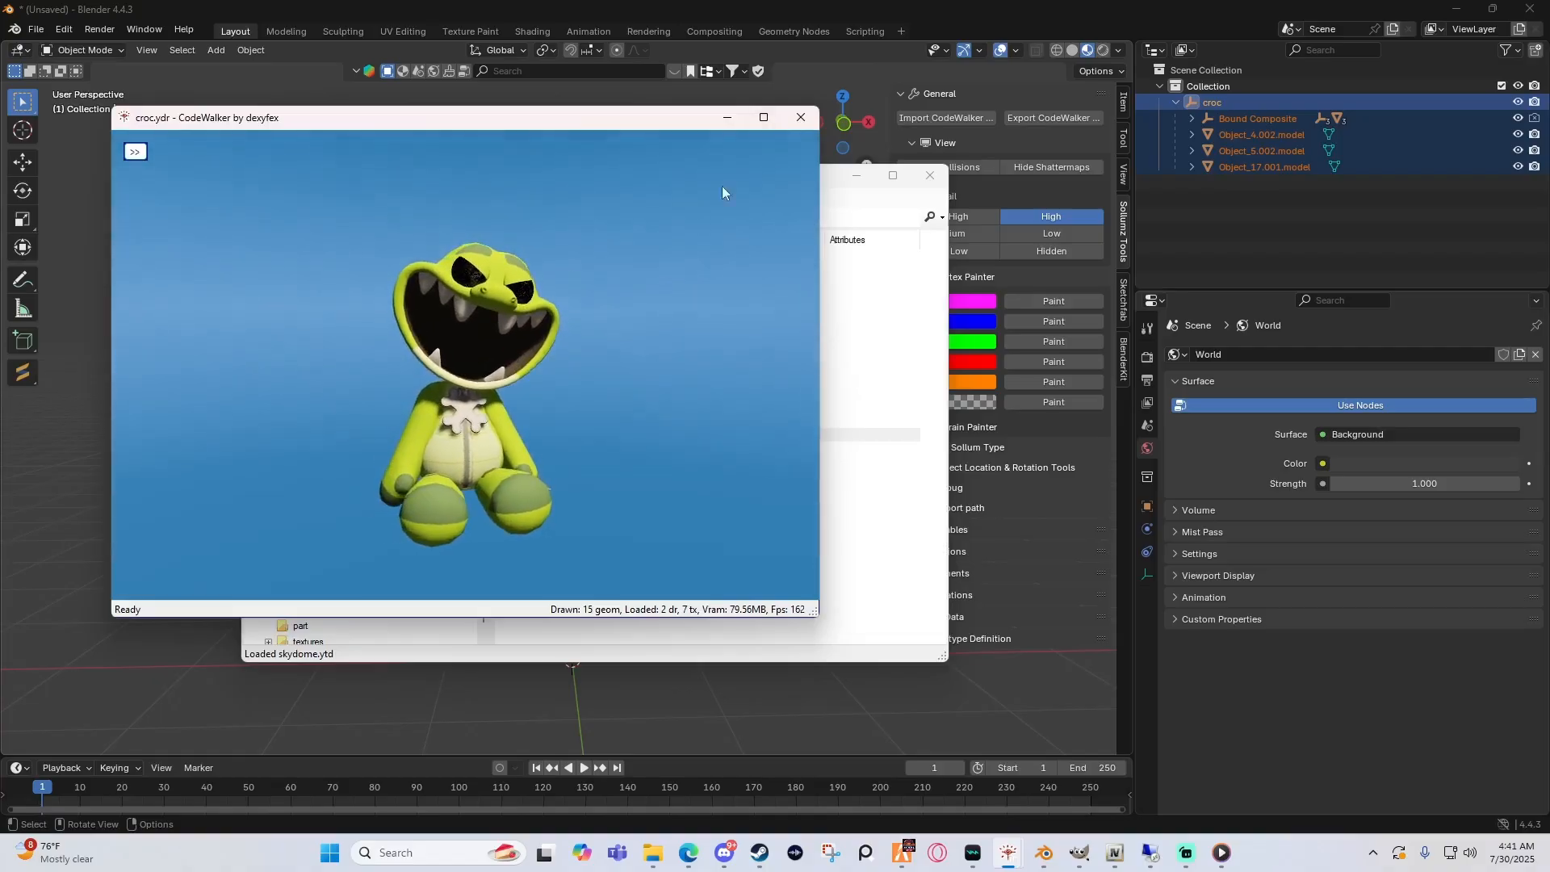
pyautogui.click(798, 118)
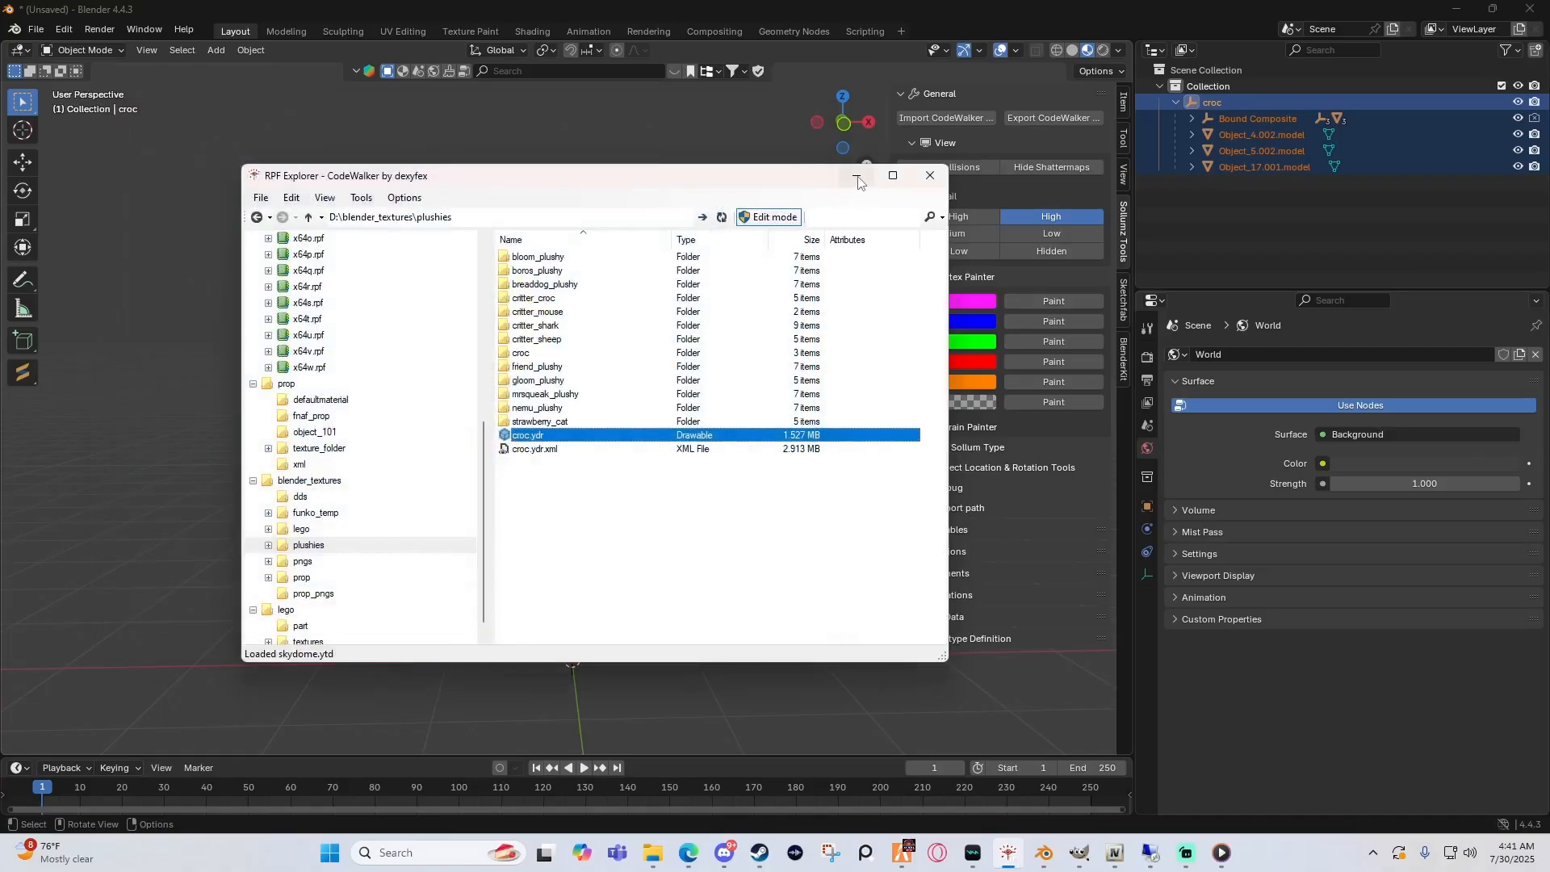
# Step: Return to Blender, select the croc parent object and show the Sollumz Archetype Definition settings
pyautogui.click(858, 181)
pyautogui.click(1232, 217)
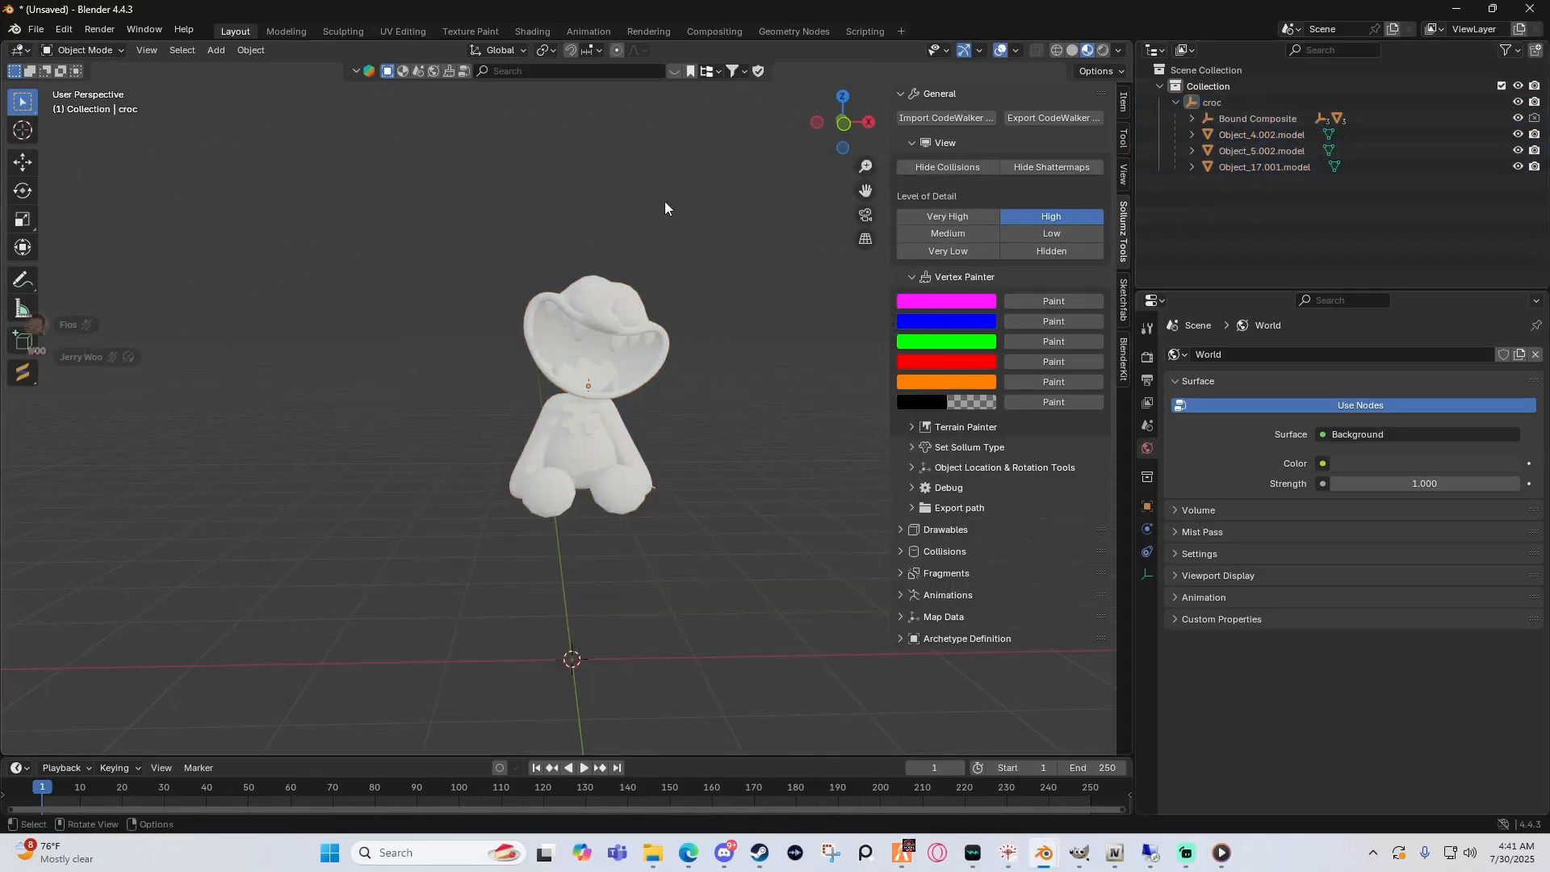
pyautogui.click(1210, 104)
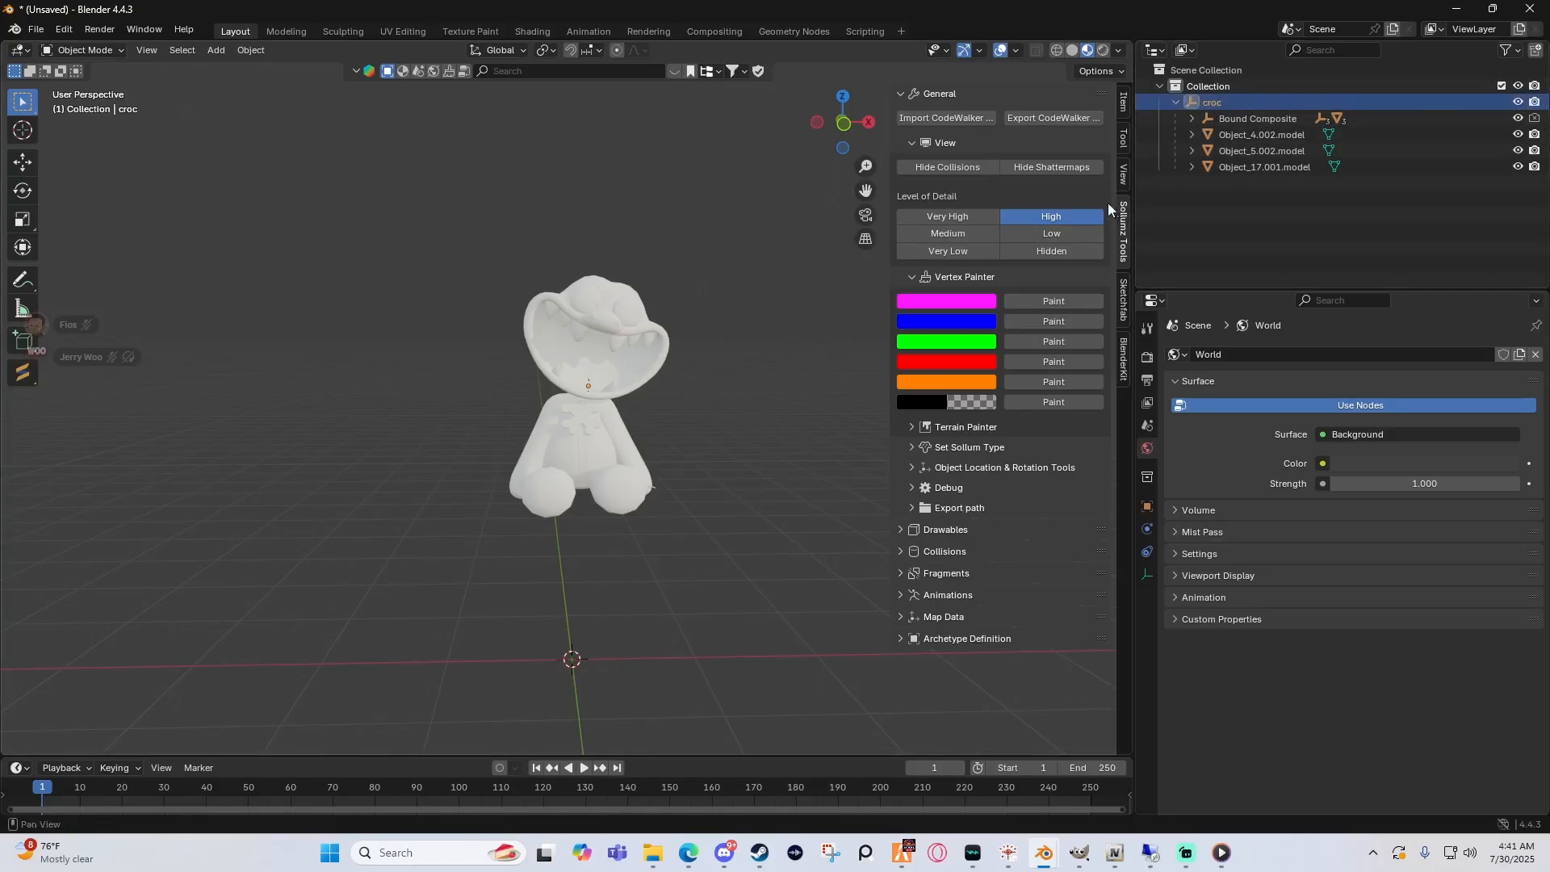
pyautogui.click(900, 93)
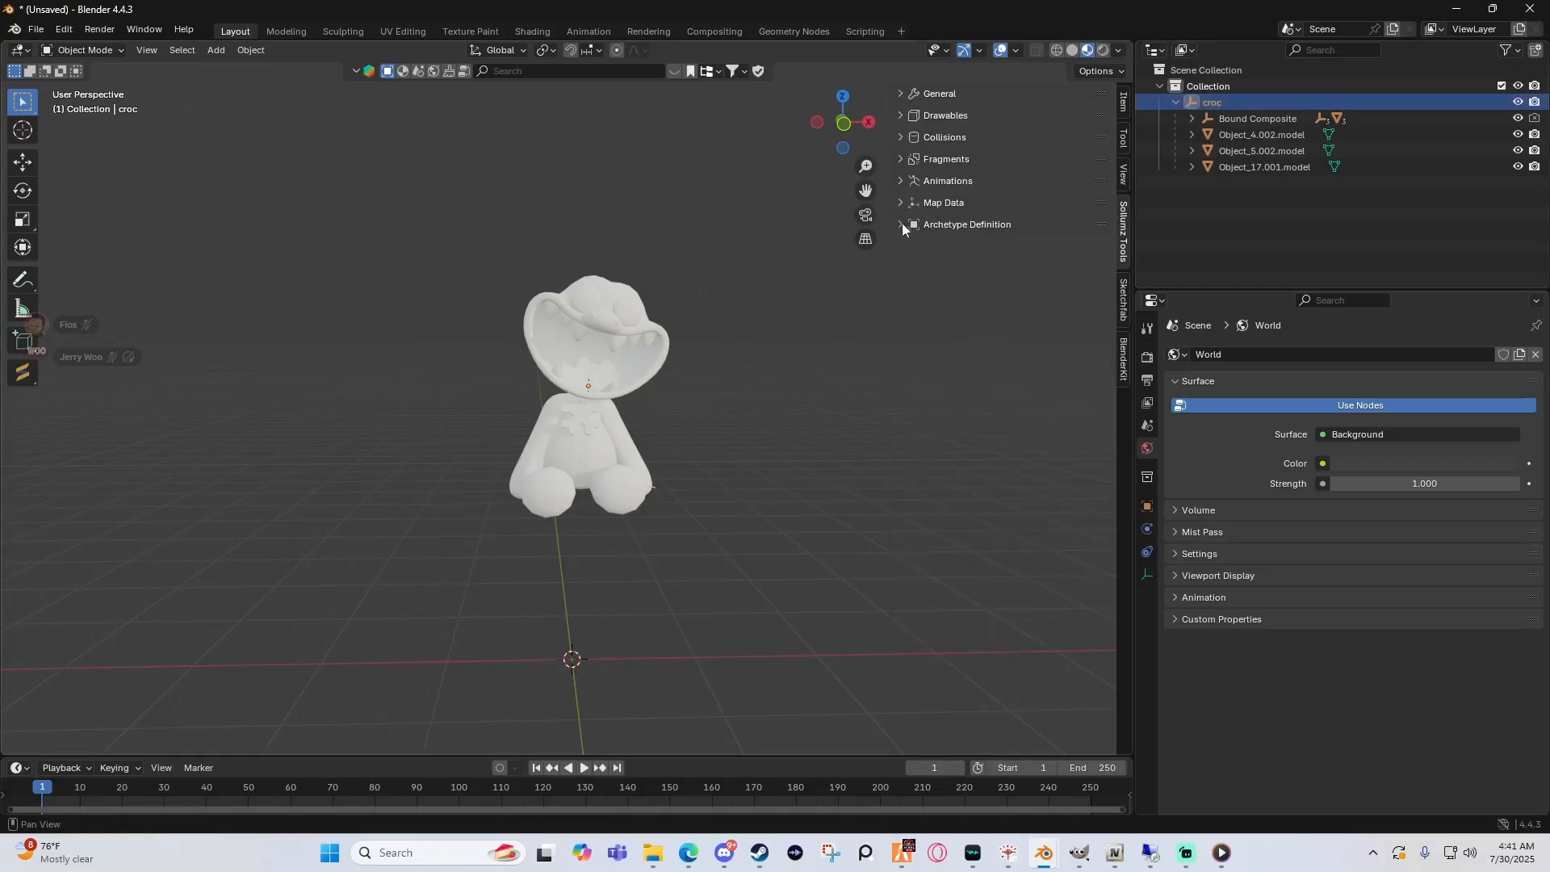
pyautogui.click(900, 226)
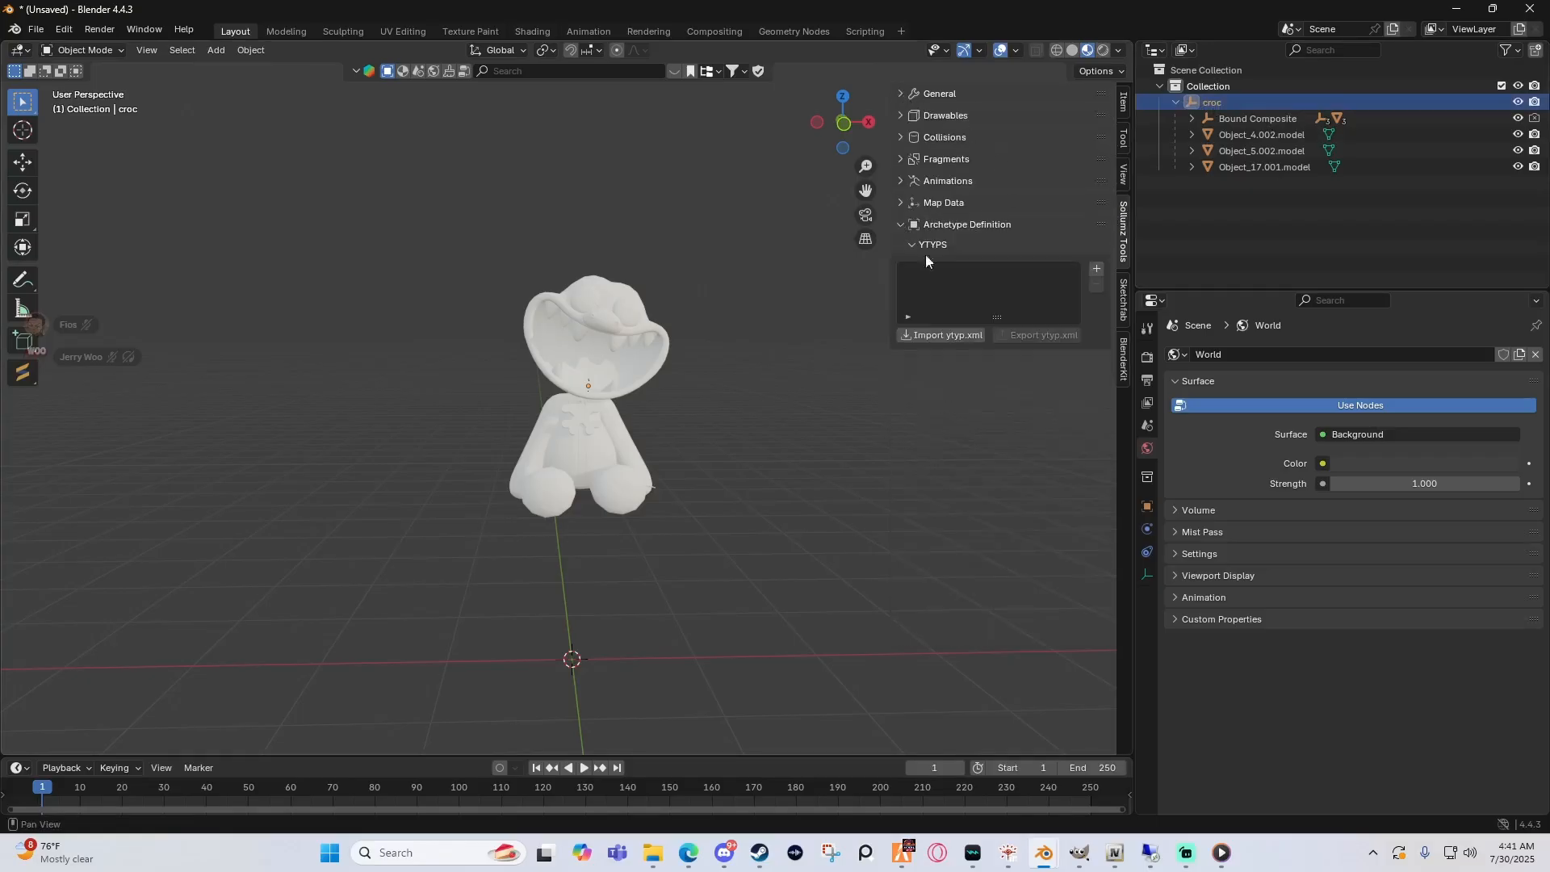
# Step: Add a YTYP named tutorialcroc and auto-create a Base archetype from the selected croc object
pyautogui.click(1097, 270)
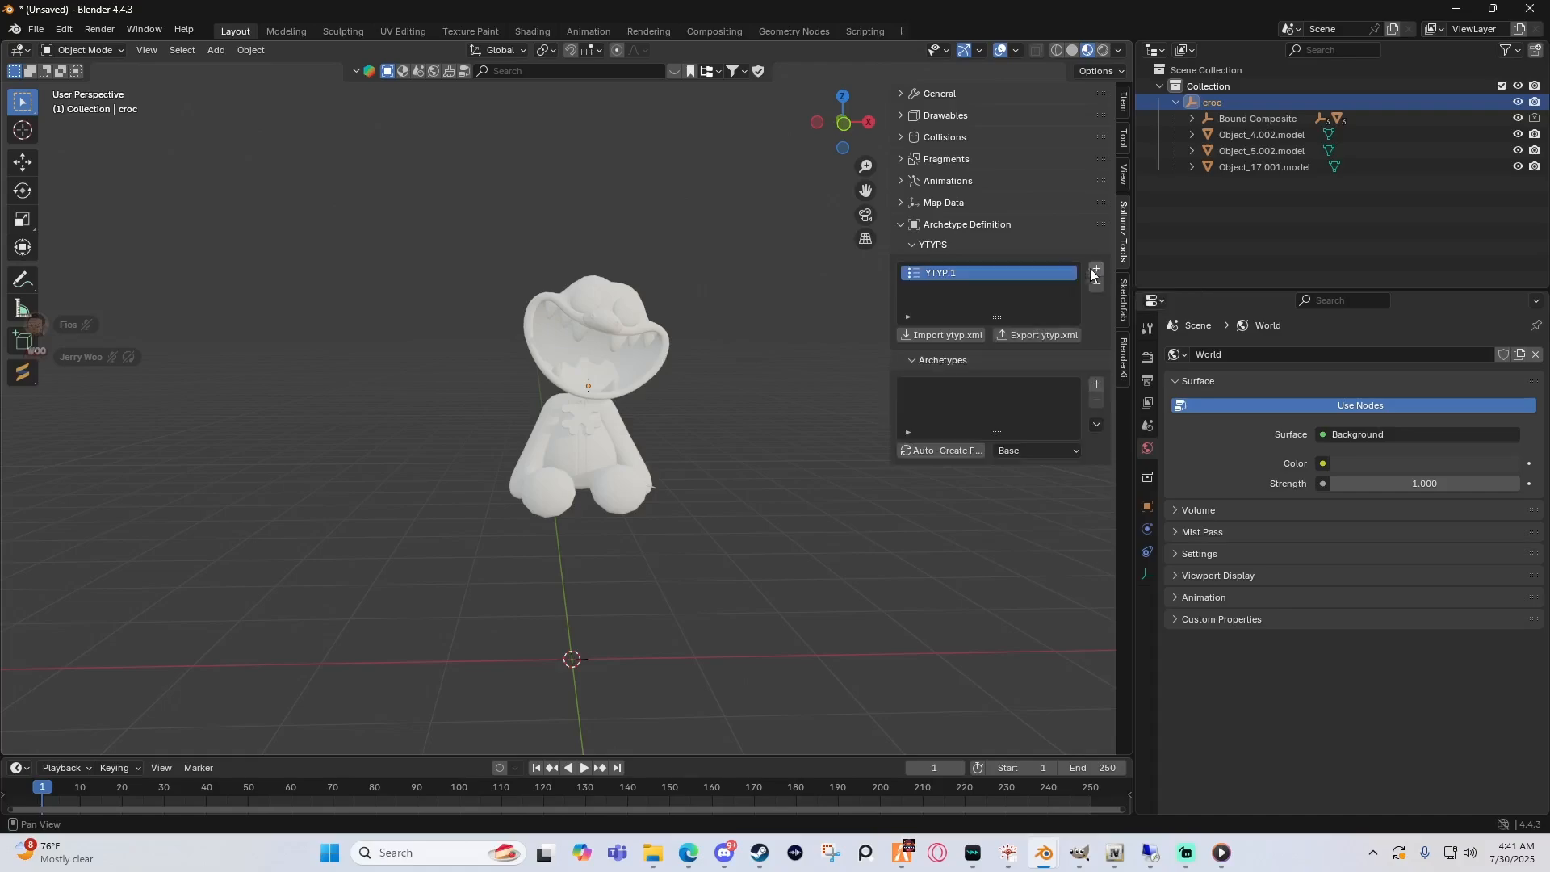
pyautogui.doubleClick(947, 275)
pyautogui.write('tutorialcroc')
pyautogui.press('Return')
pyautogui.click(923, 457)
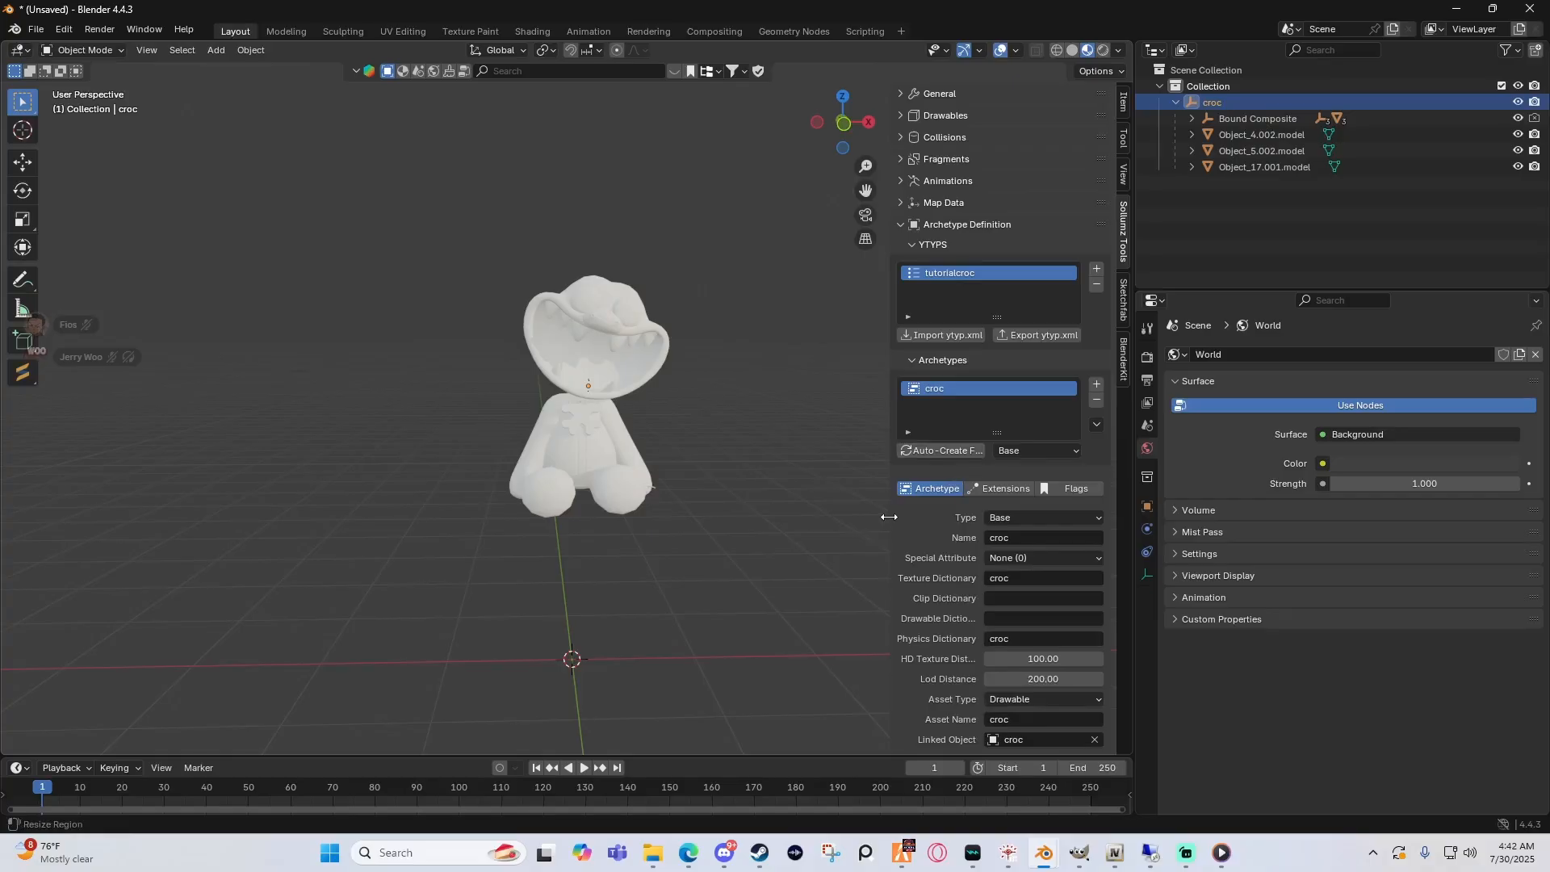
# Step: Set the croc archetype's Lod Distance to 60 and its HD Texture Distance to 40
pyautogui.moveTo(893, 522); pyautogui.dragTo(872, 521)
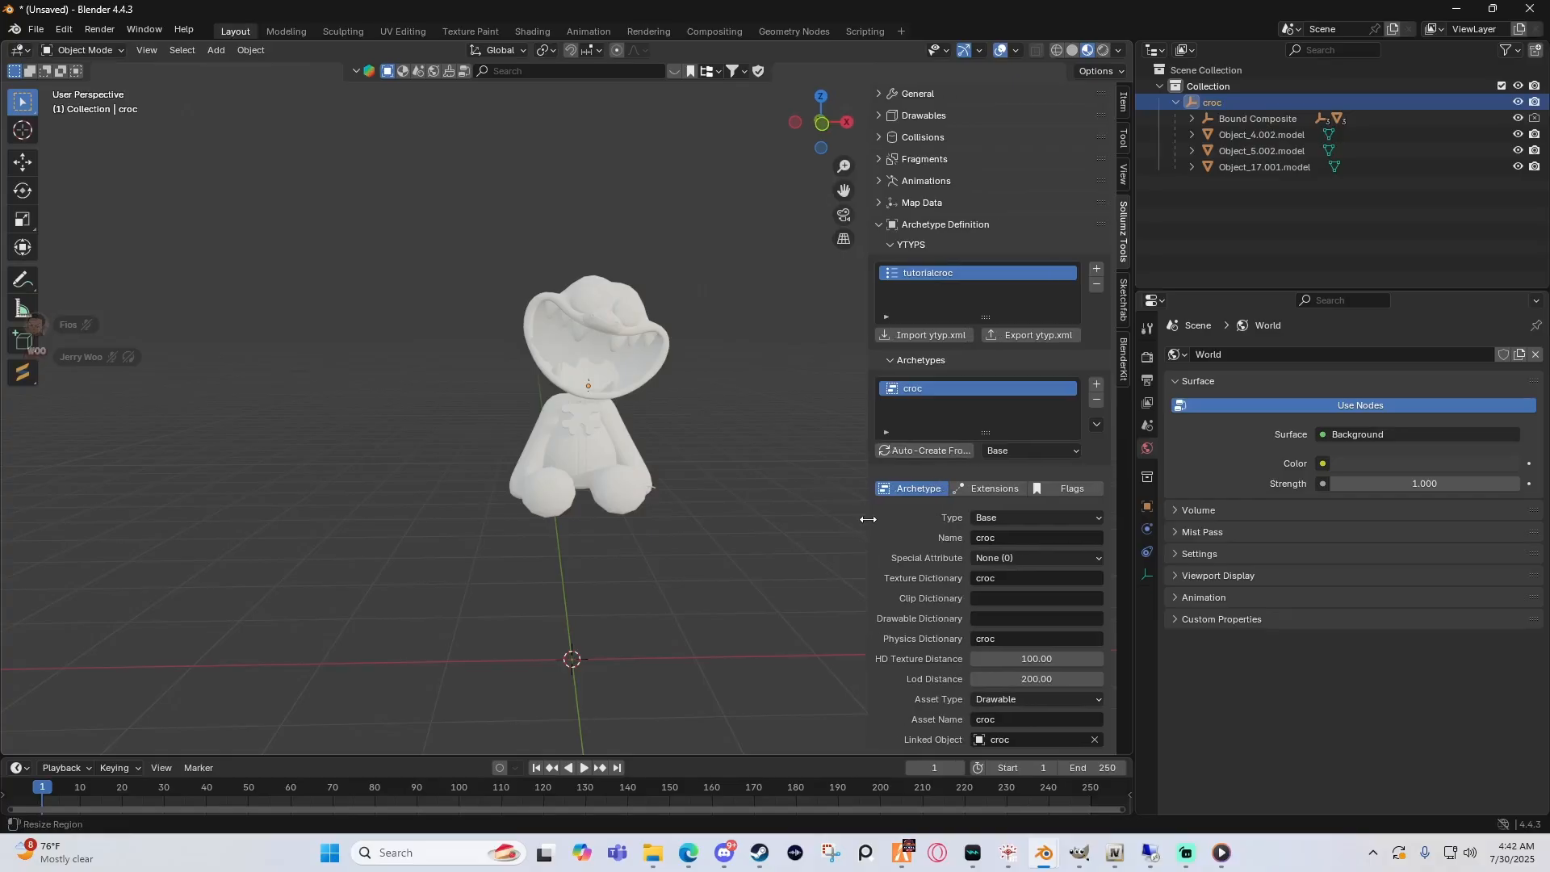
pyautogui.click(1039, 679)
pyautogui.write('60')
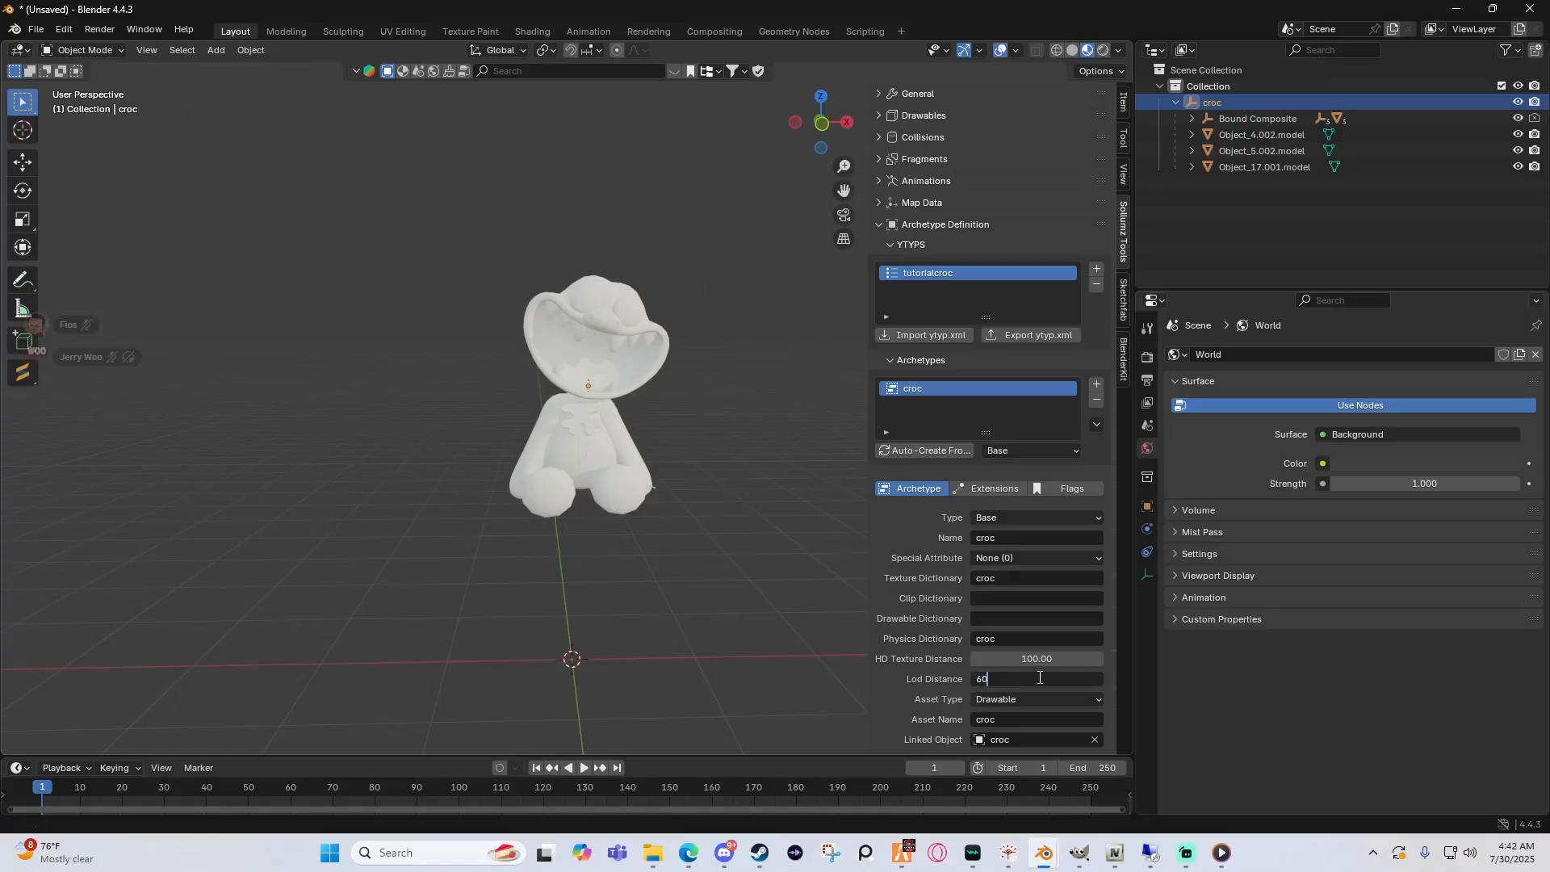
pyautogui.press('Return')
pyautogui.click(1035, 657)
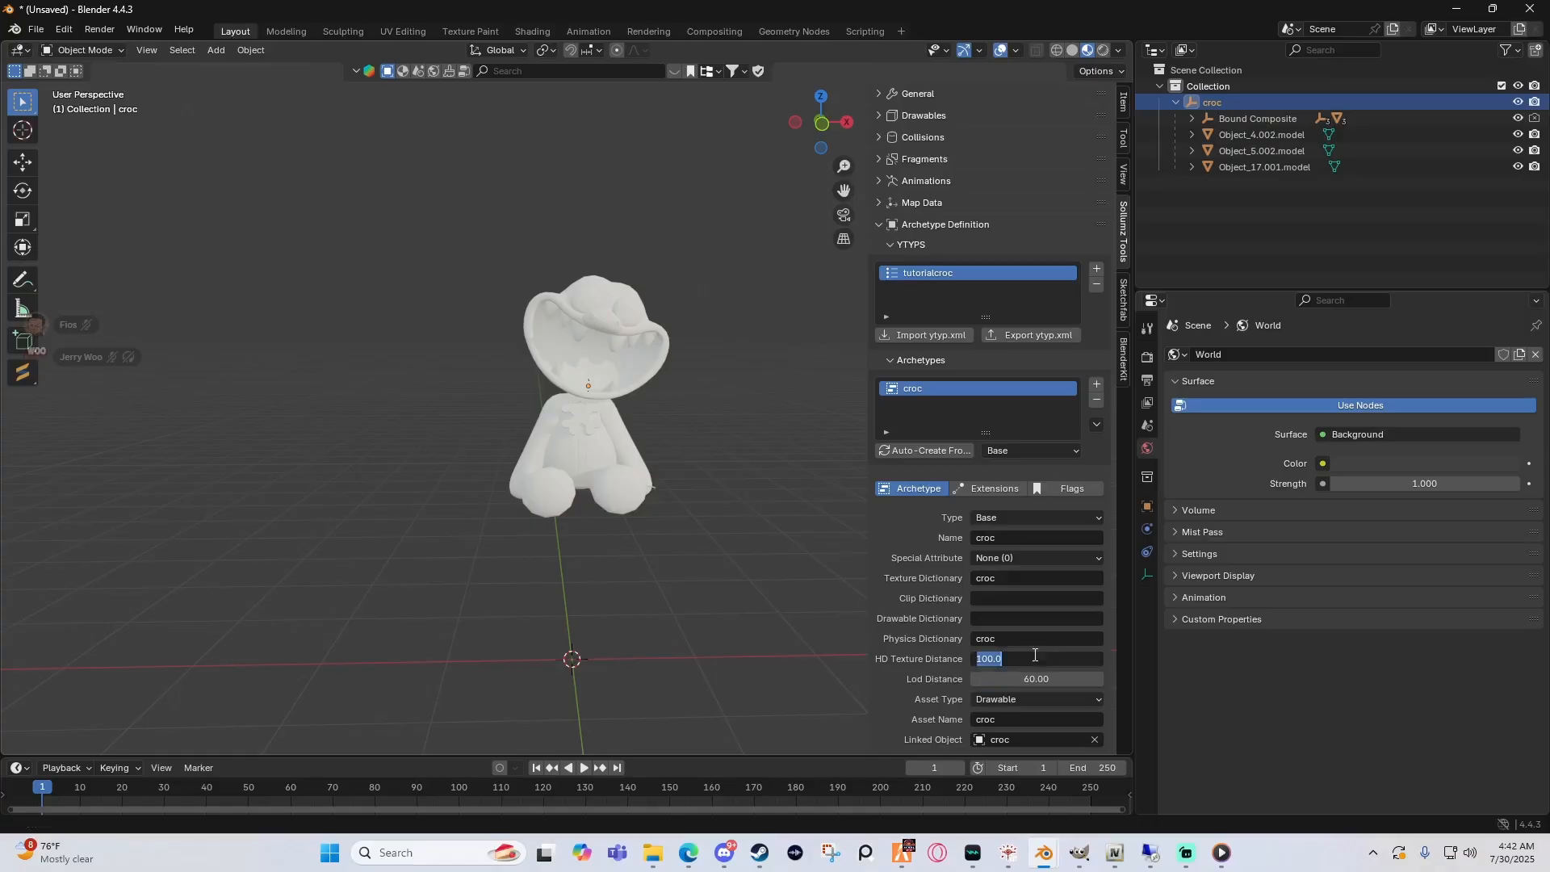
pyautogui.write('40')
pyautogui.press('Return')
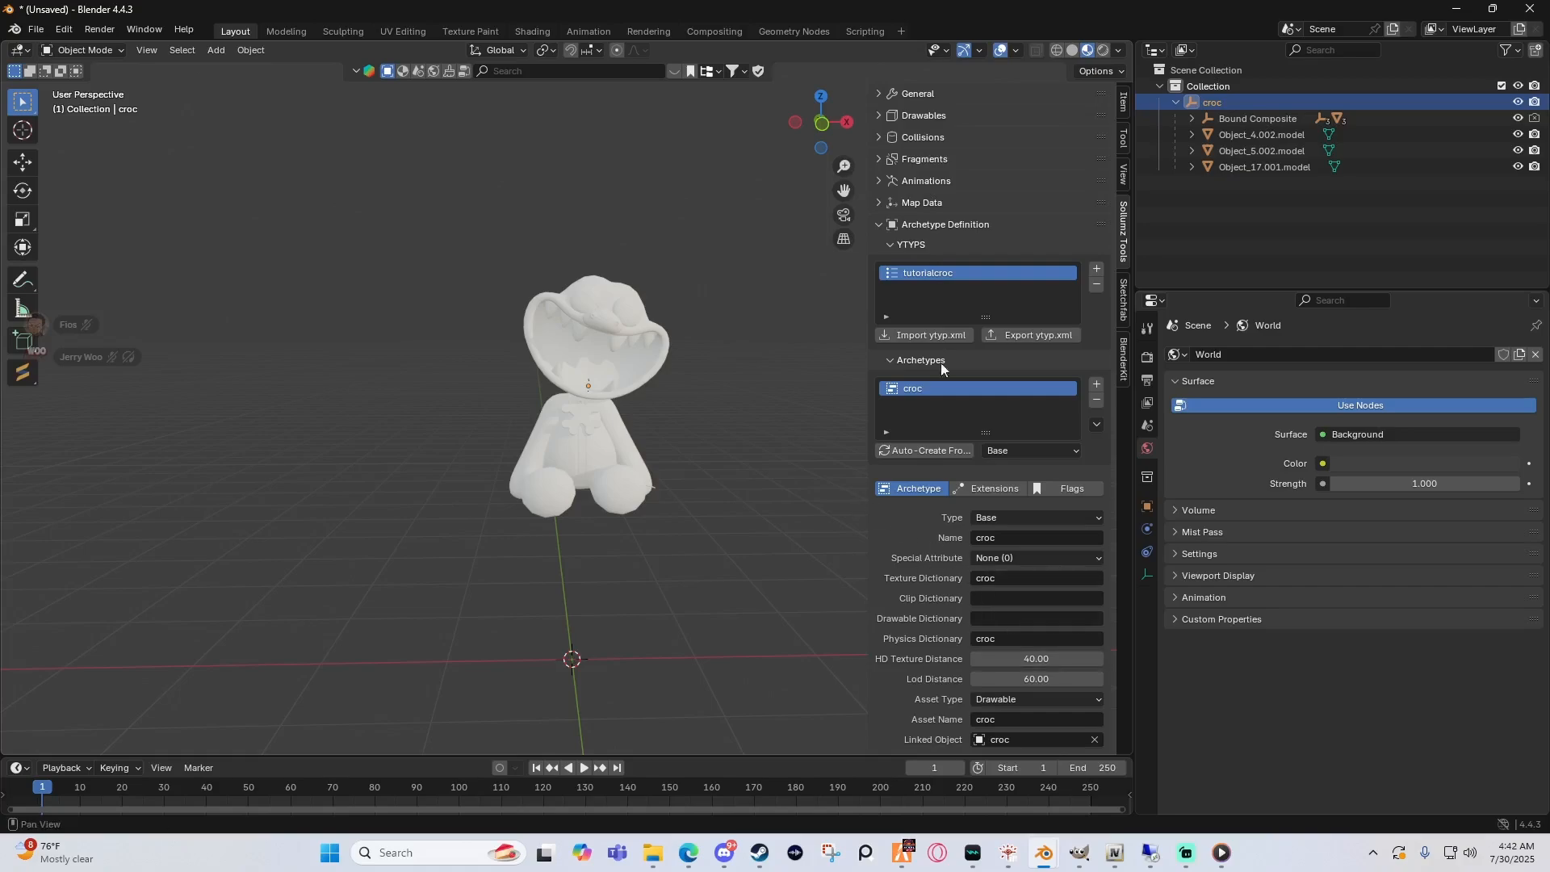
# Step: Export the tutorialcroc YTYP as XML to the D:\blender_textures\plushies folder
pyautogui.click(1039, 340)
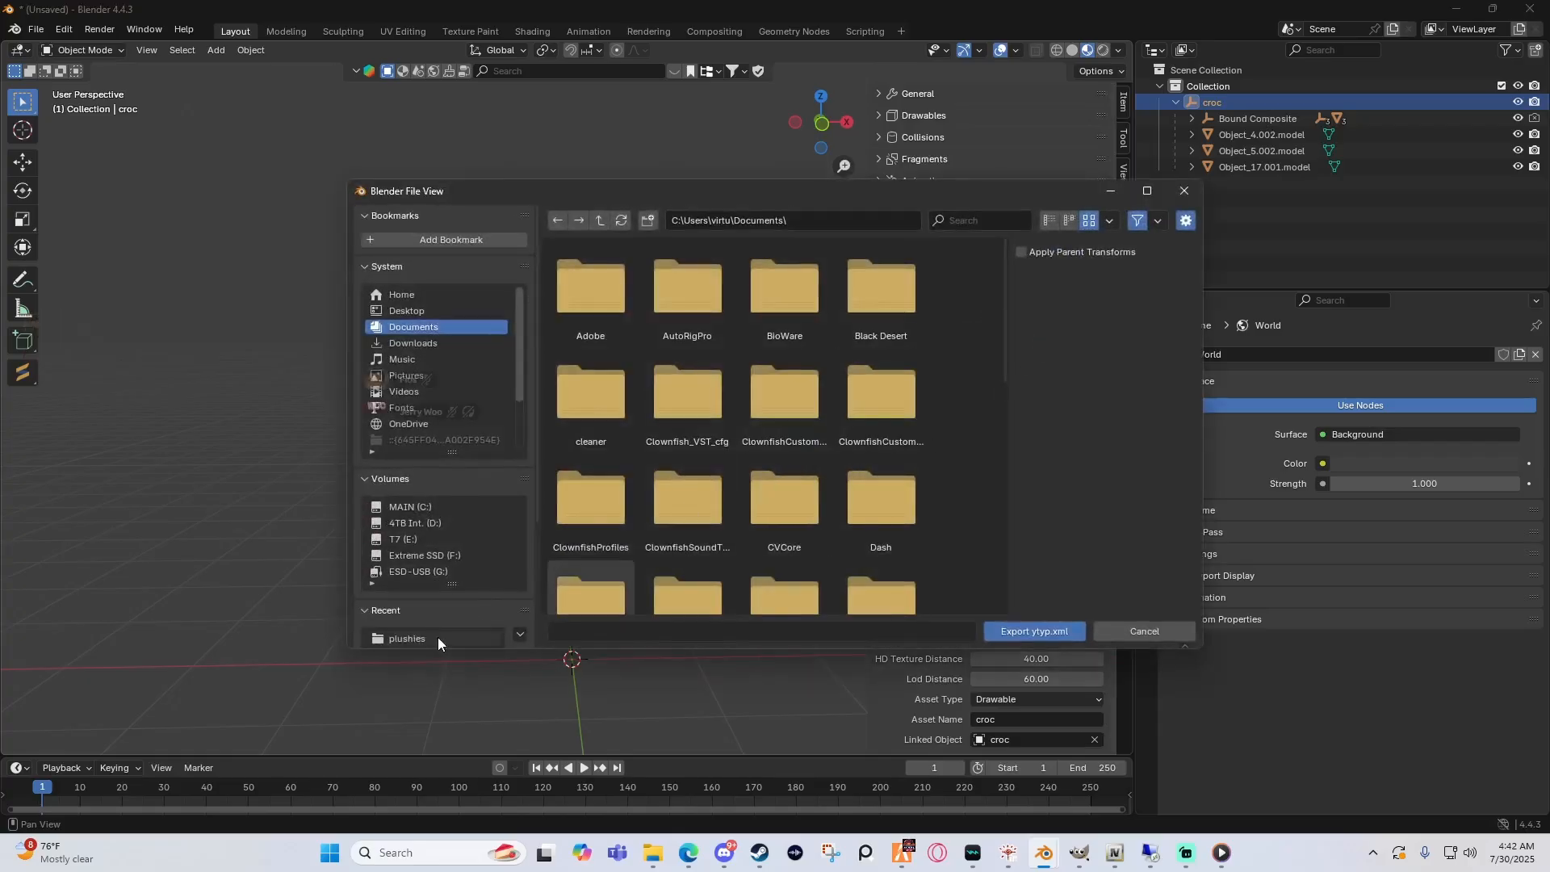
pyautogui.scroll(-1, 427, 637)
pyautogui.click(417, 609)
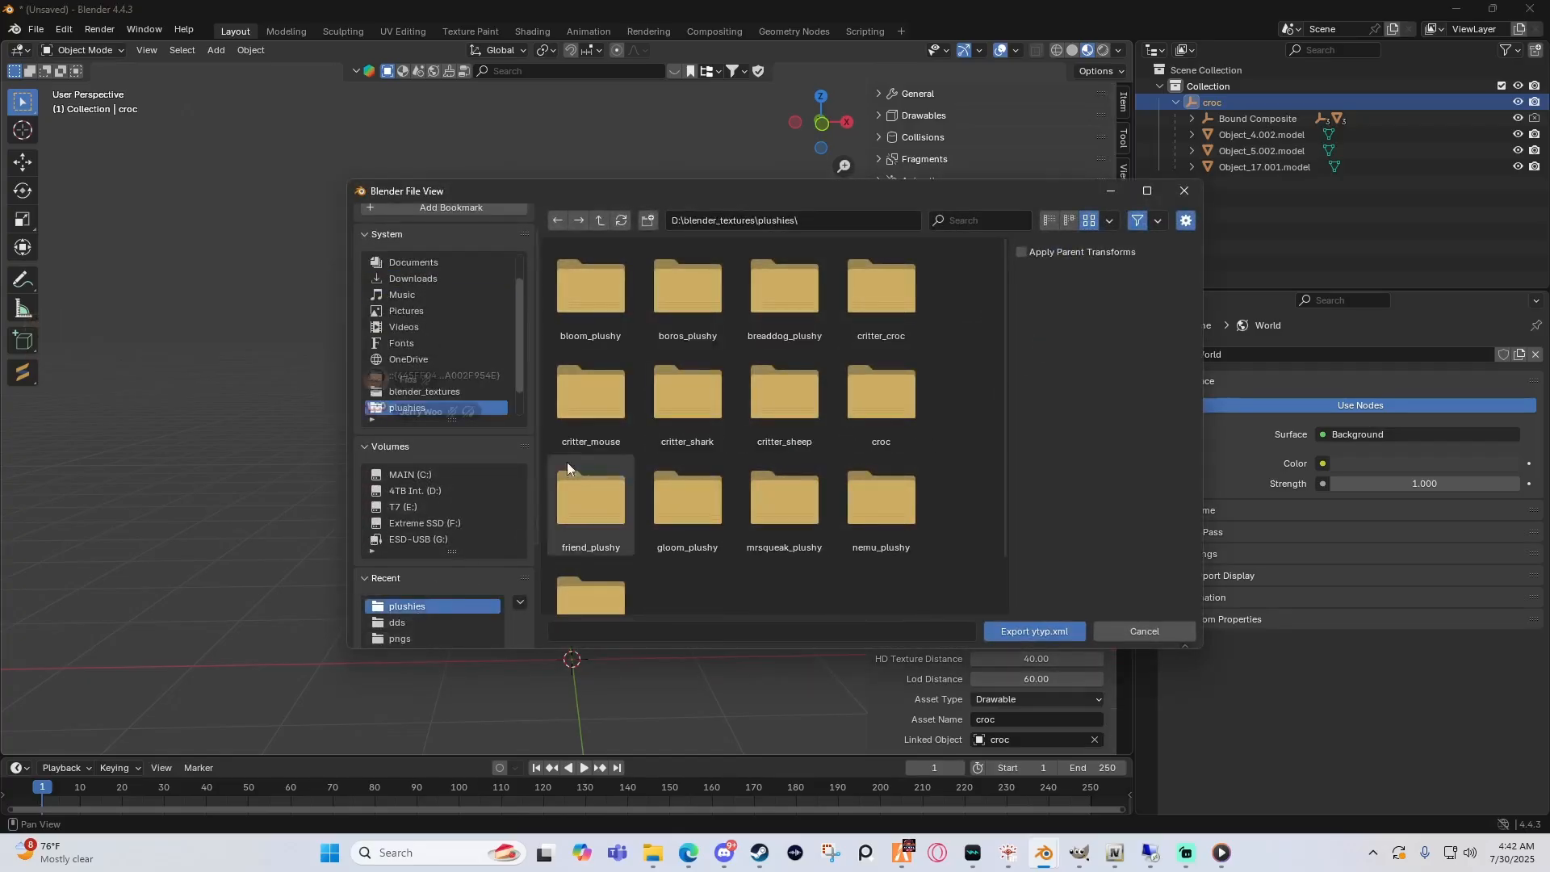
pyautogui.scroll(-2, 727, 501)
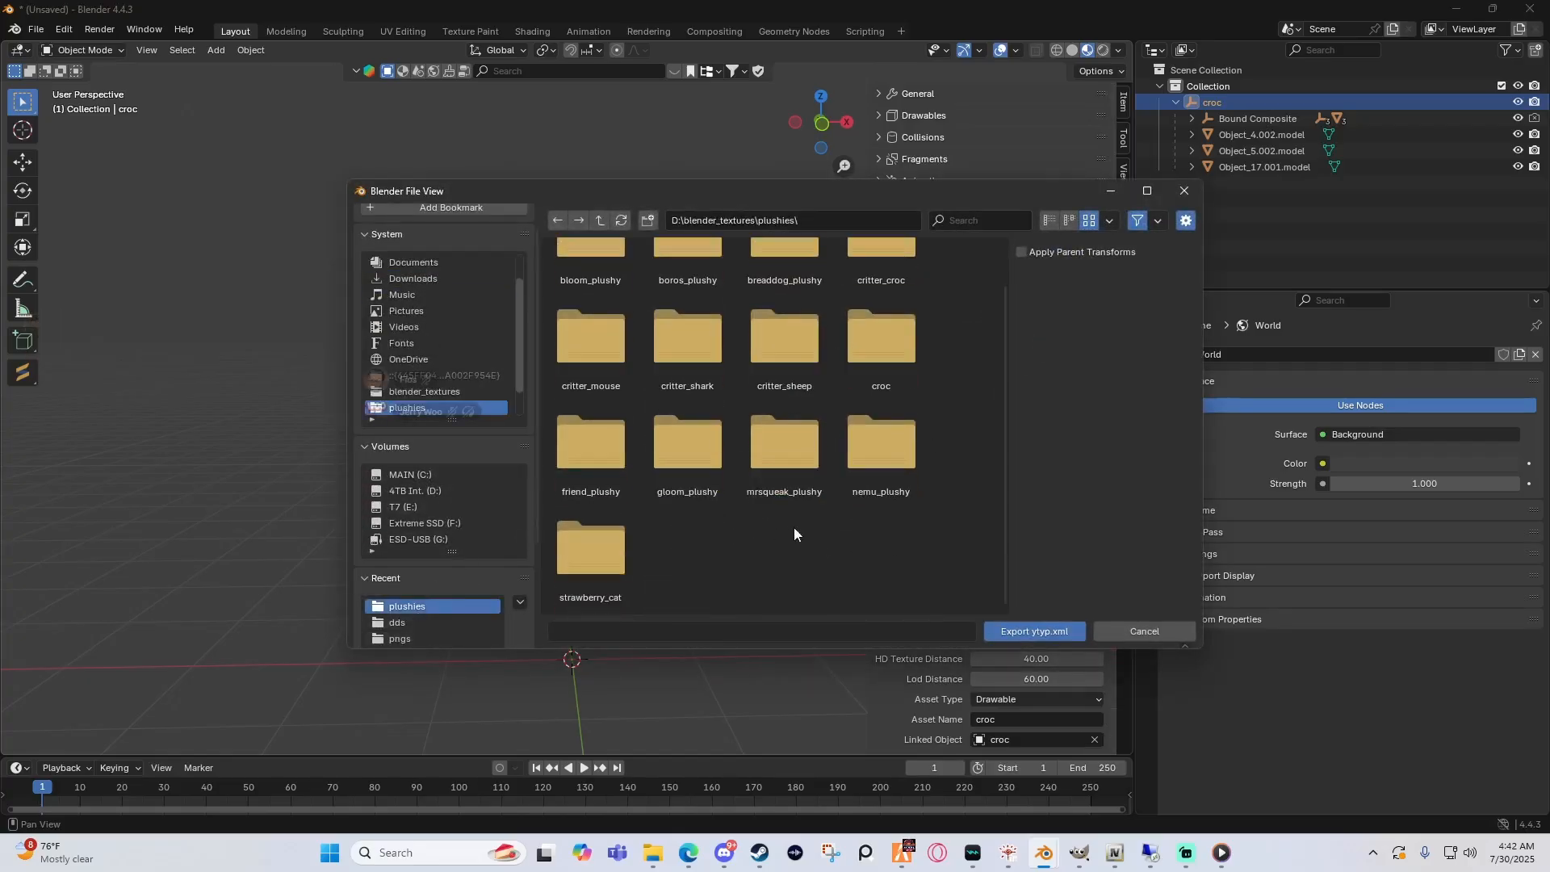
pyautogui.click(1034, 632)
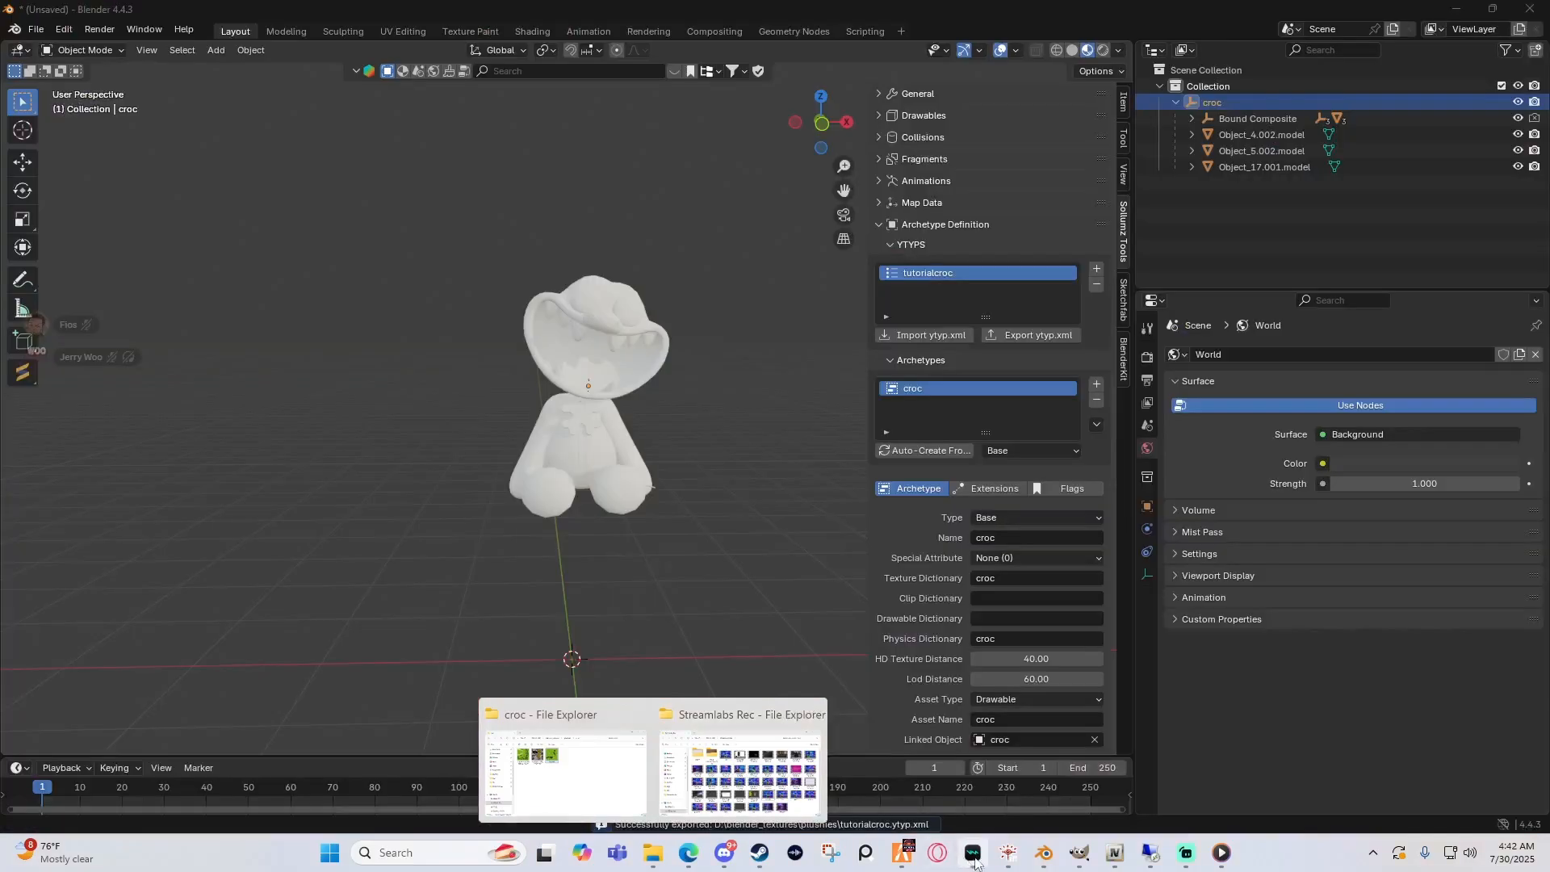
# Step: Switch to RPF Explorer, refresh the plushies folder and import the tutorialcroc.ytyp XML file
pyautogui.click(1008, 852)
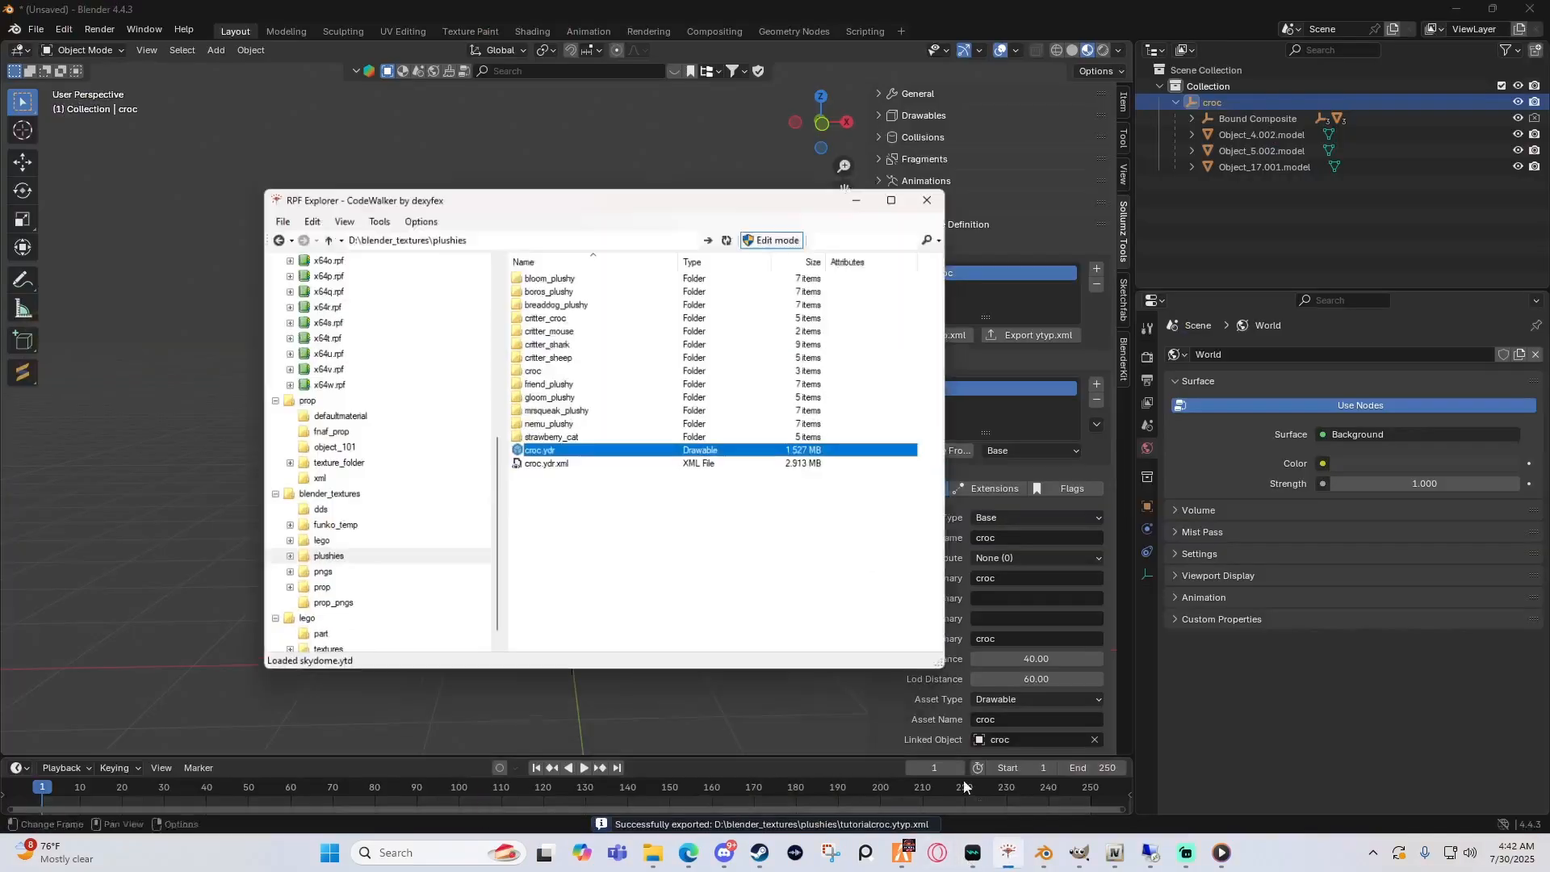
pyautogui.click(722, 217)
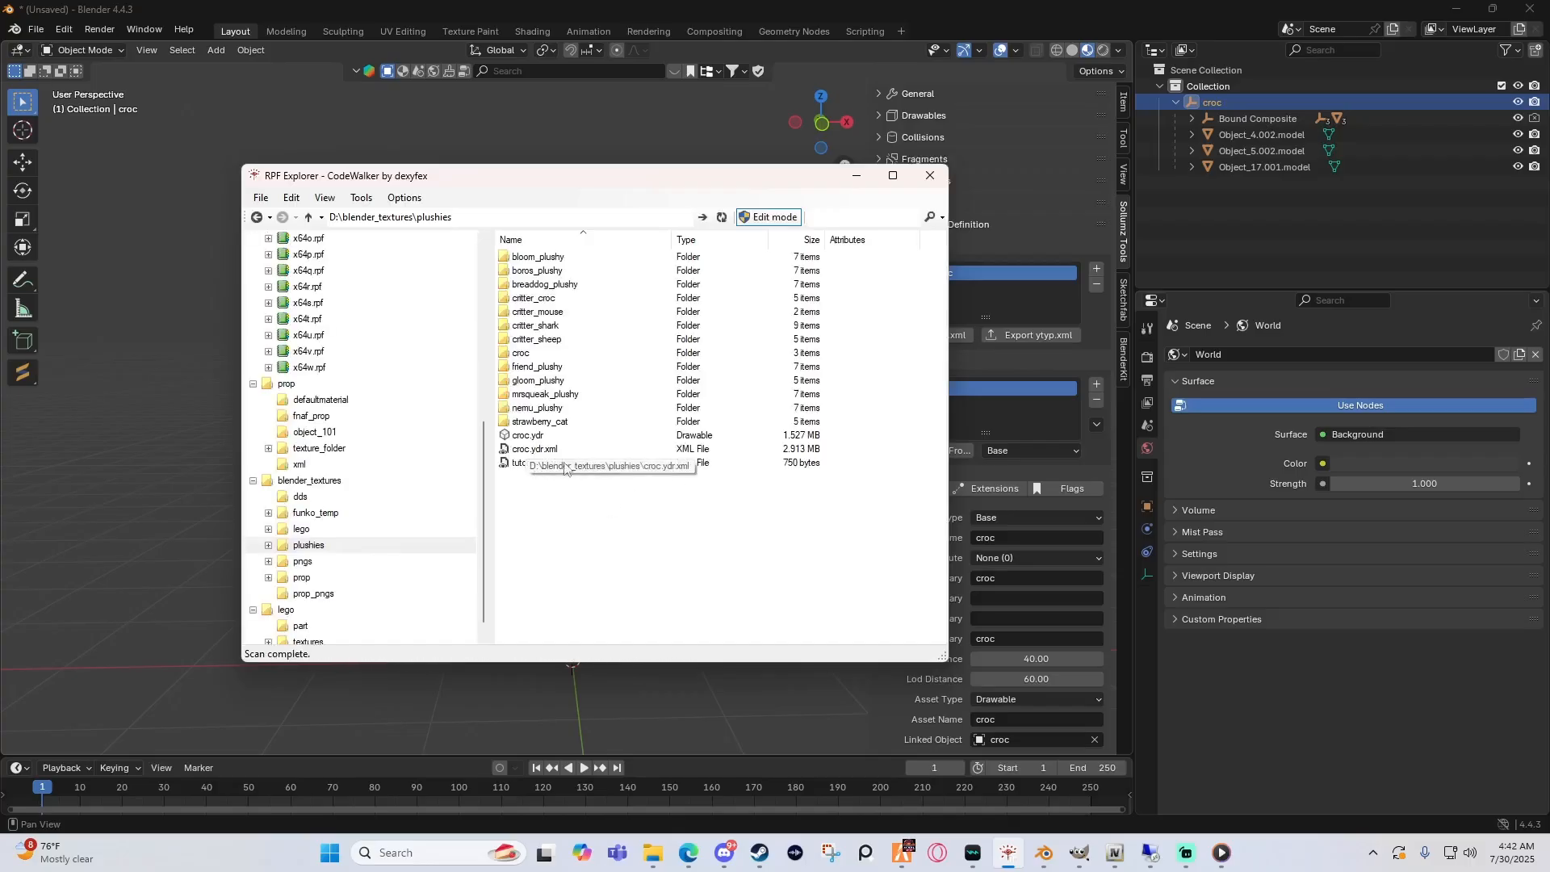
pyautogui.click(549, 463)
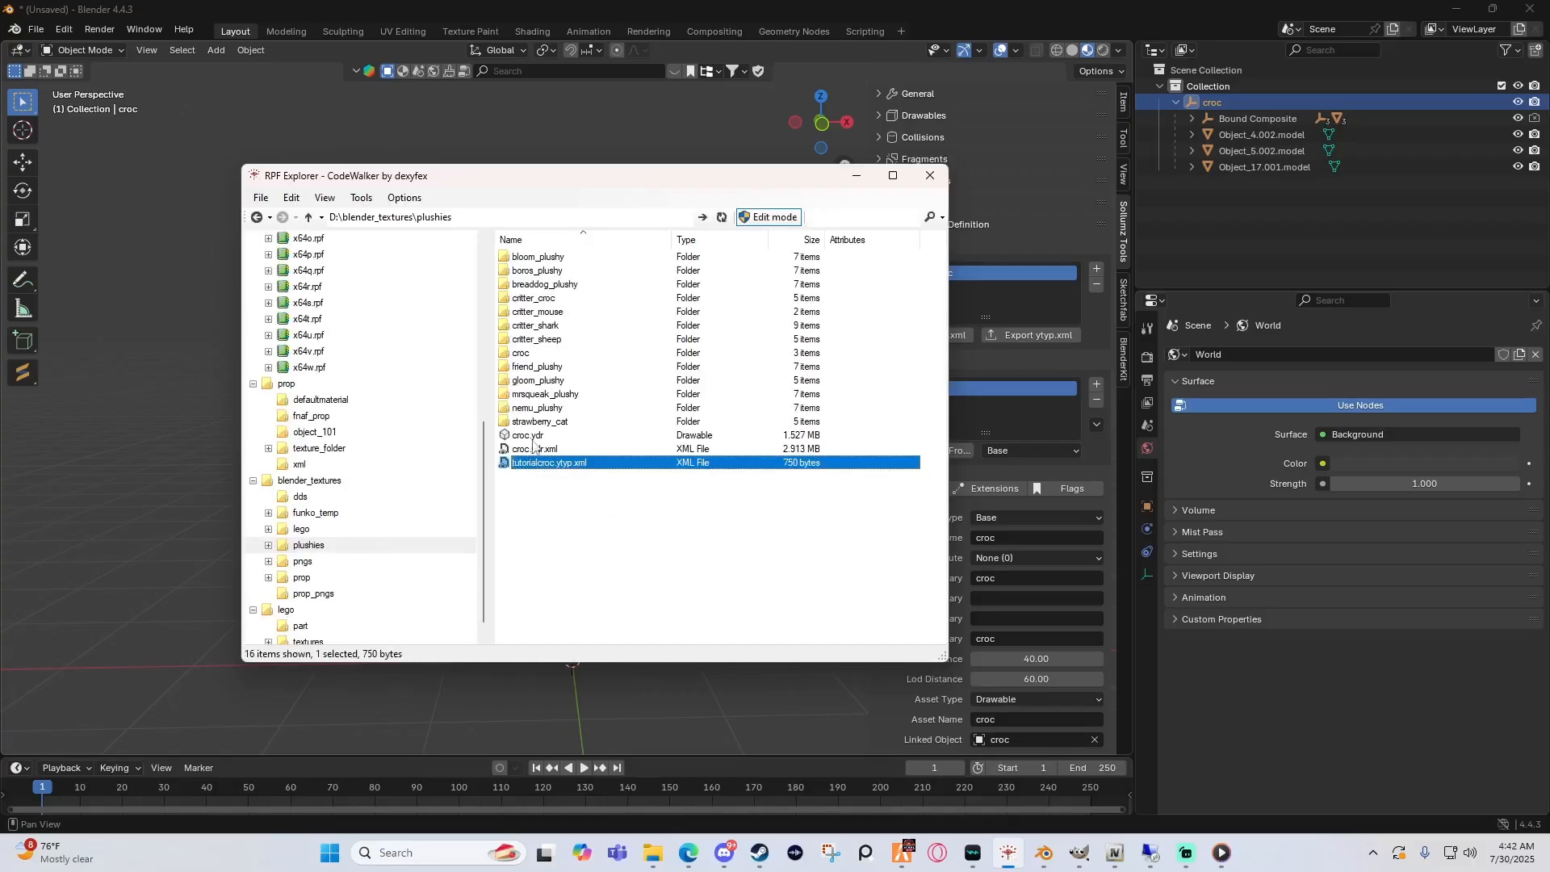
pyautogui.rightClick(532, 464)
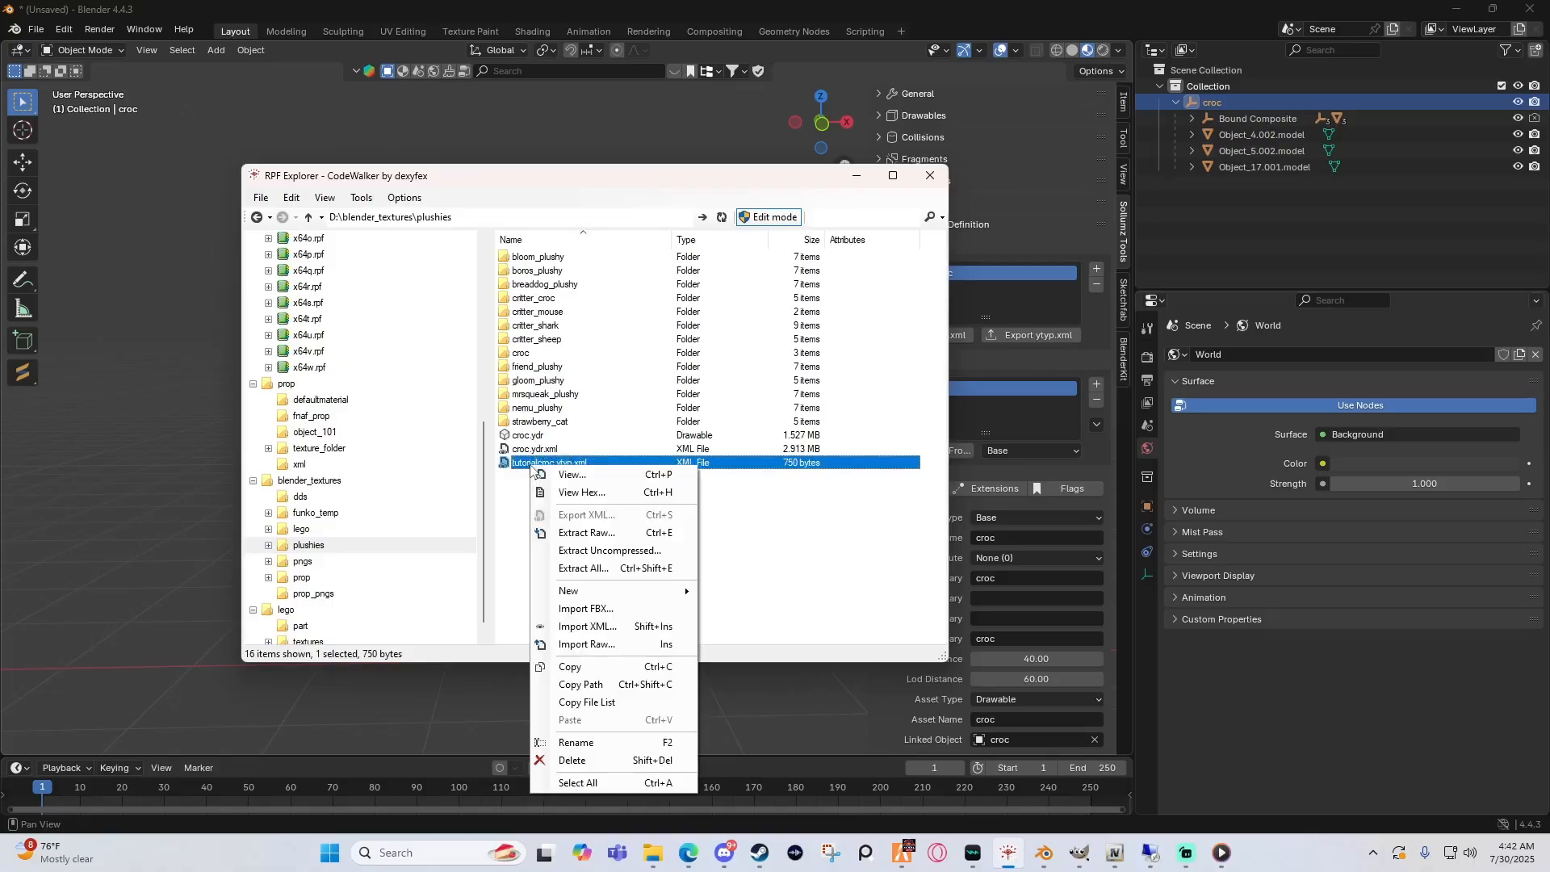
pyautogui.click(601, 629)
pyautogui.scroll(-2, 495, 517)
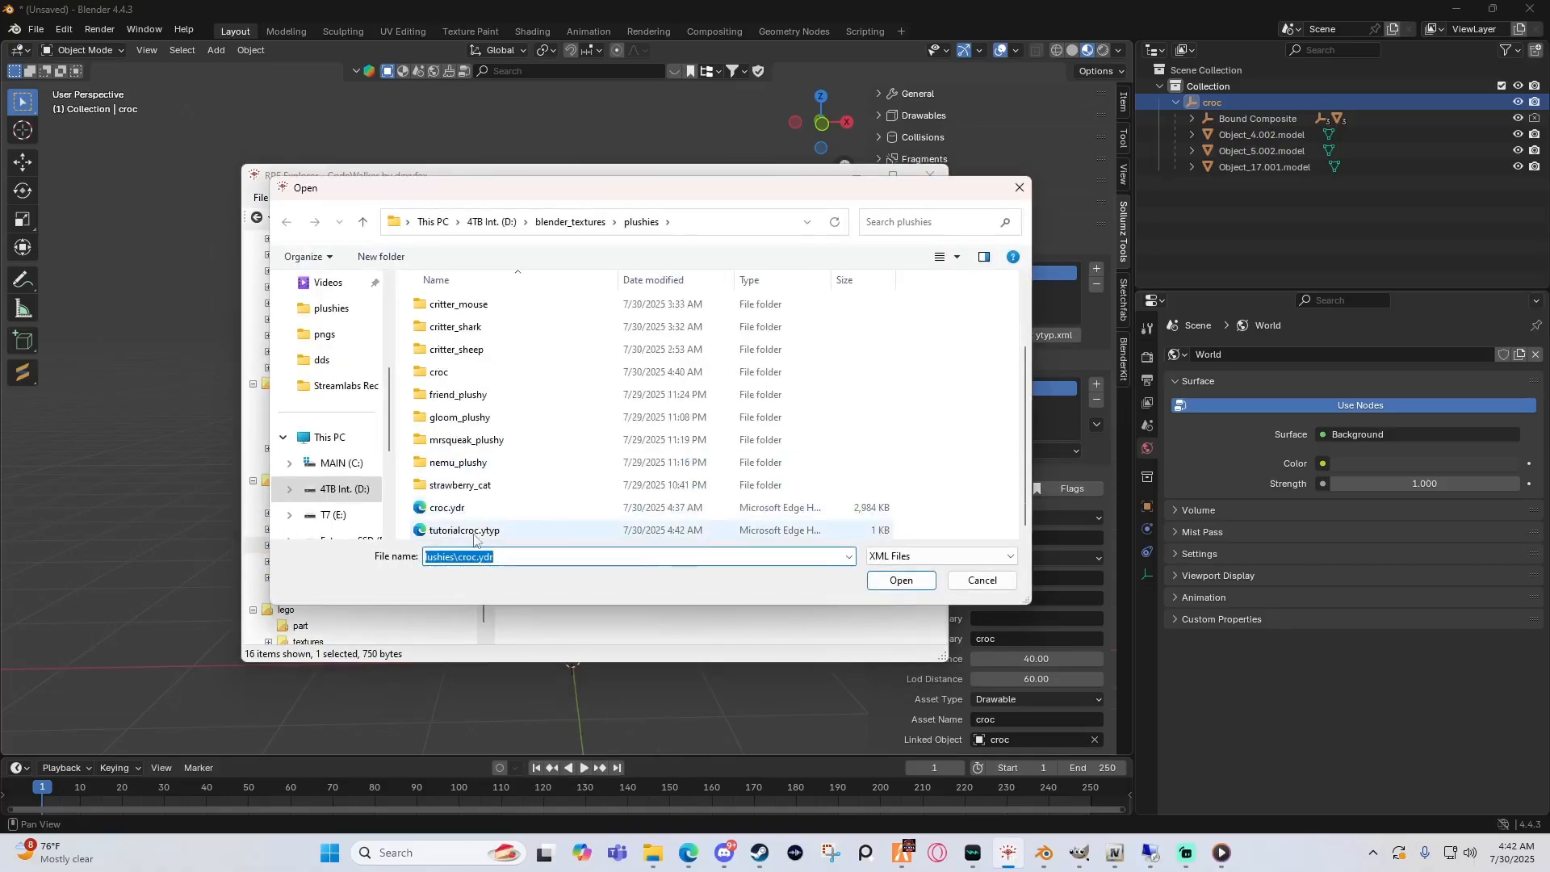
pyautogui.click(487, 532)
pyautogui.click(918, 584)
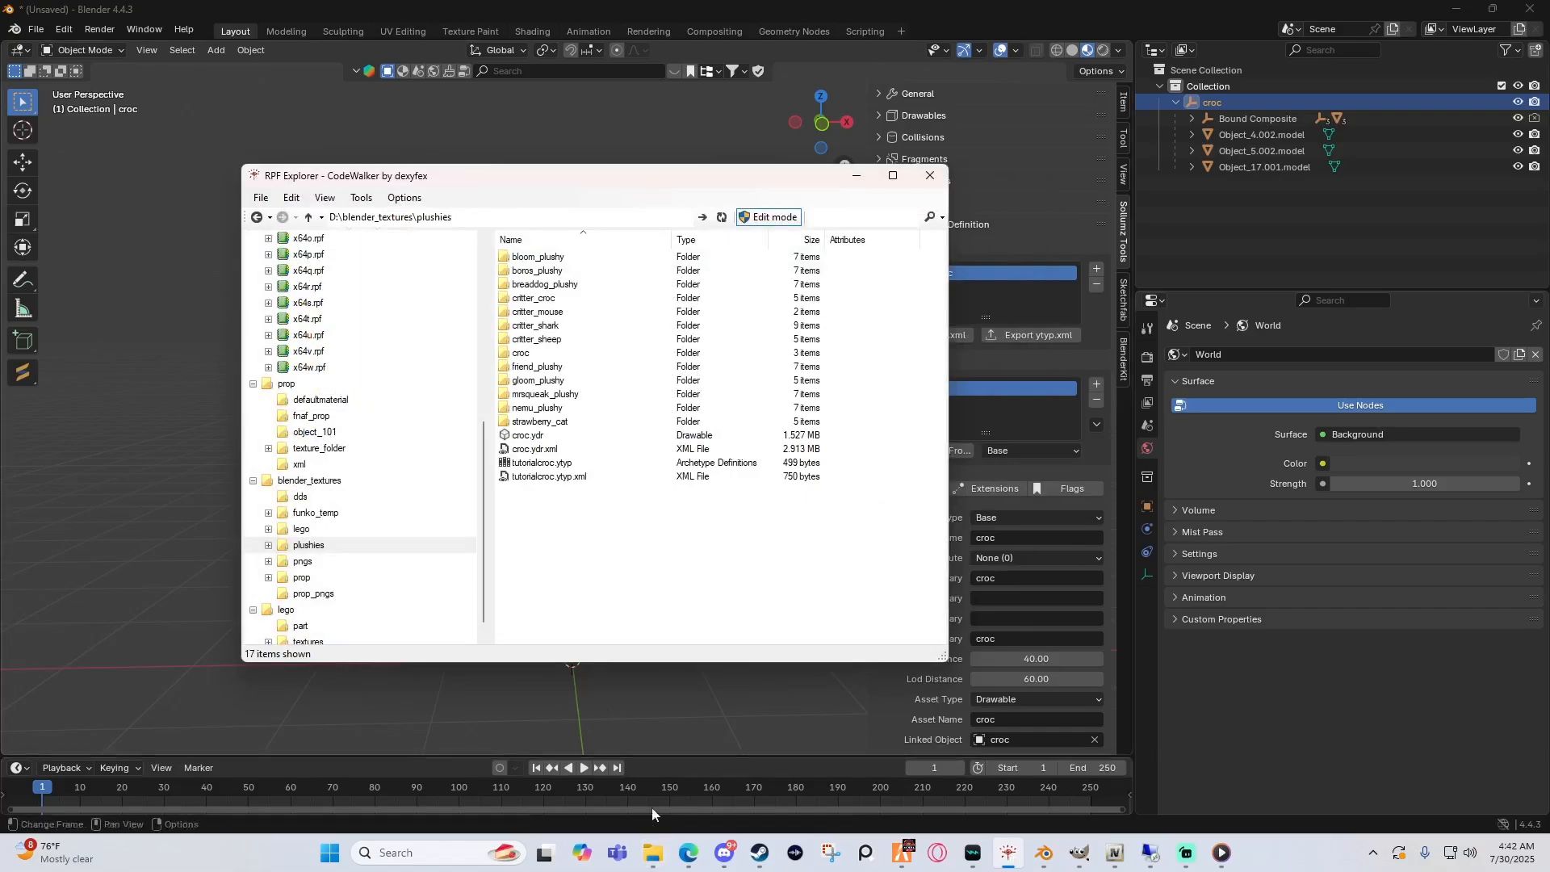
# Step: Switch to File Explorer, go to the blender_textures\plushies folder and check the tutorialcroc.ytyp files
pyautogui.moveTo(652, 853)
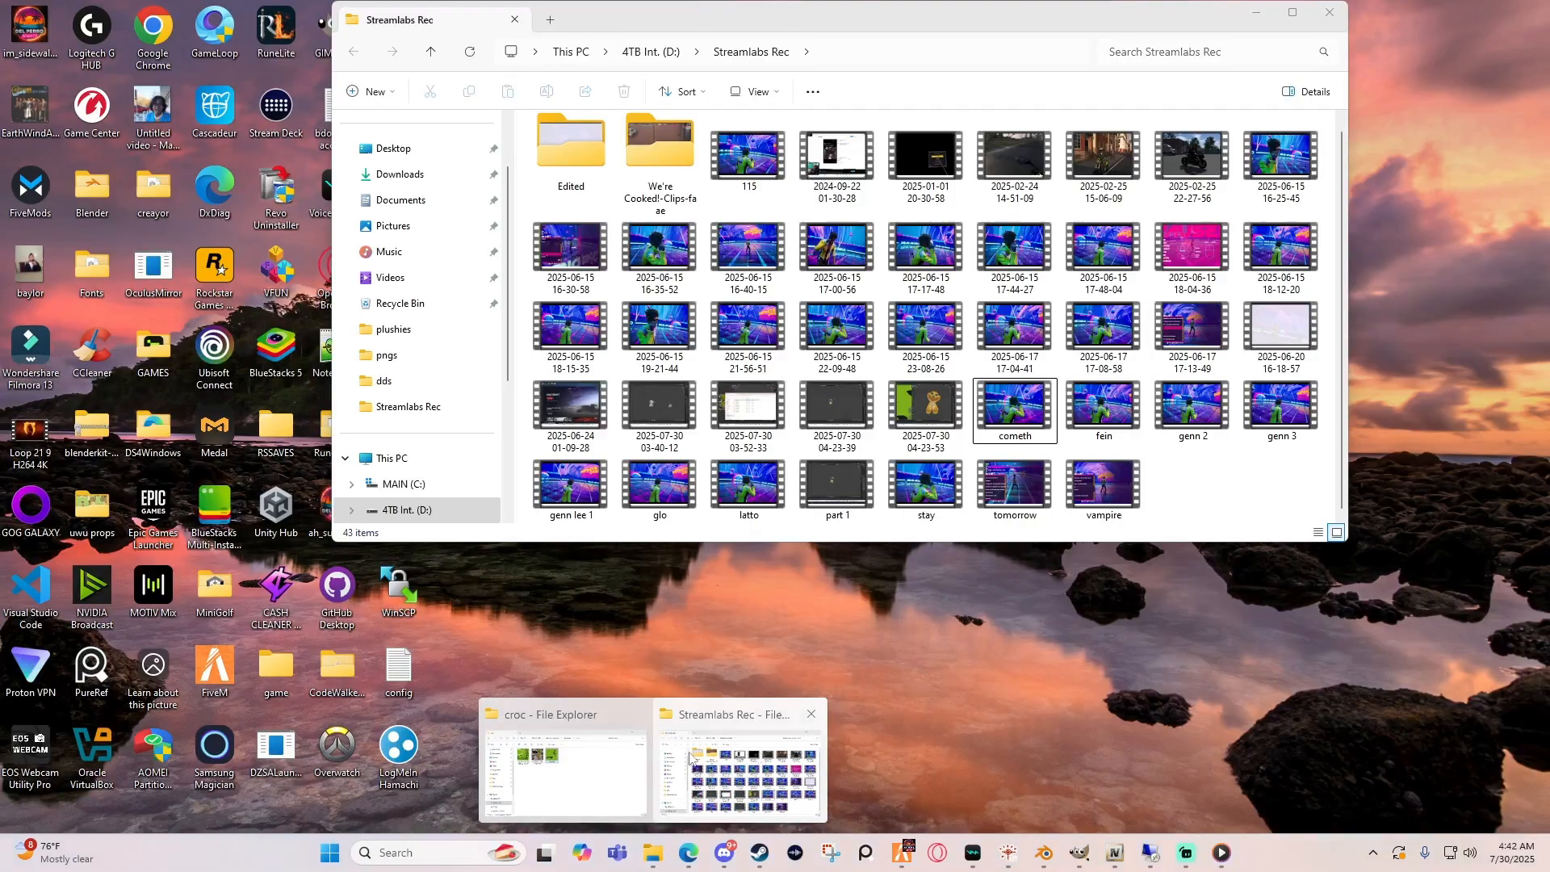
pyautogui.click(565, 772)
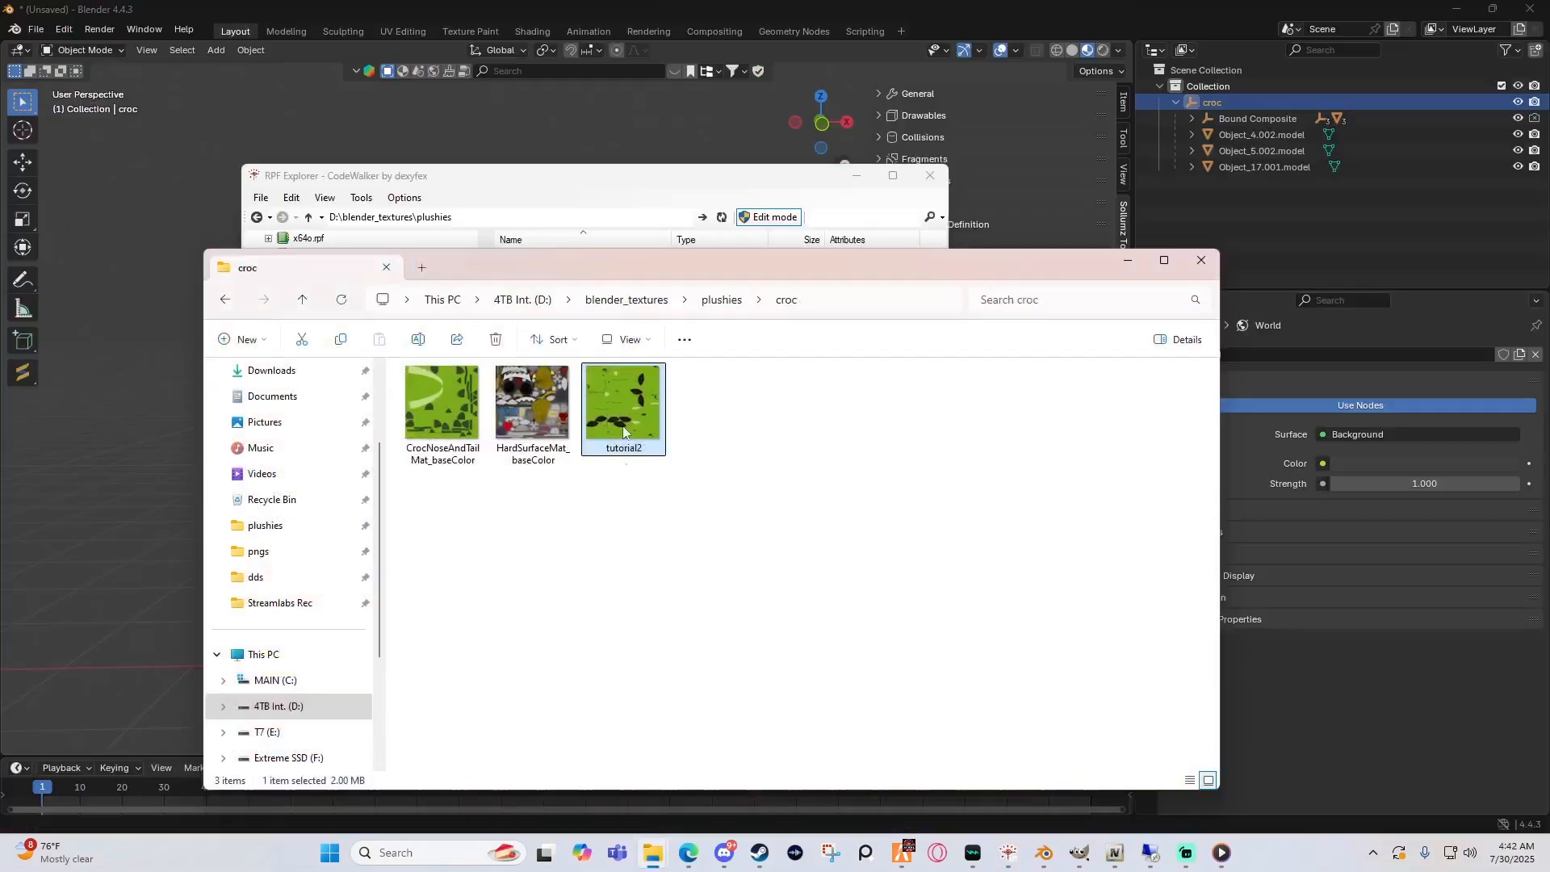
pyautogui.click(616, 300)
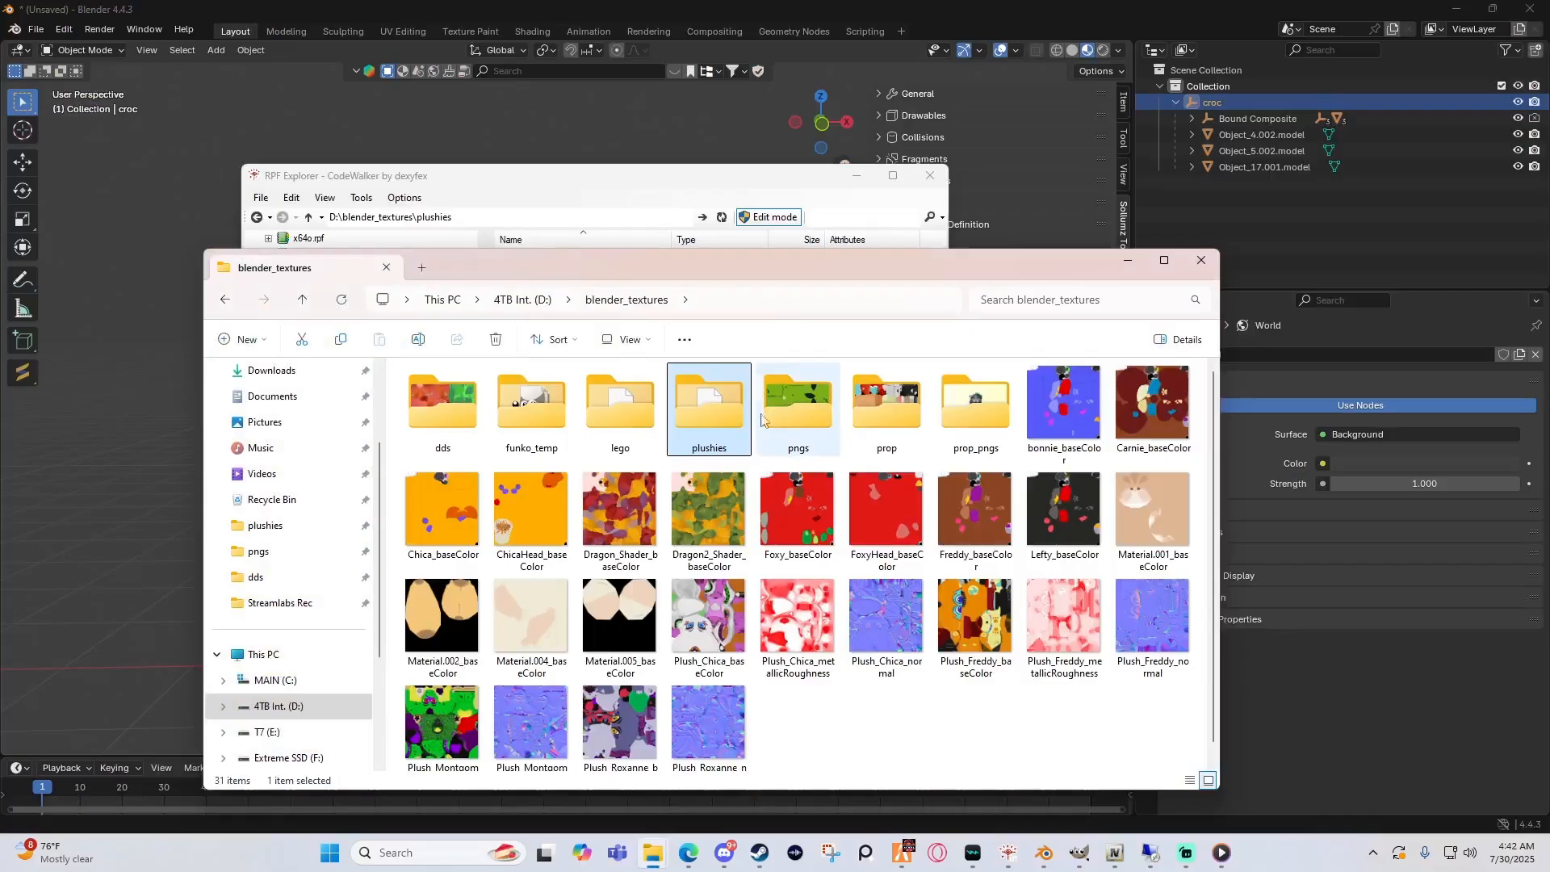
pyautogui.doubleClick(686, 412)
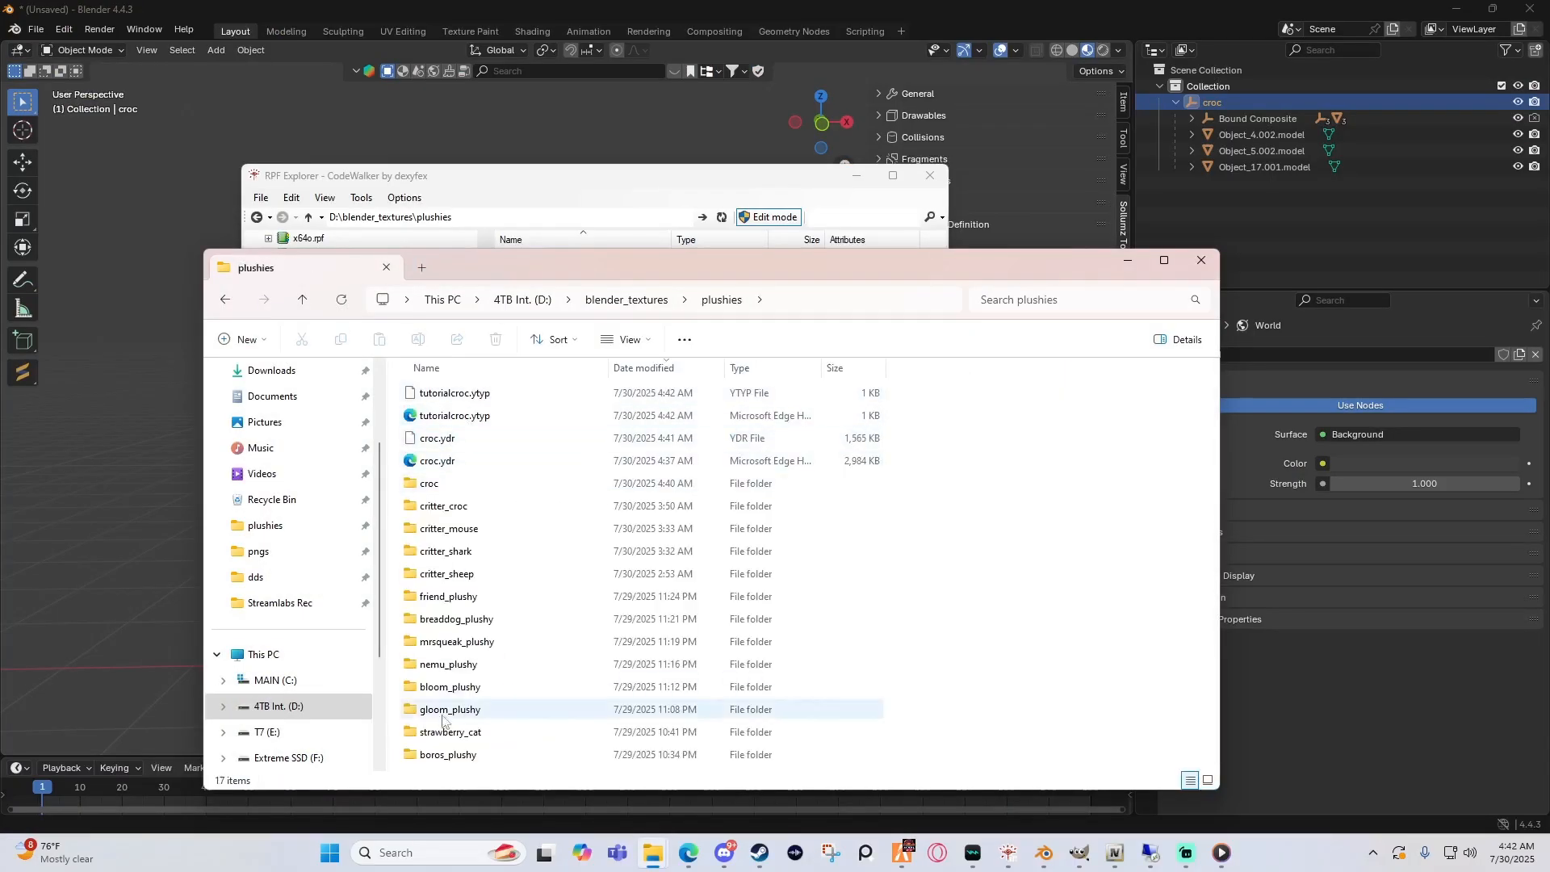
pyautogui.click(447, 416)
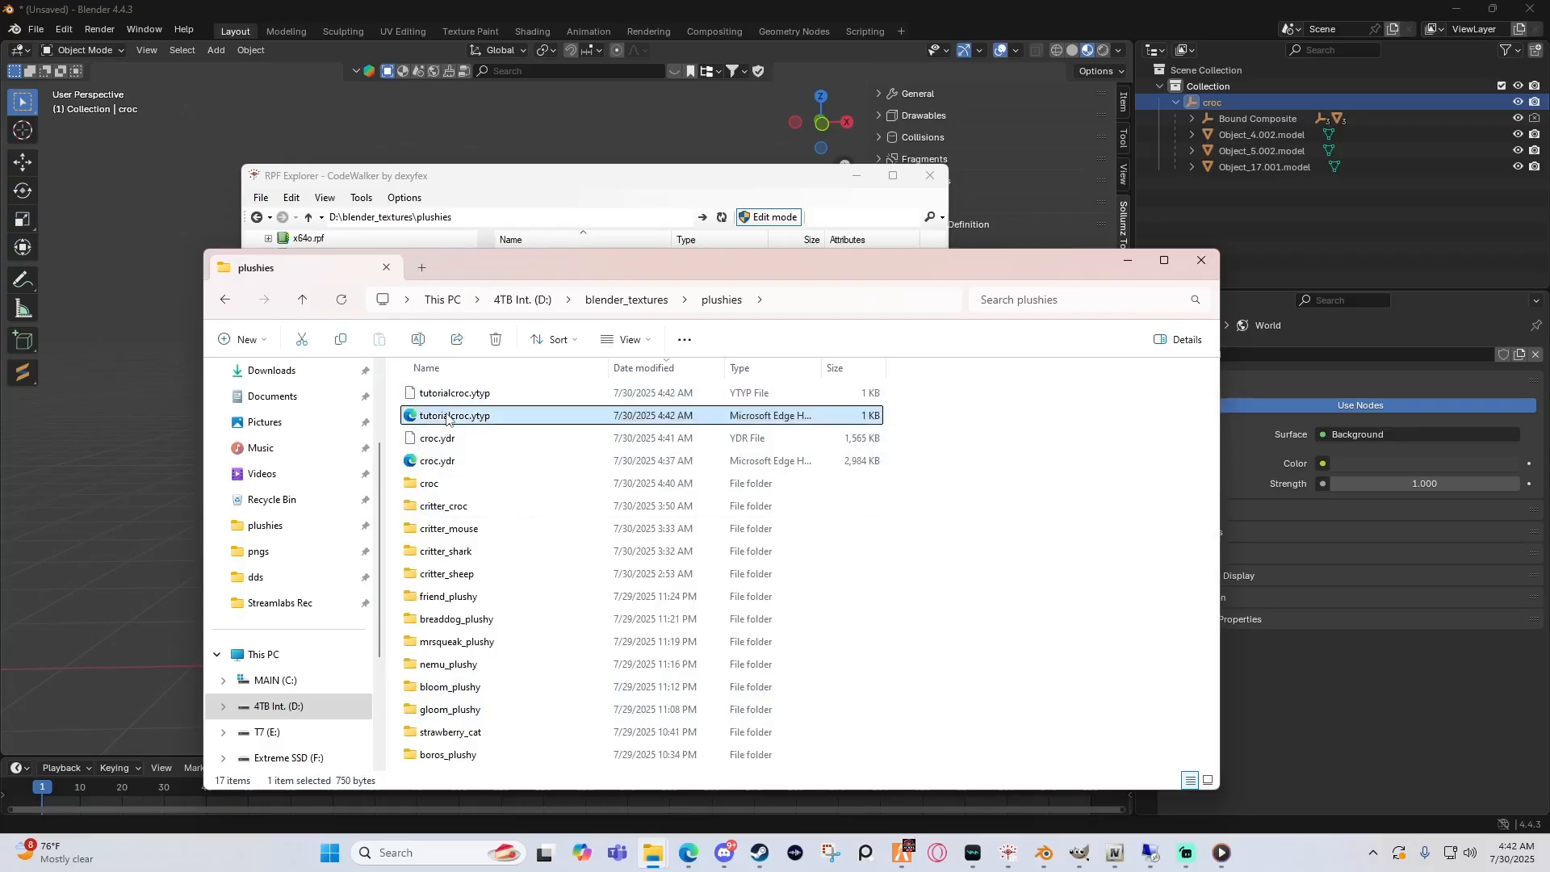
pyautogui.click(461, 396)
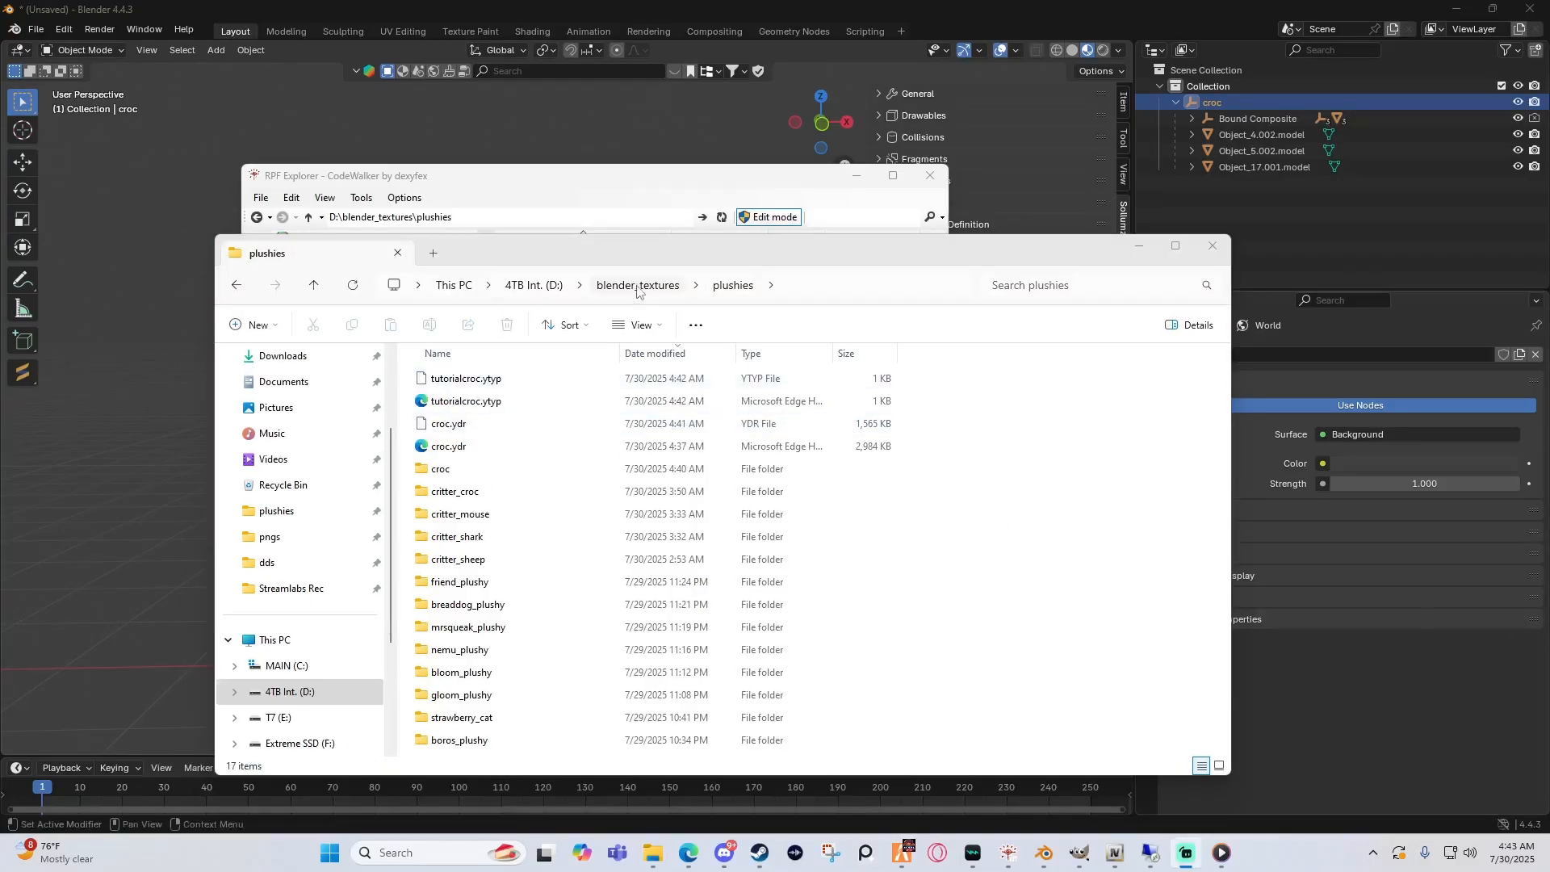
pyautogui.moveTo(631, 252); pyautogui.dragTo(636, 234)
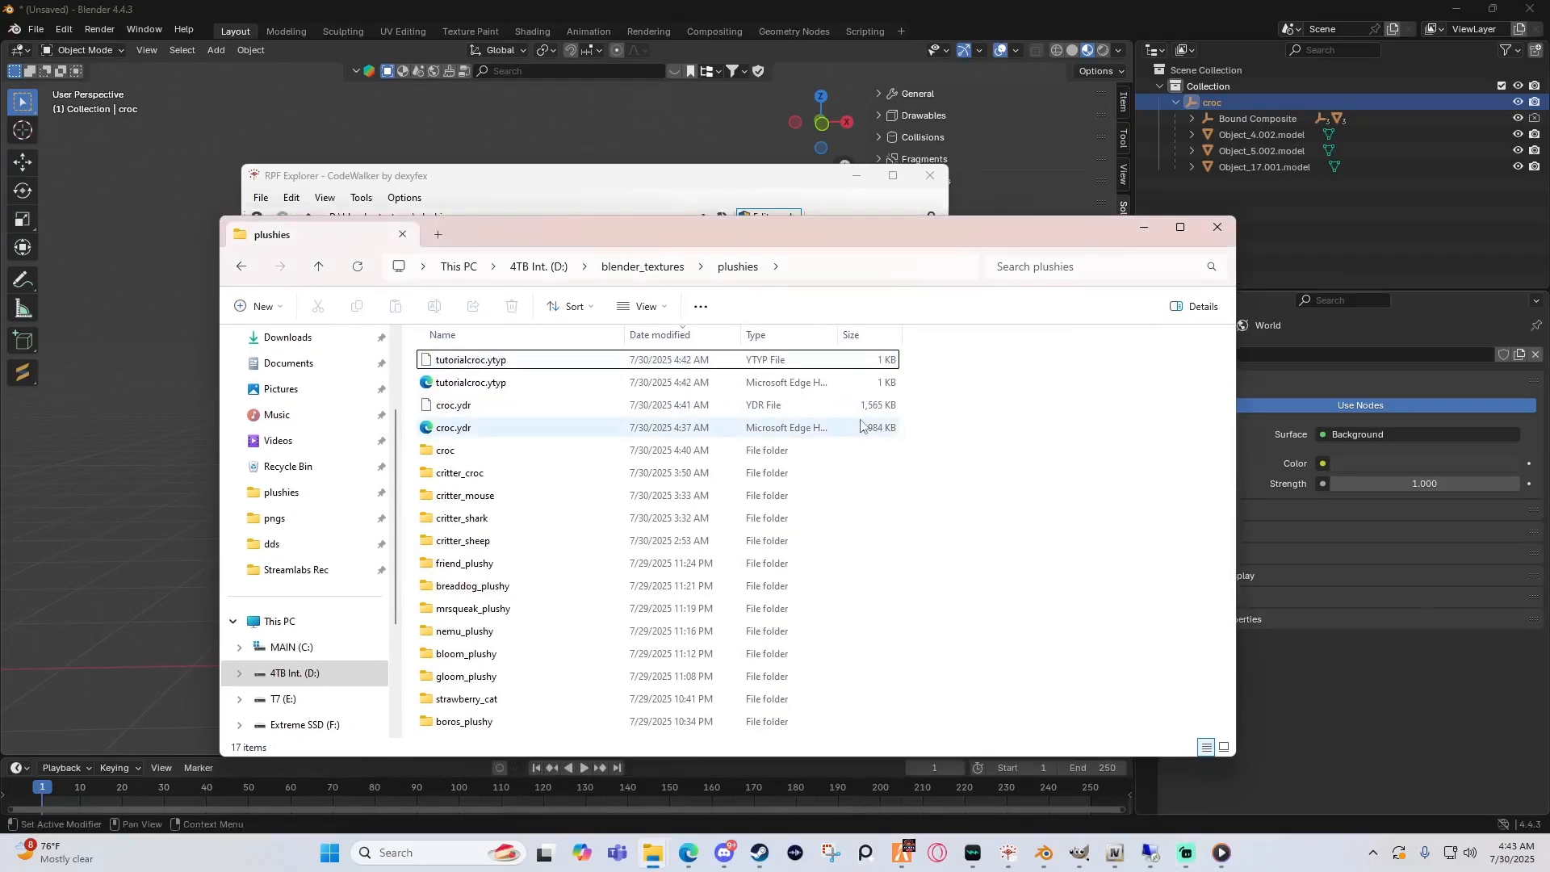
# Step: Go up to the blender_textures folder, minimise File Explorer and RPF Explorer, and return to Blender
pyautogui.click(643, 266)
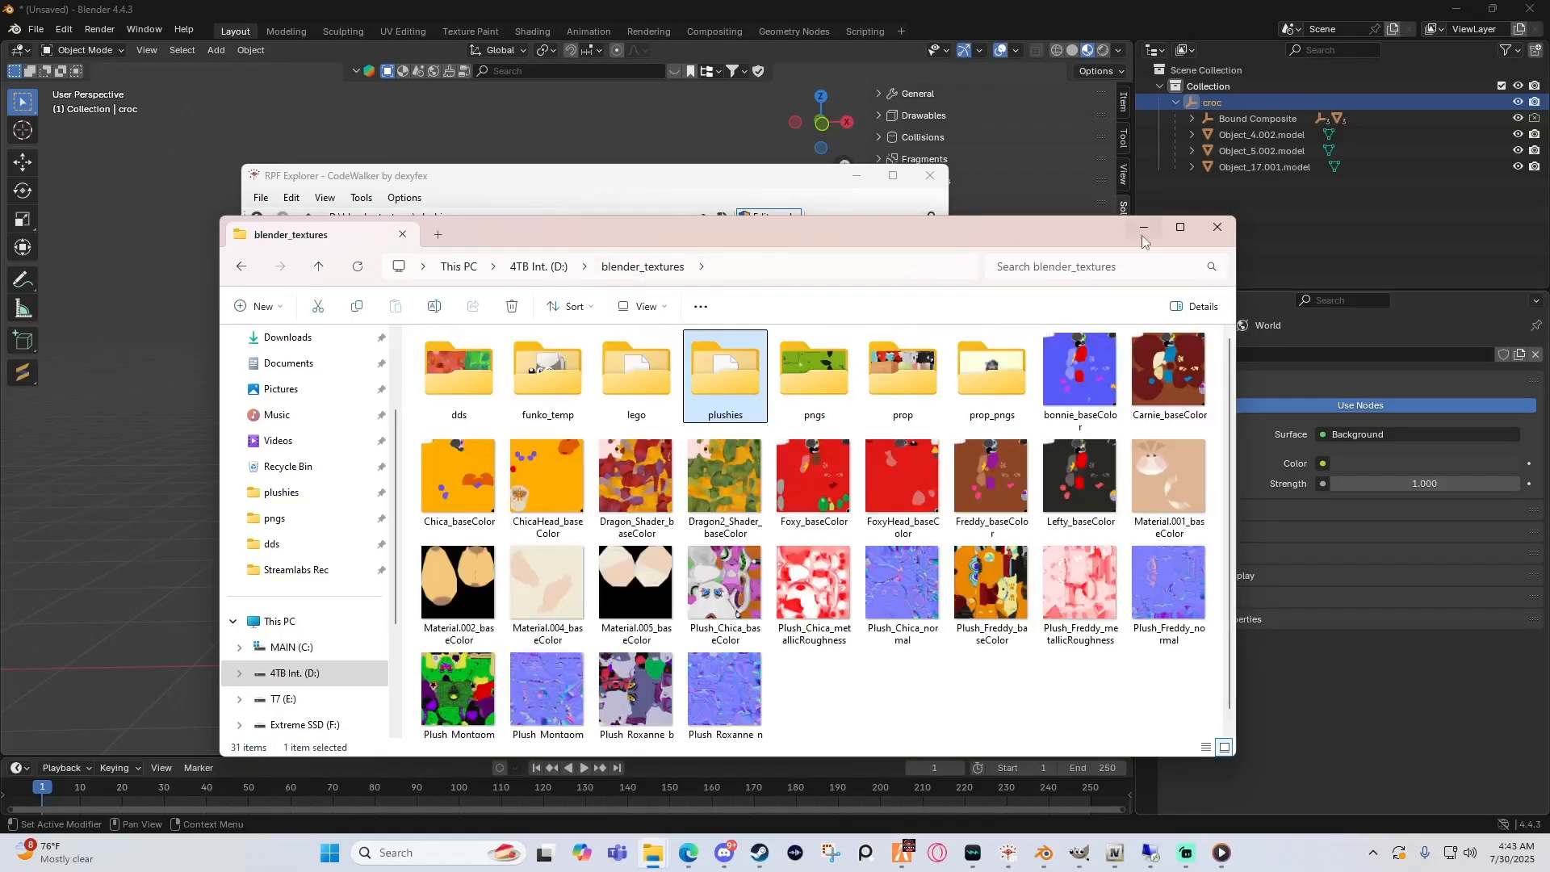
pyautogui.click(1143, 227)
pyautogui.moveTo(819, 184); pyautogui.dragTo(778, 187)
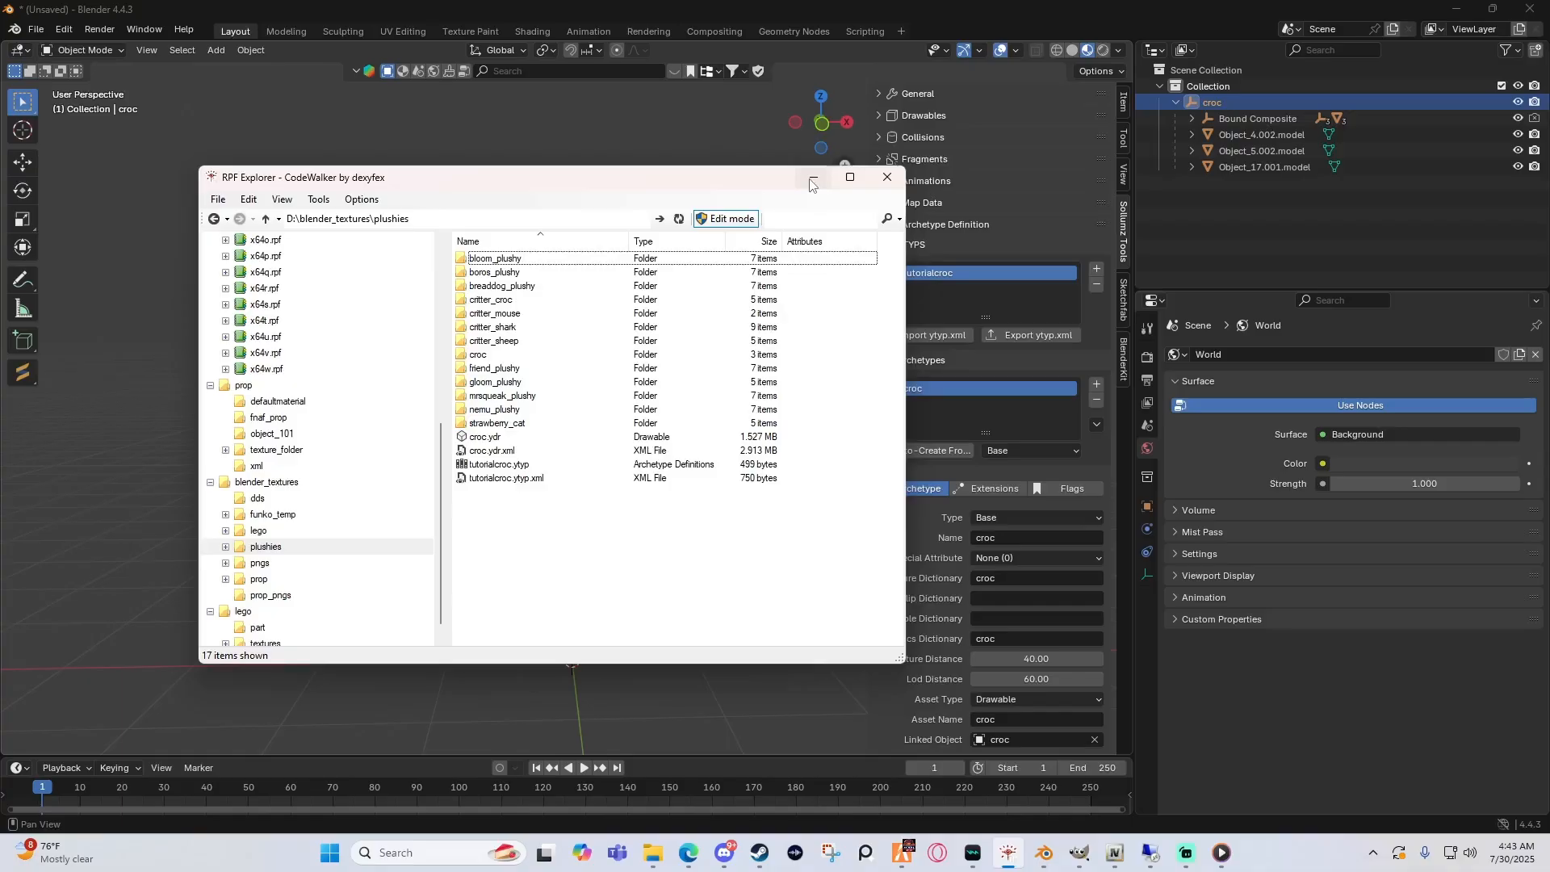
pyautogui.click(811, 185)
pyautogui.moveTo(1243, 224); pyautogui.dragTo(1282, 120)
pyautogui.click(1257, 235)
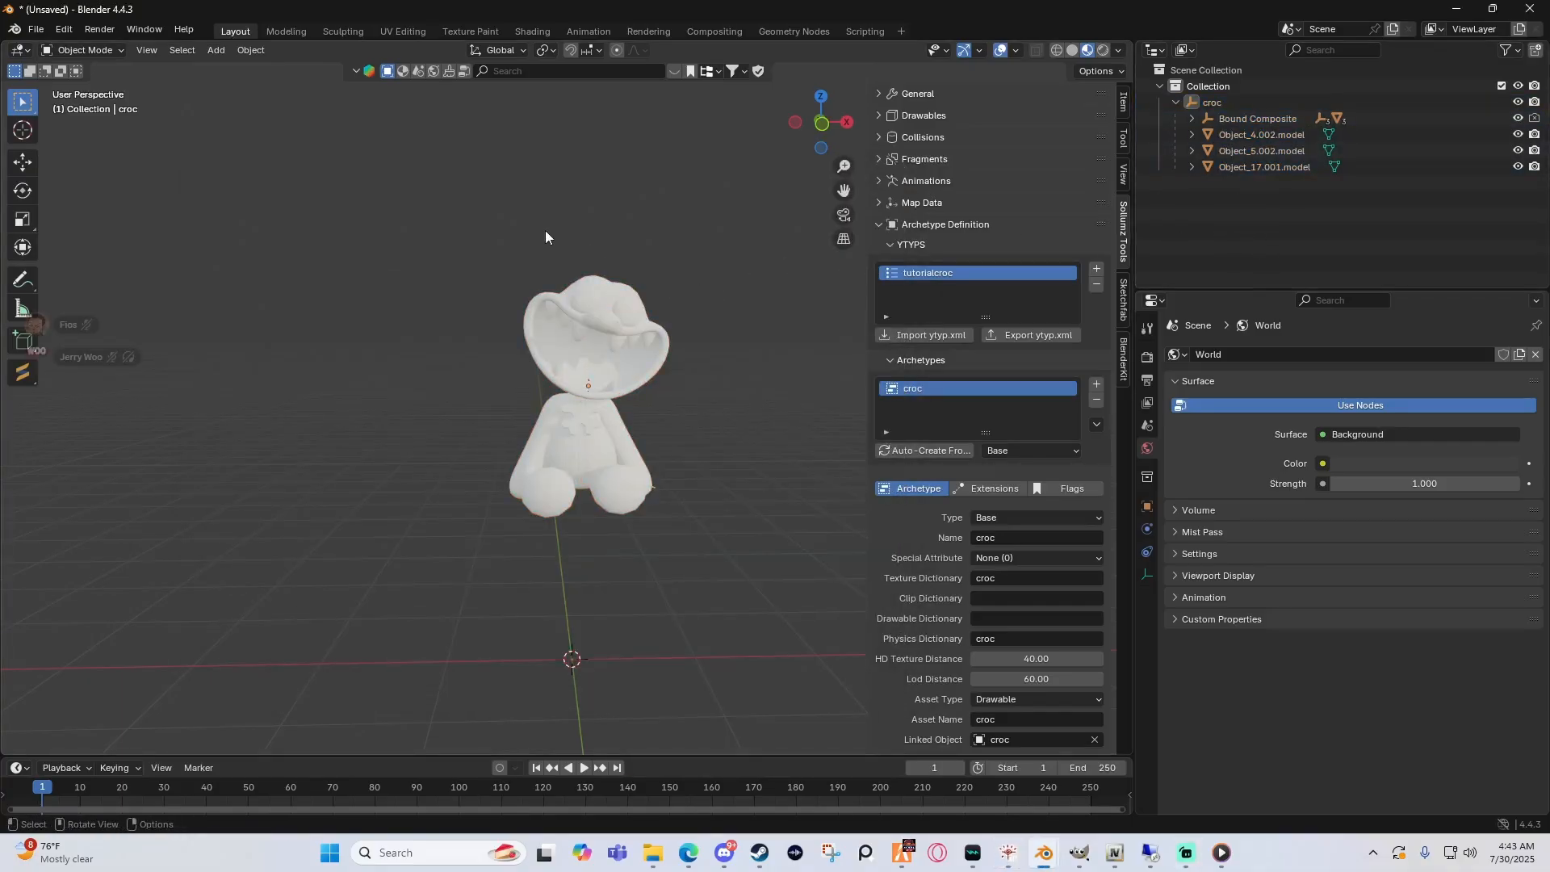
pyautogui.moveTo(545, 231); pyautogui.dragTo(568, 243, button='middle')
pyautogui.moveTo(477, 184); pyautogui.dragTo(668, 279)
pyautogui.moveTo(691, 363); pyautogui.dragTo(664, 248, button='middle')
pyautogui.press('a')
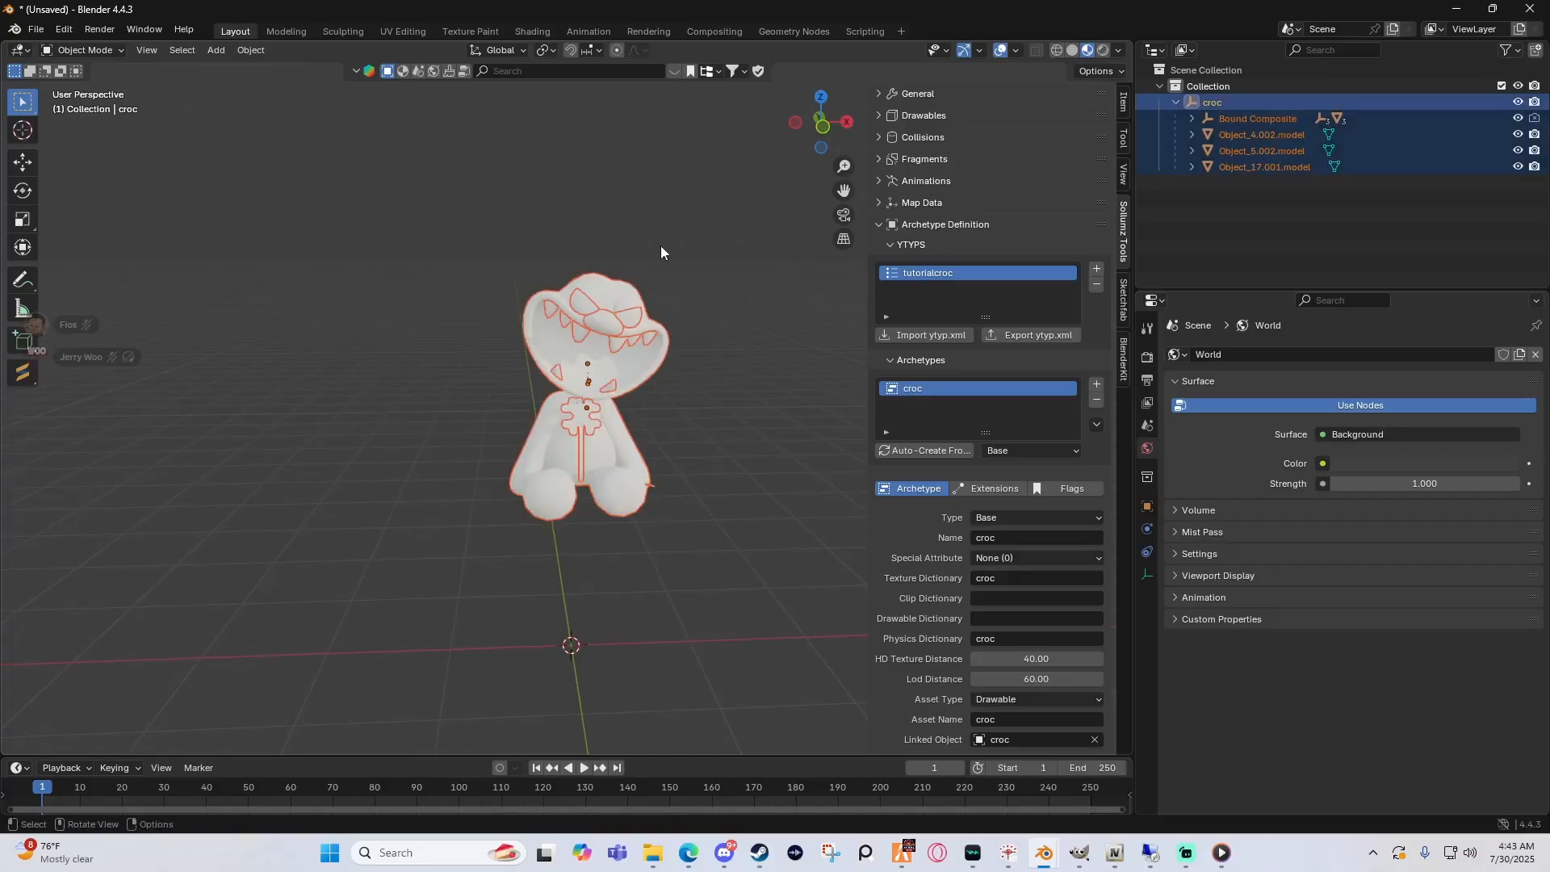
# Step: Start a new General file without saving the croc scene and delete all the default objects
pyautogui.click(35, 29)
pyautogui.moveTo(57, 45)
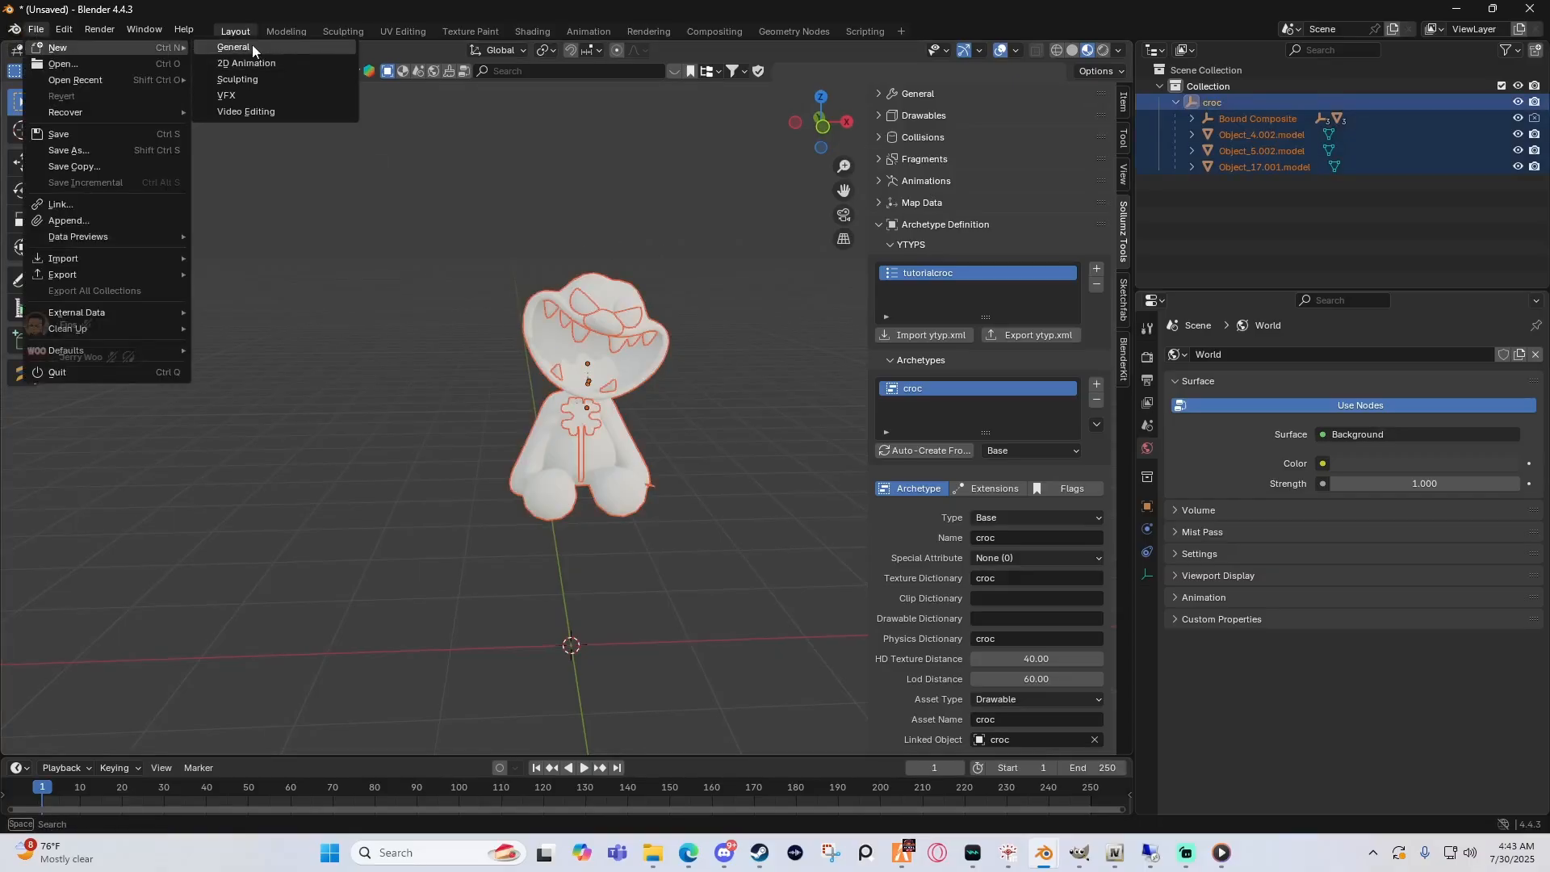
pyautogui.click(234, 50)
pyautogui.click(802, 454)
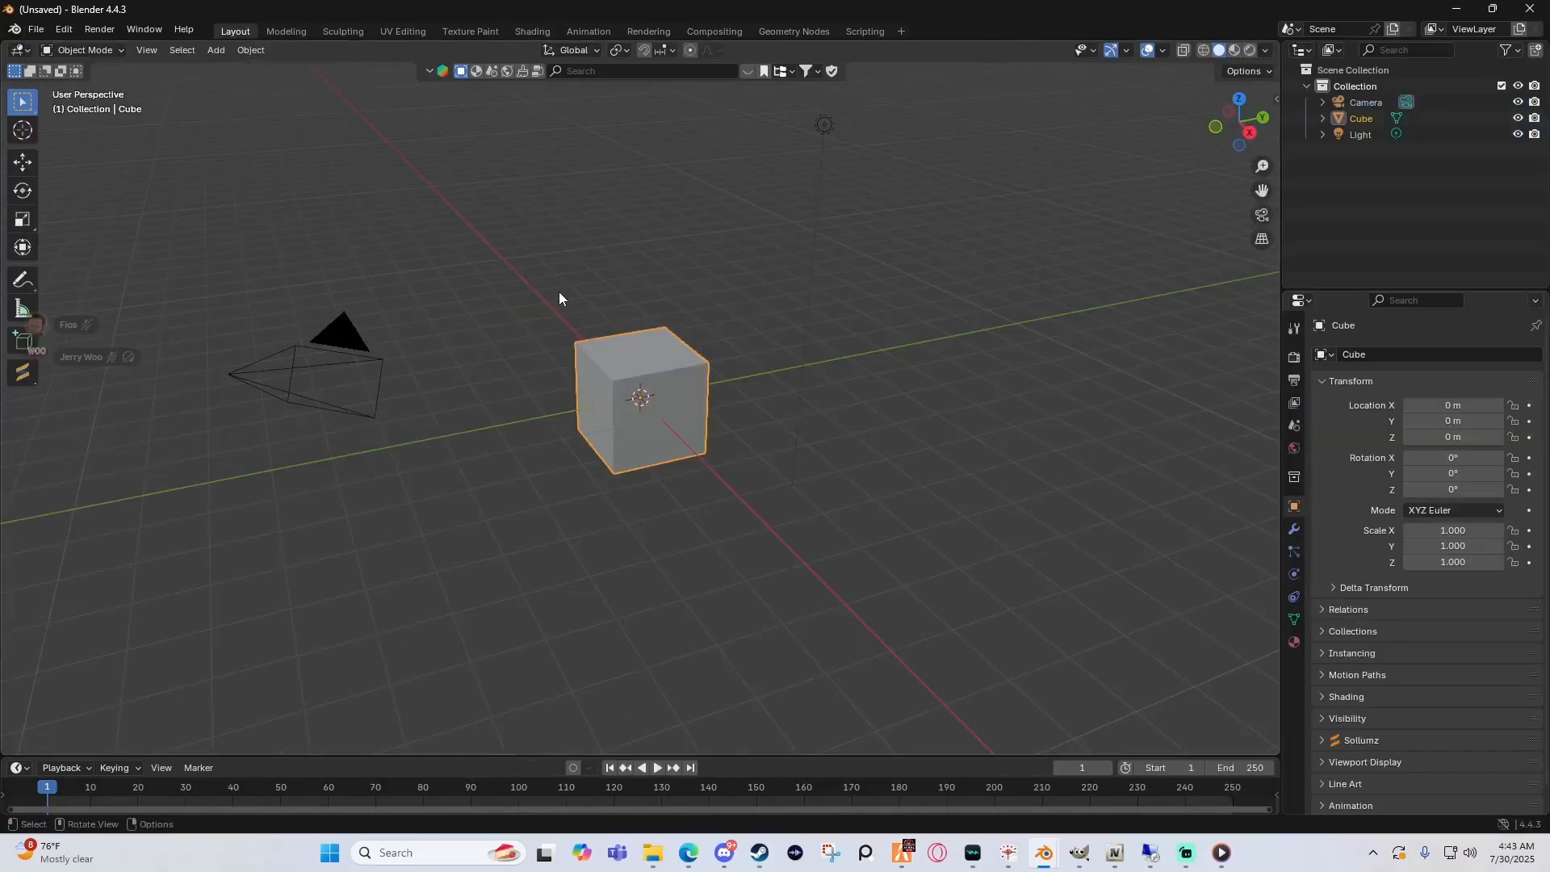
pyautogui.press('a')
pyautogui.press('Delete')
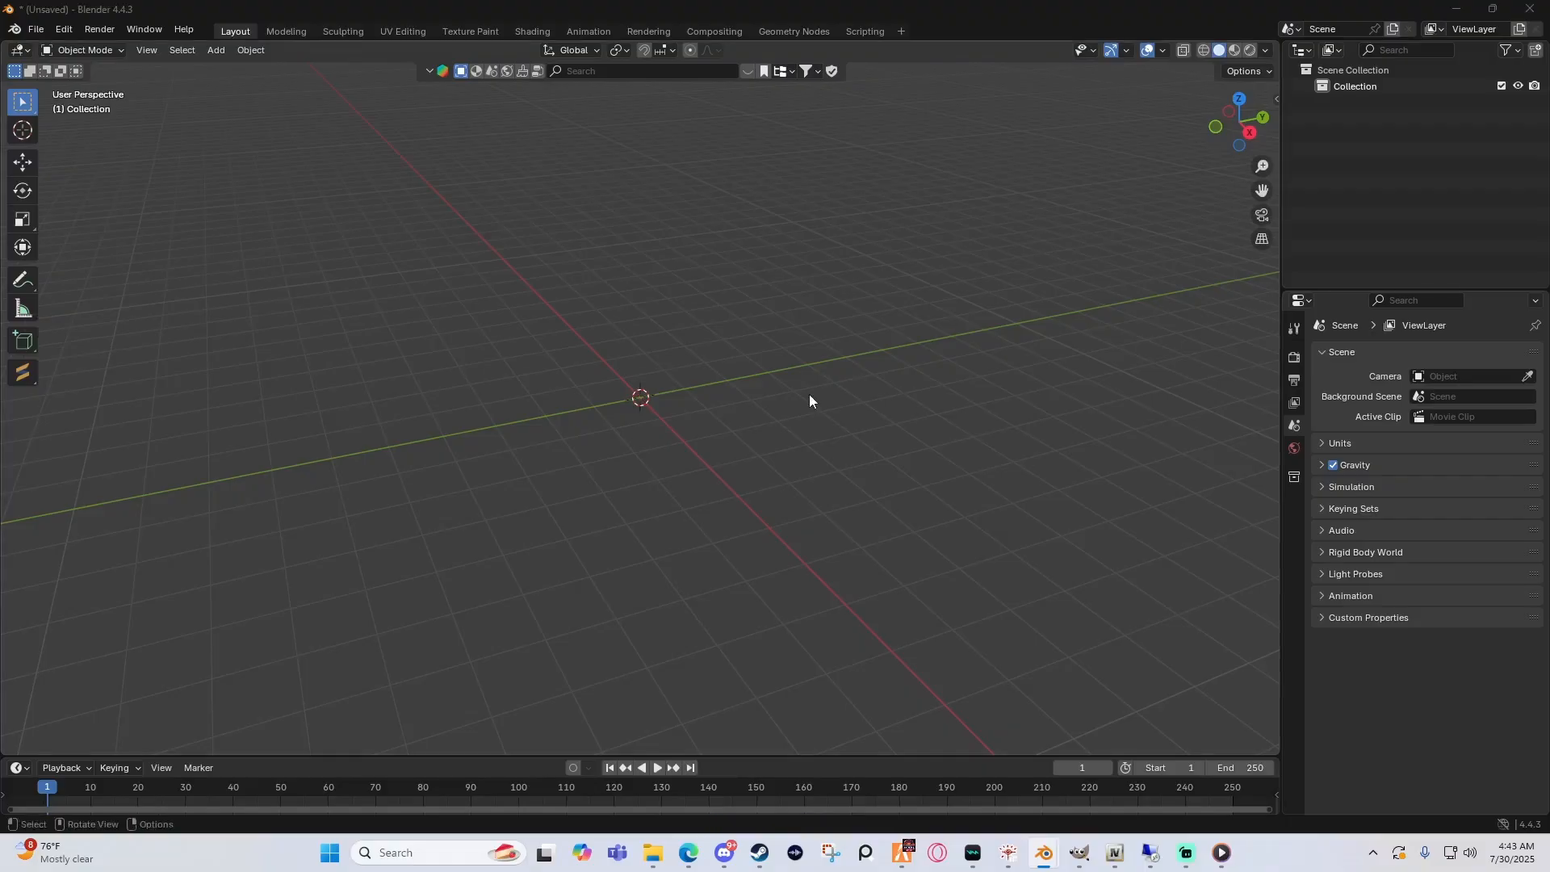
# Step: Paste the copied Bloom_Plushies_0 object into the empty scene and view it from the front
pyautogui.moveTo(809, 394); pyautogui.dragTo(632, 300, button='middle')
pyautogui.rightClick(576, 319)
pyautogui.click(554, 332)
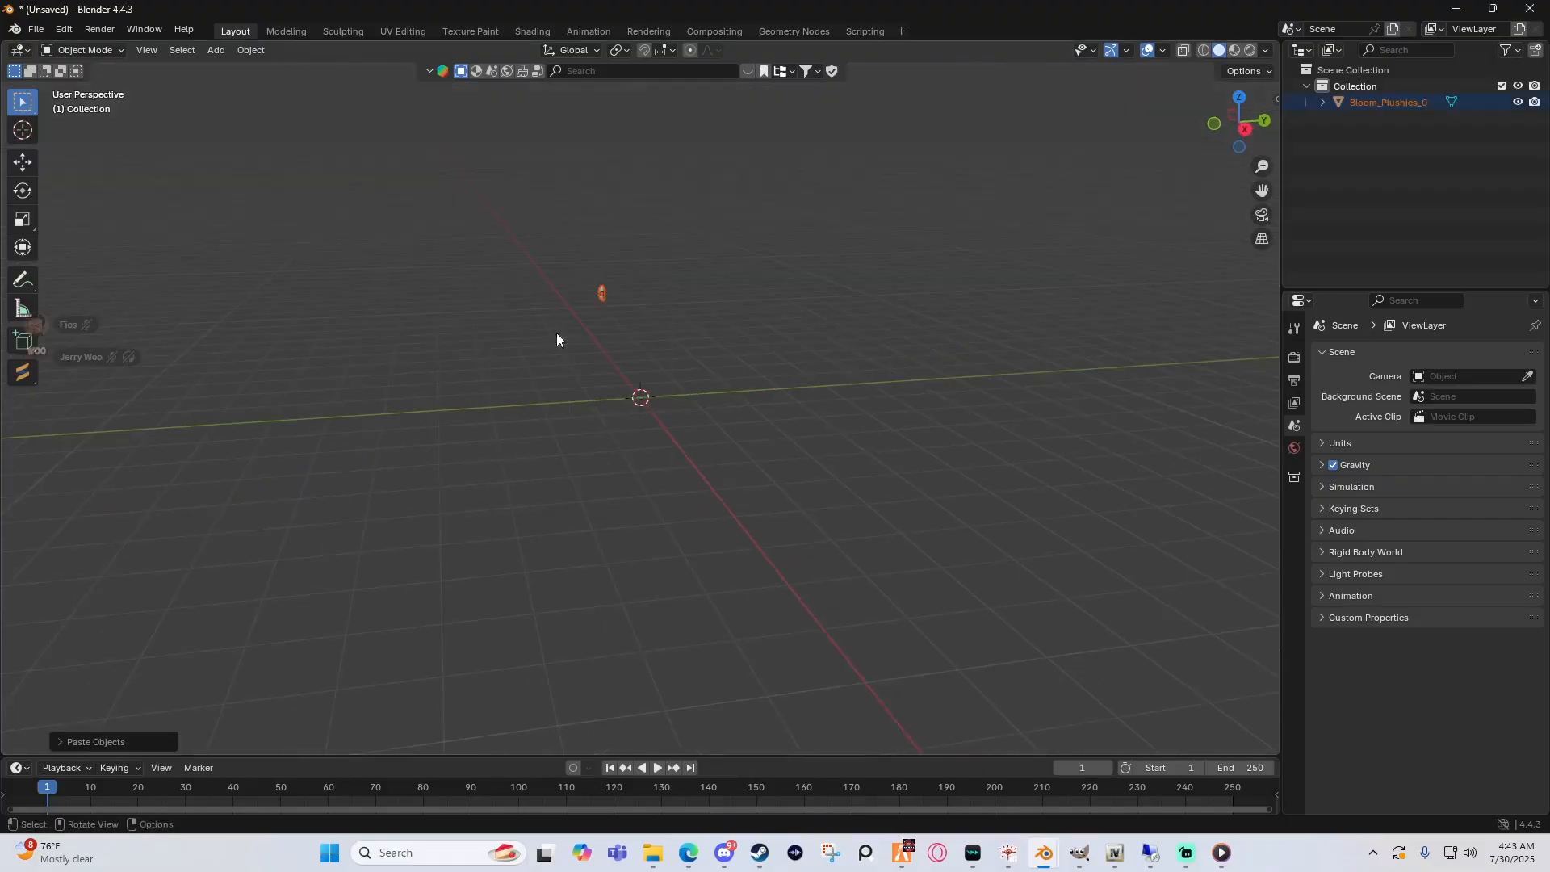
pyautogui.moveTo(556, 333); pyautogui.dragTo(648, 405, button='middle')
pyautogui.press('KP_1')
pyautogui.scroll(6, 683, 302)
pyautogui.scroll(3, 651, 388)
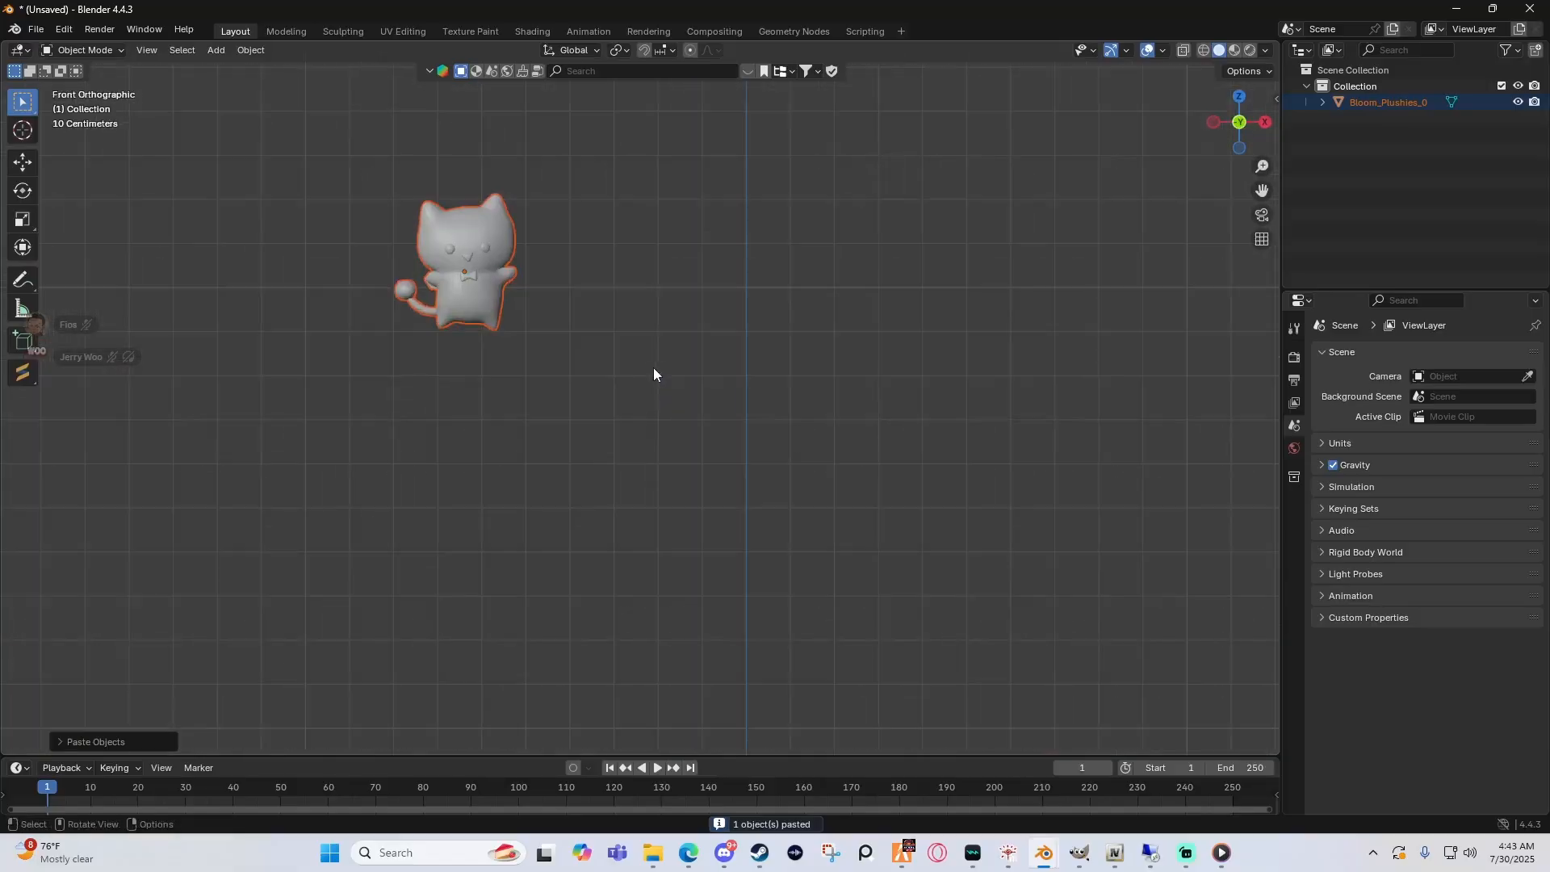
# Step: Switch the viewport to Material Preview and check the plushie's material in its object hierarchy
pyautogui.click(1236, 50)
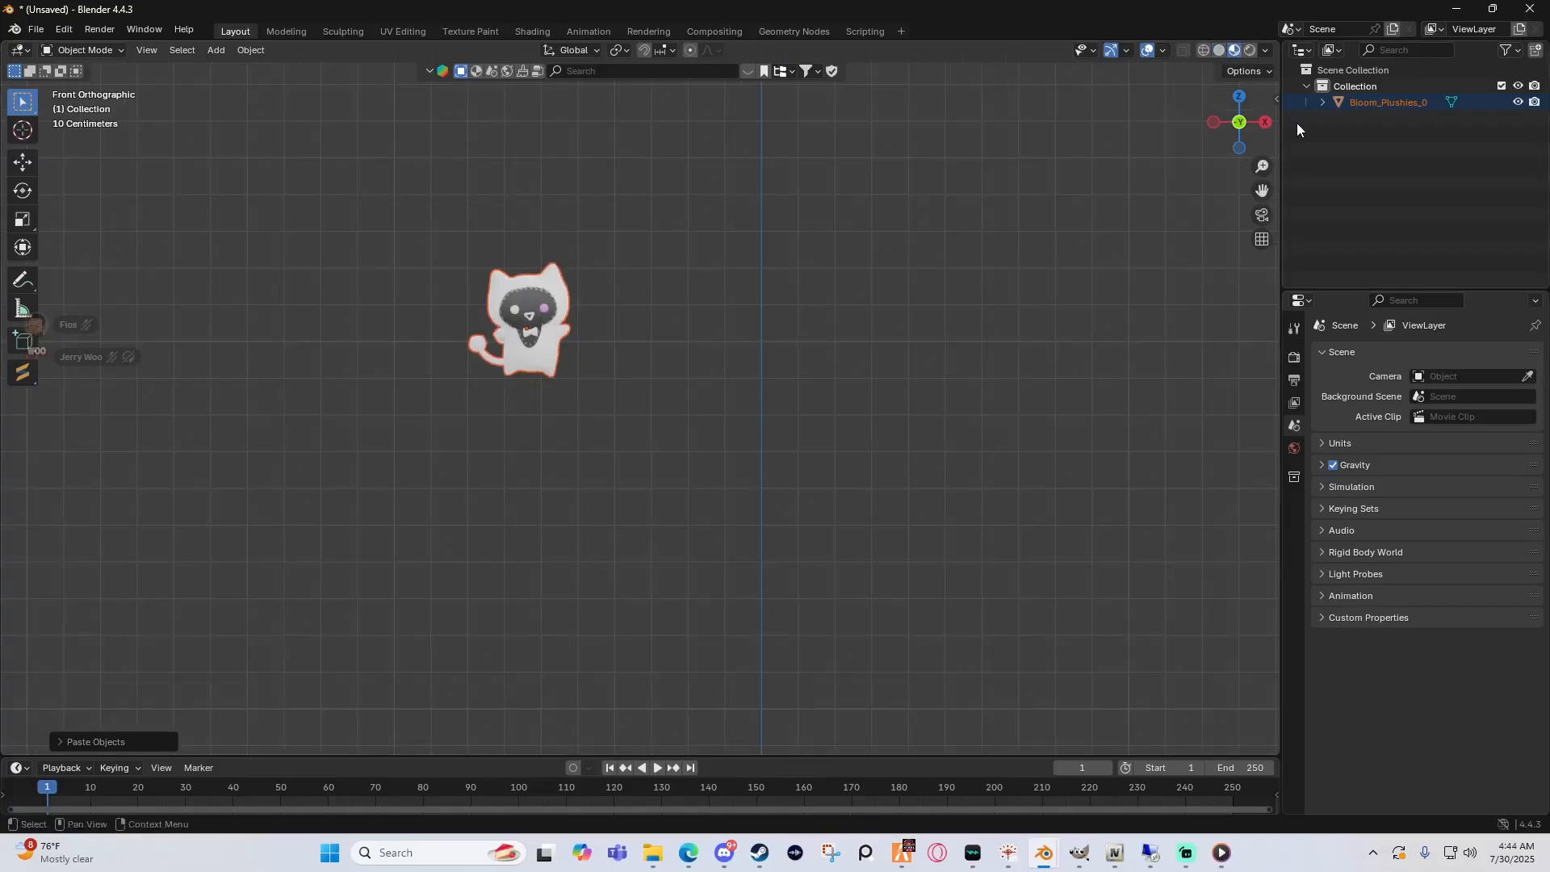
pyautogui.click(1322, 103)
pyautogui.click(1338, 119)
pyautogui.click(1338, 118)
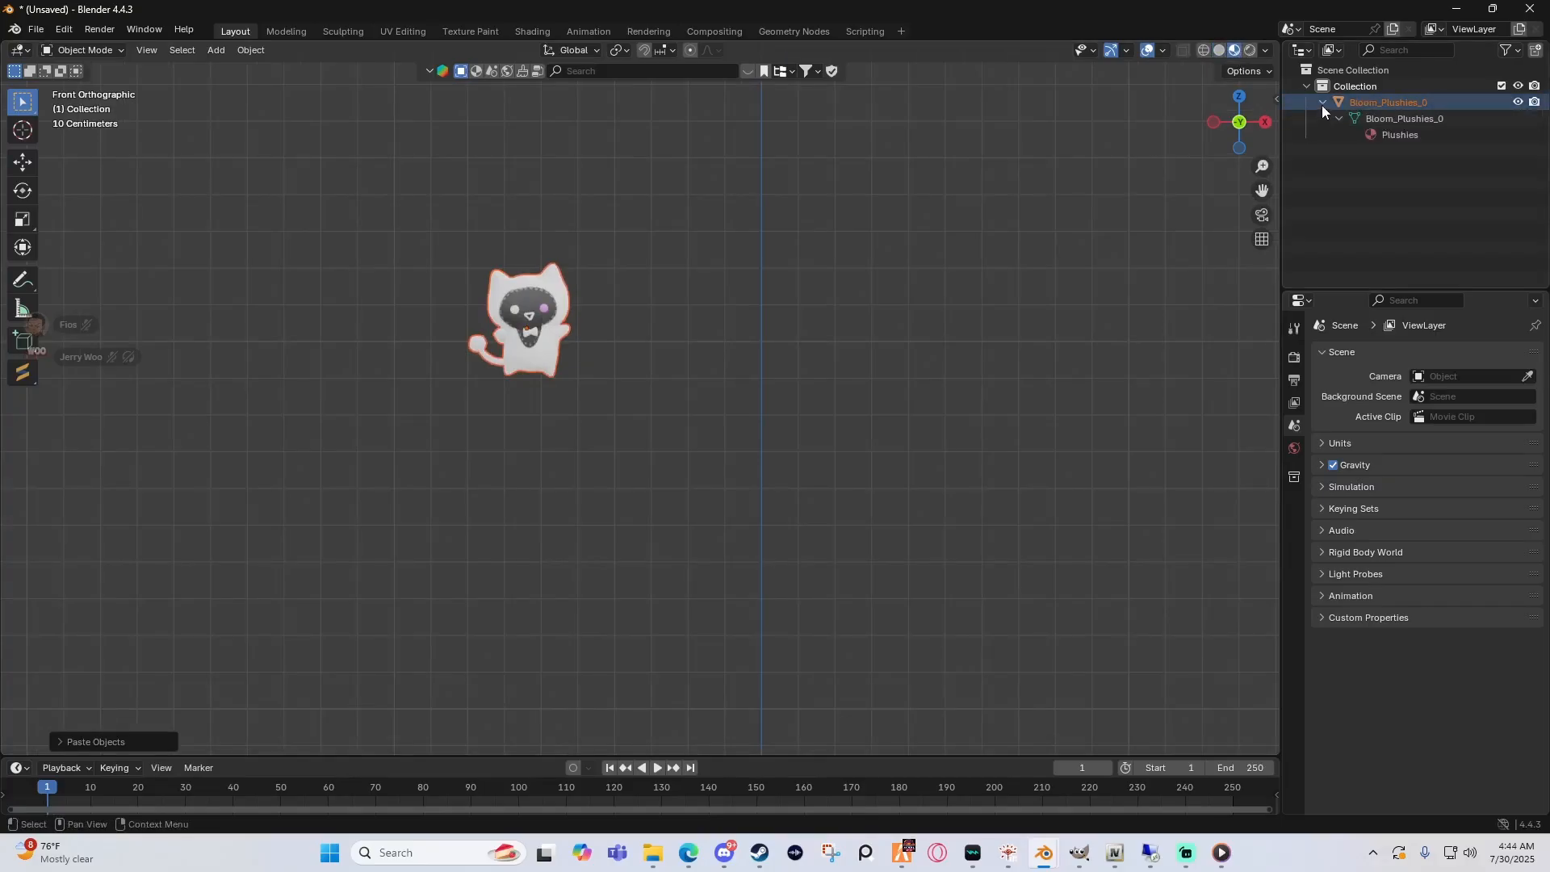
pyautogui.click(1322, 103)
# Step: Move the Bloom plushie along the X axis to about -0.08 m, close to the world's centre line
pyautogui.click(704, 292)
pyautogui.scroll(-2, 651, 289)
pyautogui.click(591, 297)
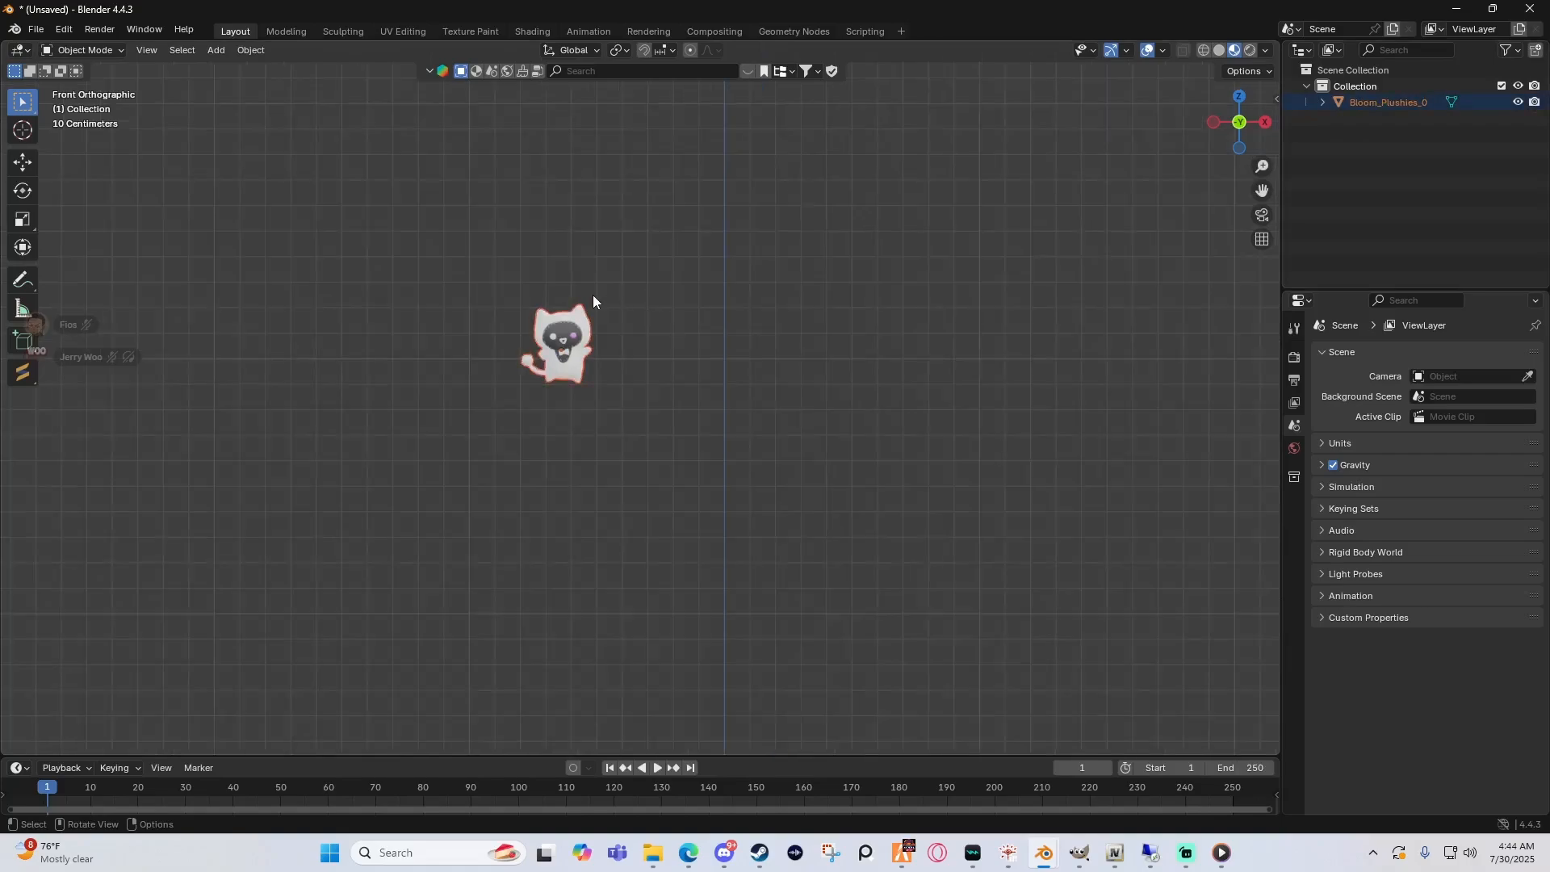
pyautogui.press('g')
pyautogui.press('x')
pyautogui.click(739, 295)
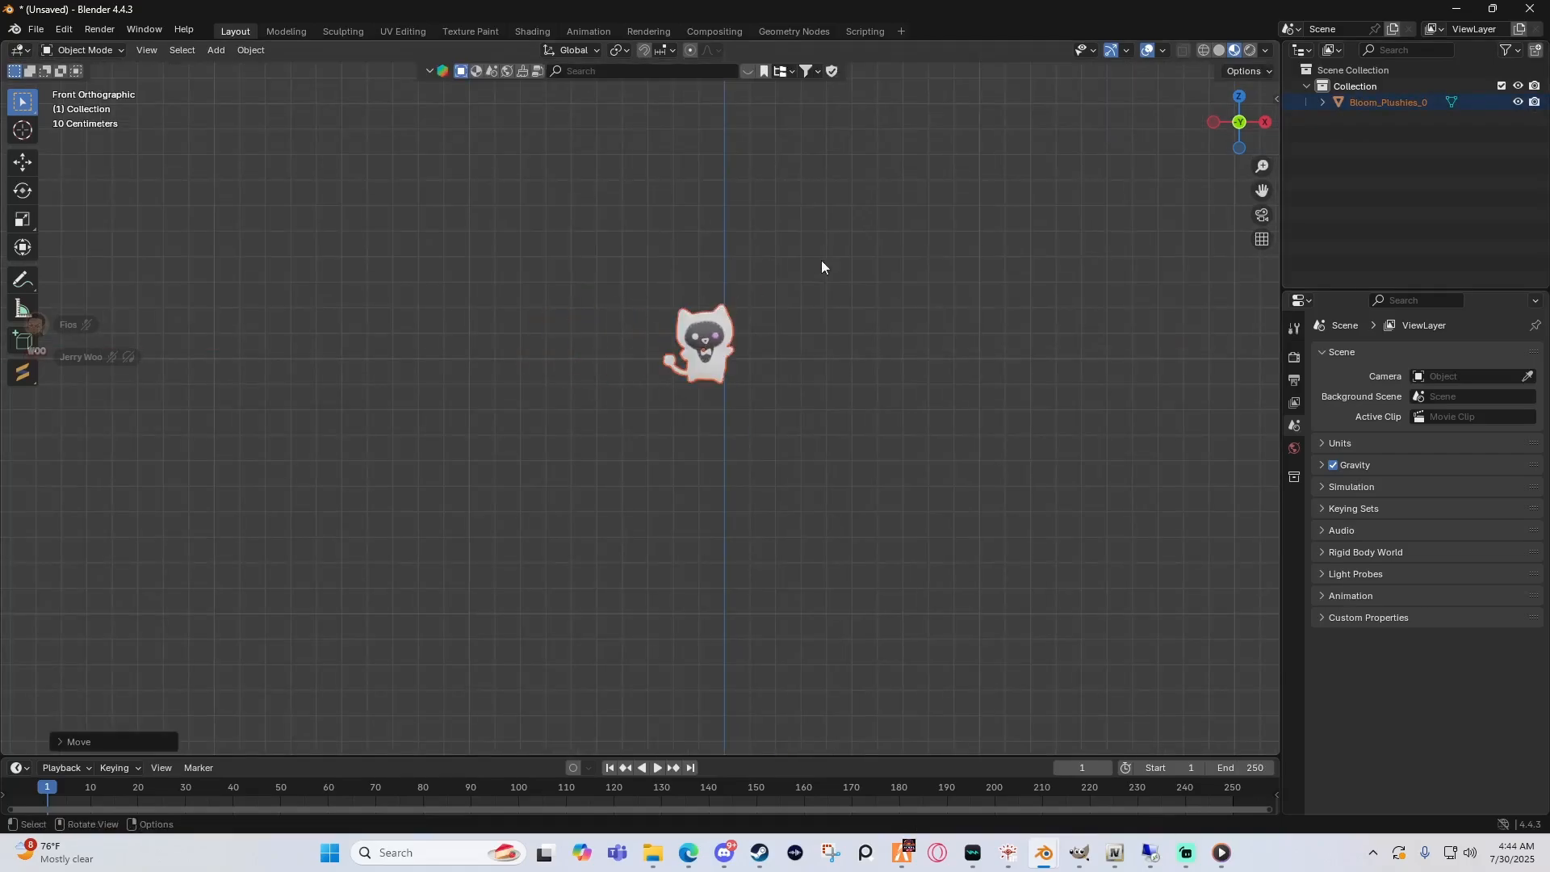
# Step: Remove the Plushies material from Bloom_Plushies_0, along with a newly added blank material
pyautogui.click(1322, 102)
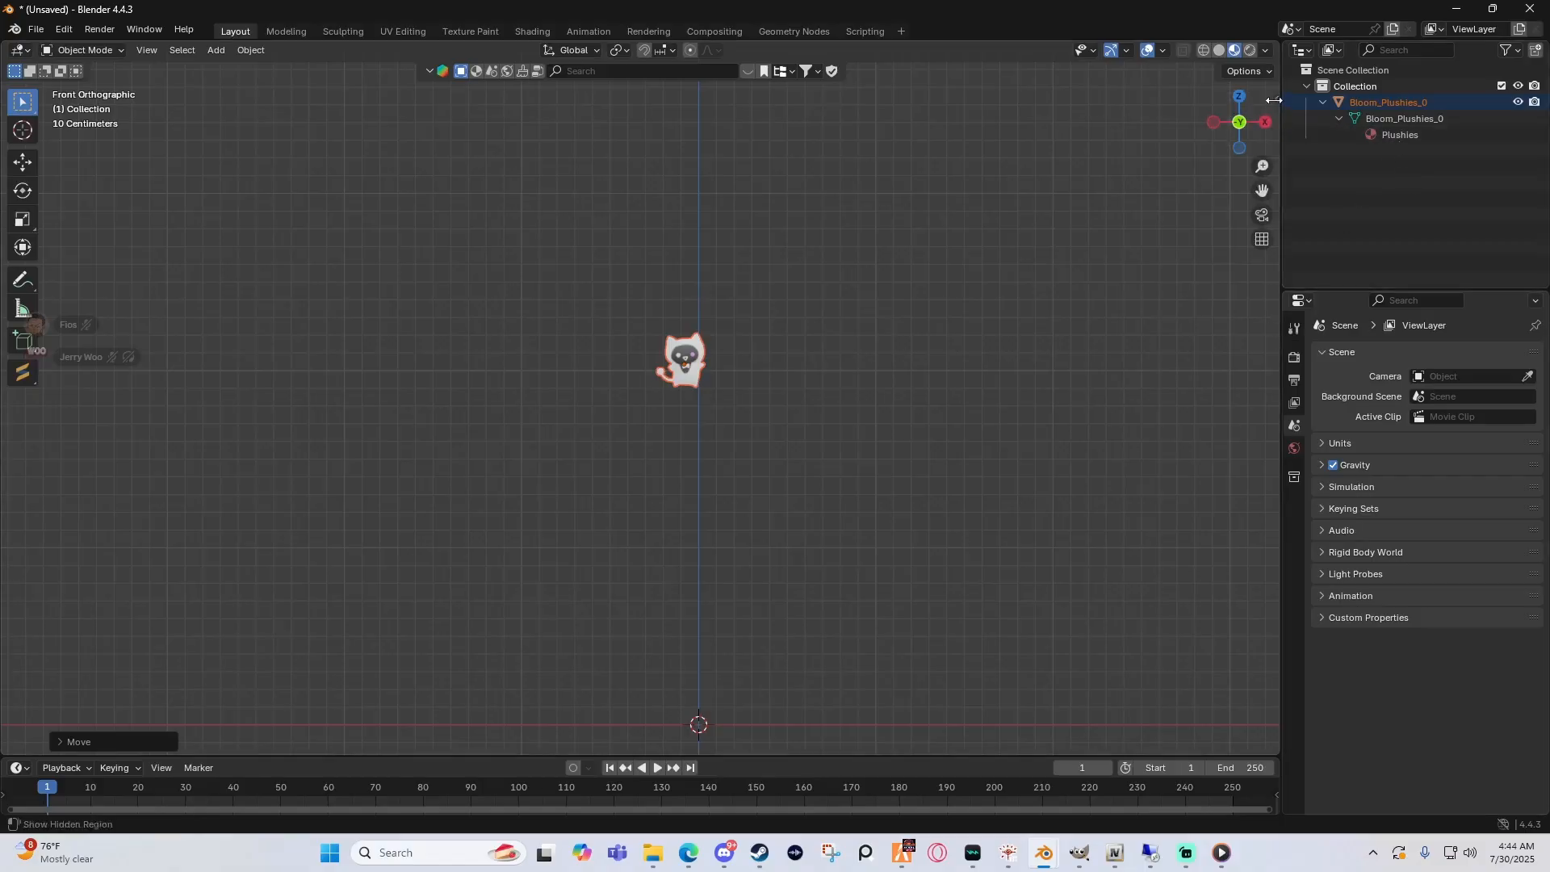
pyautogui.click(1400, 135)
pyautogui.click(1296, 641)
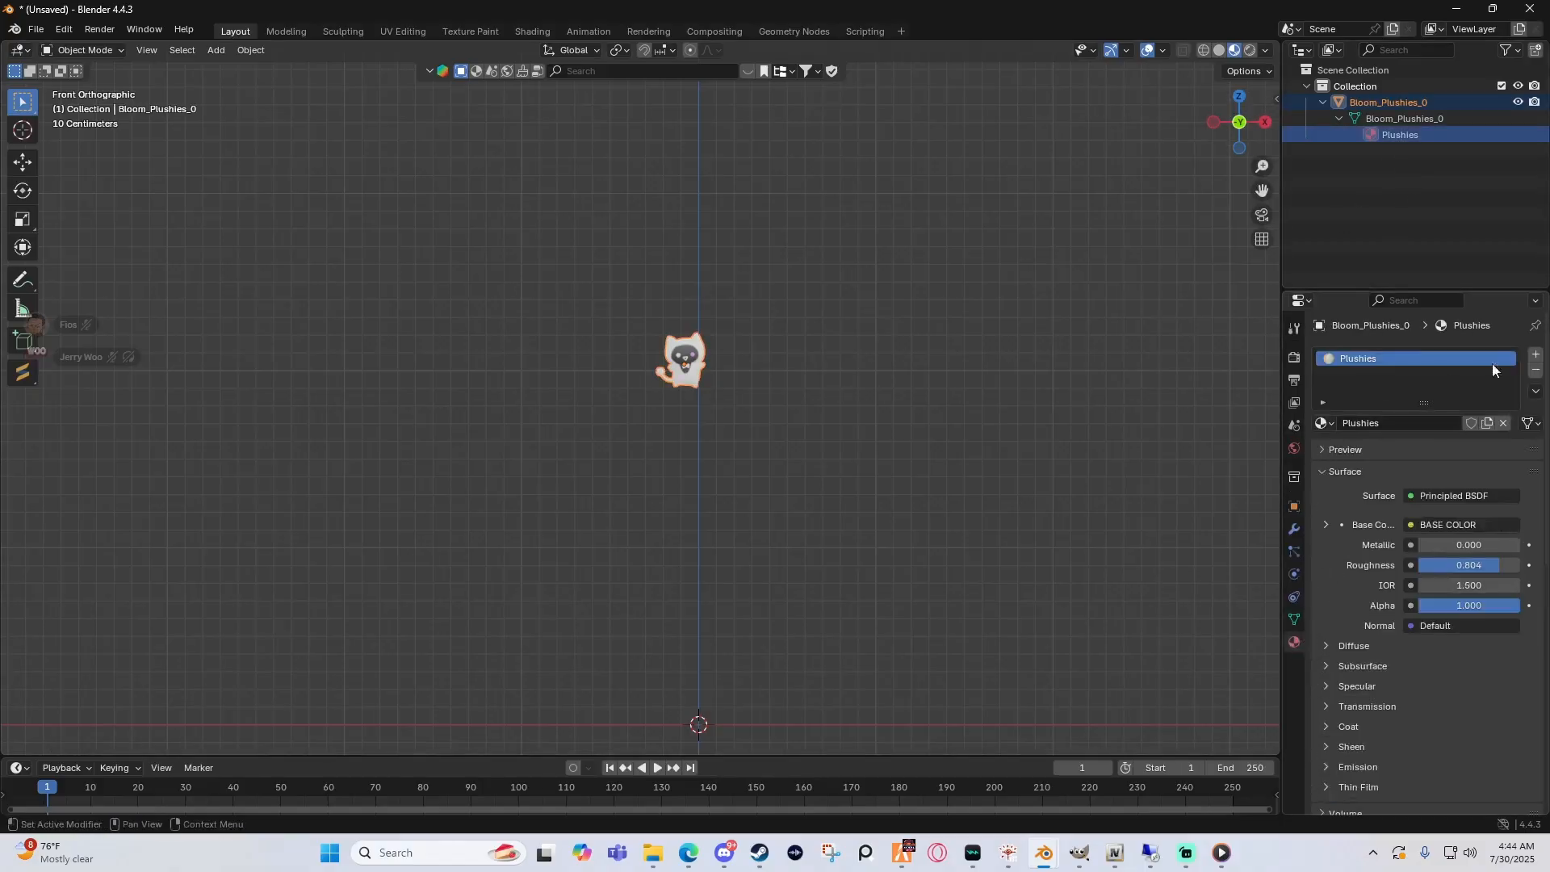
pyautogui.click(1536, 371)
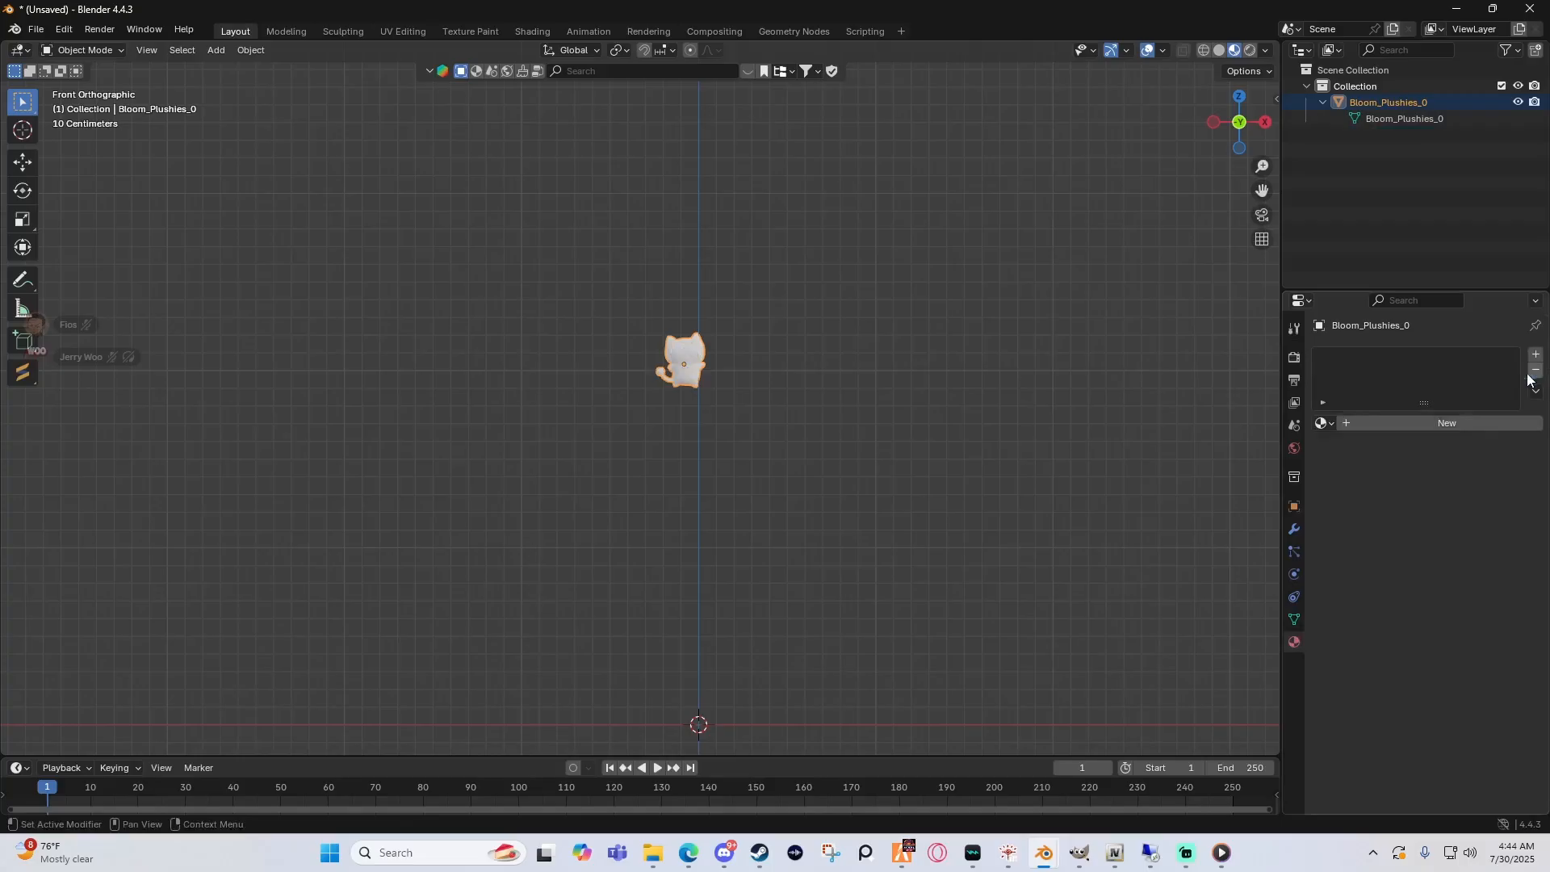
pyautogui.click(1389, 428)
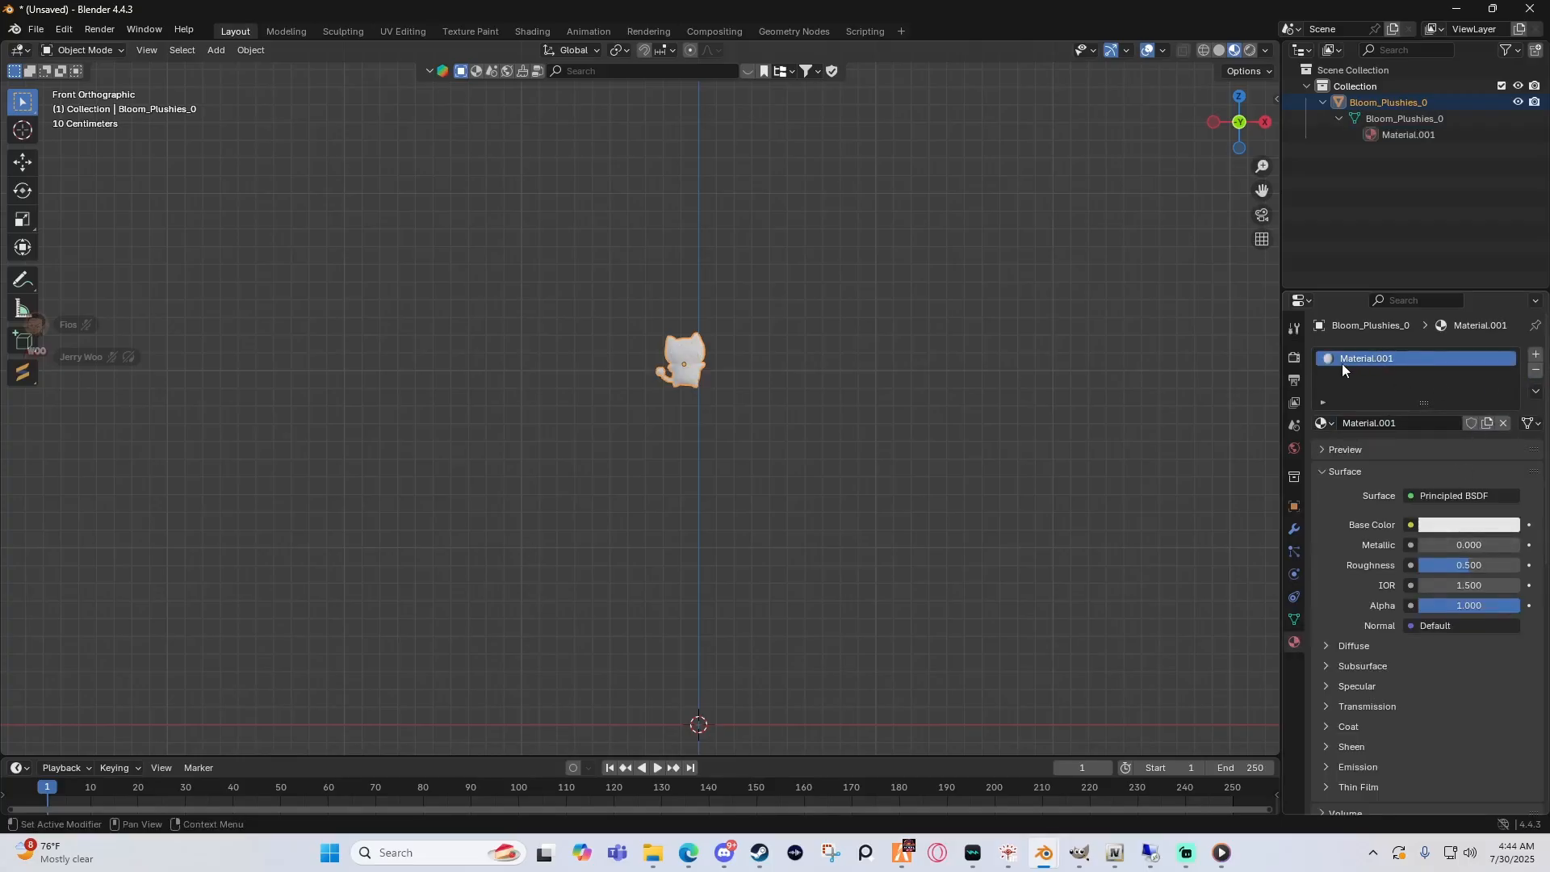
pyautogui.click(1536, 371)
# Step: Create a NORMAL SPEC shader material on the Bloom plushie with the Sollumz Shader Tools
pyautogui.click(1275, 98)
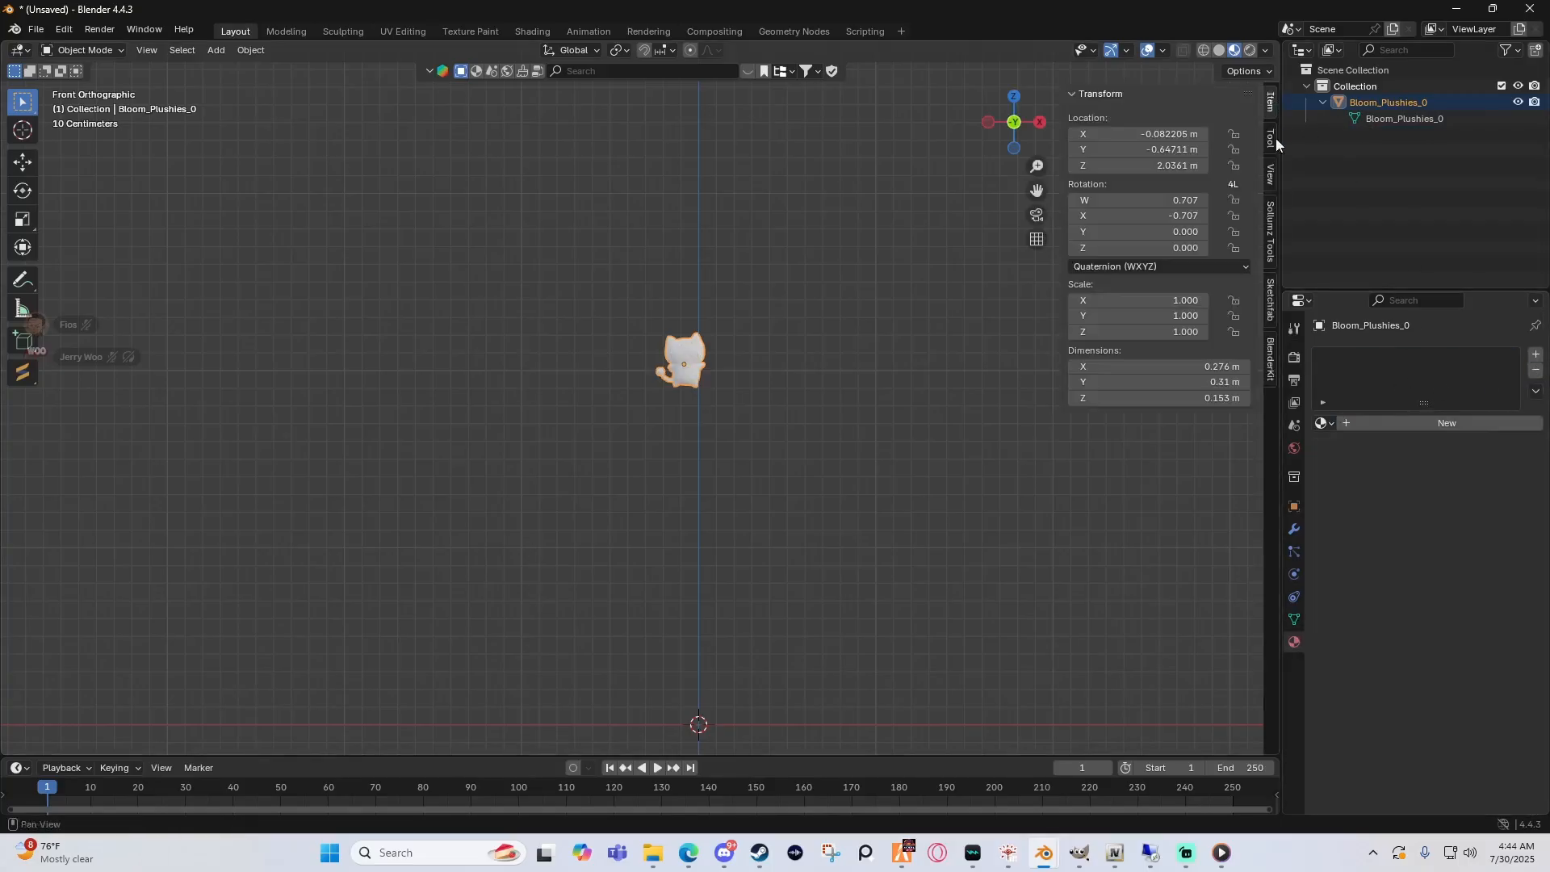
pyautogui.click(1271, 230)
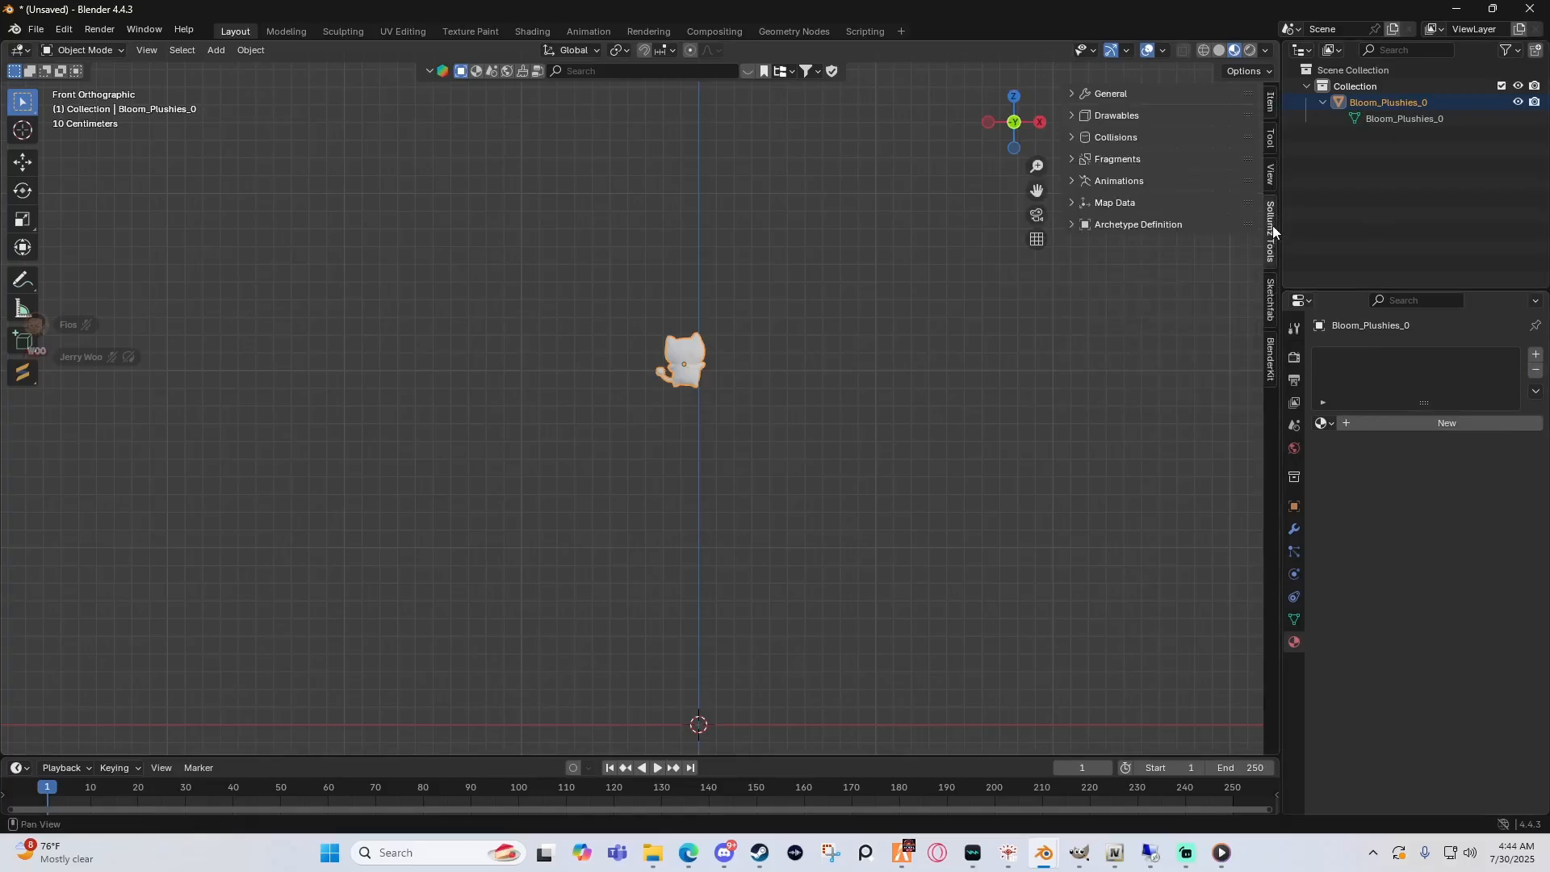
pyautogui.click(1087, 117)
pyautogui.click(1130, 155)
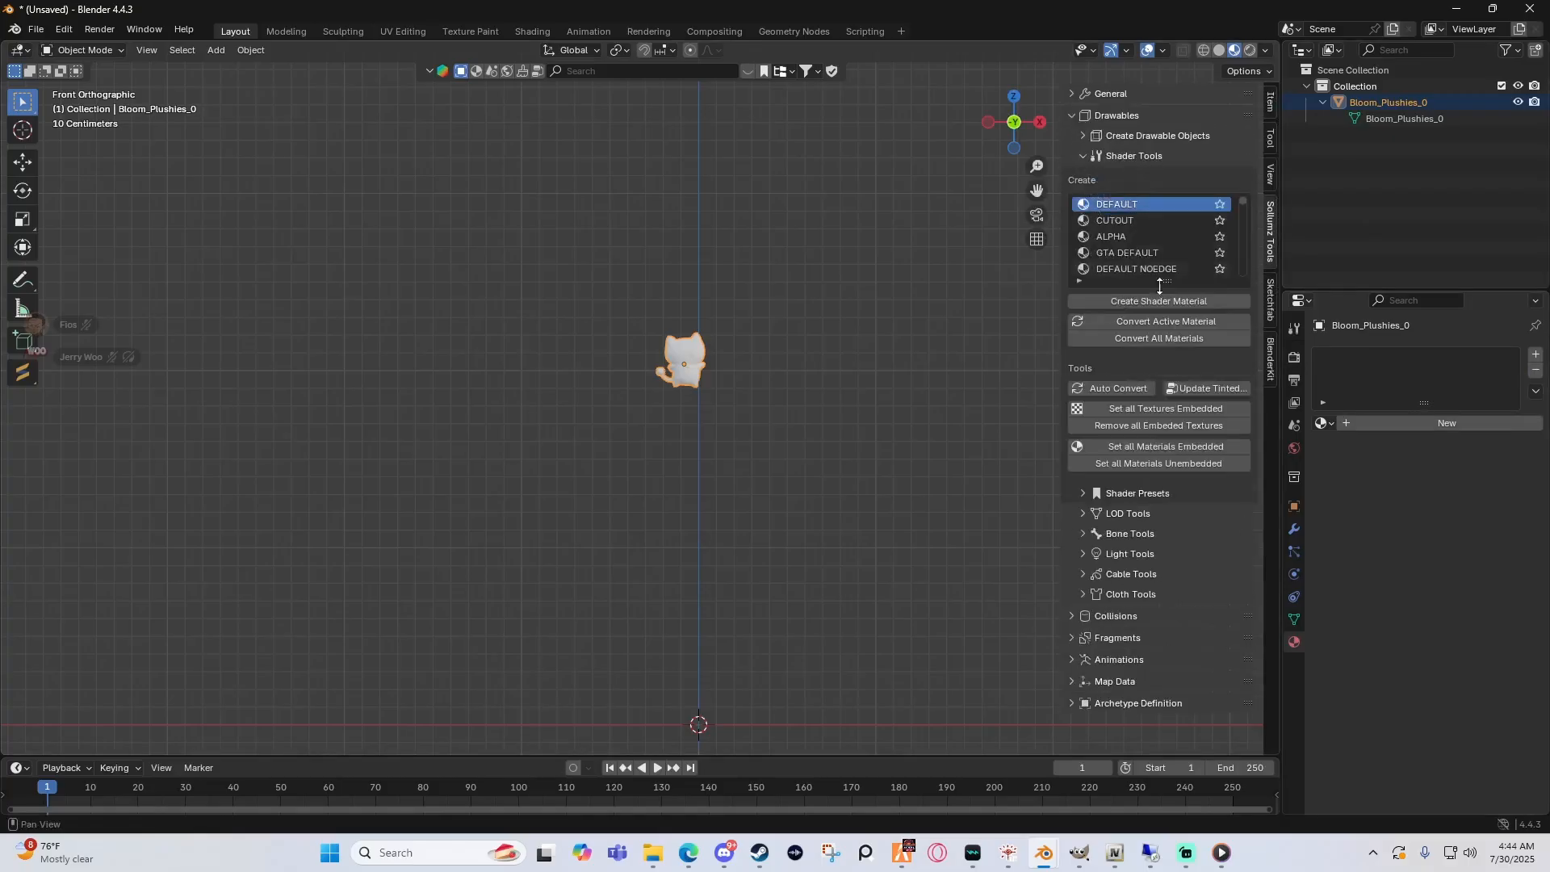
pyautogui.click(1130, 270)
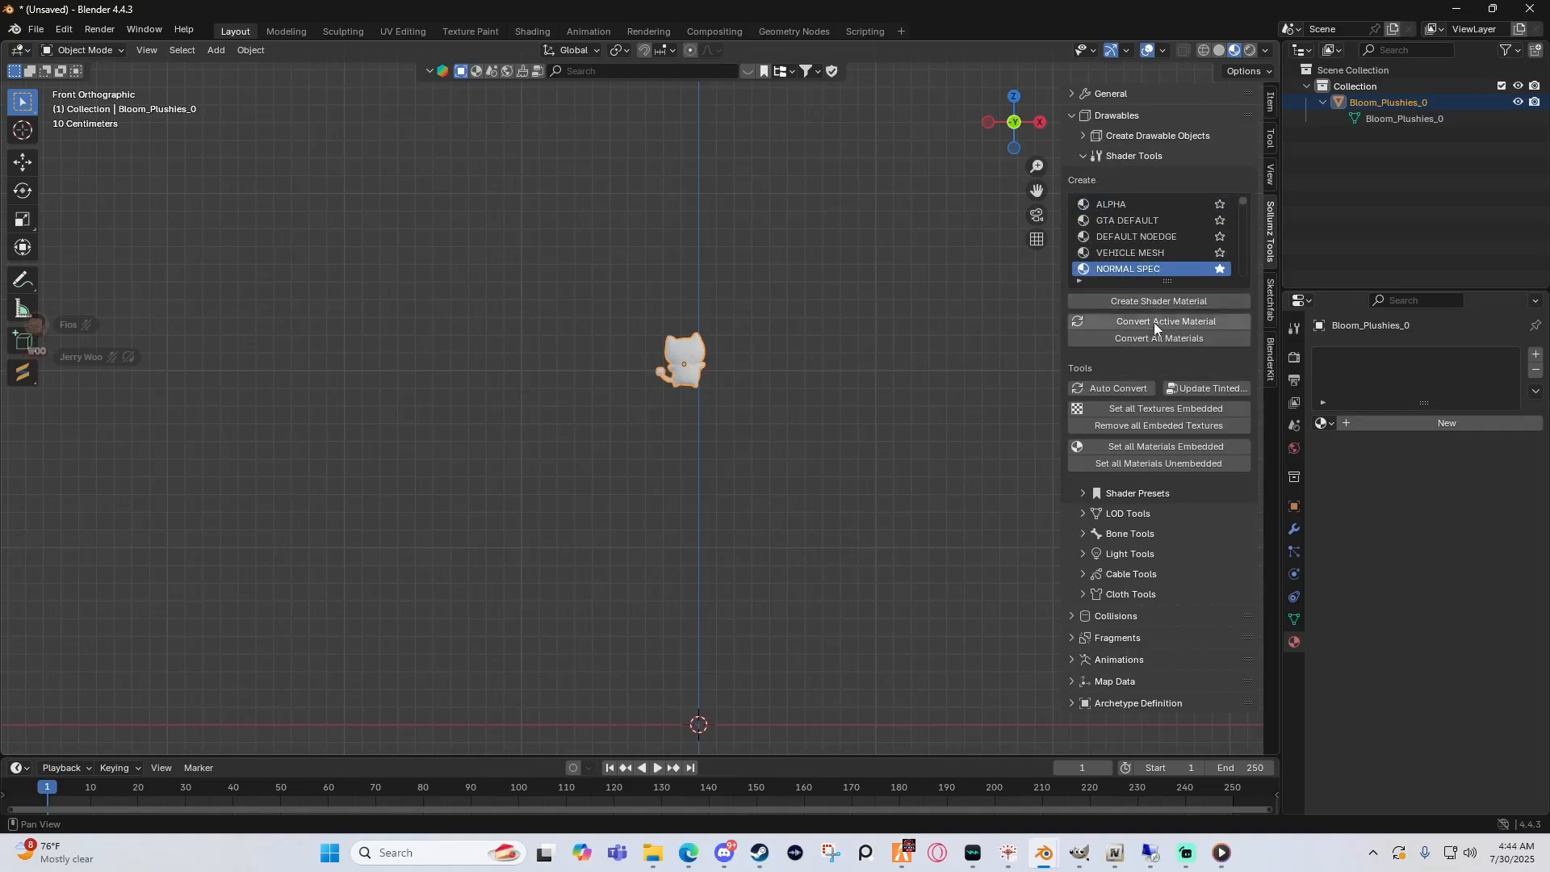
pyautogui.click(1154, 301)
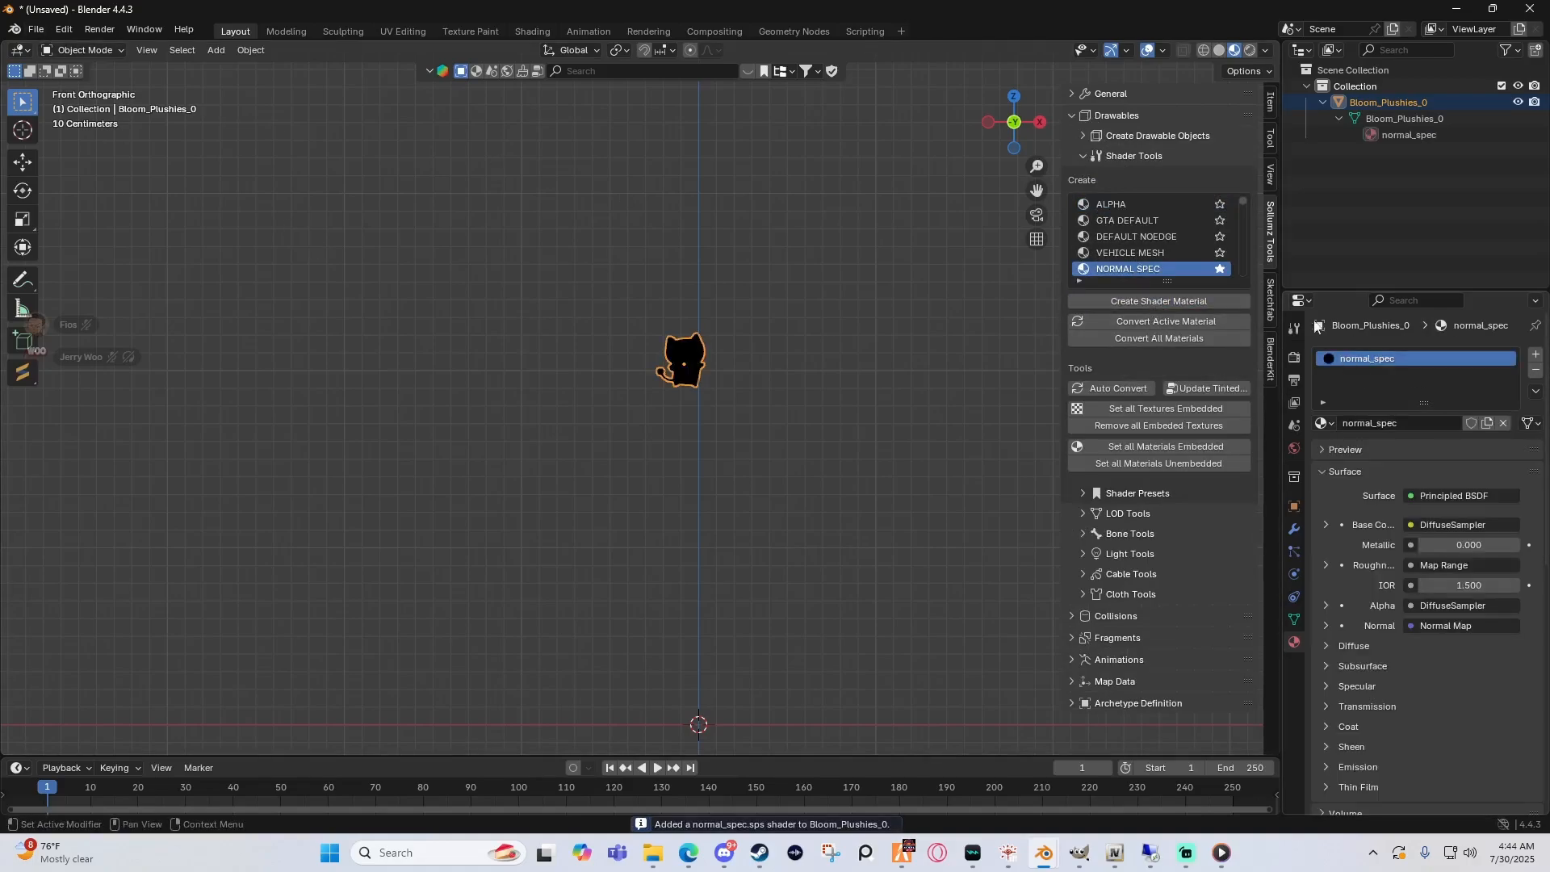
# Step: Split off a Shader Editor beside the 3D viewport and widen it to show the material's sampler nodes
pyautogui.moveTo(5, 43); pyautogui.dragTo(400, 121)
pyautogui.click(17, 50)
pyautogui.click(61, 182)
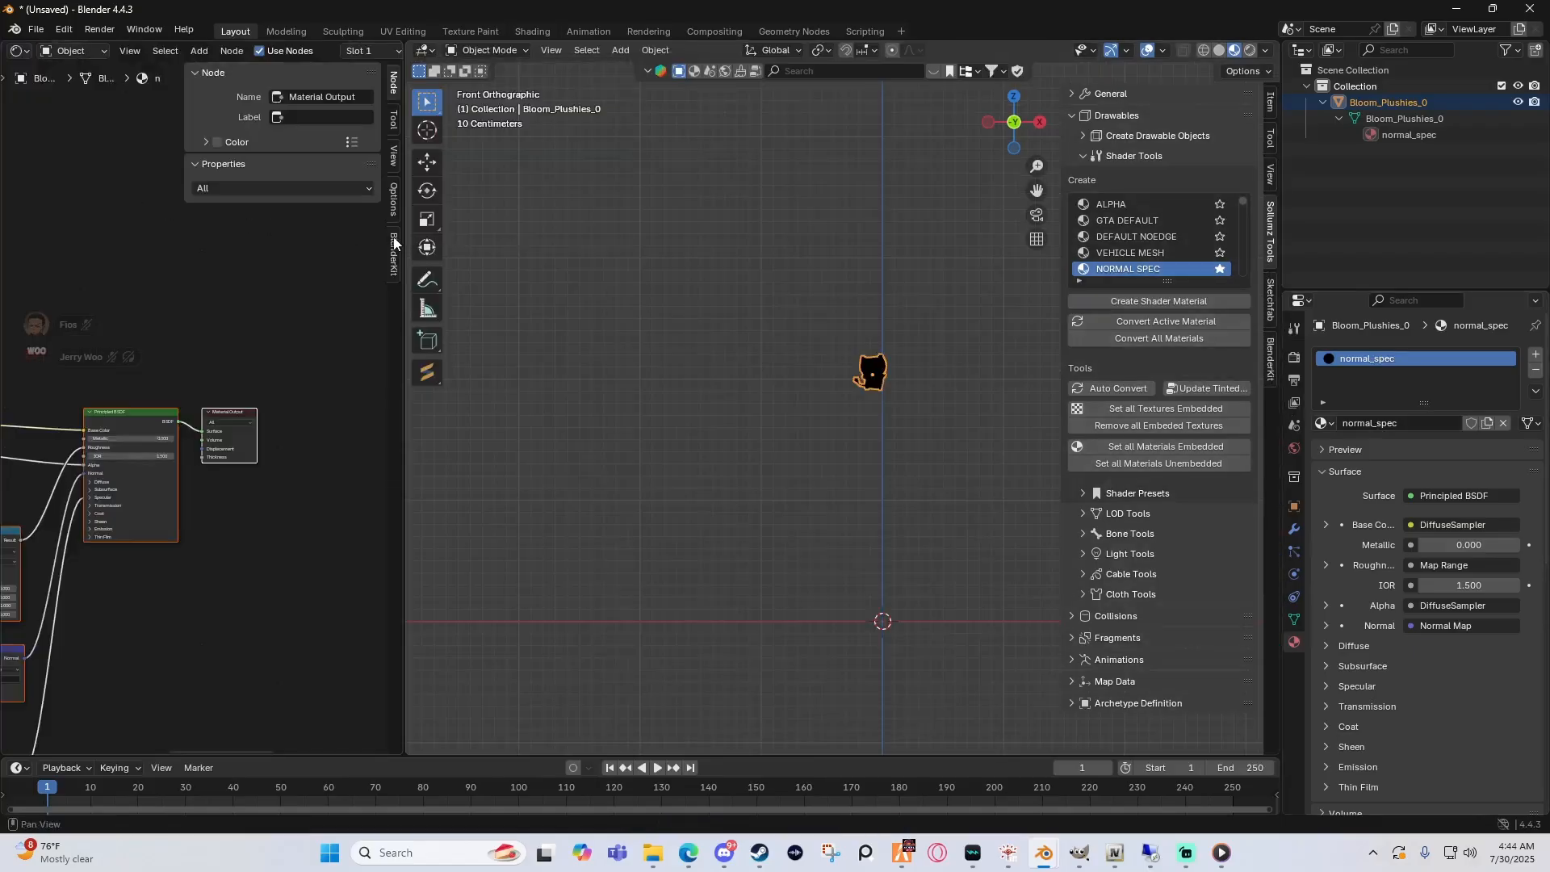
pyautogui.moveTo(401, 266); pyautogui.dragTo(733, 266)
pyautogui.moveTo(136, 276); pyautogui.dragTo(378, 347, button='middle')
# Step: Load the Plushies_baseColor texture from D:\blender_textures\dds into the DiffuseSampler node
pyautogui.click(378, 347)
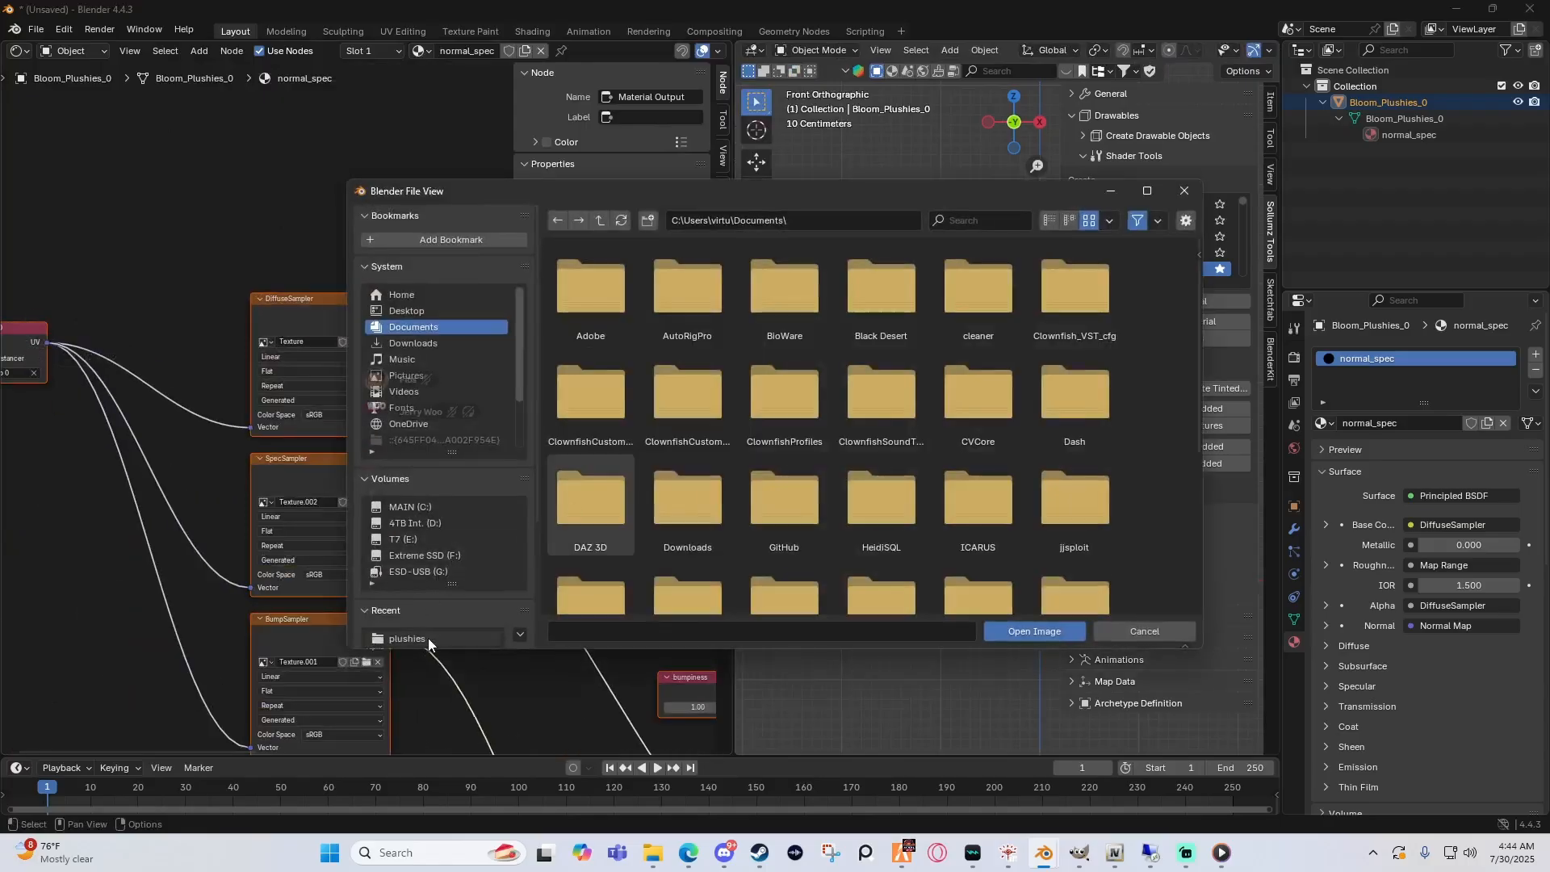
pyautogui.scroll(-2, 428, 638)
pyautogui.click(412, 623)
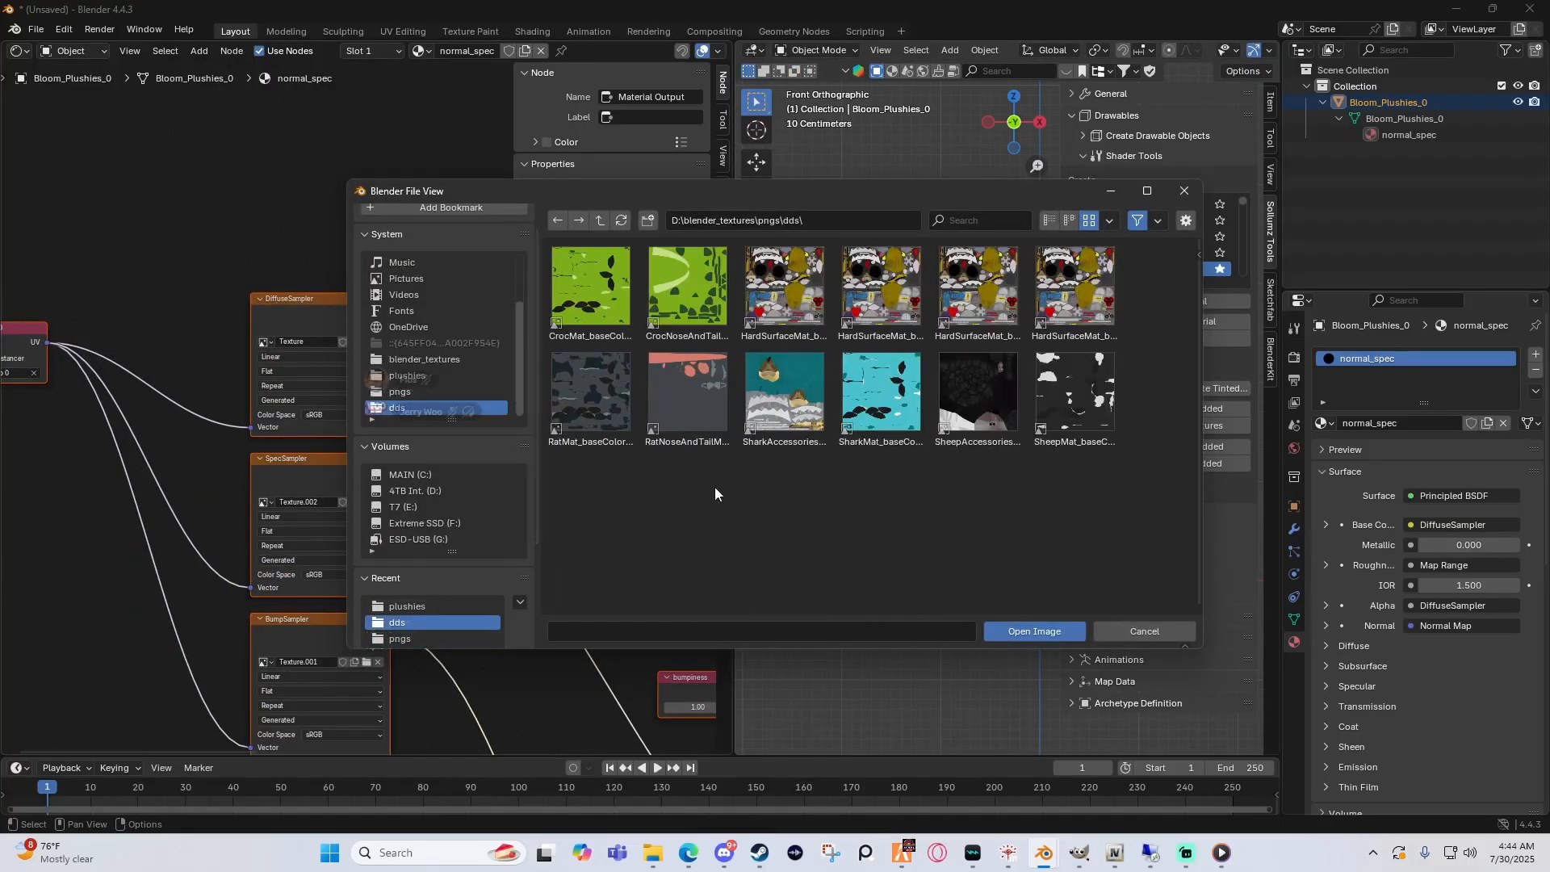
pyautogui.scroll(-1, 426, 625)
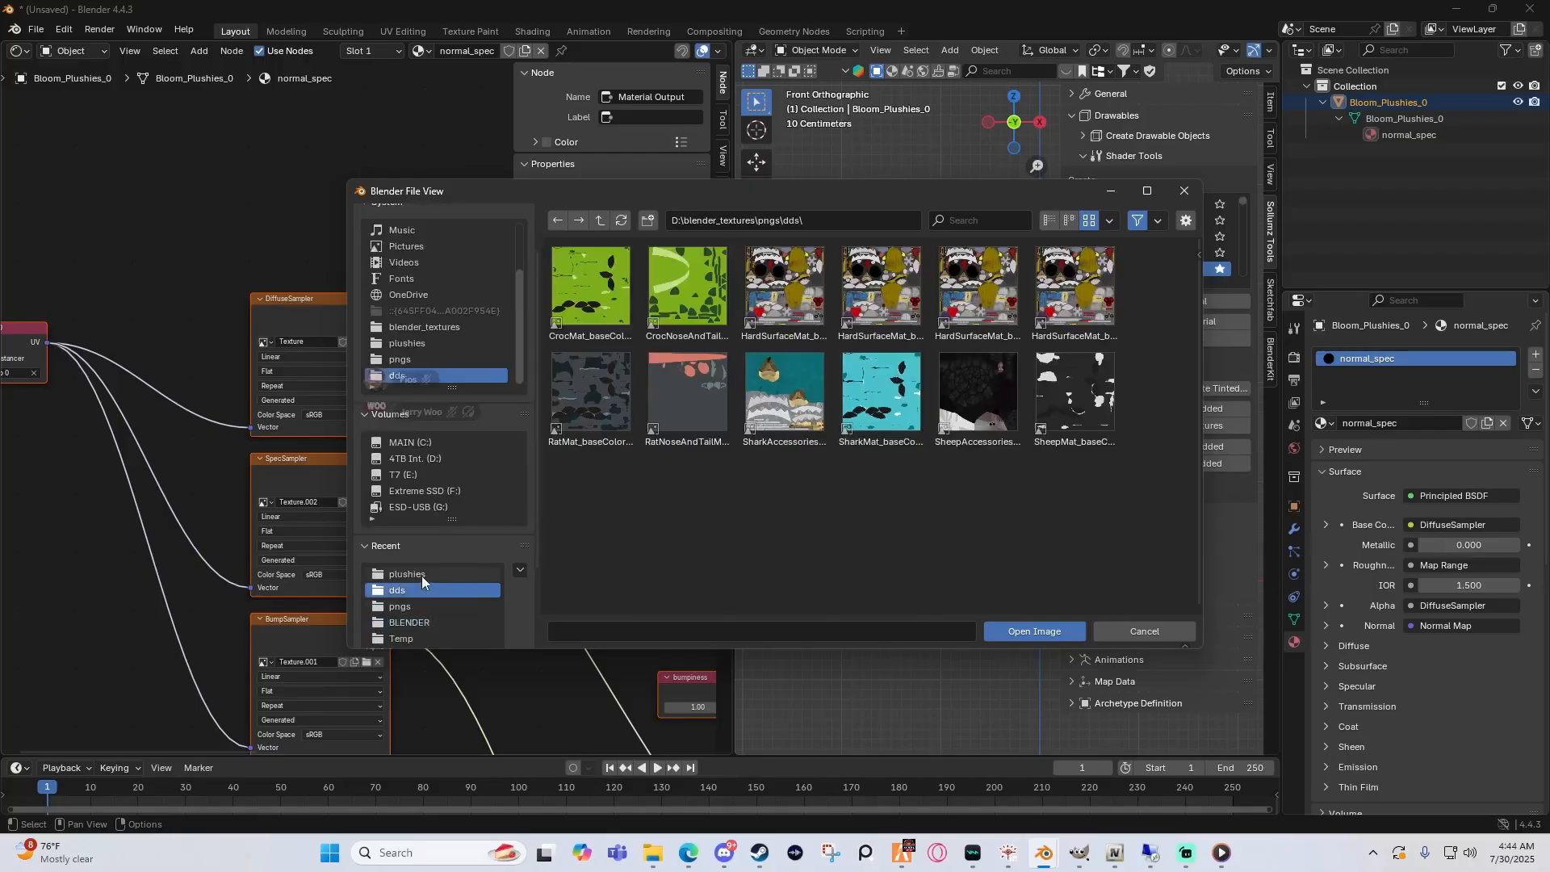
pyautogui.scroll(-1, 414, 610)
pyautogui.click(413, 622)
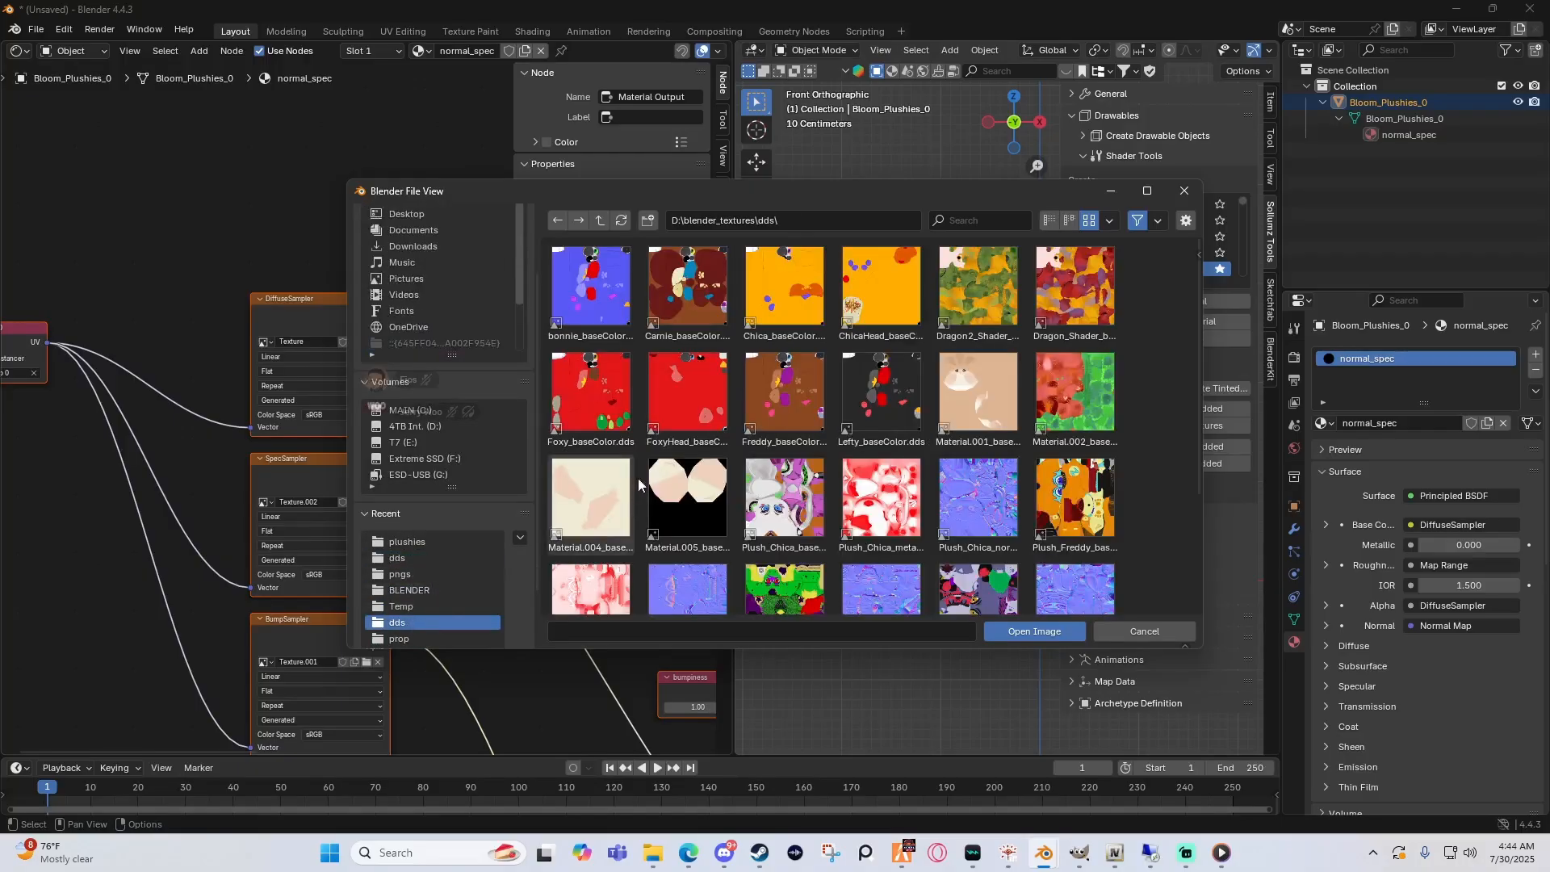
pyautogui.scroll(-5, 765, 441)
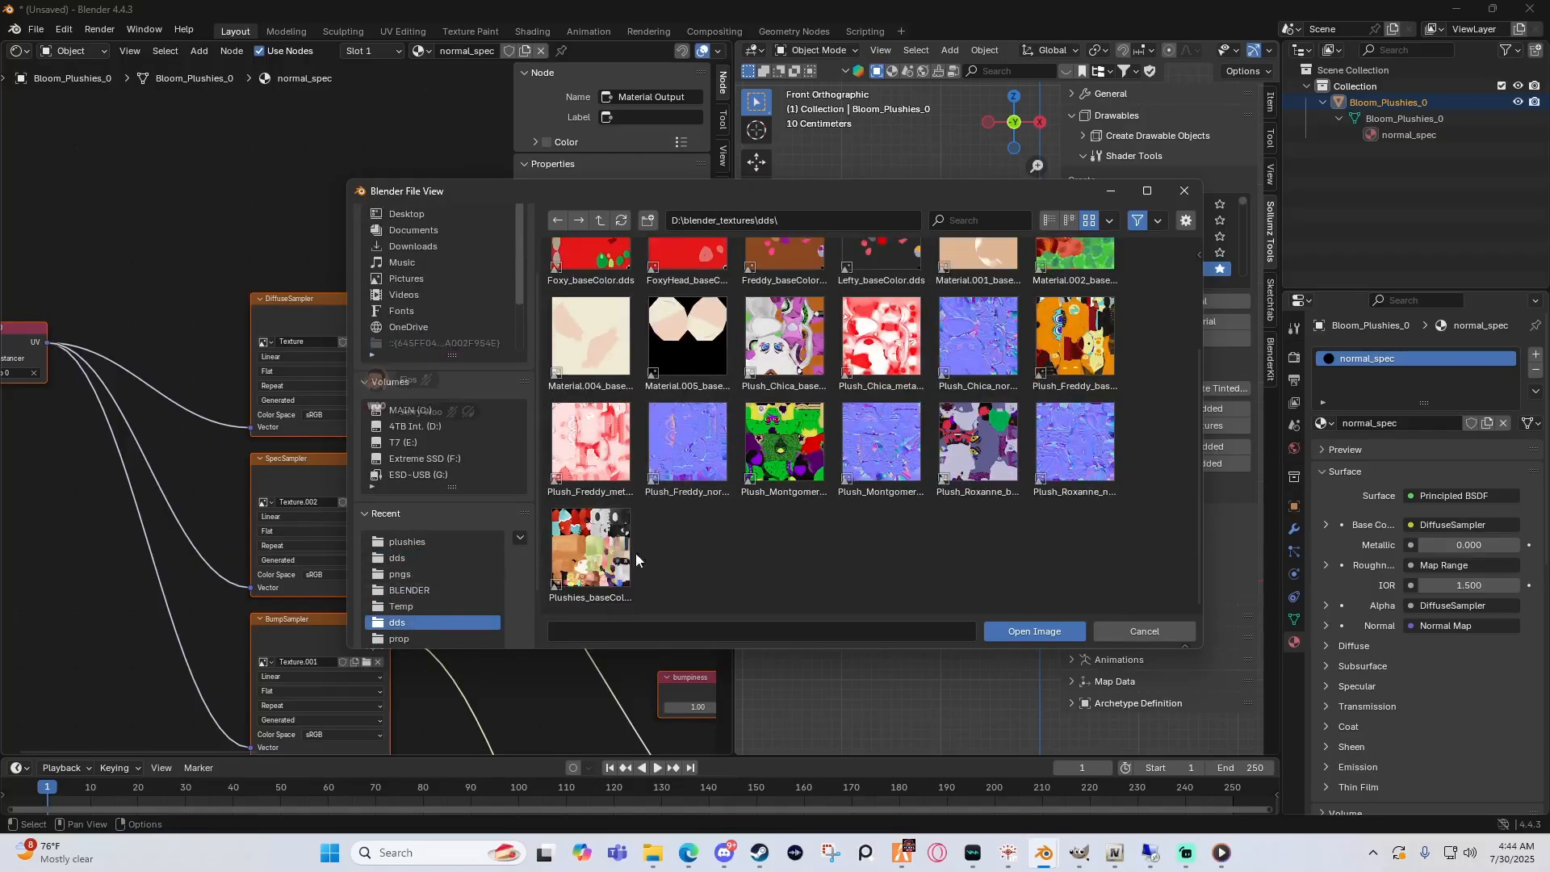
pyautogui.click(583, 543)
pyautogui.click(1036, 631)
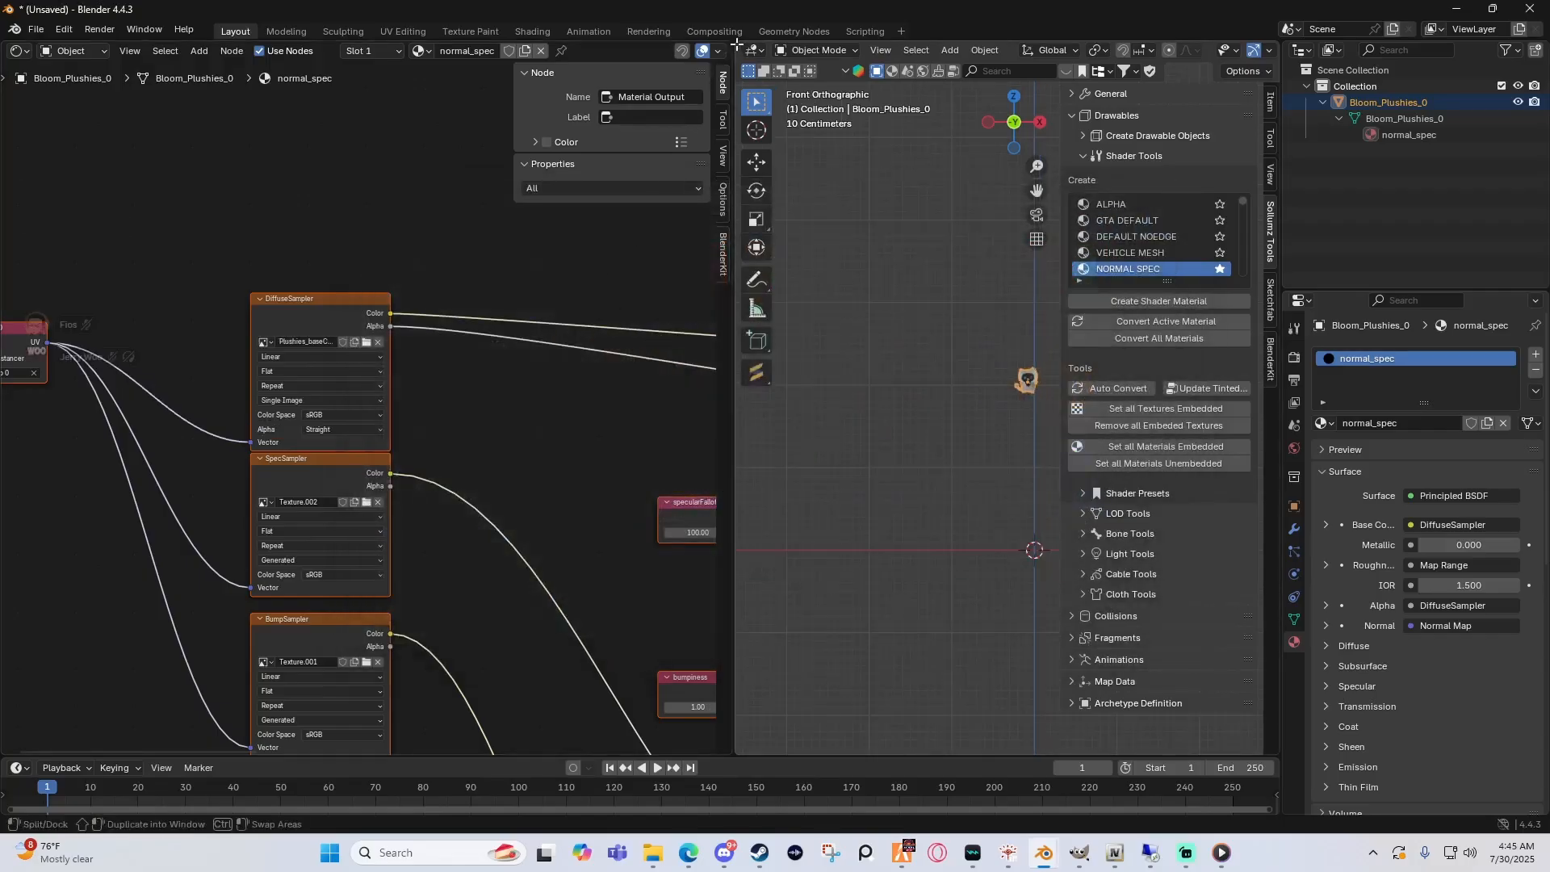
# Step: Unlink the placeholder images from the SpecSampler and BumpSampler nodes and close the Shader Editor area
pyautogui.click(378, 502)
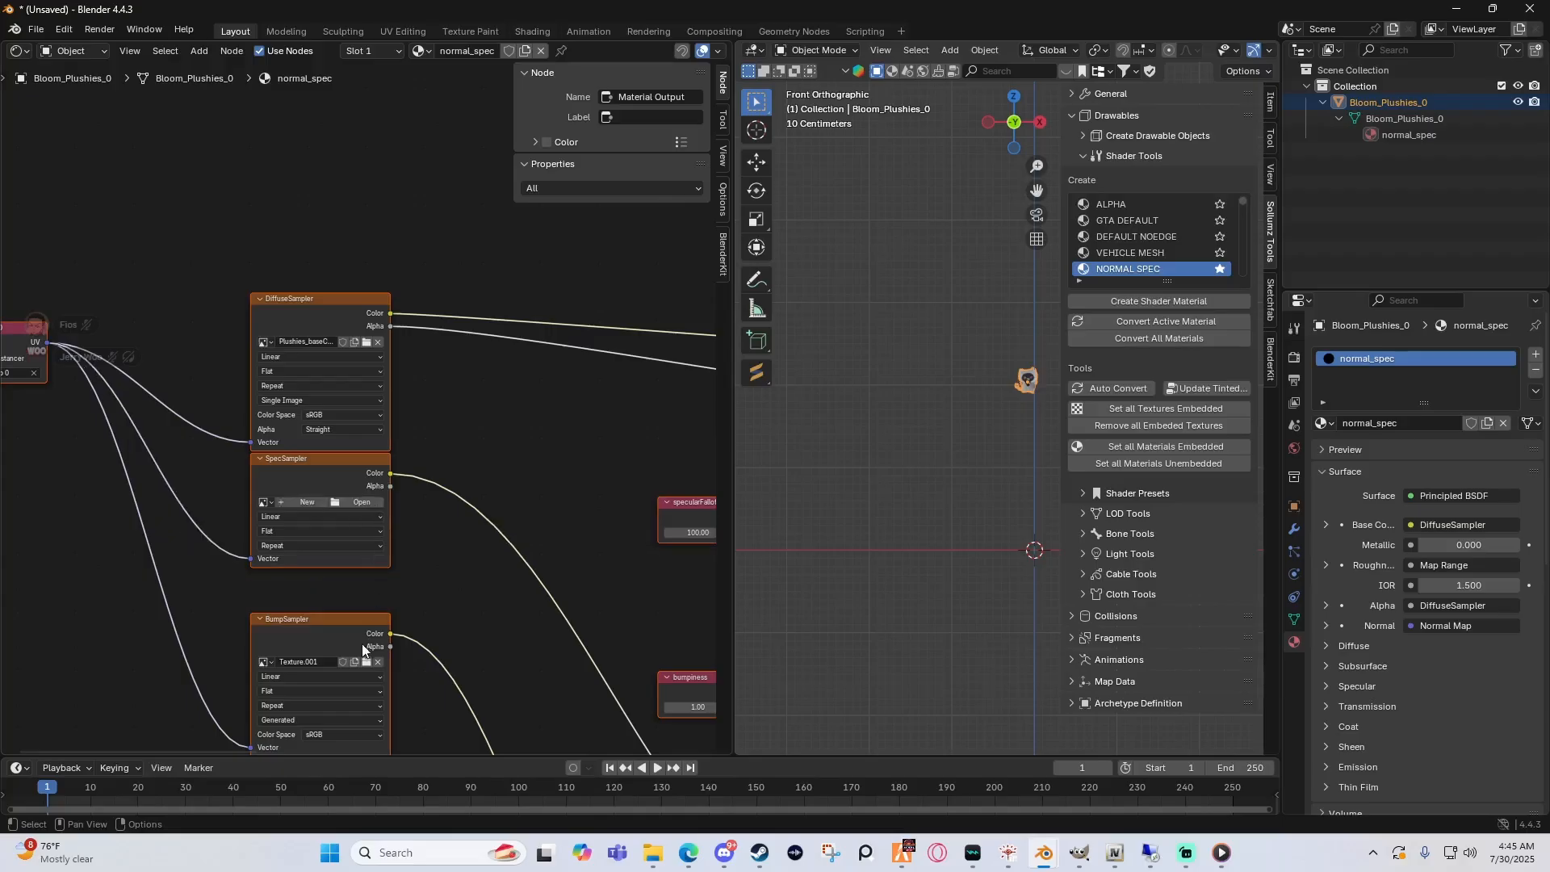
pyautogui.click(378, 662)
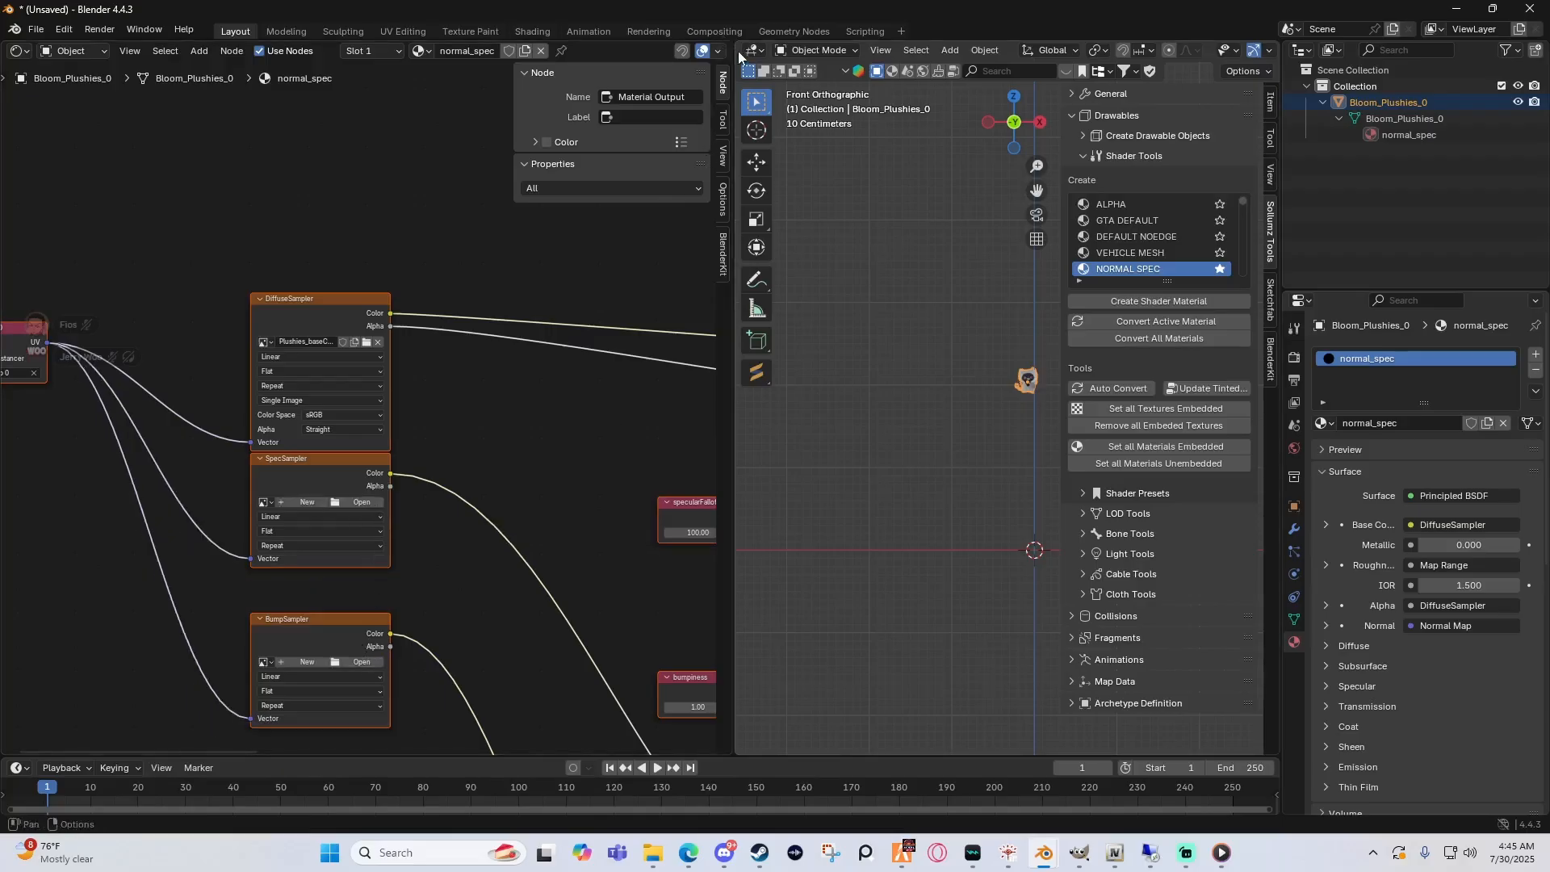
pyautogui.moveTo(738, 47); pyautogui.dragTo(685, 65)
pyautogui.scroll(7, 675, 355)
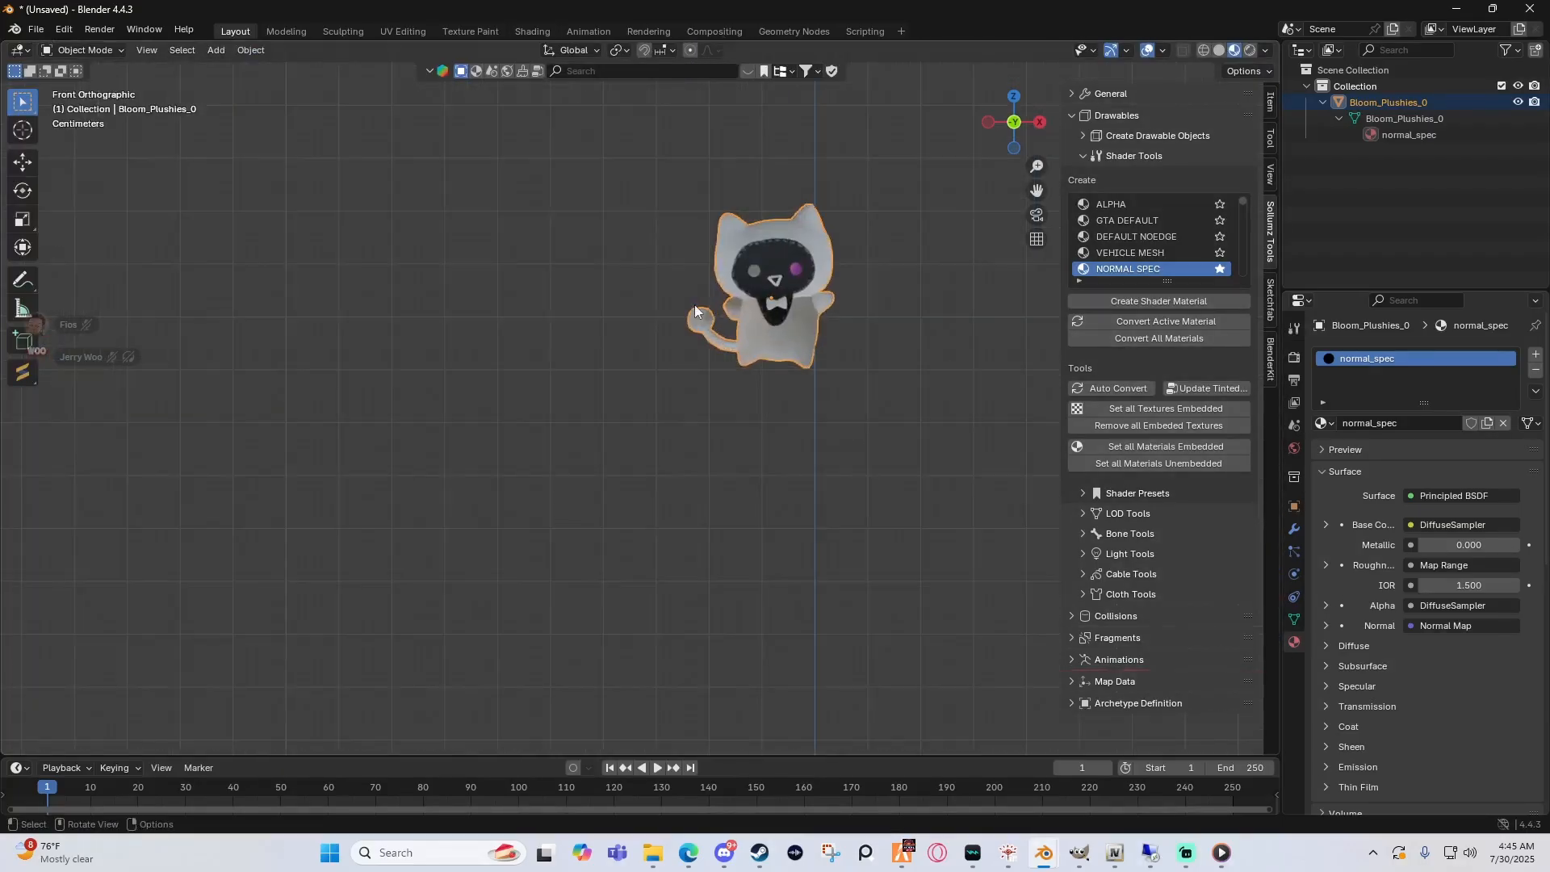
pyautogui.keyDown('shift'); pyautogui.moveTo(673, 273); pyautogui.dragTo(603, 284, button='middle'); pyautogui.keyUp('shift')
pyautogui.middleClick(926, 298)
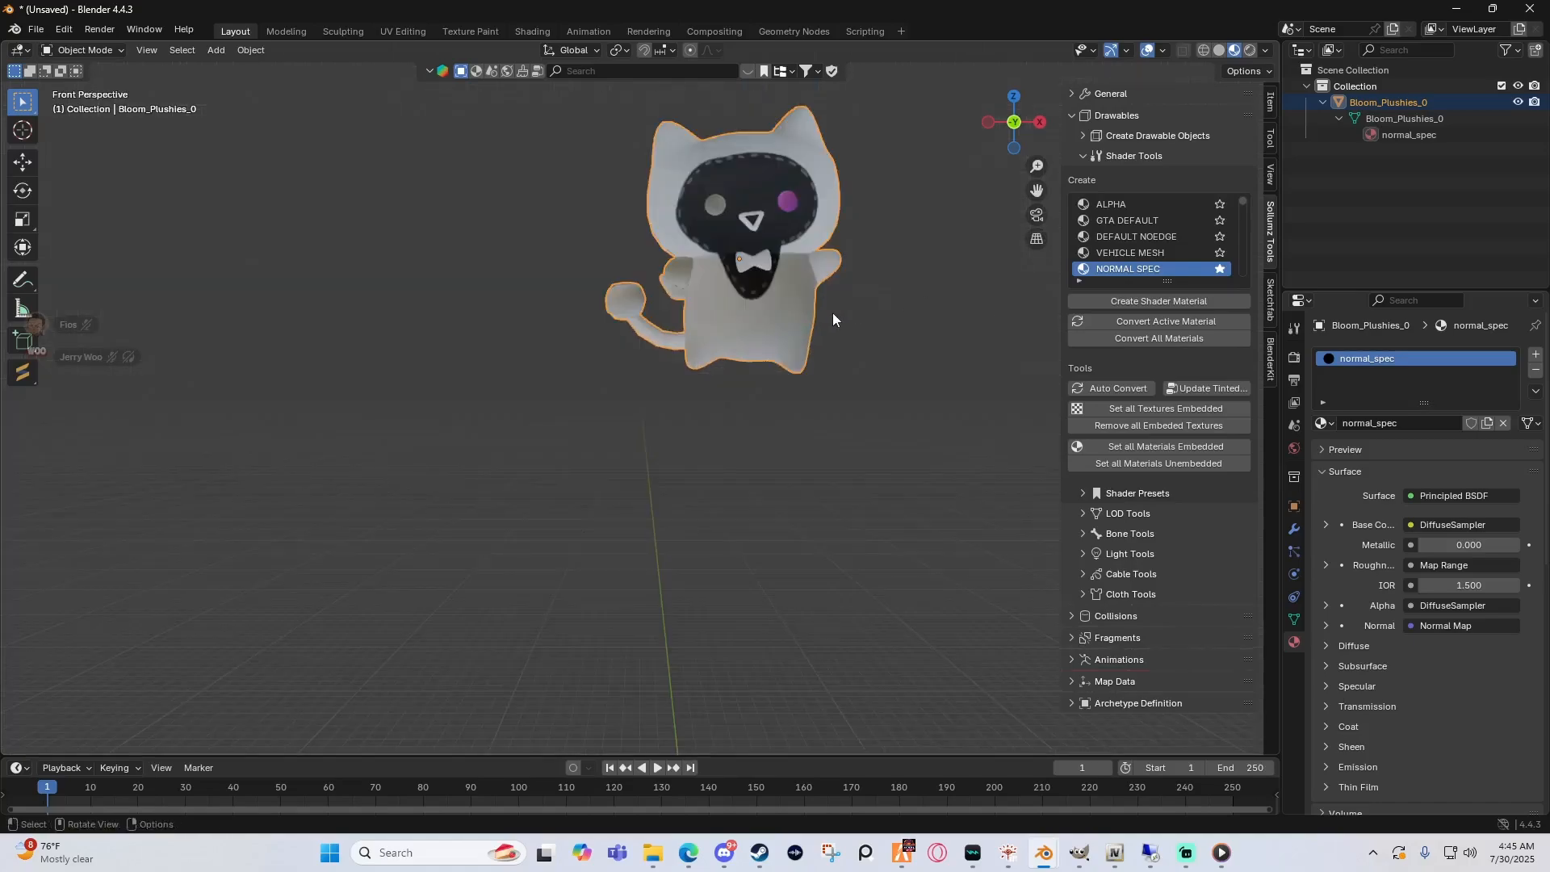
# Step: Collapse the Shader Tools section and the plushie's mesh data branch in the outliner
pyautogui.click(1082, 155)
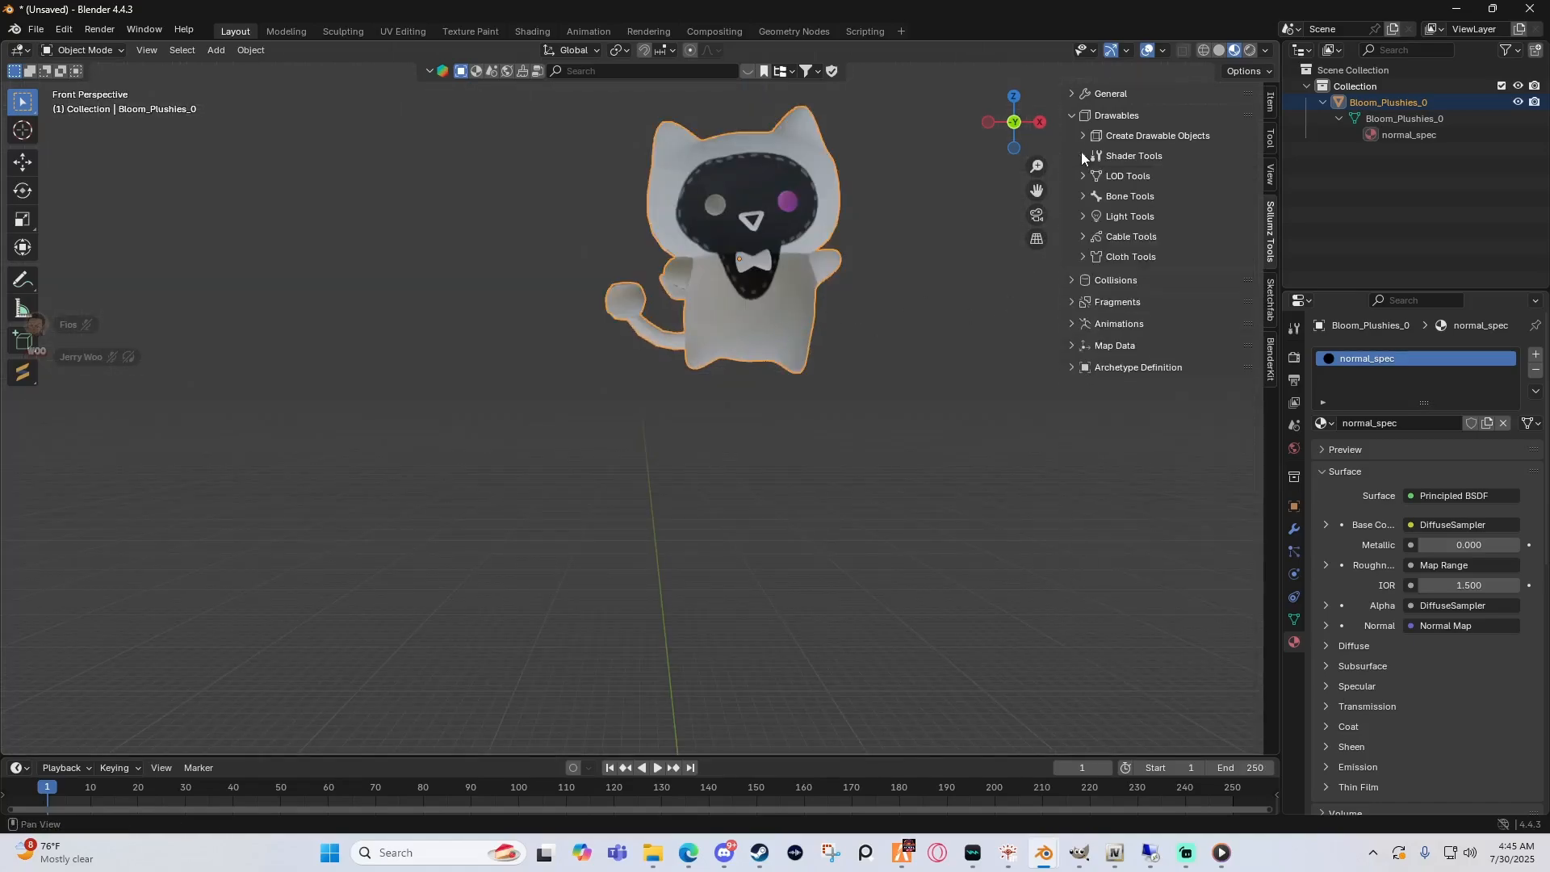
pyautogui.click(1339, 119)
pyautogui.click(1324, 103)
pyautogui.click(1322, 102)
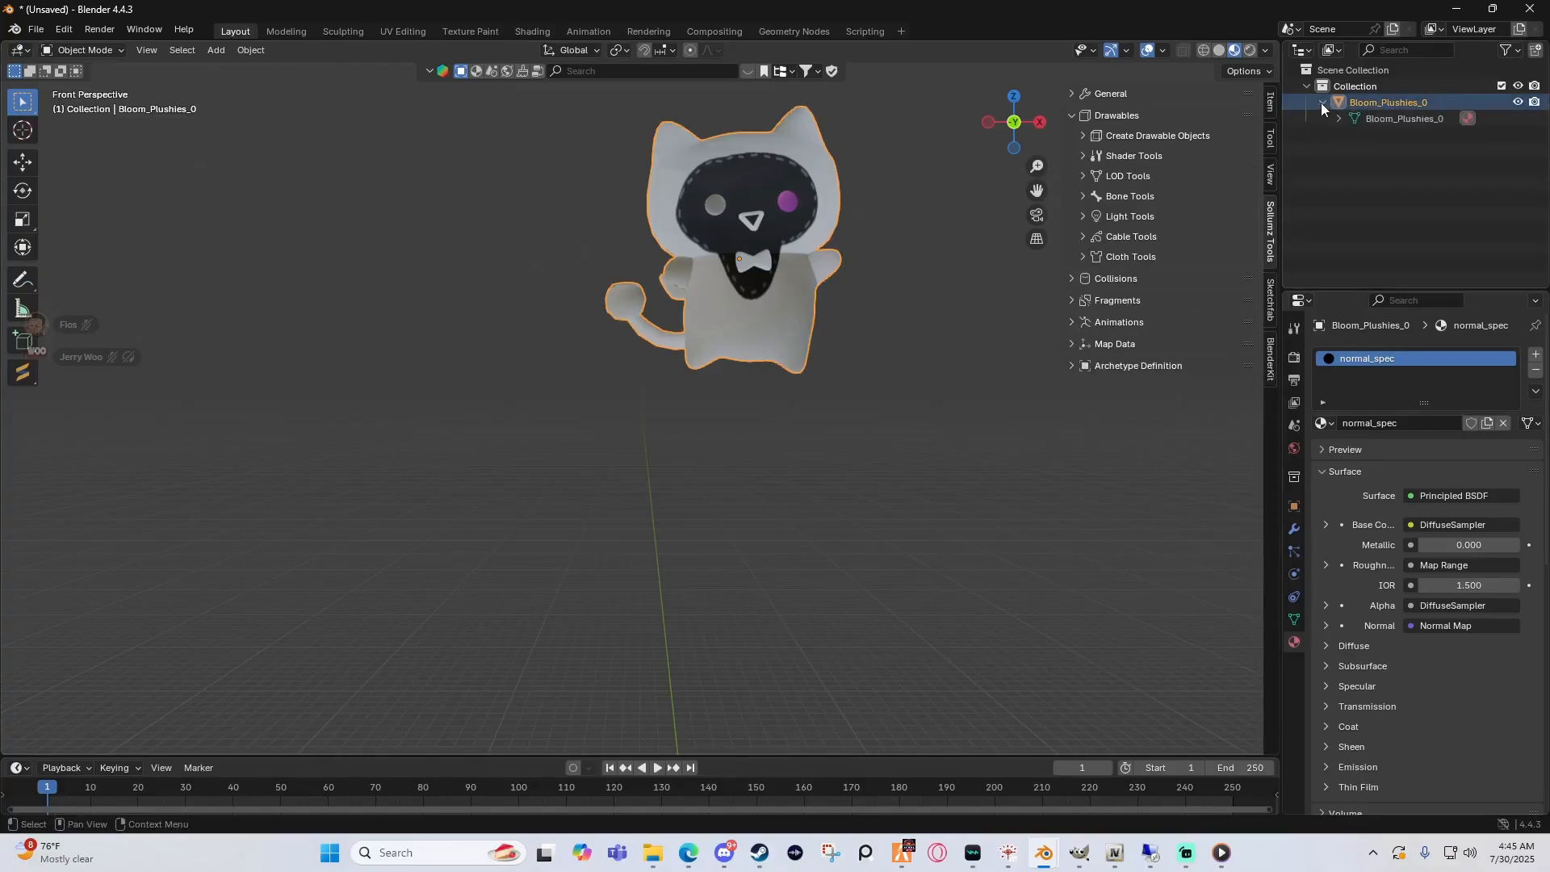
# Step: Convert the Bloom_Plushies_0 object to a Drawable with Auto-Embed Collision and Center to Selection enabled
pyautogui.click(1337, 118)
pyautogui.click(1324, 103)
pyautogui.click(1322, 103)
pyautogui.click(1339, 118)
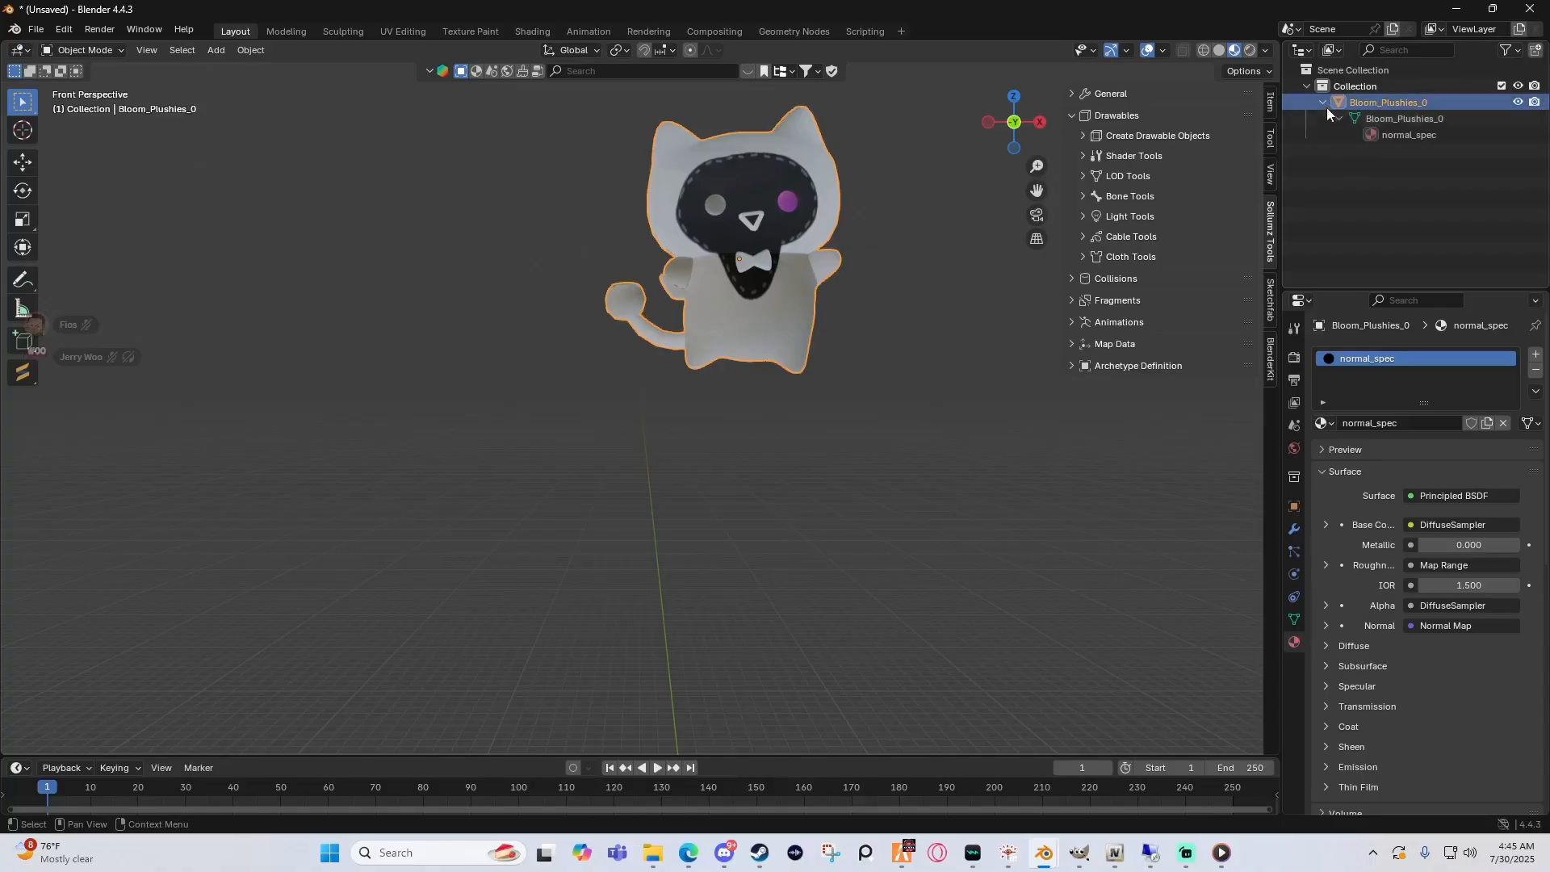
pyautogui.click(1324, 103)
pyautogui.click(1089, 136)
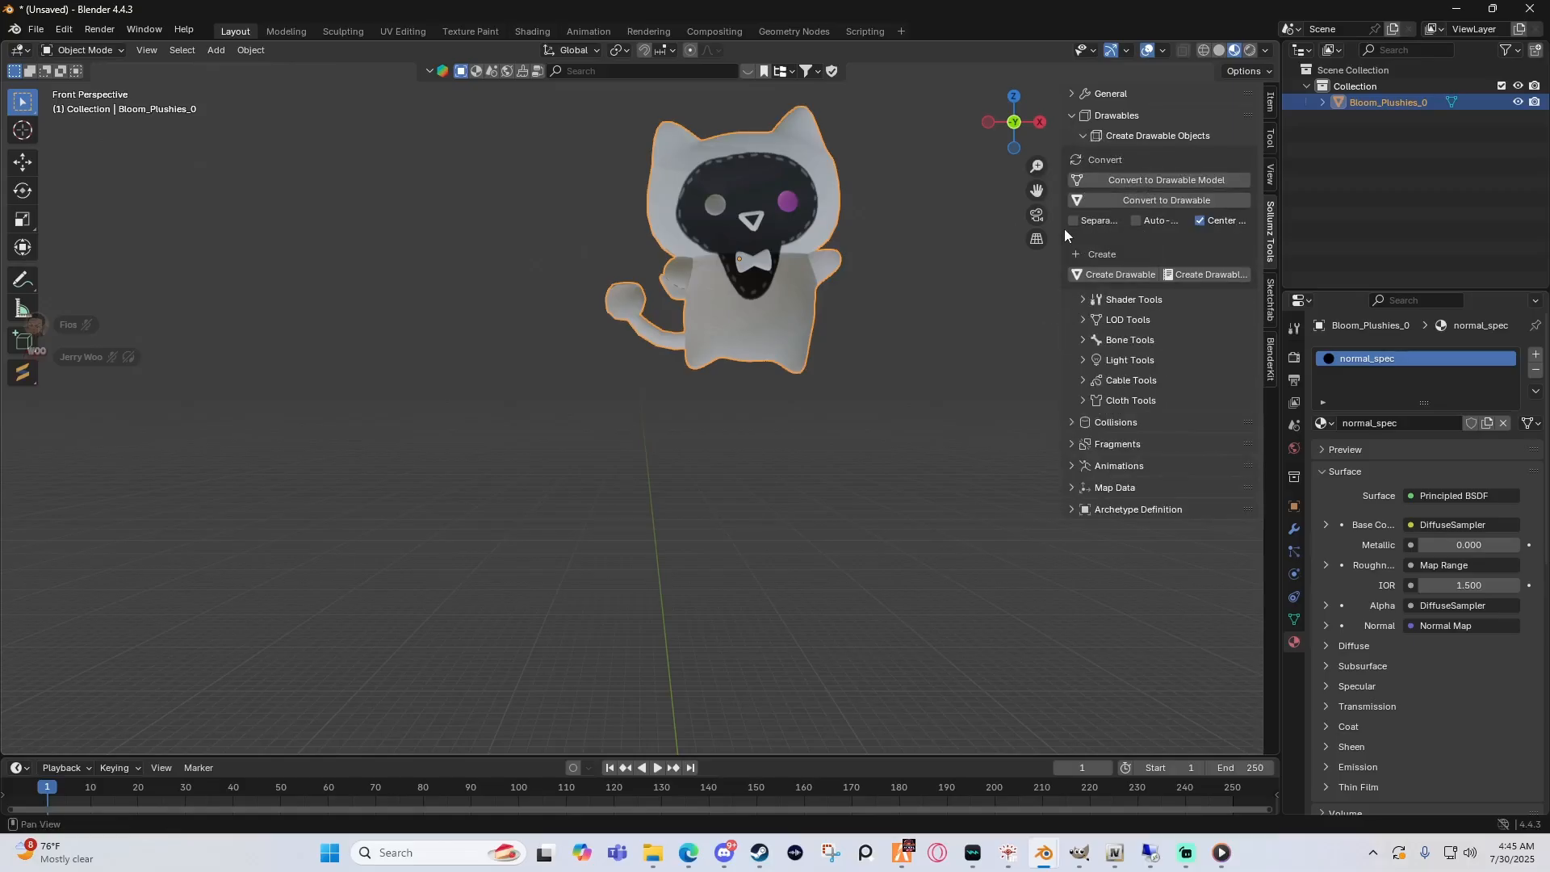
pyautogui.moveTo(1064, 229); pyautogui.dragTo(859, 230)
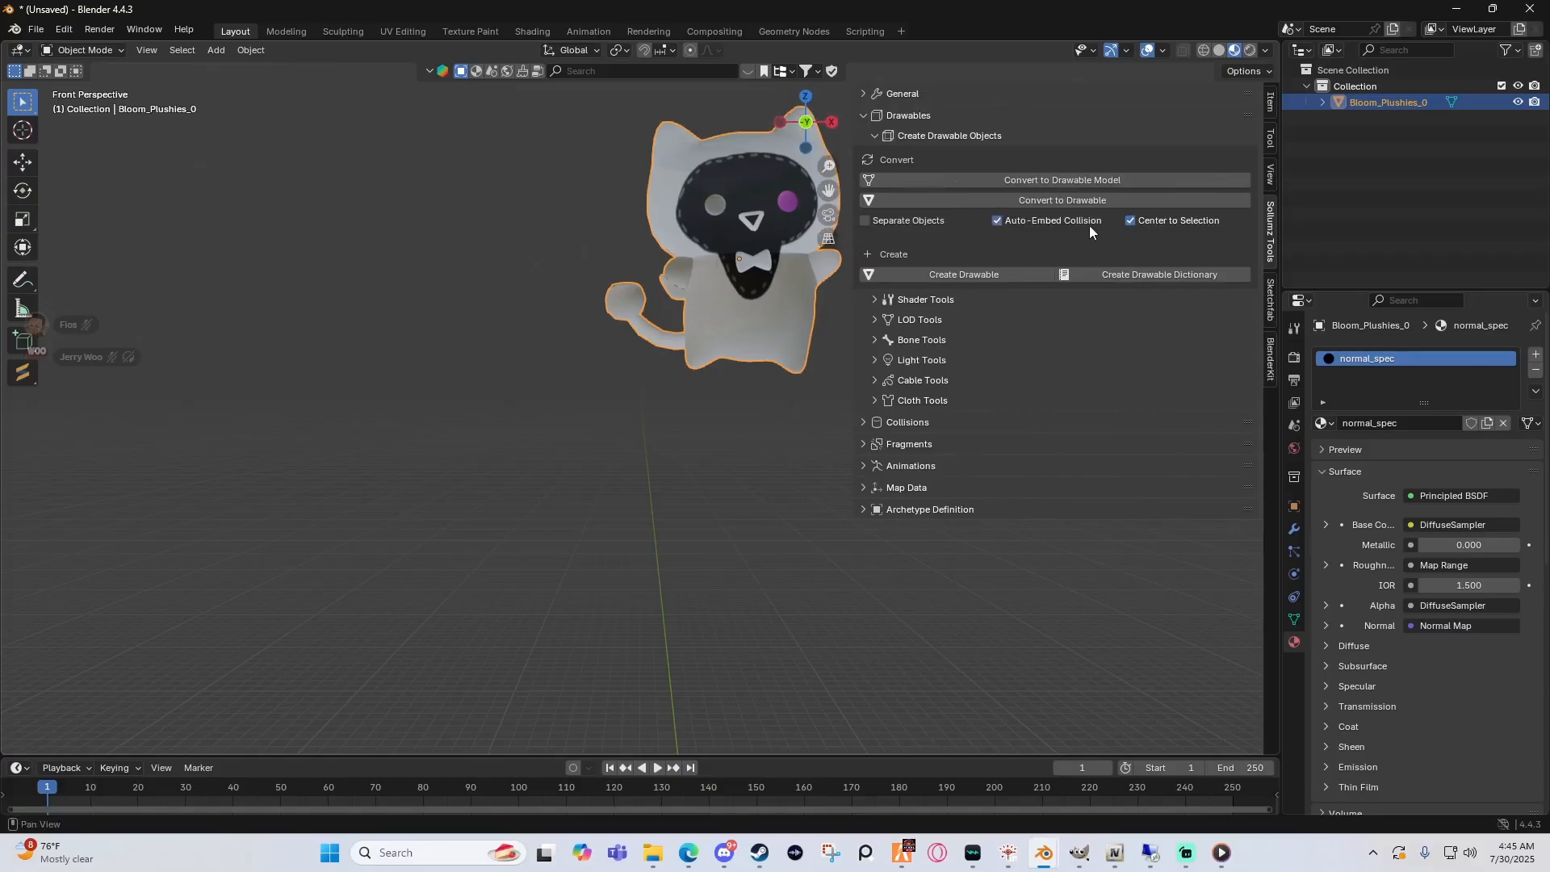
pyautogui.click(1047, 201)
# Step: Set all textures of the normal_spec material on Bloom_Plushies_0.model to embedded
pyautogui.click(1324, 103)
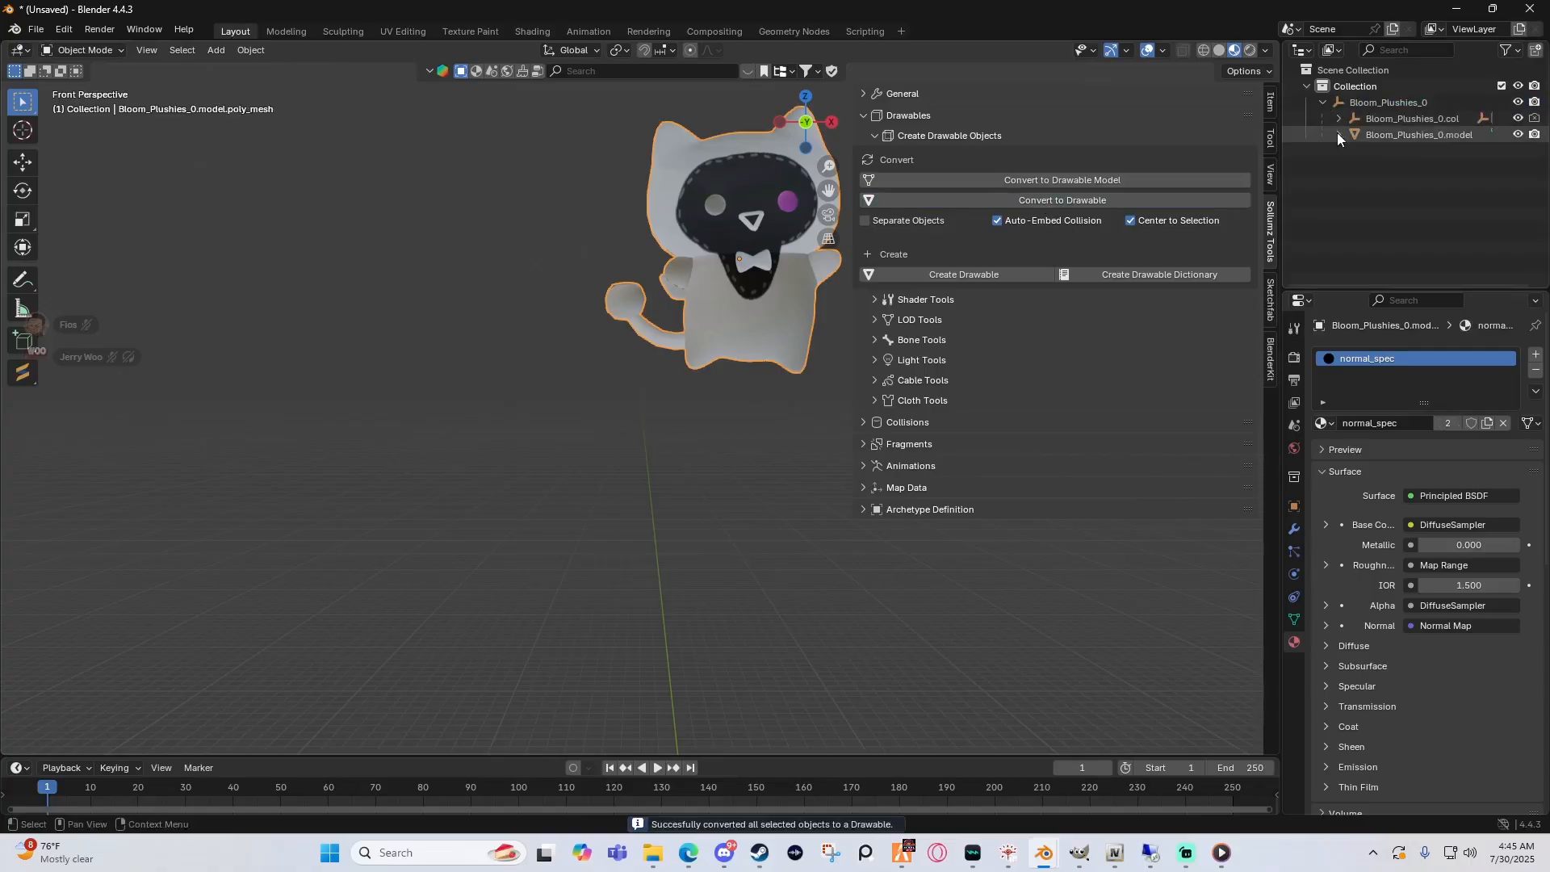
pyautogui.click(1338, 134)
pyautogui.click(1354, 152)
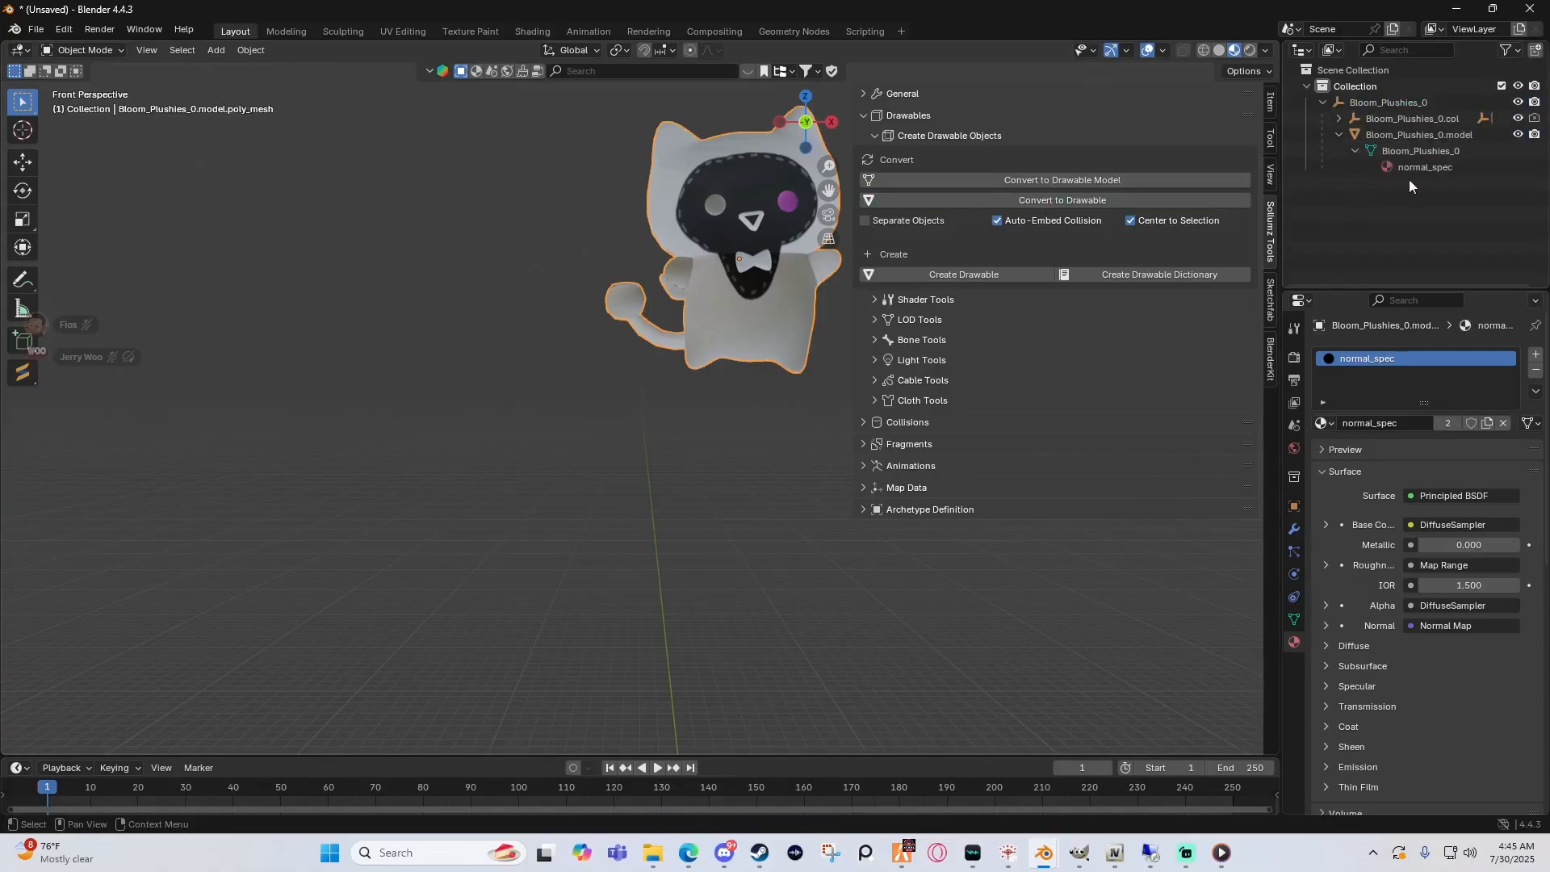
pyautogui.click(1412, 168)
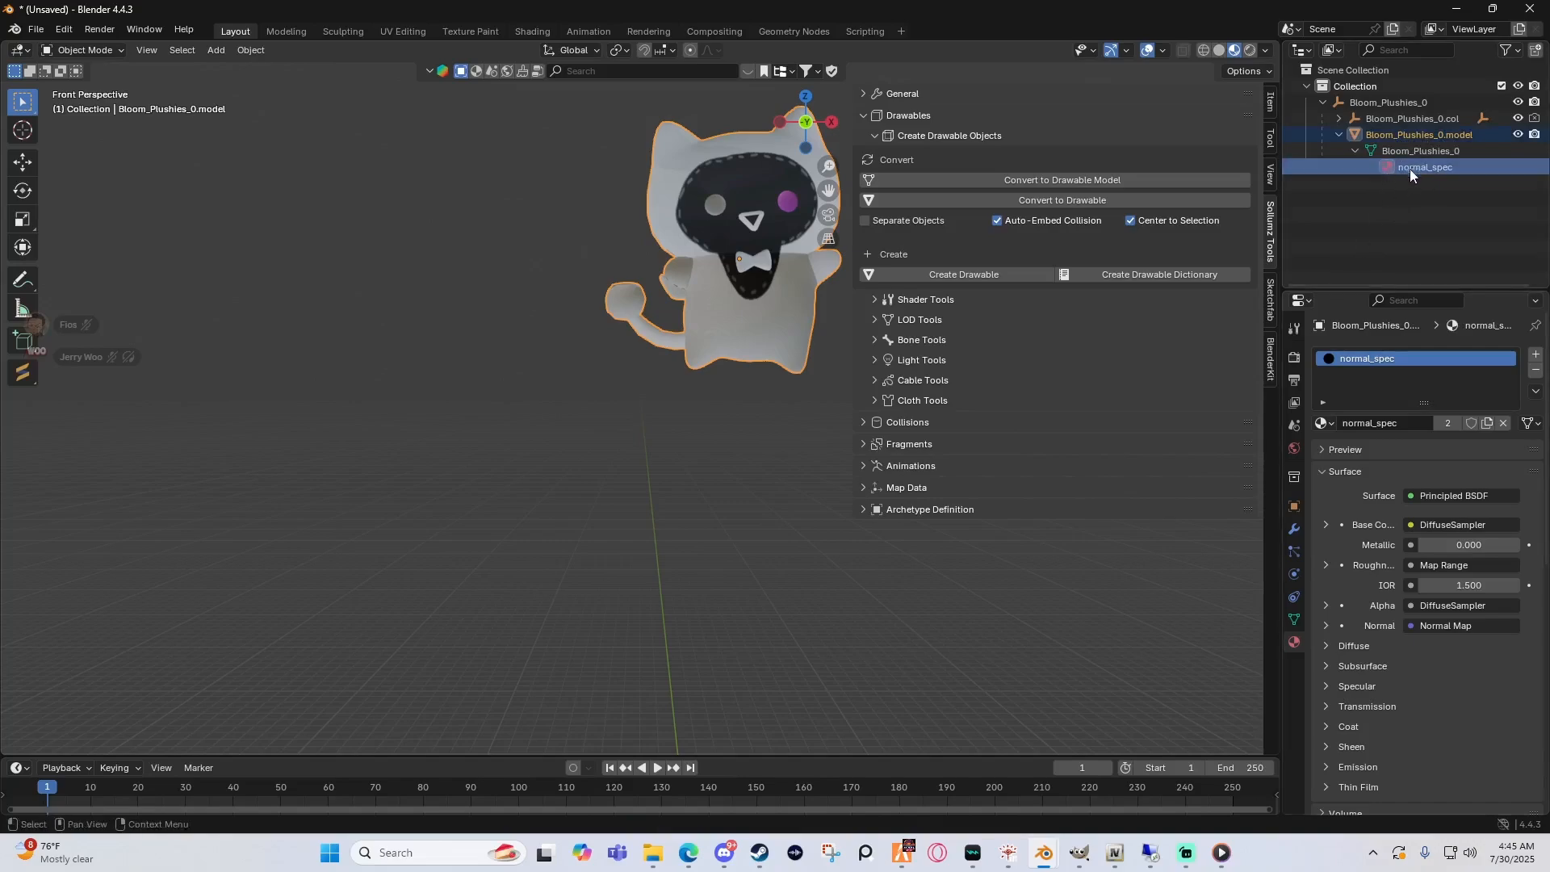
pyautogui.click(915, 300)
pyautogui.scroll(-1, 1014, 580)
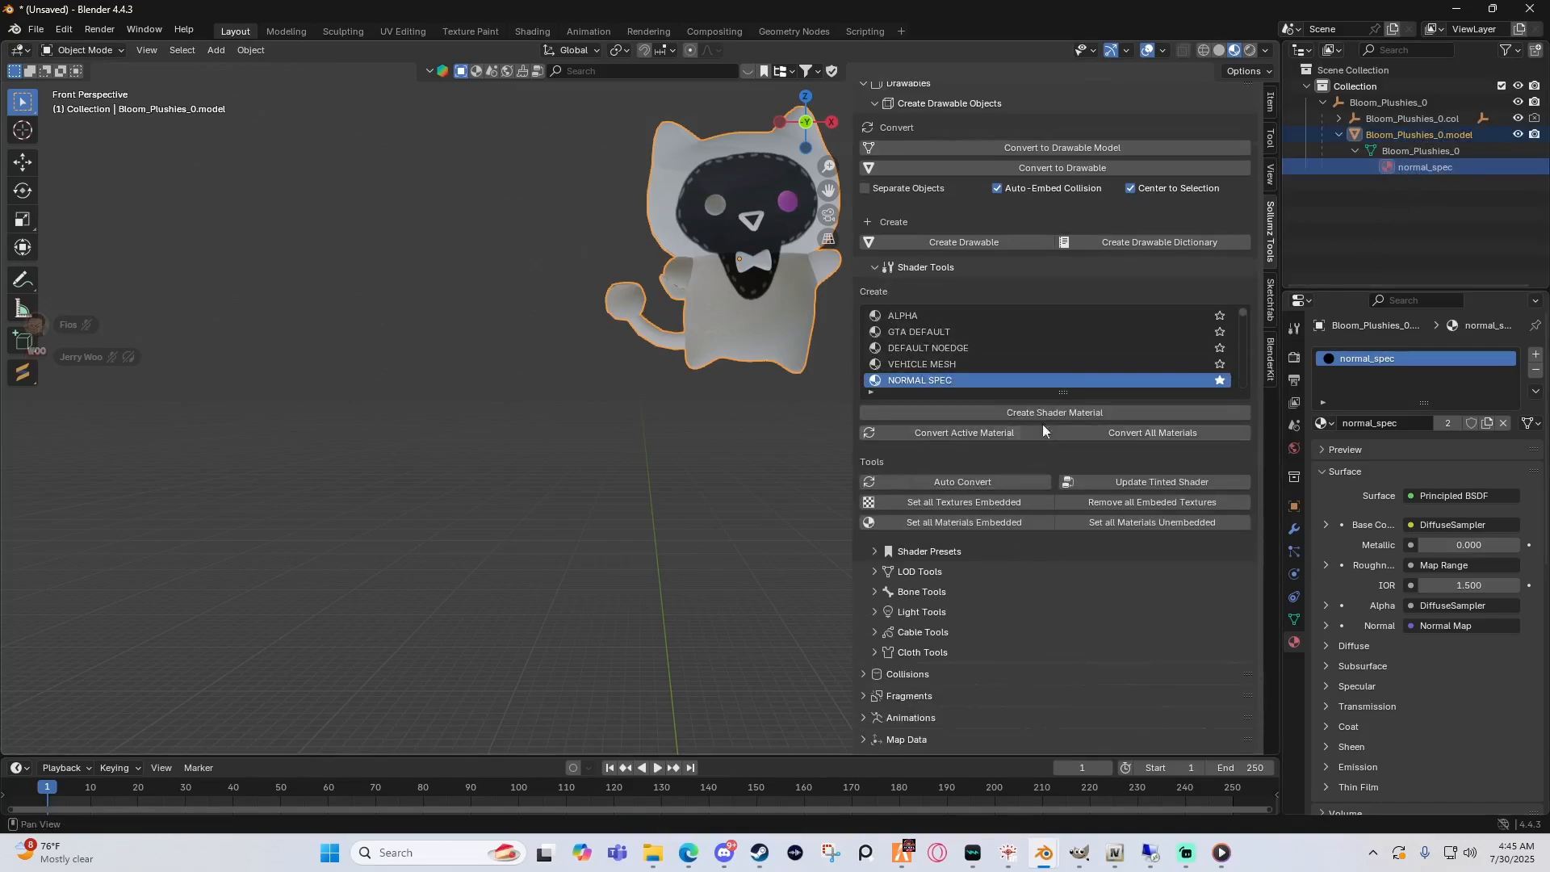
pyautogui.click(956, 504)
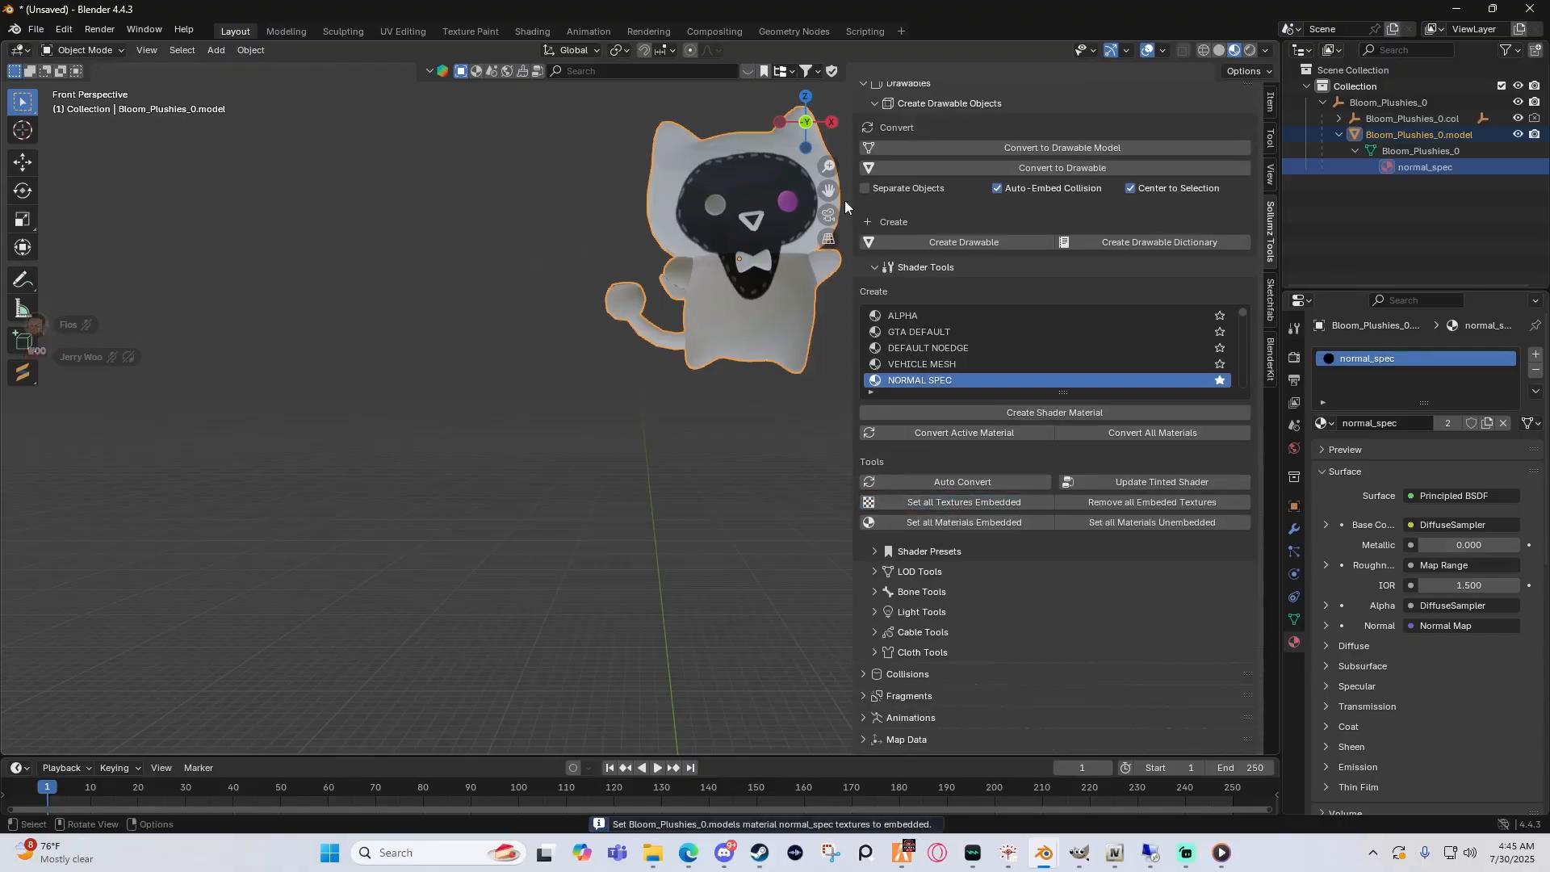
pyautogui.click(1356, 150)
pyautogui.click(1340, 135)
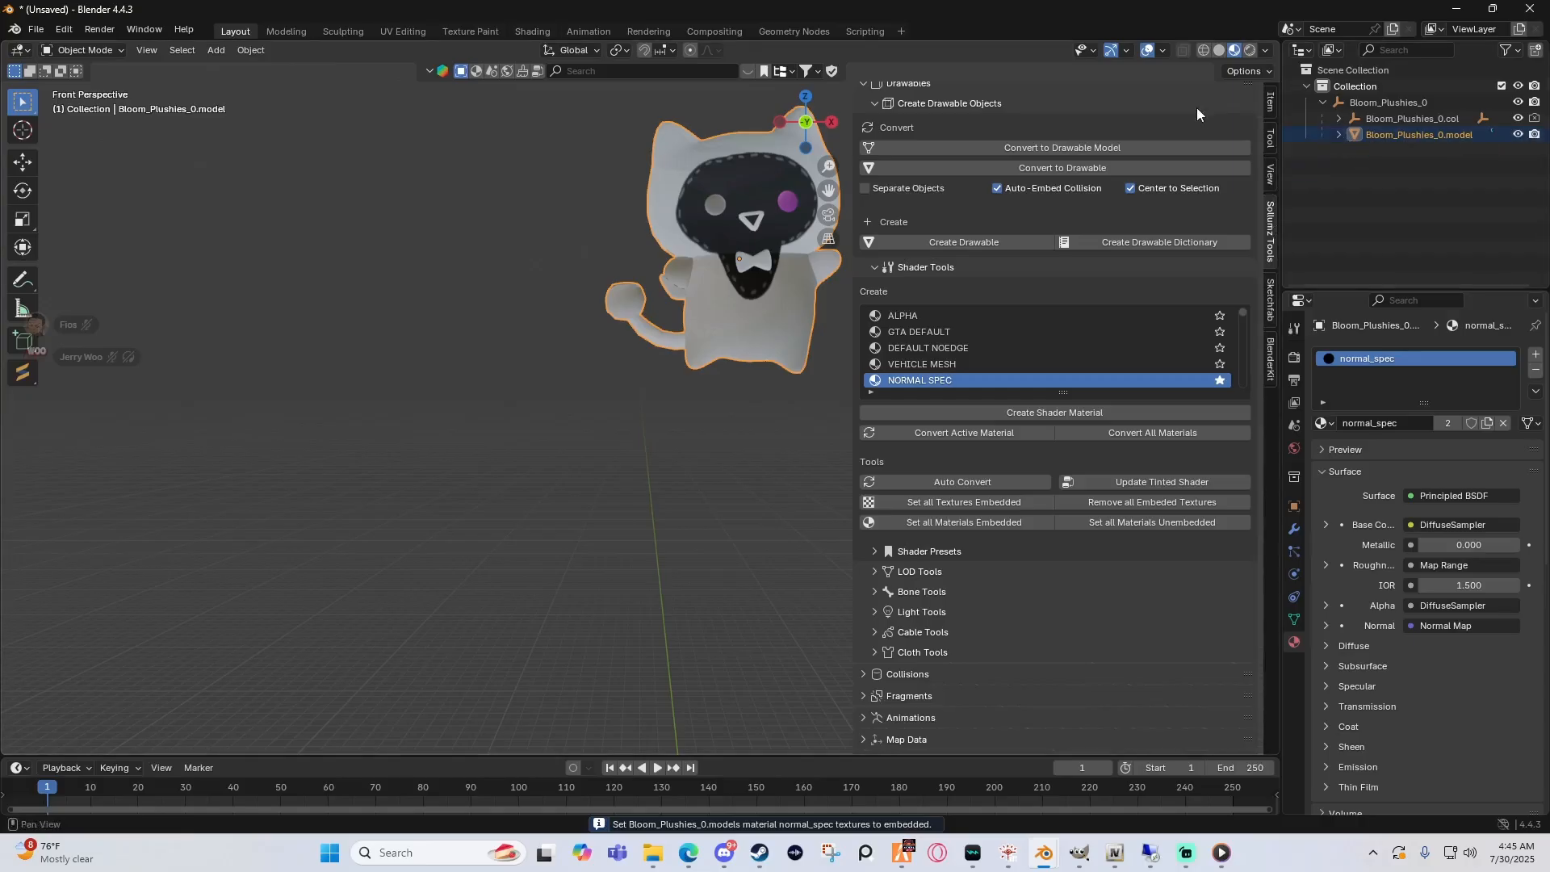
# Step: Widen the outliner and expand the Bloom_Plushies_0.col branch down to its poly_mesh object
pyautogui.click(1338, 119)
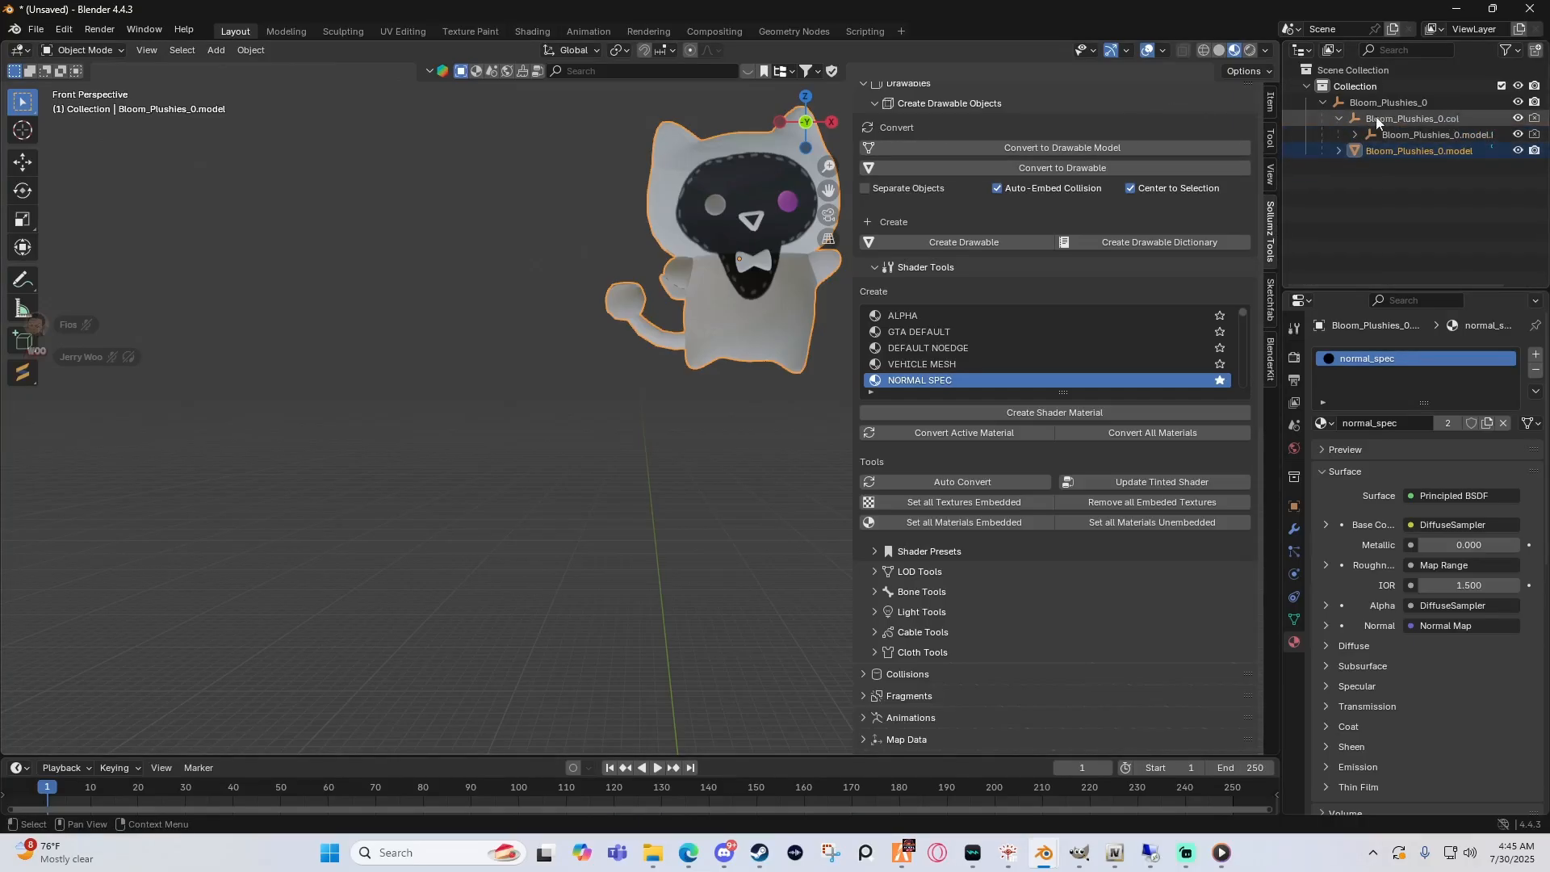
pyautogui.moveTo(1284, 129); pyautogui.dragTo(1142, 138)
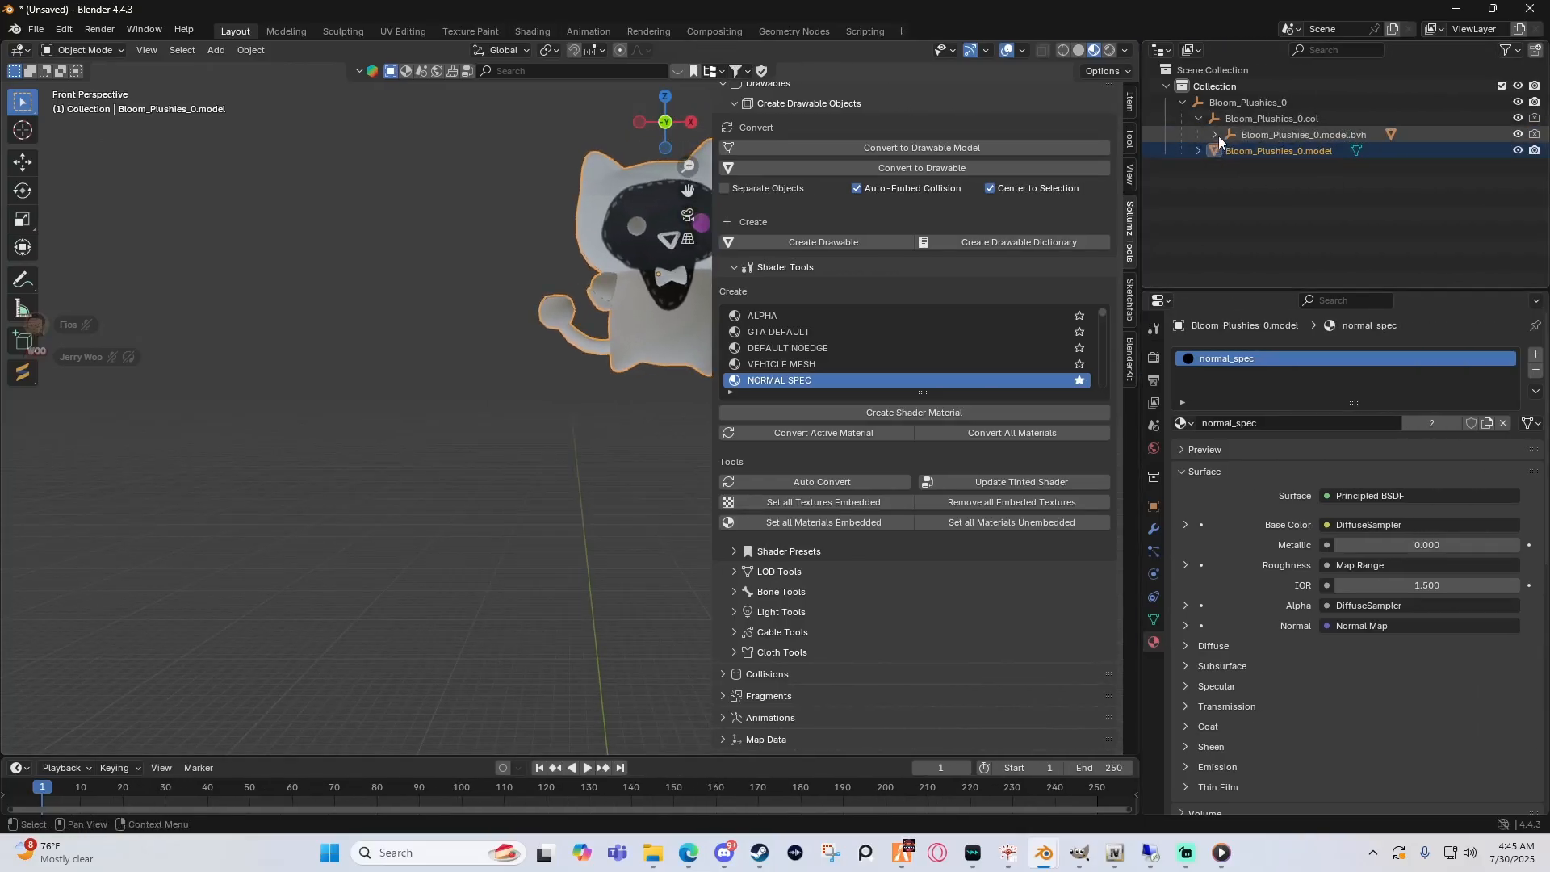
pyautogui.click(1216, 134)
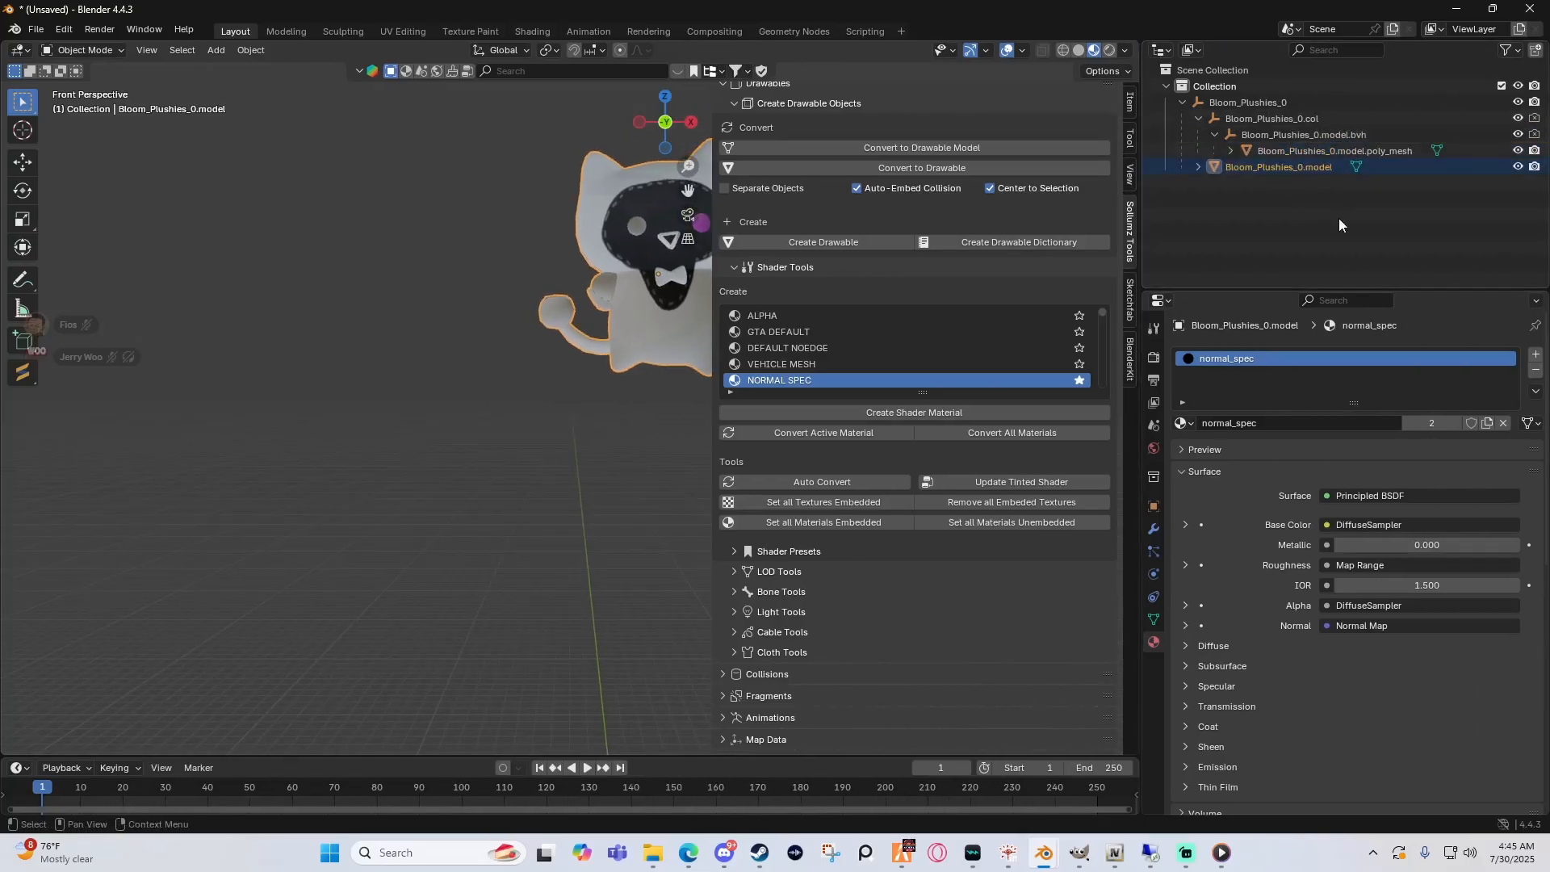
# Step: Apply the props collision flag preset to the plushie's poly_mesh and to its parent bvh object
pyautogui.click(1324, 151)
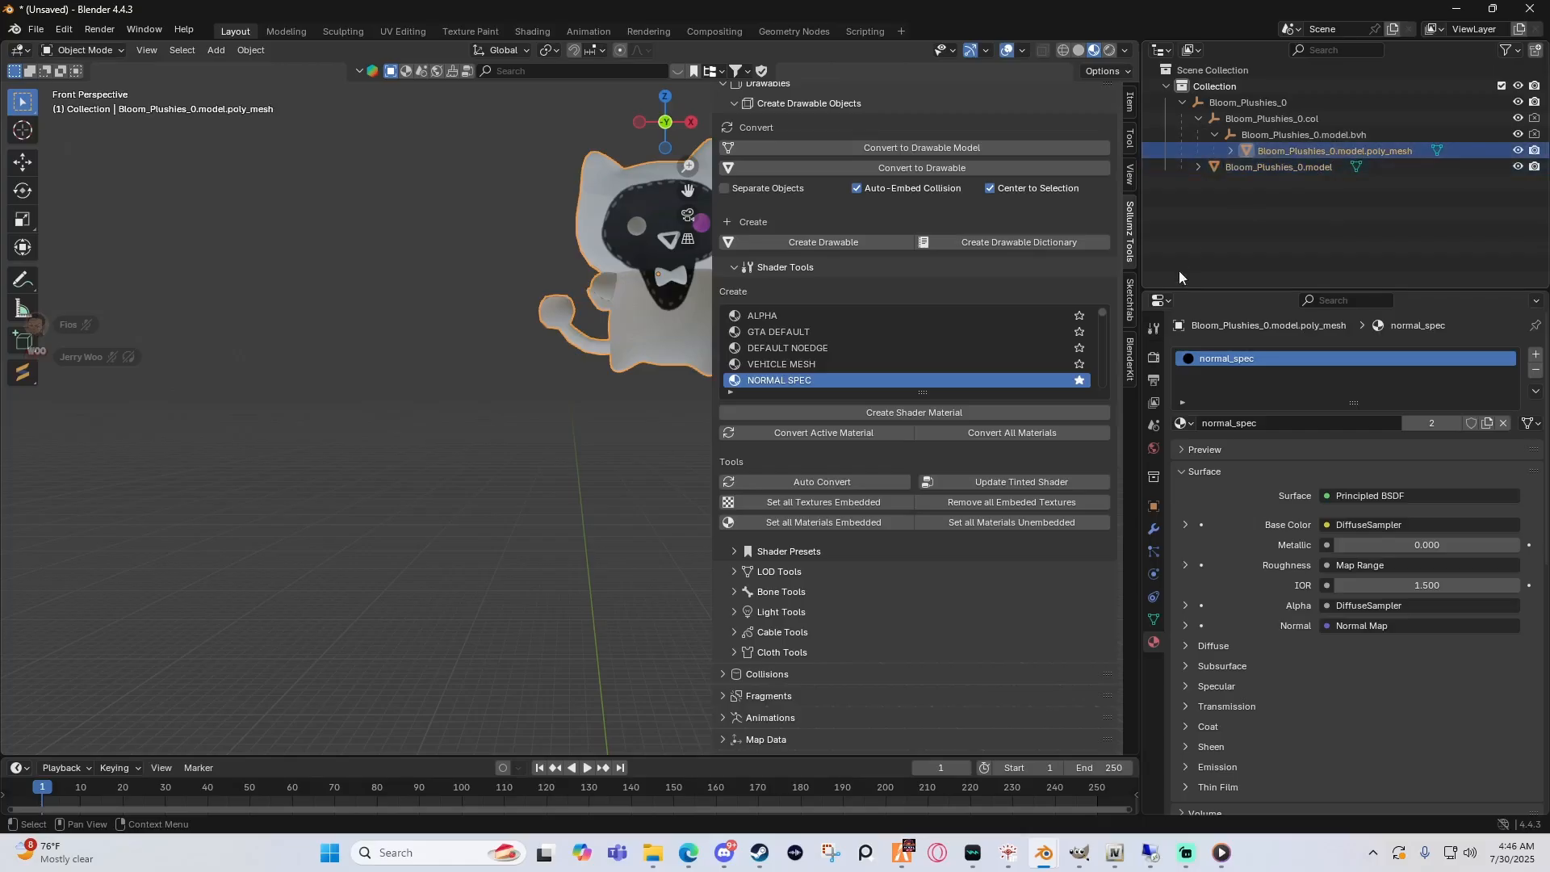
pyautogui.scroll(2, 766, 146)
pyautogui.click(724, 114)
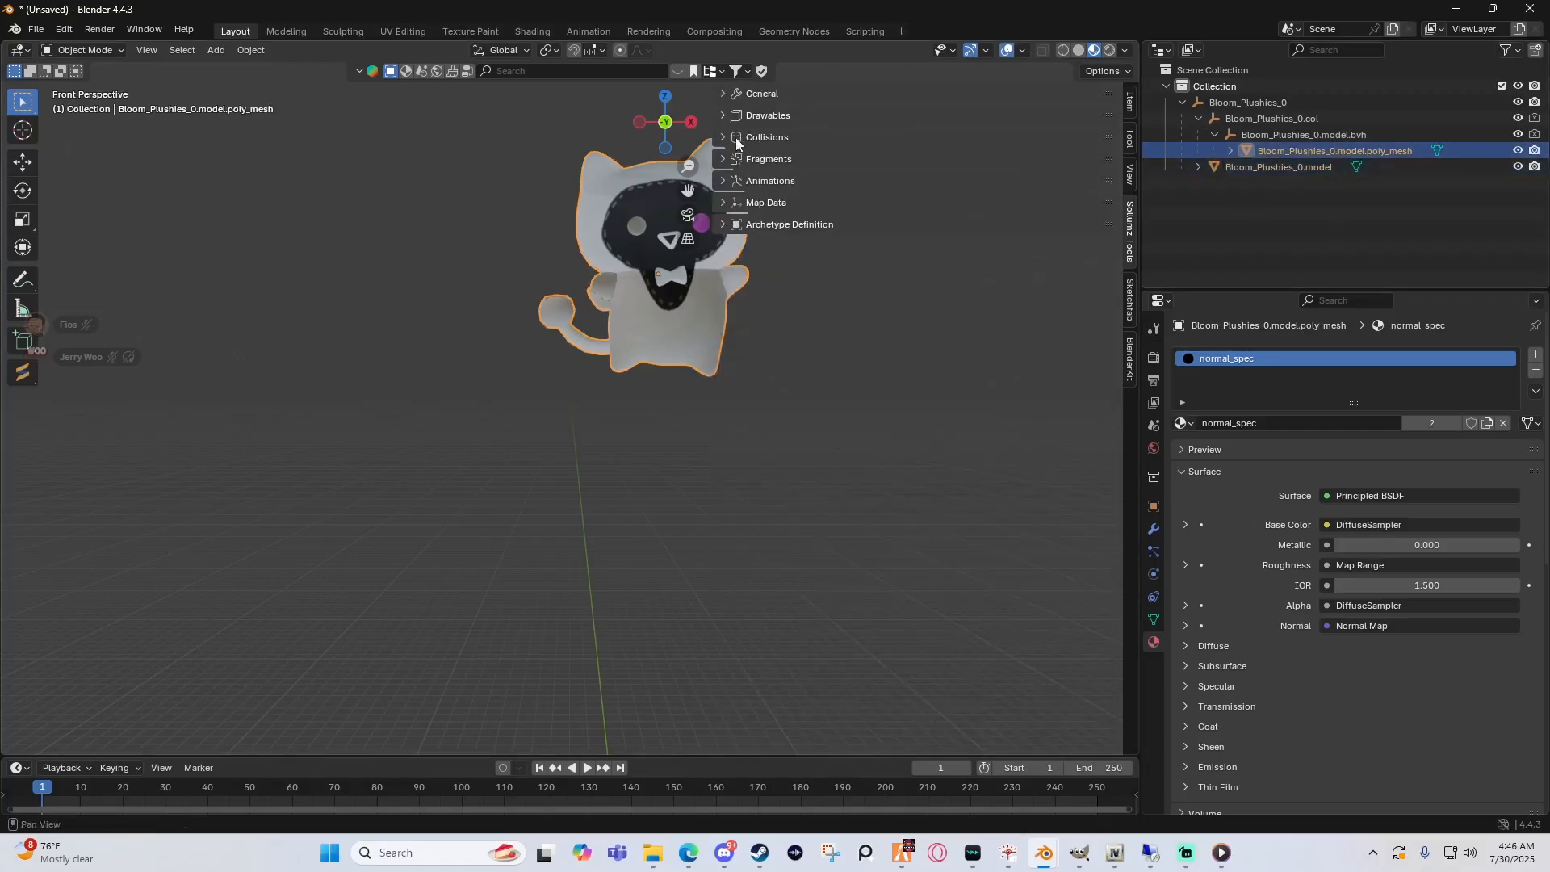
pyautogui.click(736, 138)
pyautogui.click(785, 199)
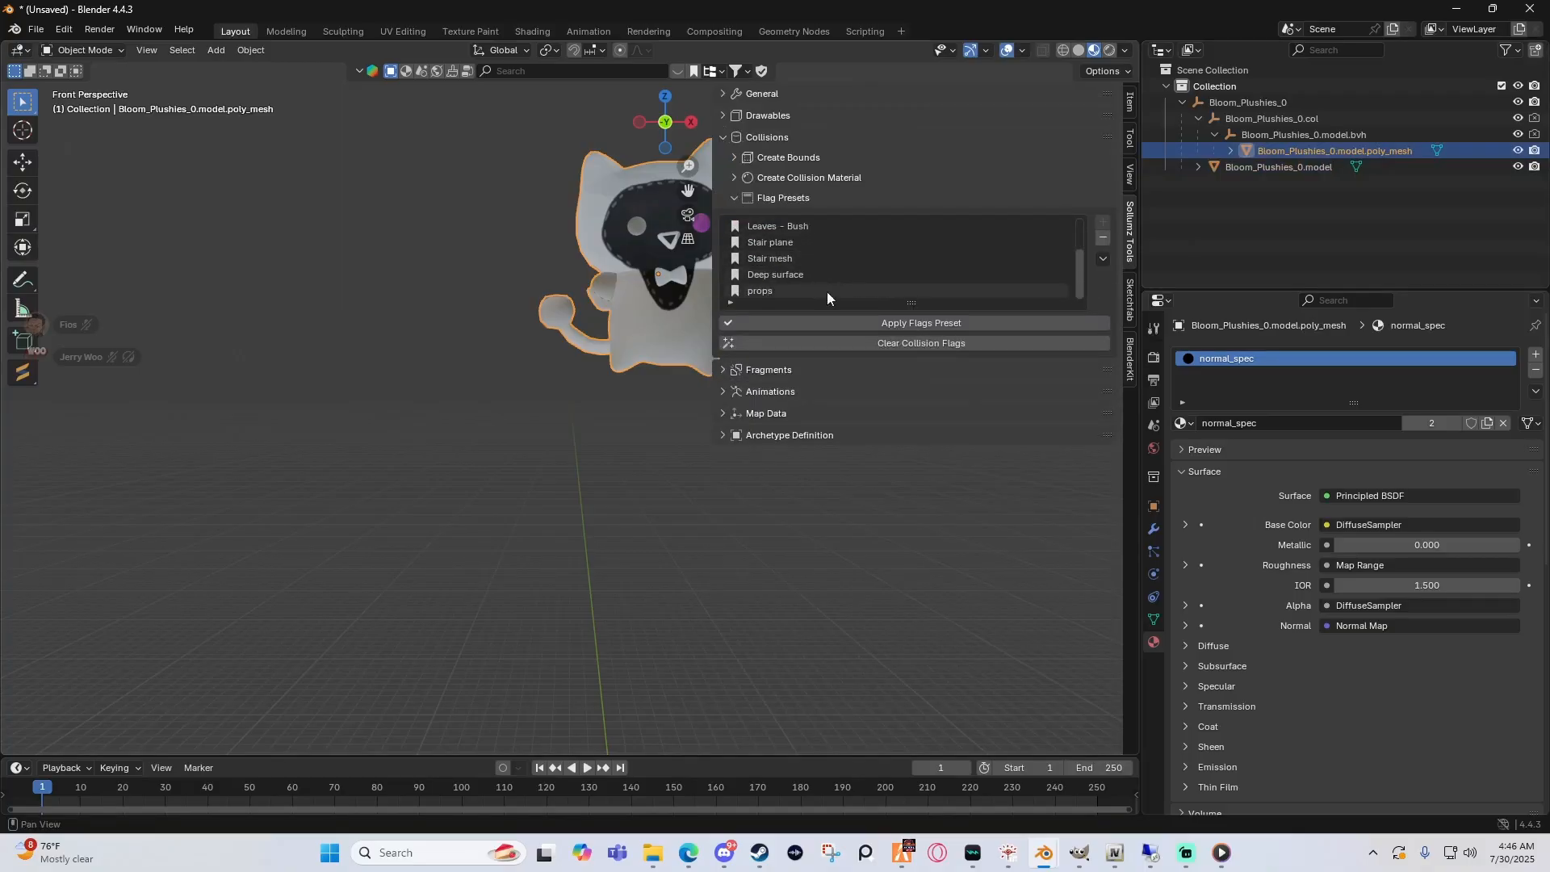
pyautogui.click(806, 291)
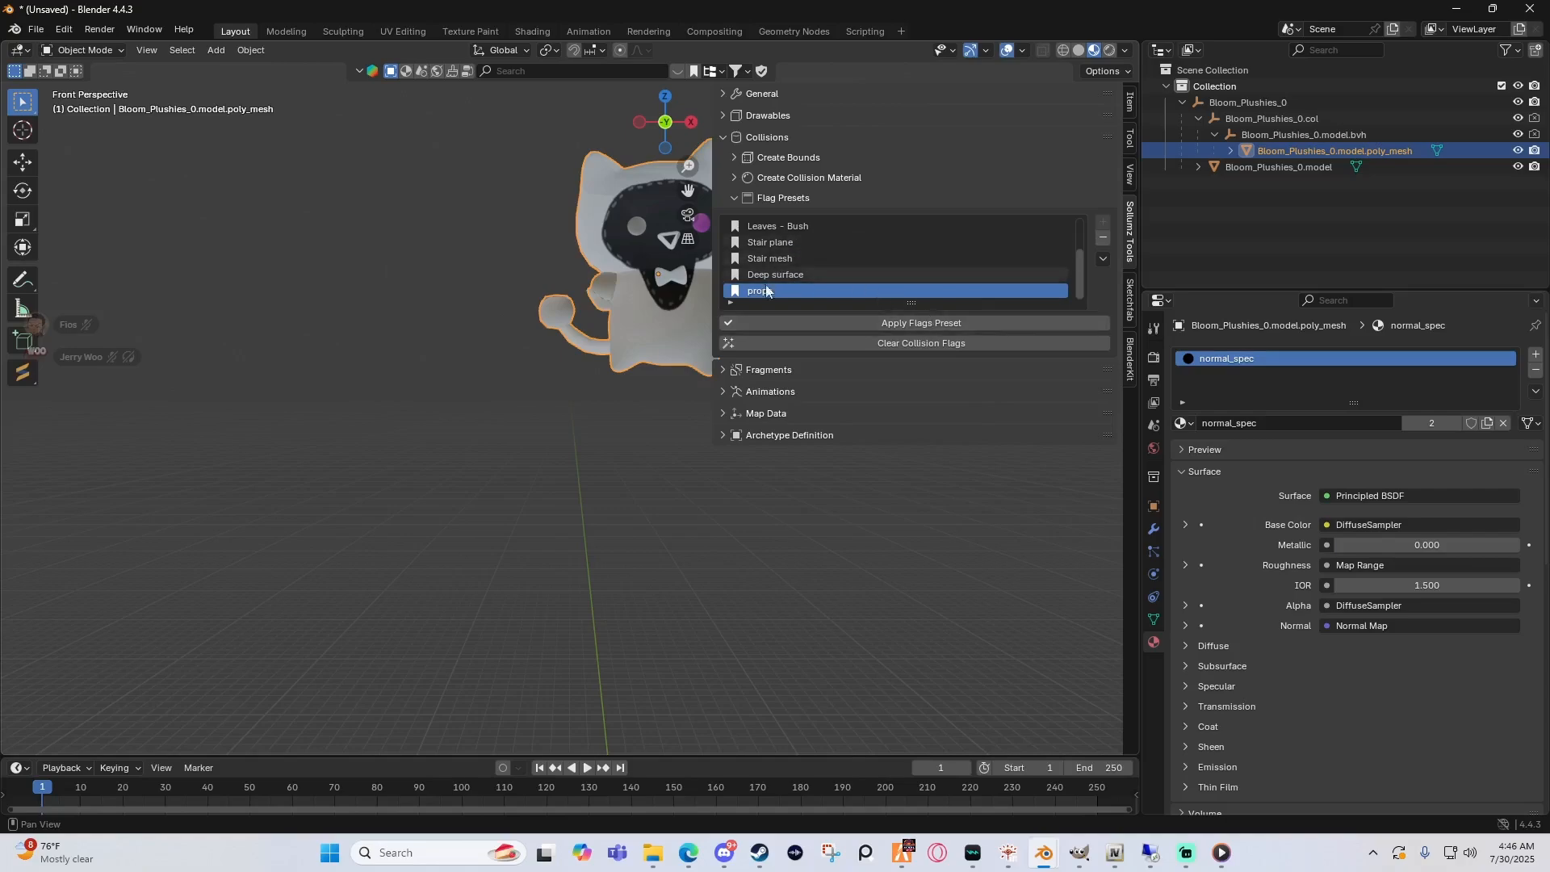
pyautogui.scroll(3, 768, 267)
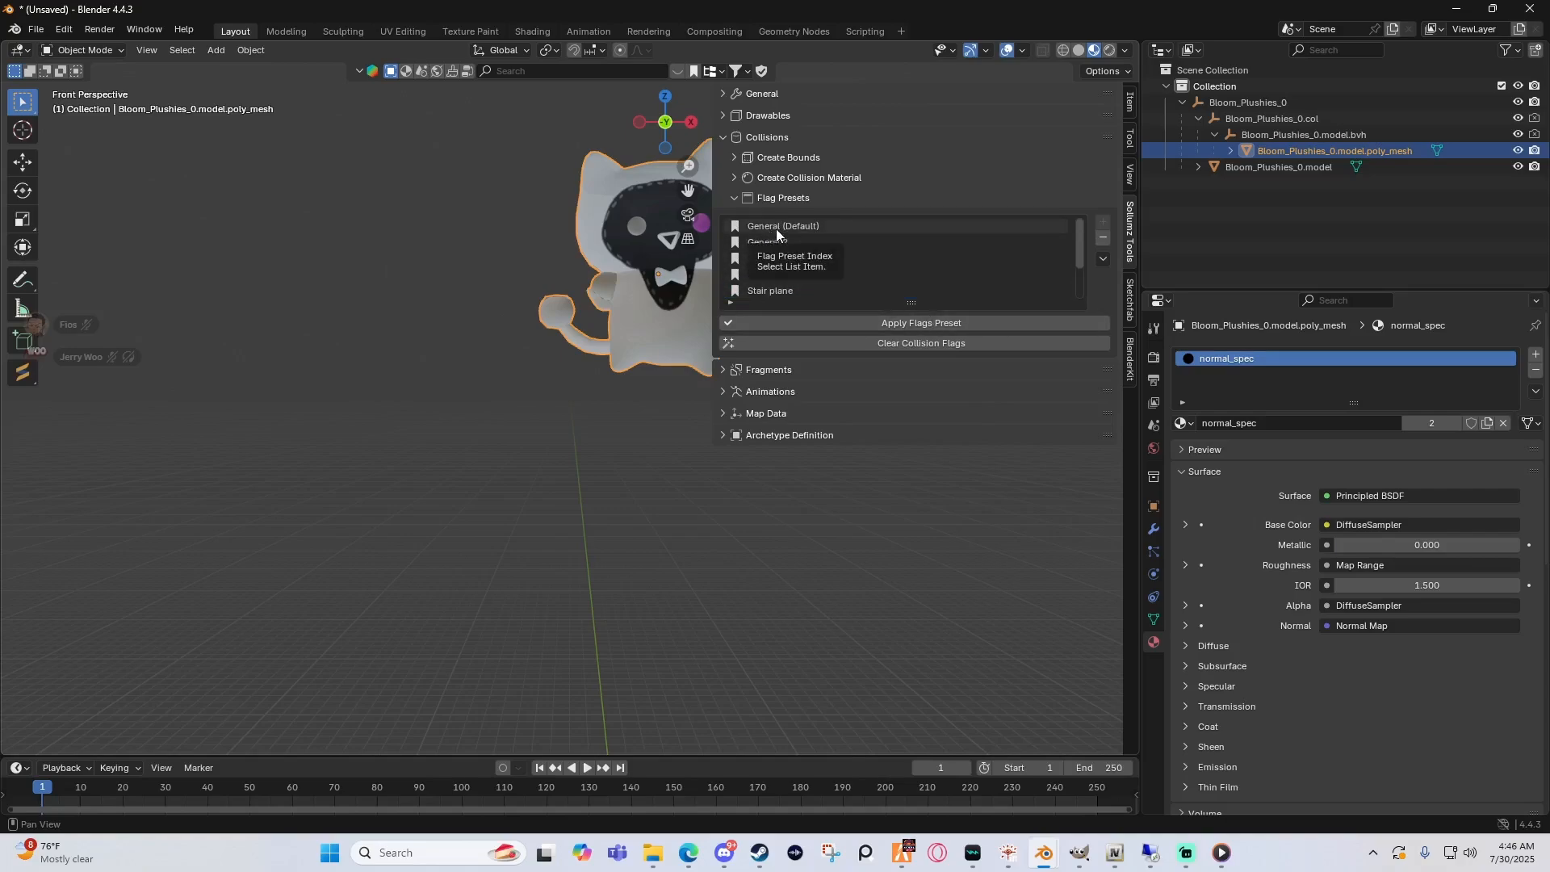
pyautogui.scroll(-3, 787, 258)
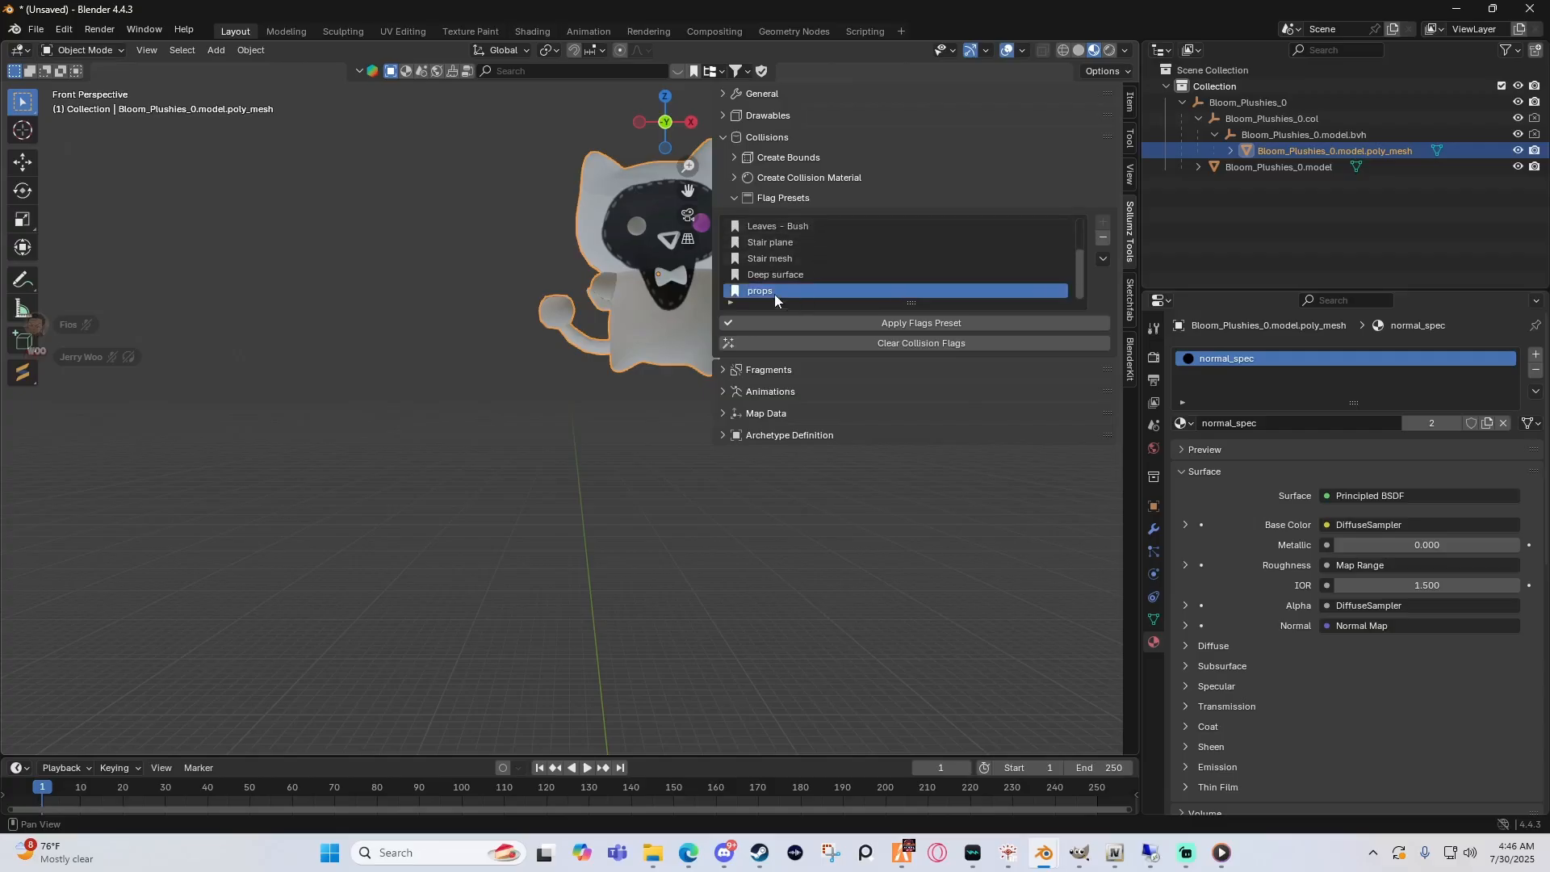
pyautogui.scroll(3, 807, 260)
pyautogui.scroll(-3, 786, 256)
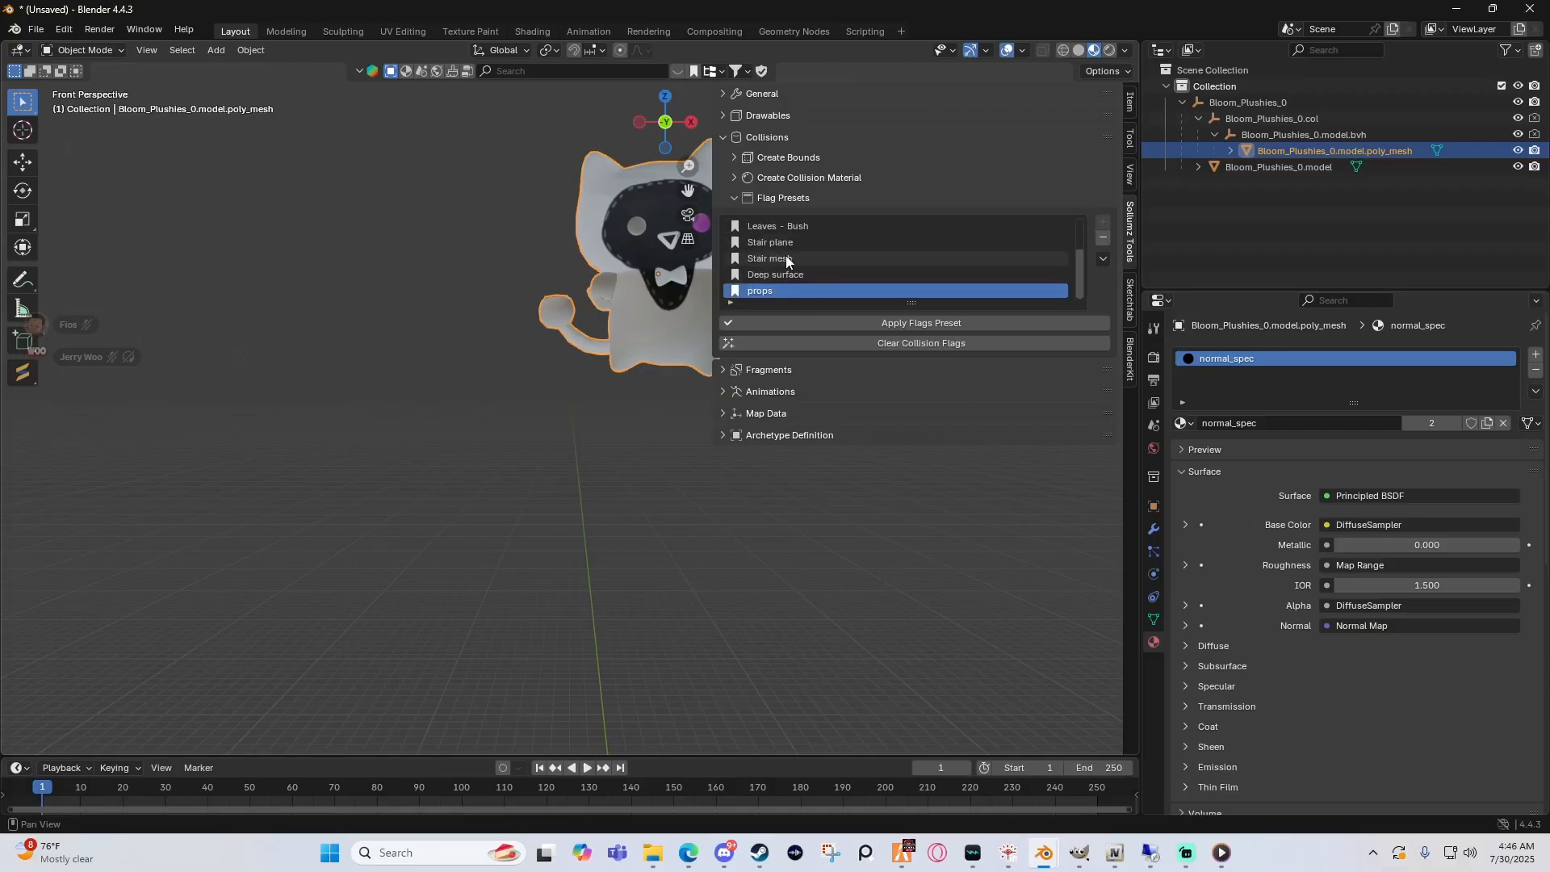
pyautogui.scroll(3, 788, 260)
pyautogui.scroll(-3, 781, 255)
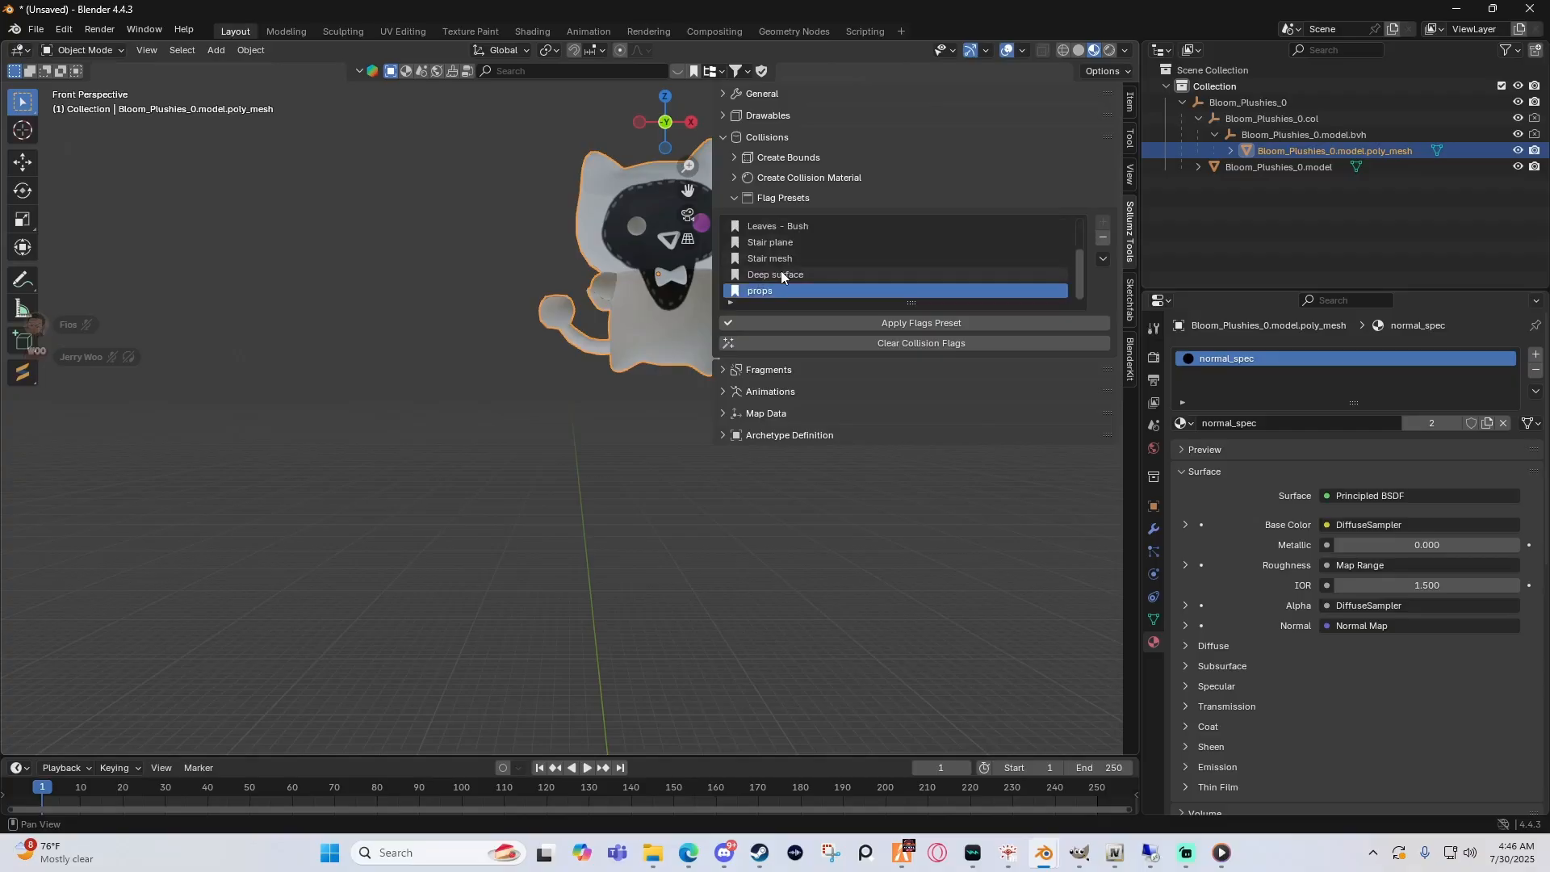
pyautogui.scroll(3, 775, 262)
pyautogui.scroll(-3, 783, 238)
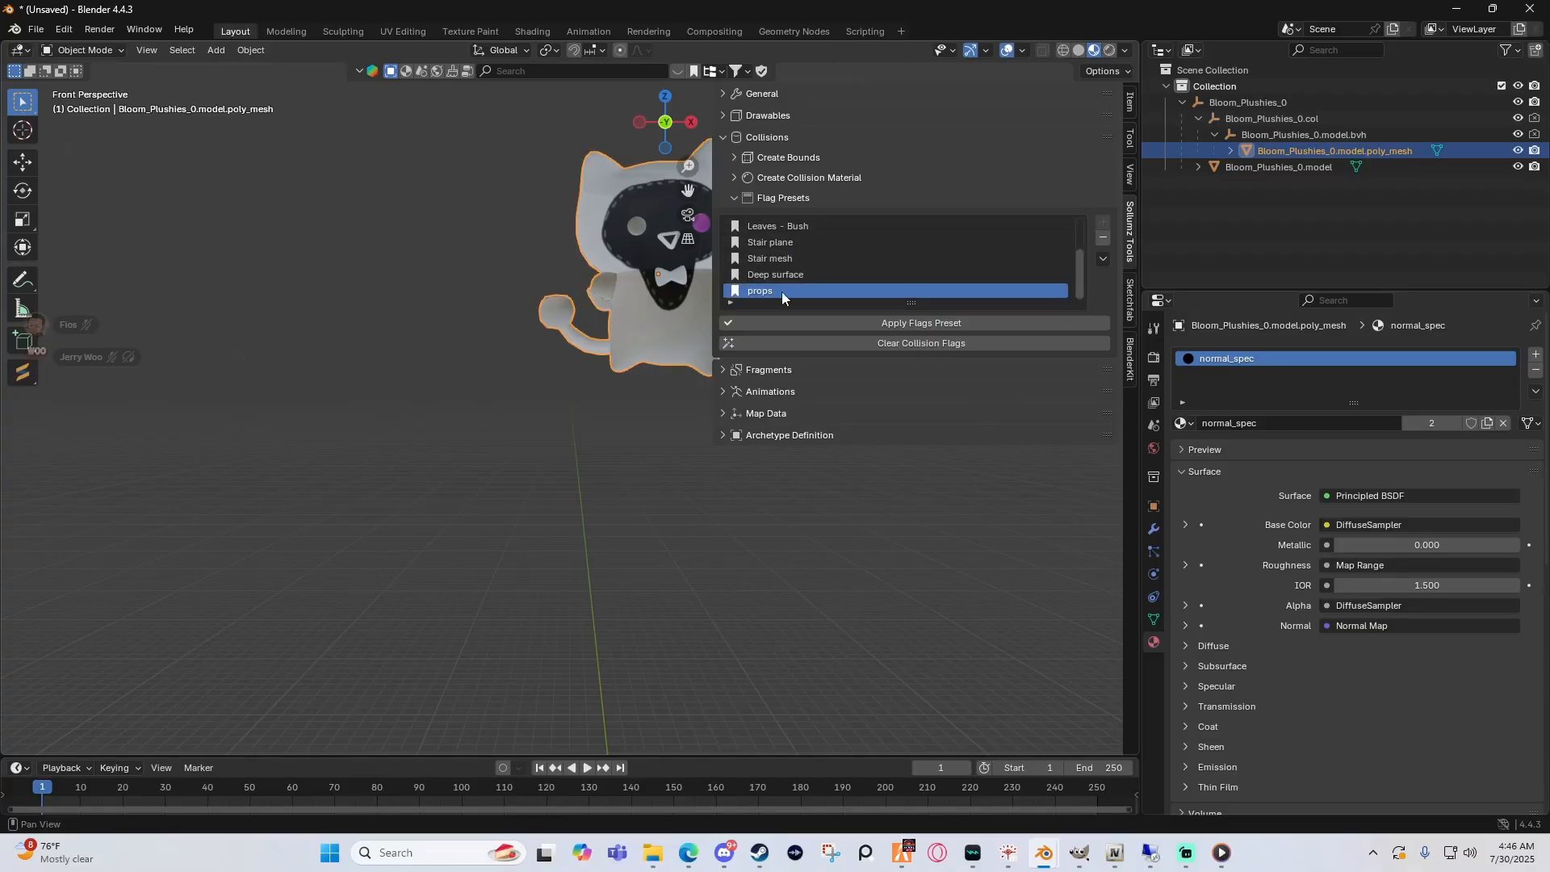
pyautogui.click(914, 323)
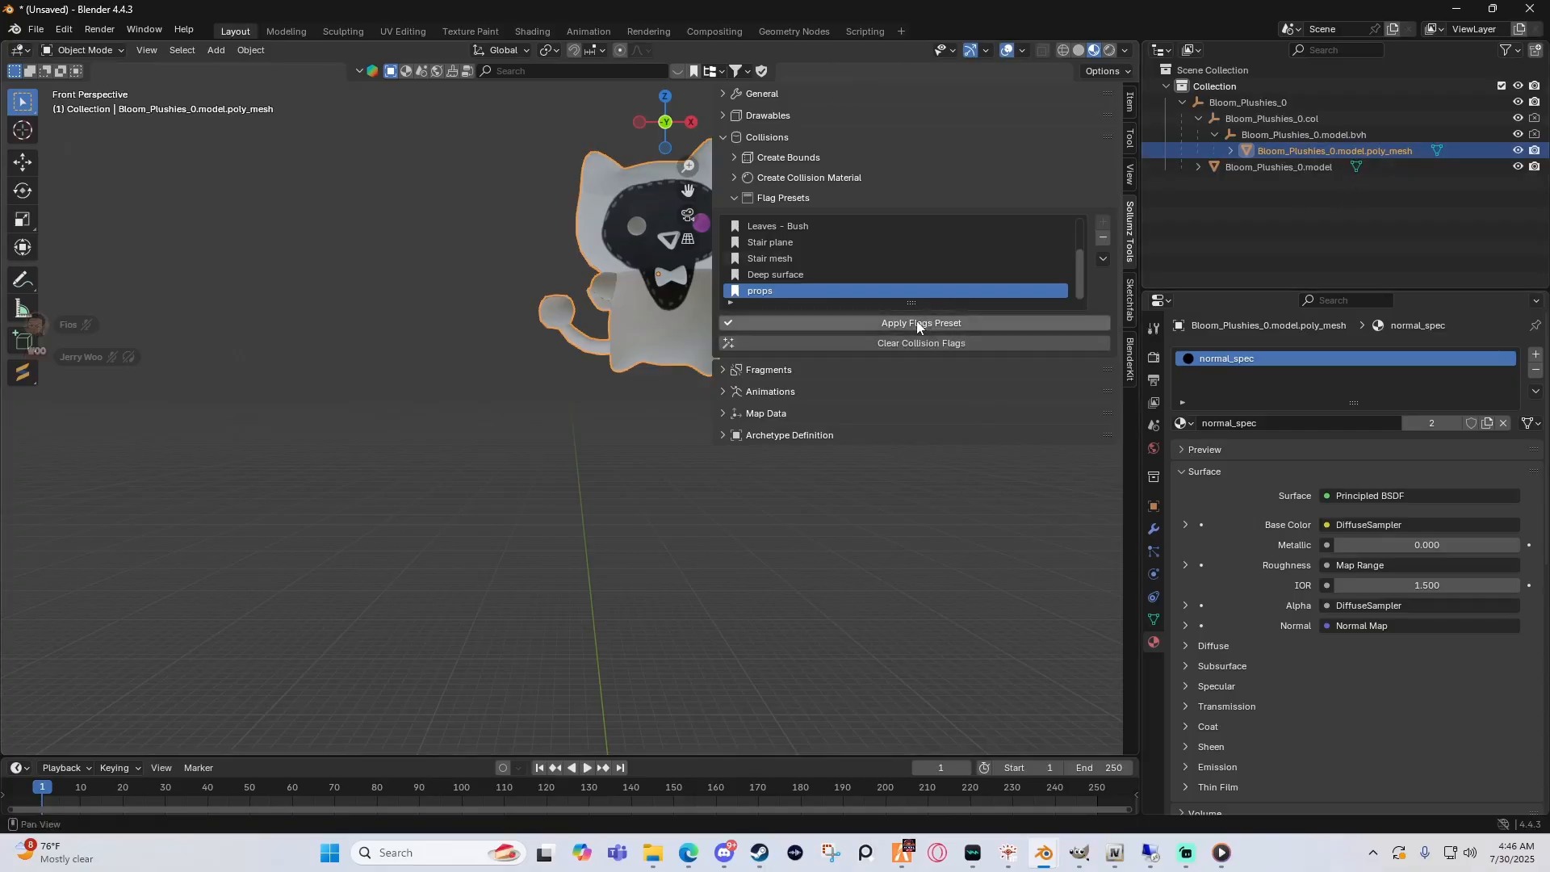
pyautogui.click(961, 323)
pyautogui.click(1321, 136)
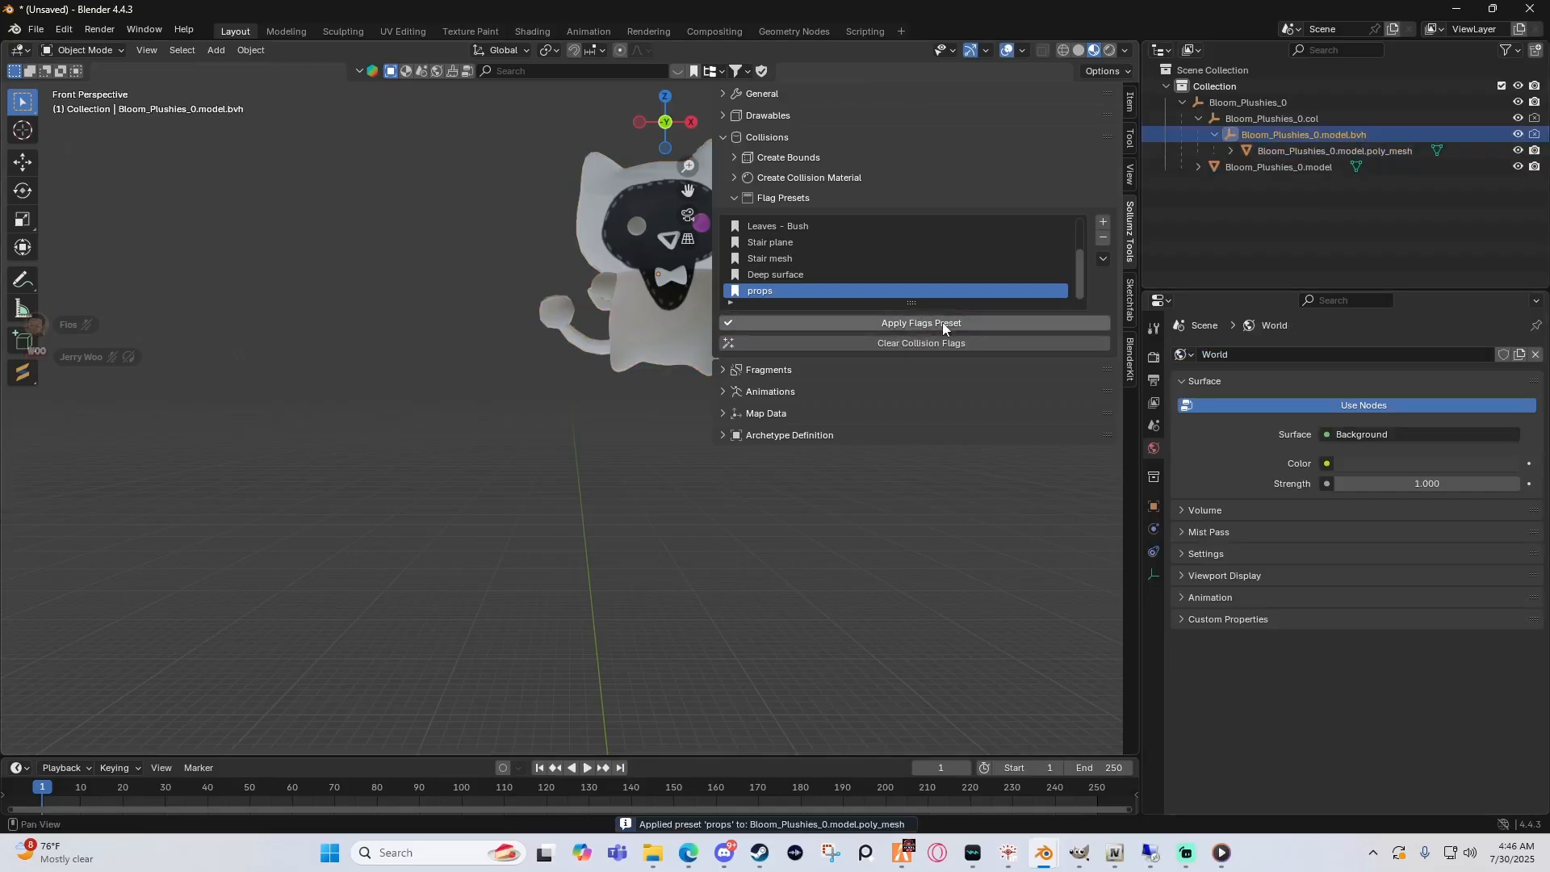
pyautogui.click(921, 325)
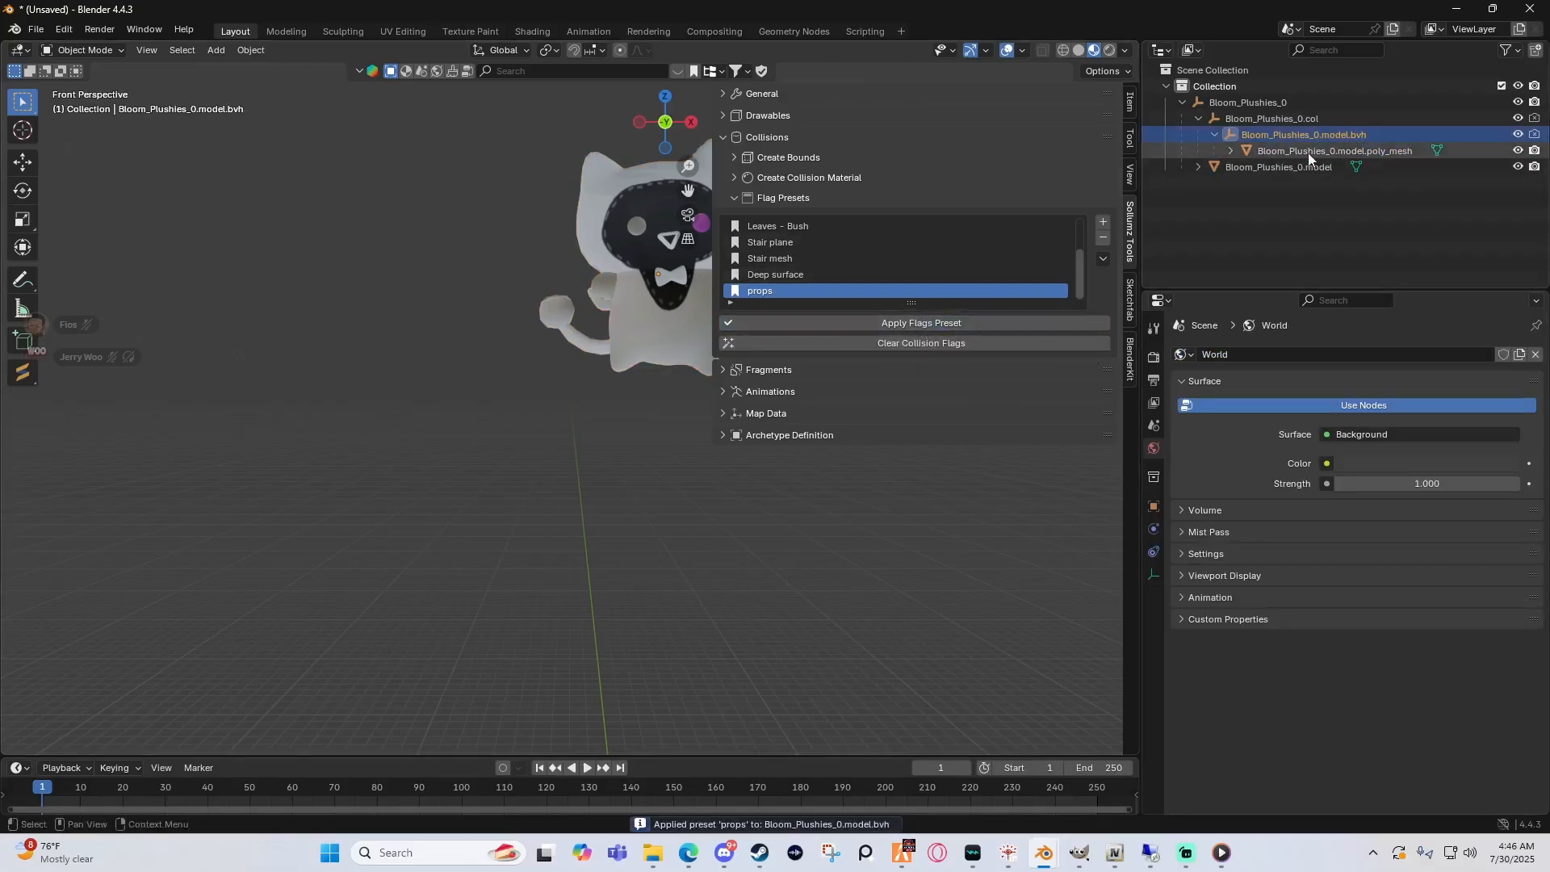
# Step: Convert the poly_mesh's normal_spec material to the Plastic collision material and collapse the Collisions tools and the collision branch
pyautogui.click(1354, 149)
pyautogui.click(732, 198)
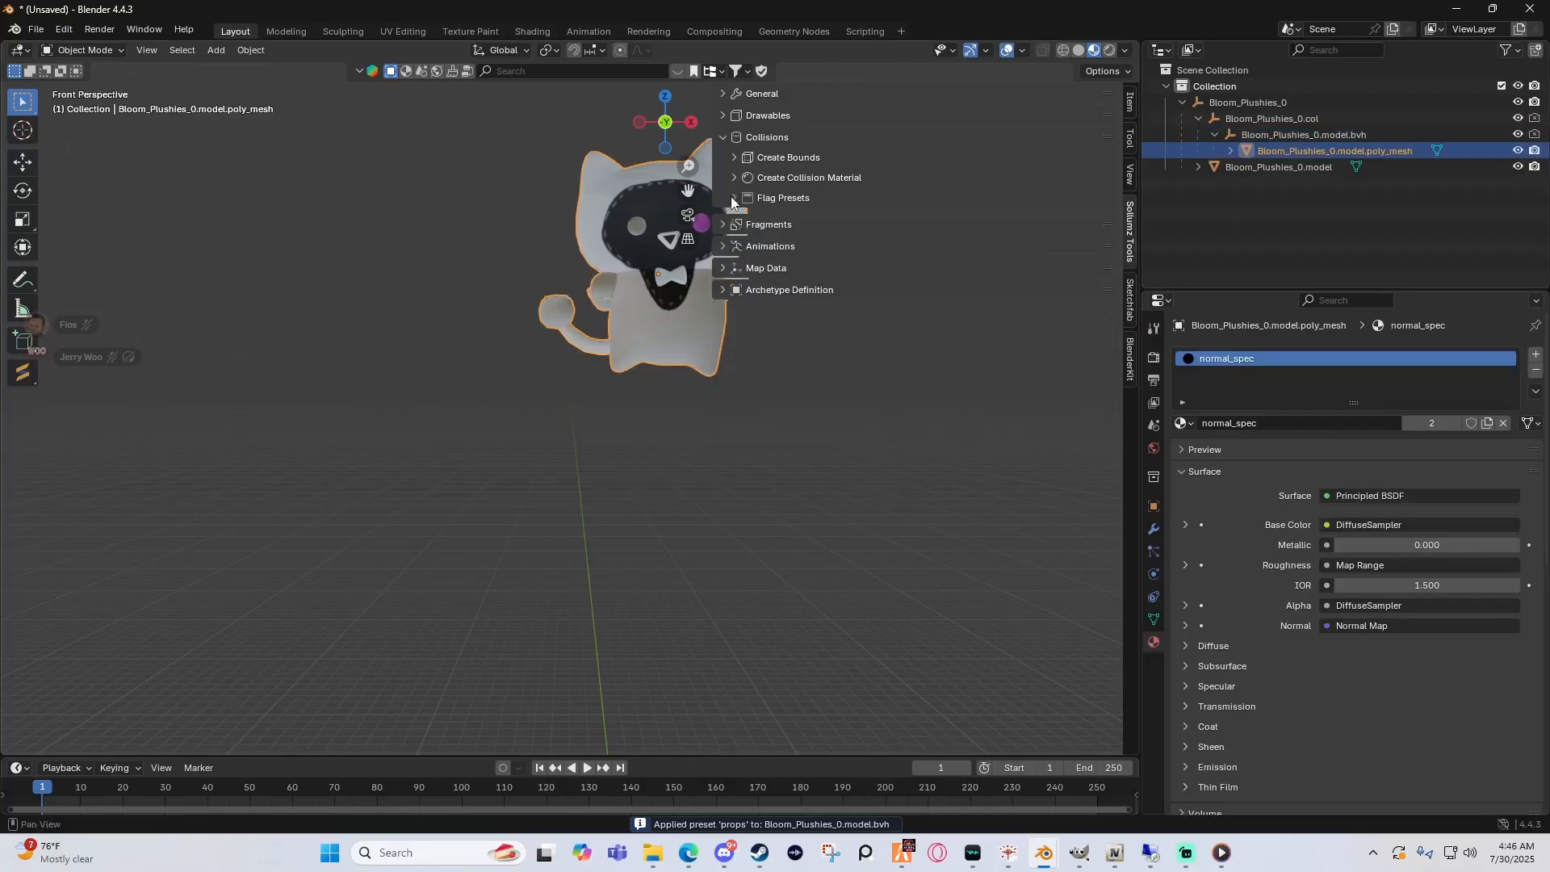
pyautogui.click(733, 178)
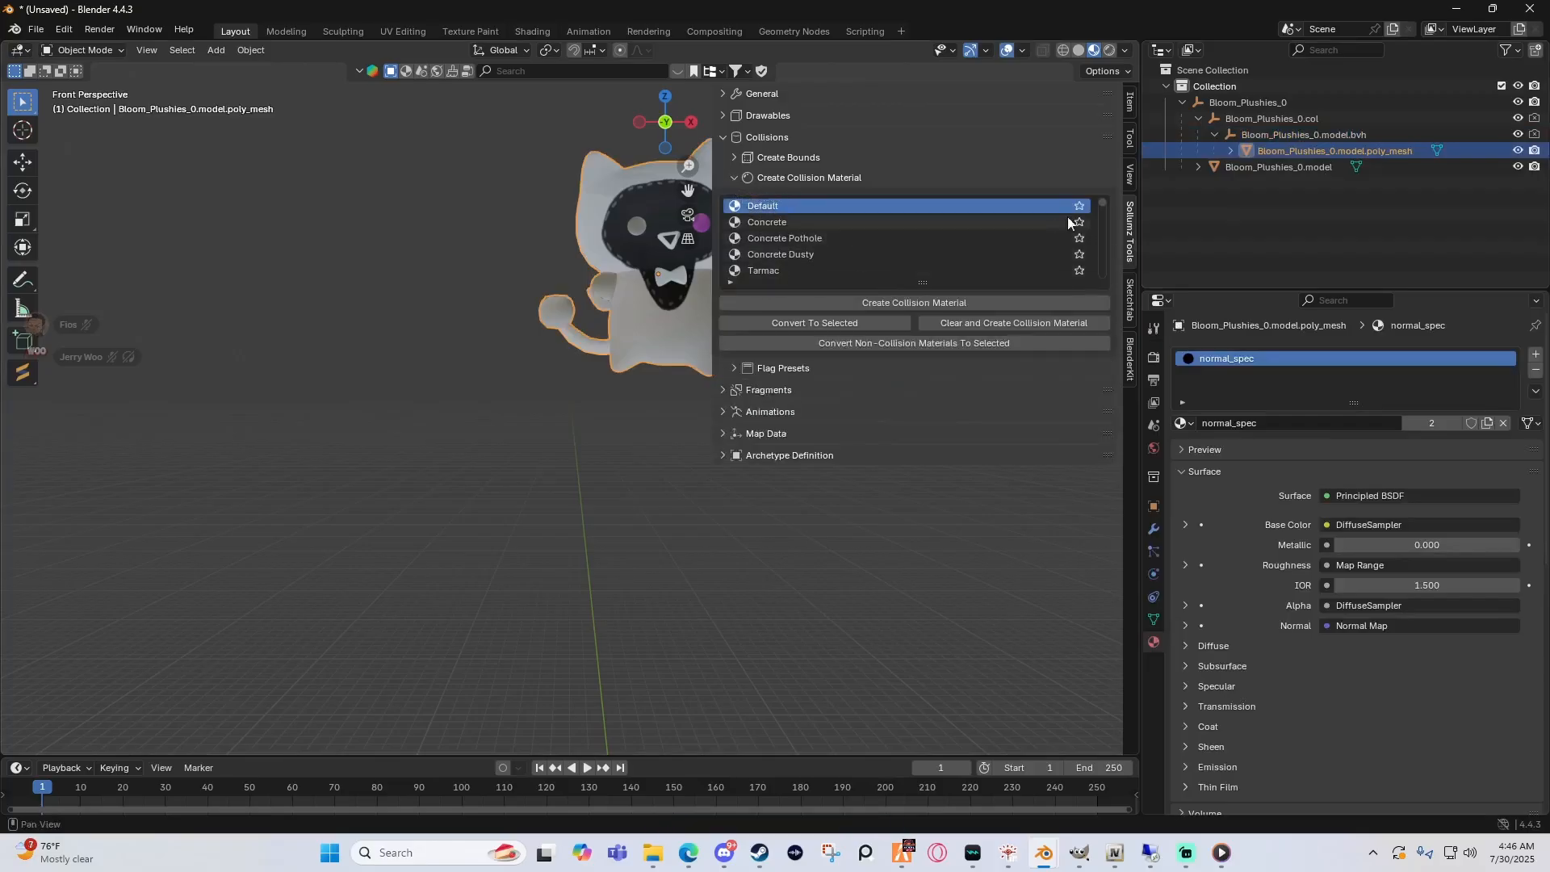
pyautogui.moveTo(1104, 202); pyautogui.dragTo(1098, 242)
pyautogui.scroll(-3, 938, 241)
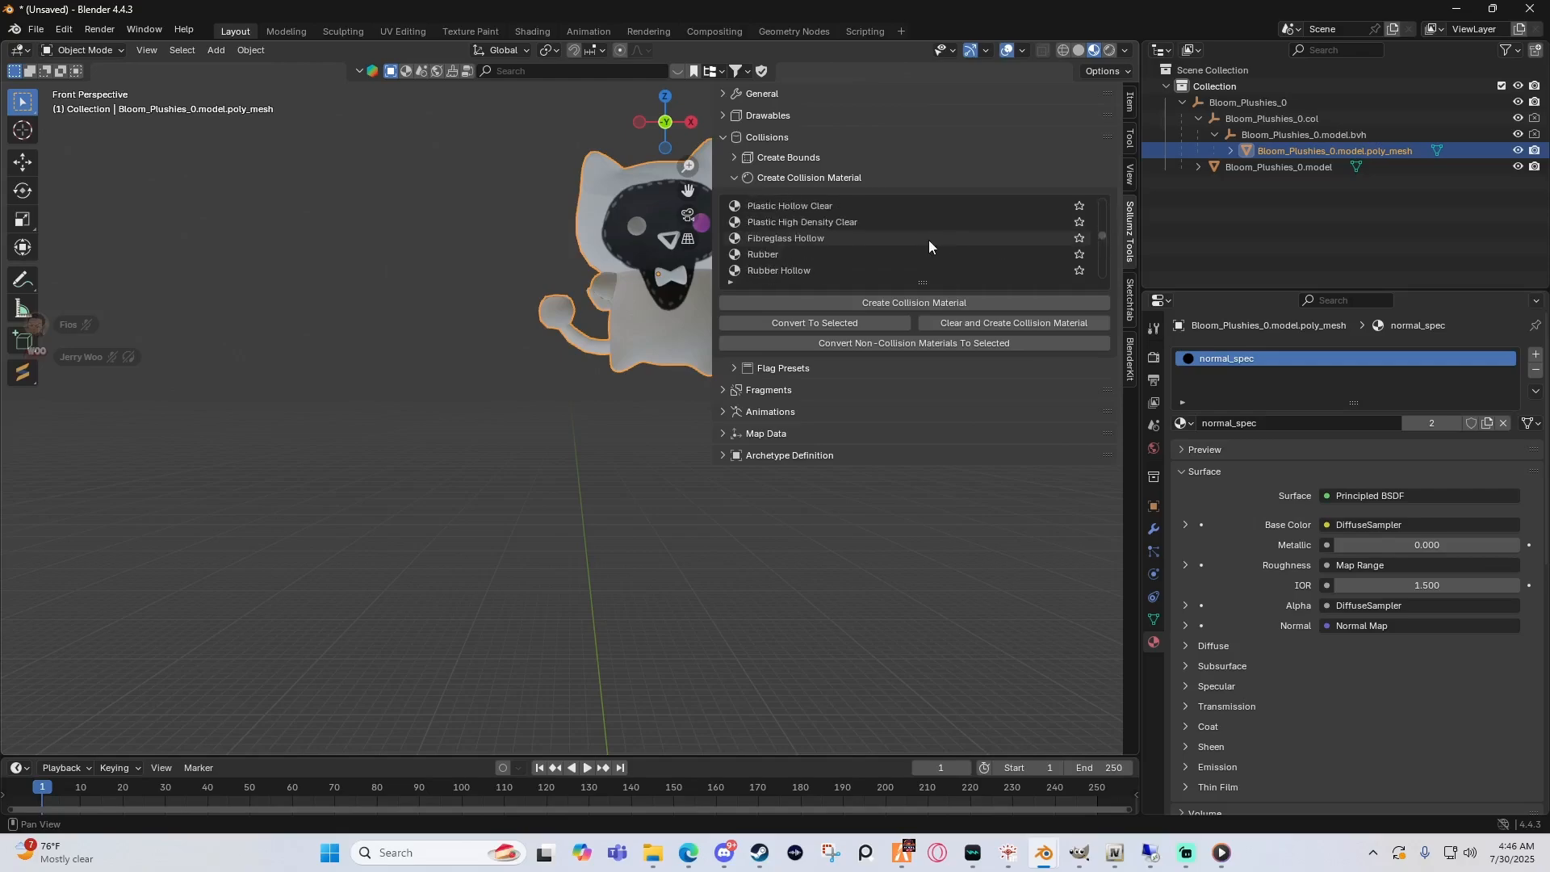
pyautogui.scroll(3, 927, 239)
pyautogui.click(851, 256)
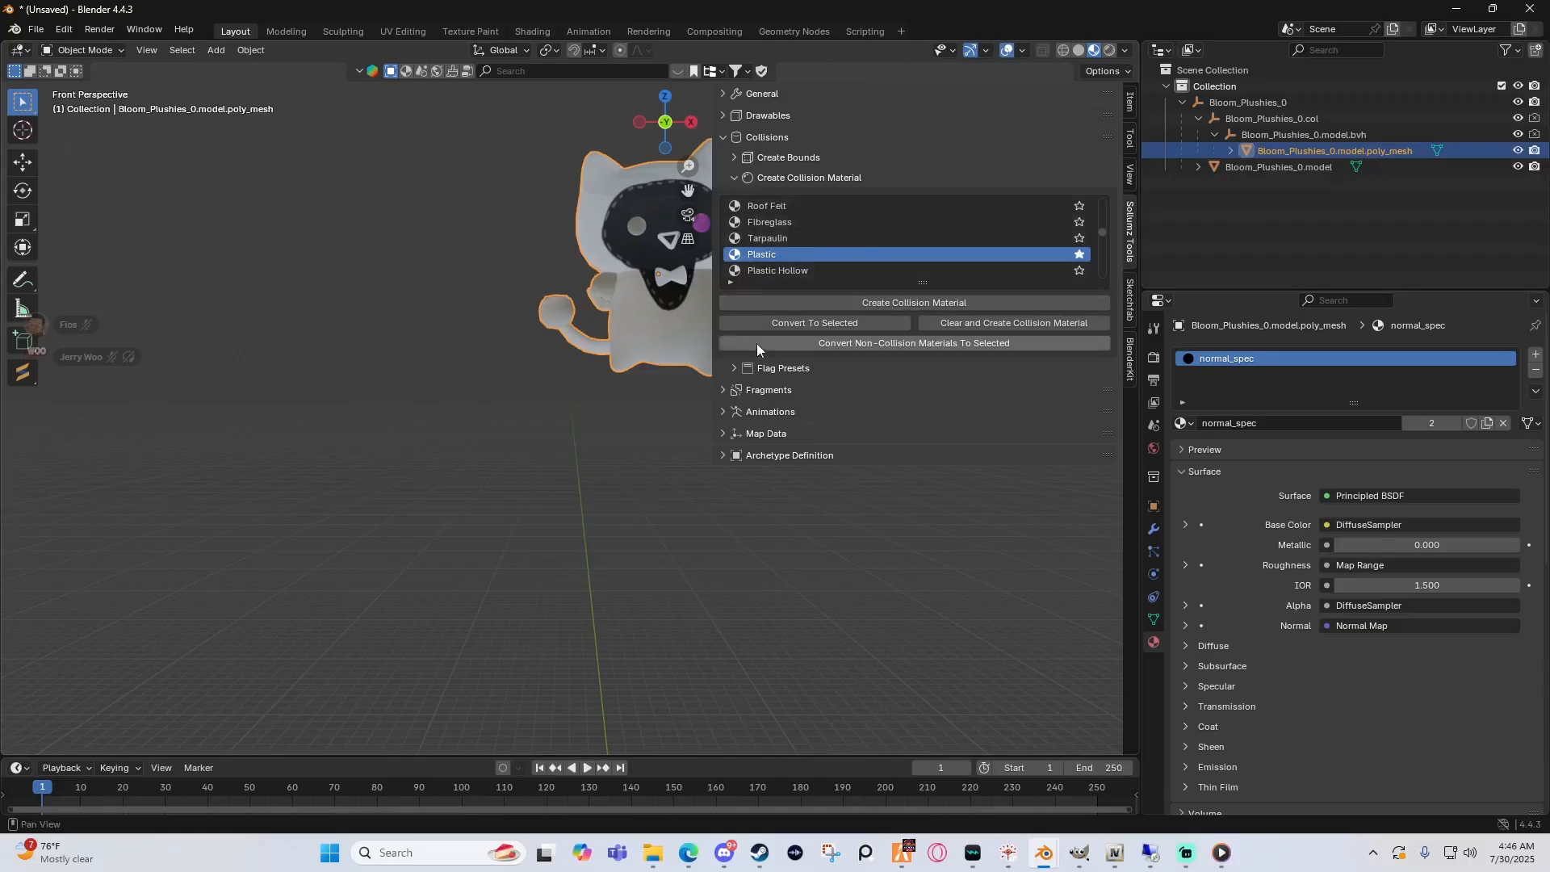
pyautogui.click(808, 323)
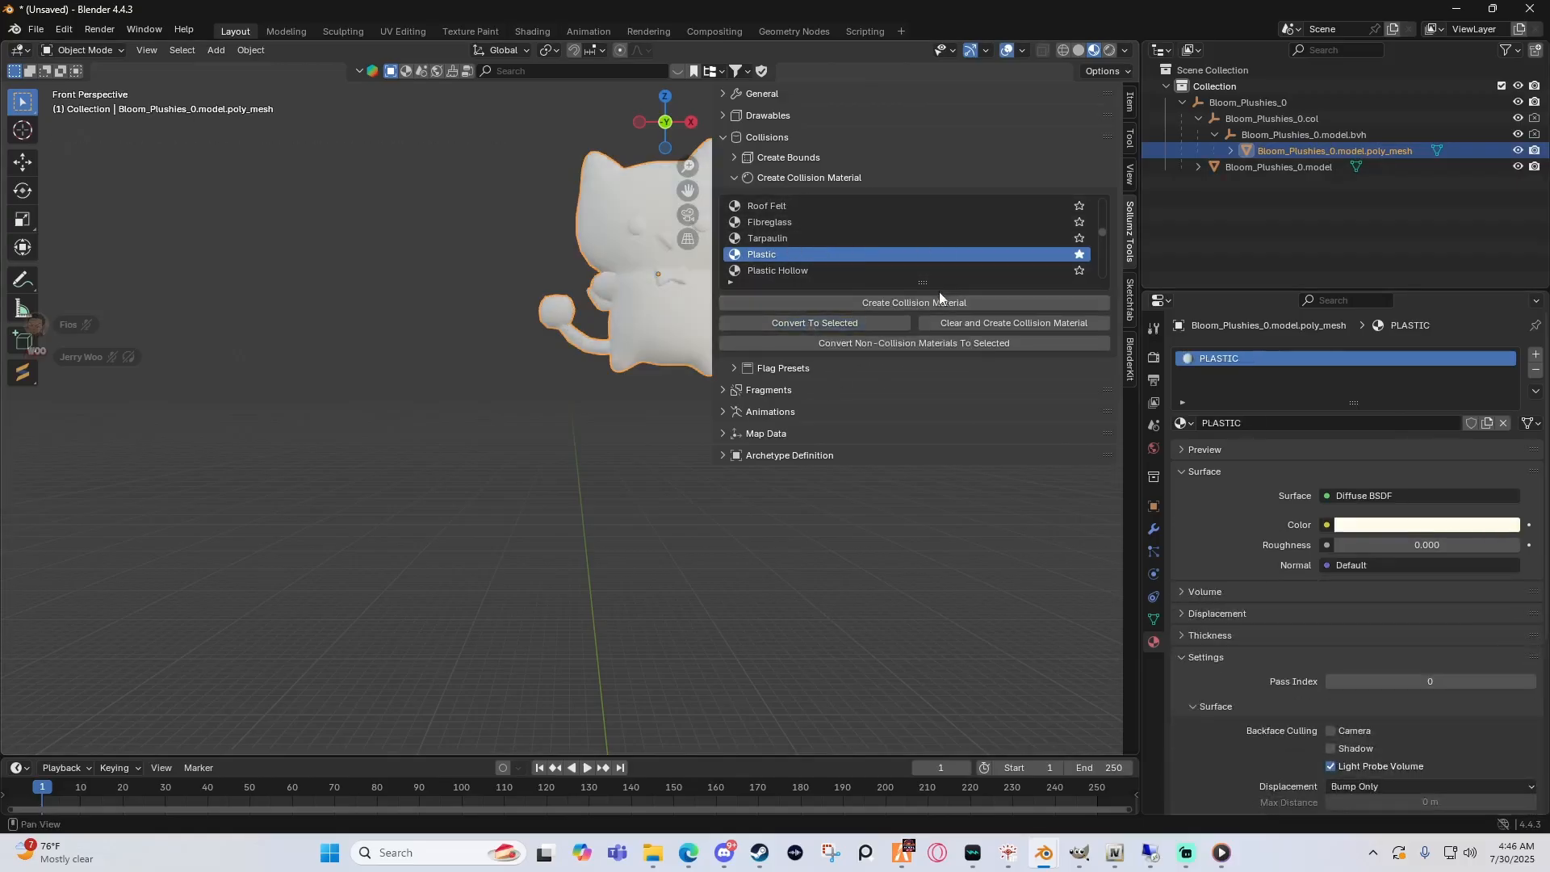
pyautogui.click(730, 136)
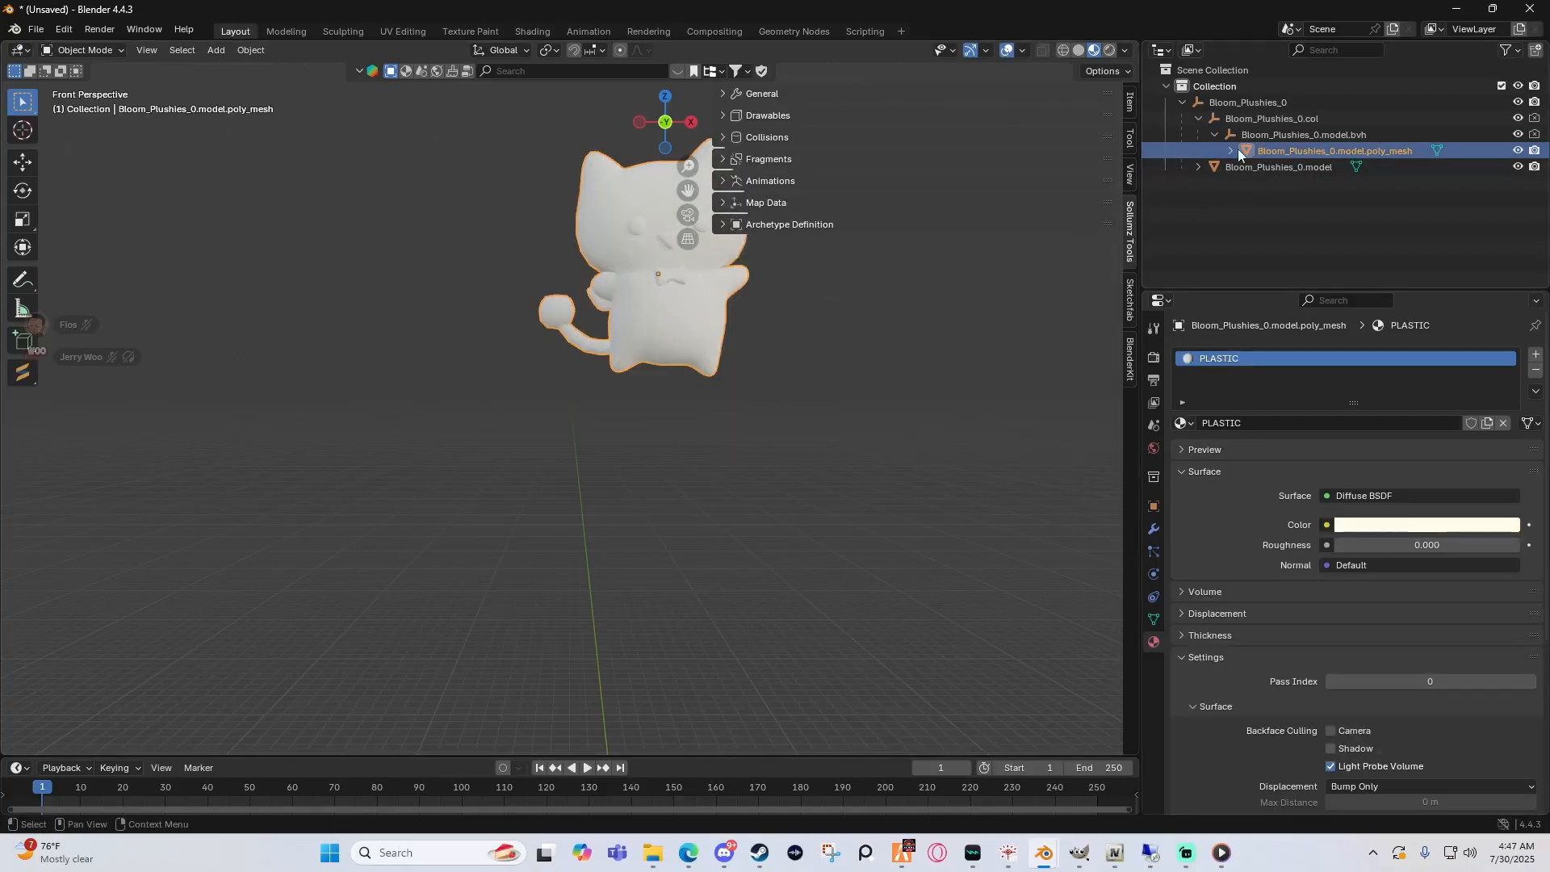
pyautogui.click(1198, 118)
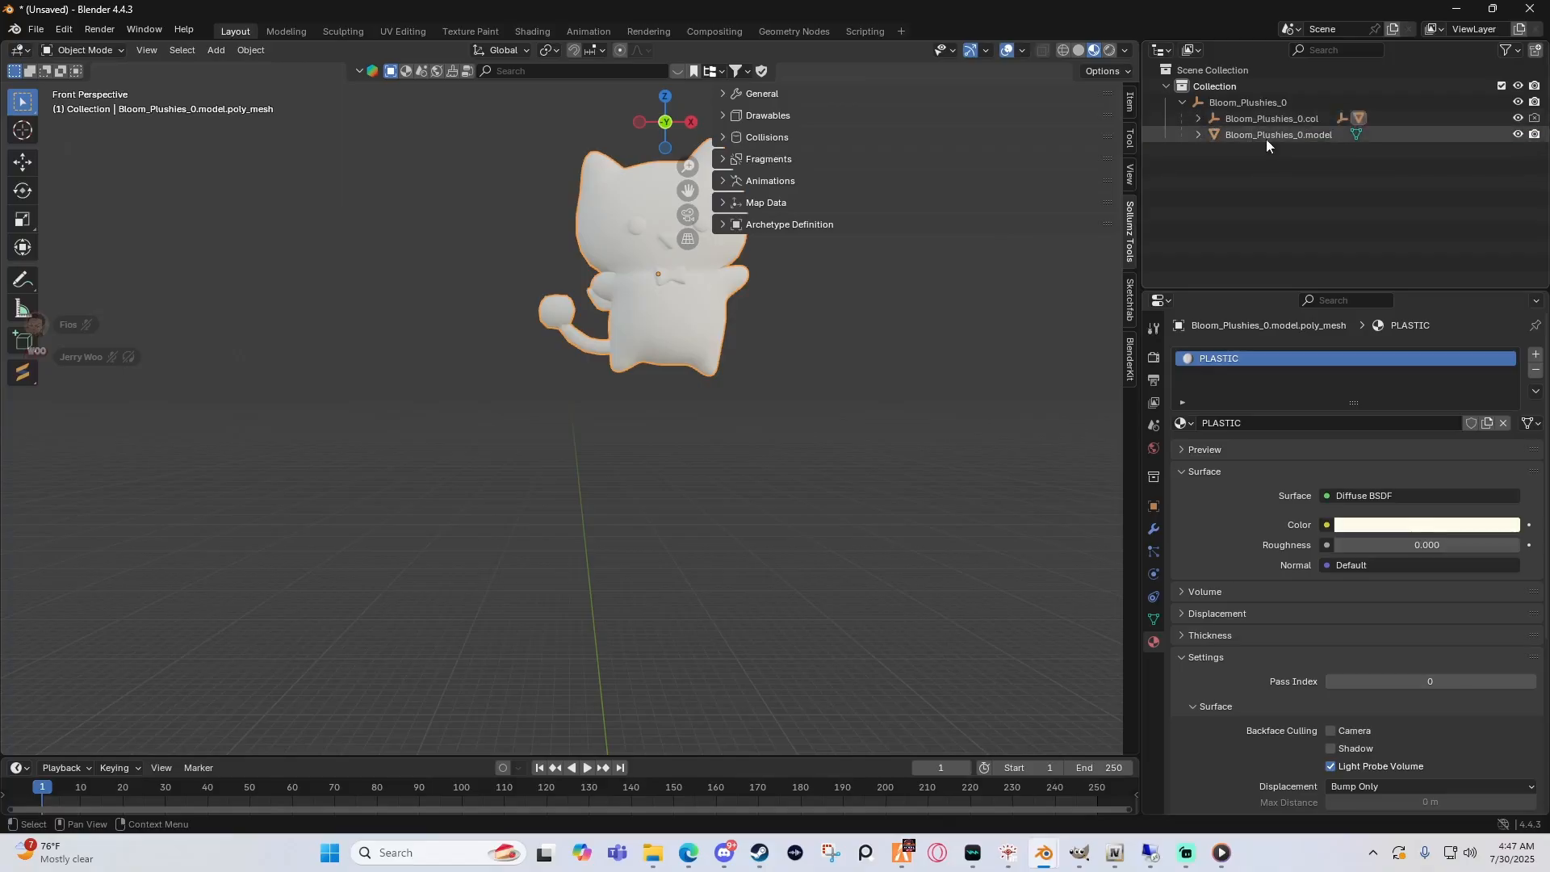
# Step: Select Bloom_Plushies_0.model in the outliner and expand it down to its mesh data and material
pyautogui.click(1193, 135)
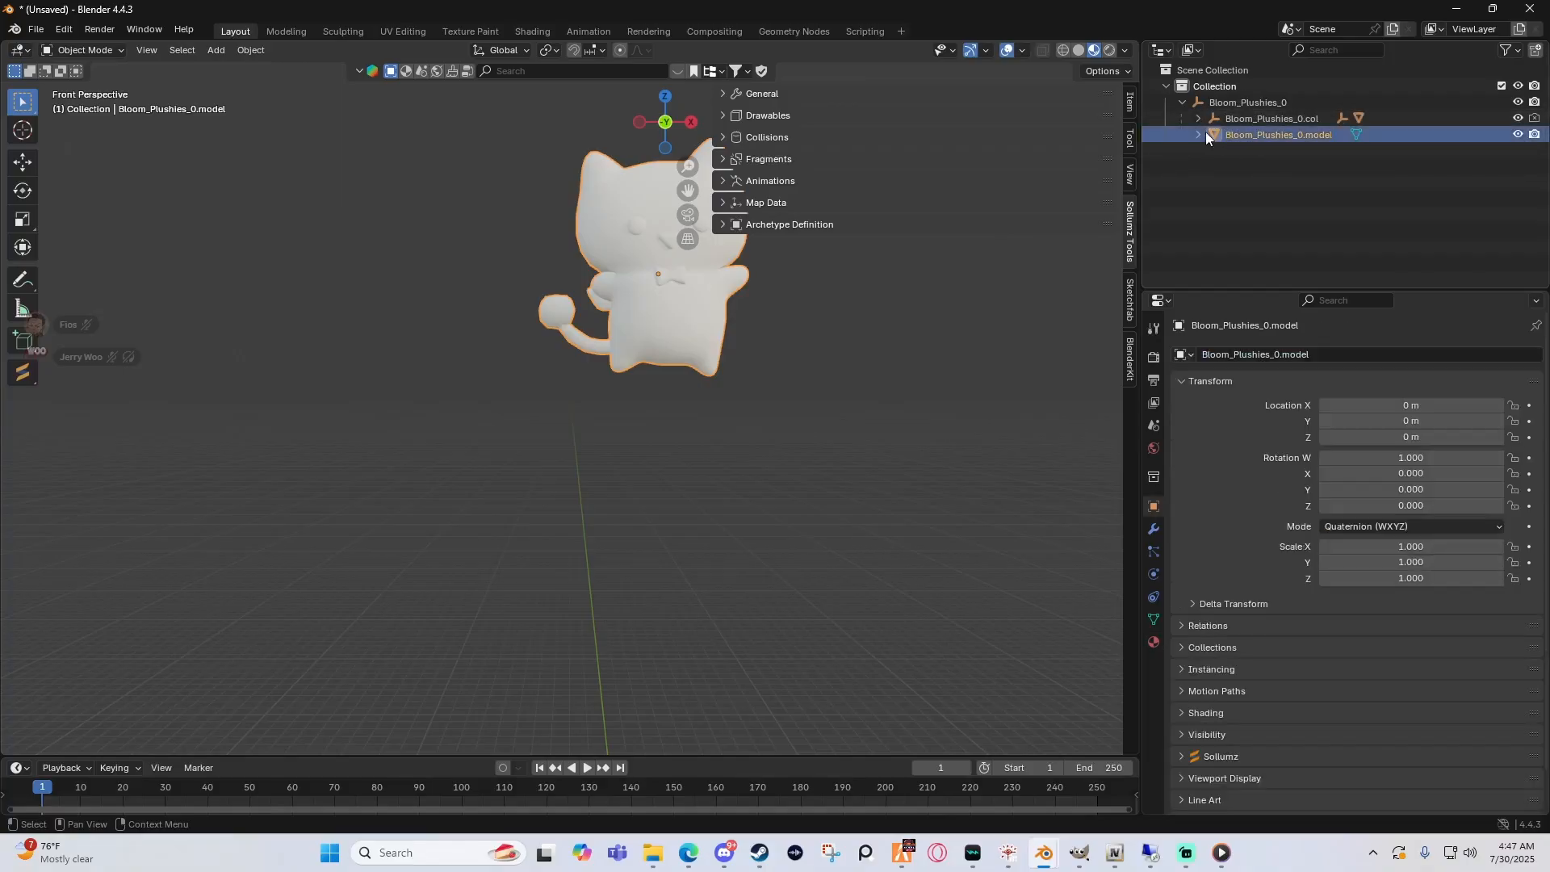
pyautogui.click(1202, 134)
pyautogui.click(1215, 151)
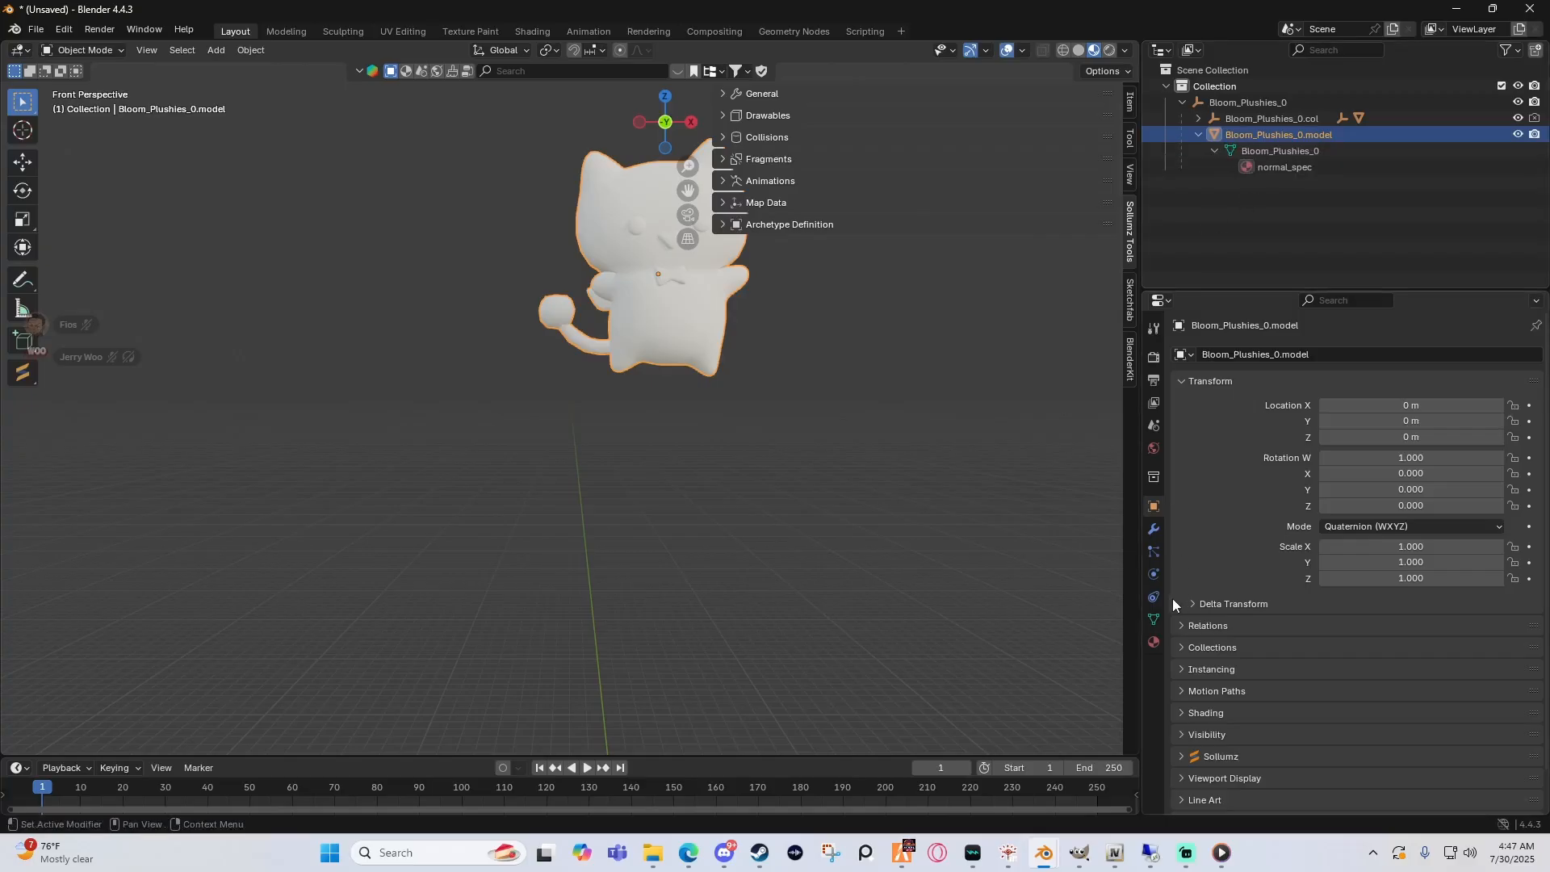
pyautogui.click(1268, 150)
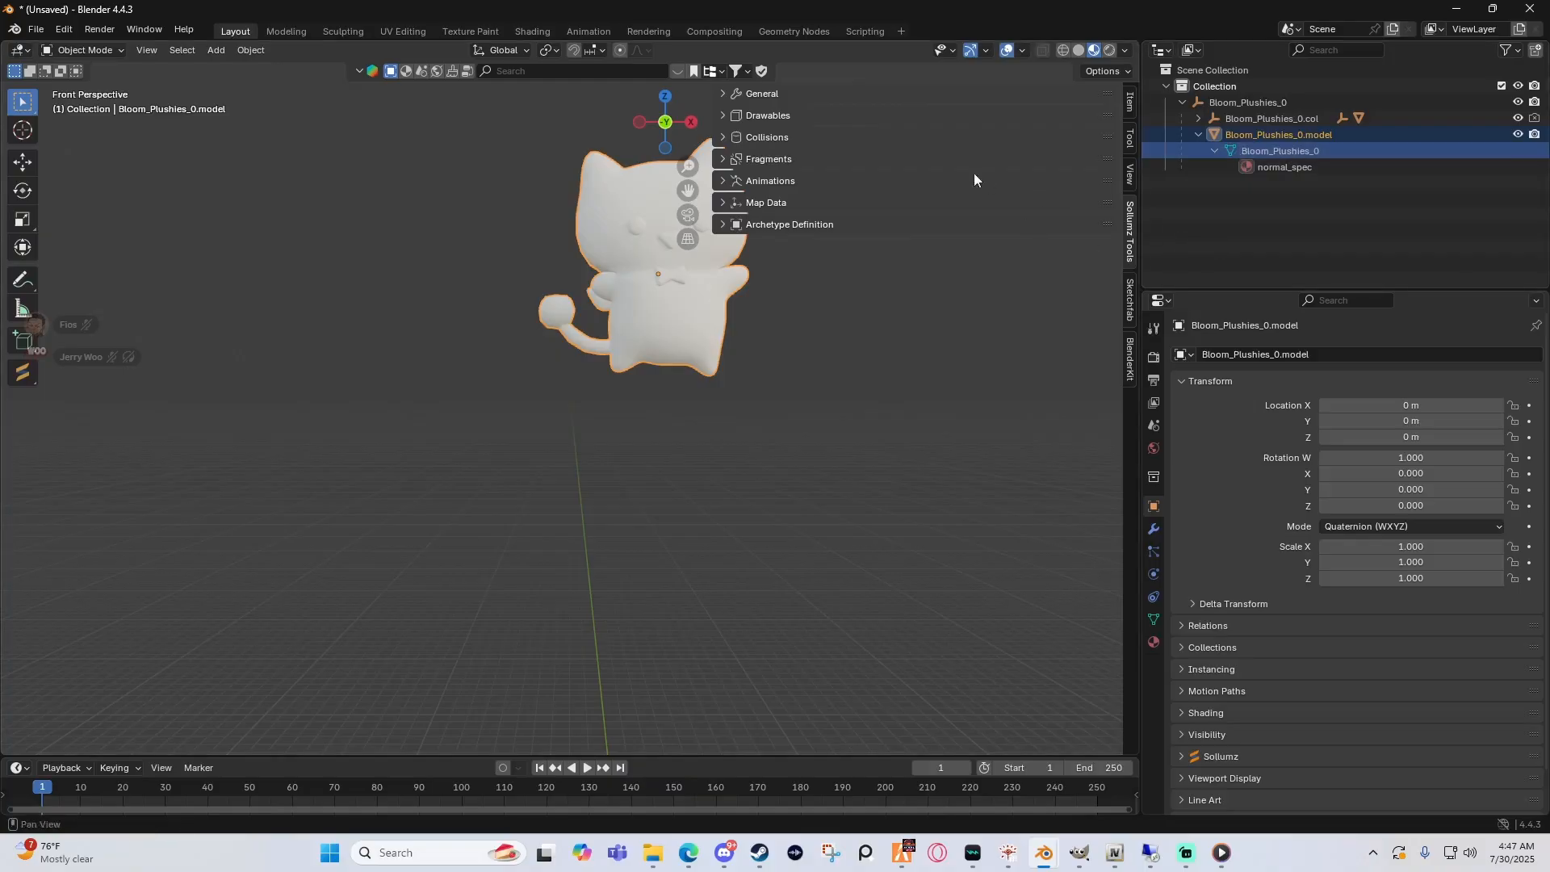
# Step: Set the first Vertex Painter colour to magenta with a green value of 0 and paint Bloom_Plushies_0.model with it
pyautogui.click(729, 95)
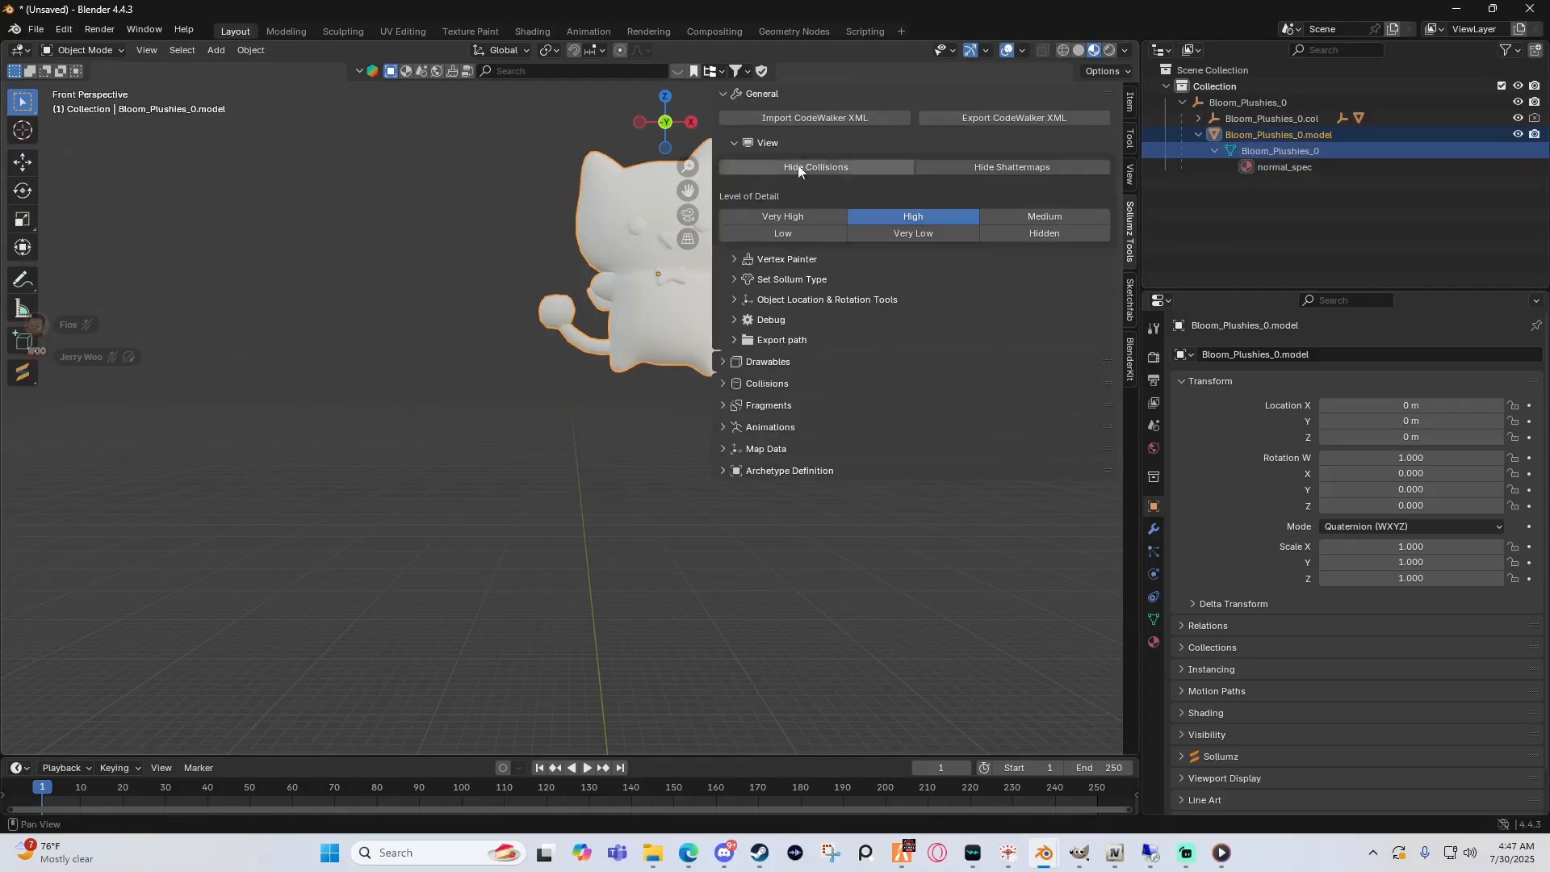
pyautogui.click(785, 260)
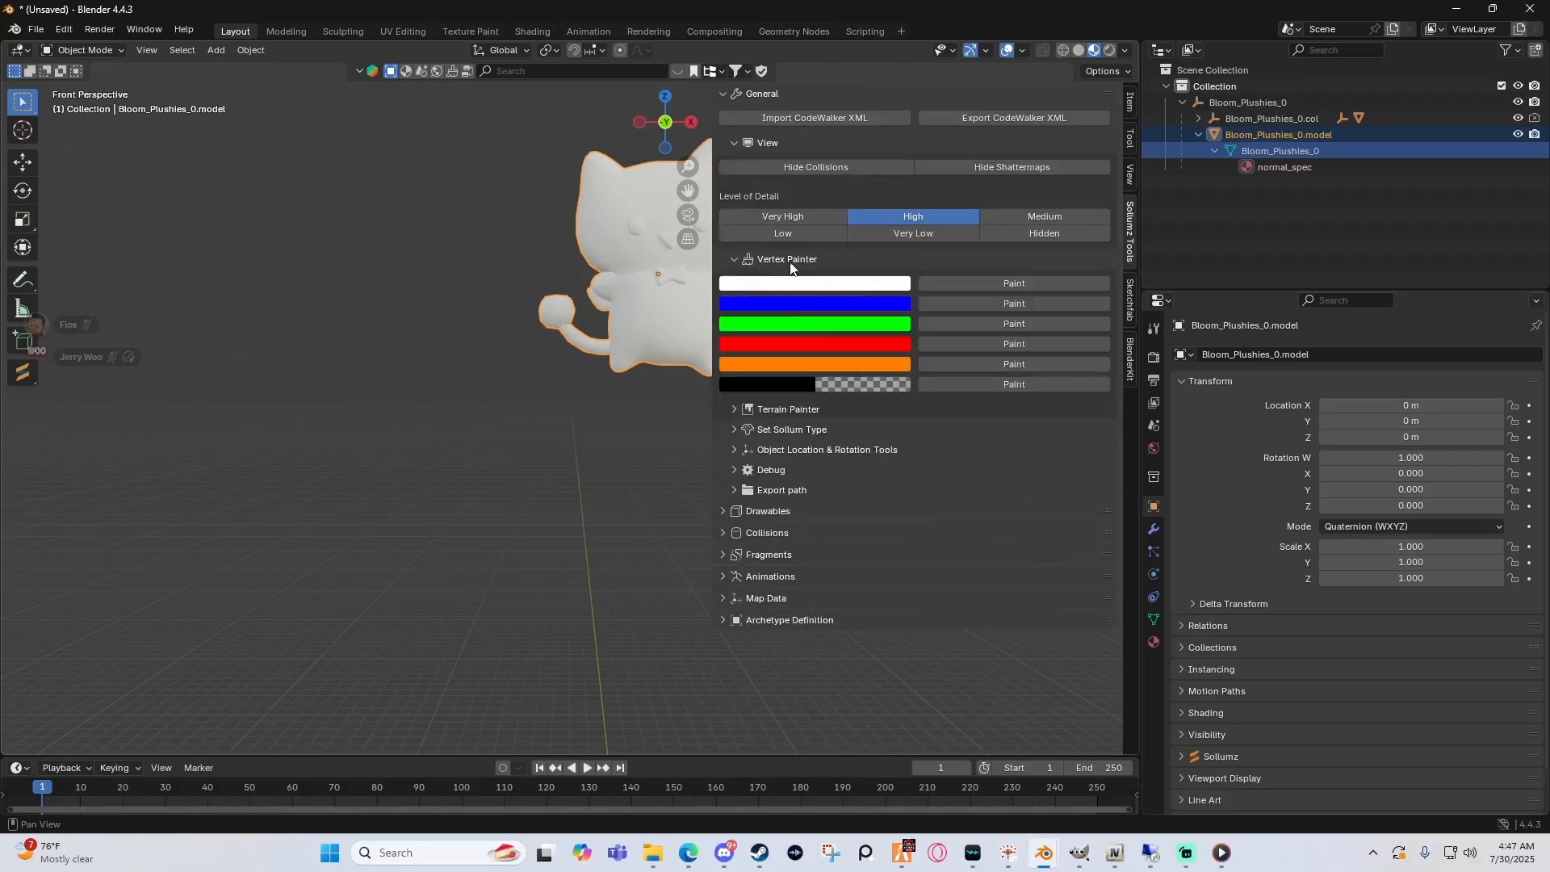
pyautogui.click(833, 284)
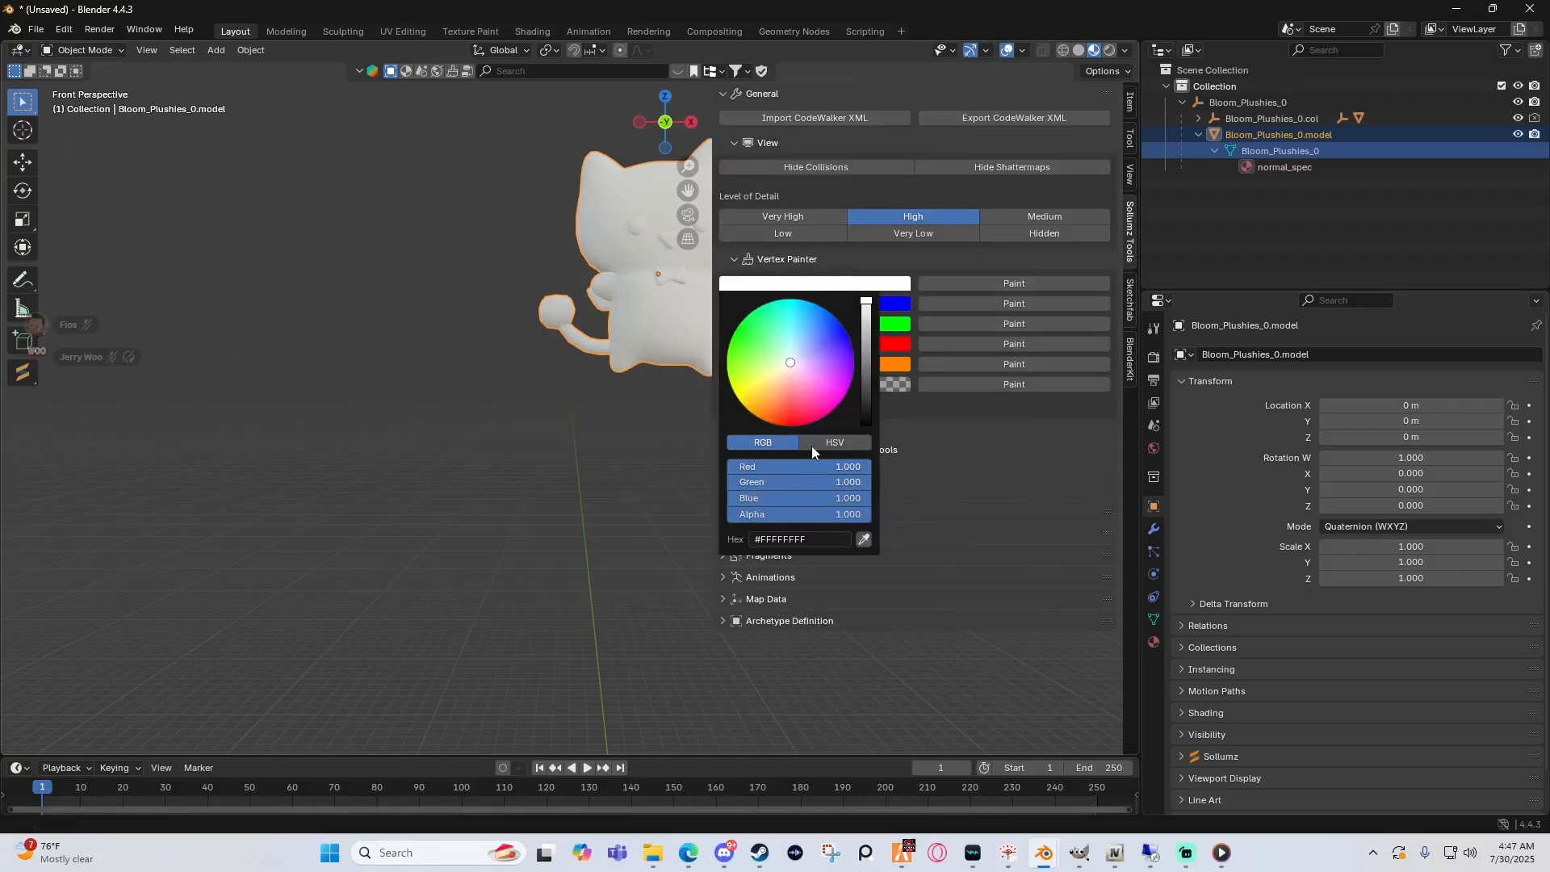
pyautogui.click(792, 480)
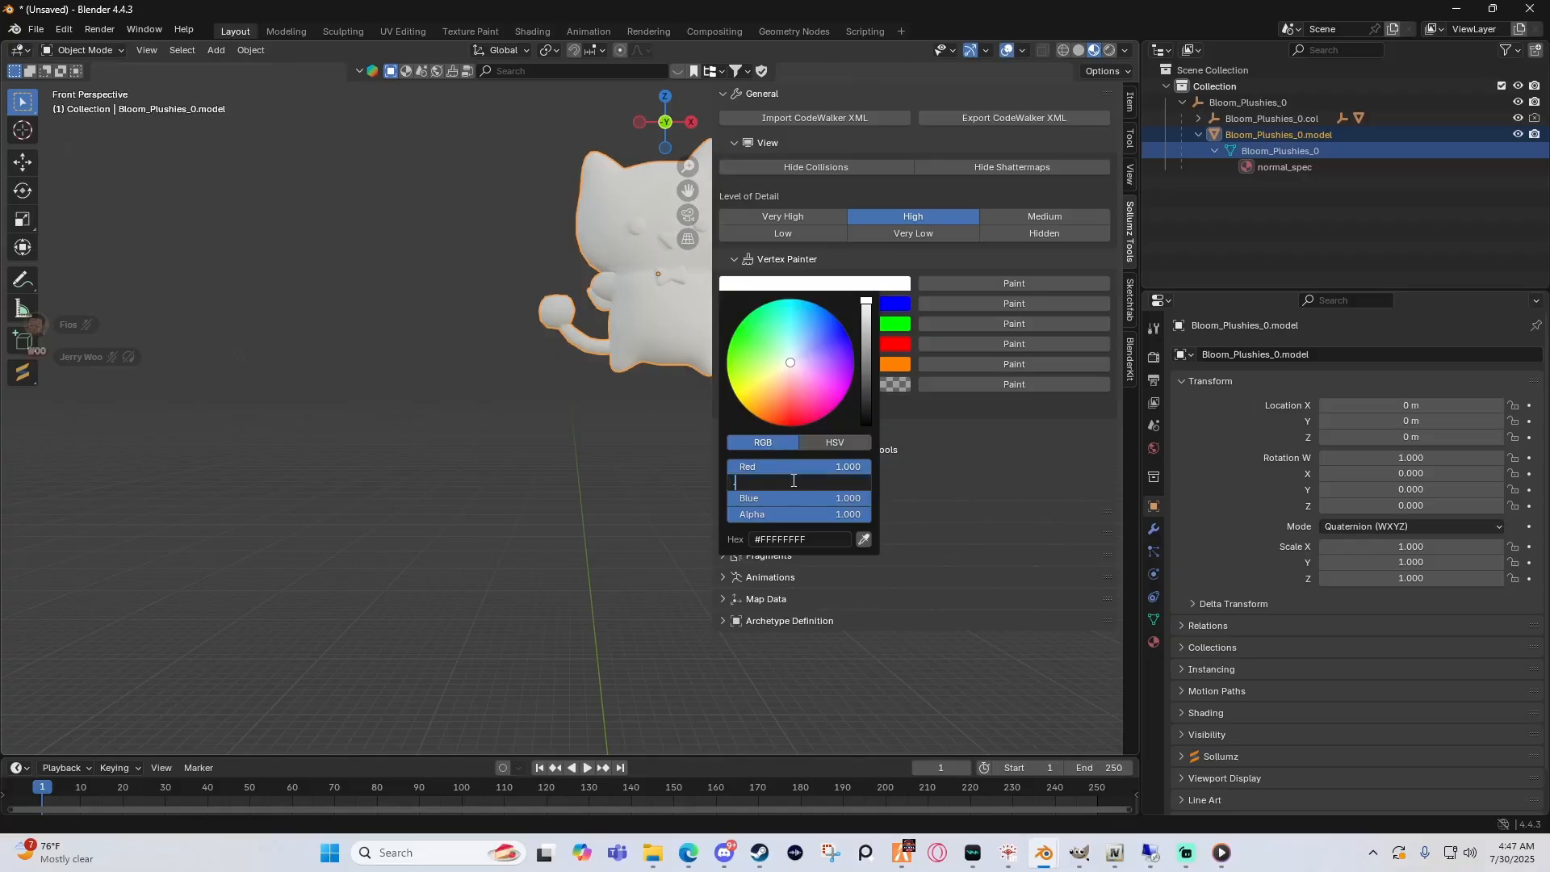
pyautogui.write('0')
pyautogui.press('Return')
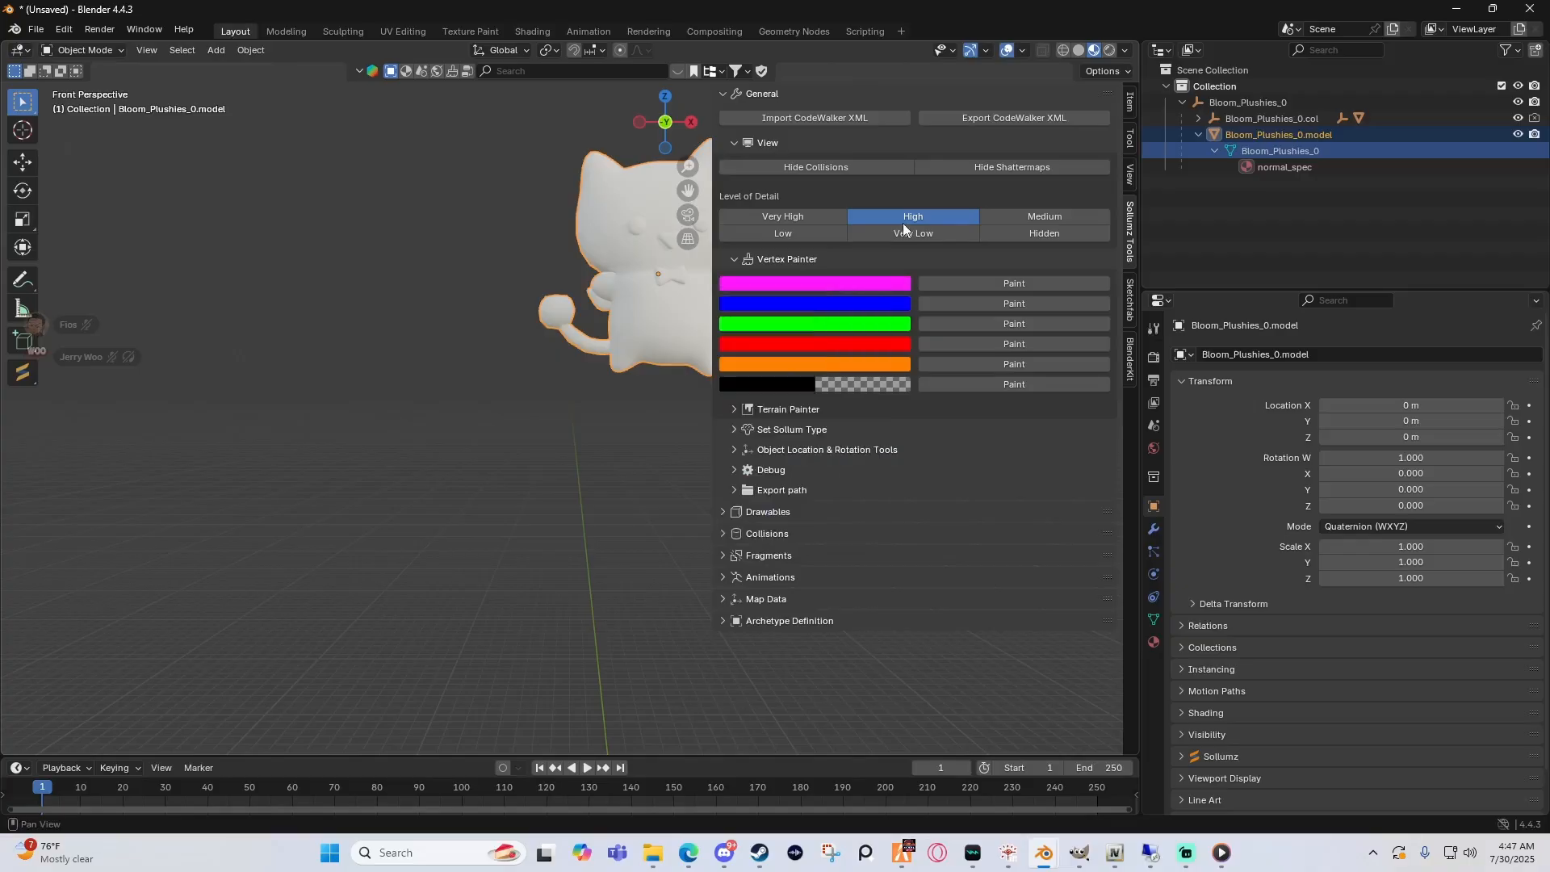
pyautogui.click(1015, 279)
pyautogui.click(1029, 282)
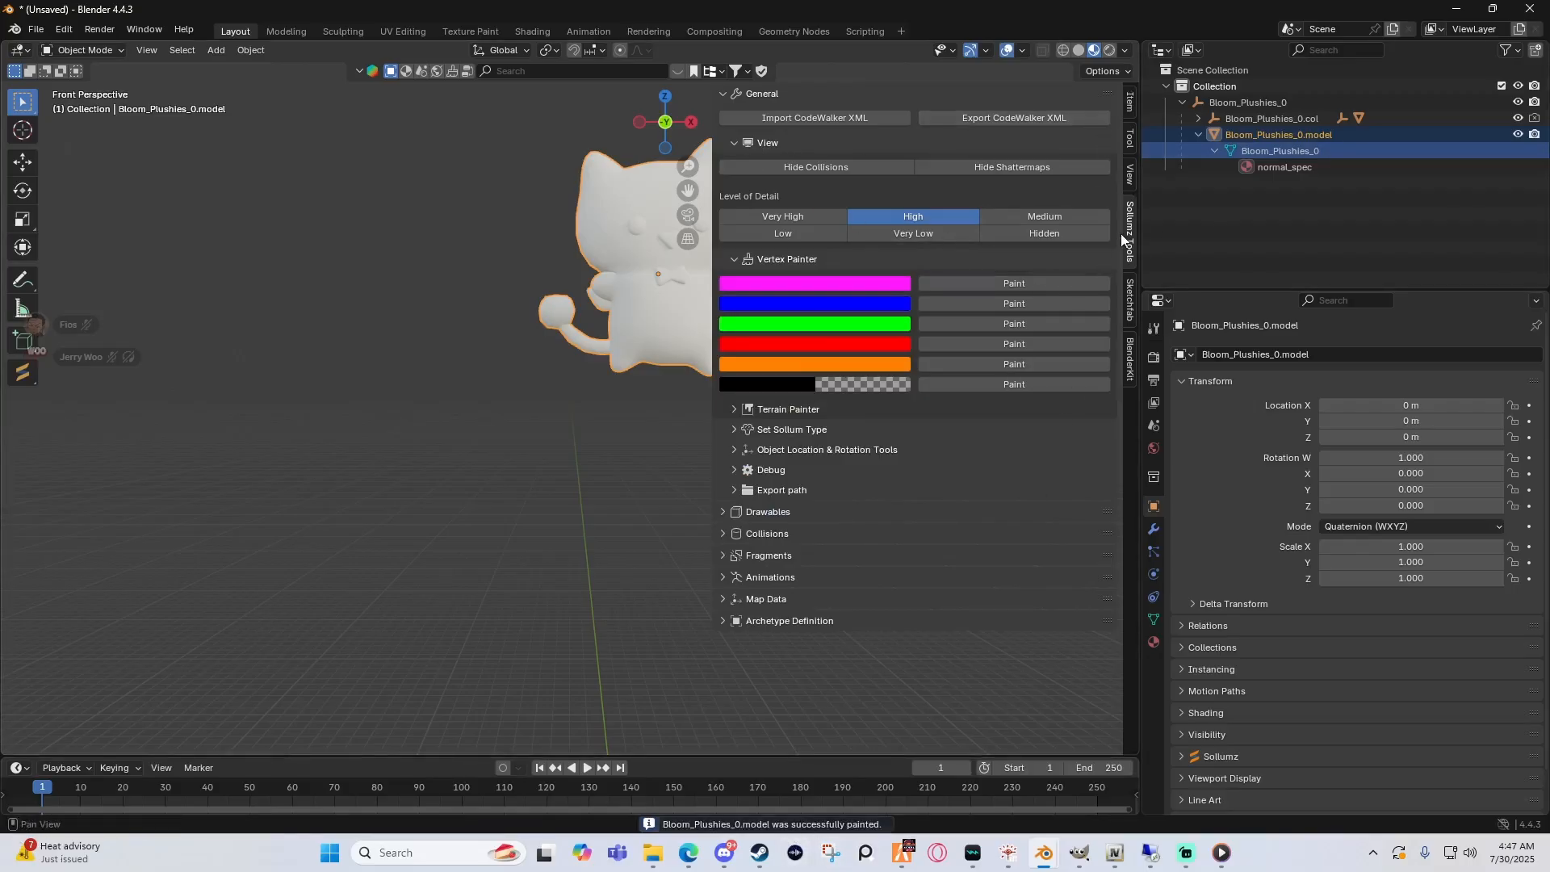
pyautogui.click(721, 94)
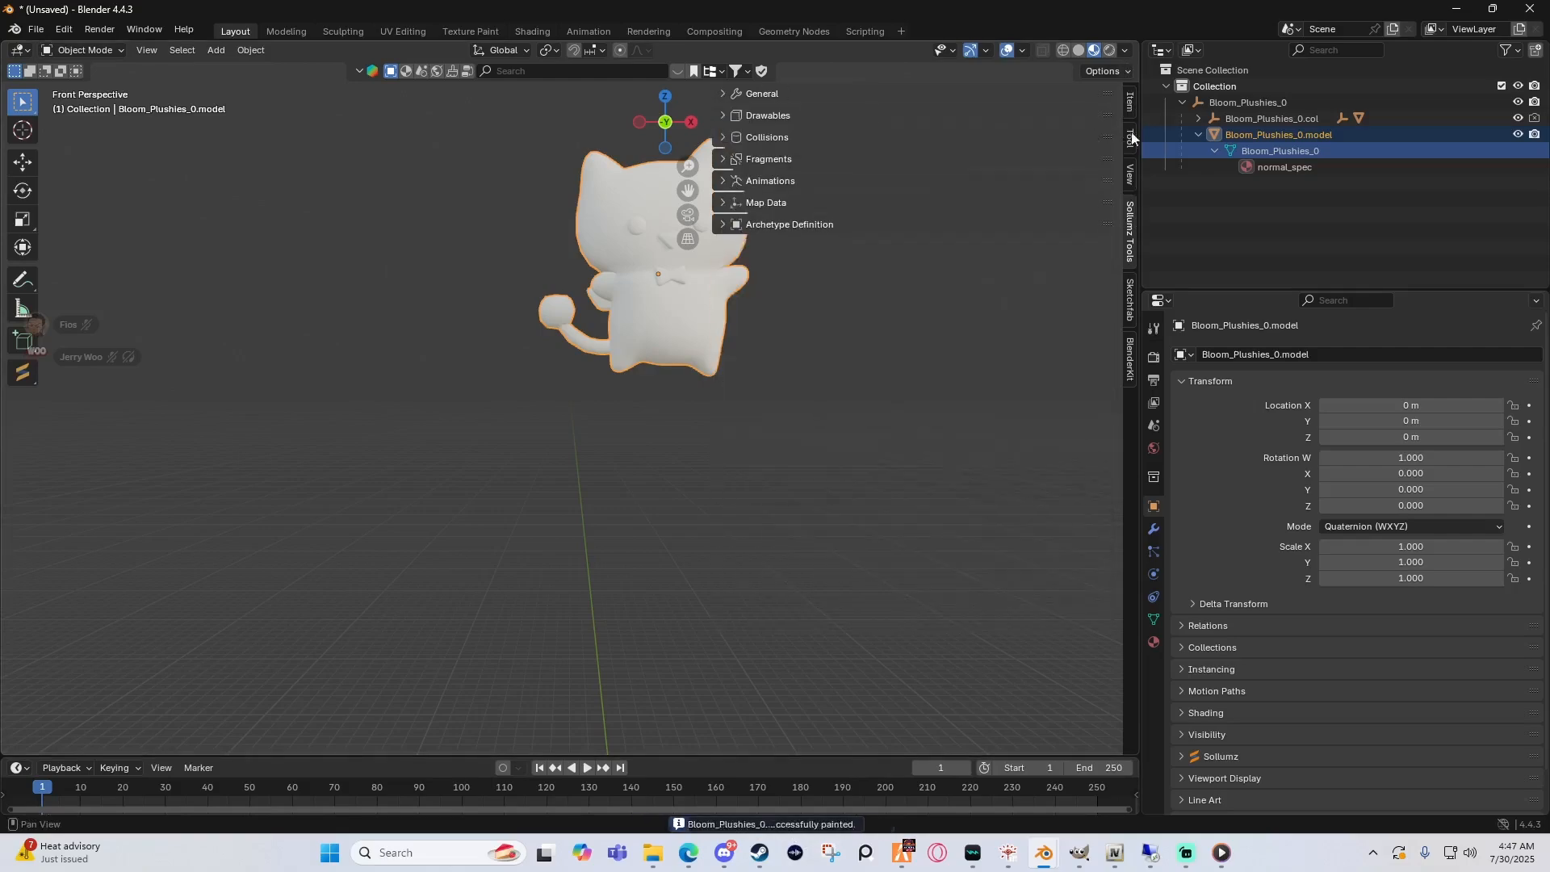
# Step: Select the whole Bloom_Plushies_0 hierarchy and export it as CodeWalker XML to D:\blender_textures\plushies
pyautogui.click(1250, 103)
pyautogui.rightClick(1247, 103)
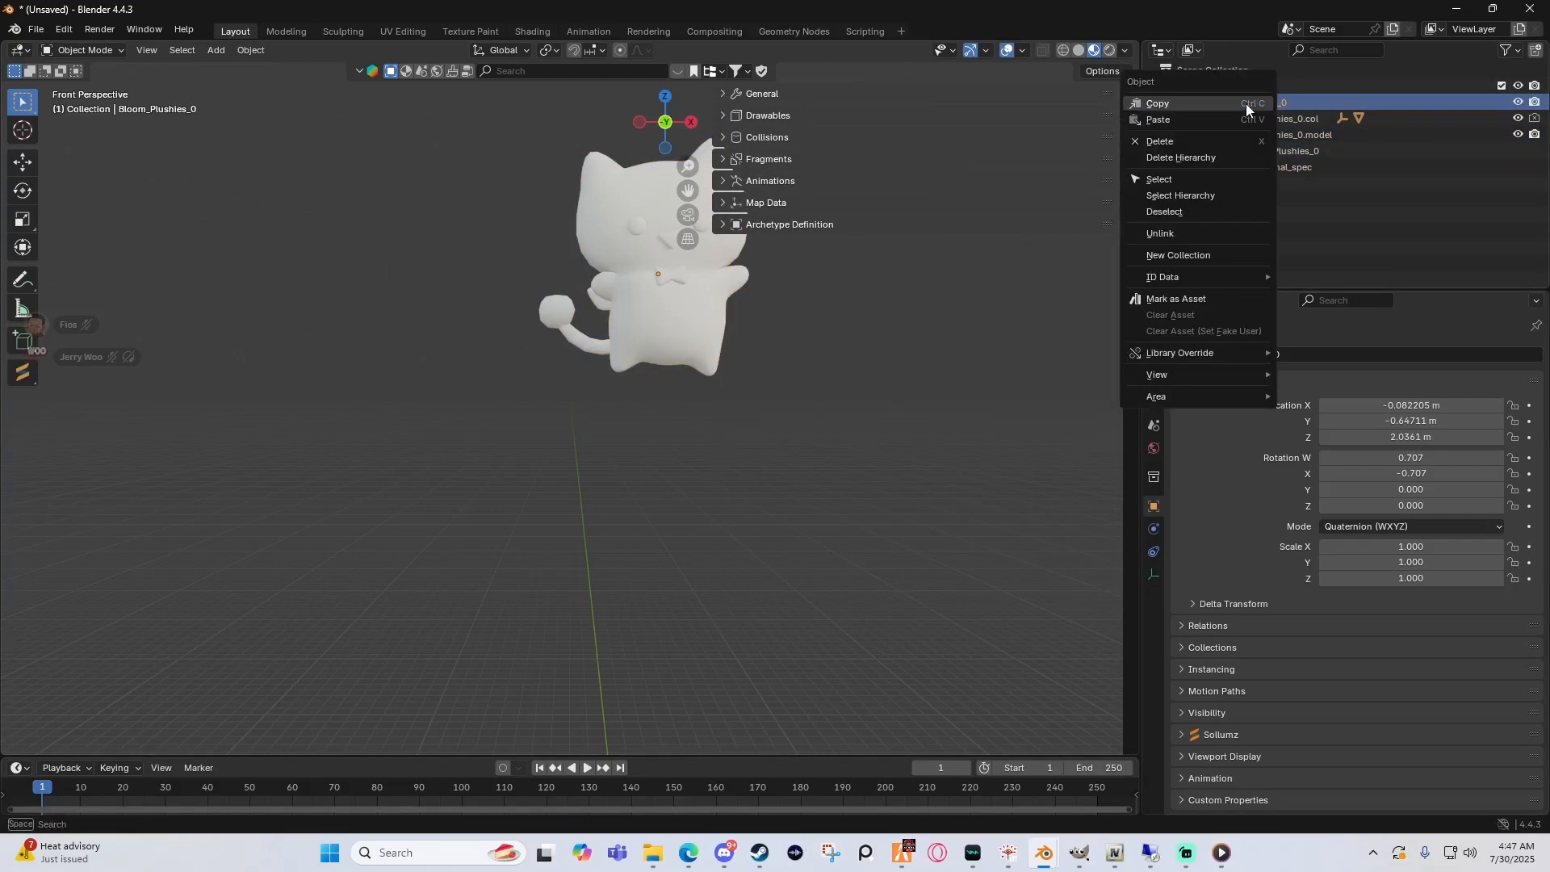
pyautogui.click(1180, 197)
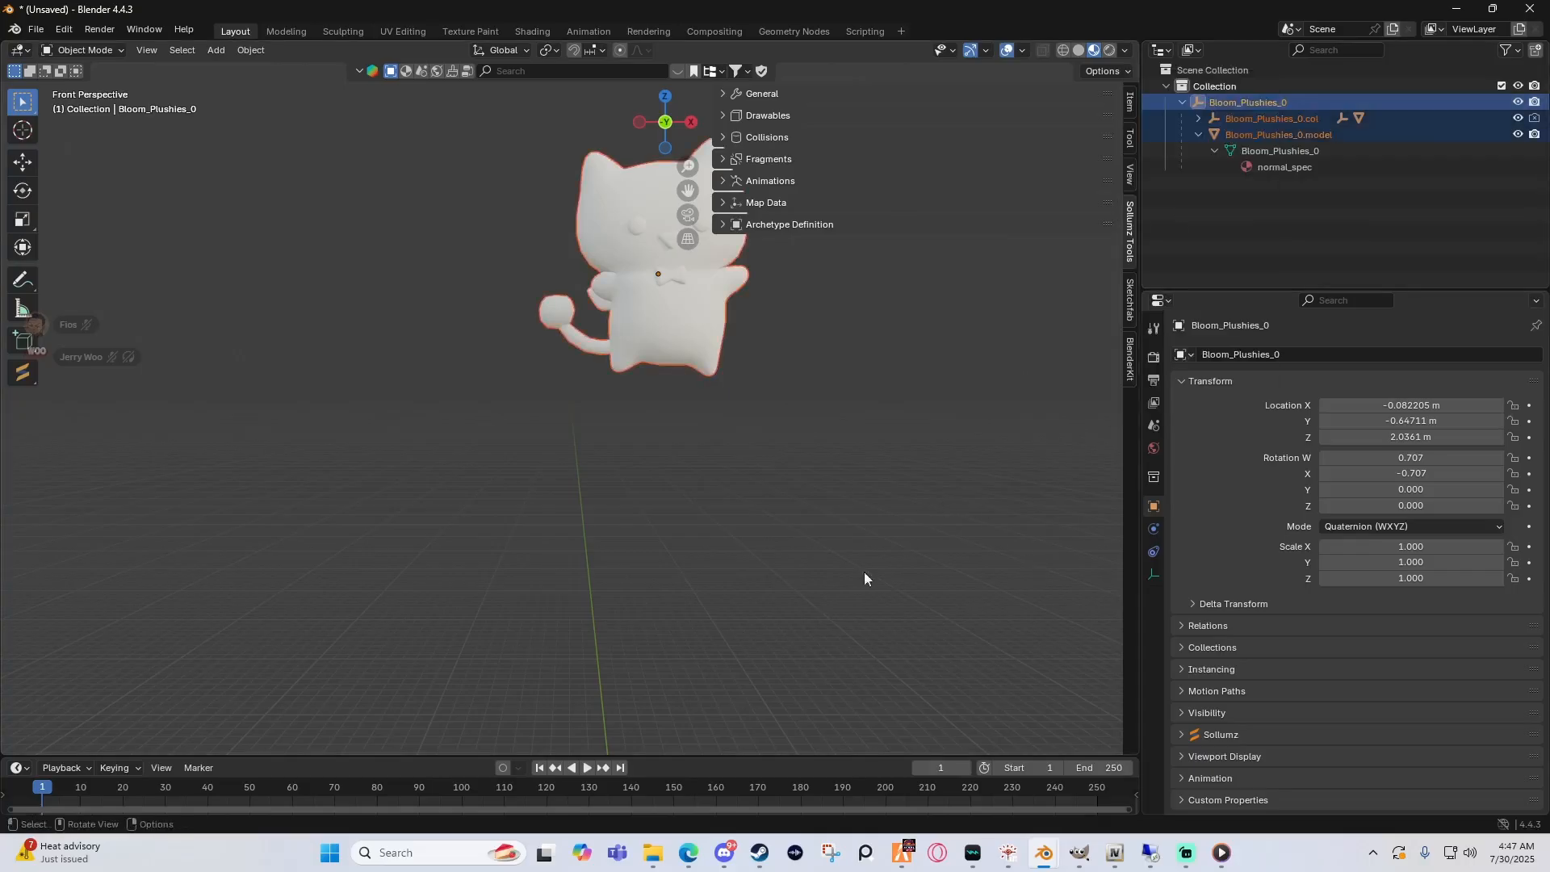
pyautogui.click(868, 96)
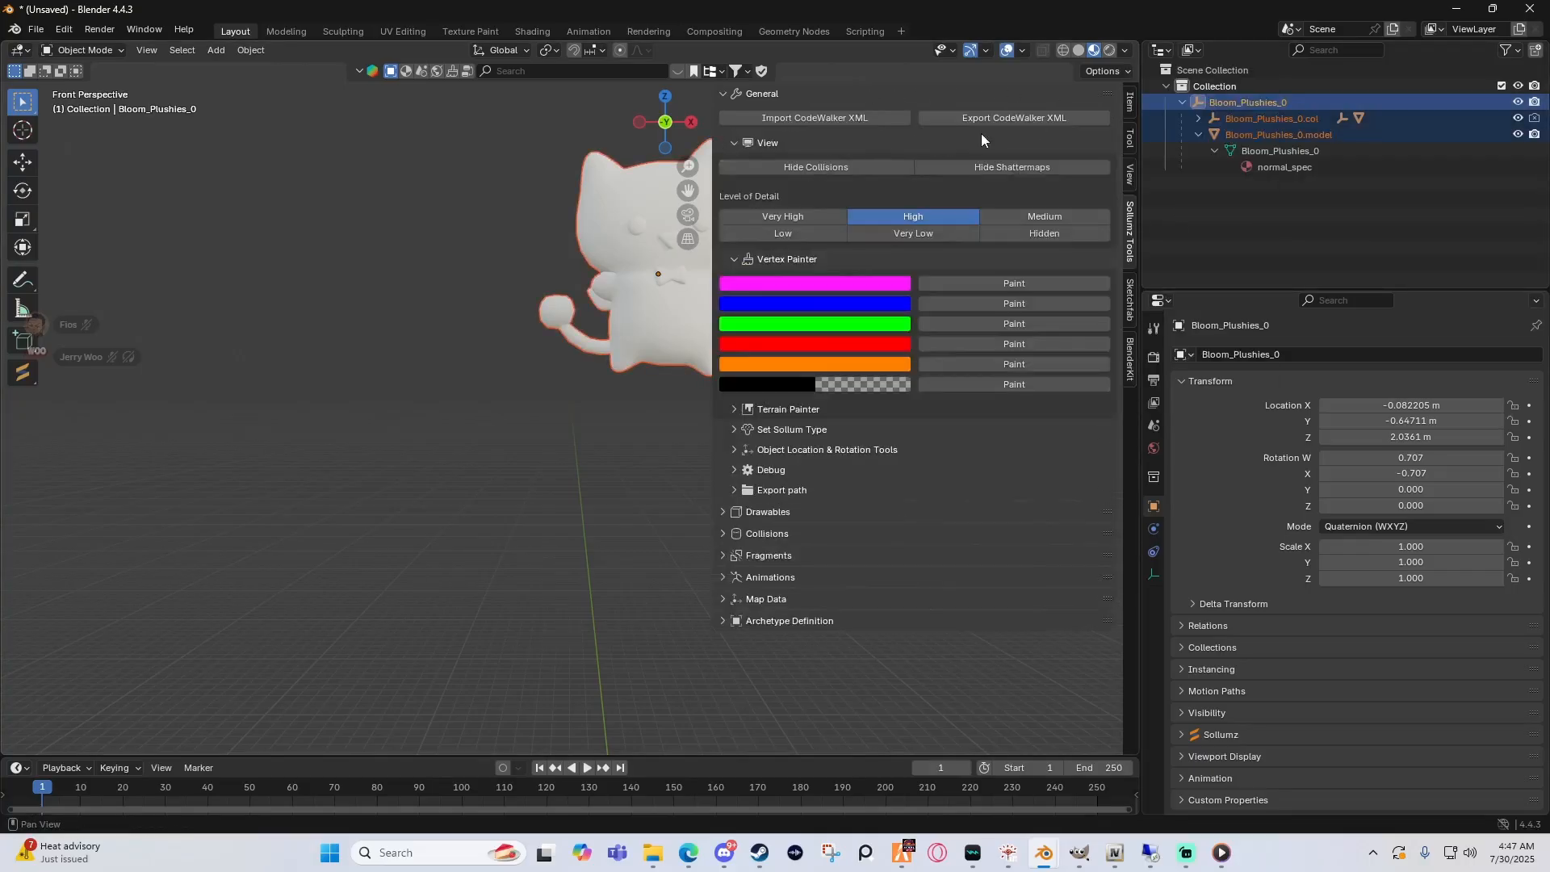
pyautogui.click(987, 119)
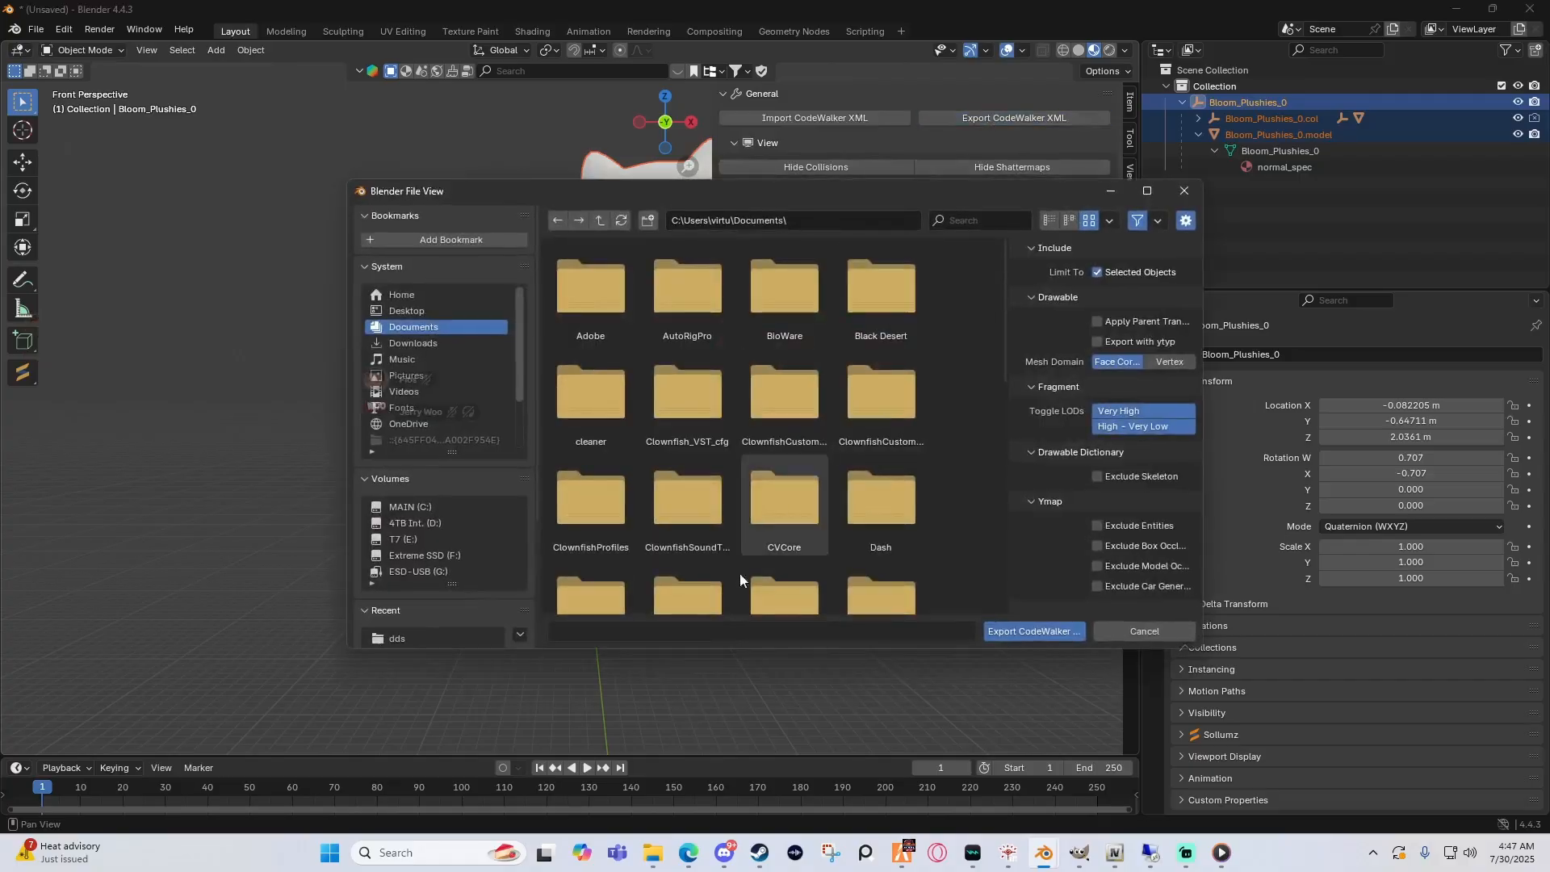
pyautogui.scroll(-2, 424, 631)
pyautogui.click(423, 623)
pyautogui.scroll(-2, 787, 529)
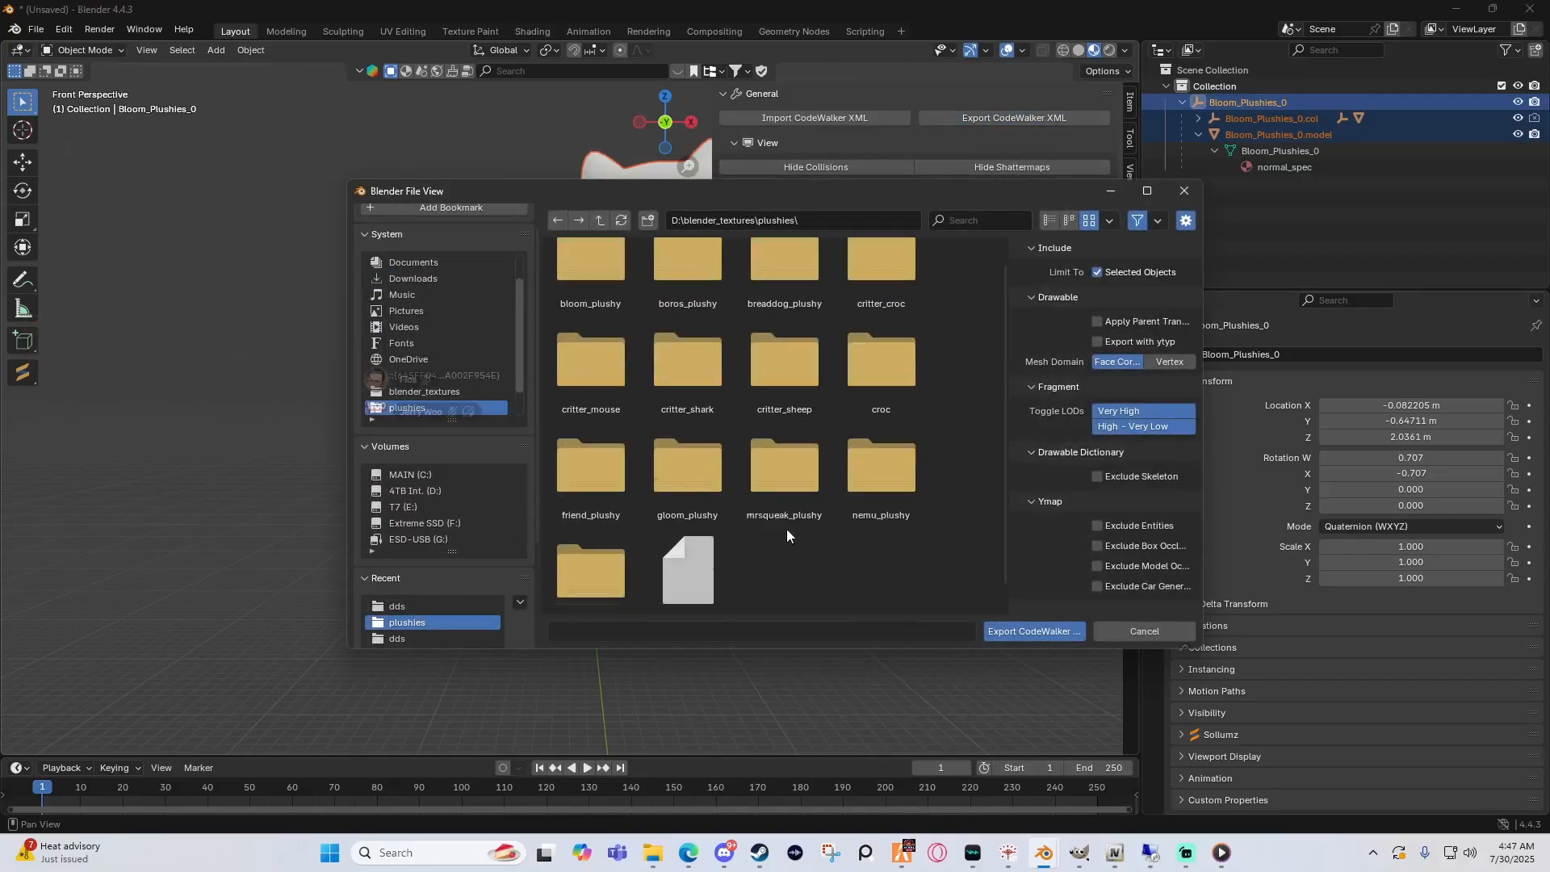
pyautogui.click(1023, 636)
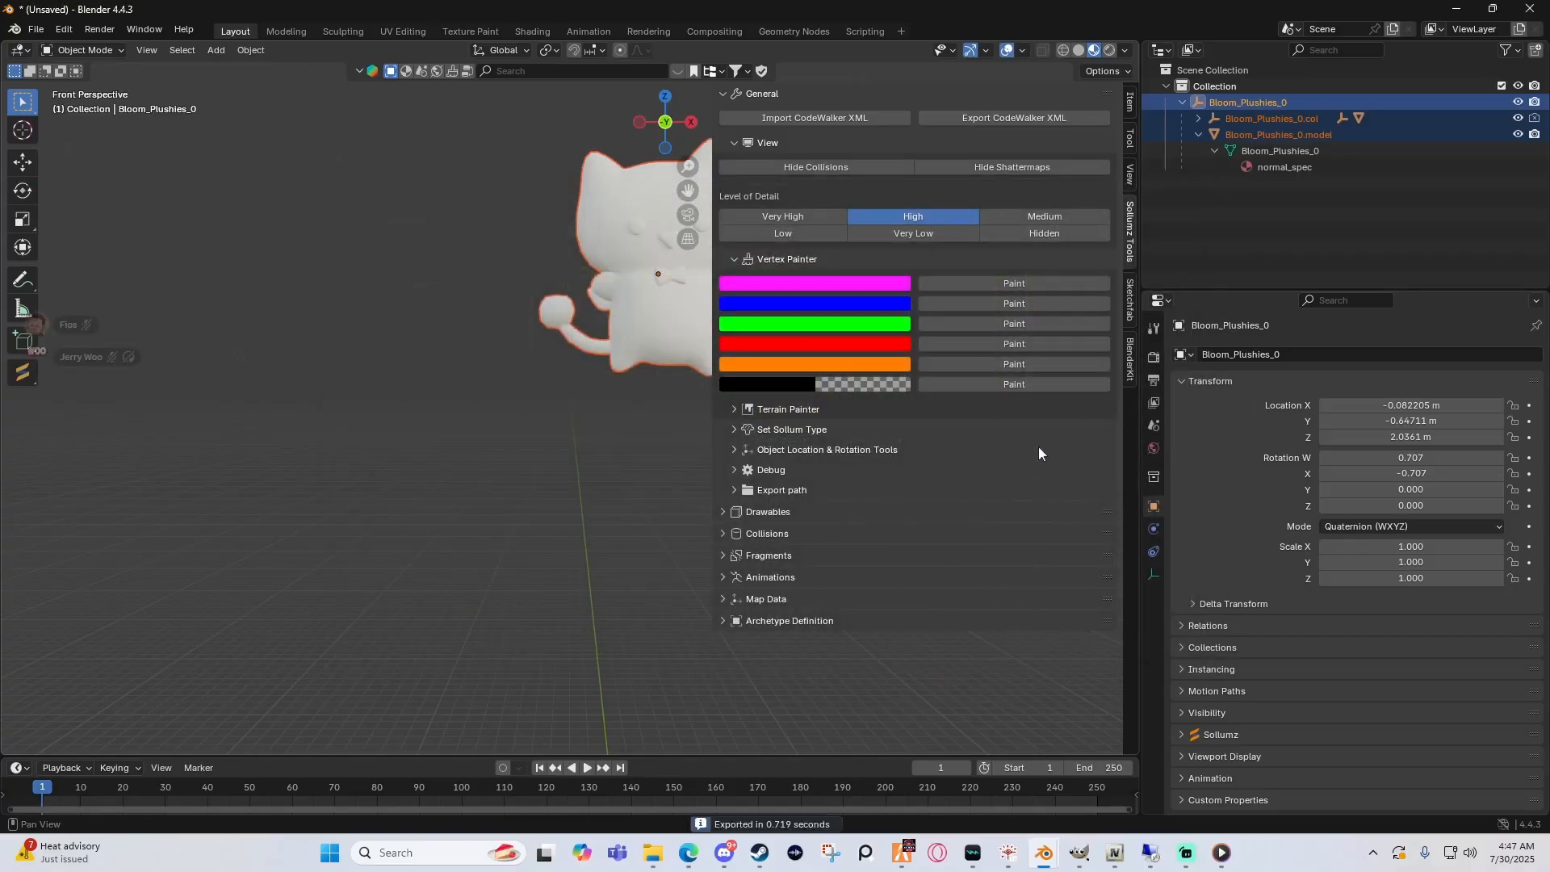
# Step: Switch to CodeWalker's RPF Explorer, refresh the plushies folder and import the bloom_plushies_0.ydr XML file
pyautogui.click(1008, 852)
pyautogui.click(678, 219)
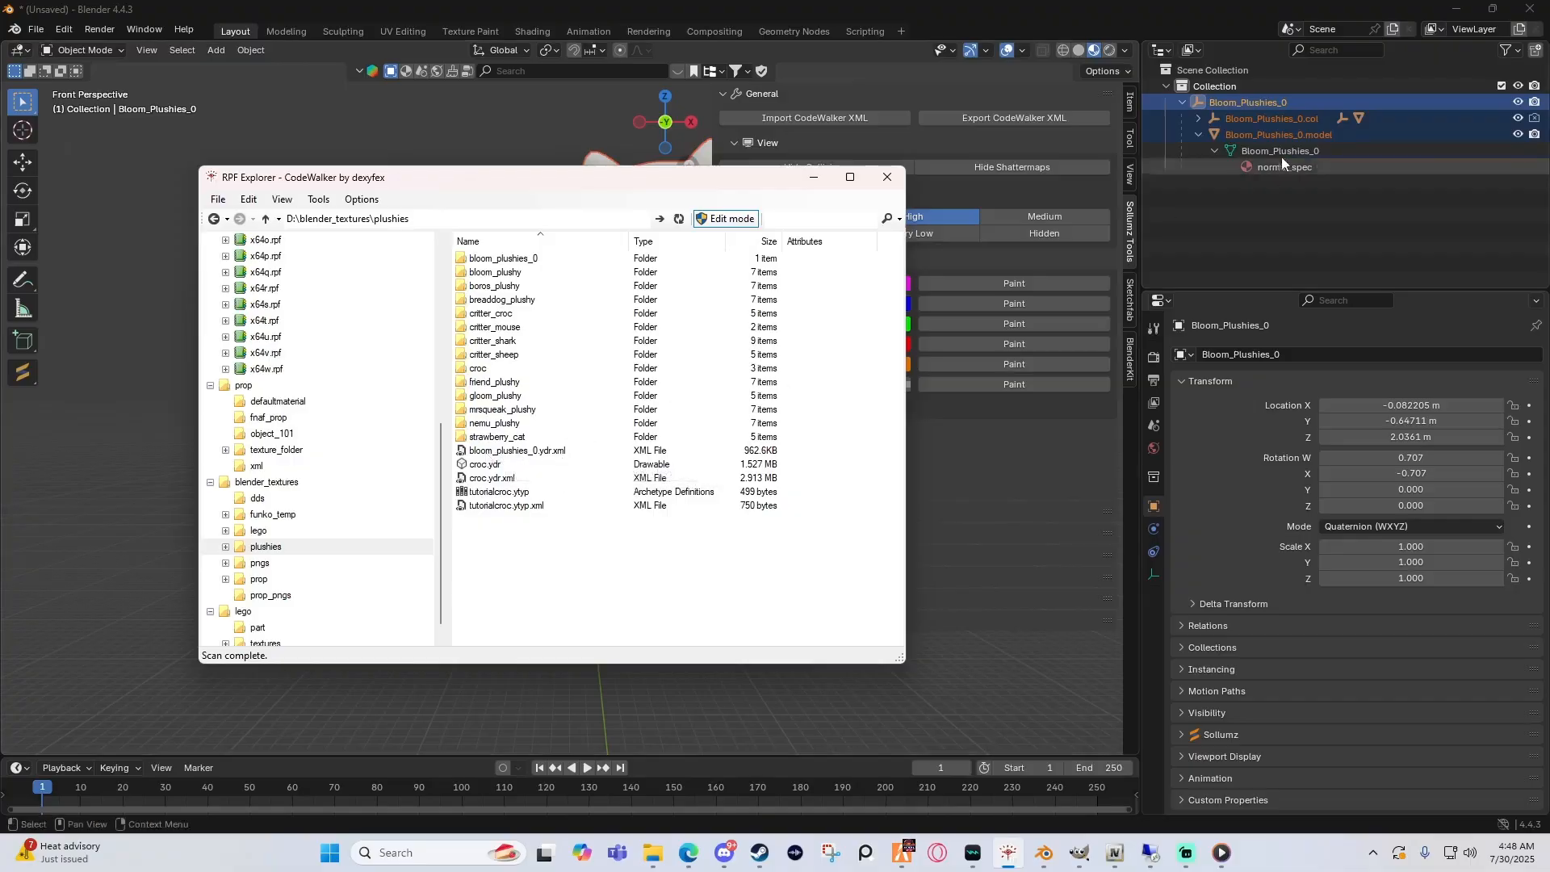
pyautogui.click(500, 453)
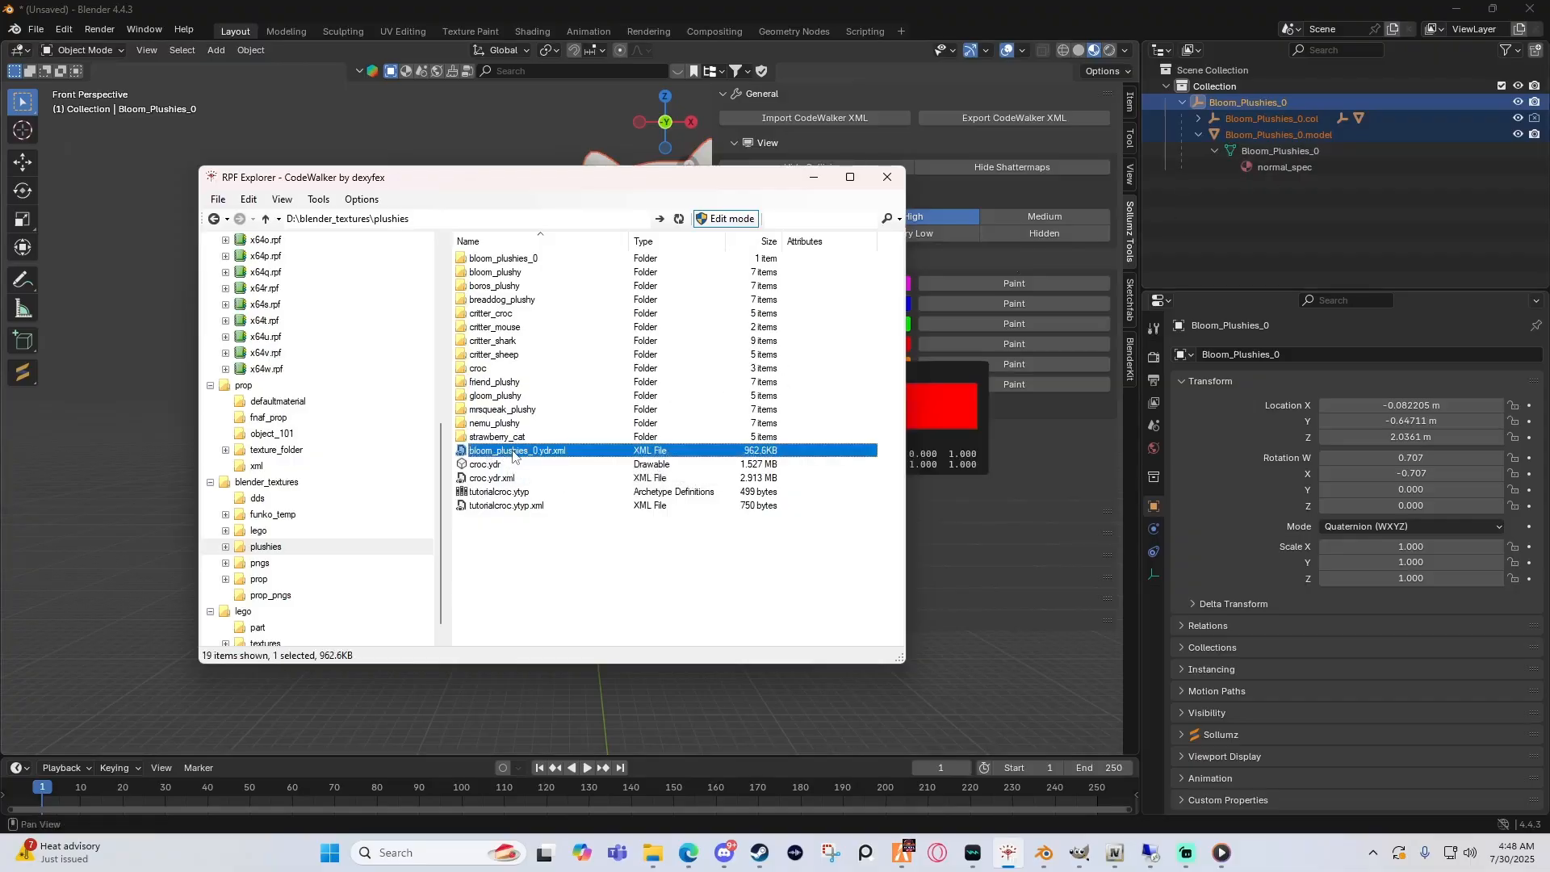
pyautogui.rightClick(513, 451)
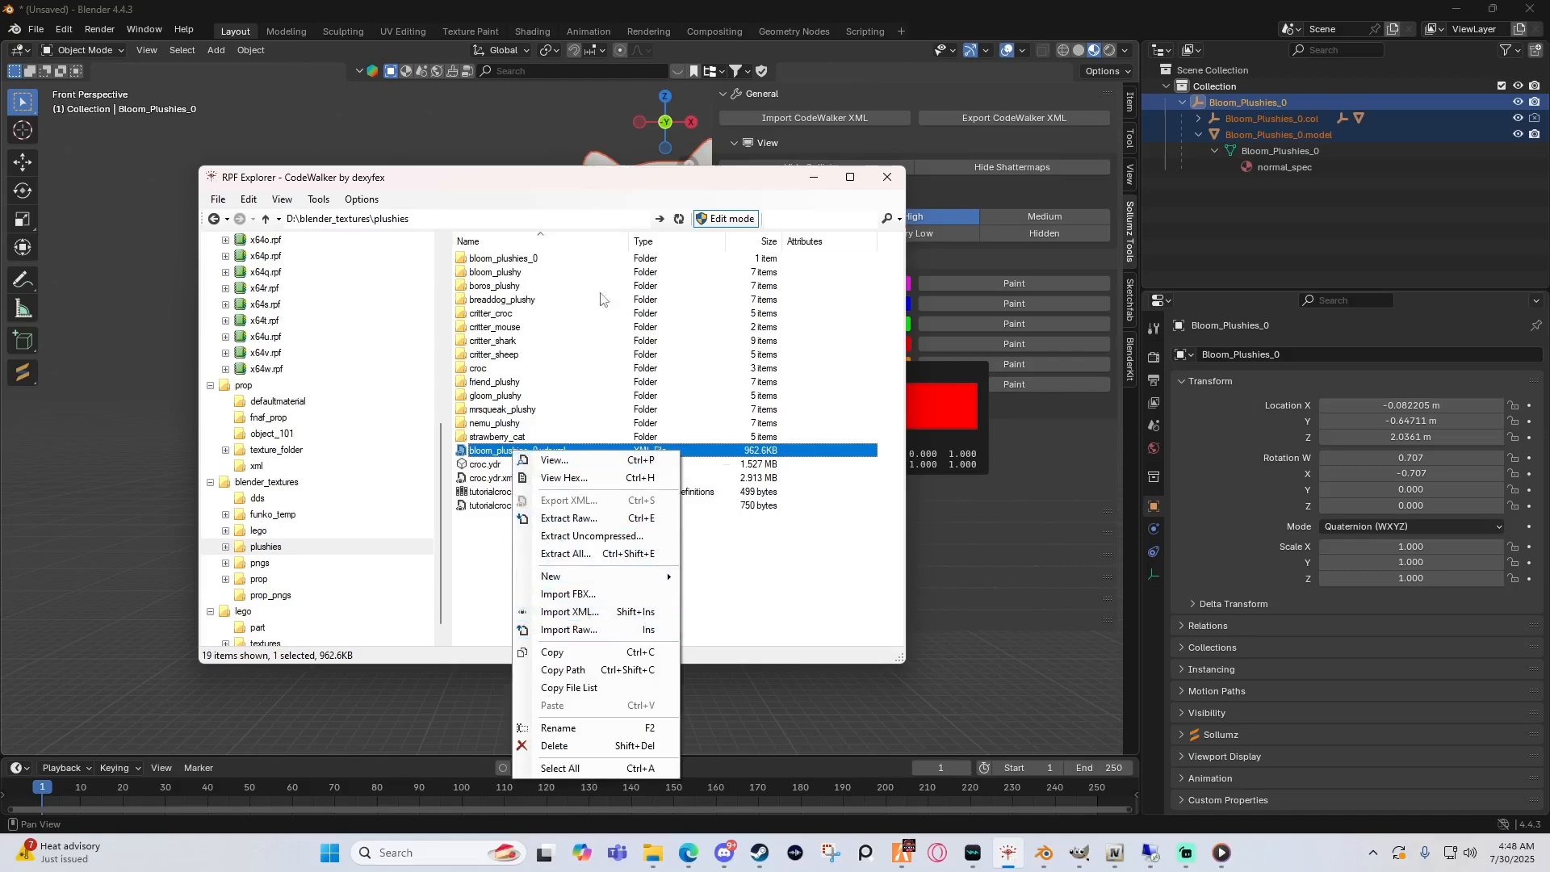
pyautogui.click(559, 193)
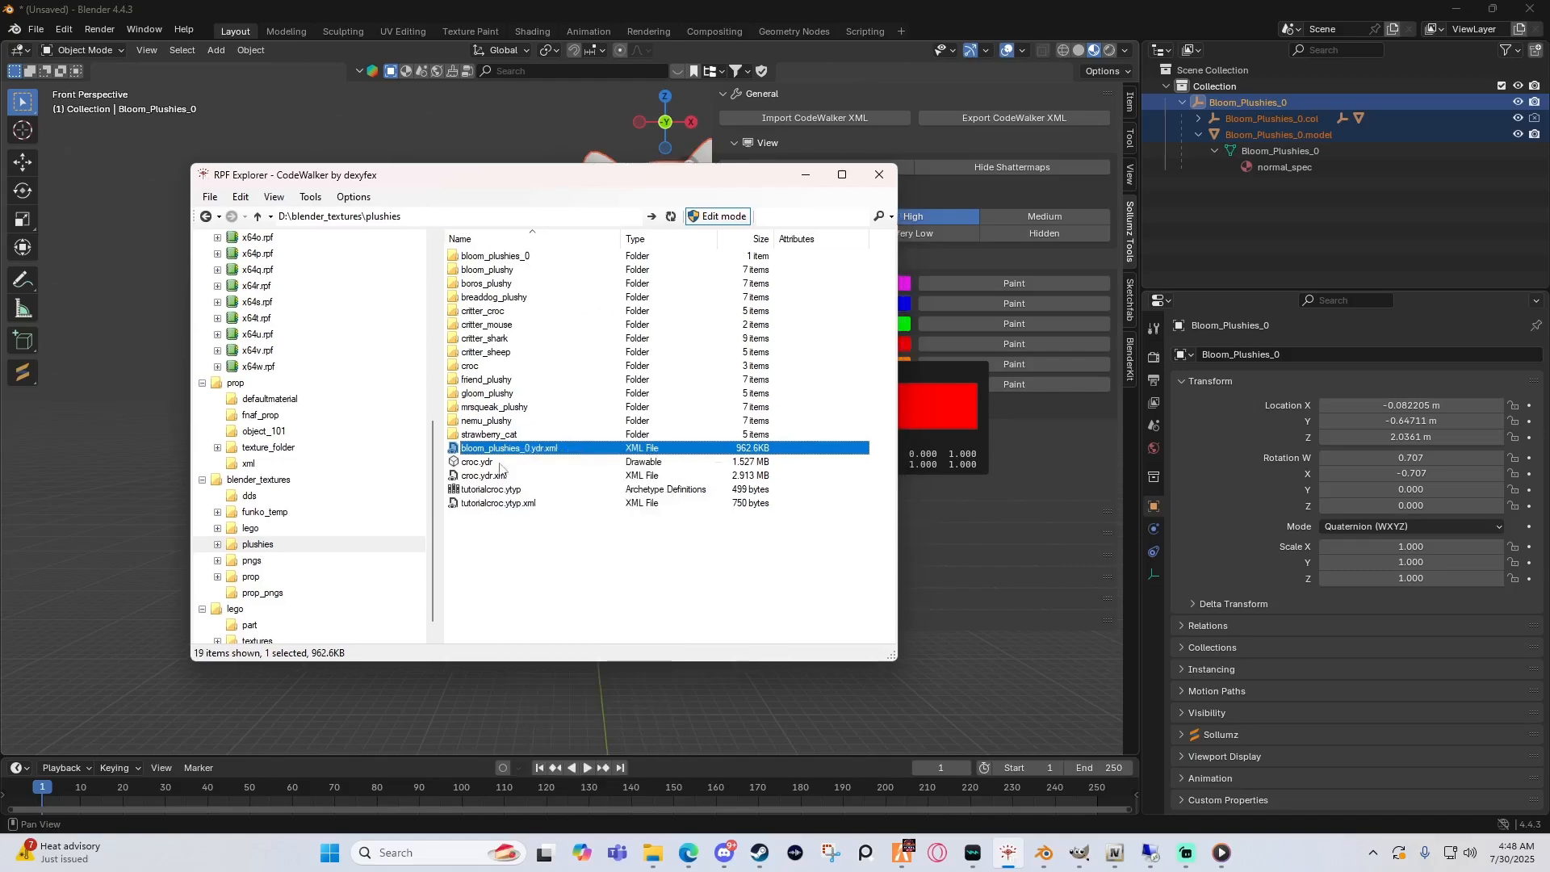
pyautogui.rightClick(499, 449)
pyautogui.click(569, 612)
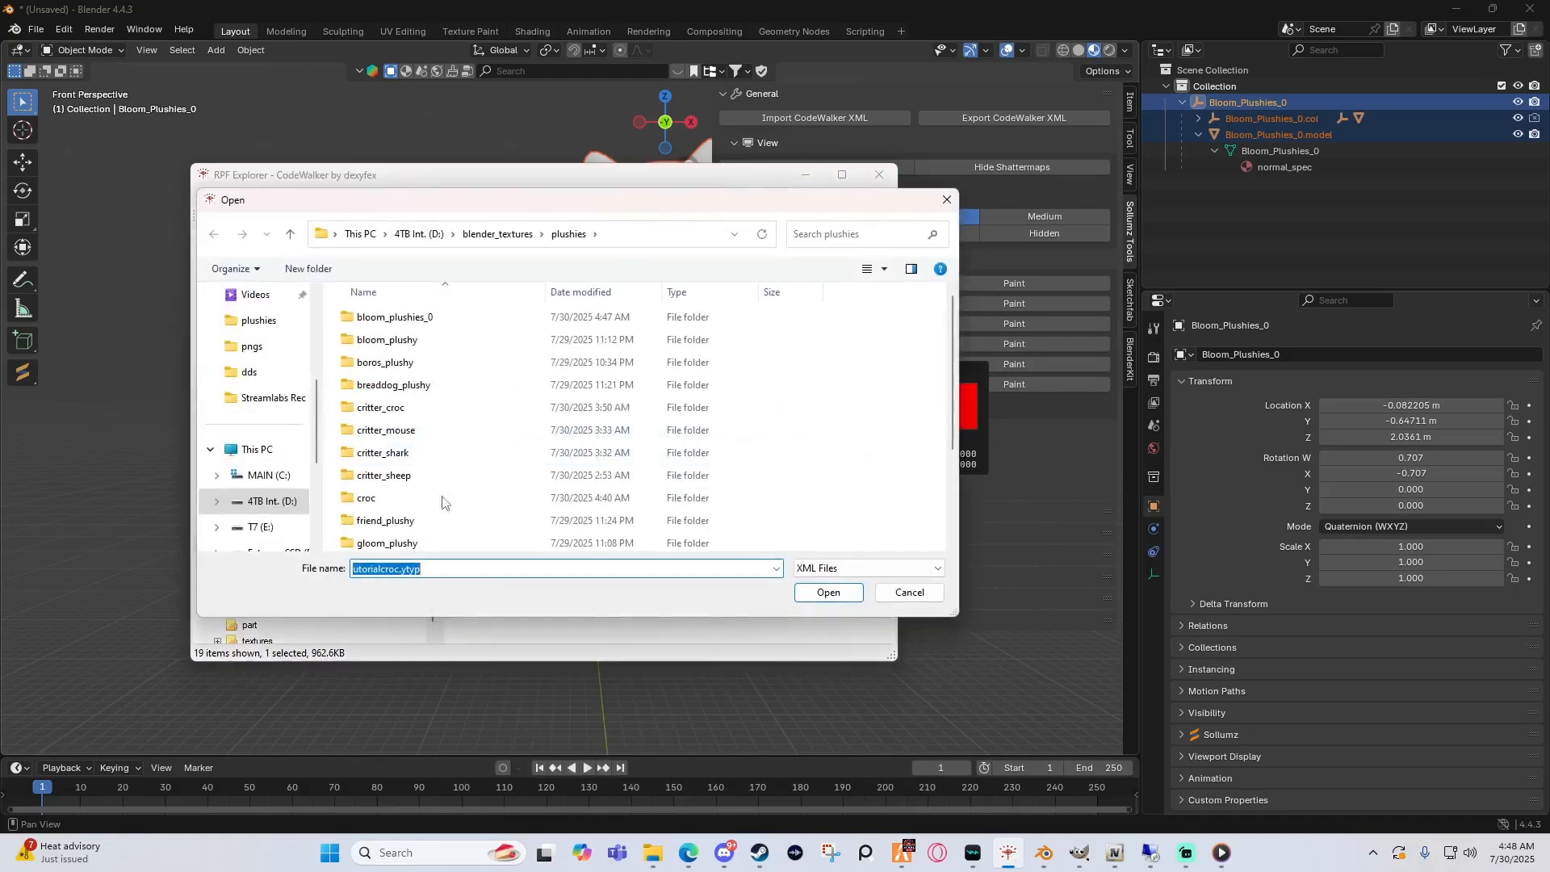
pyautogui.scroll(-2, 436, 502)
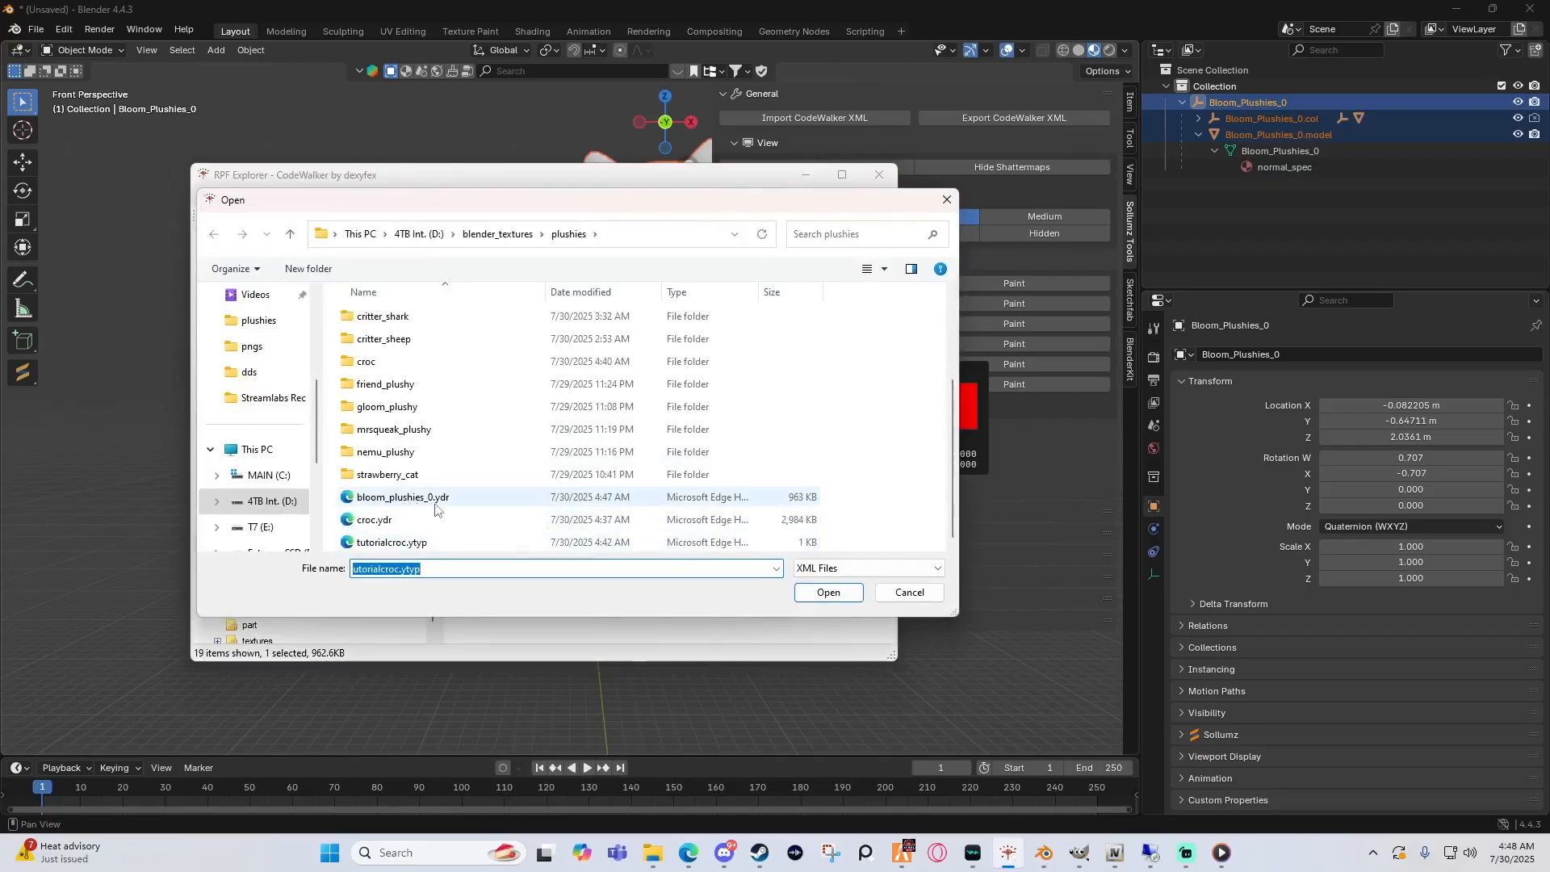
pyautogui.click(436, 506)
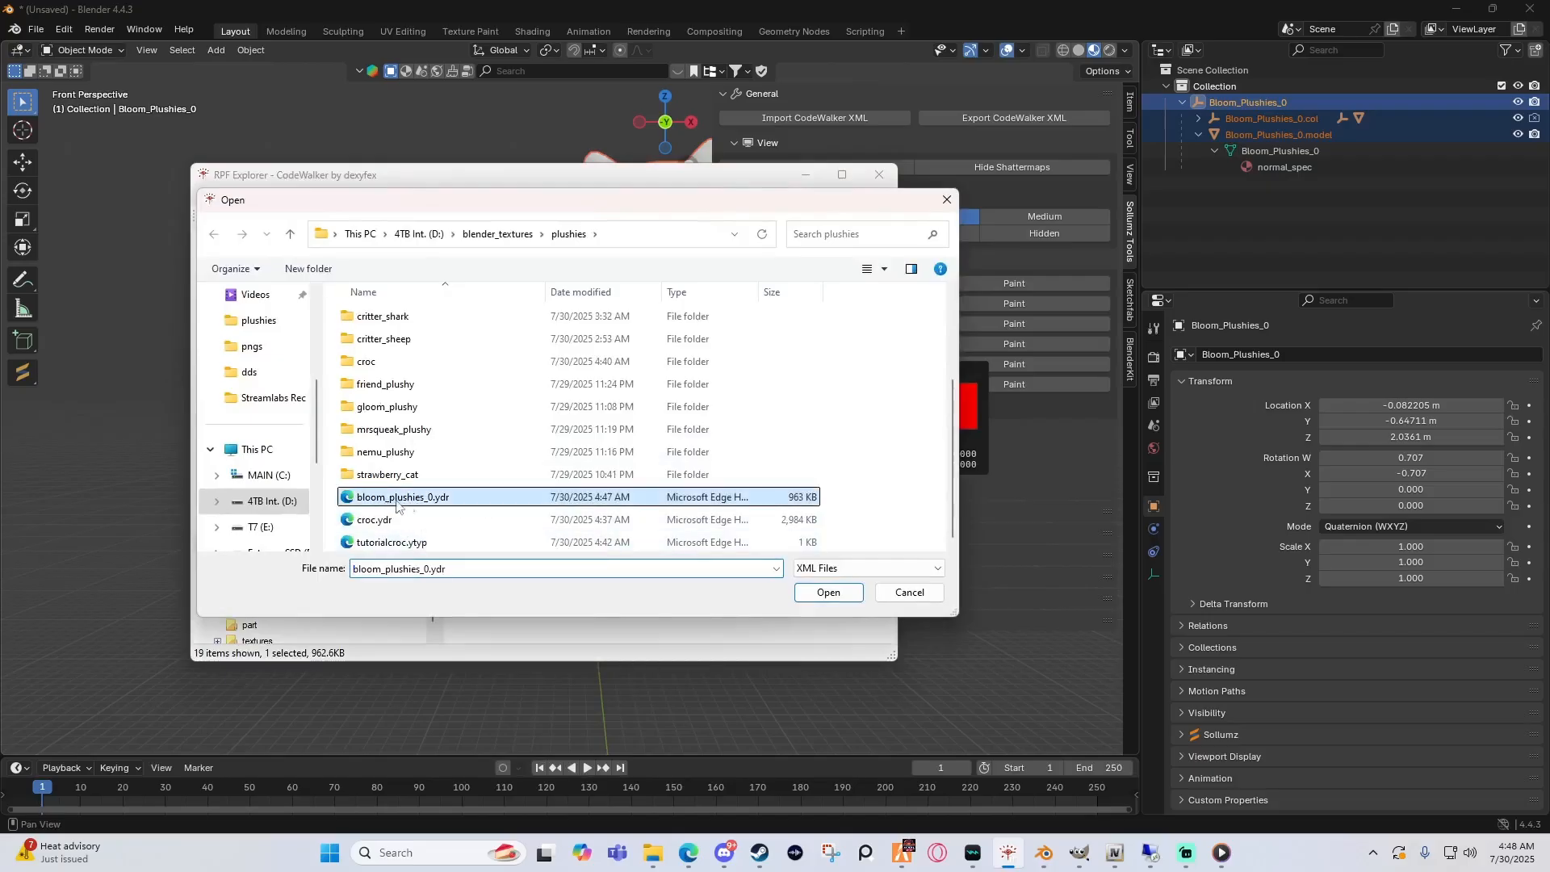
pyautogui.click(811, 594)
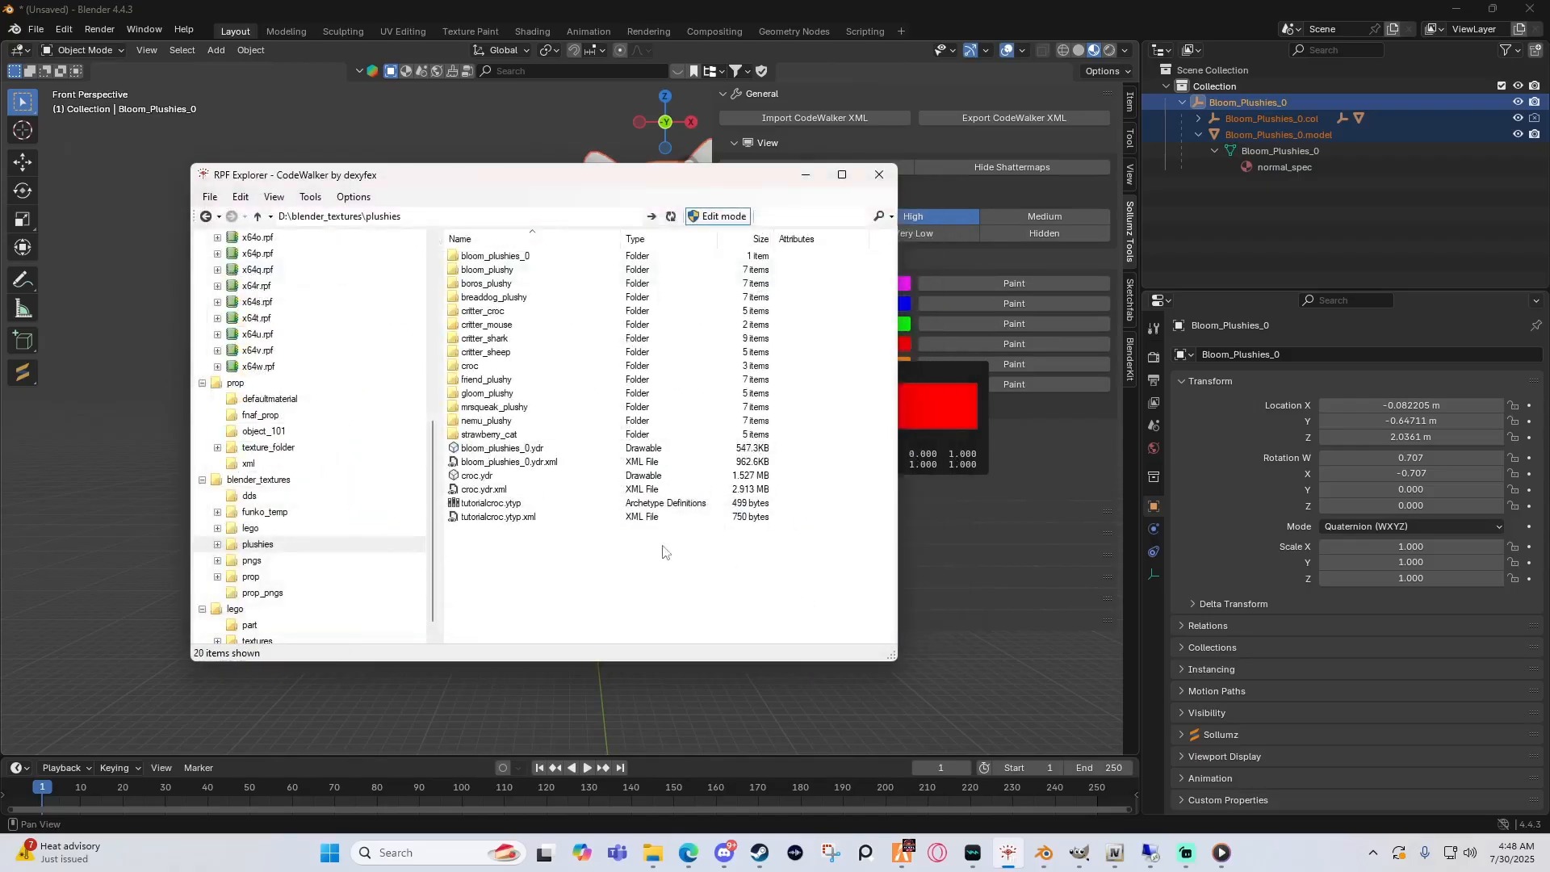
# Step: Inspect the imported bloom_plushies_0.ydr in the model viewer, then return to Blender
pyautogui.doubleClick(483, 449)
pyautogui.moveTo(539, 339); pyautogui.dragTo(484, 252)
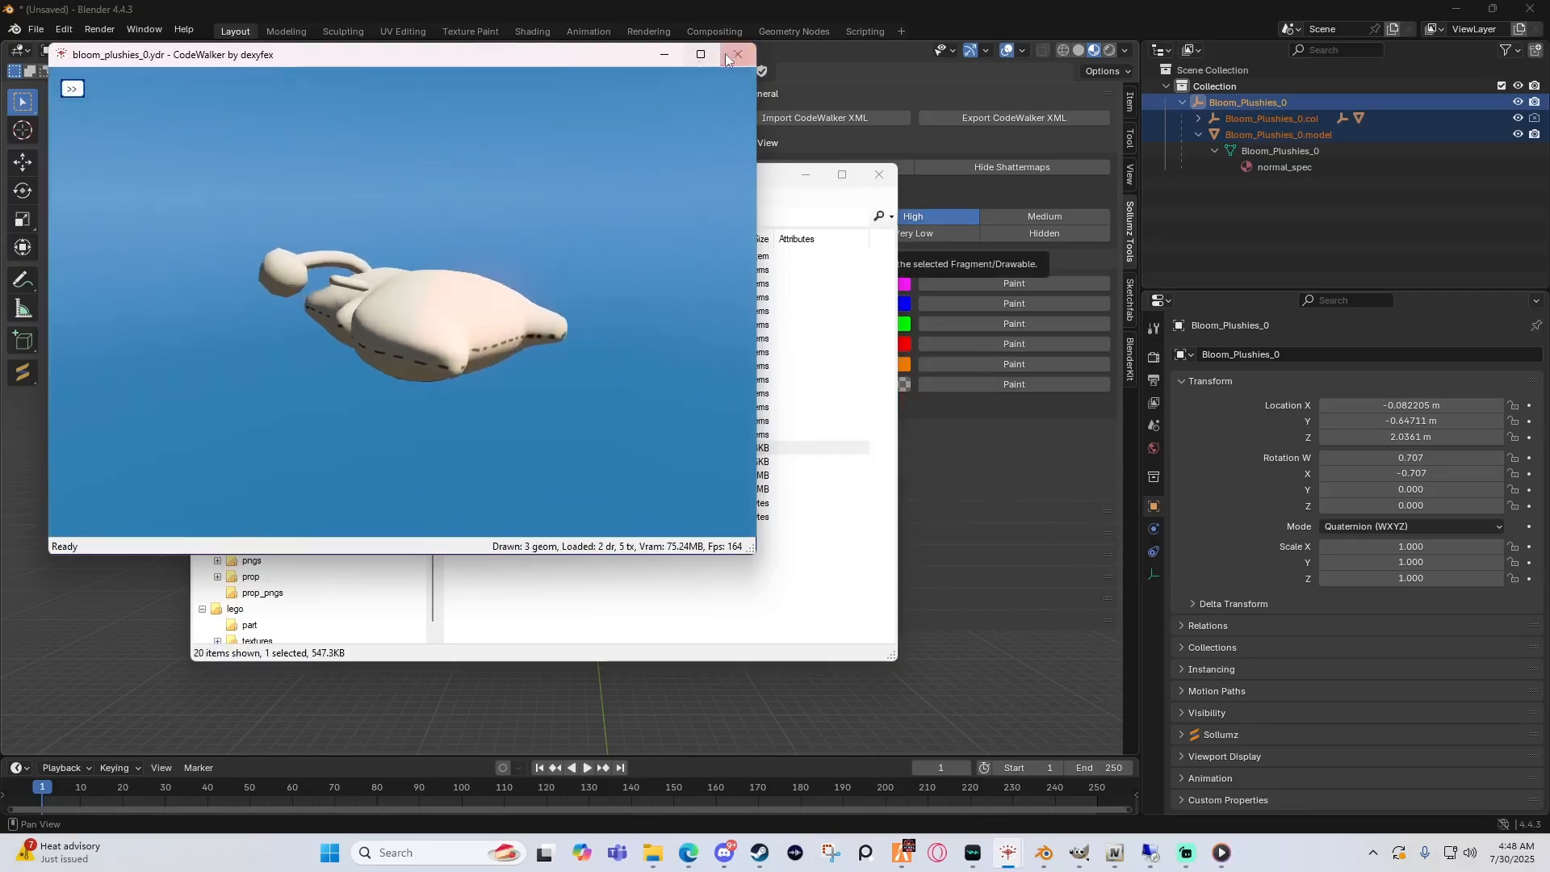
pyautogui.click(726, 58)
pyautogui.click(801, 158)
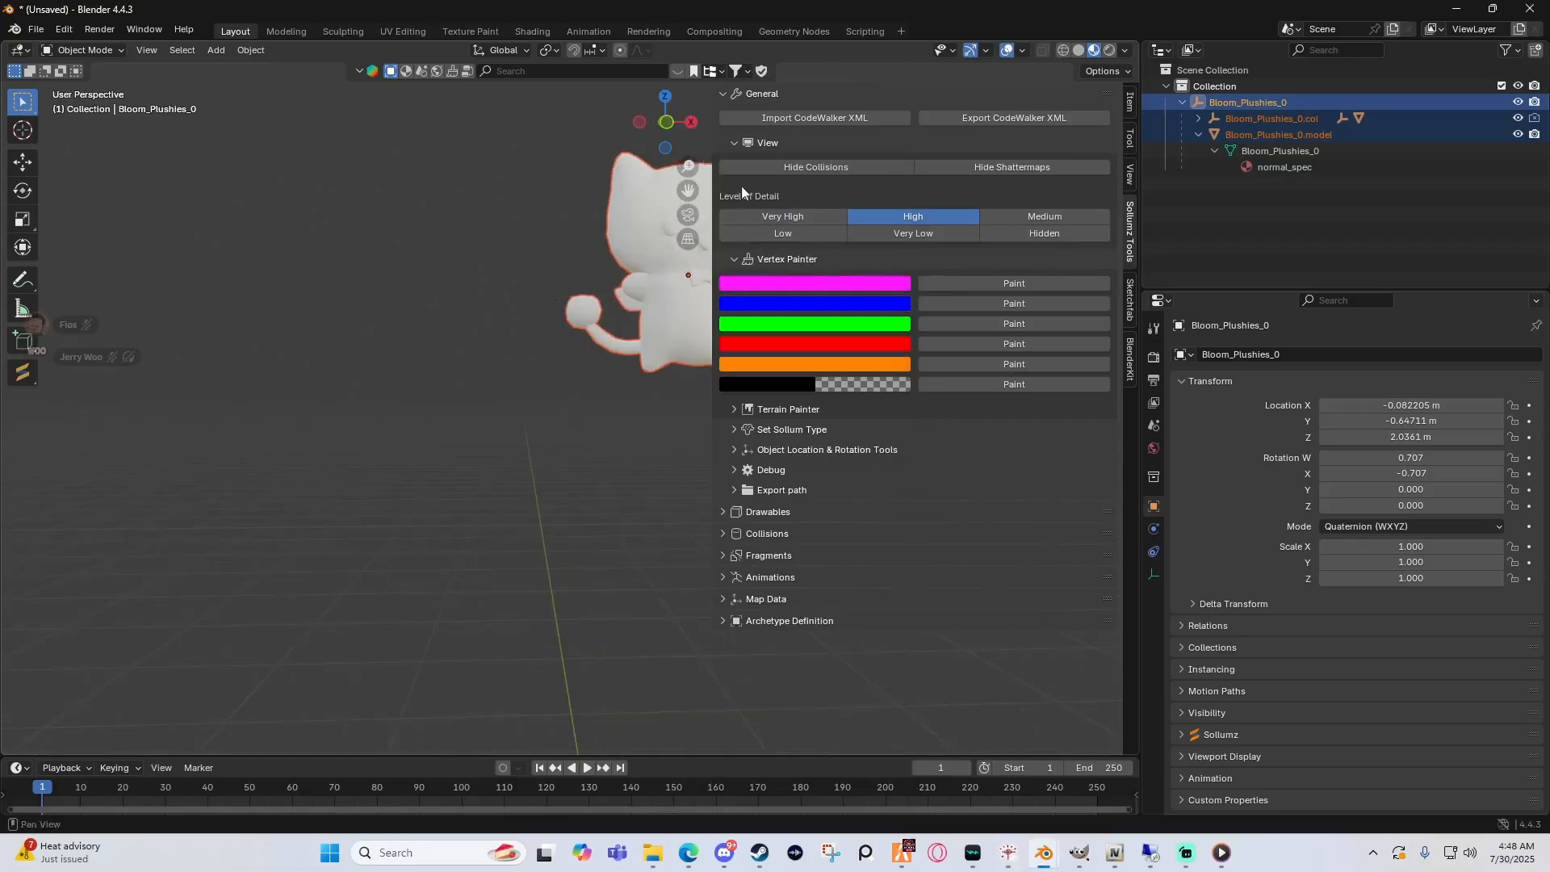
# Step: Hide the sidebar, select all objects and apply their rotation and scale
pyautogui.press('n')
pyautogui.moveTo(734, 230); pyautogui.dragTo(804, 270, button='middle')
pyautogui.click(805, 270)
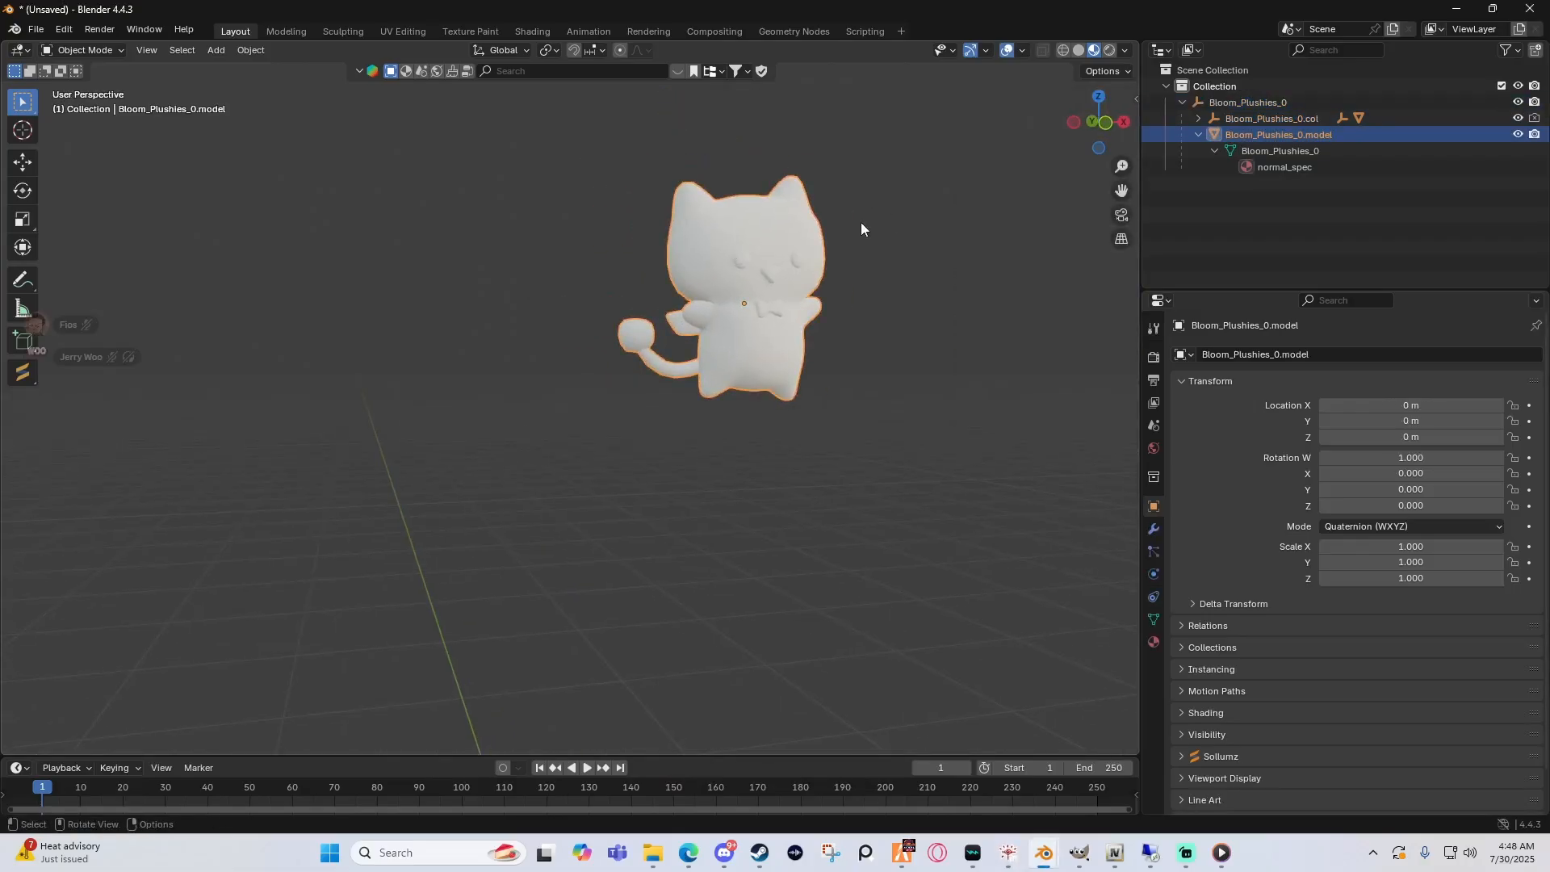
pyautogui.press('a')
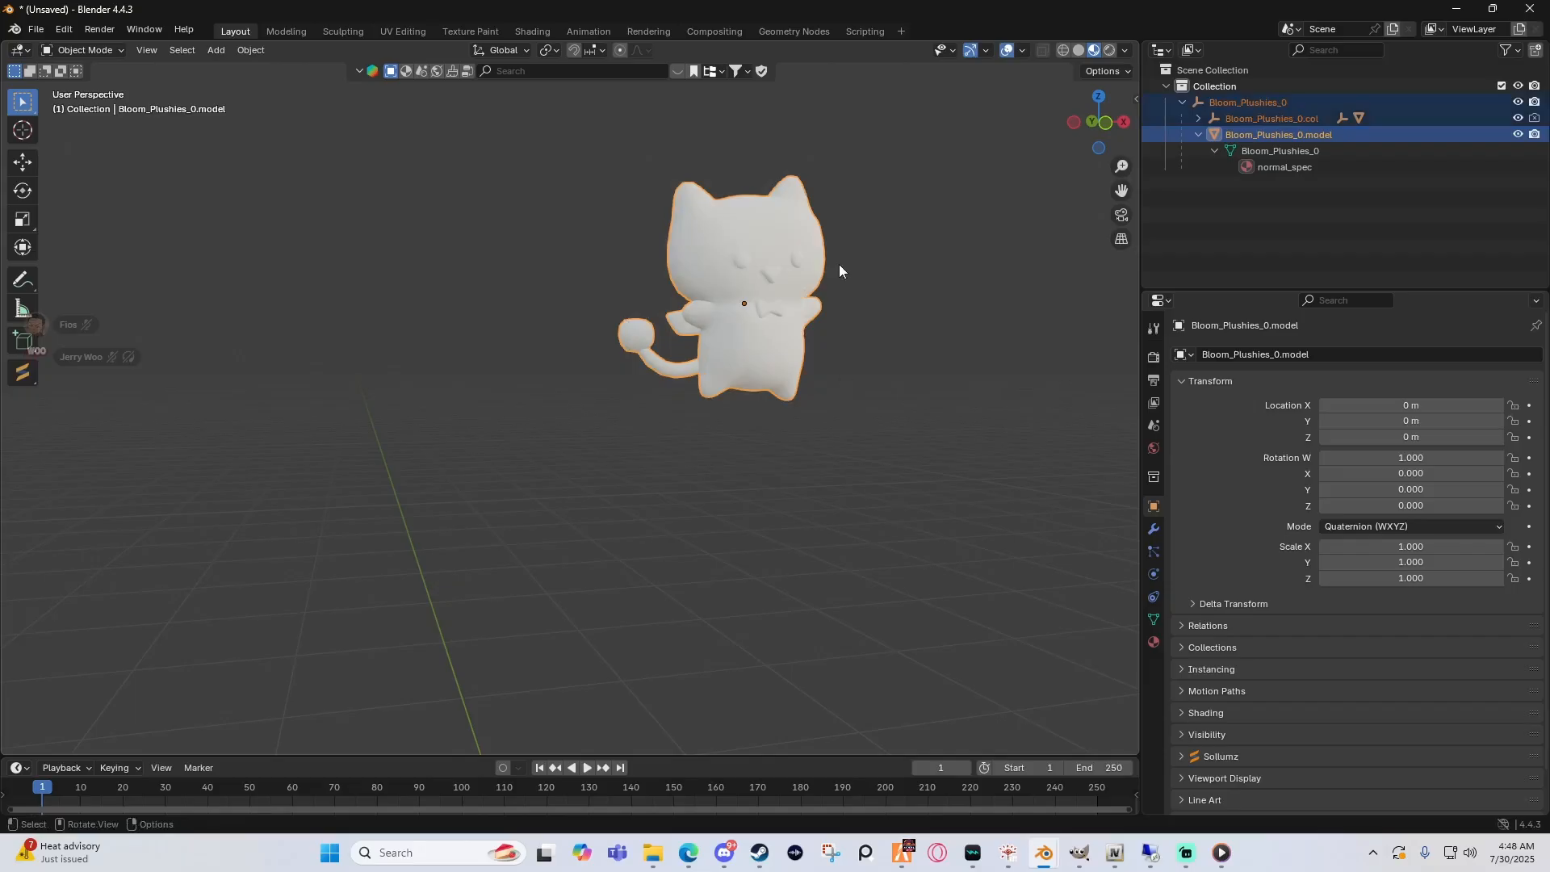
pyautogui.hotkey('ctrl', 'a')
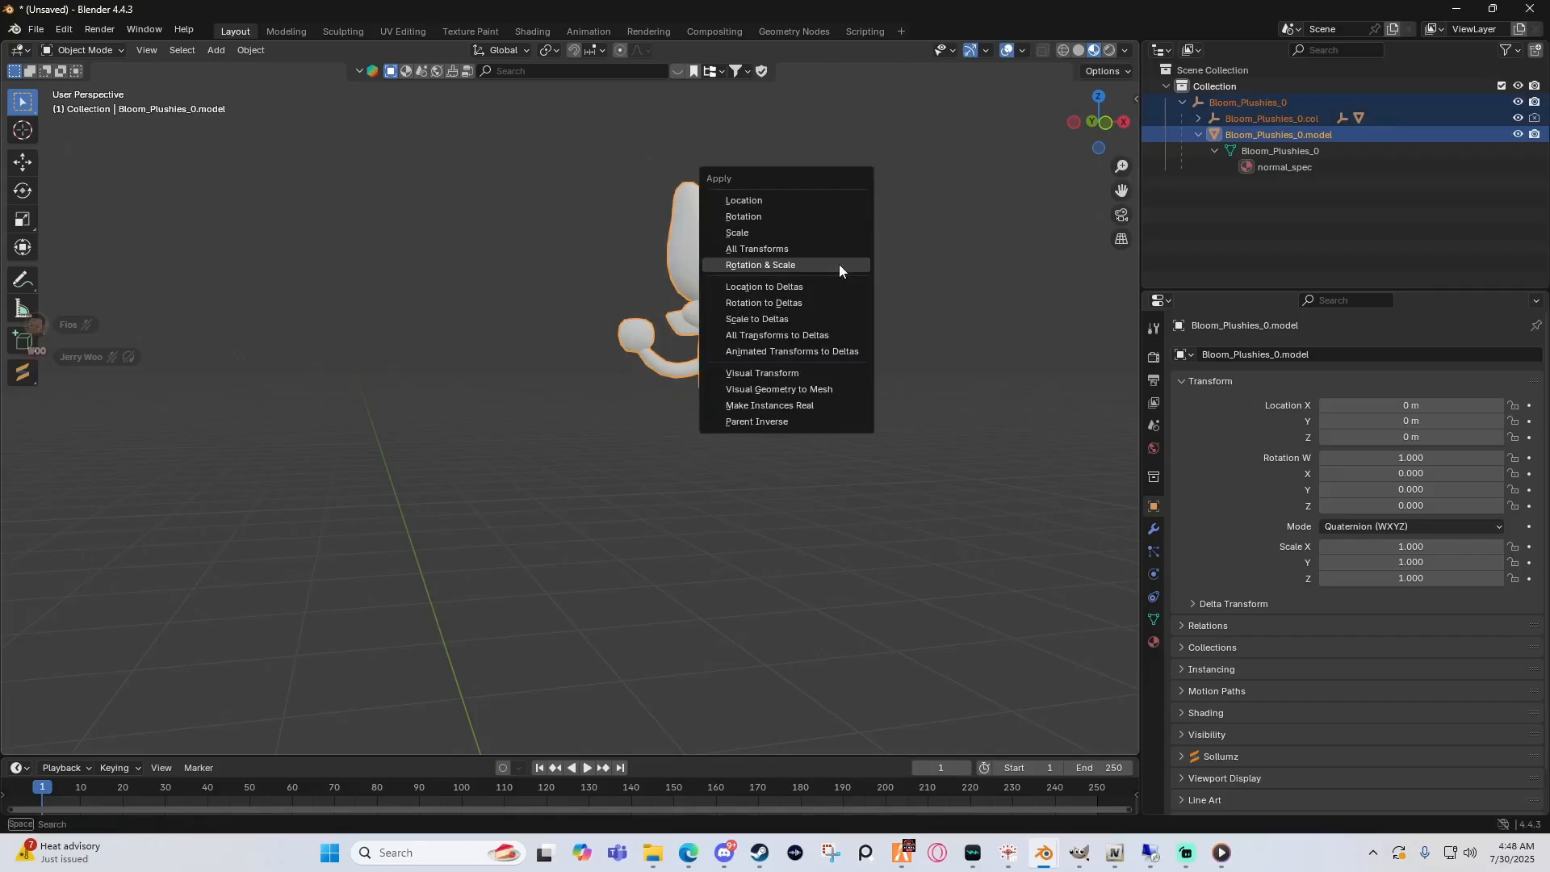
pyautogui.click(840, 267)
# Step: Reselect the full Bloom_Plushies_0 hierarchy and export it again as CodeWalker XML to the plushies folder
pyautogui.moveTo(652, 853)
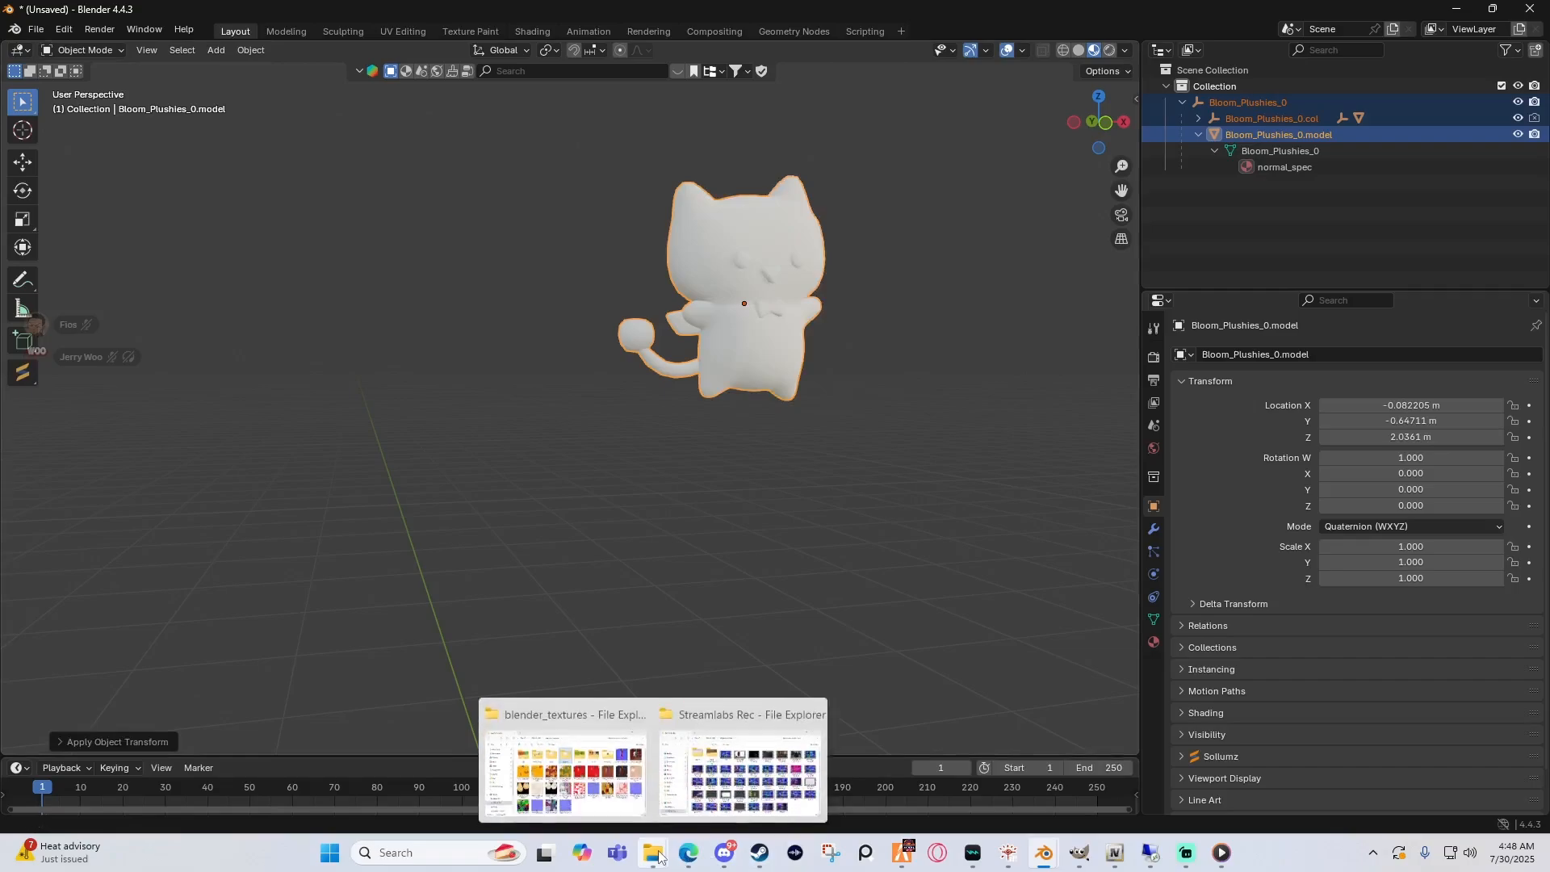
pyautogui.moveTo(611, 799)
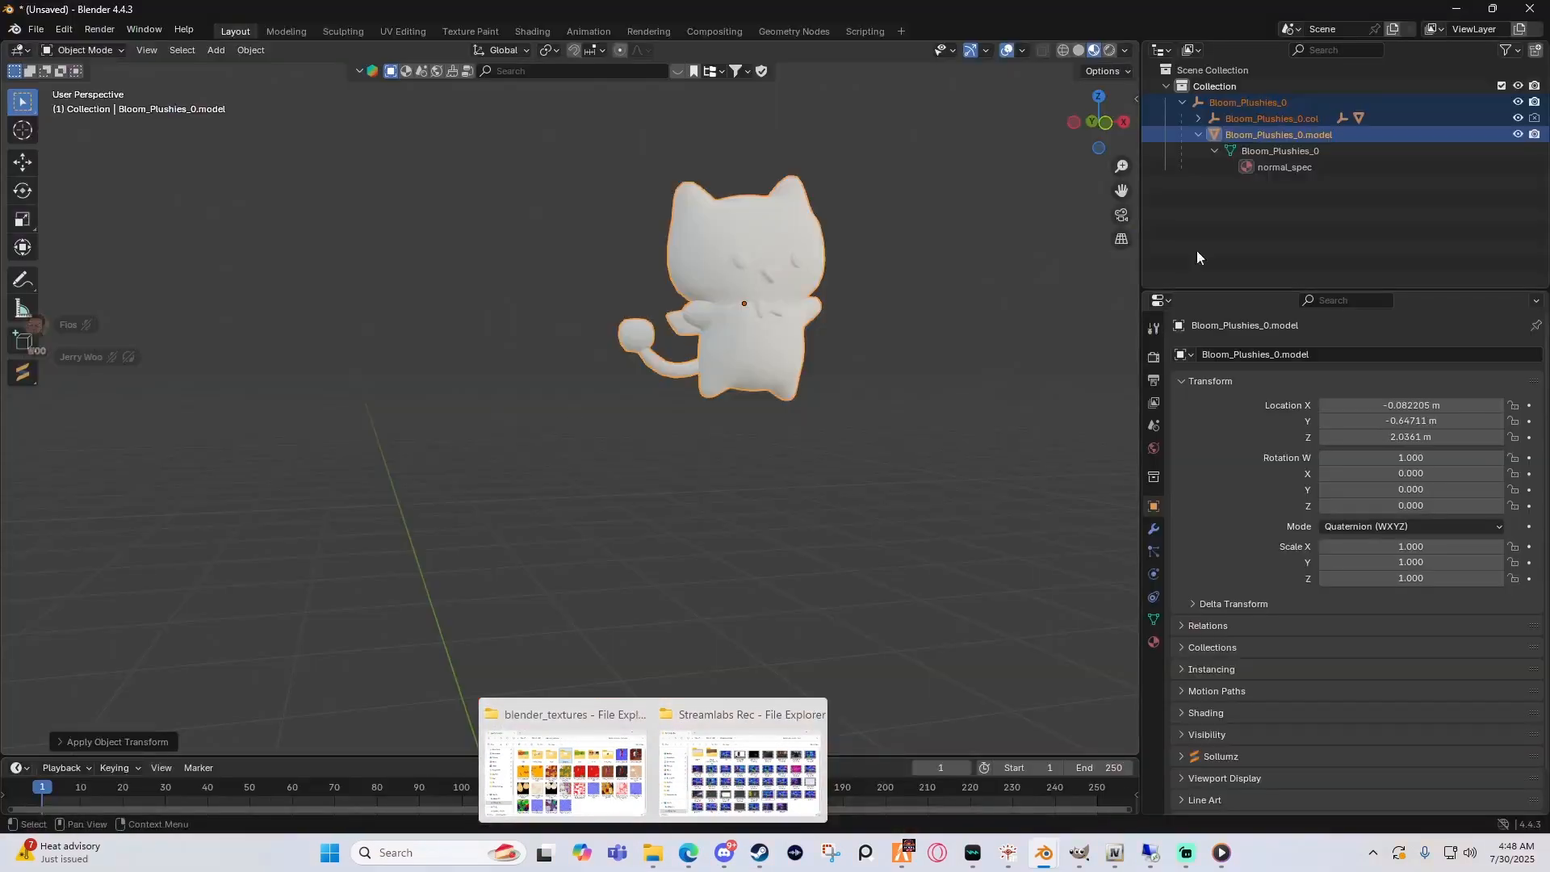
pyautogui.rightClick(1246, 103)
pyautogui.click(1340, 102)
pyautogui.rightClick(1271, 103)
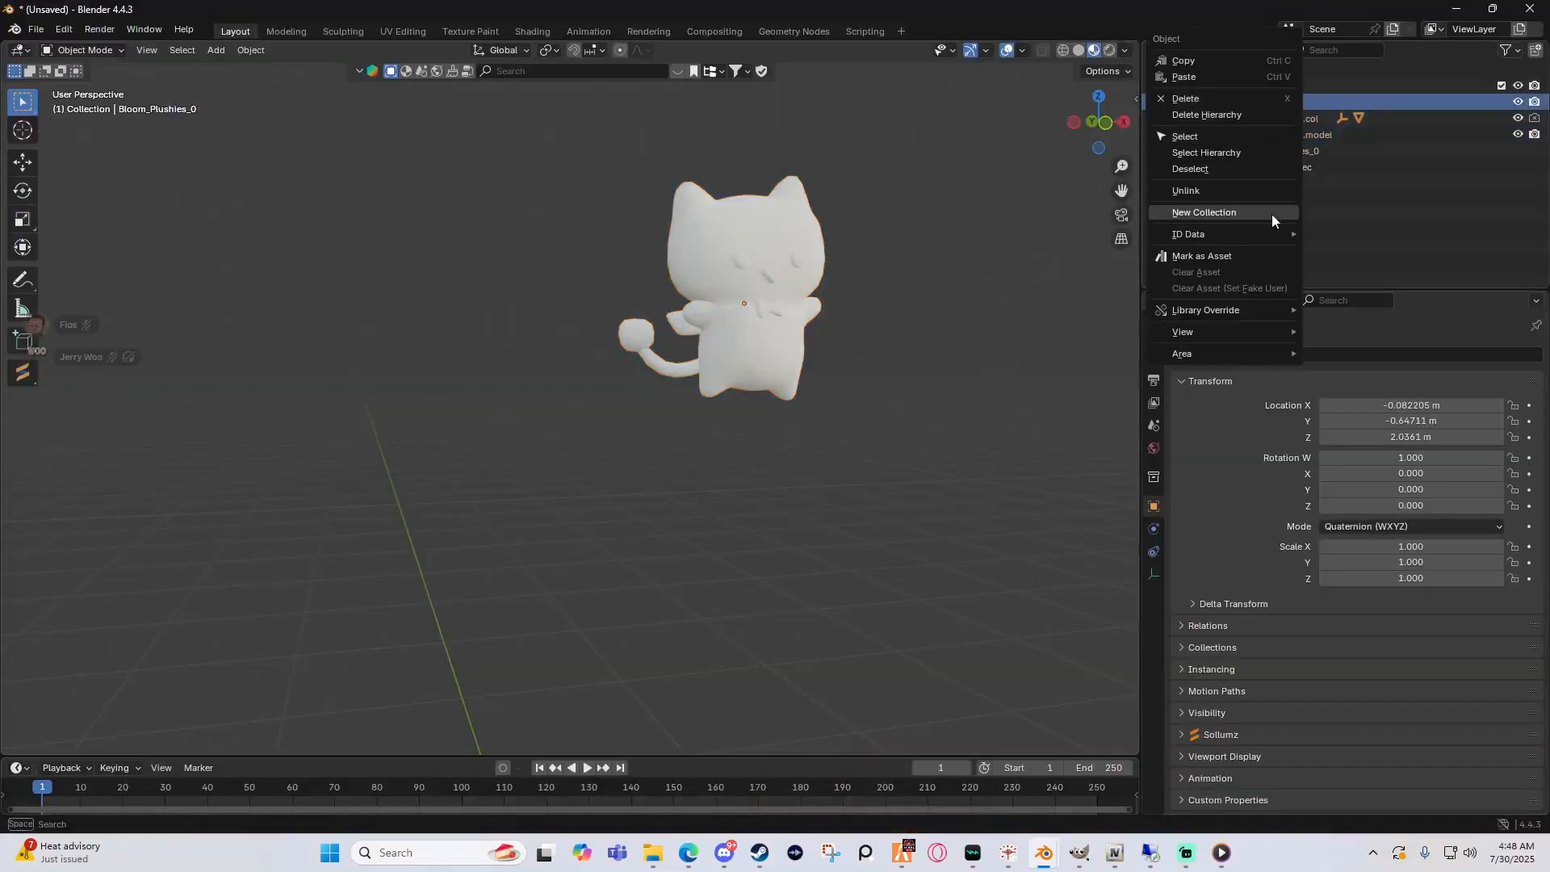
pyautogui.click(1217, 153)
pyautogui.click(1136, 98)
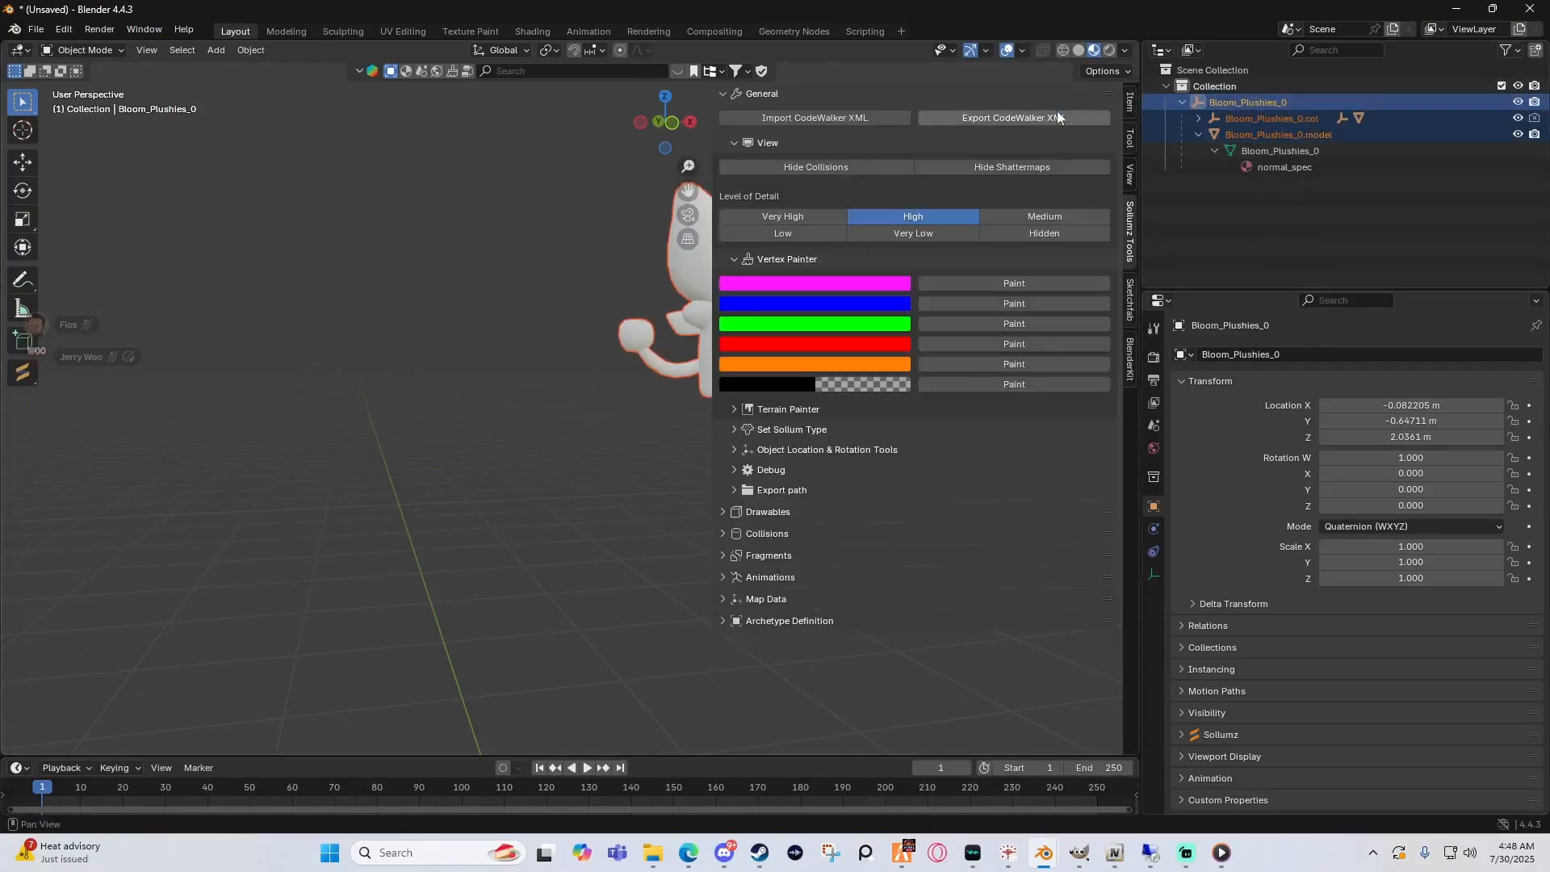
pyautogui.click(1015, 117)
pyautogui.scroll(-1, 912, 530)
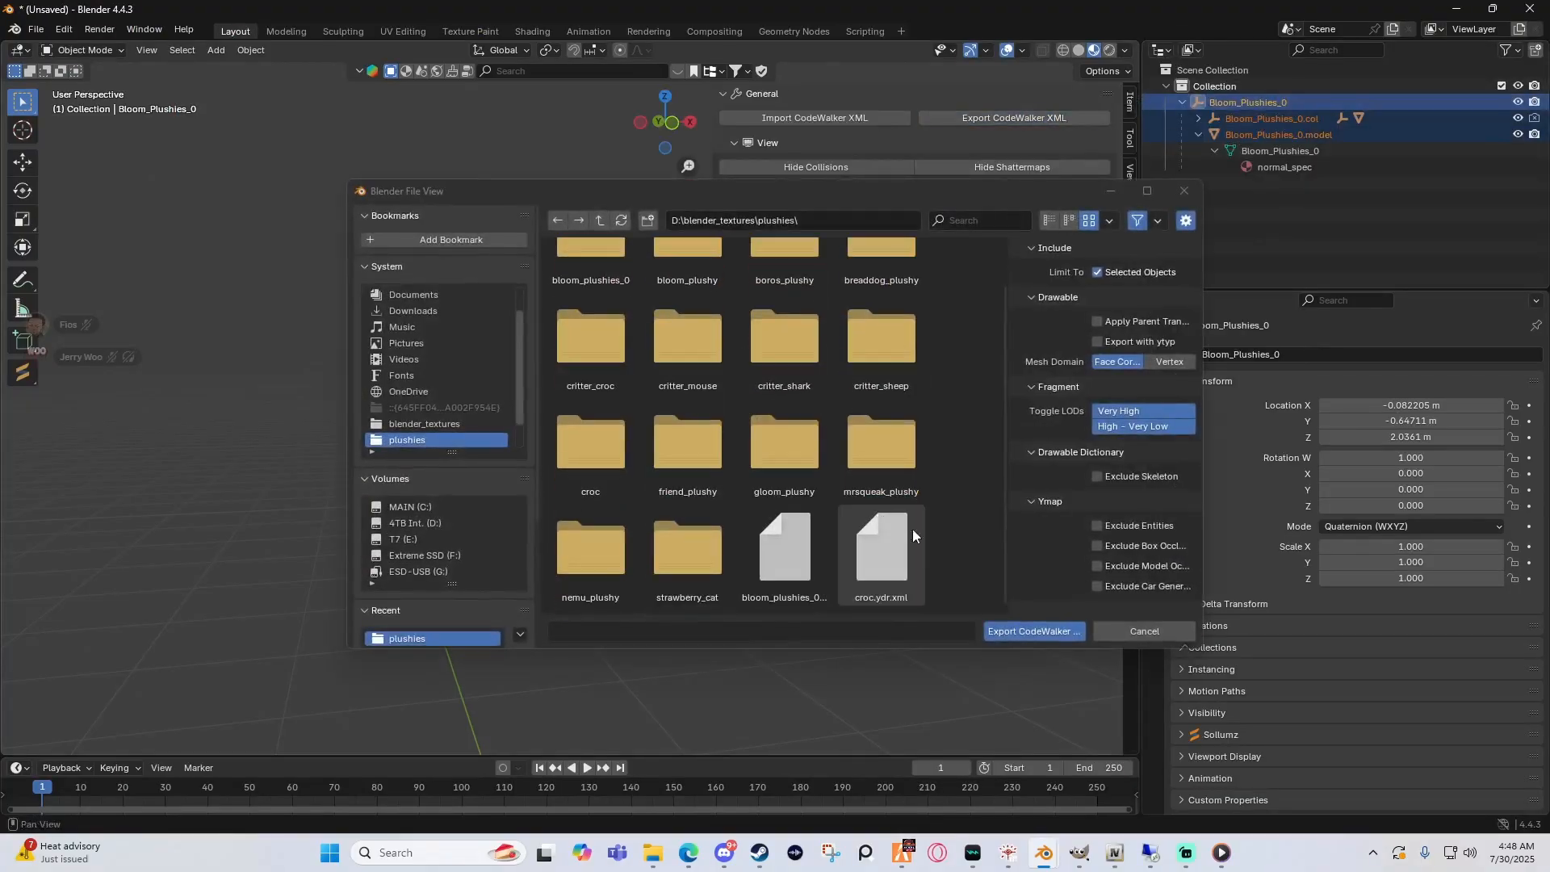
pyautogui.click(1042, 628)
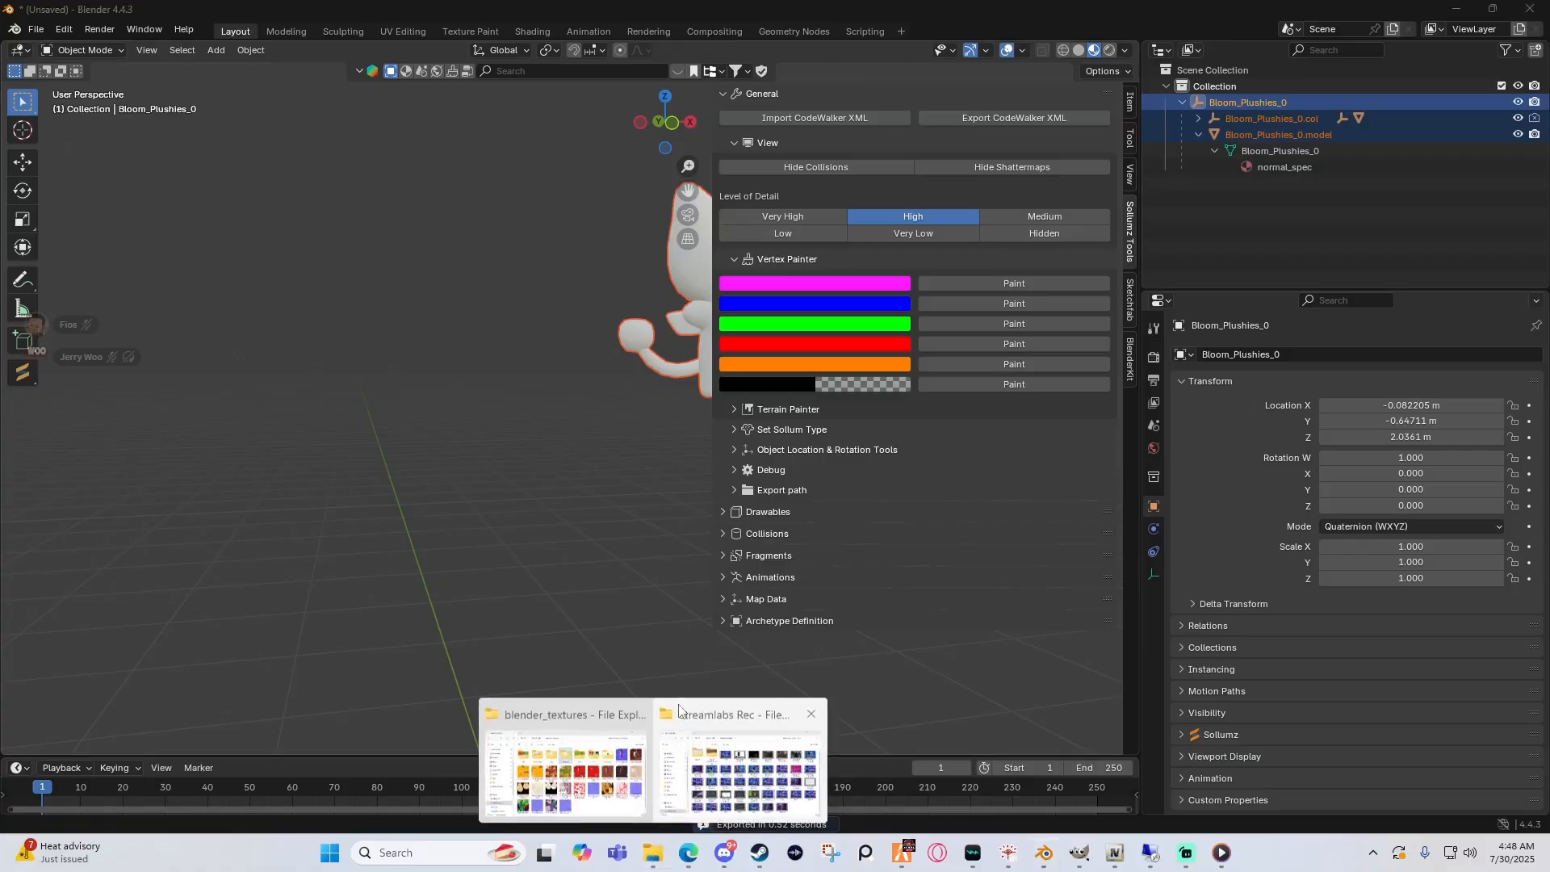
# Step: Switch to CodeWalker's RPF Explorer, refresh the plushies folder and delete the old bloom_plushies_0.ydr drawable
pyautogui.click(998, 848)
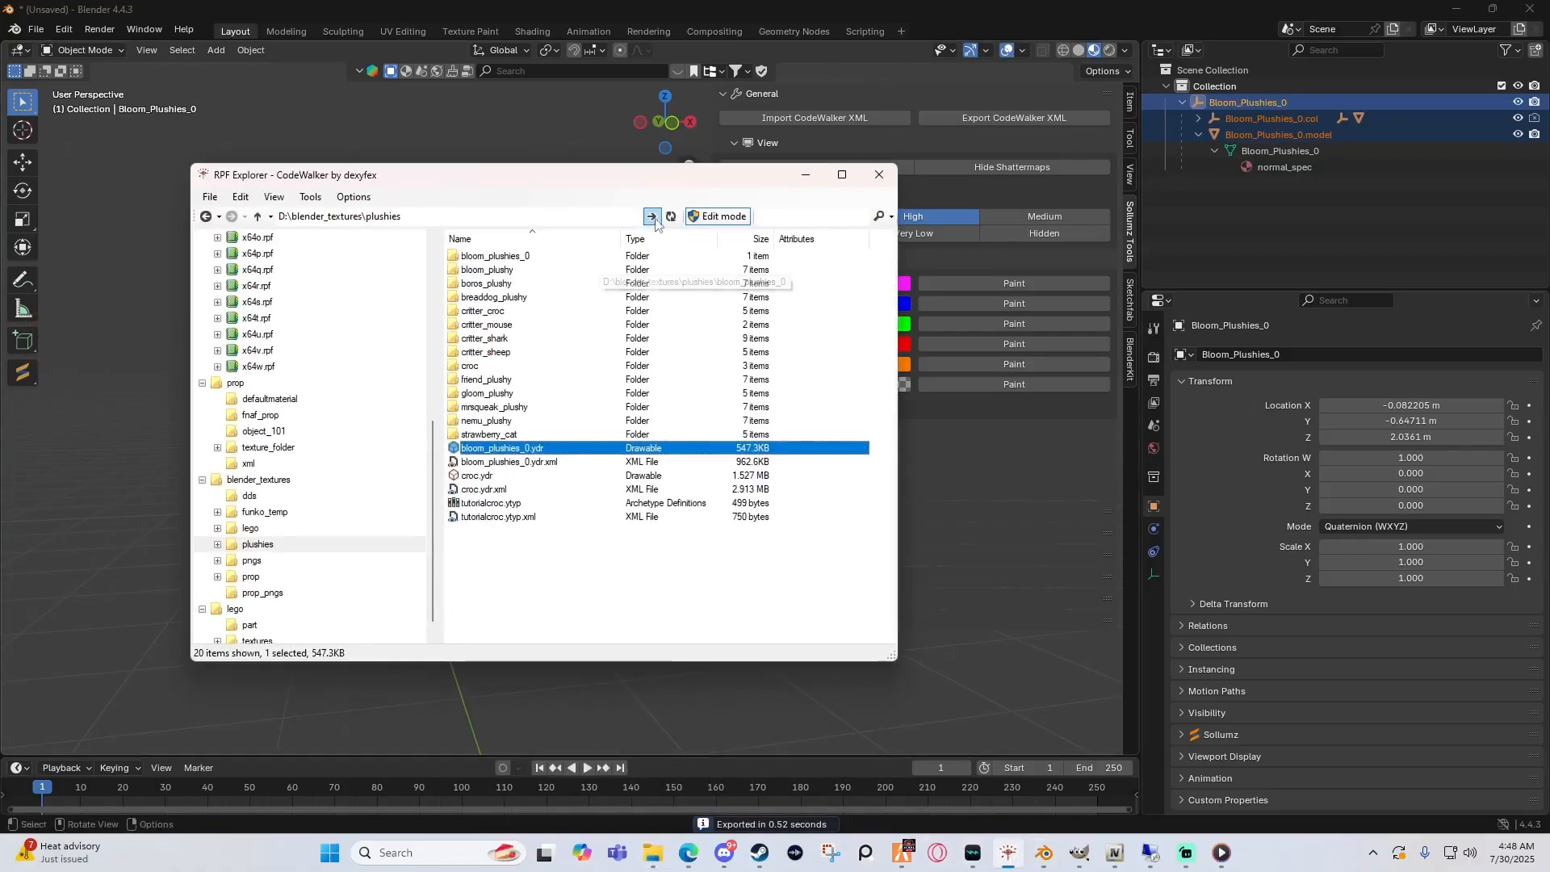
pyautogui.click(670, 218)
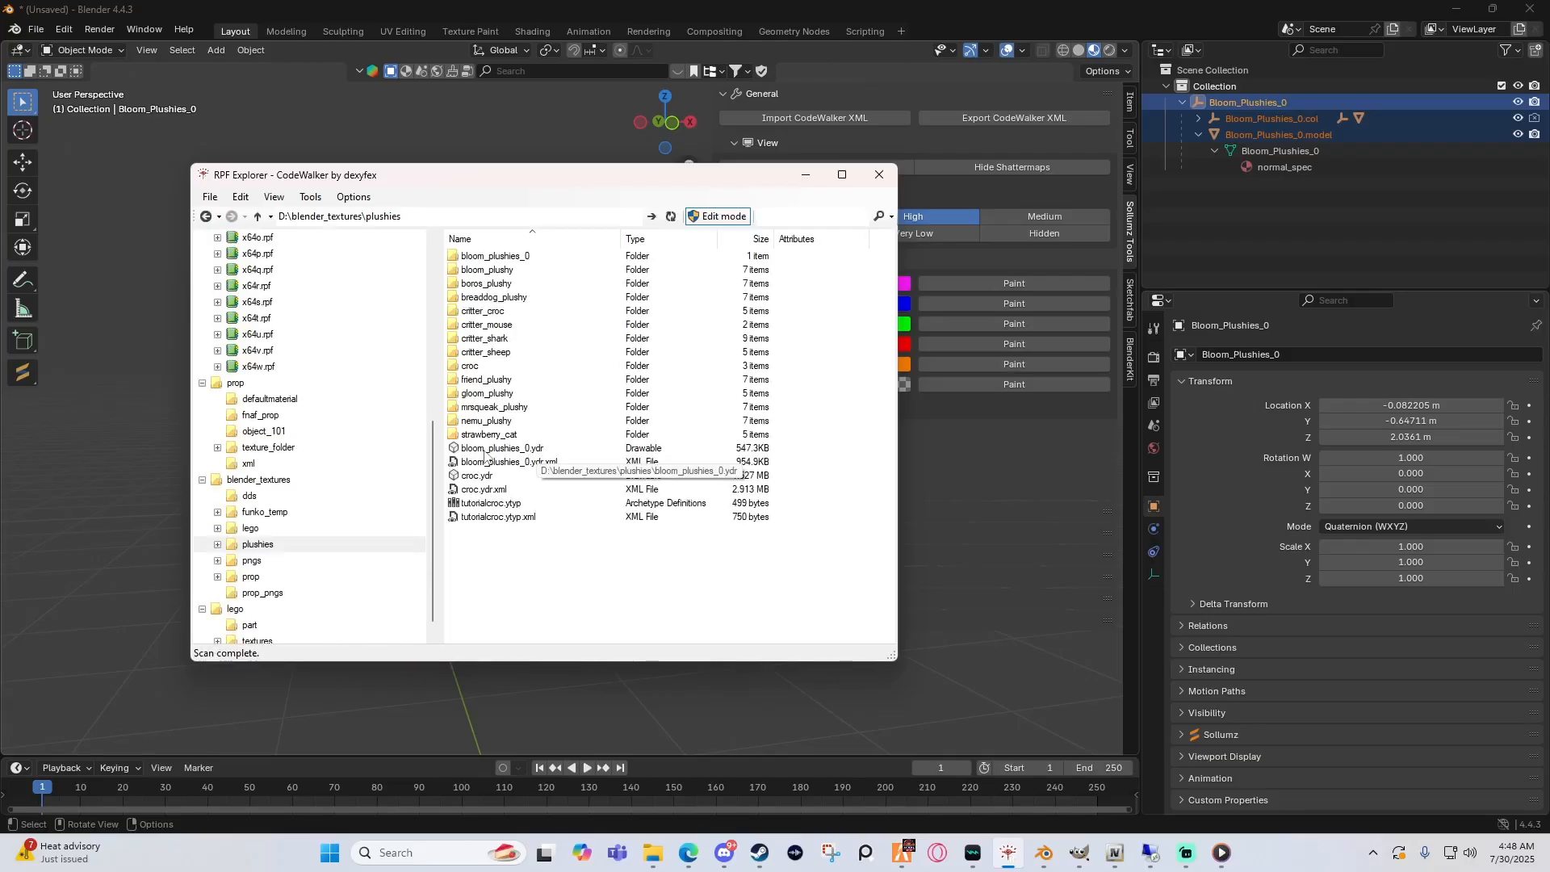
pyautogui.rightClick(486, 455)
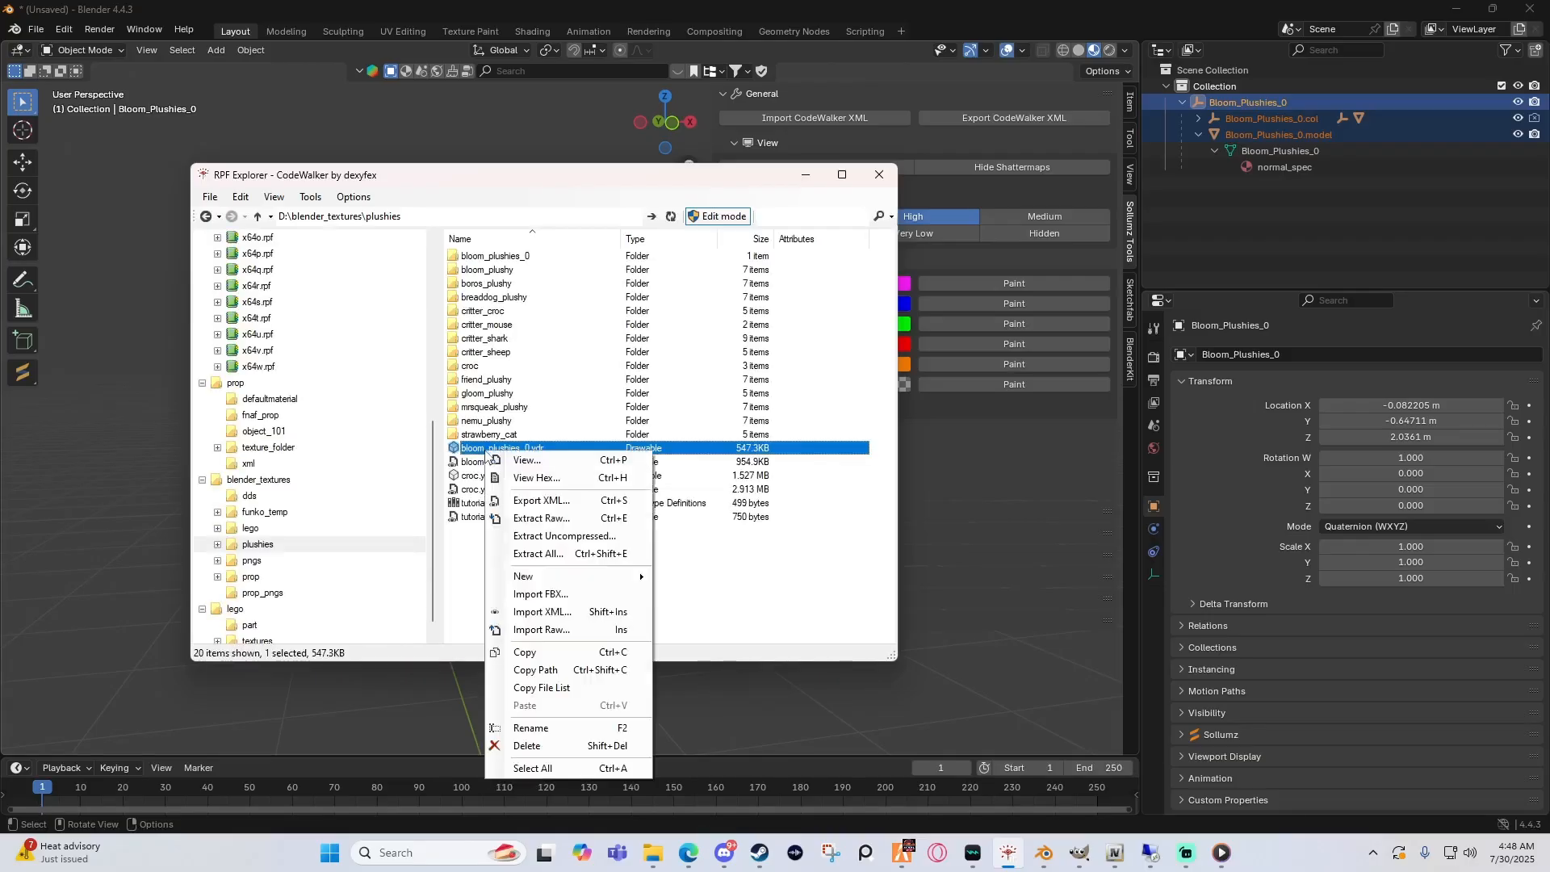
pyautogui.click(536, 747)
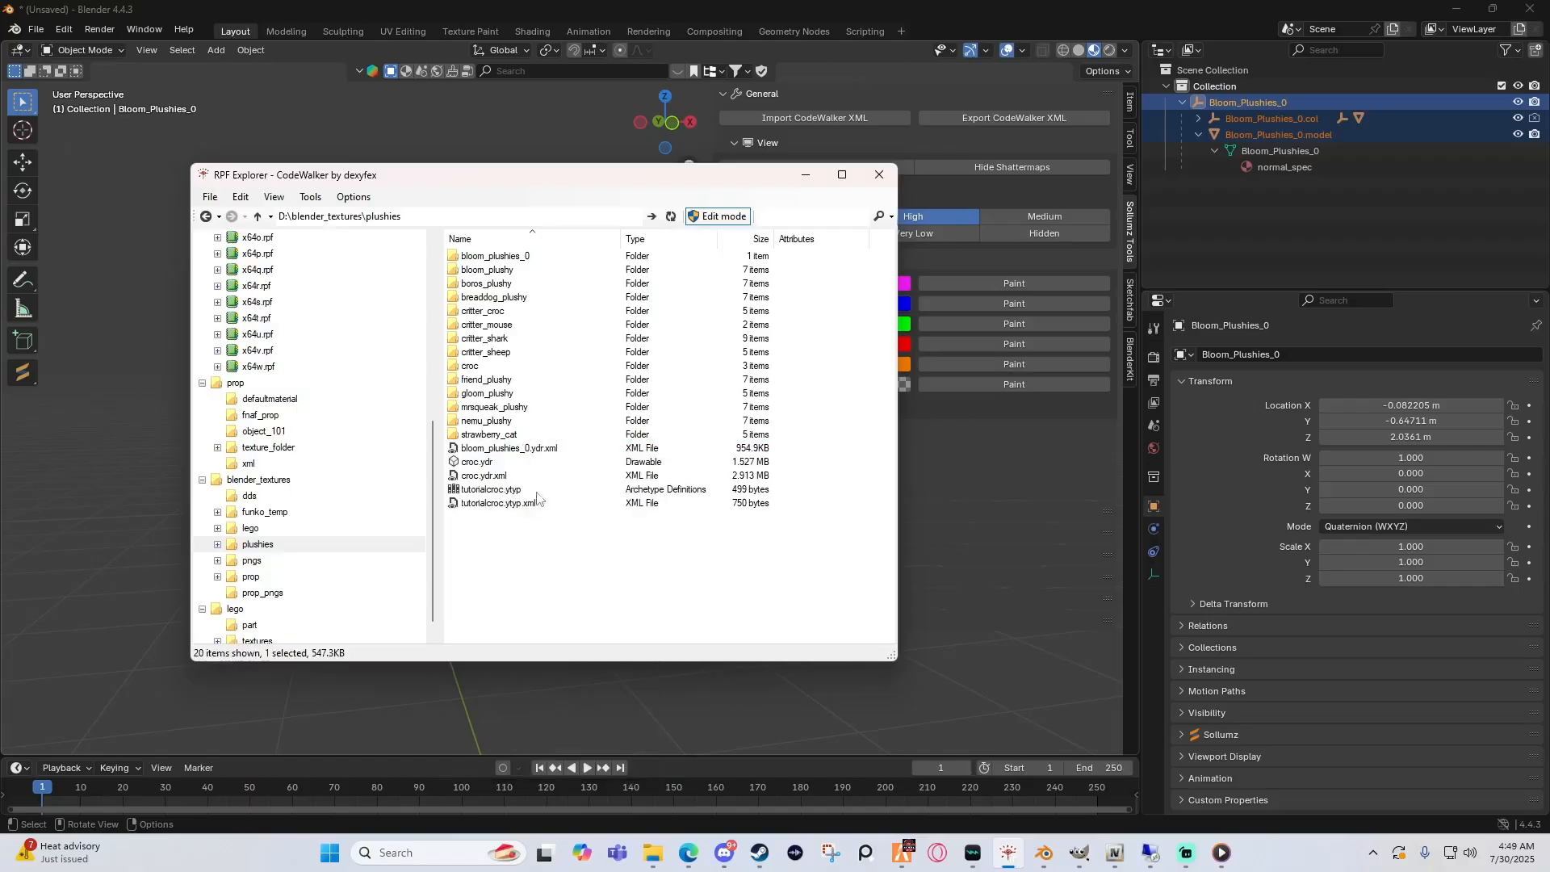
# Step: Import the re-exported bloom_plushies_0.ydr XML file into the plushies folder
pyautogui.rightClick(504, 455)
pyautogui.click(571, 614)
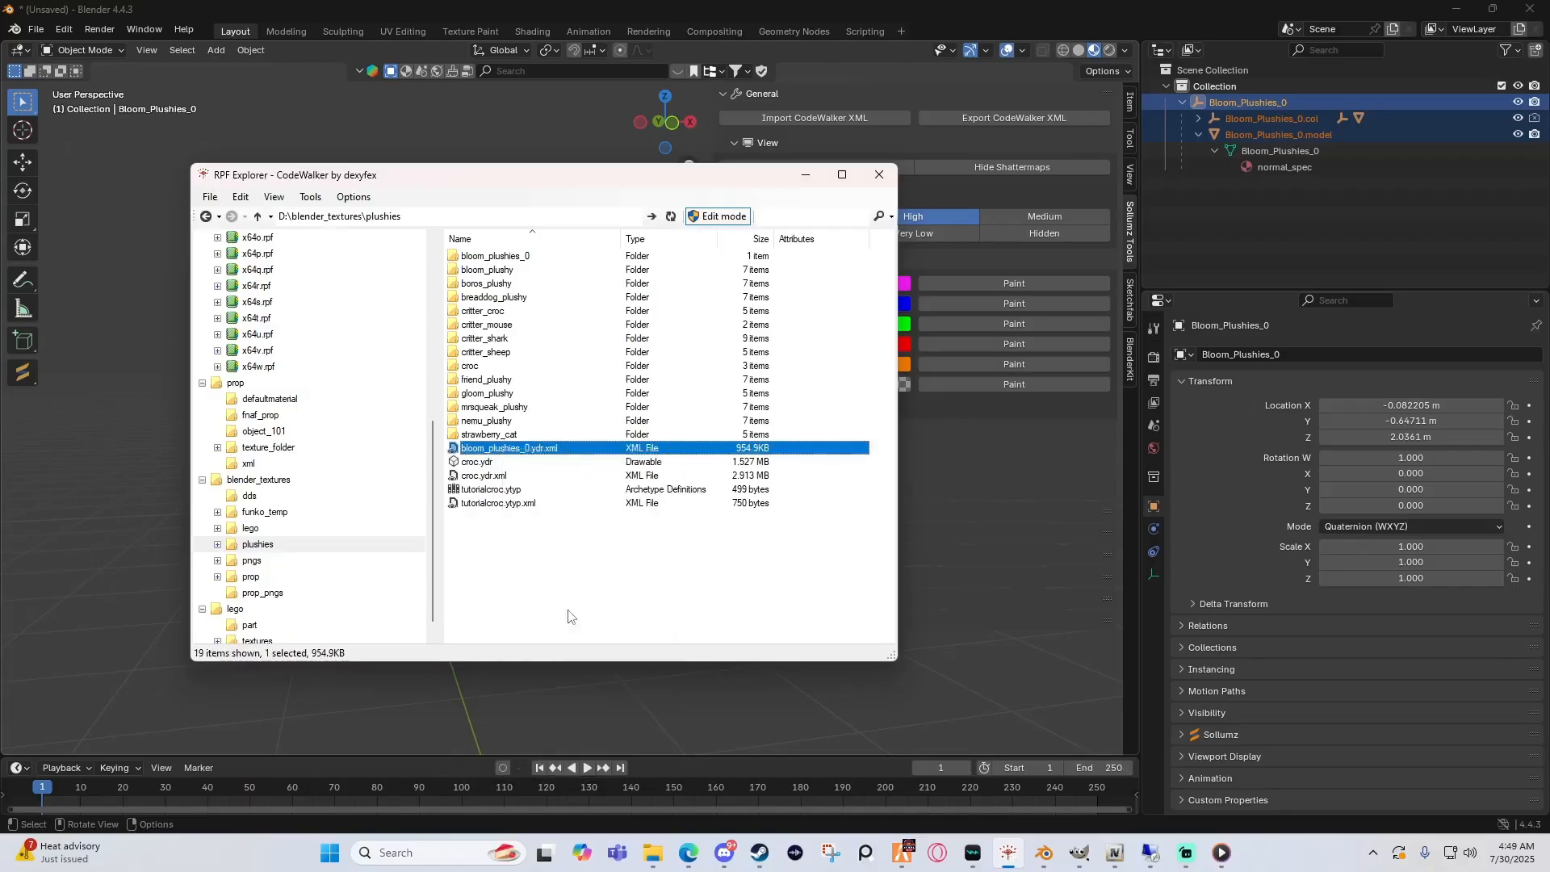
pyautogui.scroll(-2, 525, 452)
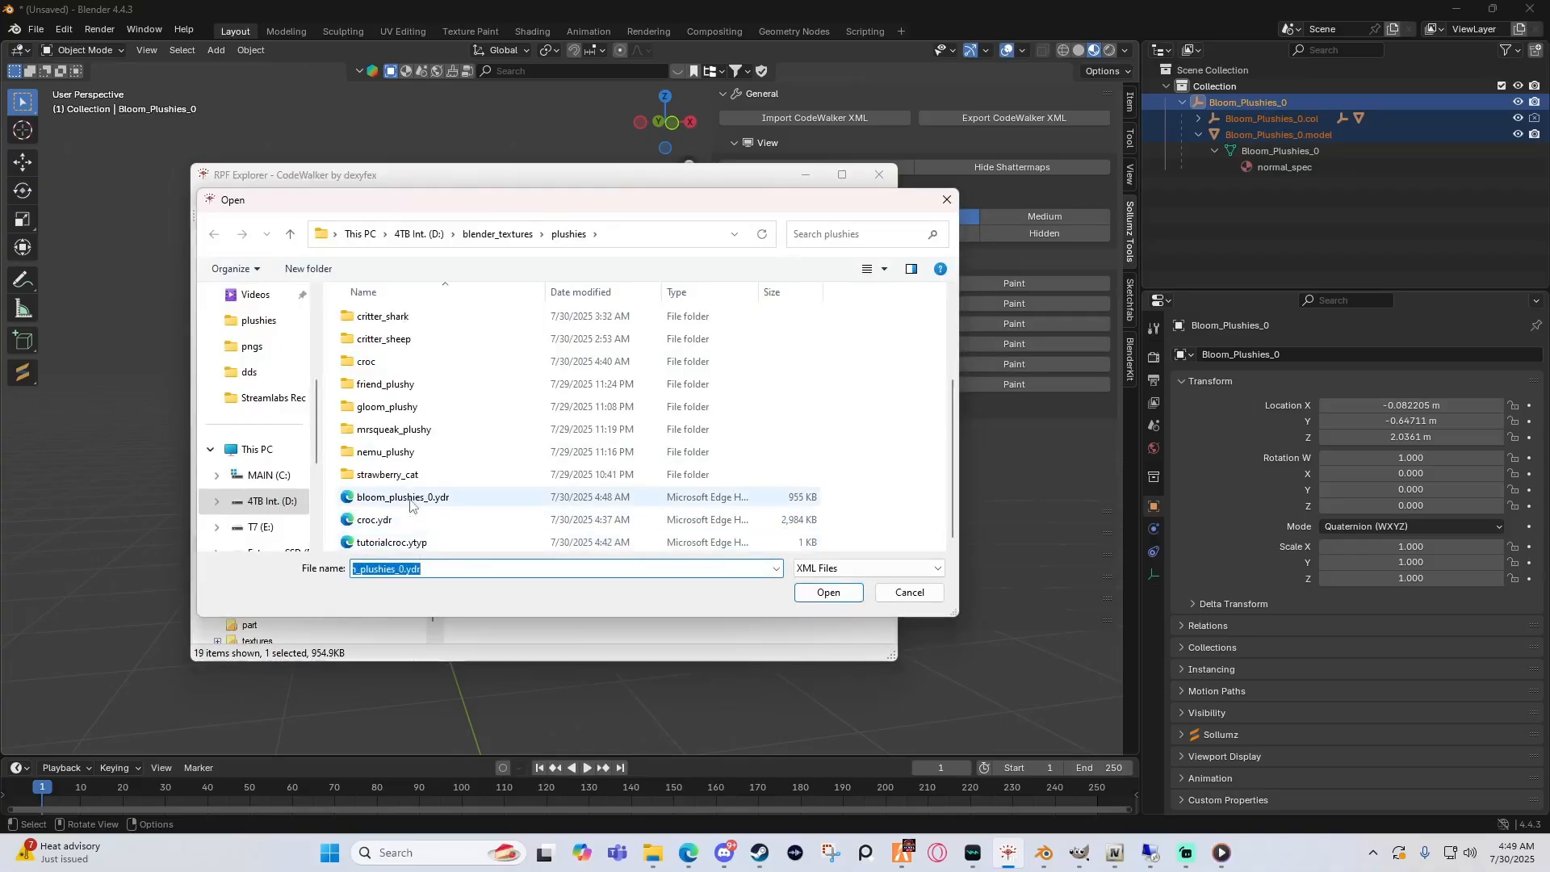
pyautogui.click(419, 497)
pyautogui.click(828, 592)
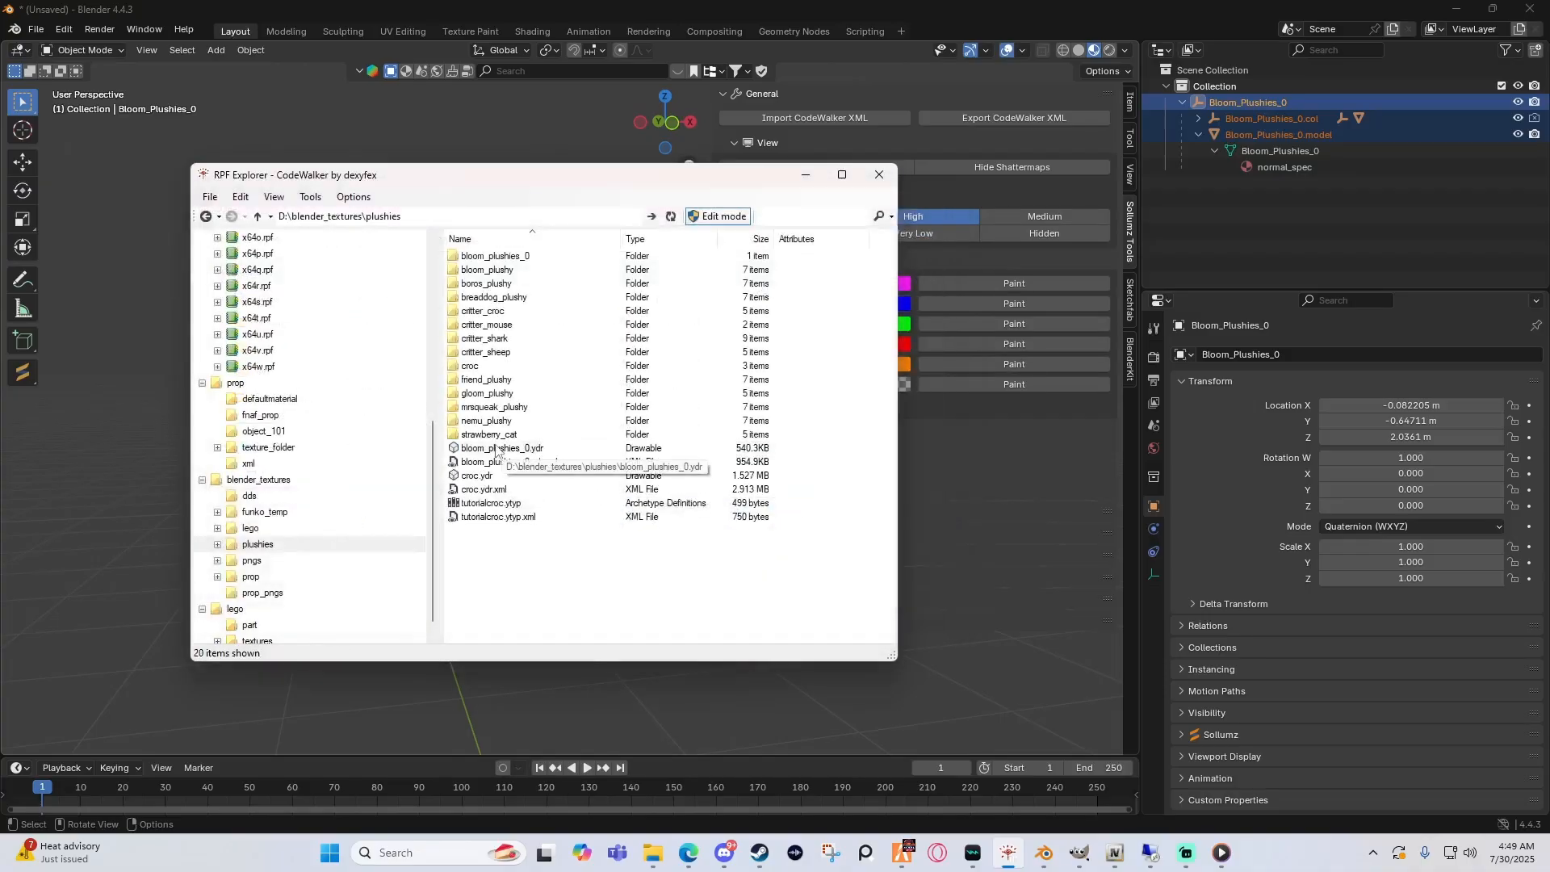
# Step: Inspect the newly imported bloom_plushies_0.ydr in the model viewer, close the viewer and return to Blender
pyautogui.click(496, 450)
pyautogui.doubleClick(496, 450)
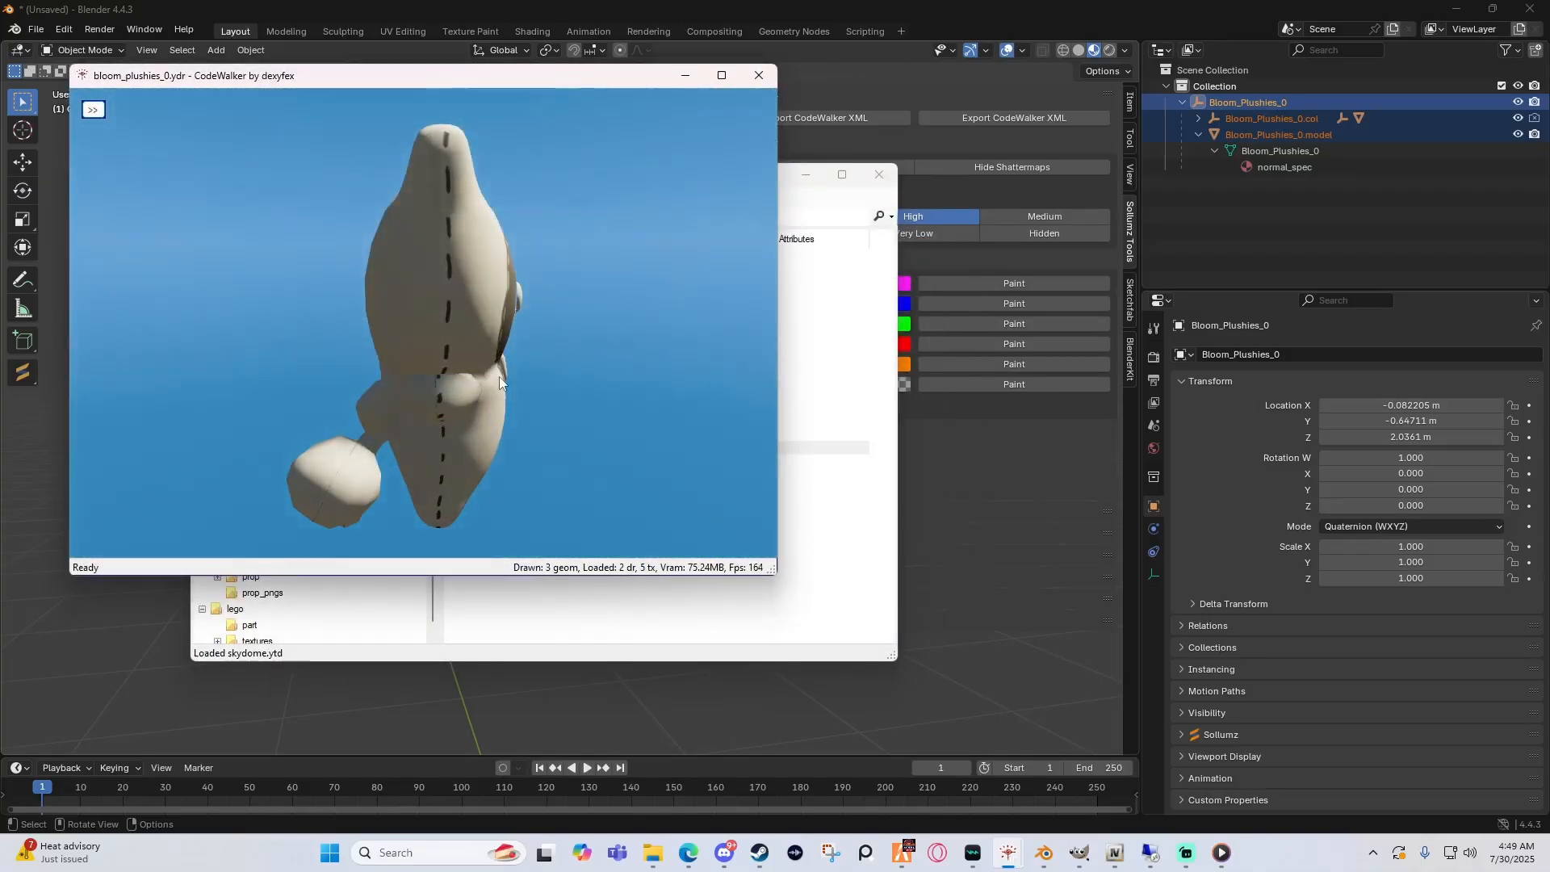
pyautogui.moveTo(526, 373)
pyautogui.mouseDown()
pyautogui.moveTo(399, 358)
pyautogui.moveTo(528, 341)
pyautogui.moveTo(504, 381)
pyautogui.mouseUp()
pyautogui.scroll(-3, 511, 391)
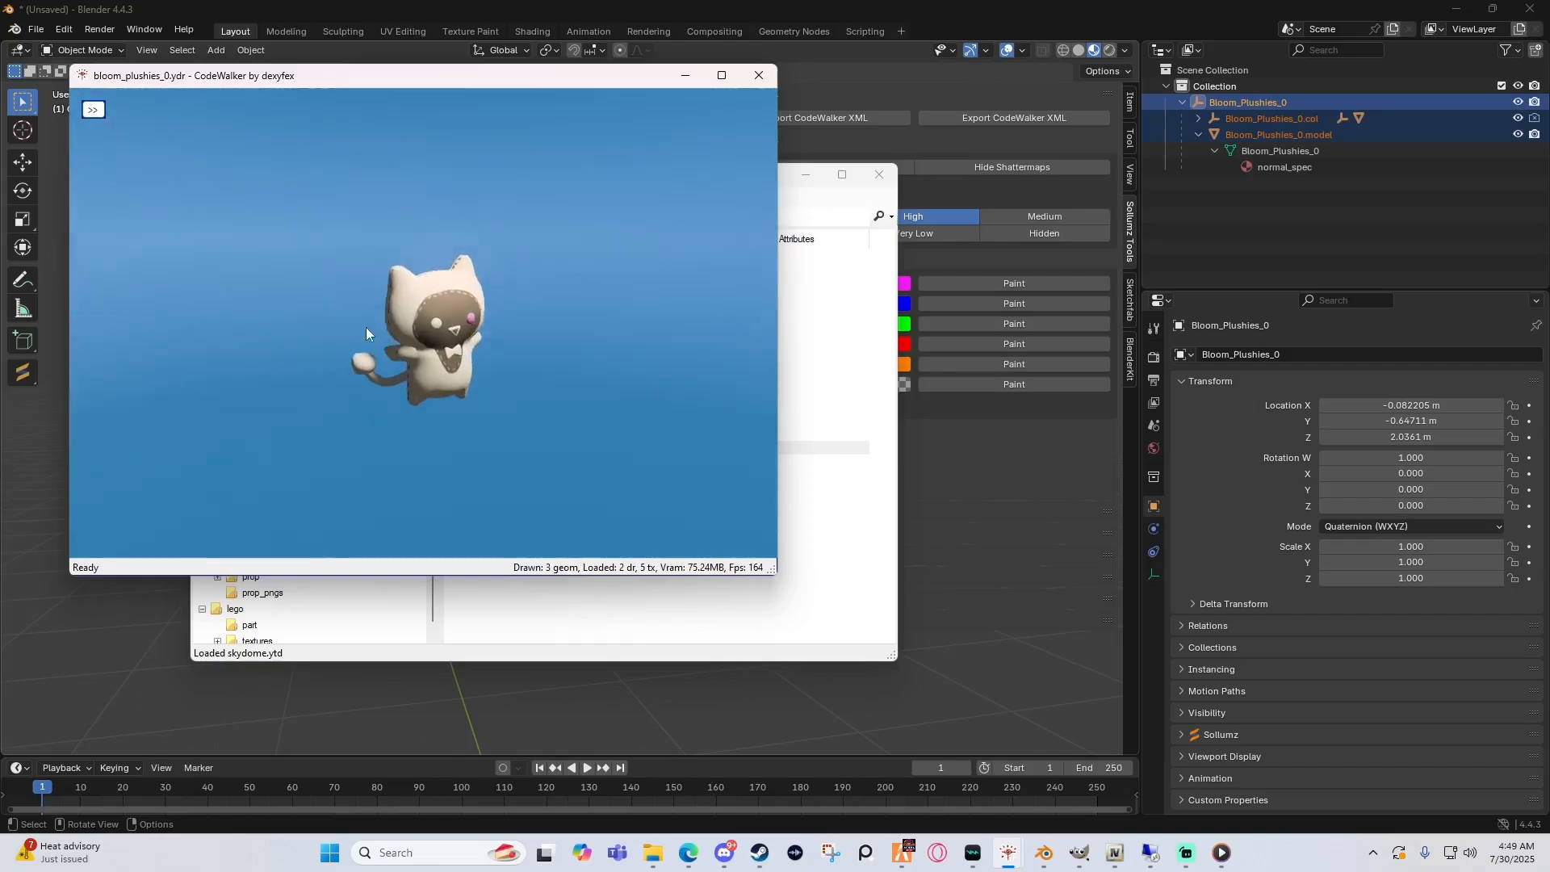
pyautogui.click(747, 81)
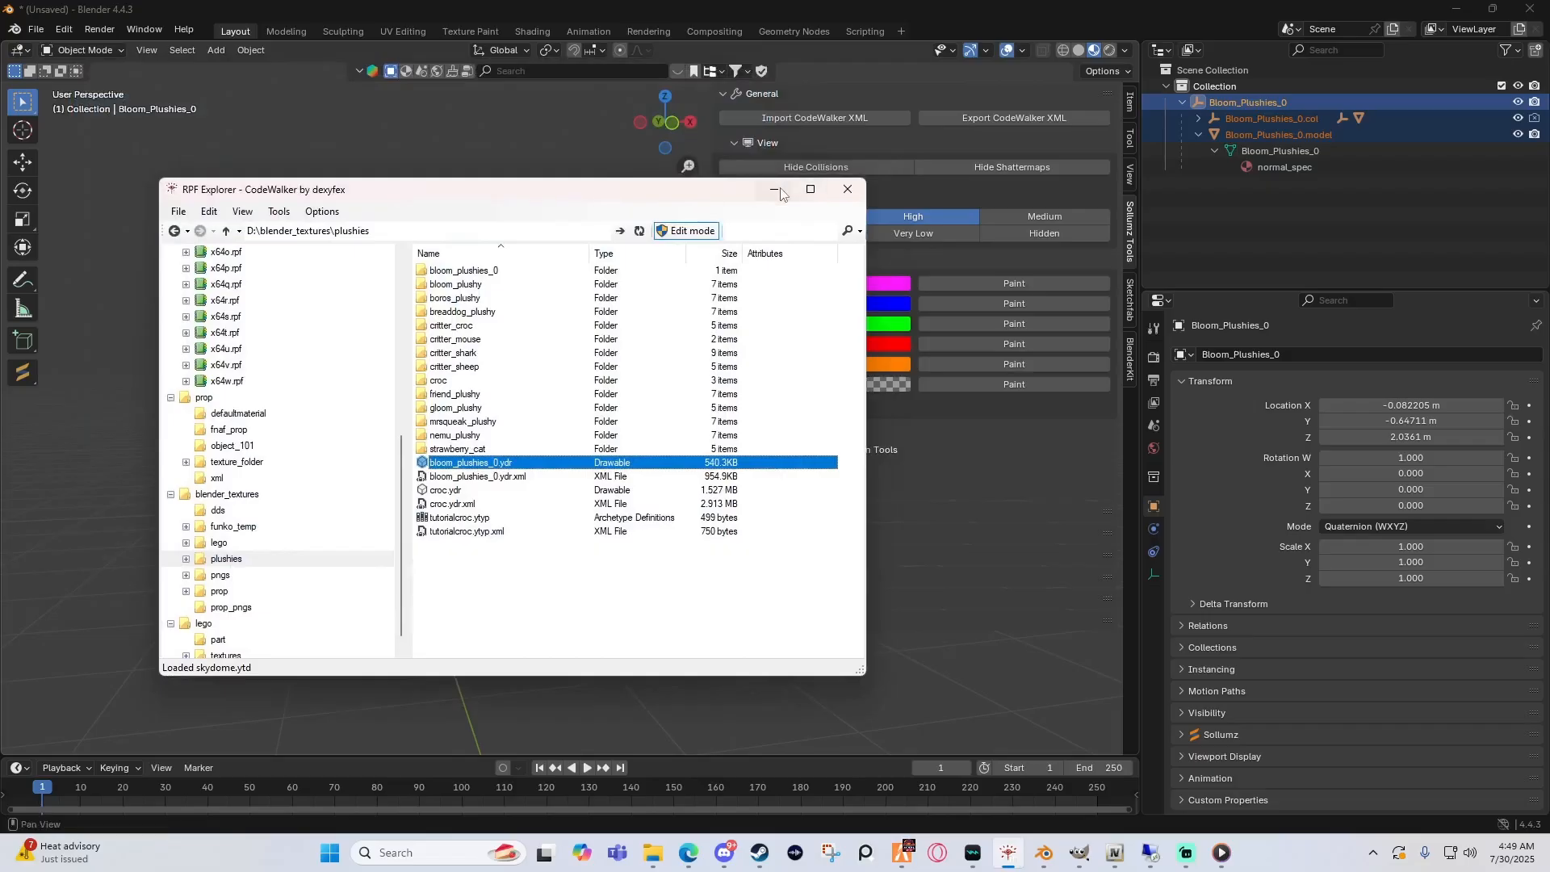
pyautogui.click(1117, 235)
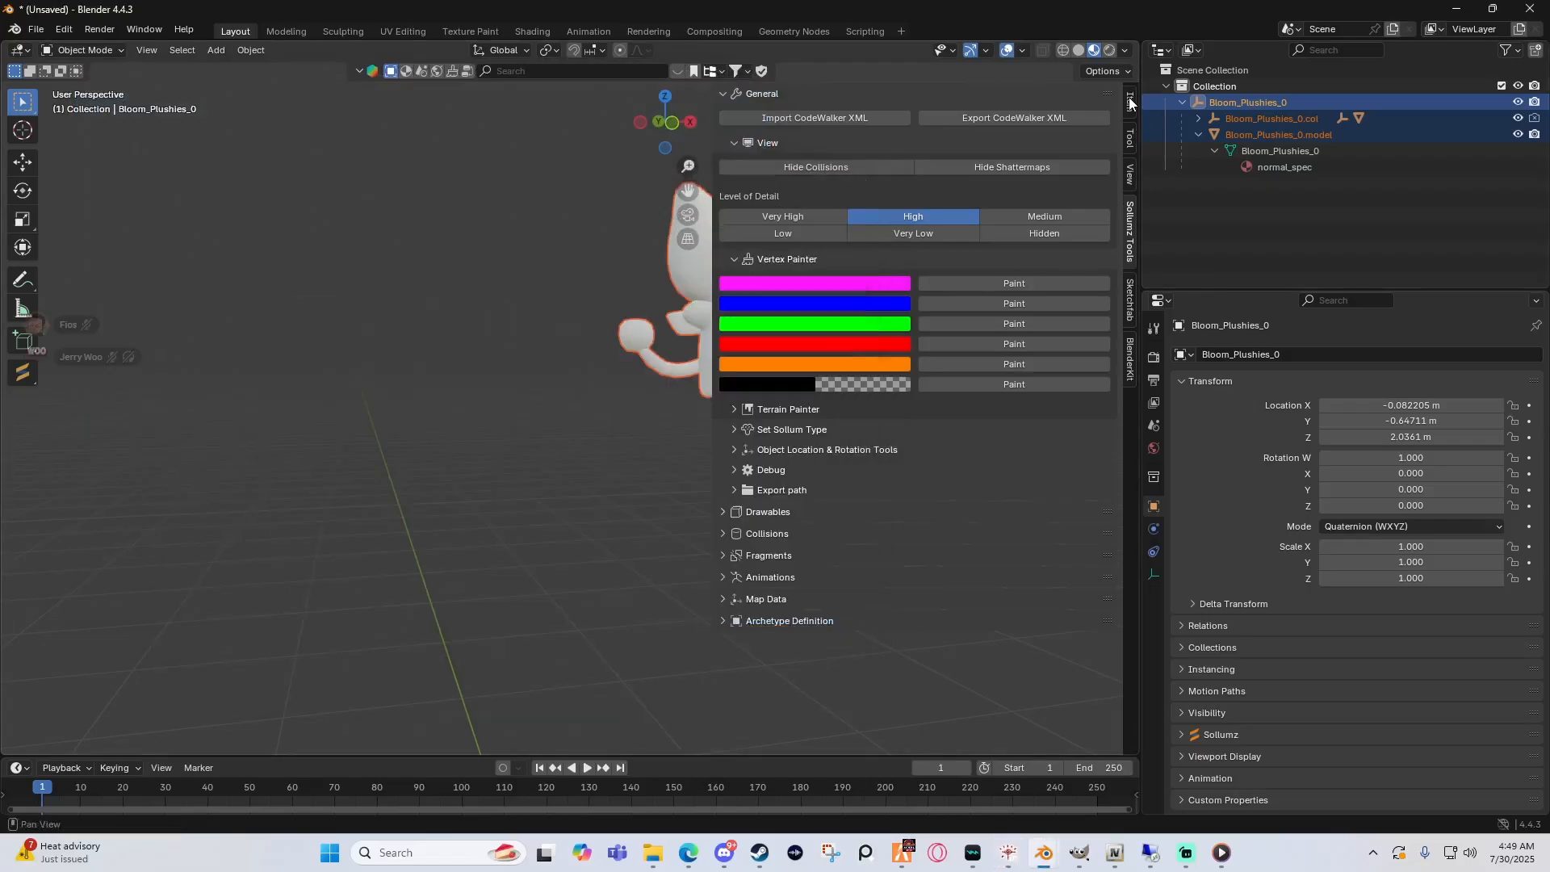
# Step: Select only the Bloom_Plushies_0 parent object and add a new YTYP named tutorial in the Sollumz archetype definitions
pyautogui.click(522, 259)
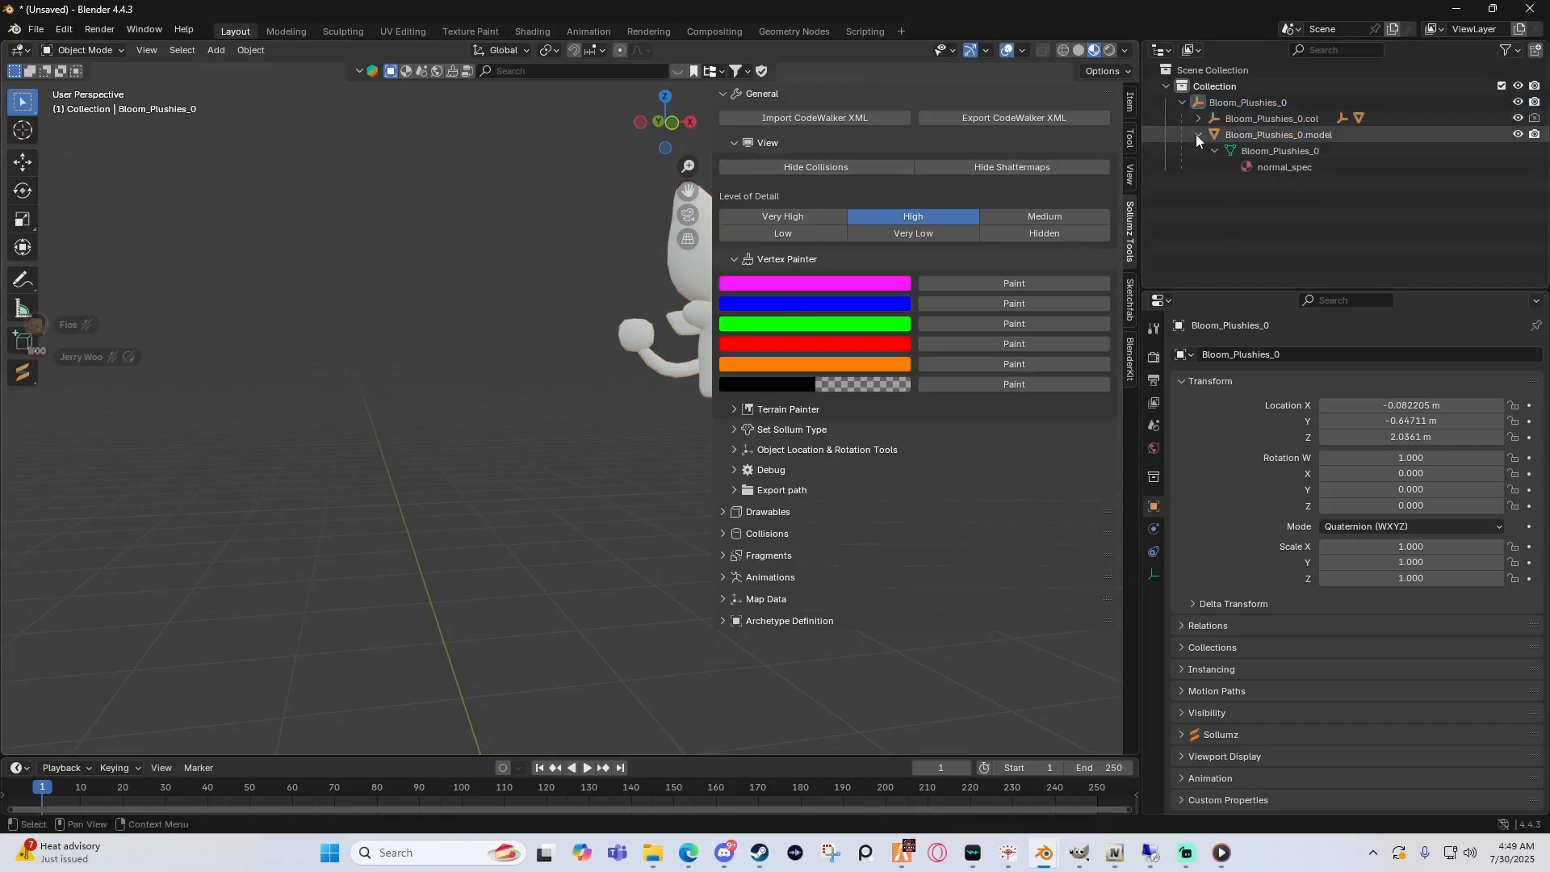
pyautogui.click(1246, 102)
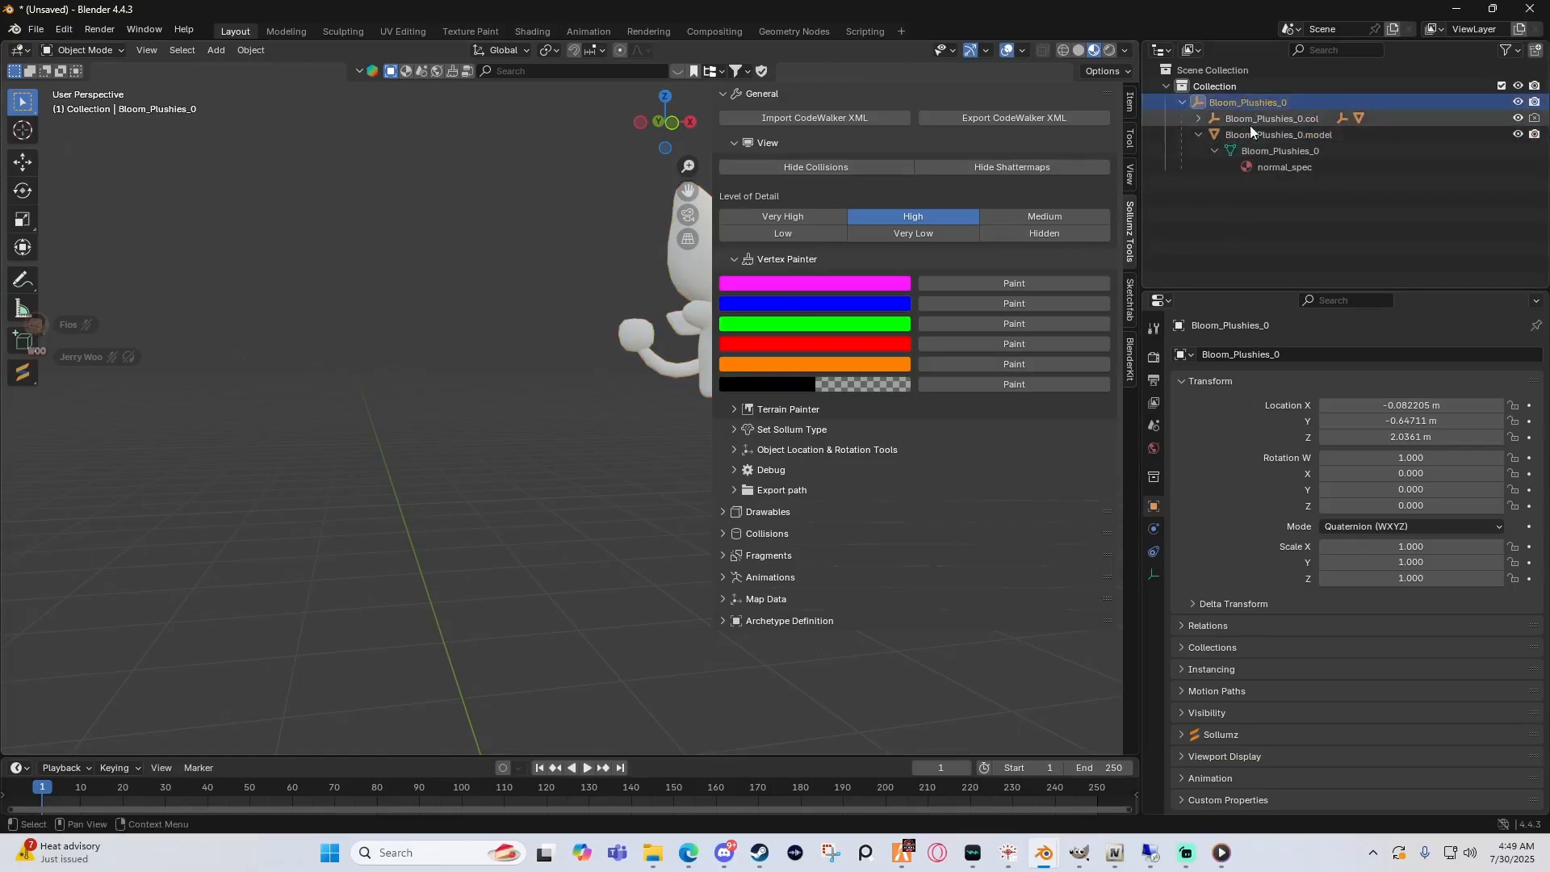
pyautogui.click(724, 622)
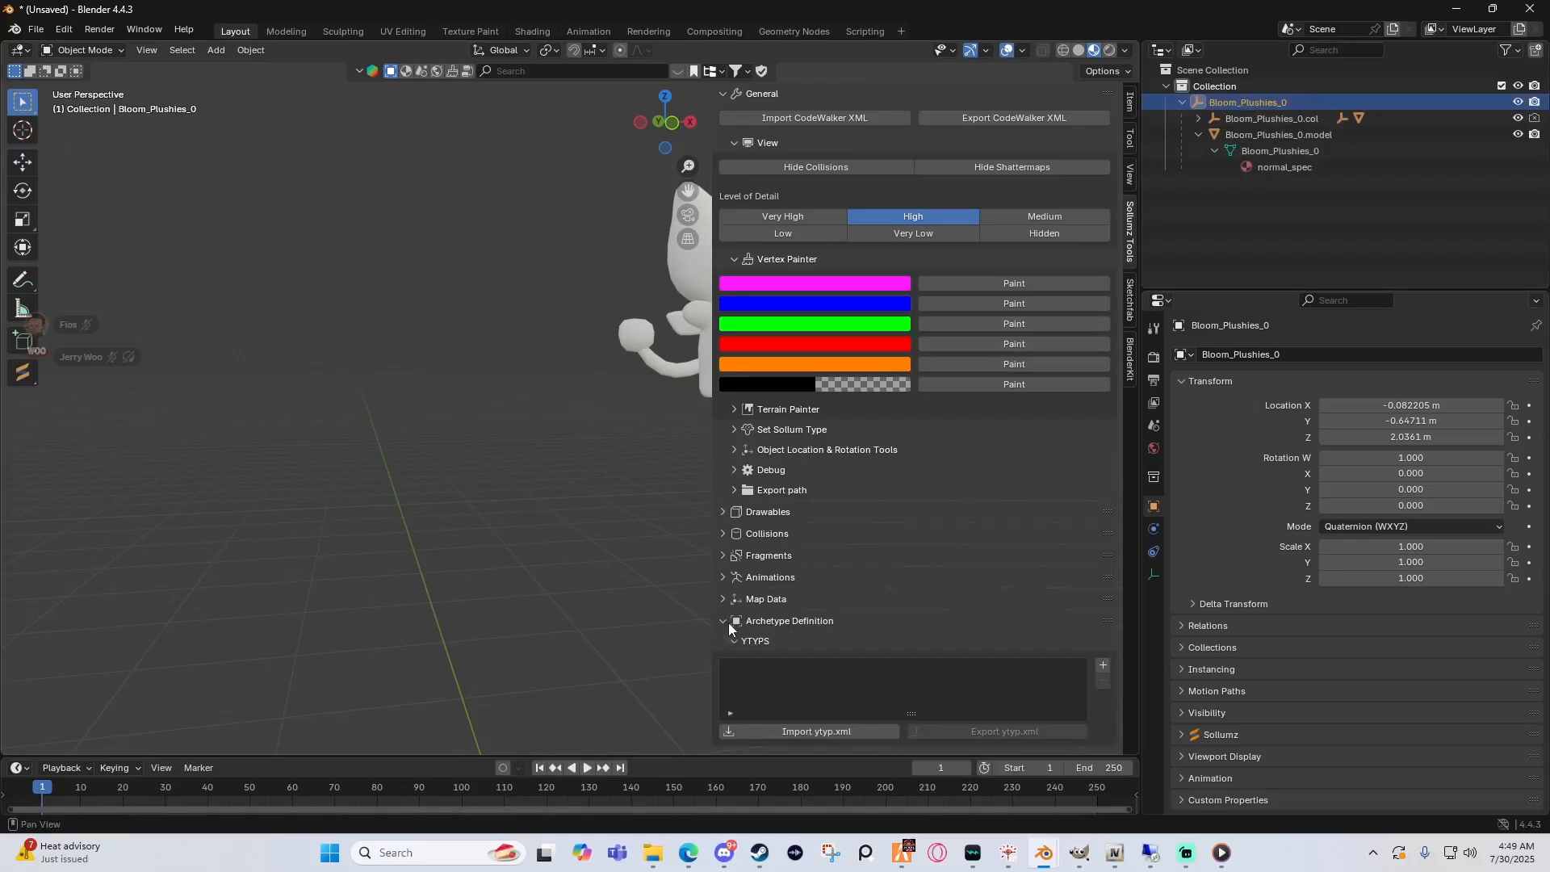
pyautogui.click(1103, 666)
pyautogui.doubleClick(789, 670)
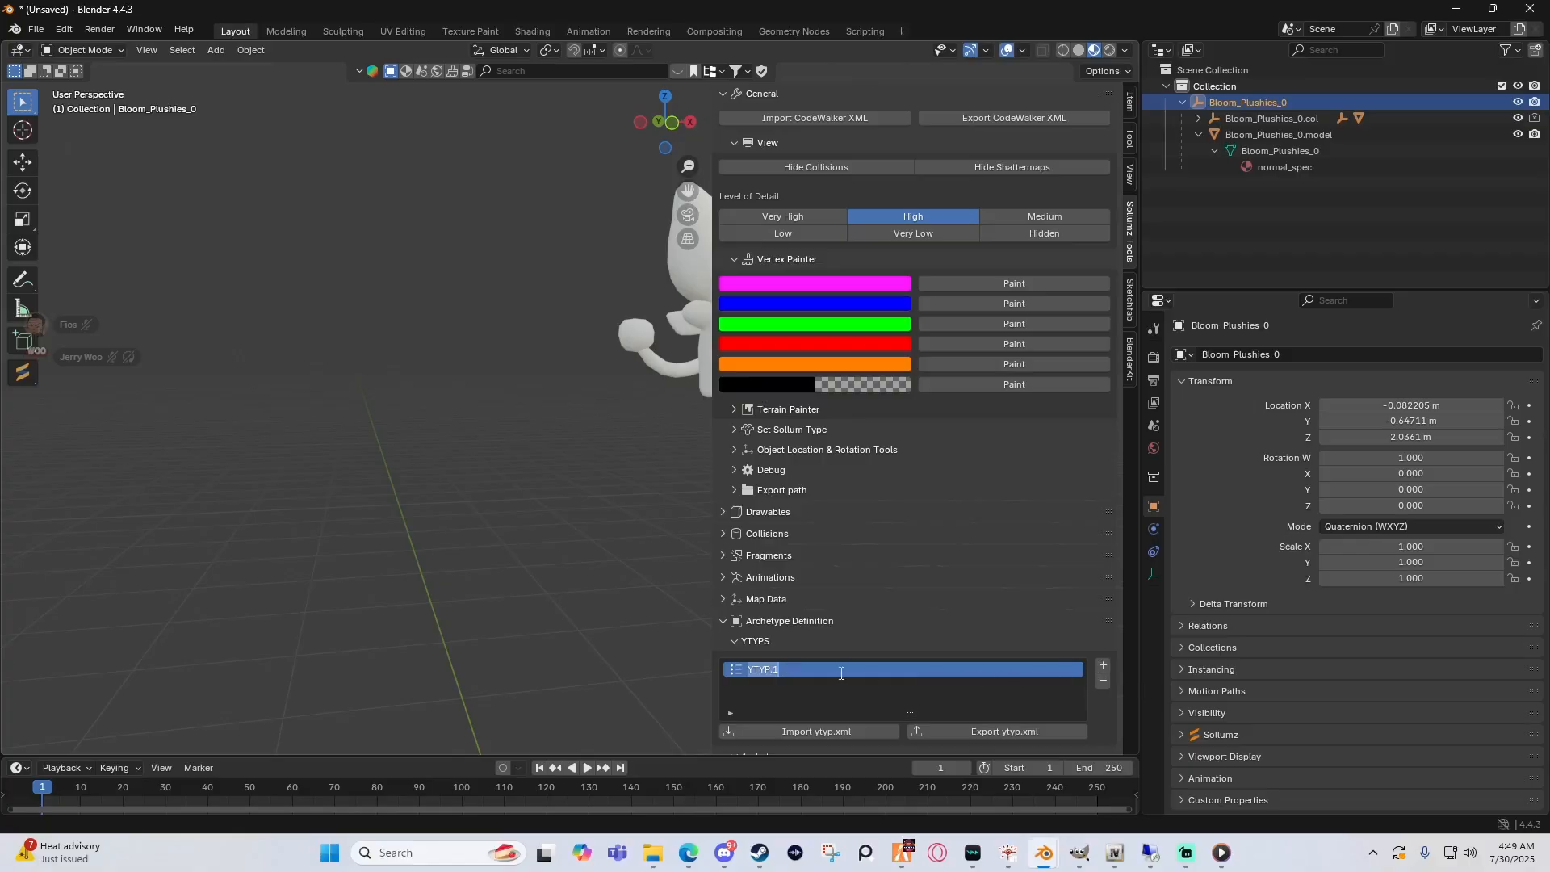
pyautogui.write('tutorial')
# Step: Auto-create a Base archetype from the selected plushie, with HD Texture Distance 40 and Lod Distance 60
pyautogui.scroll(-3, 824, 589)
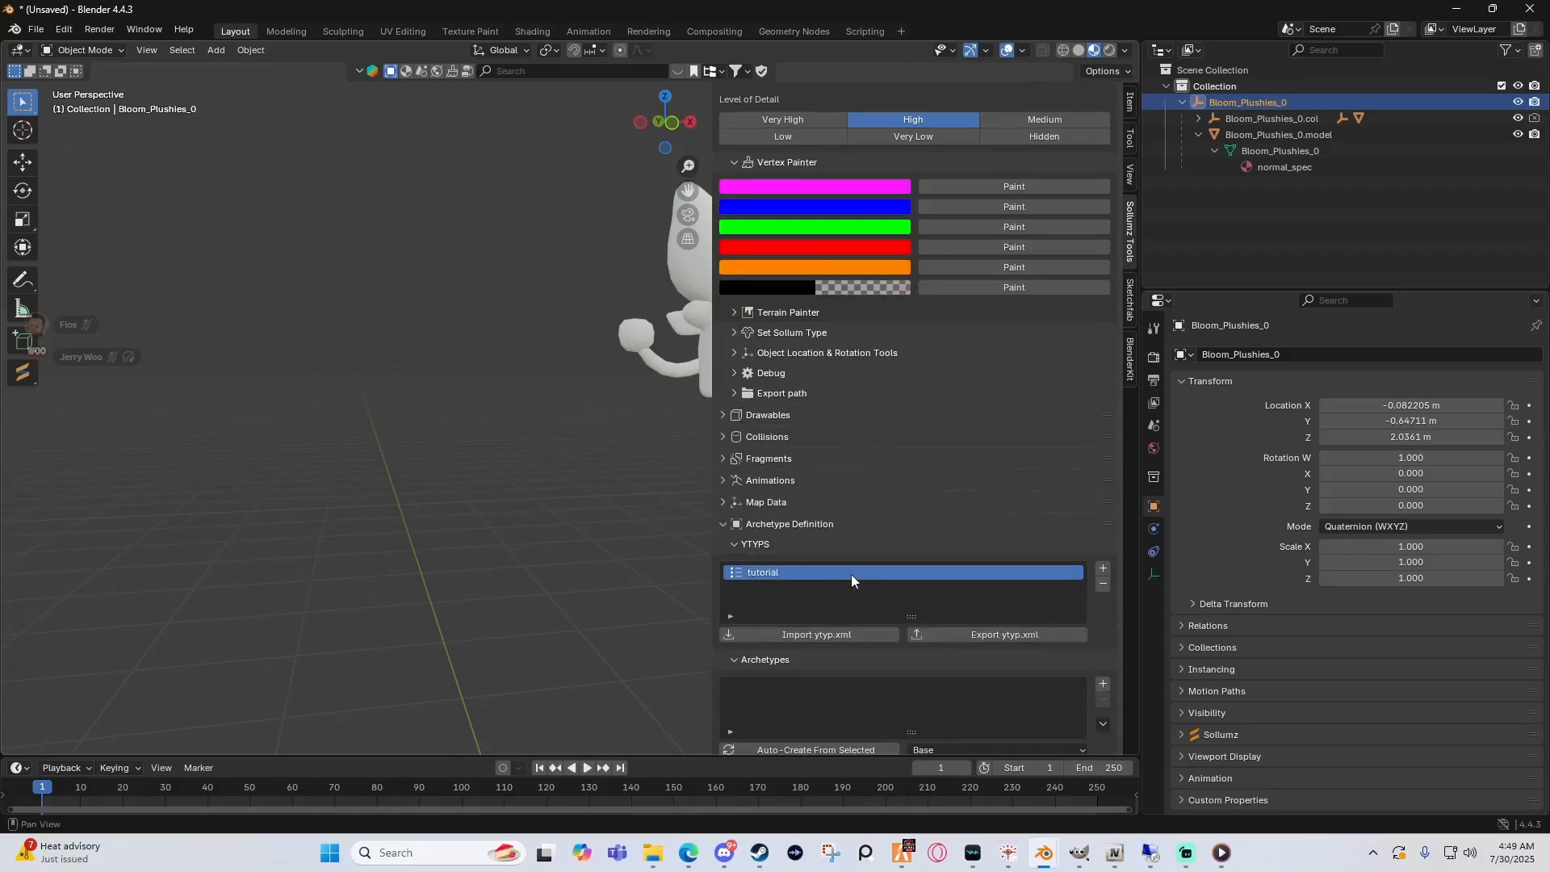
pyautogui.click(799, 741)
pyautogui.scroll(-8, 799, 727)
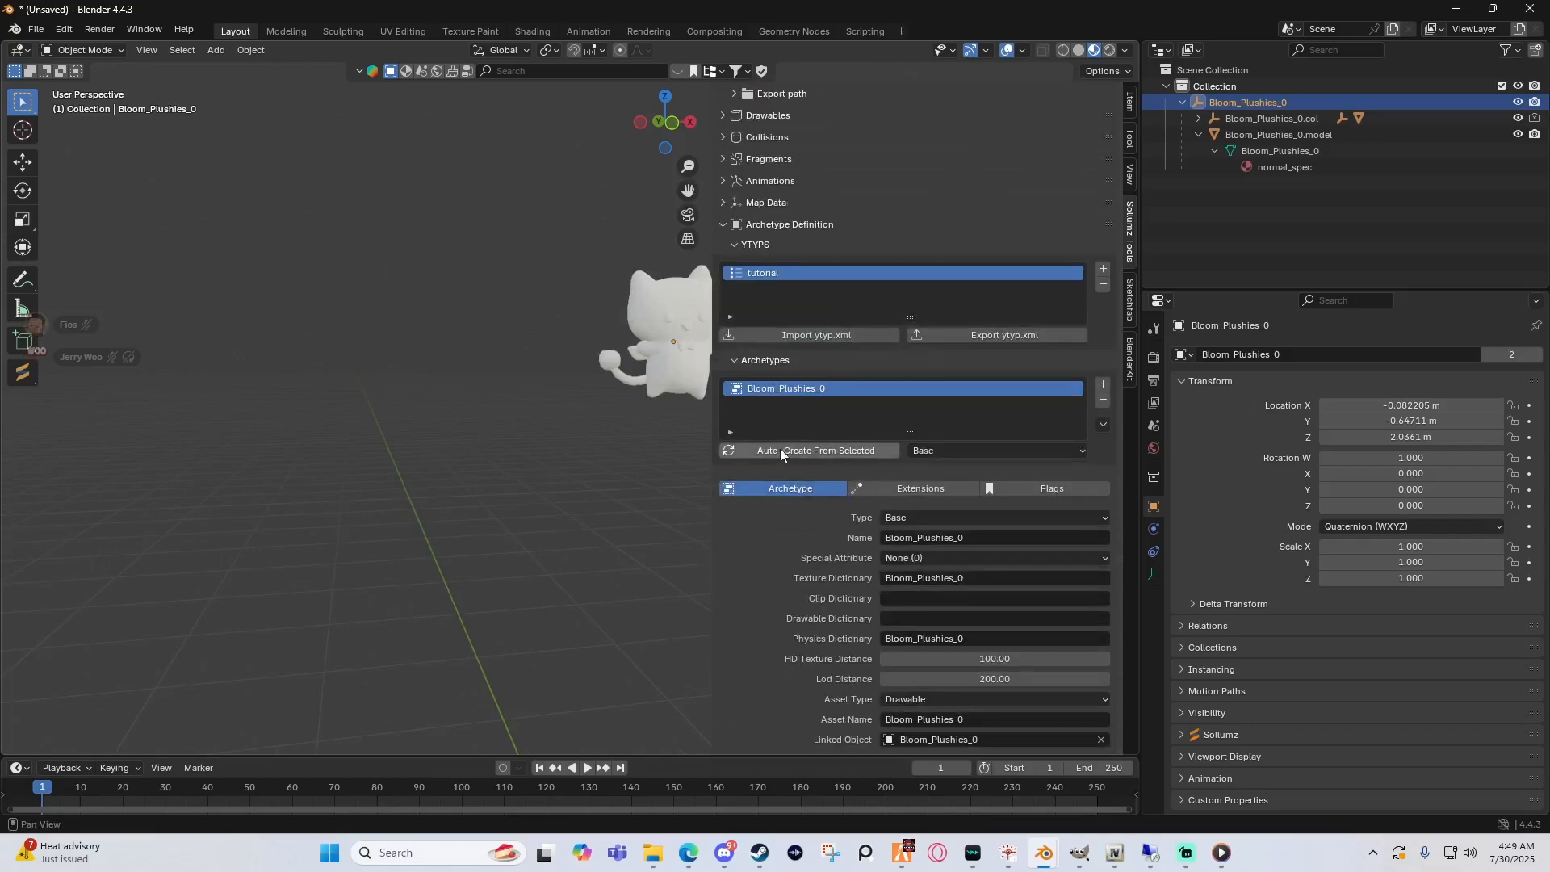
pyautogui.click(988, 657)
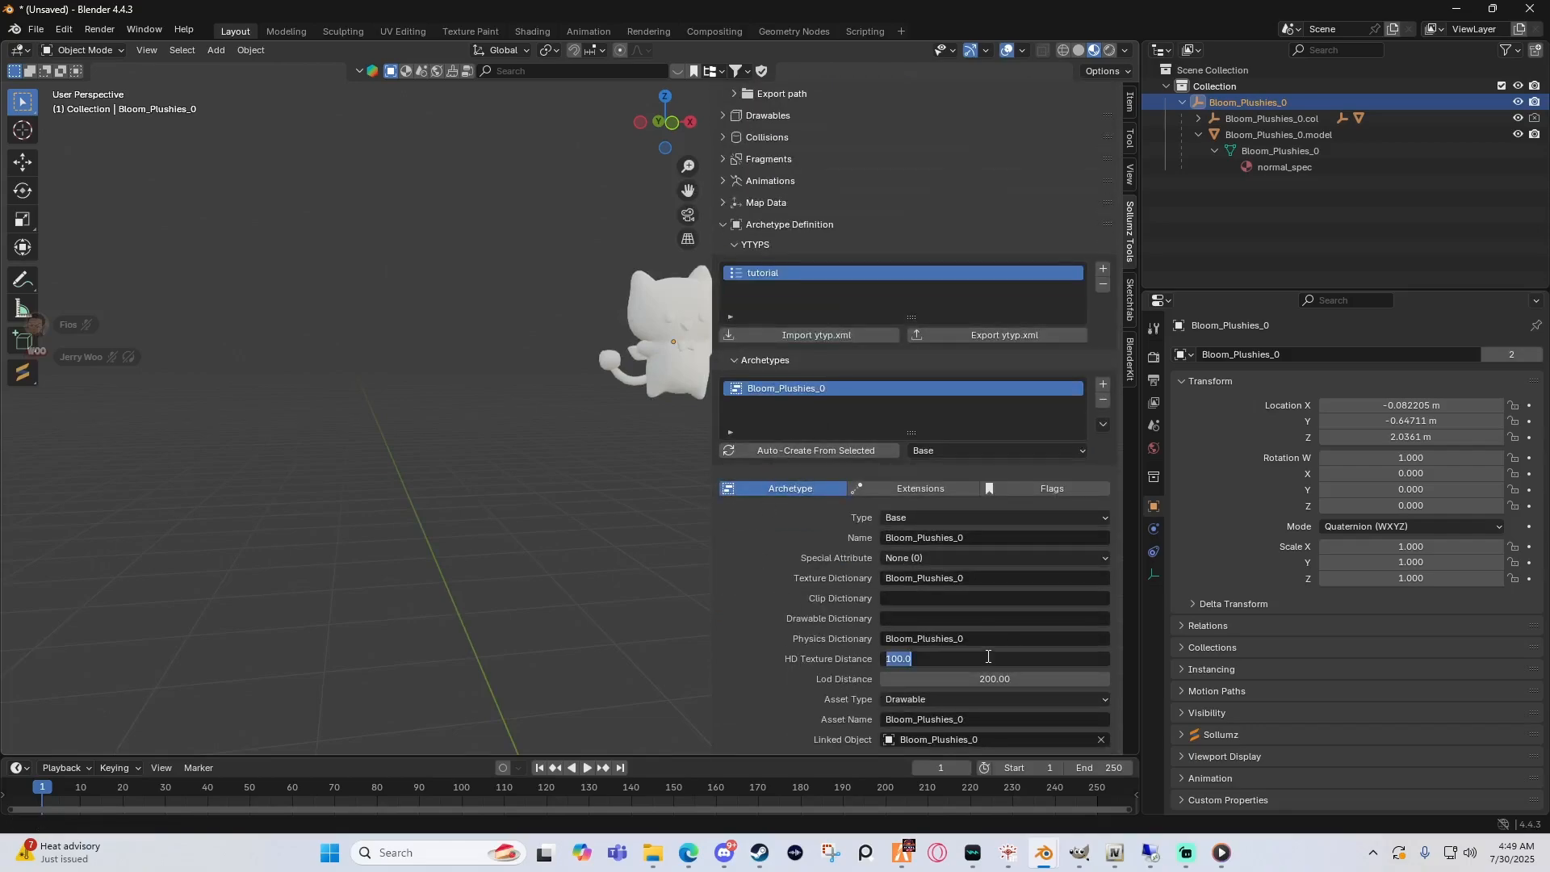
pyautogui.press('Return')
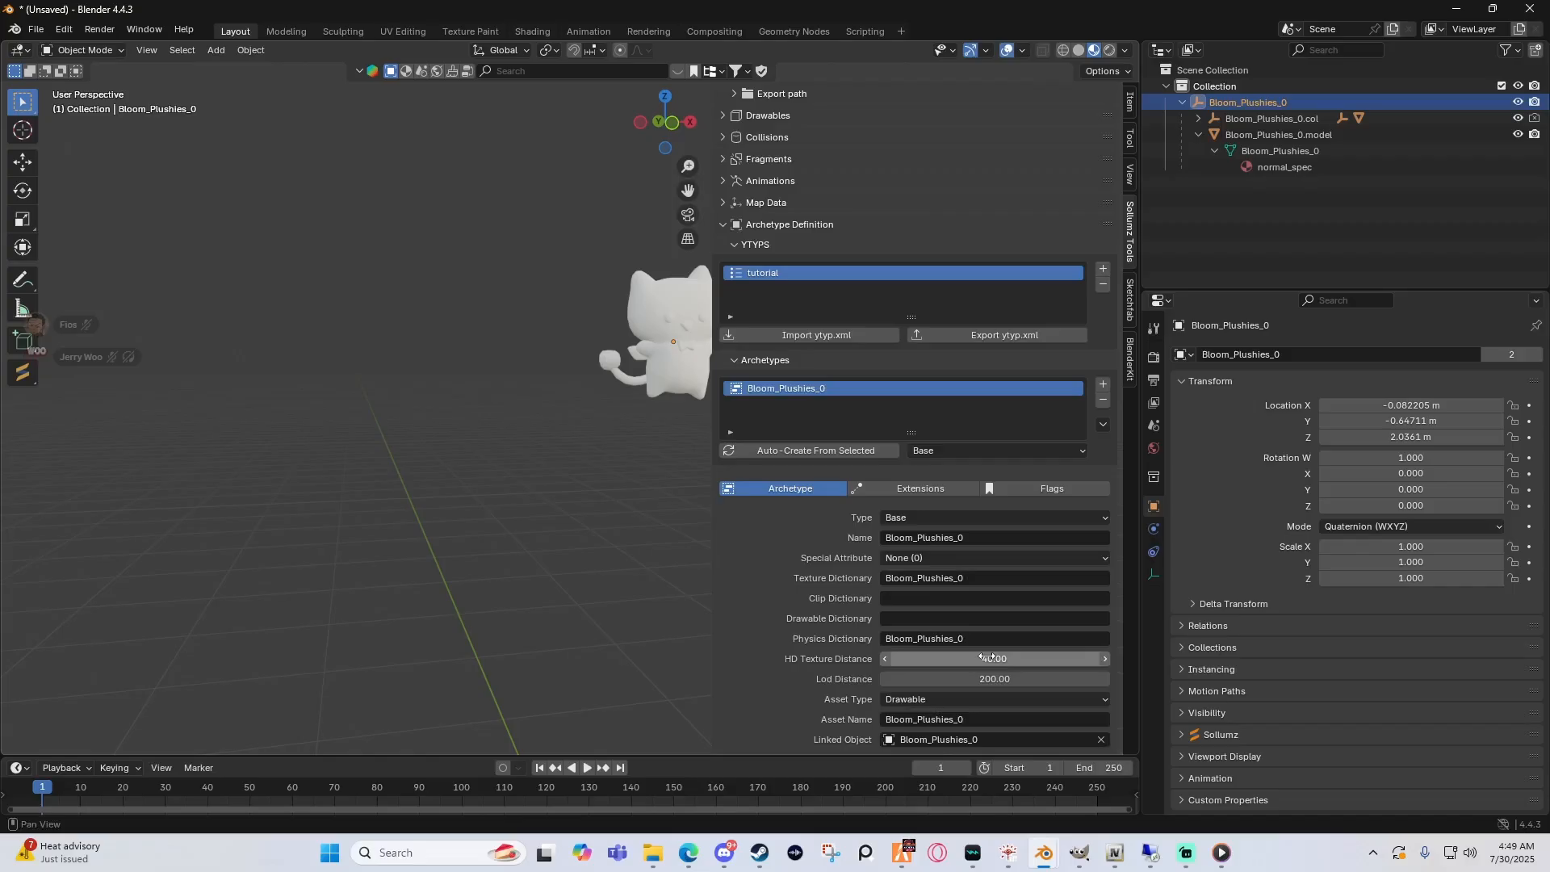
pyautogui.click(987, 680)
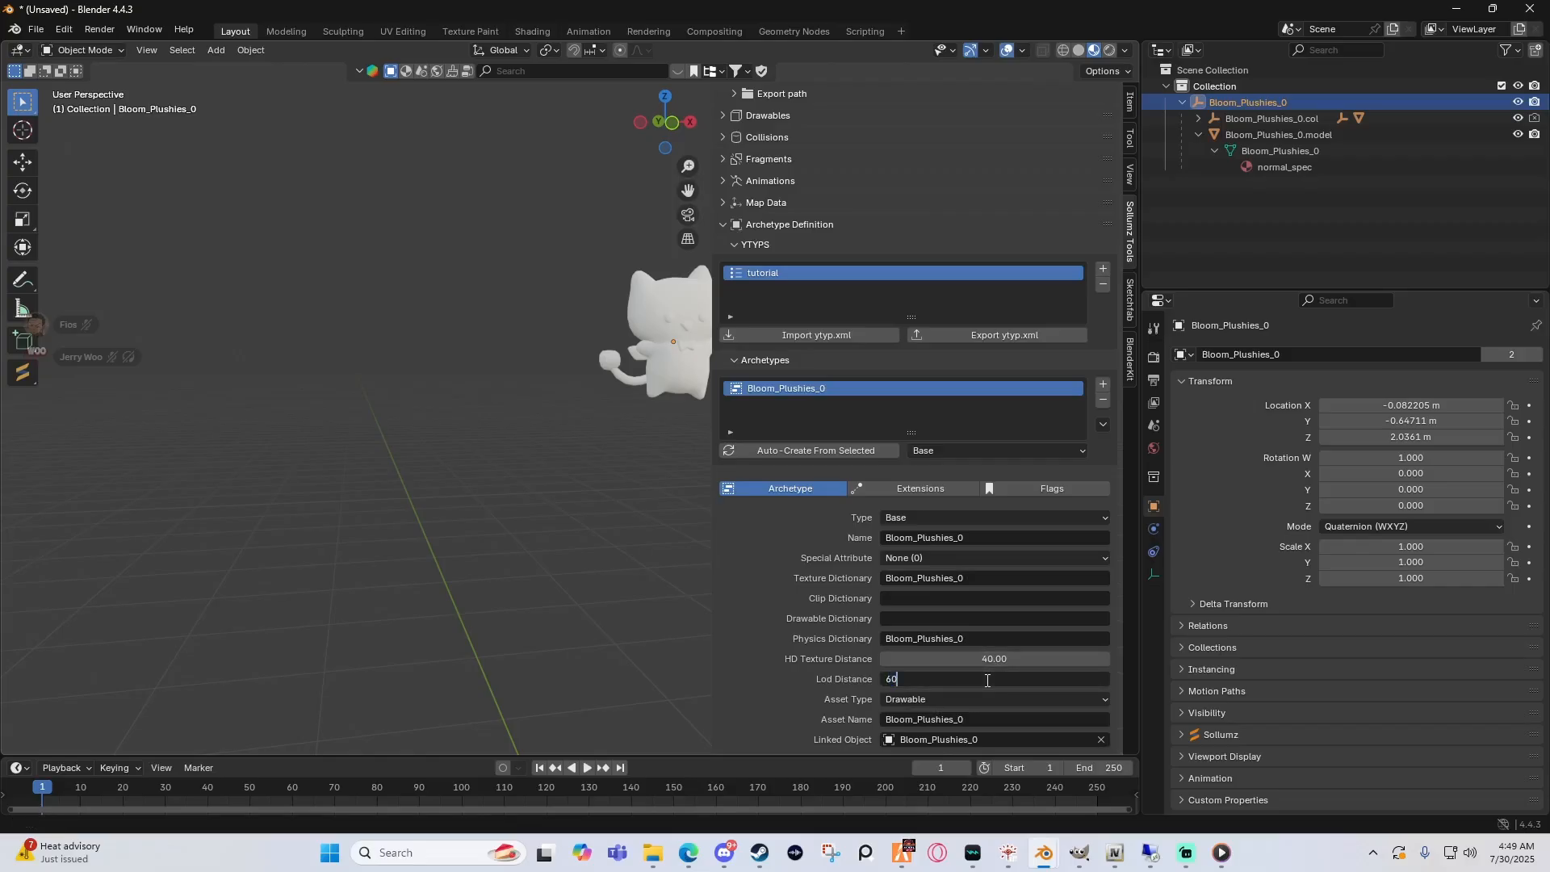
pyautogui.press('Return')
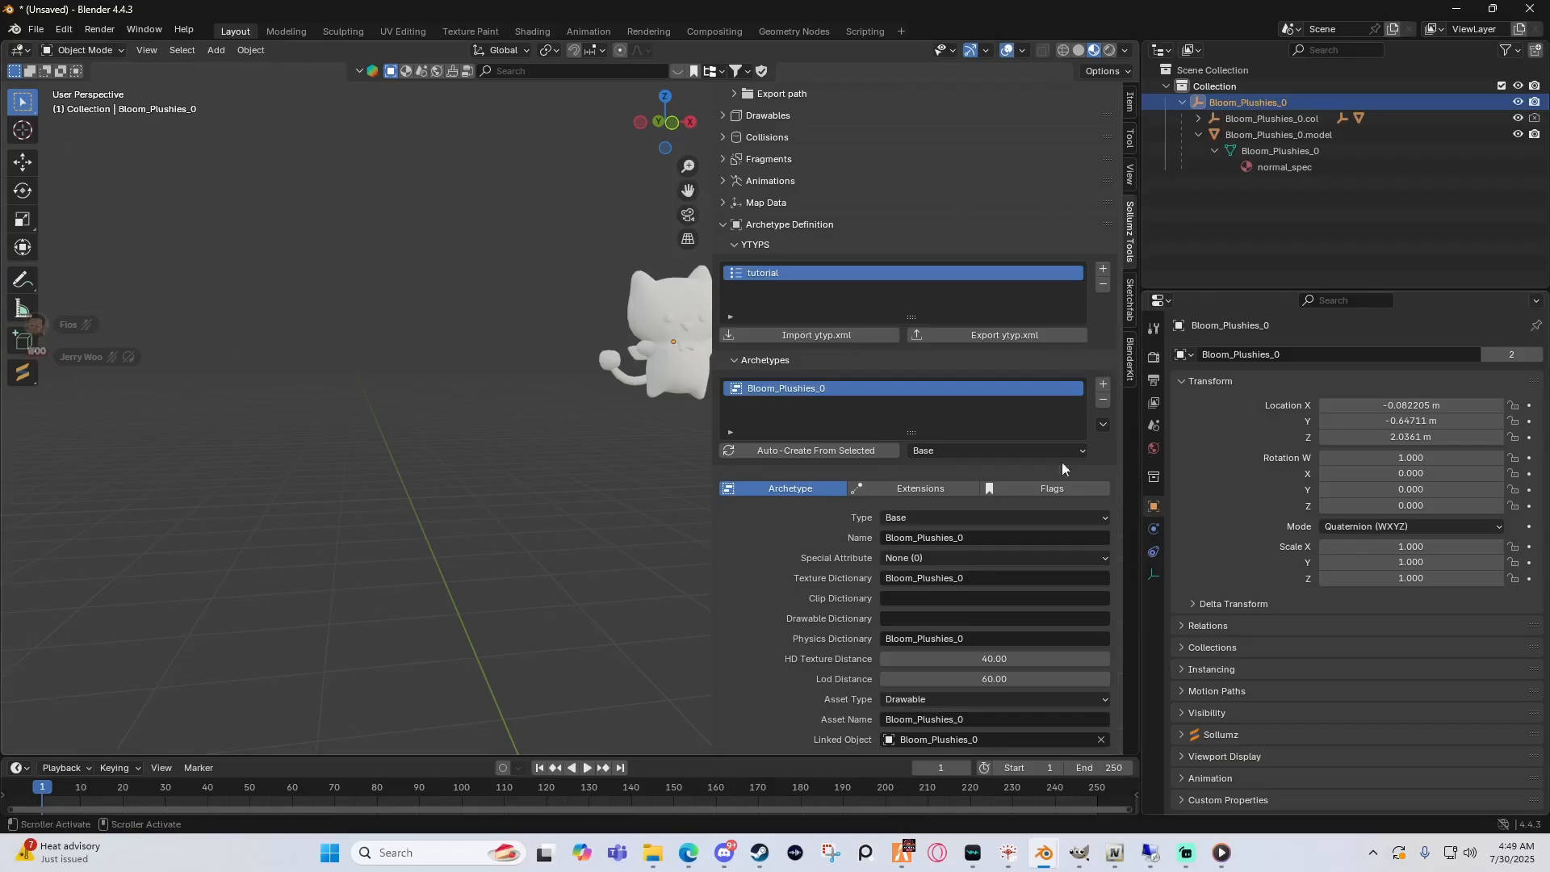
# Step: Export the tutorial YTYP as ytyp.xml to the D:\blender_textures\plushies folder
pyautogui.click(996, 337)
pyautogui.scroll(-1, 452, 634)
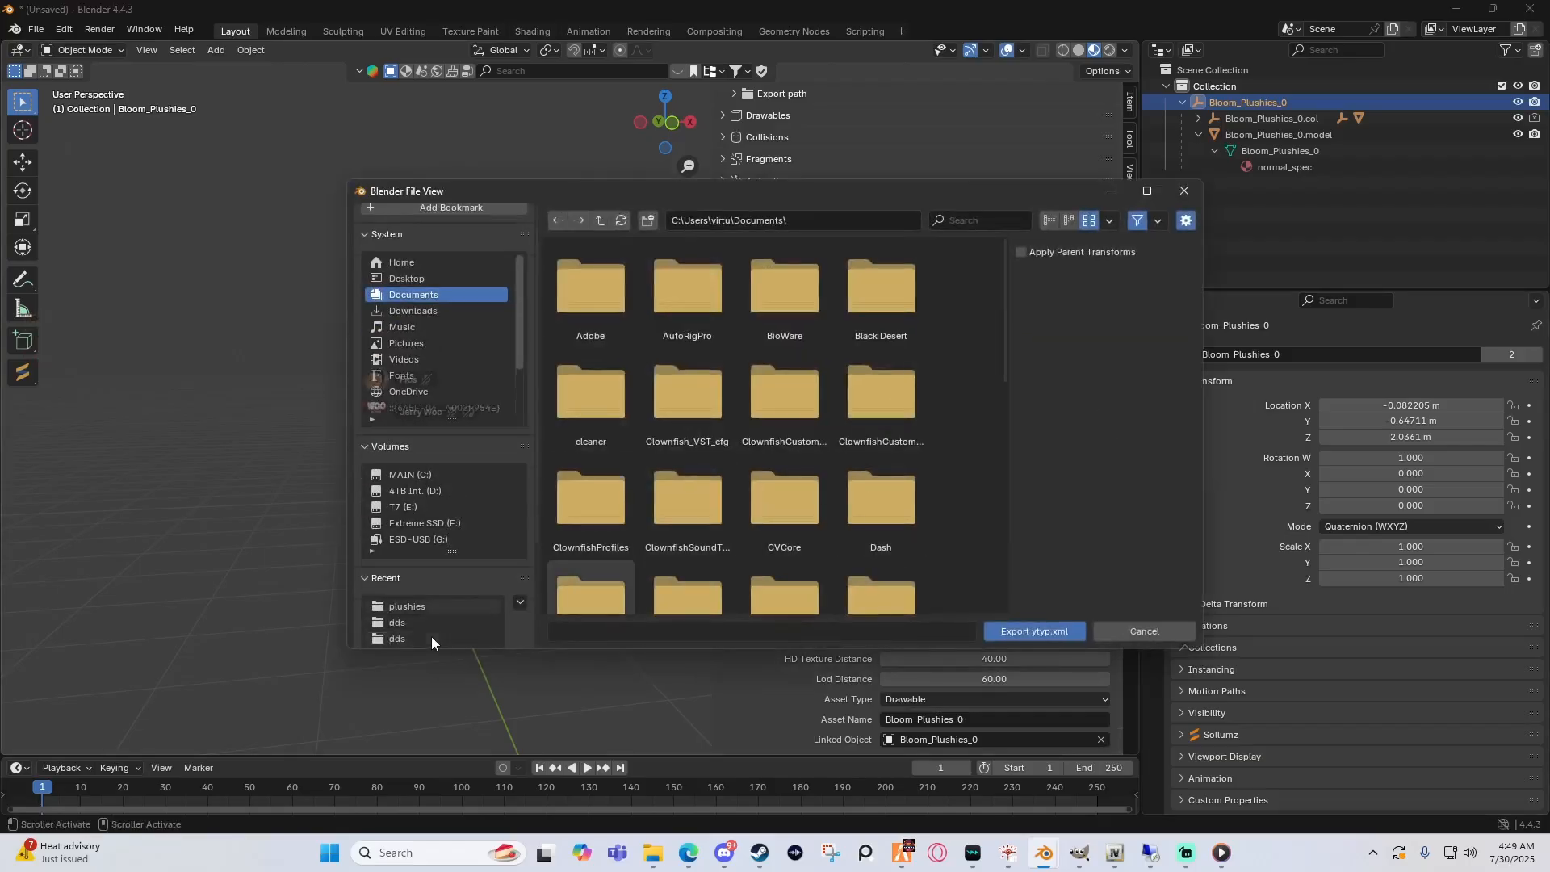
pyautogui.click(467, 607)
pyautogui.scroll(-1, 915, 557)
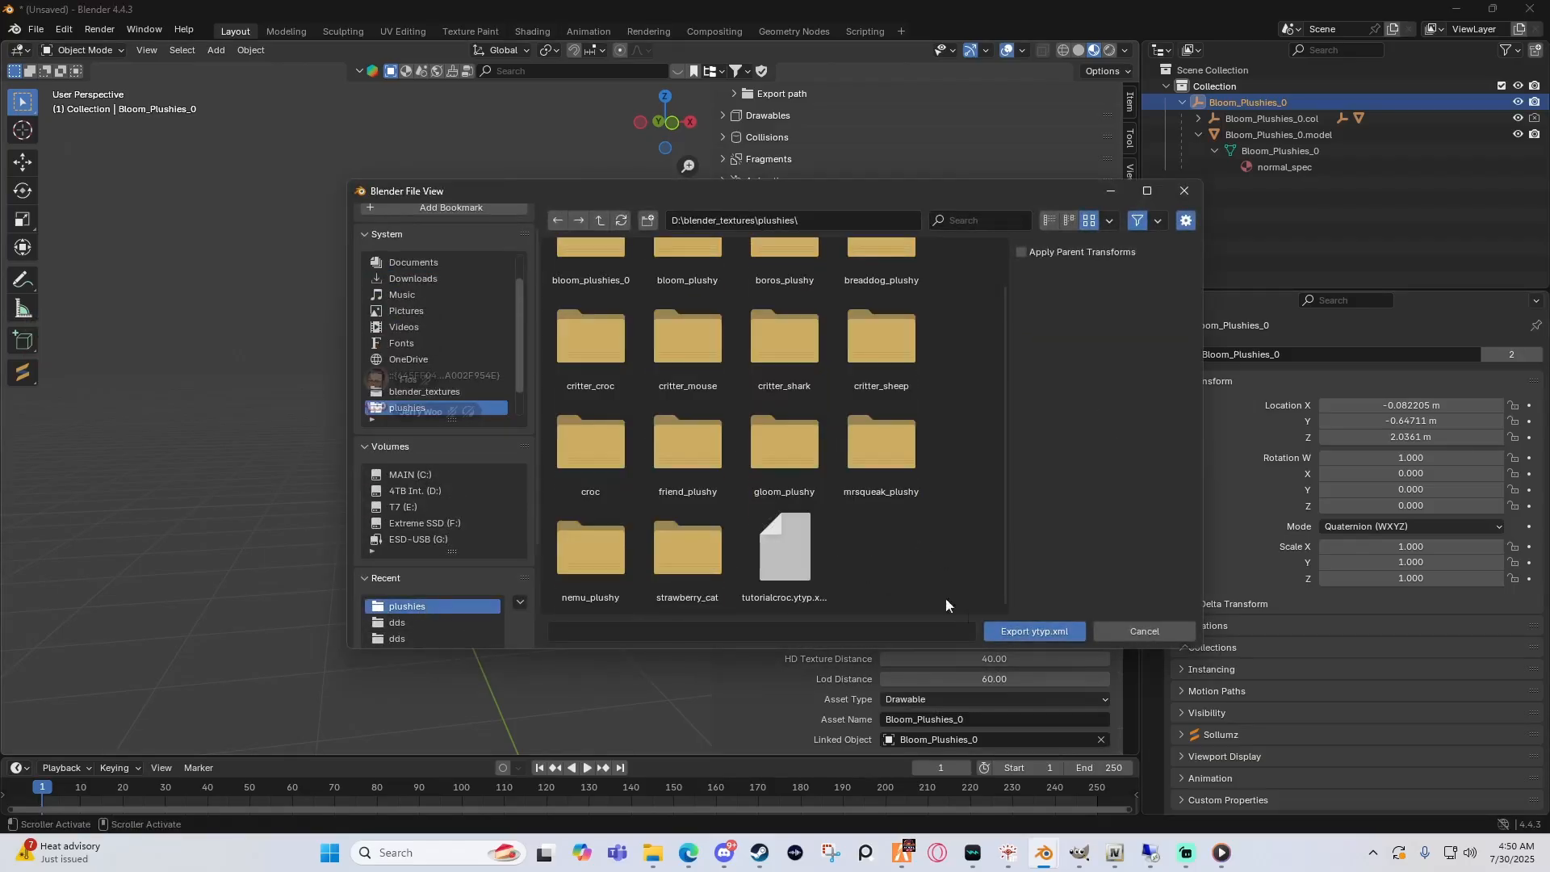
pyautogui.click(1026, 628)
# Step: Switch to CodeWalker's RPF Explorer, refresh the plushies folder and import the tutorial.ytyp XML file
pyautogui.click(1007, 853)
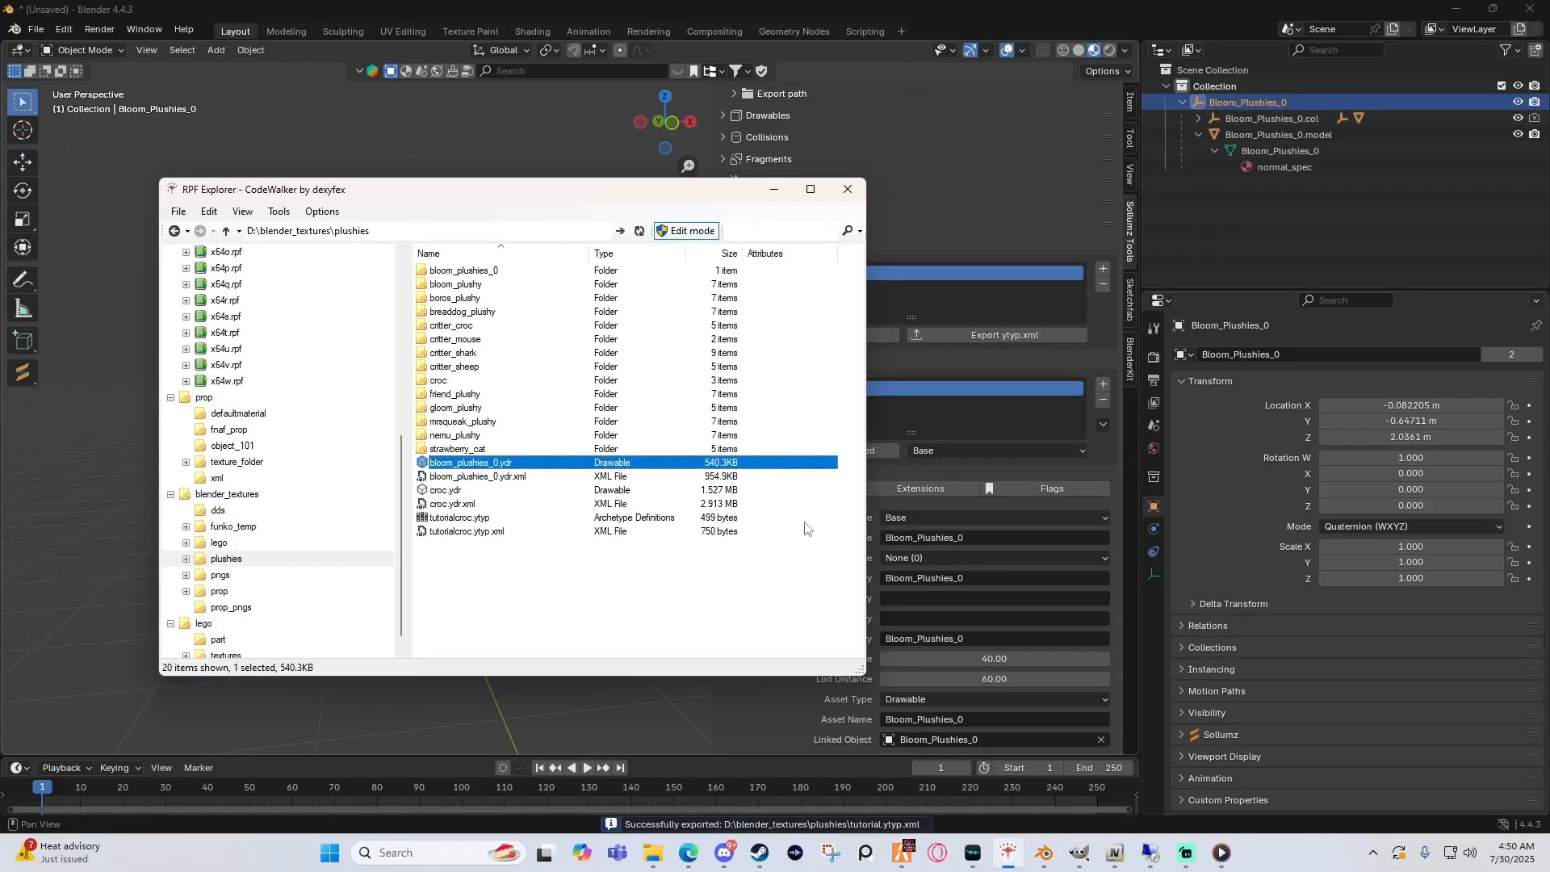
pyautogui.click(639, 232)
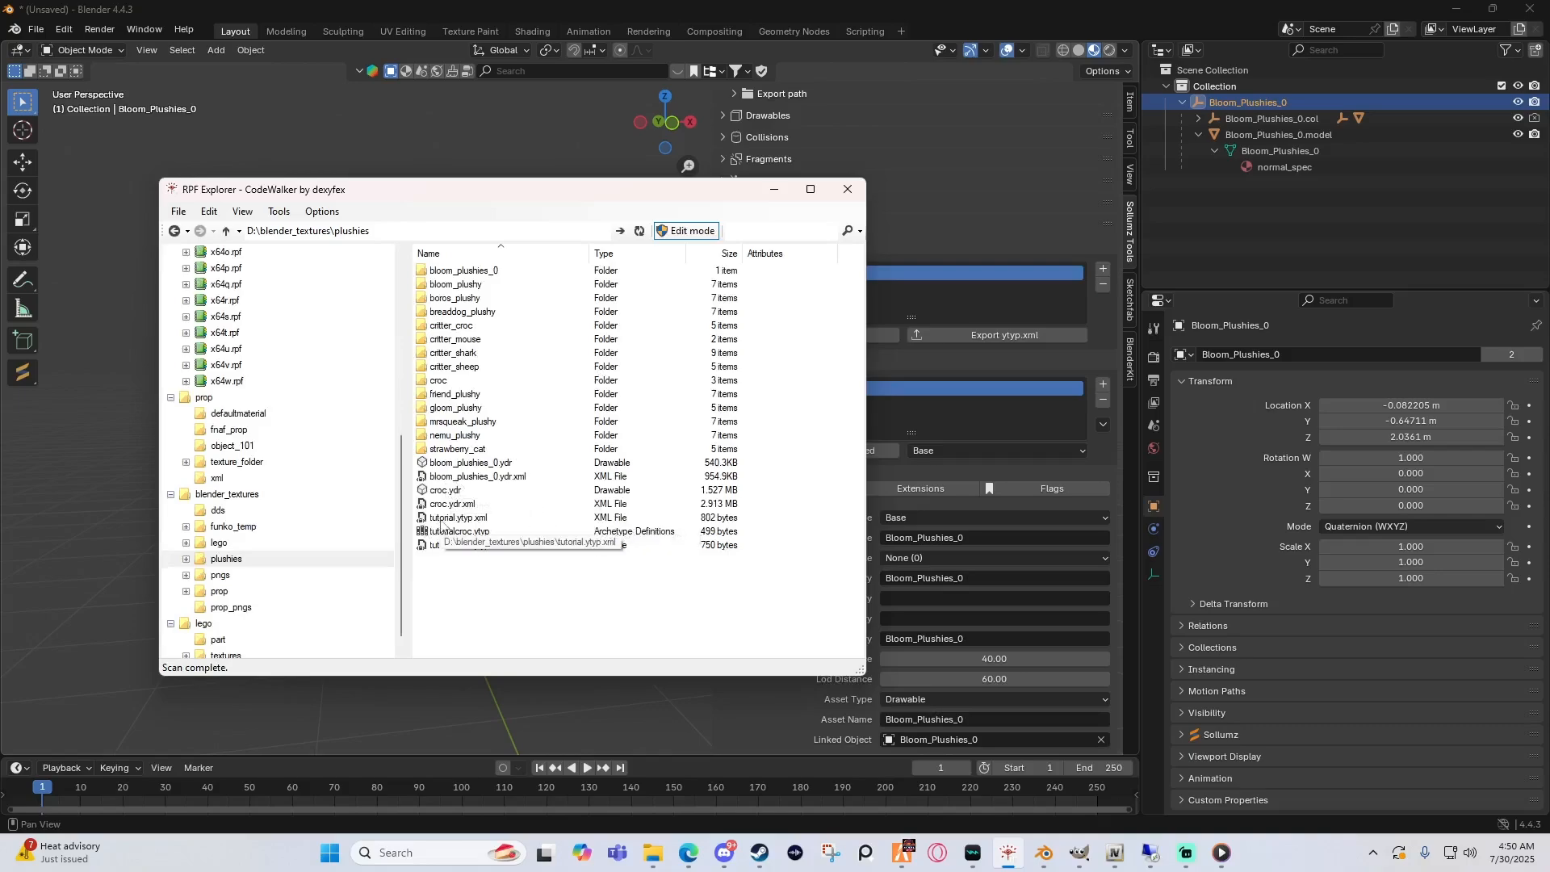
pyautogui.click(493, 518)
pyautogui.rightClick(470, 517)
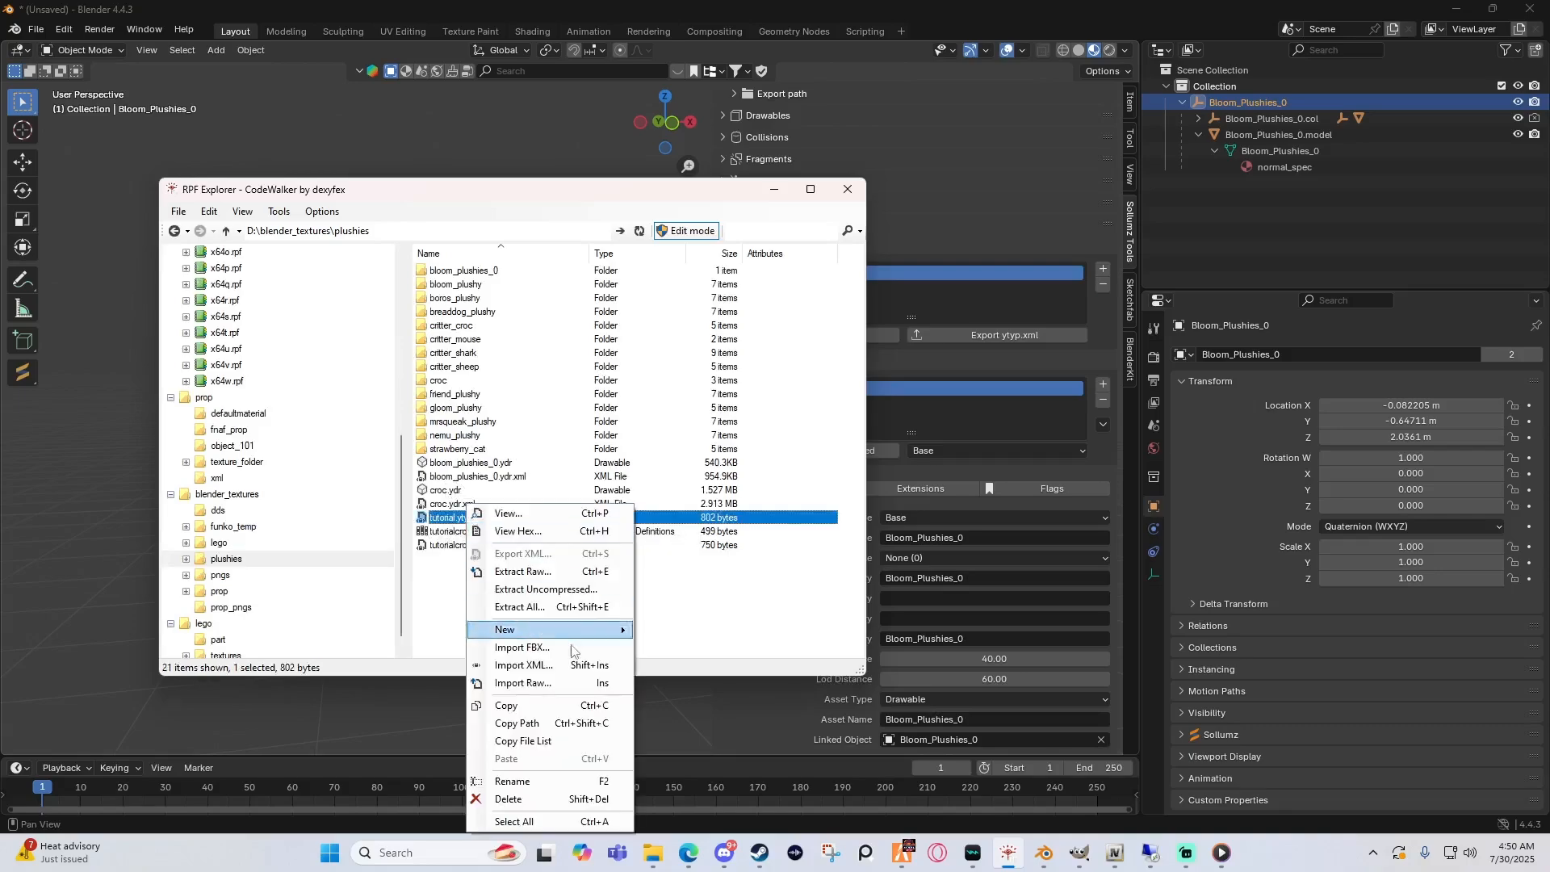
pyautogui.click(523, 665)
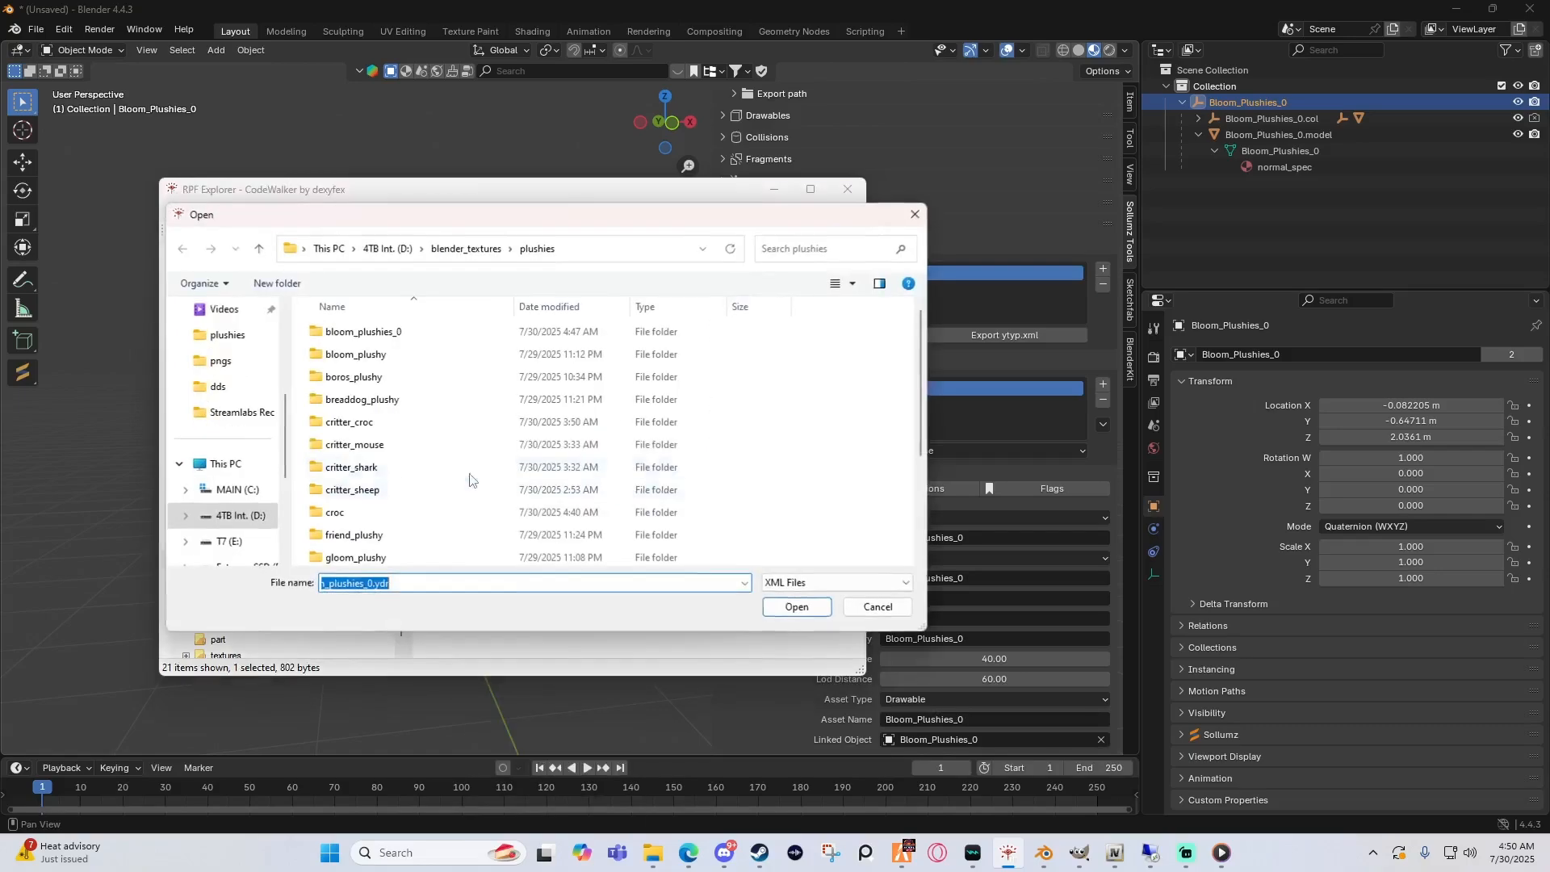
pyautogui.scroll(-3, 436, 509)
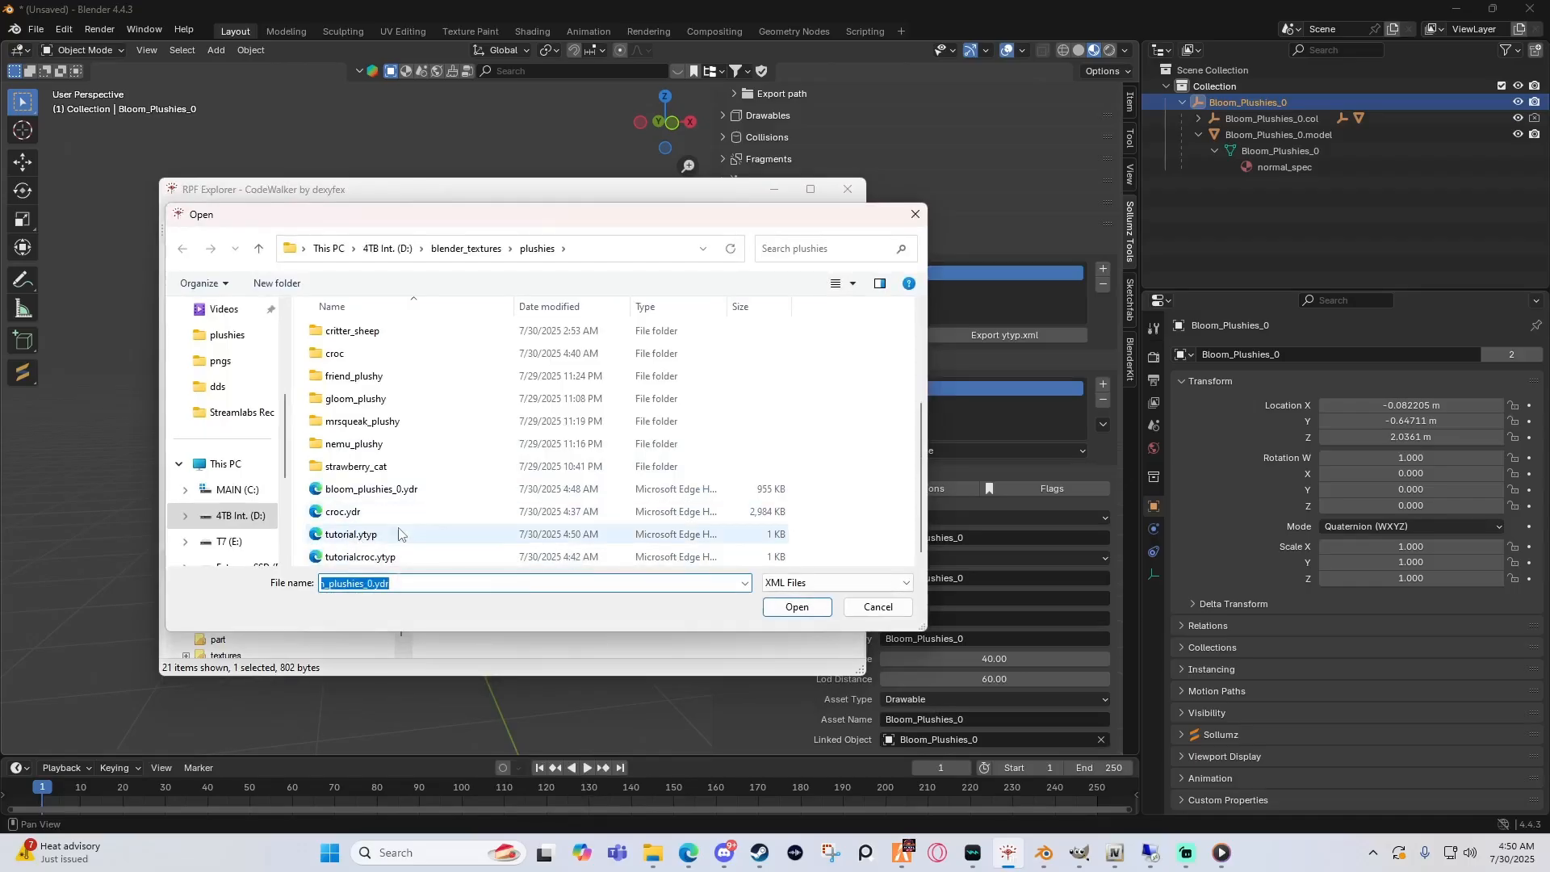
pyautogui.click(347, 538)
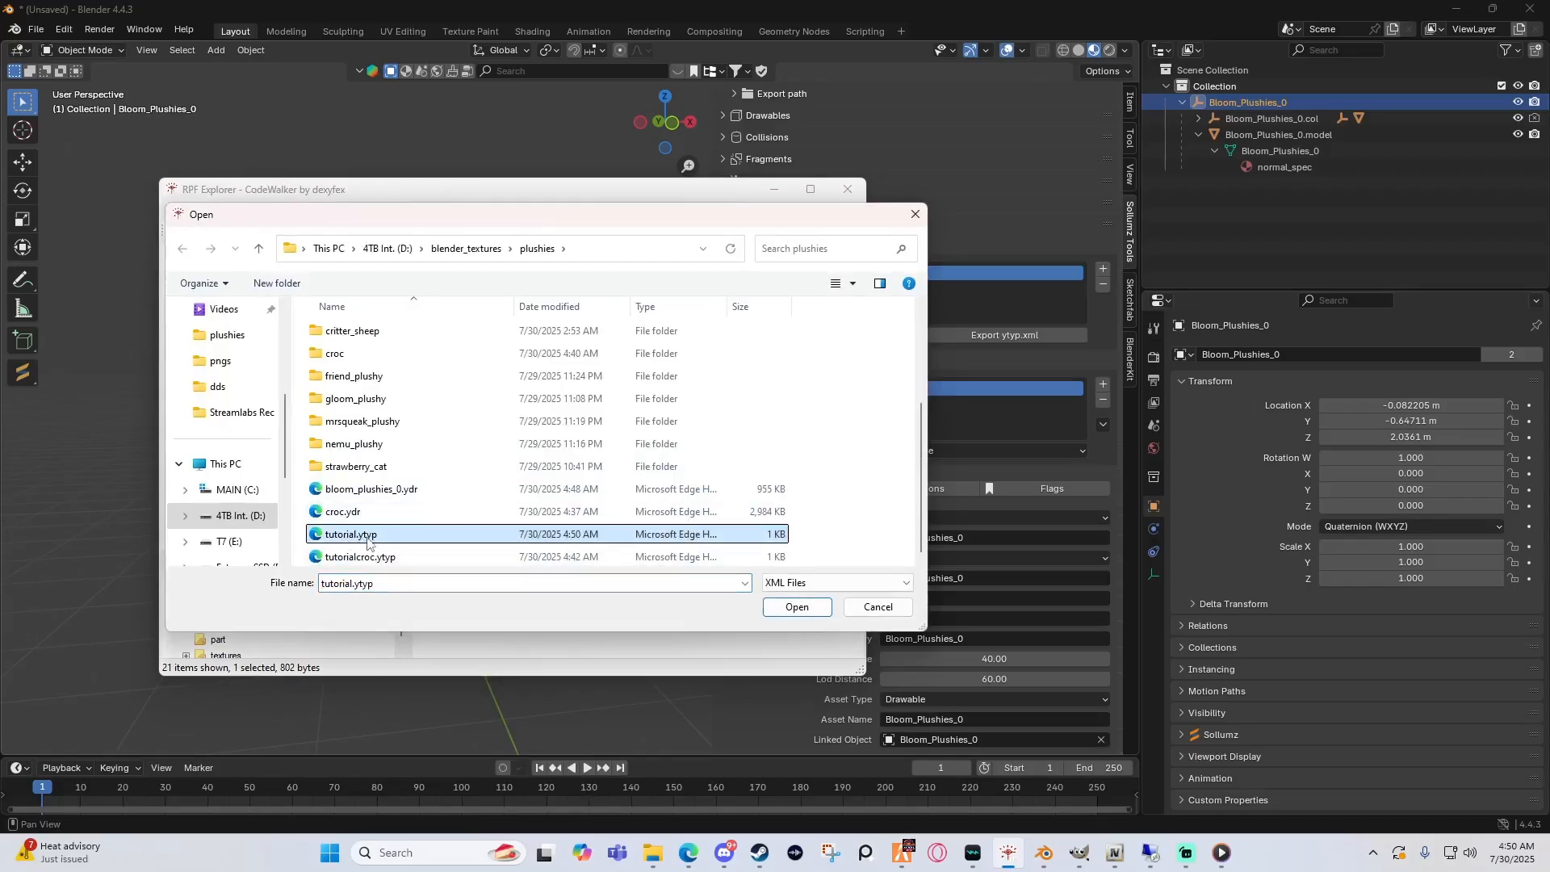
pyautogui.doubleClick(345, 535)
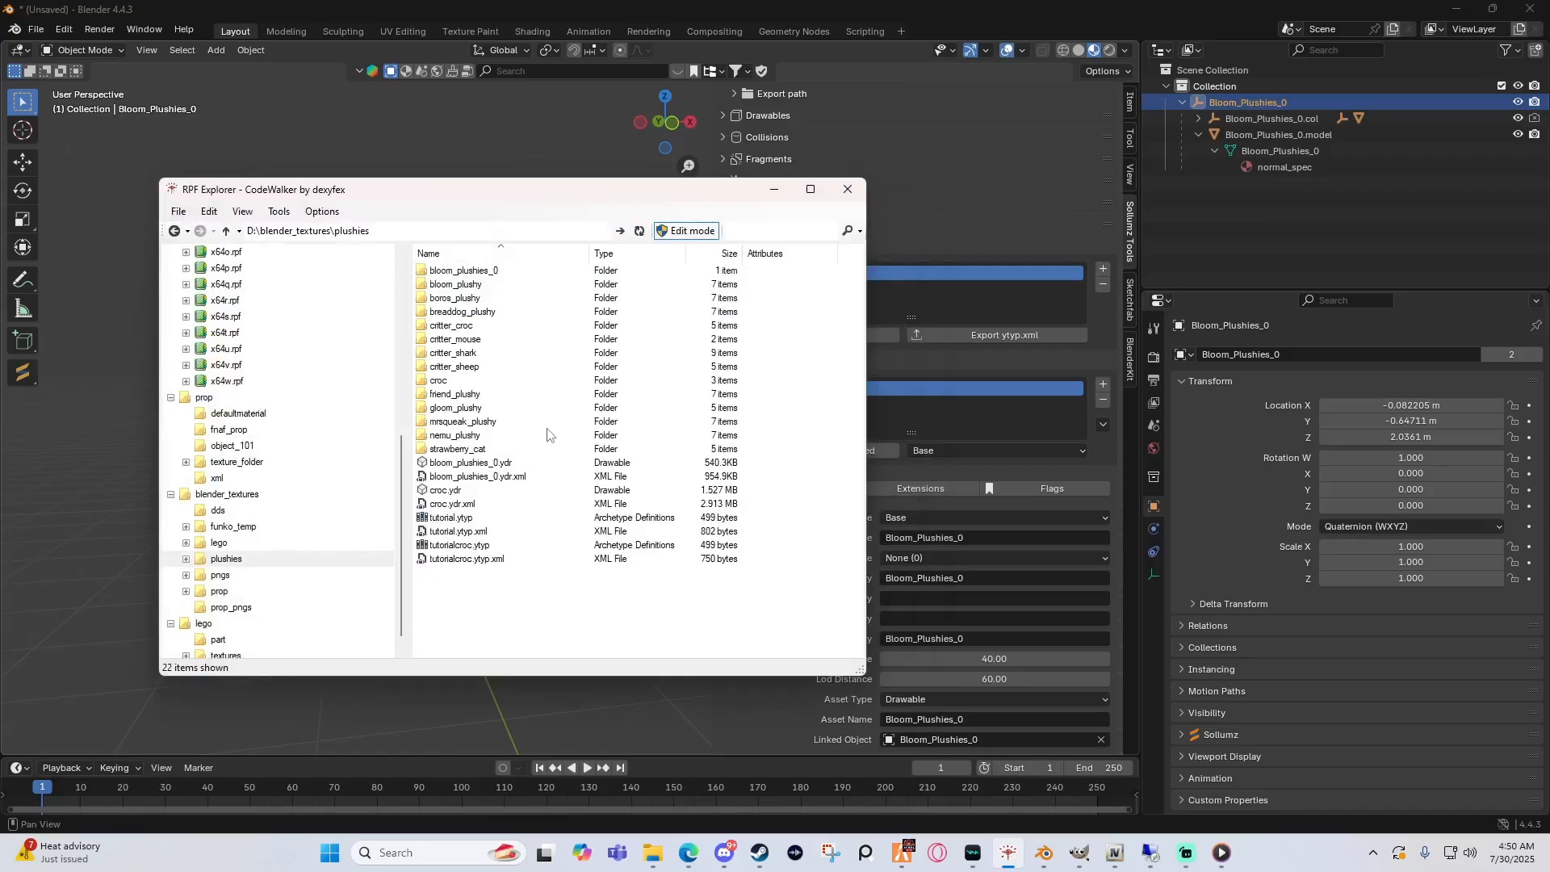
# Step: Switch to File Explorer, open the plushies folder inside blender_textures and reposition its window
pyautogui.moveTo(654, 852)
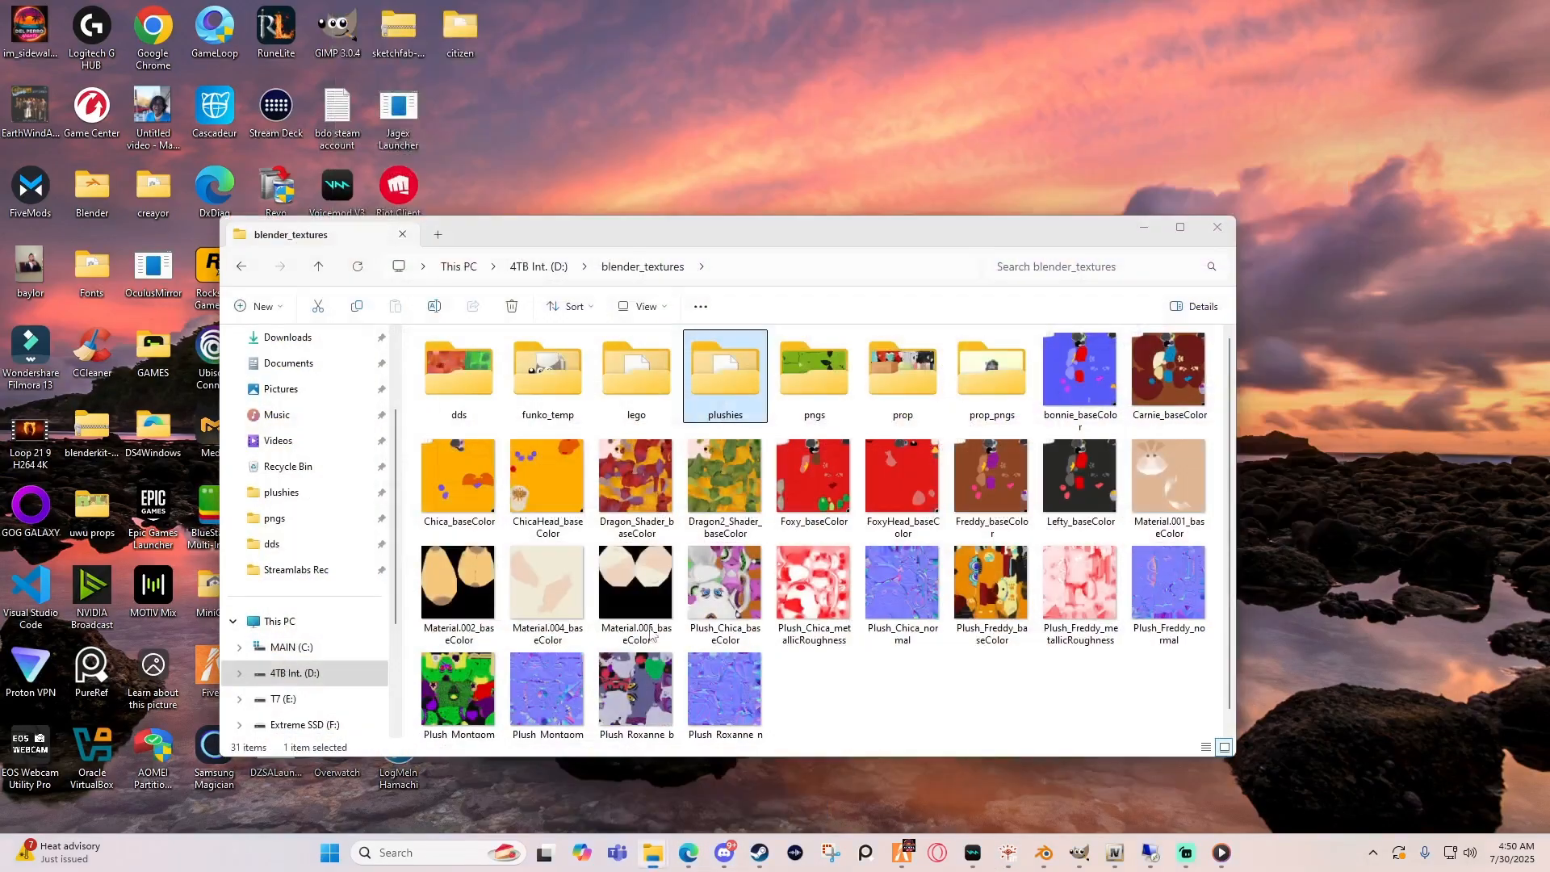
pyautogui.click(565, 796)
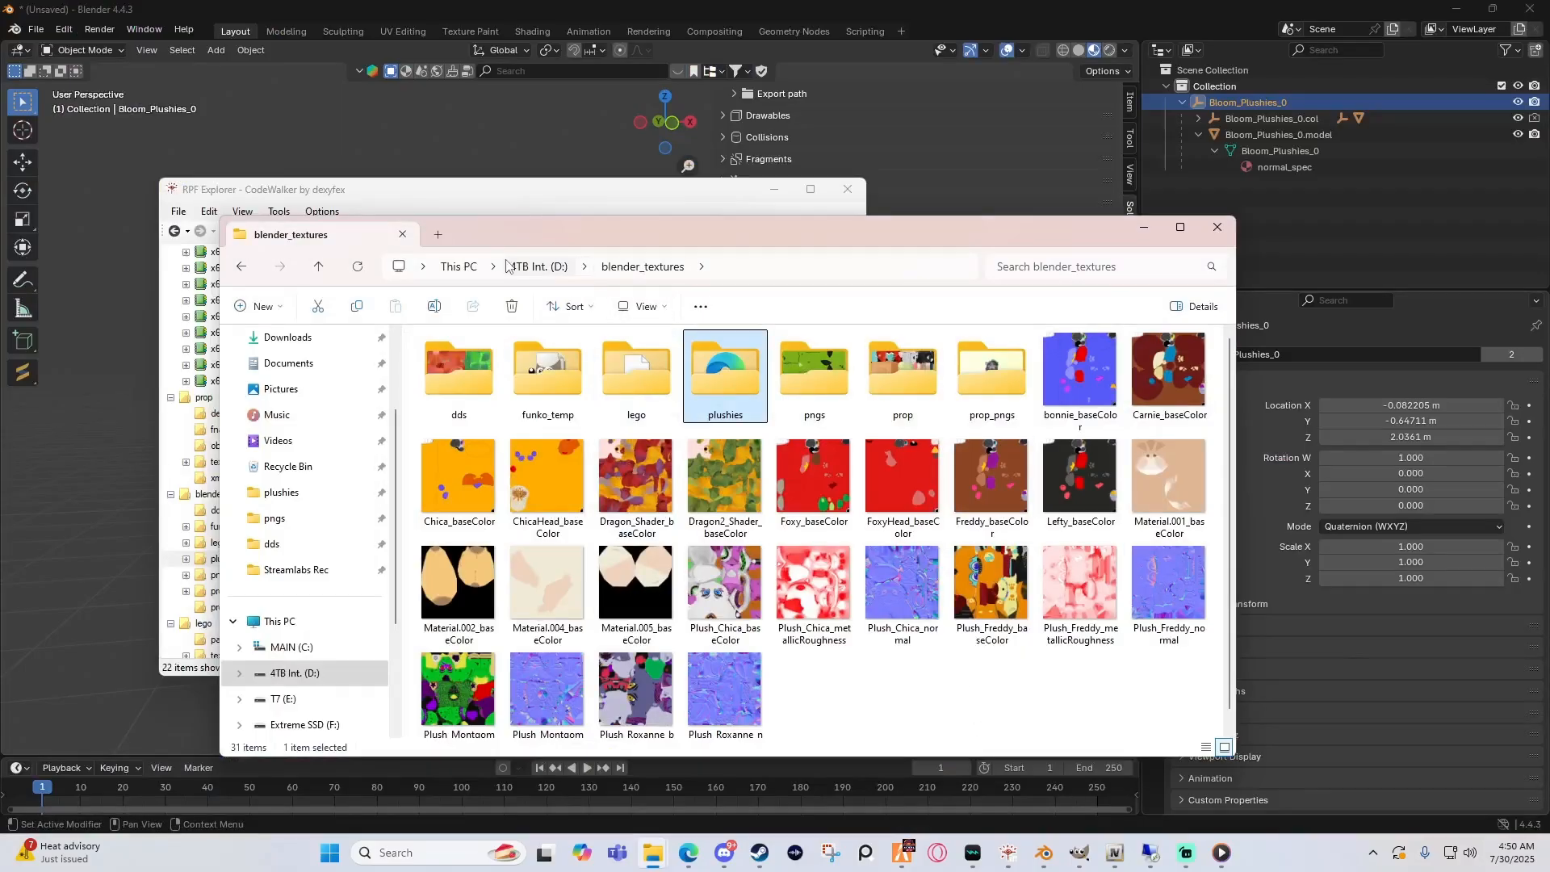
pyautogui.click(533, 267)
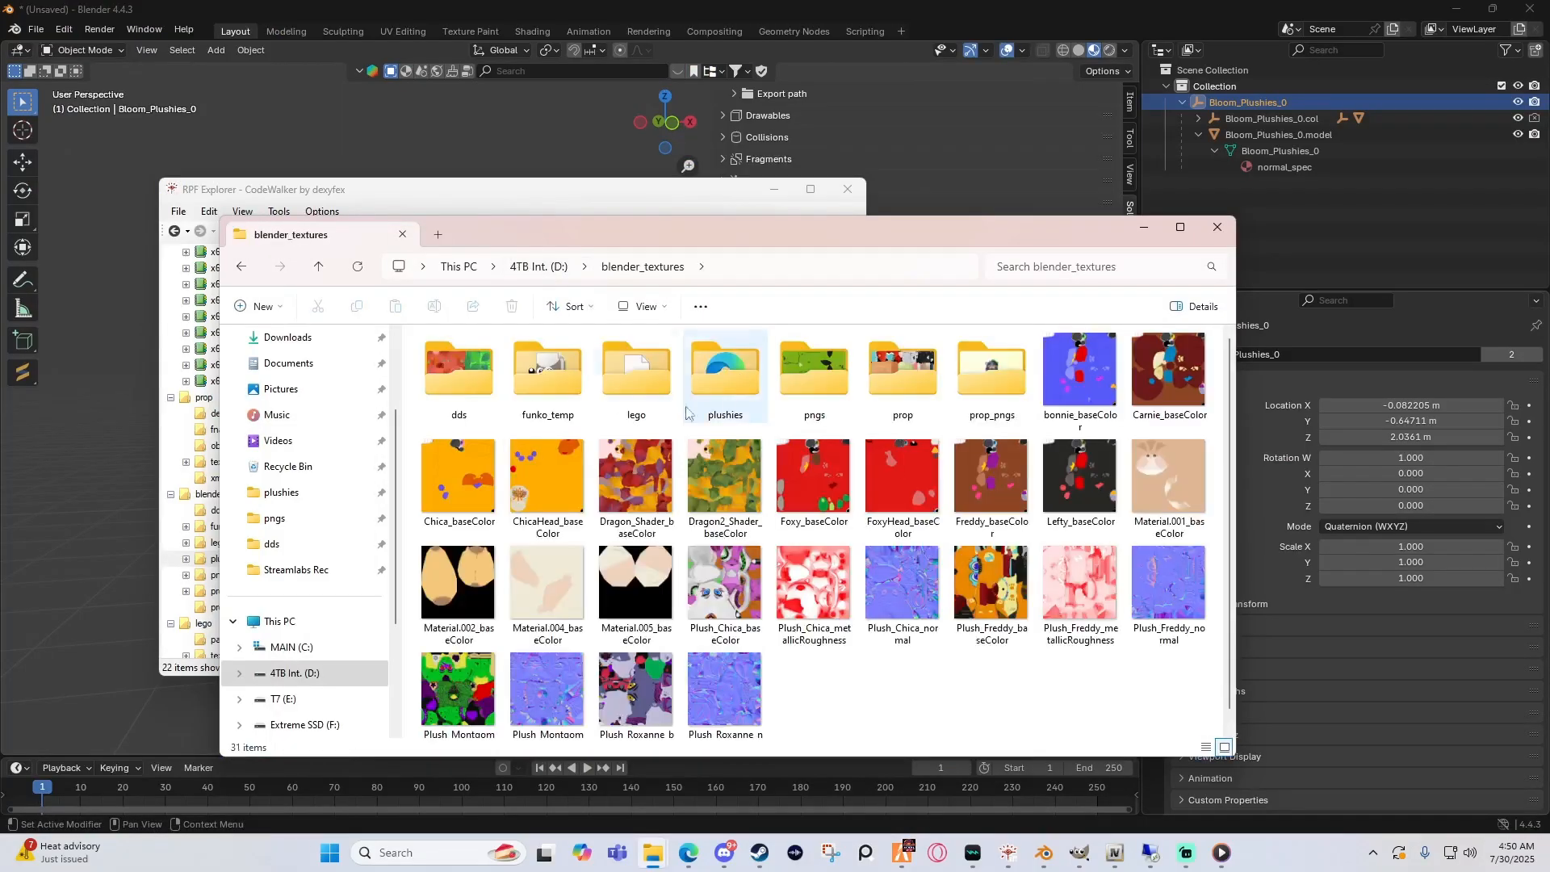
pyautogui.doubleClick(721, 391)
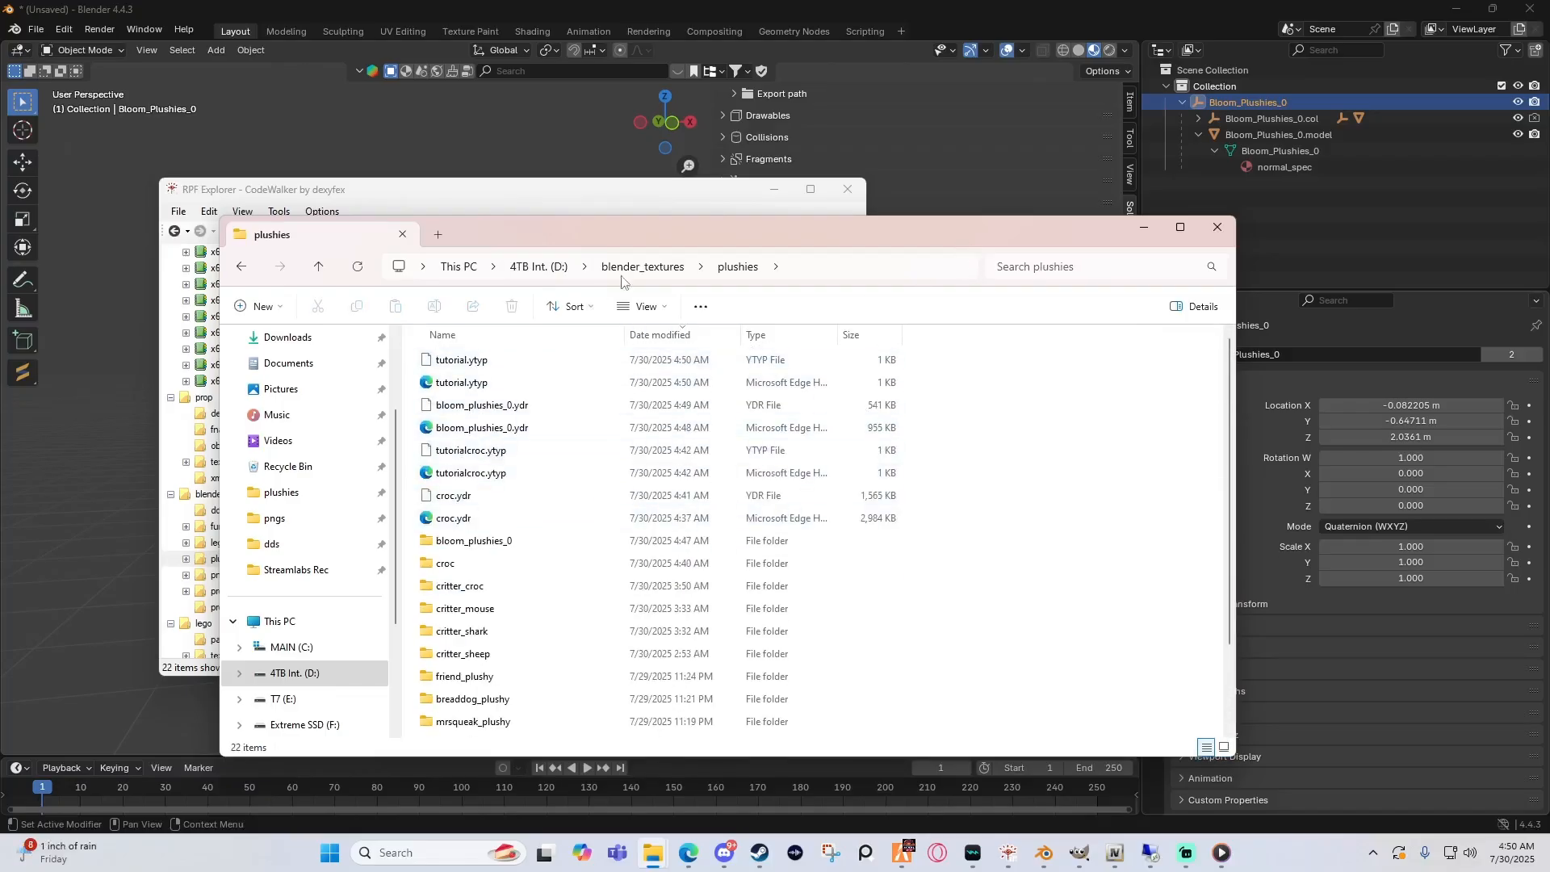
pyautogui.moveTo(673, 234); pyautogui.dragTo(659, 217)
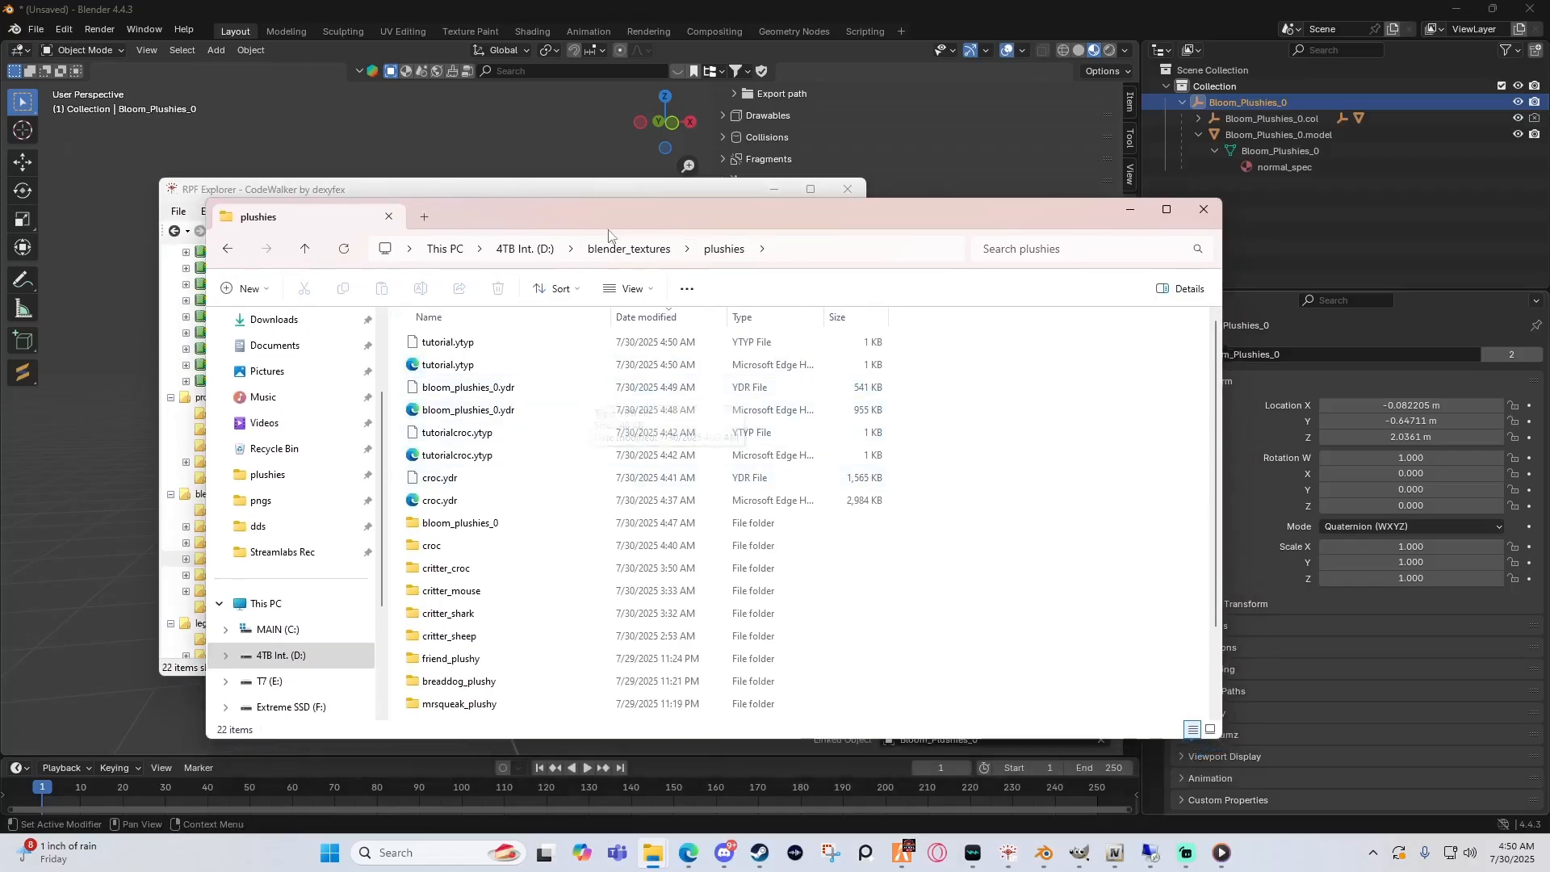
pyautogui.moveTo(634, 226); pyautogui.dragTo(739, 202)
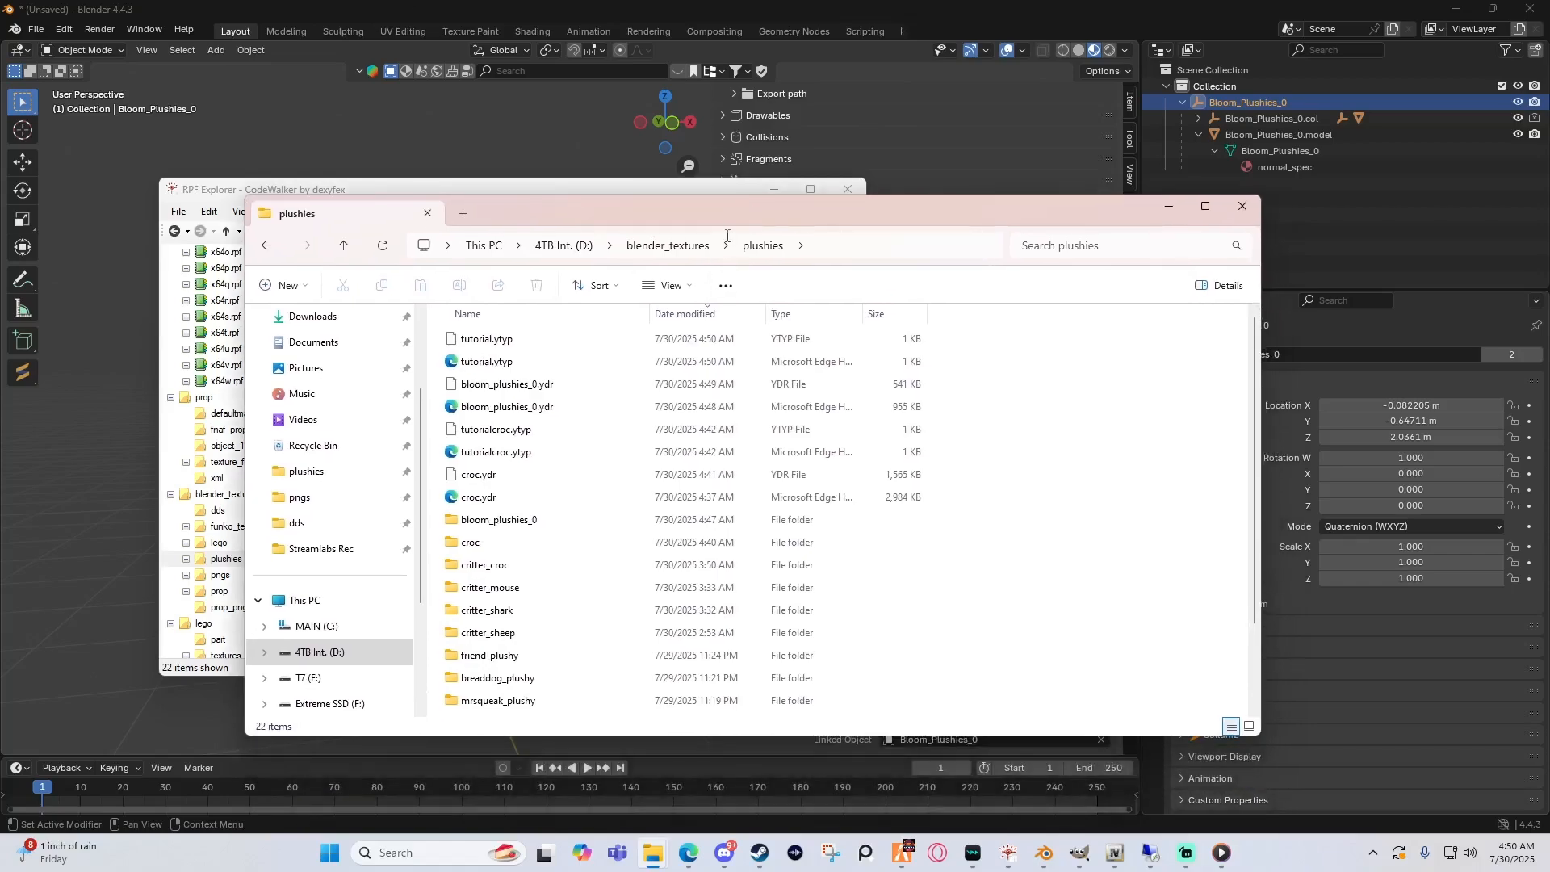